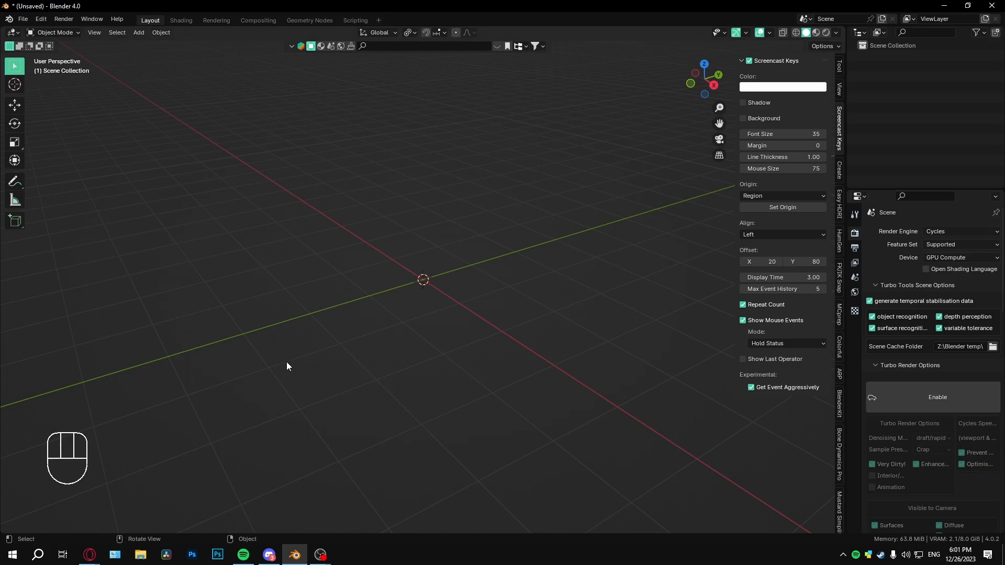
Append the Human_Simplified object from the bookmarked Blender models folder
key(q)
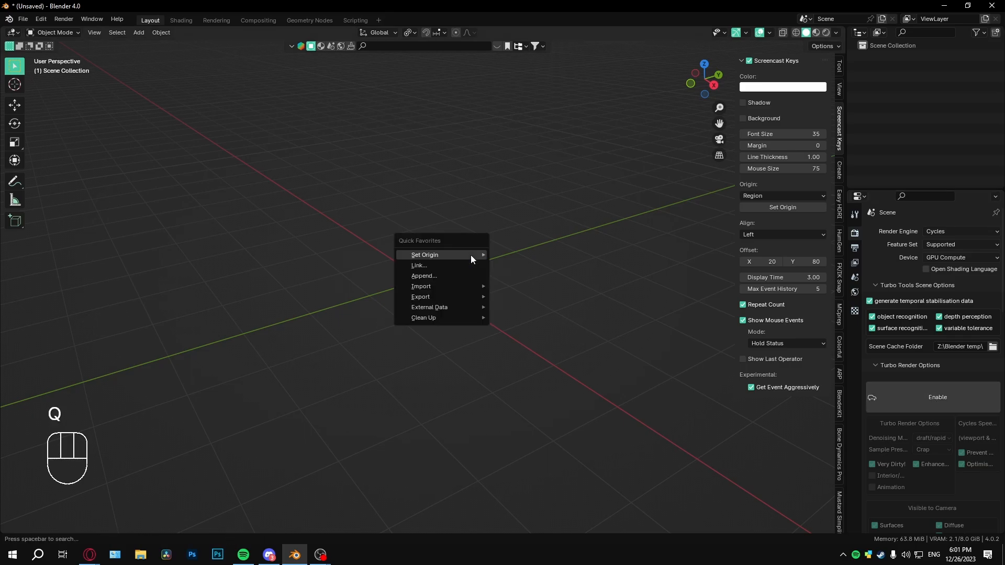
click(446, 277)
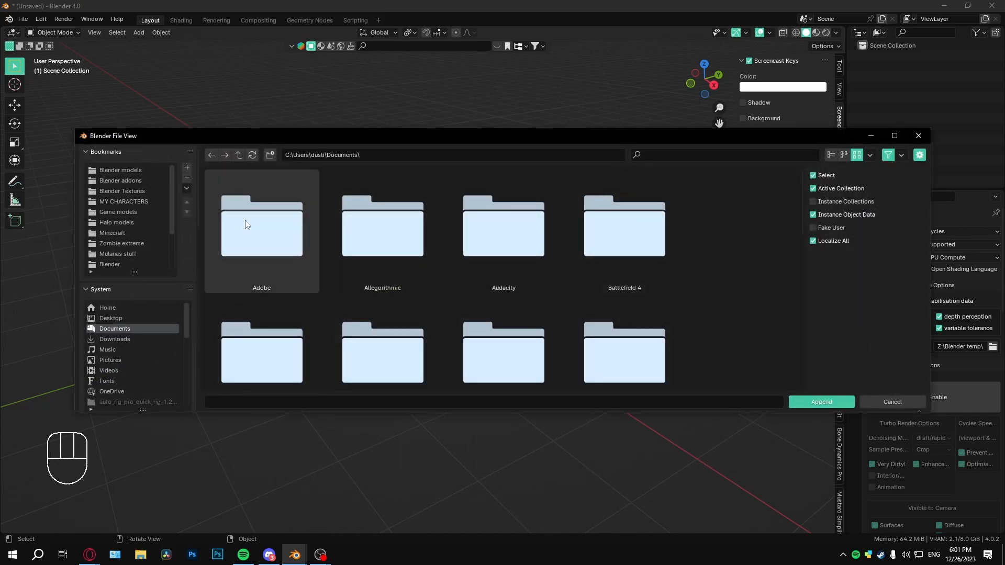
click(128, 174)
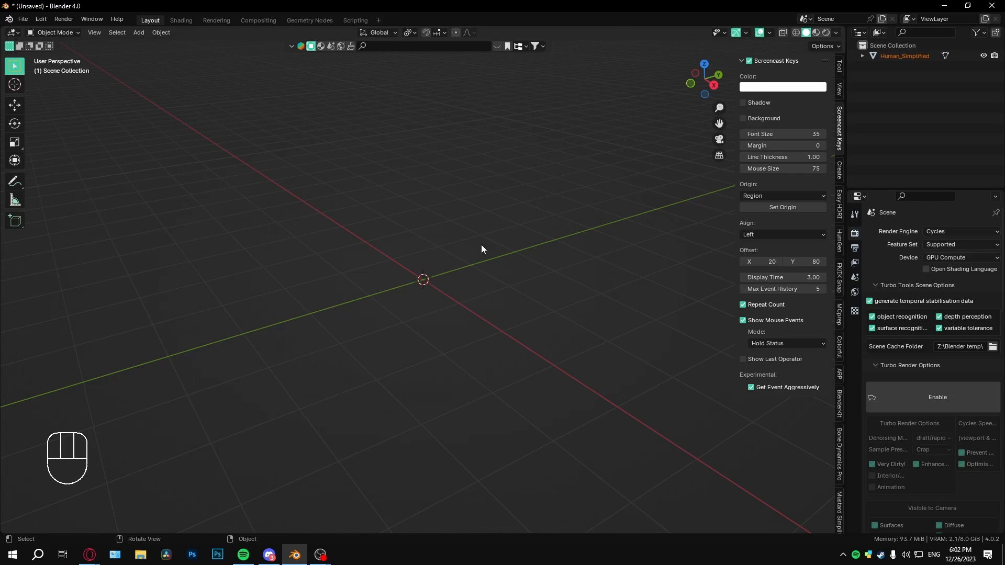
Select the Human_Simplified figure, snap it to the 3D cursor and frame it for inspection
click(888, 55)
key(shift+s)
click(447, 92)
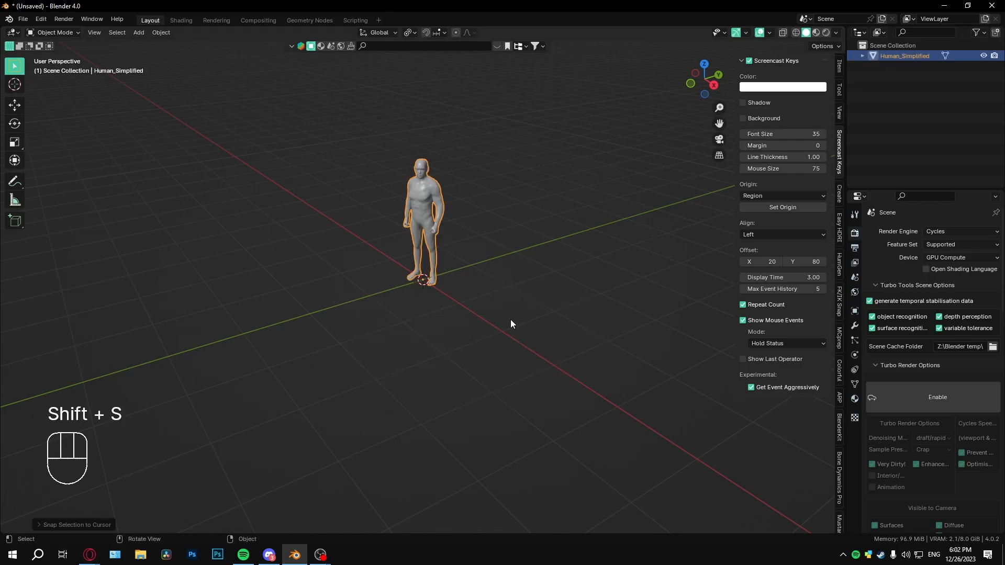
key(KP_Decimal)
middle_drag(479, 326, 518, 329)
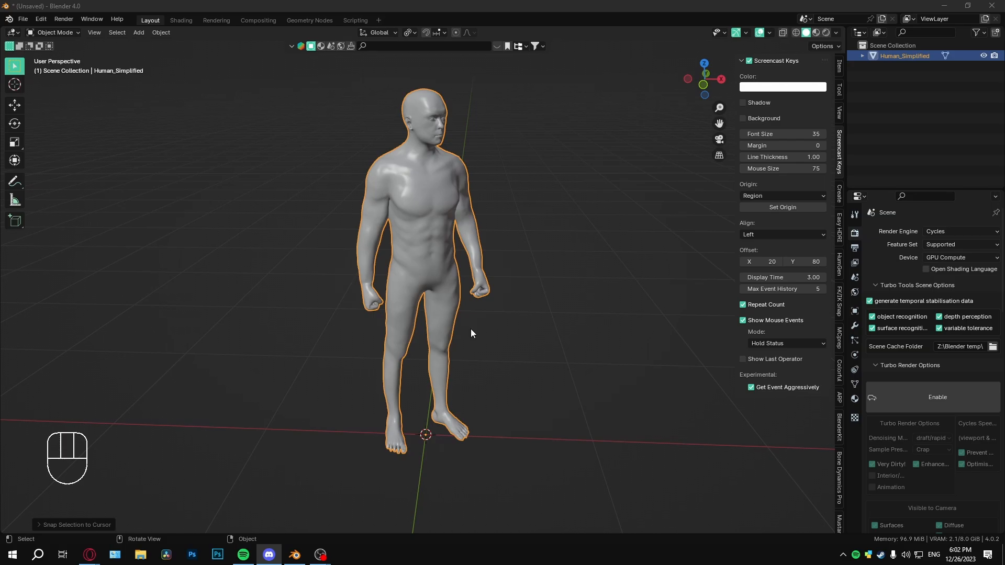
middle_drag(460, 190, 516, 389)
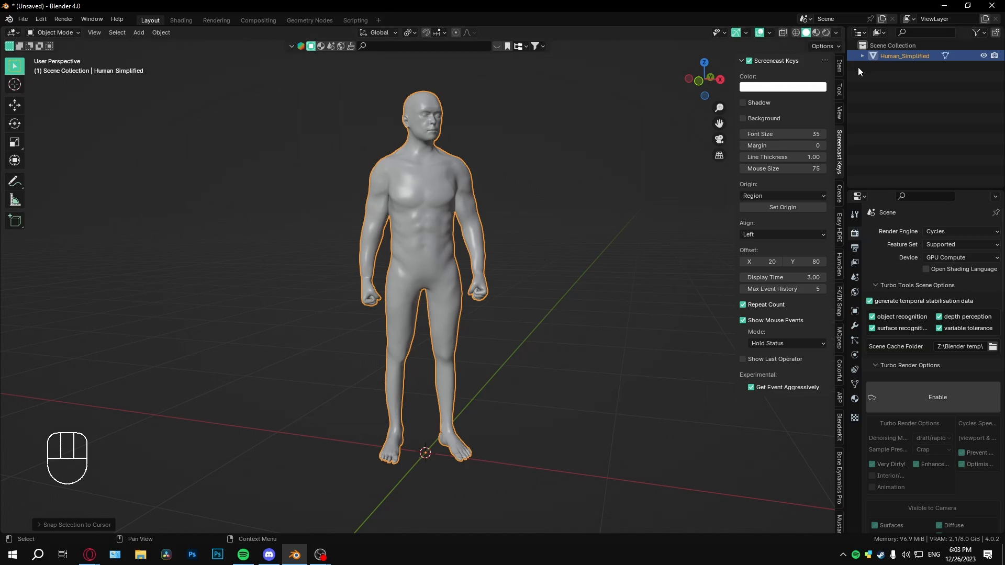
Display the object transform values and add a mesh plane at the figure's feet
click(839, 64)
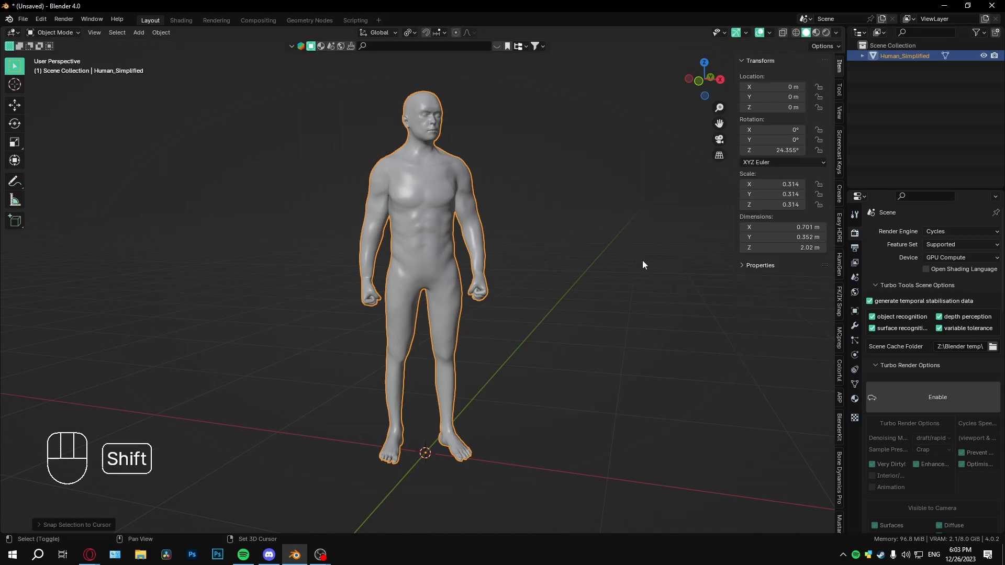
key(shift+a)
mouse_move(627, 274)
click(702, 275)
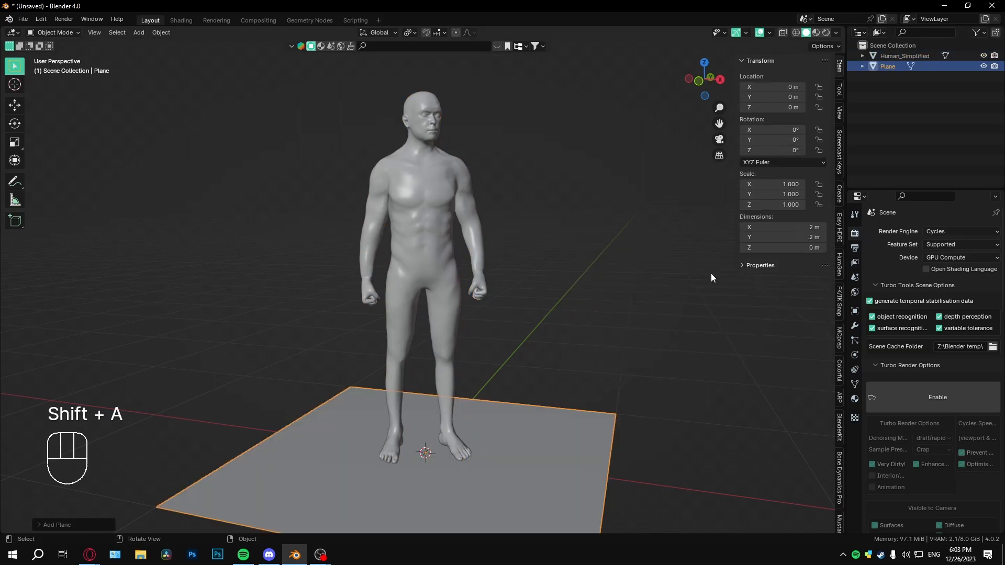
Scale the plane up to about 17.9 m square and apply its object transform
key(s)
click(460, 428)
scroll(460, 429, down, 8)
key(s)
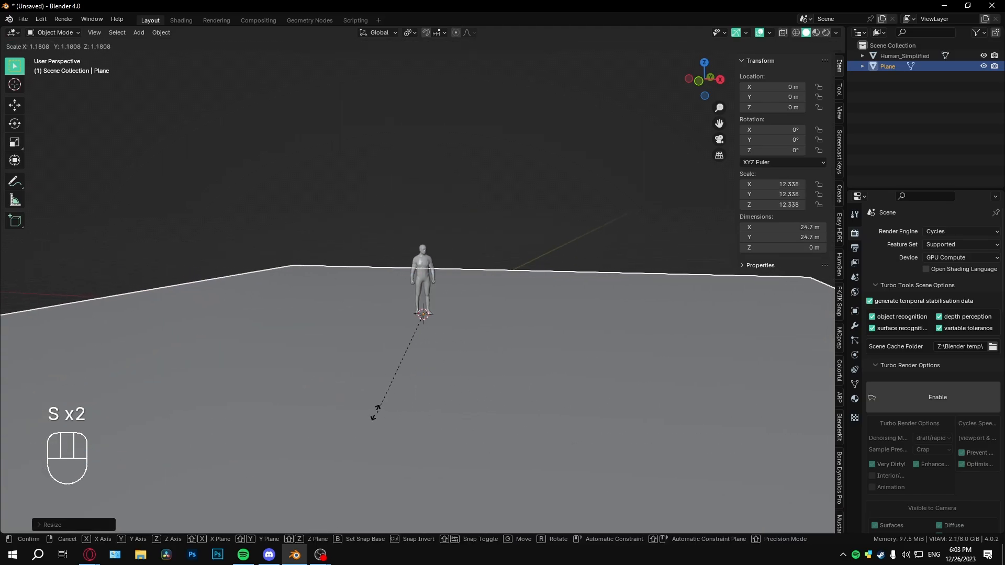
click(429, 388)
middle_drag(428, 388, 493, 351)
key(ctrl+a)
click(422, 353)
scroll(467, 356, up, 6)
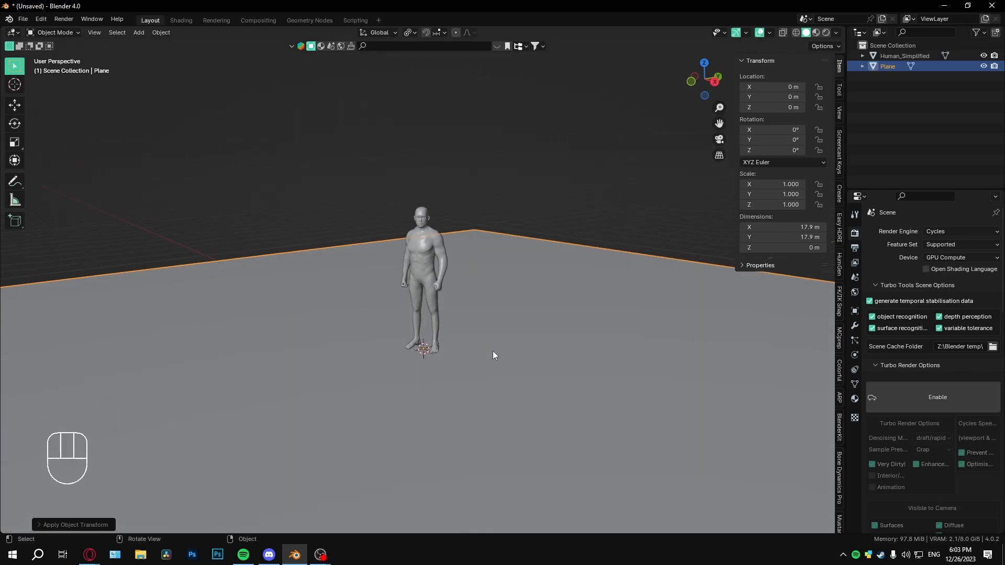
Subdivide the whole plane in Edit Mode with the number of cuts set to 25
key(Tab)
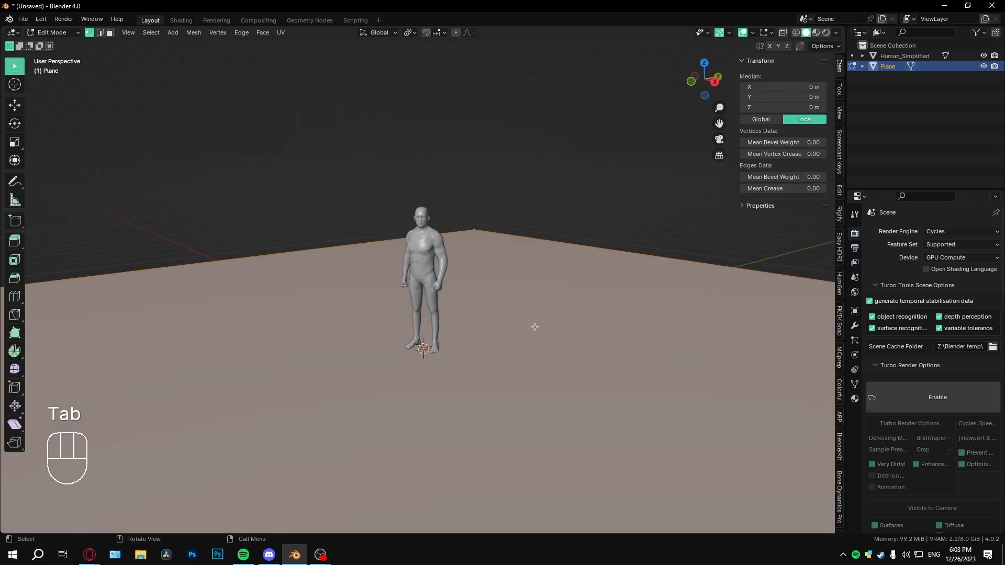
middle_drag(534, 327, 814, 357)
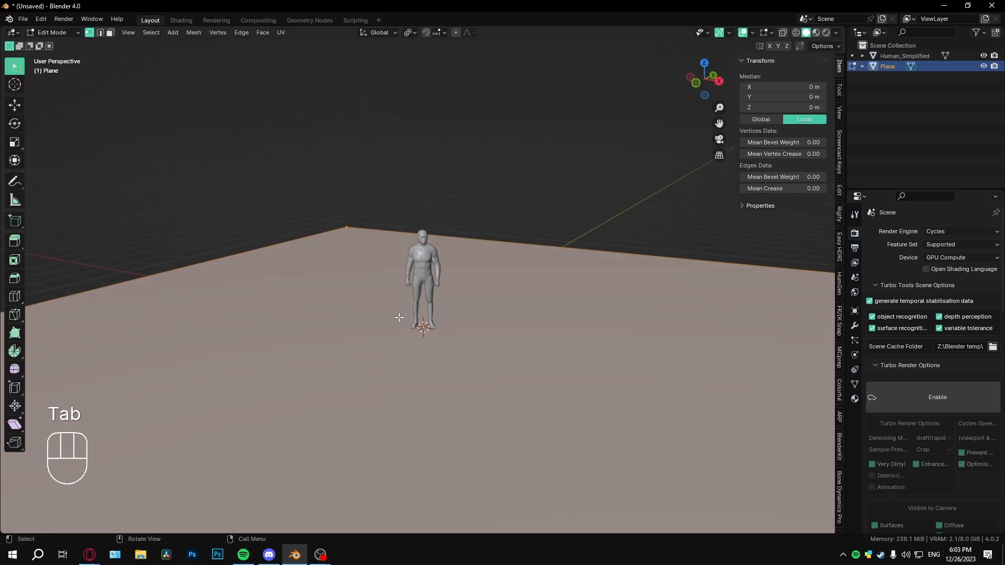
right_click(460, 308)
click(456, 299)
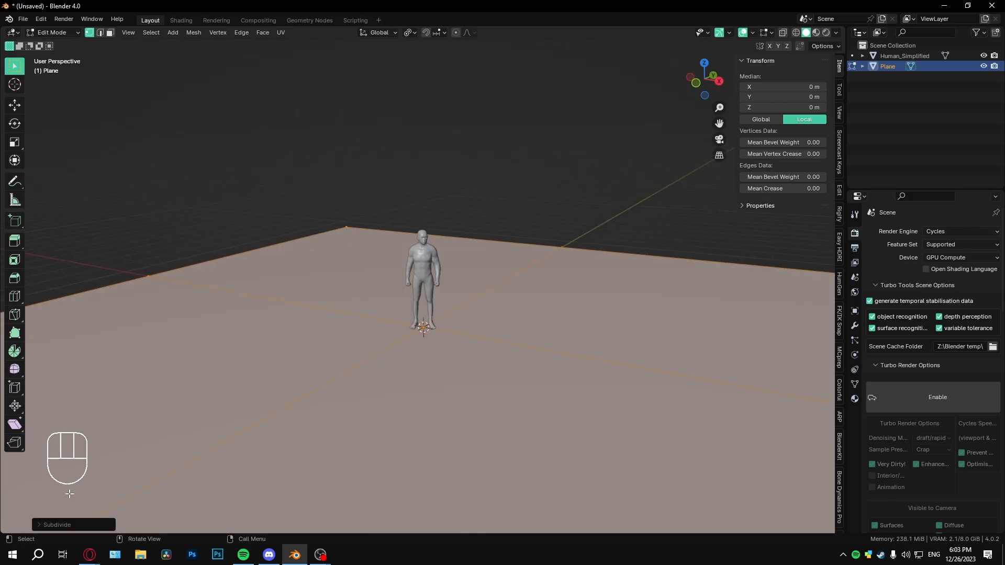
click(37, 525)
click(133, 453)
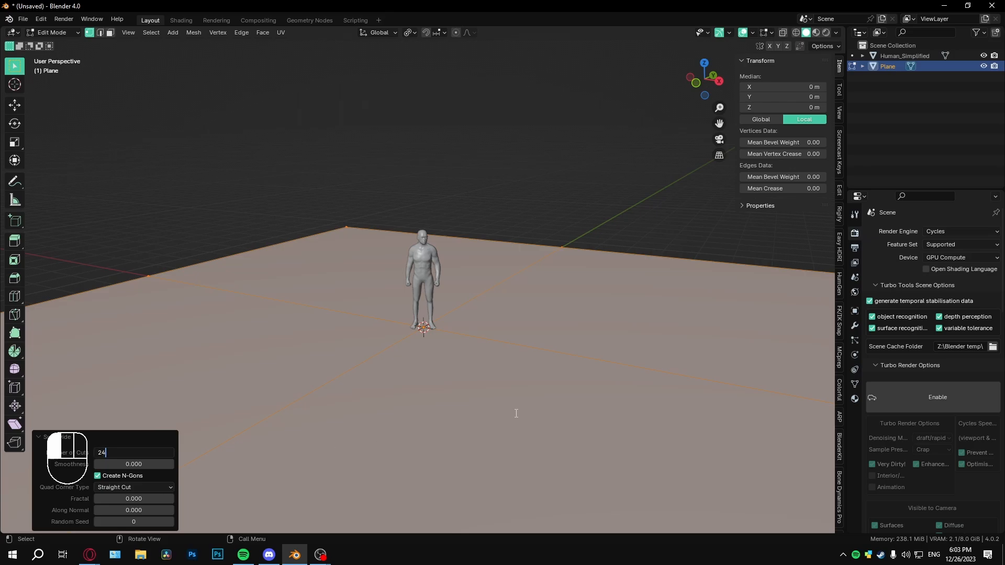
text(25)
click(543, 410)
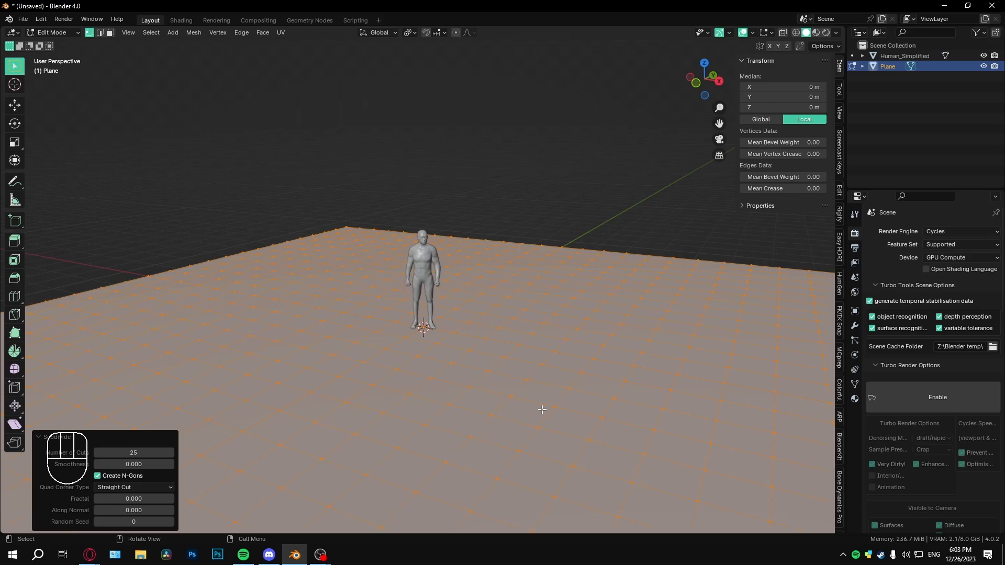
Enter Sculpt Mode on the plane and raise gentle hills around the figure using the Draw brush at a 214 px radius
key(Tab)
scroll(492, 341, down, 2)
key(ctrl+Tab)
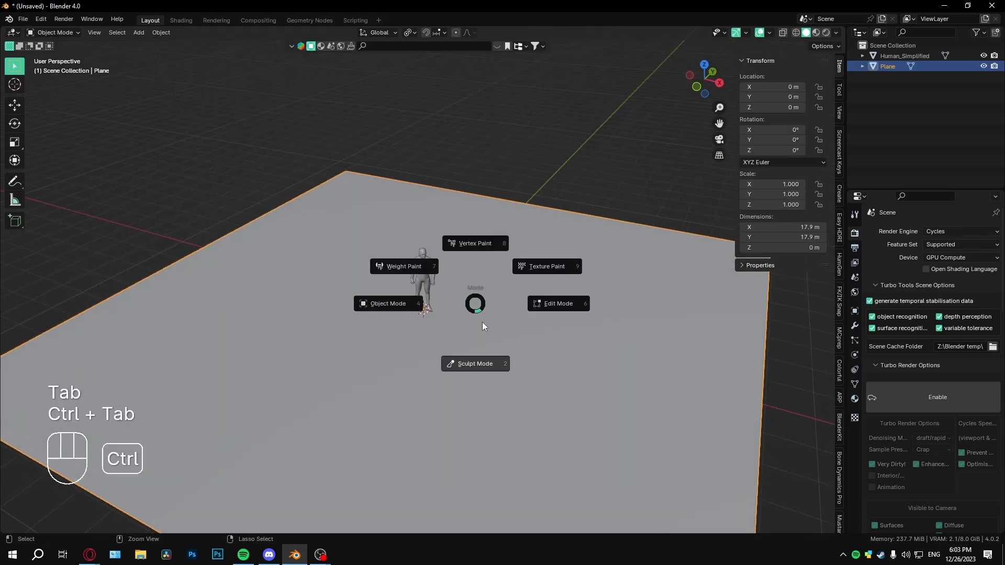
click(484, 378)
key(f)
mouse_move(293, 220)
mouse_down()
mouse_move(359, 197)
mouse_move(497, 251)
mouse_up()
drag(596, 316, 173, 355)
Carve depressions into the near side of the terrain and build the dip in the foreground back up
ctrl+drag(115, 390, 204, 409)
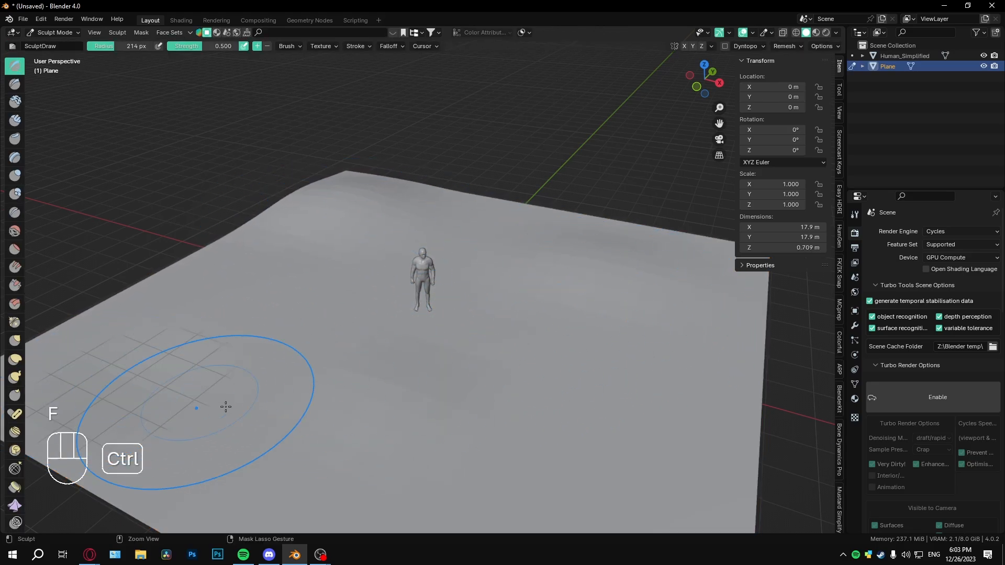
ctrl+drag(403, 471, 471, 479)
mouse_move(337, 403)
middle_down()
mouse_move(375, 393)
mouse_move(413, 363)
middle_up()
mouse_move(484, 359)
ctrl+mouse_down()
mouse_move(680, 330)
mouse_move(659, 406)
mouse_move(471, 396)
ctrl+mouse_up()
middle_drag(589, 369, 560, 385)
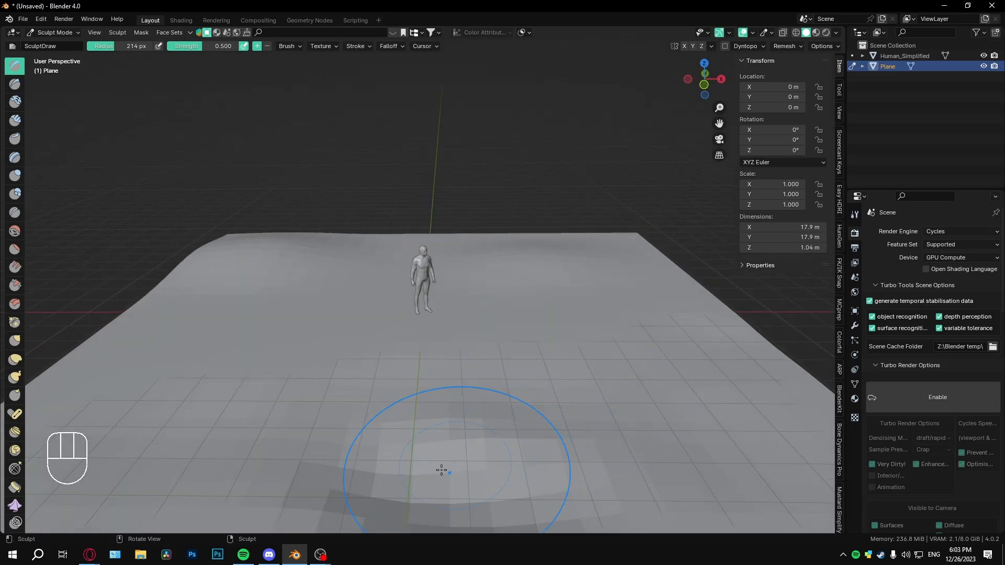
drag(442, 469, 455, 469)
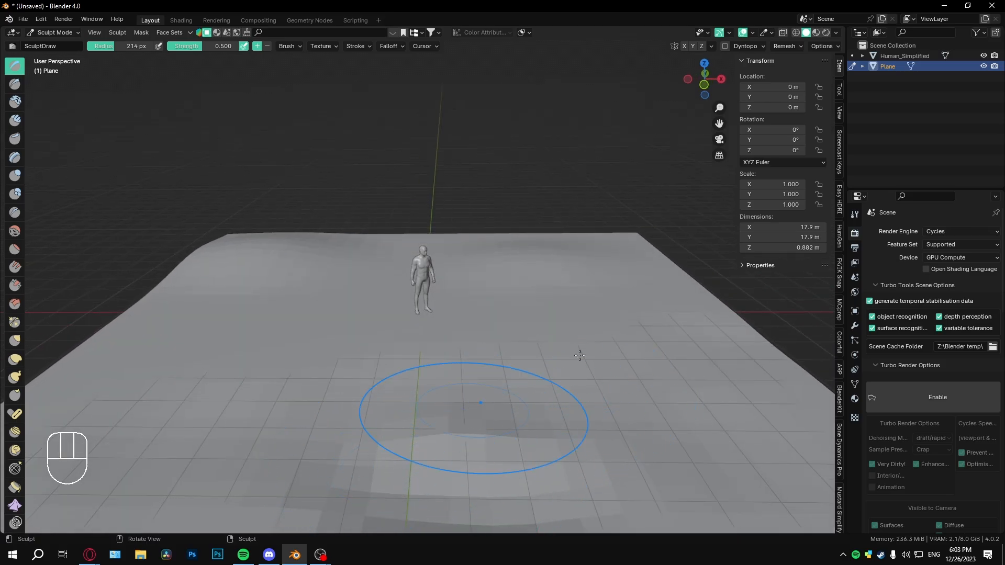
Turn on the wireframe overlay in the viewport
click(754, 34)
click(689, 210)
Smooth the foreground terrain and build up the ground behind the figure with the Draw brush
middle_drag(523, 367, 542, 352)
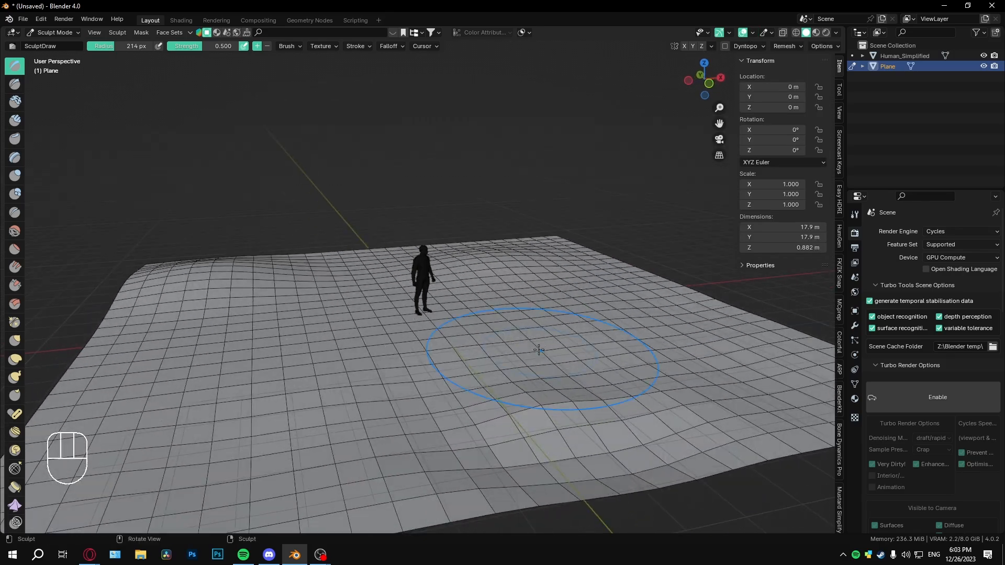
mouse_move(491, 419)
shift+mouse_down()
mouse_move(573, 430)
mouse_move(280, 291)
mouse_move(193, 324)
shift+mouse_up()
drag(228, 266, 461, 263)
Carve a lowered band across the middle of the terrain past the figure with the Clay brush
click(15, 102)
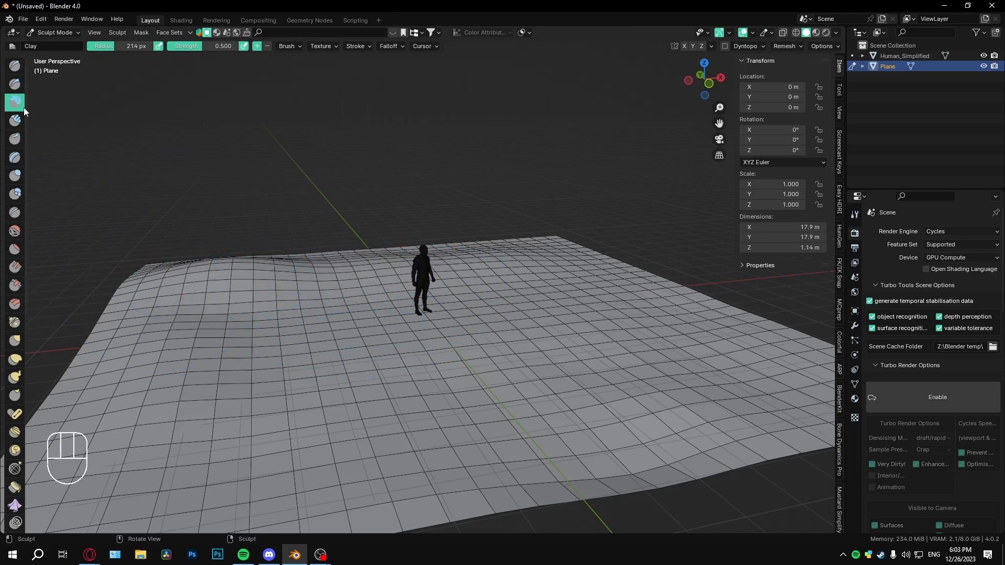
drag(278, 313, 434, 319)
key(ctrl+z)
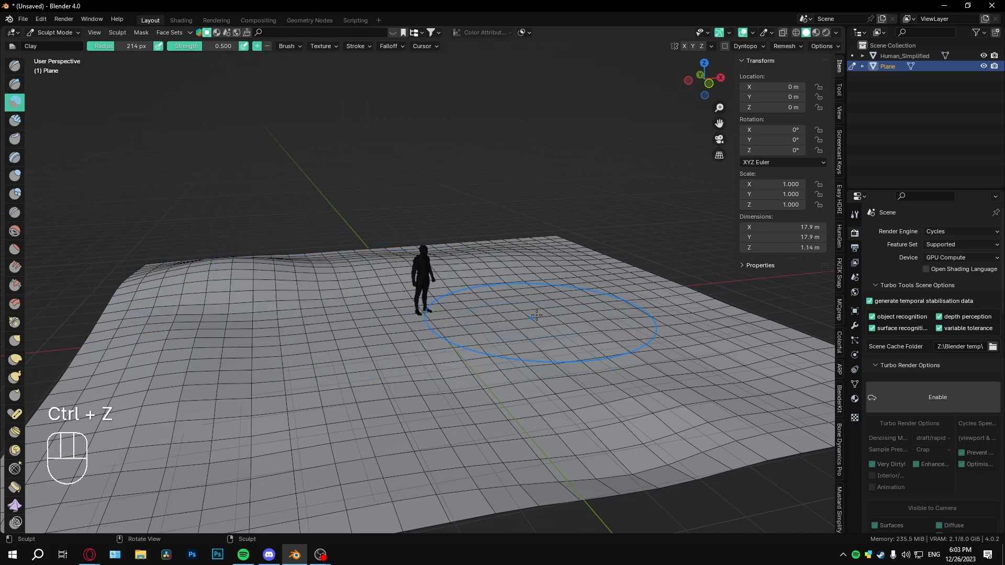
ctrl+drag(307, 318, 623, 303)
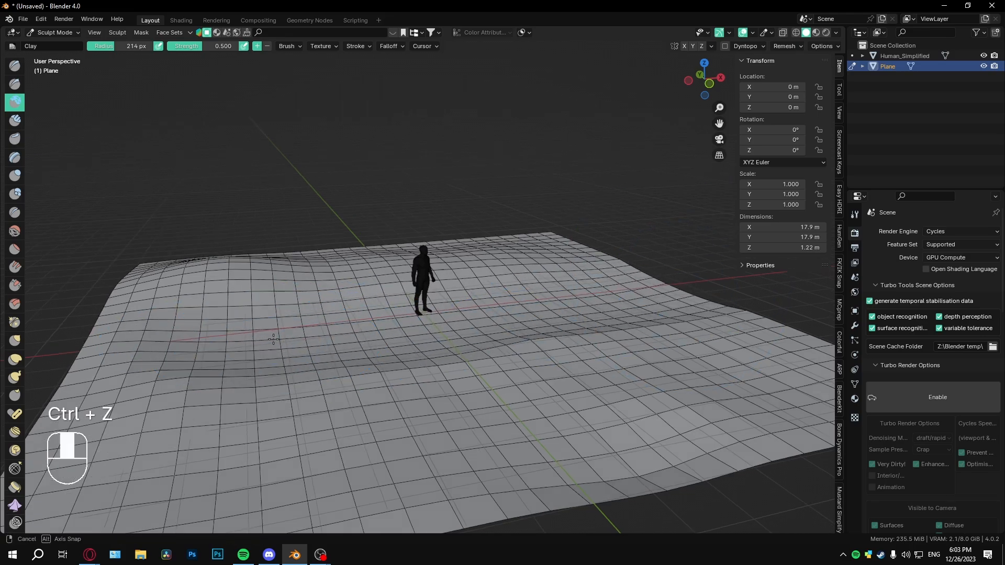
middle_drag(623, 304, 325, 338)
Try additional Clay brush strokes across the terrain around the figure and undo them
ctrl+drag(326, 337, 183, 283)
mouse_move(183, 283)
middle_down()
mouse_move(451, 296)
mouse_move(367, 335)
middle_up()
key(ctrl+z)
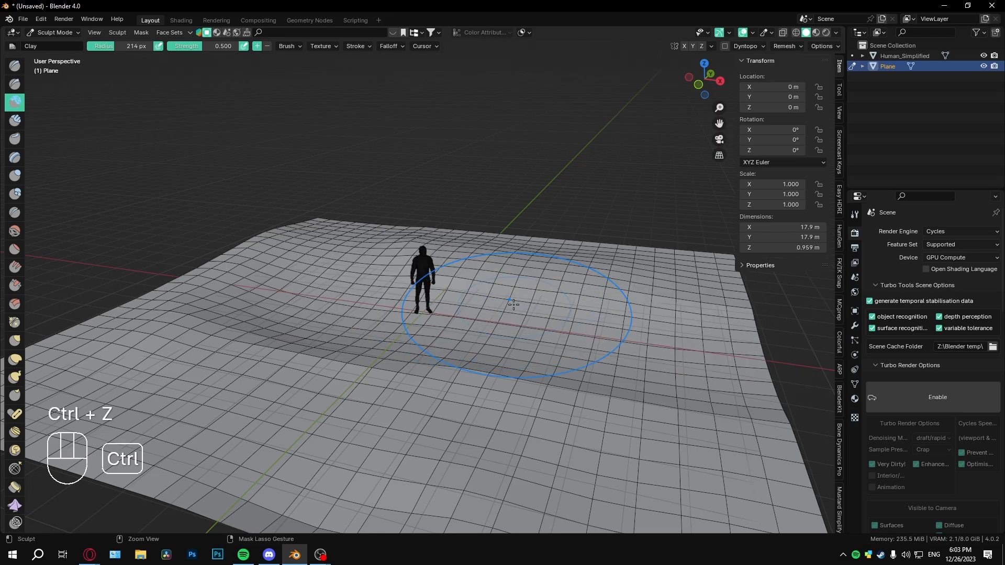
key(ctrl+z)
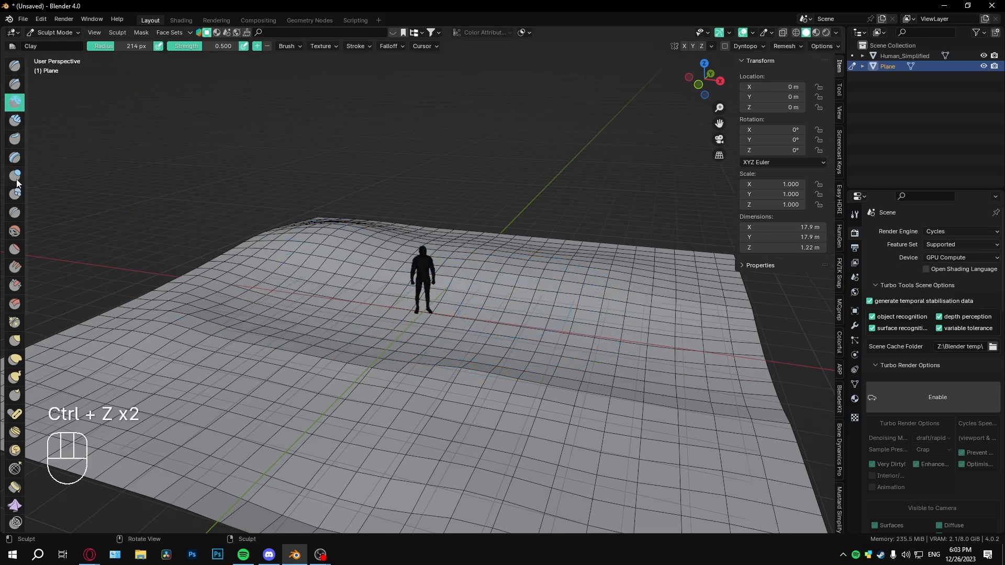
mouse_move(261, 325)
mouse_down()
mouse_move(576, 340)
mouse_move(732, 367)
mouse_up()
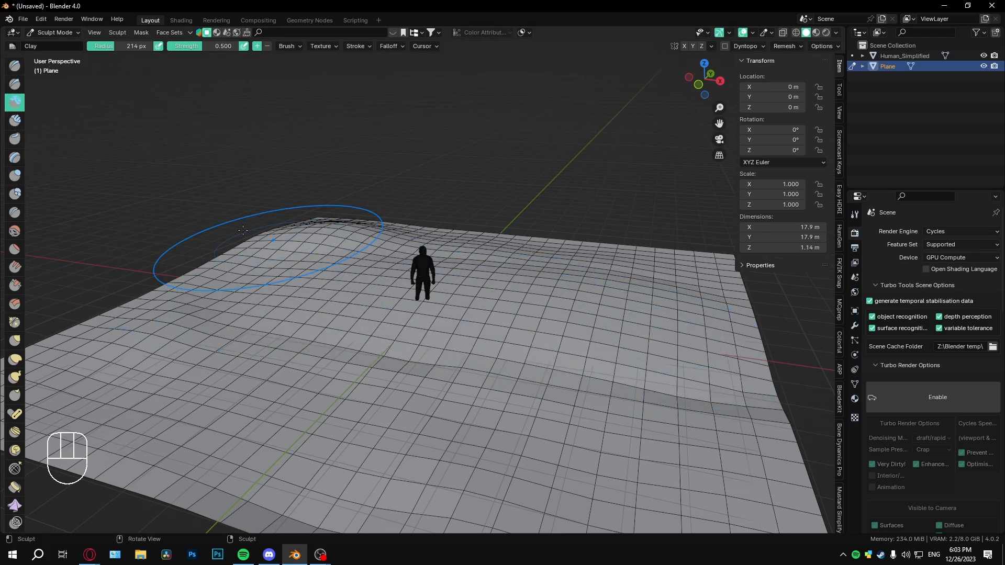
key(ctrl+z)
Set the Clay brush strength to 0.25 and sculpt the terrain around the figure with softer strokes
click(234, 45)
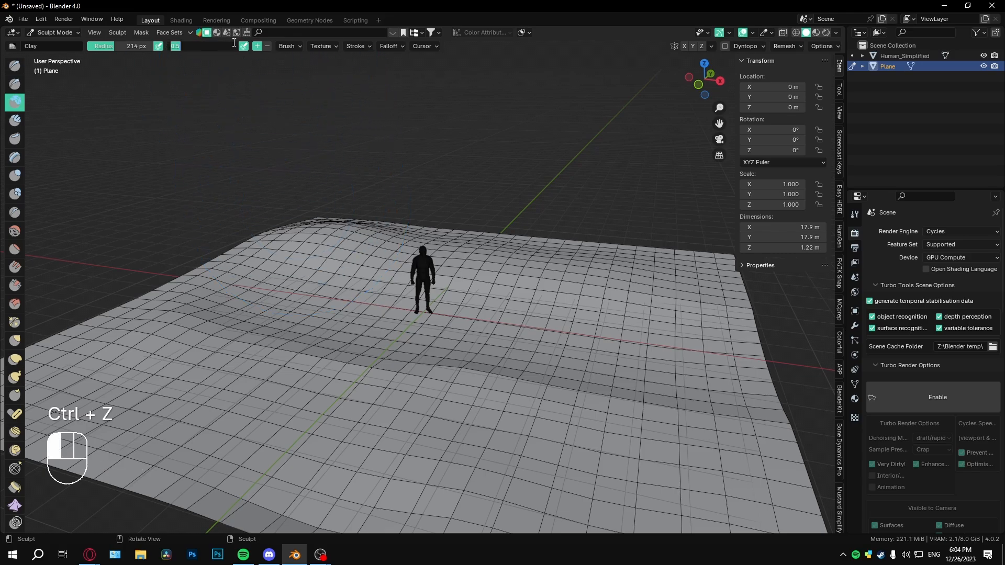
text(0.25)
key(Return)
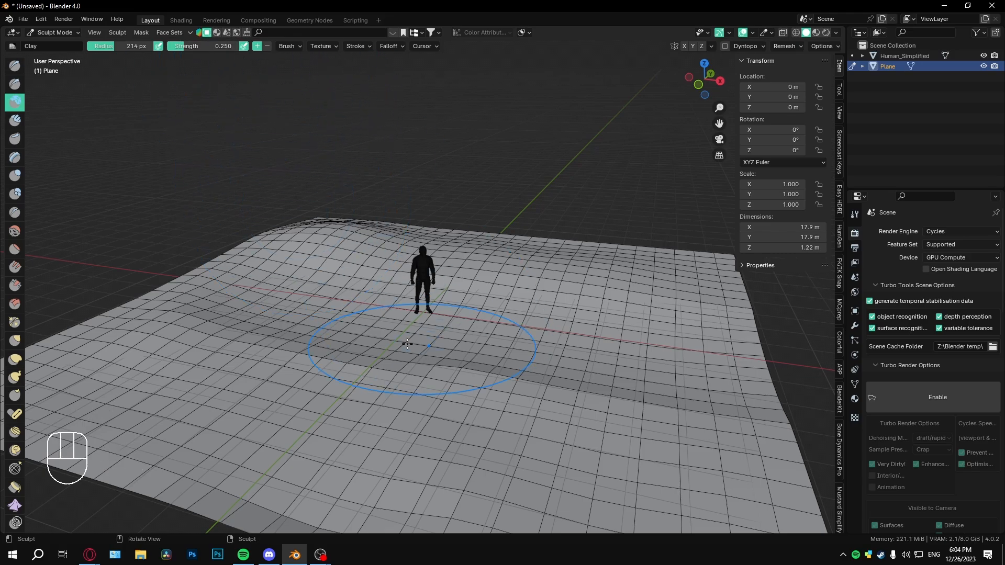
mouse_move(293, 293)
mouse_down()
mouse_move(682, 321)
mouse_move(492, 372)
mouse_move(294, 293)
mouse_move(415, 353)
mouse_move(656, 413)
mouse_up()
mouse_move(656, 413)
middle_down()
mouse_move(575, 451)
mouse_move(426, 293)
middle_up()
Return the terrain plane to Object Mode and apply Shade Auto Smooth to it
key(ctrl+Tab)
right_click(524, 320)
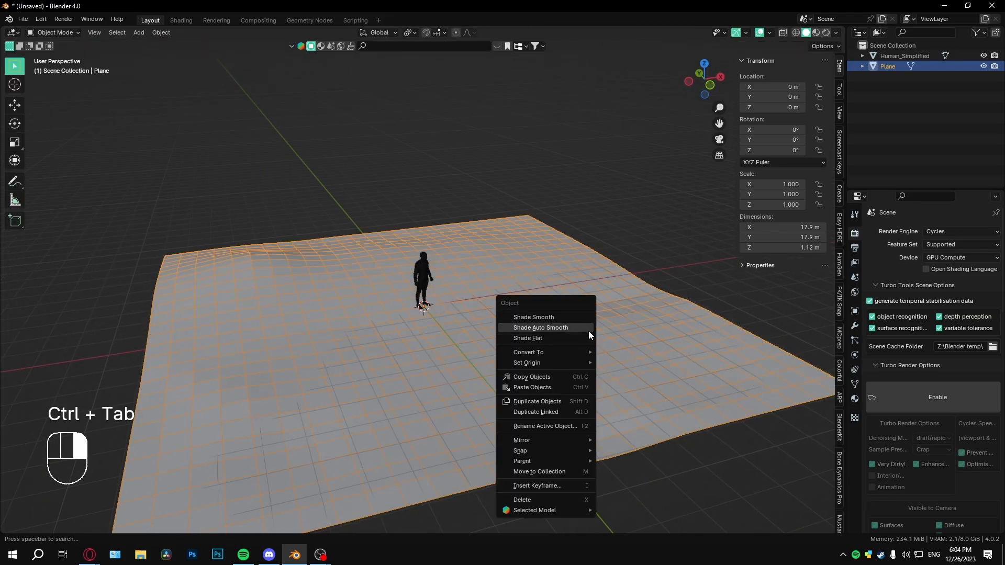
click(589, 332)
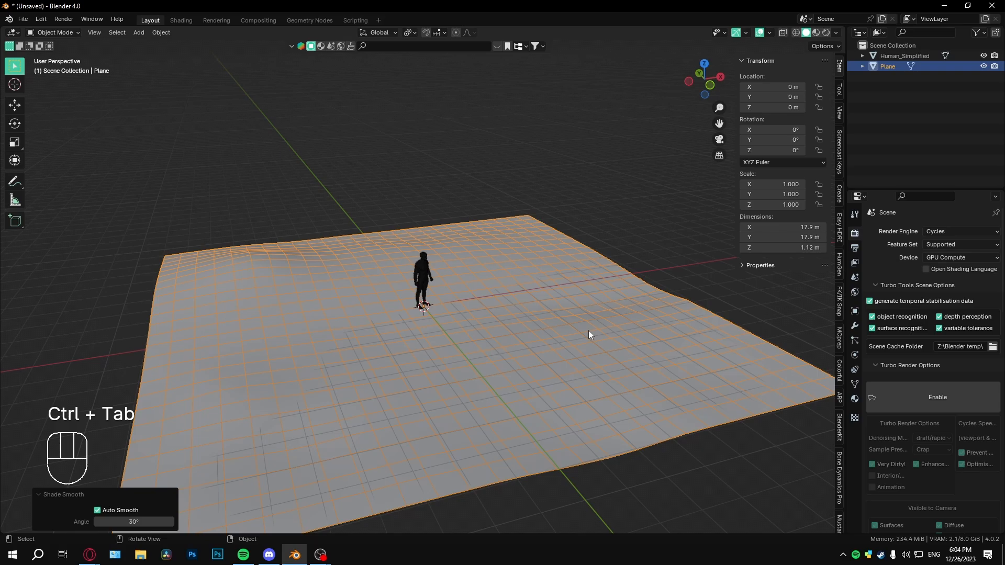
Turn off the wireframe overlay in the viewport
click(770, 32)
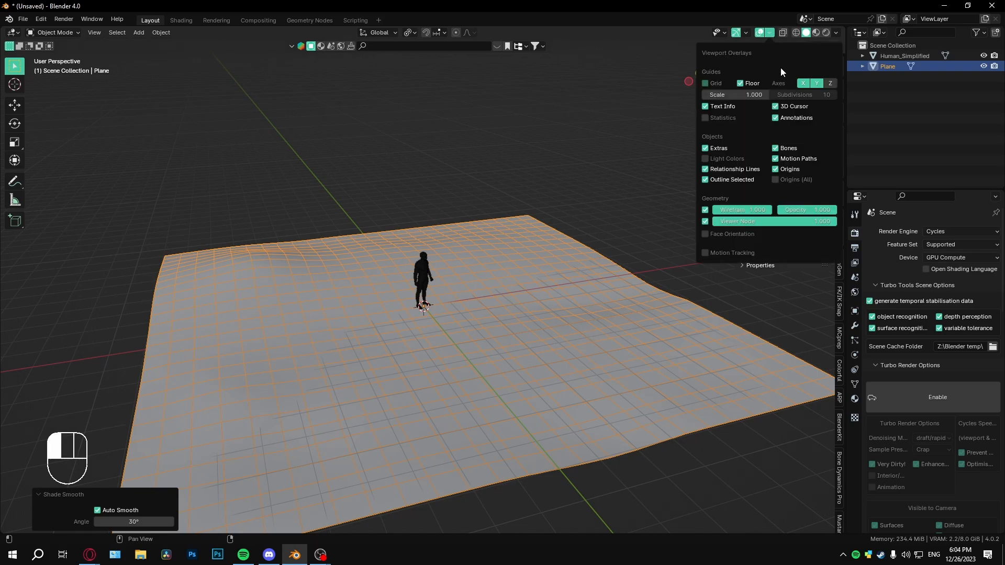
click(705, 210)
middle_drag(551, 285, 568, 333)
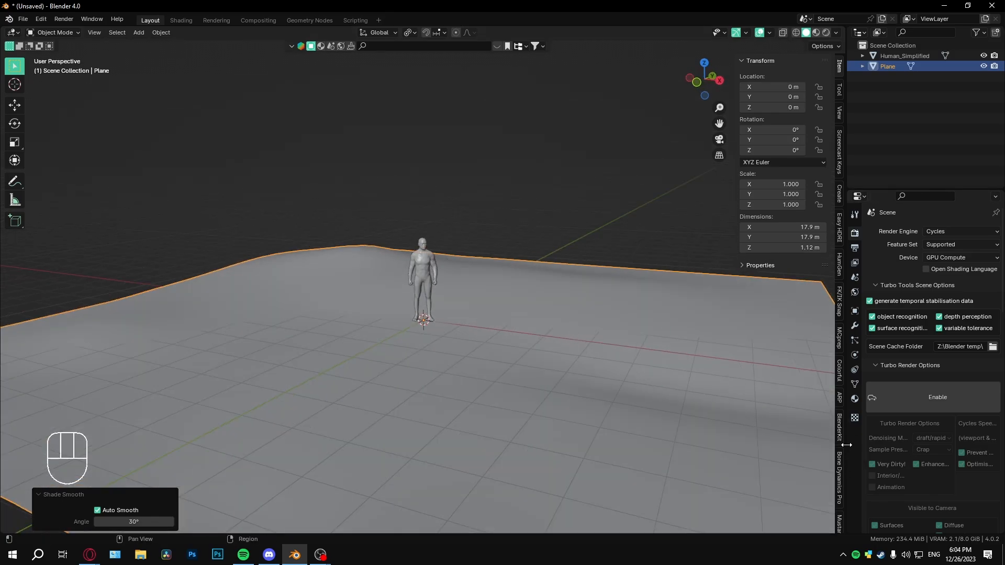
Search the BlenderKit model library for "tree"
click(839, 429)
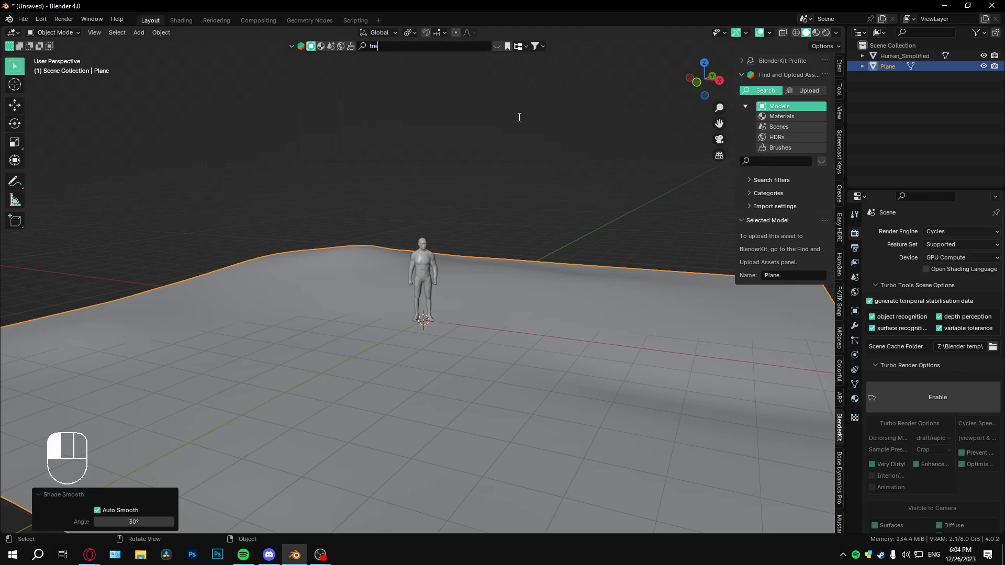
text(e)
key(Return)
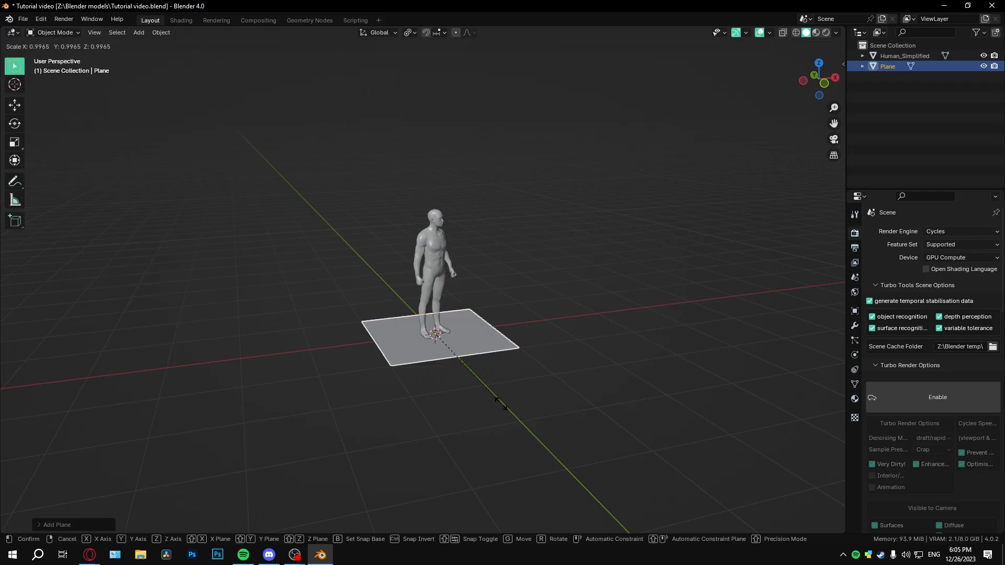
Scale up the new plane in the Tutorial video file into a large ground surface around the figure
key(s)
click(501, 404)
middle_drag(501, 404, 473, 373)
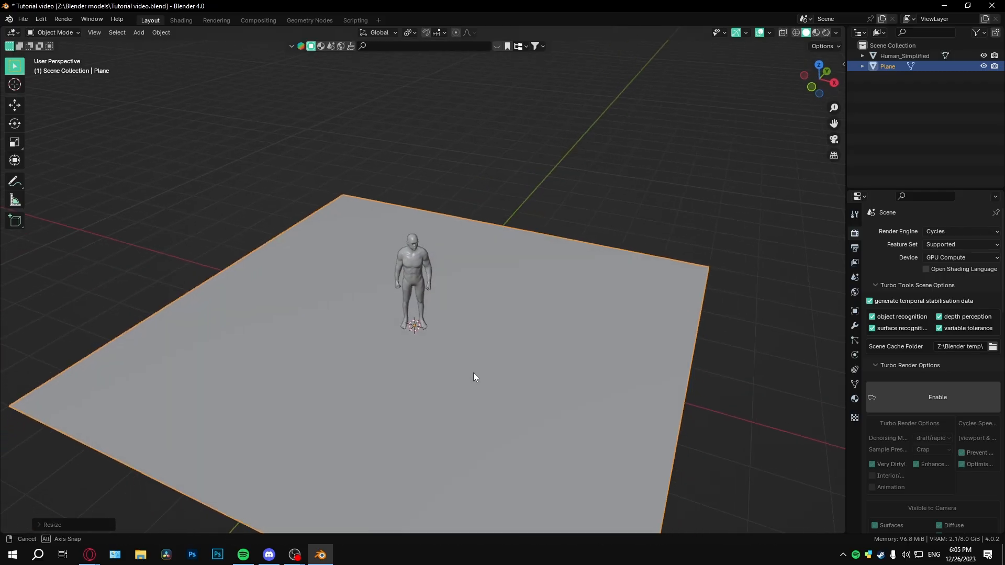
Apply the ground plane's transforms and subdivide its mesh into a finer grid, finishing in Object Mode
key(ctrl+a)
click(516, 377)
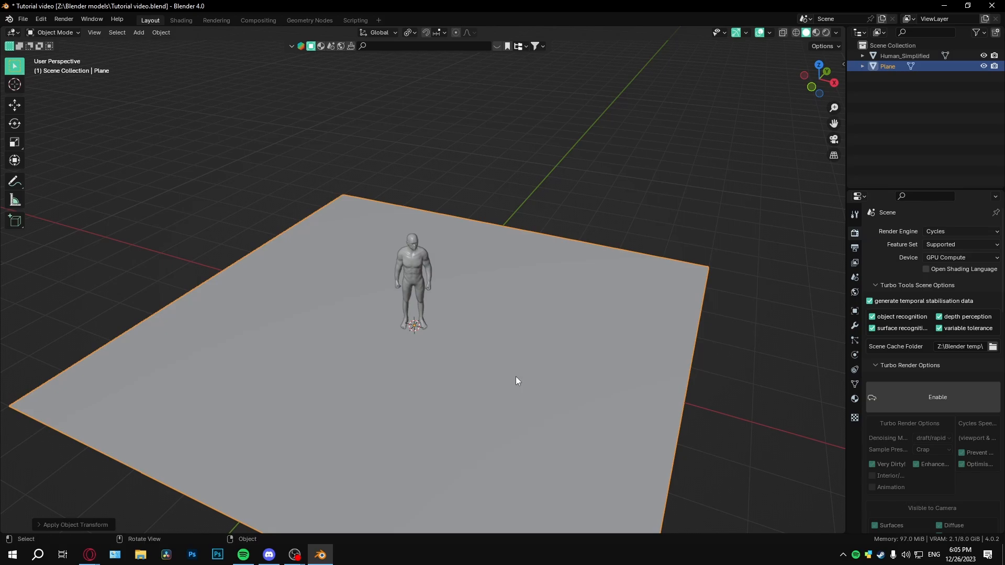
middle_drag(476, 312, 498, 326)
key(Tab)
right_click(498, 325)
click(495, 294)
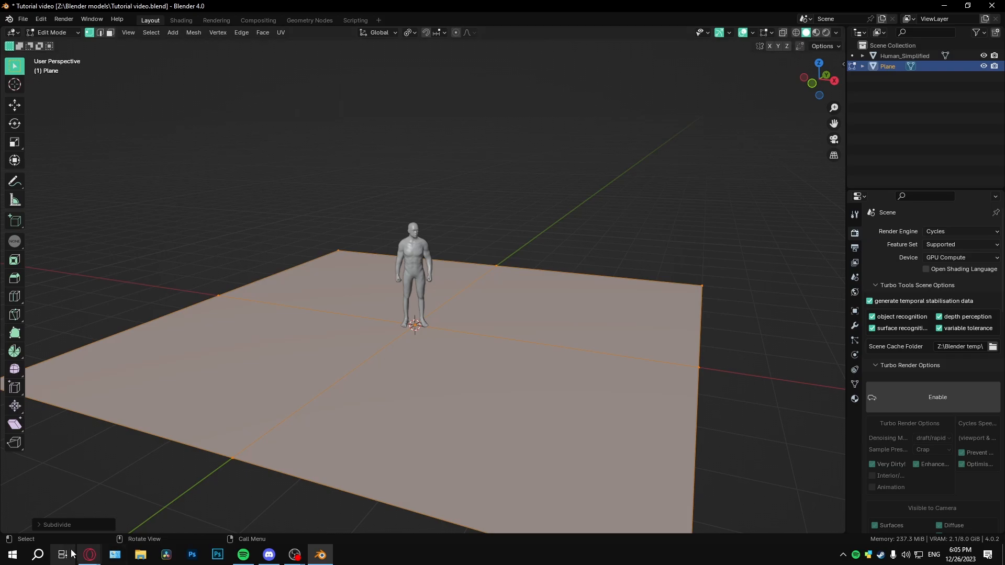
click(43, 525)
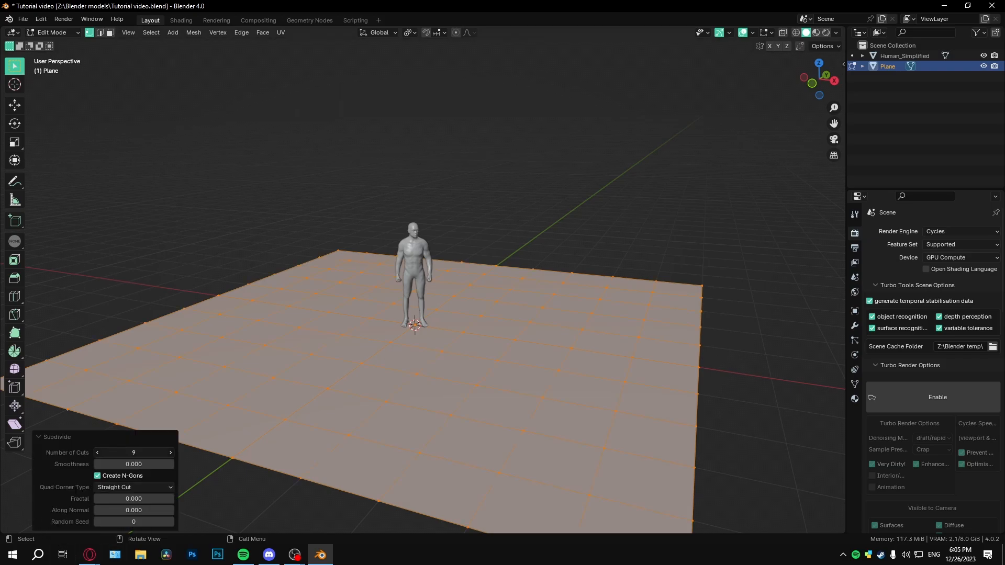
key(Return)
middle_drag(308, 381, 526, 334)
key(Tab)
scroll(524, 337, up, 5)
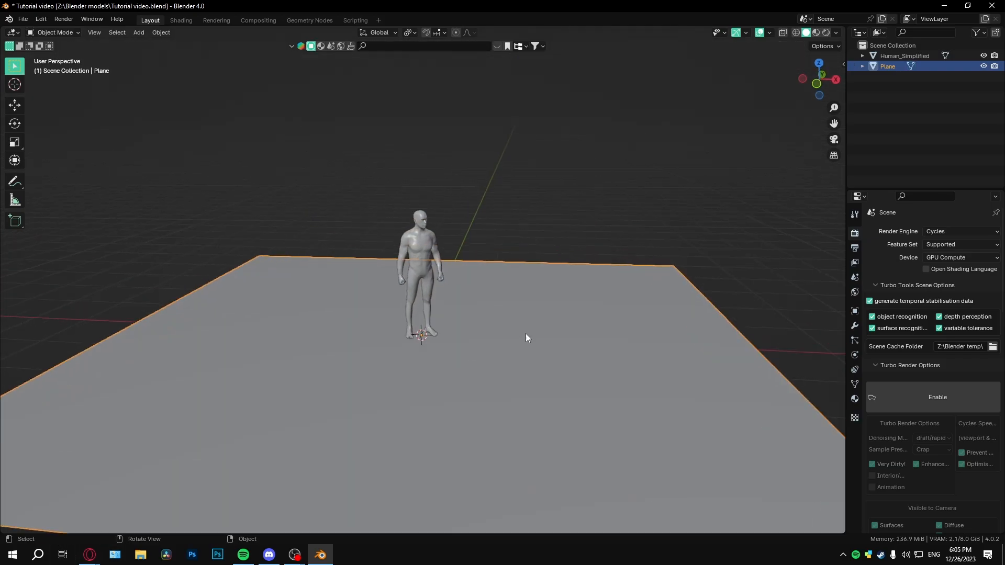
scroll(503, 350, down, 3)
text(s)
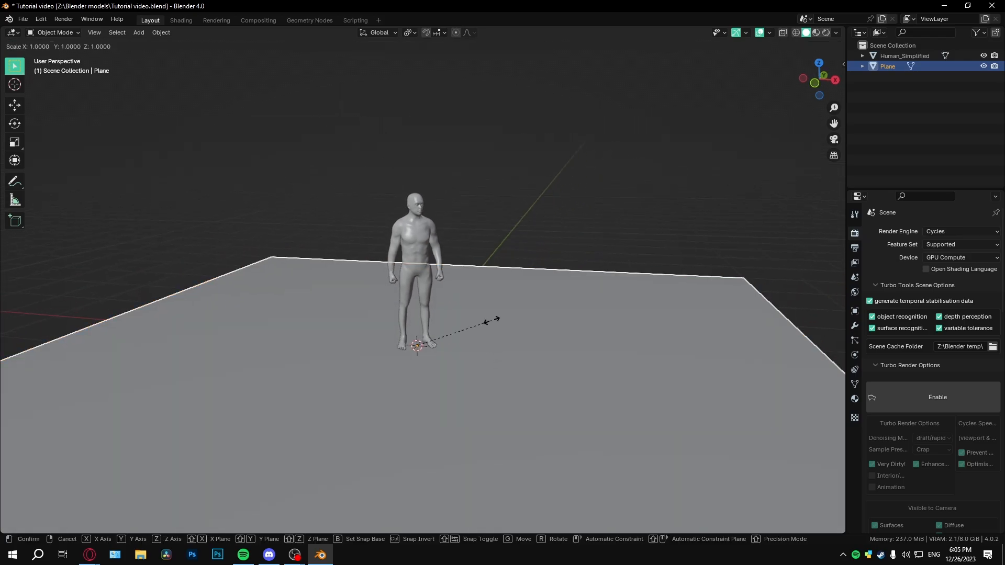
text(5)
key(Escape)
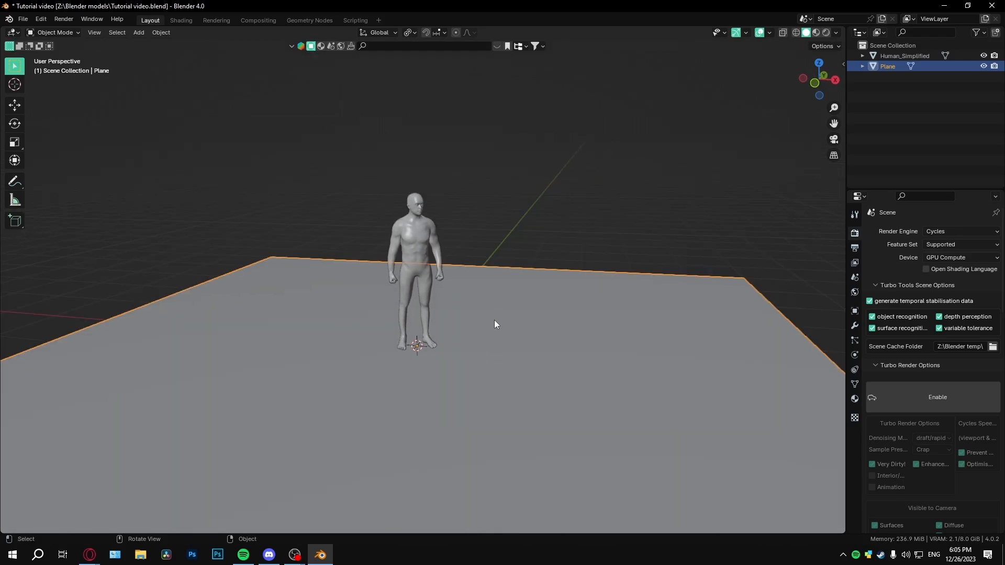
Enable the Screencast Keys display in the 3D viewport
key(n)
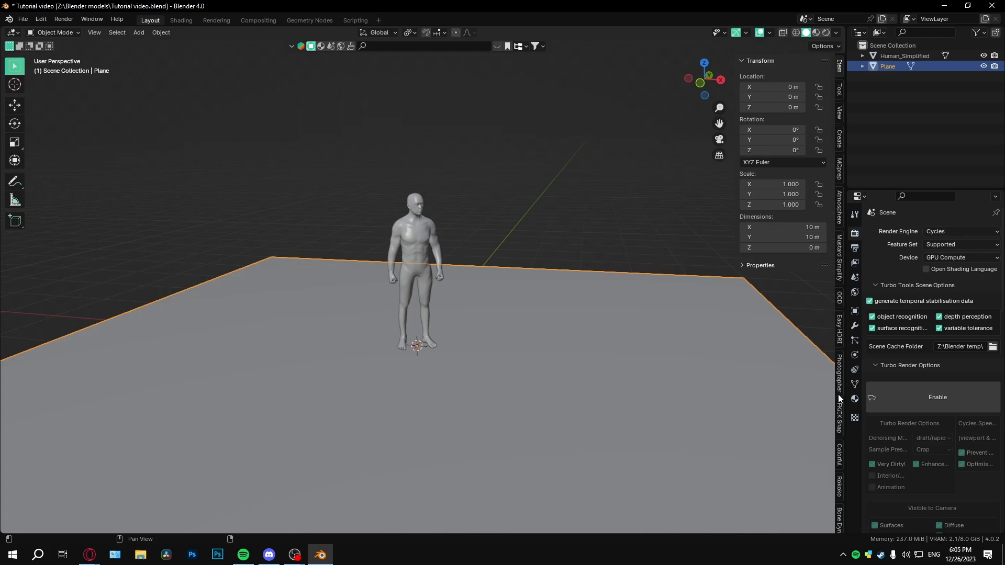
scroll(840, 495, down, 5)
click(840, 495)
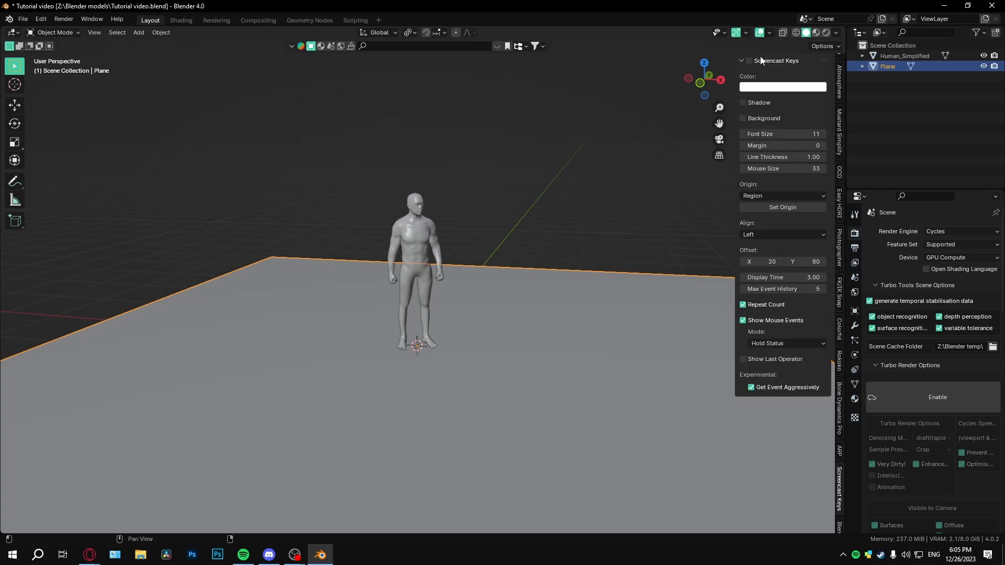
click(749, 60)
Set the Screencast Keys mouse size to 62 and font size to 50
drag(782, 169, 801, 168)
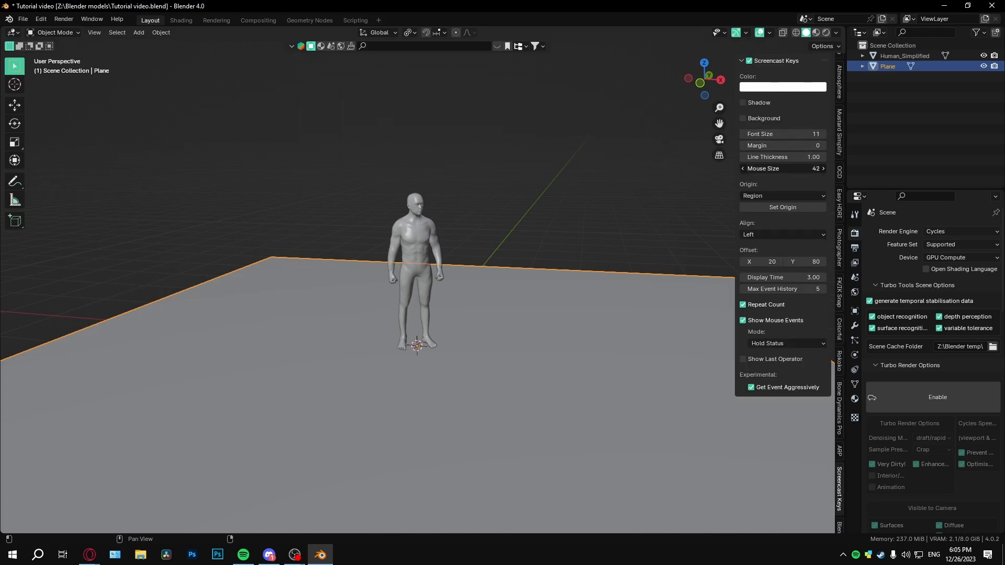
middle_drag(549, 281, 555, 278)
scroll(555, 278, up, 2)
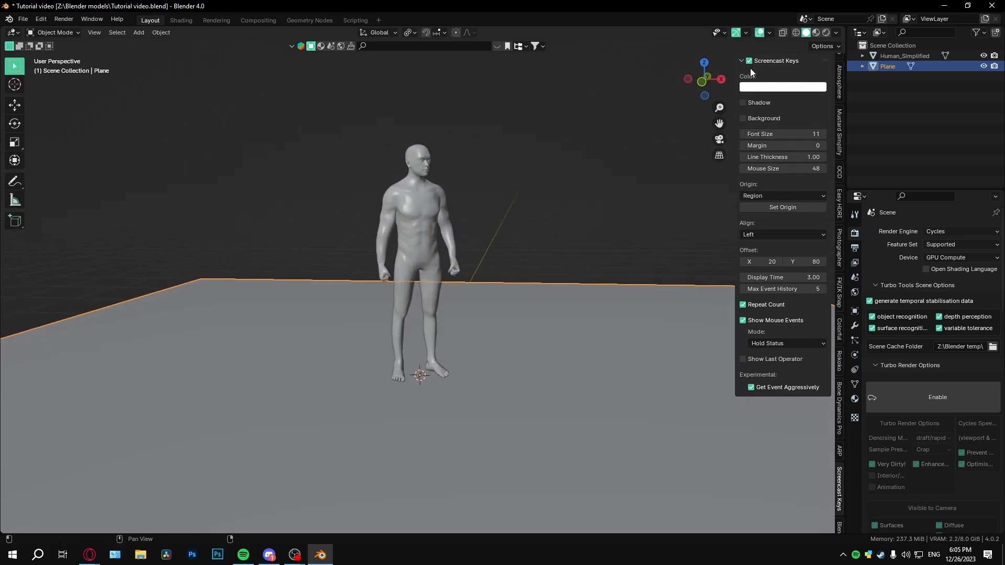
middle_drag(582, 236, 757, 199)
drag(785, 169, 780, 168)
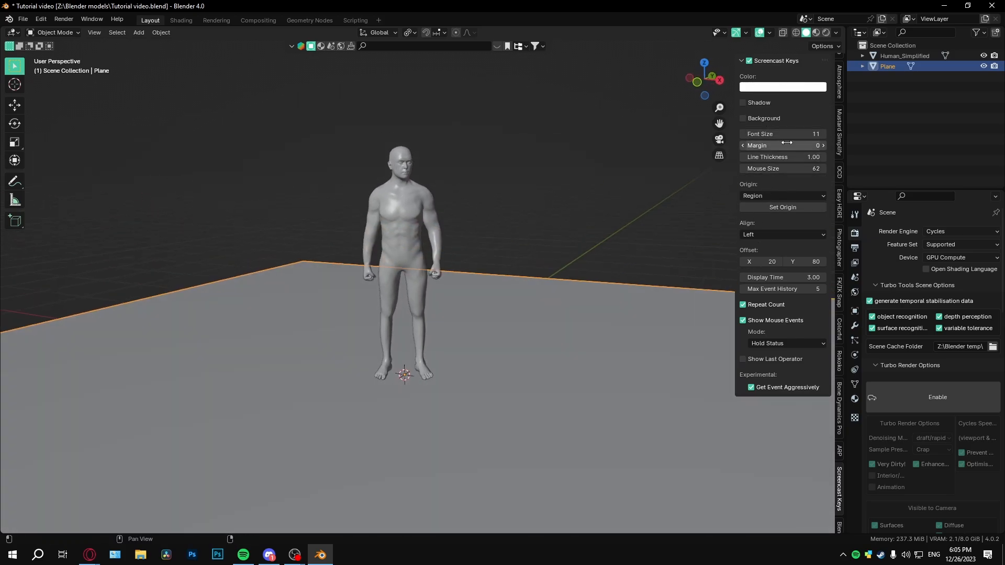
drag(789, 135, 813, 135)
scroll(465, 315, down, 3)
middle_drag(433, 311, 534, 331)
key(s)
key(Escape)
scroll(542, 313, down, 1)
scroll(546, 330, up, 4)
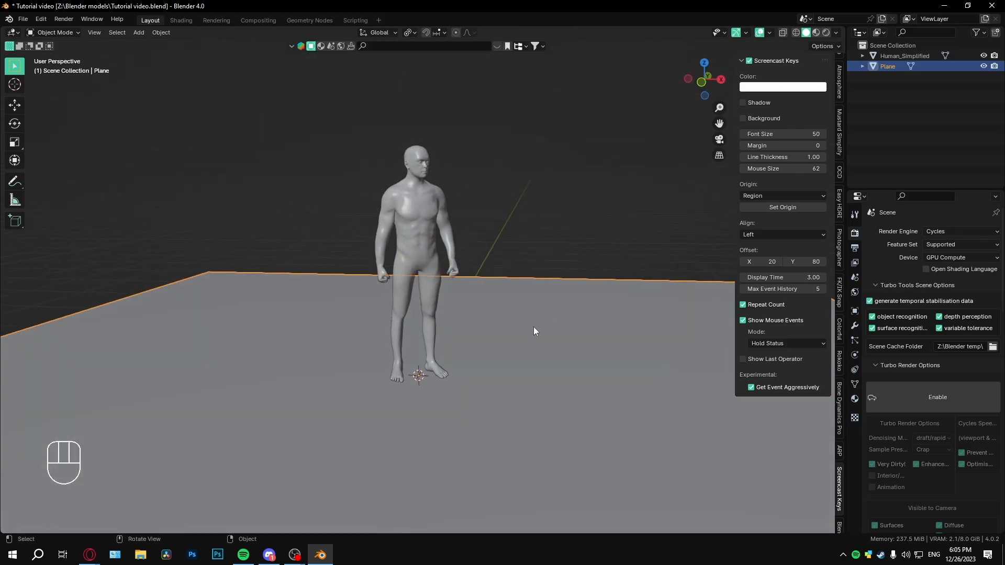
key(s)
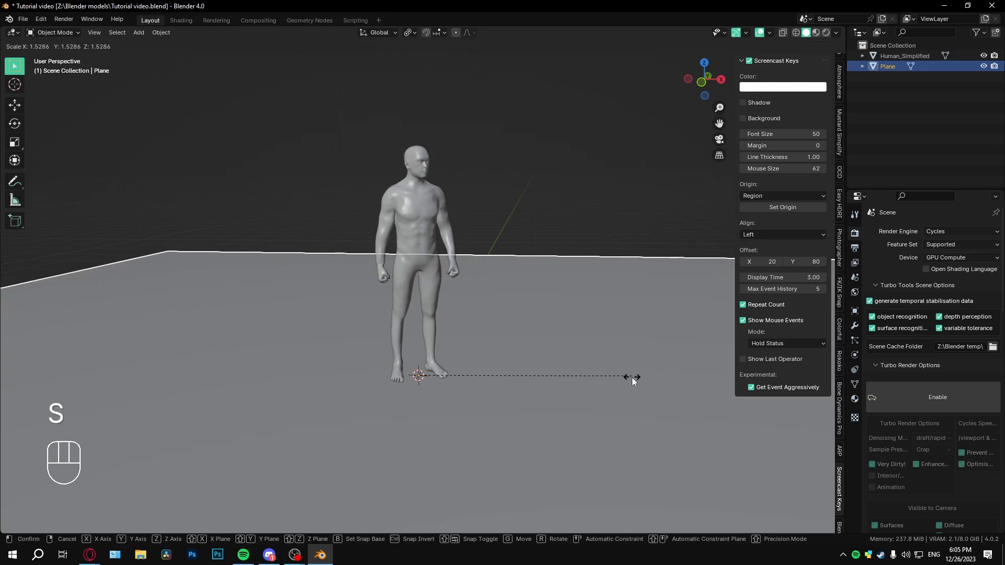
key(Escape)
Try scaling the ground plane by a factor of 5 and undo the resize
key(s)
key(5)
click(567, 373)
scroll(566, 368, down, 5)
middle_drag(566, 369, 452, 389)
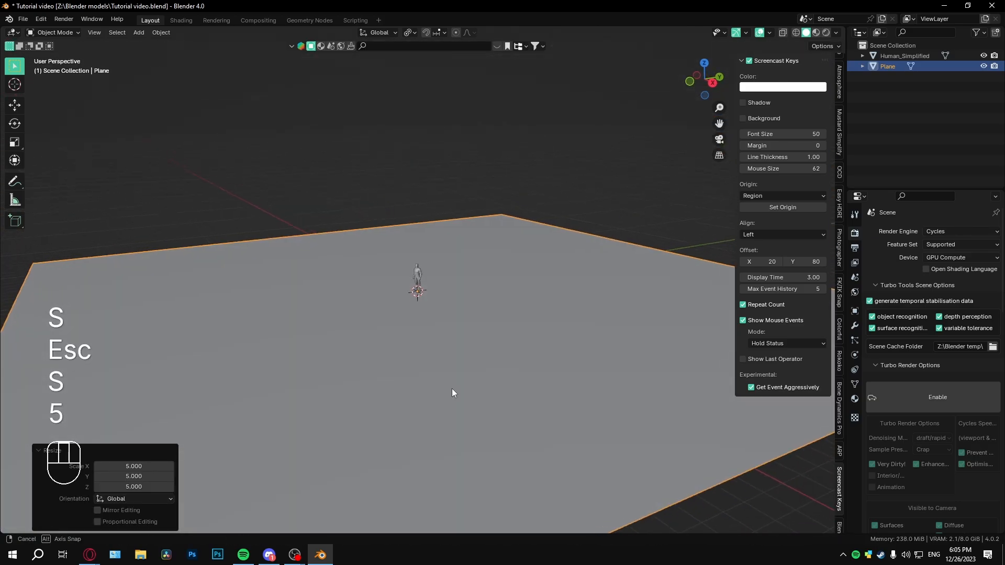
key(ctrl+z)
key(s)
key(2)
key(Escape)
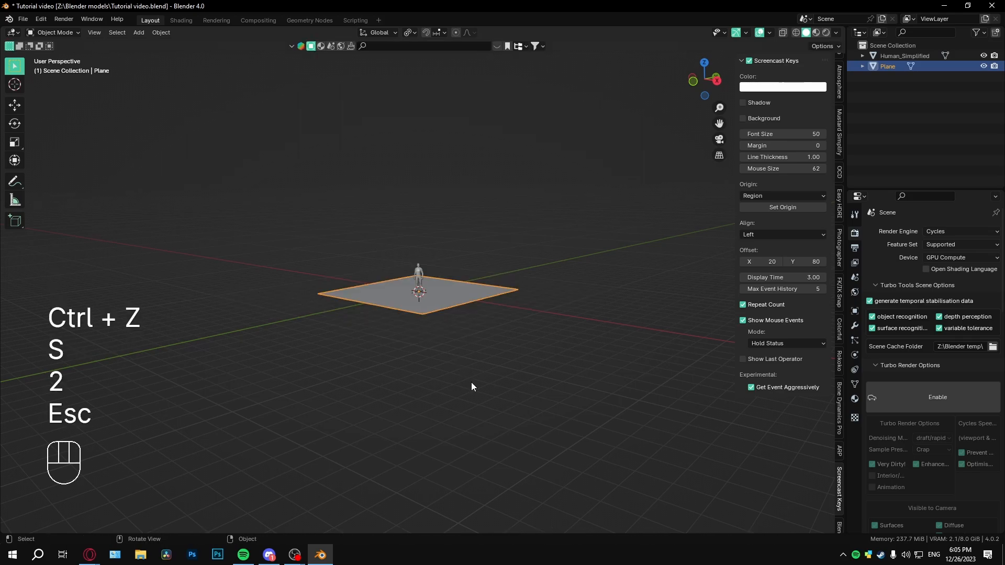
Scale the ground plane by a factor of 4, apply all its transforms and show its item dimensions
key(s)
key(4)
click(479, 389)
middle_drag(479, 390, 509, 375)
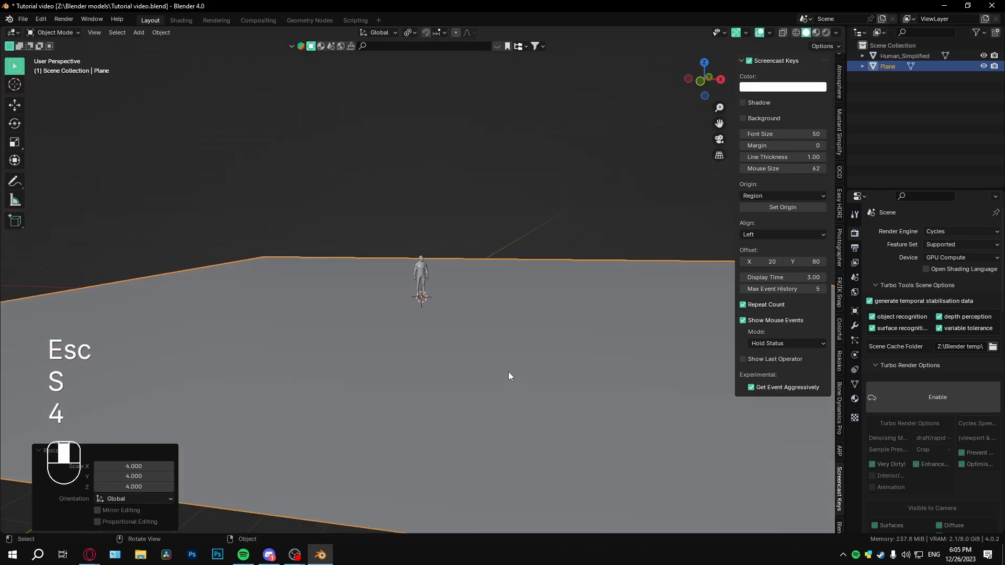
key(ctrl+a)
click(527, 340)
ctrl+scroll(840, 67, up, 15)
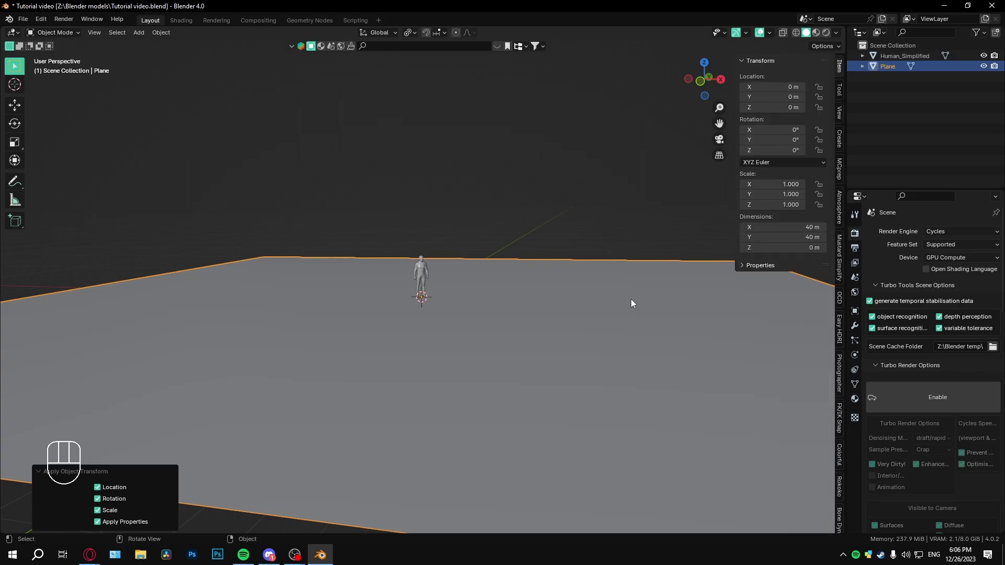
Switch the ground plane to Sculpt Mode and turn on the wireframe overlay
middle_drag(435, 188, 543, 265)
key(Tab)
key(Tab)
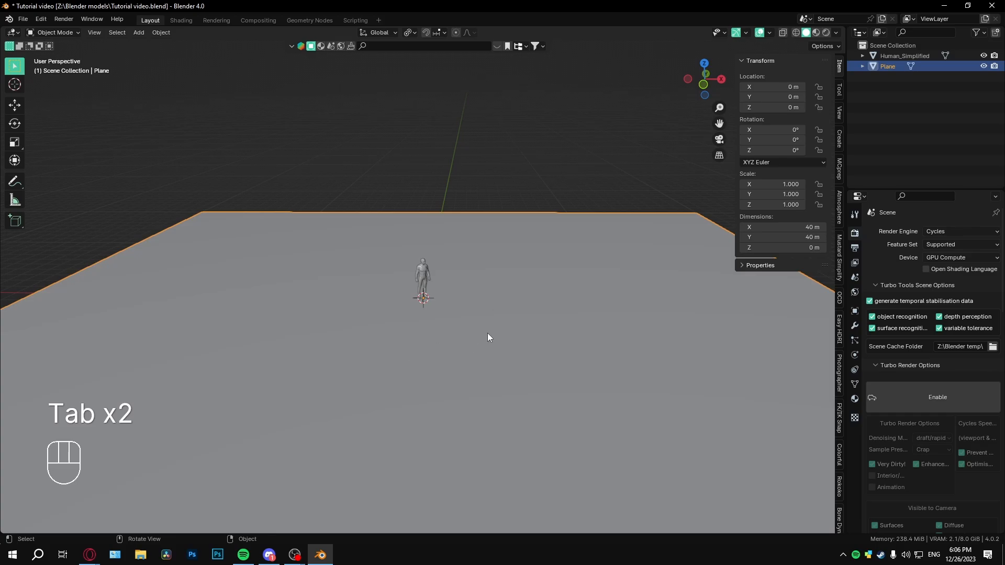
key(q)
key(ctrl+Tab)
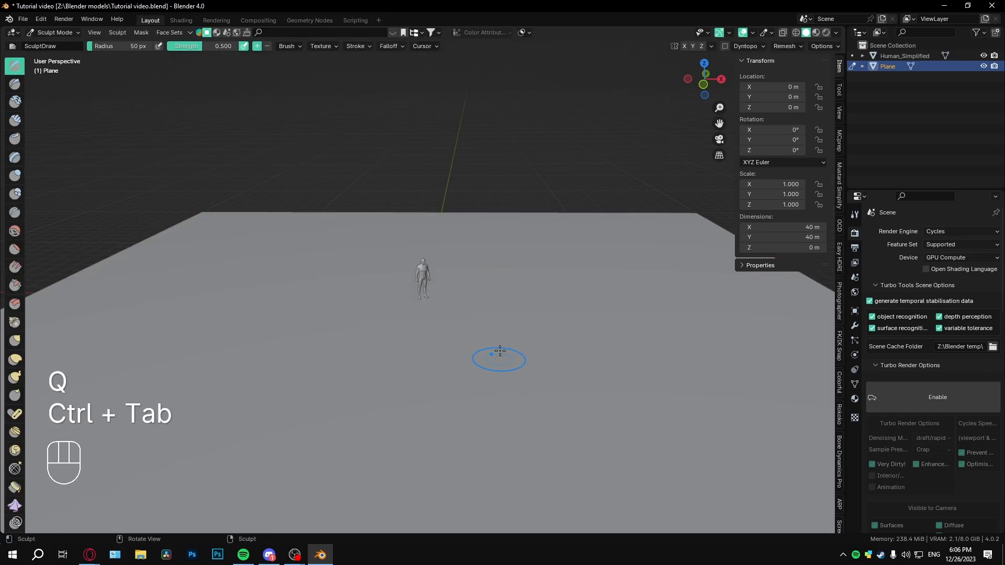
click(756, 34)
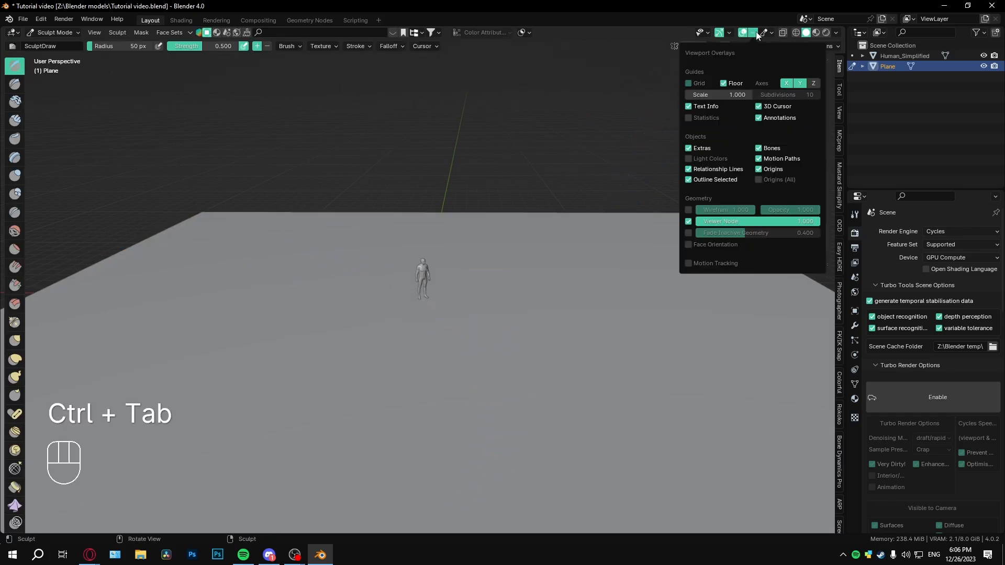
click(688, 210)
Sculpt gentle hills and dips across the ground plane using the Draw brush at a 240 px radius
middle_drag(576, 235, 426, 281)
key(f)
click(553, 280)
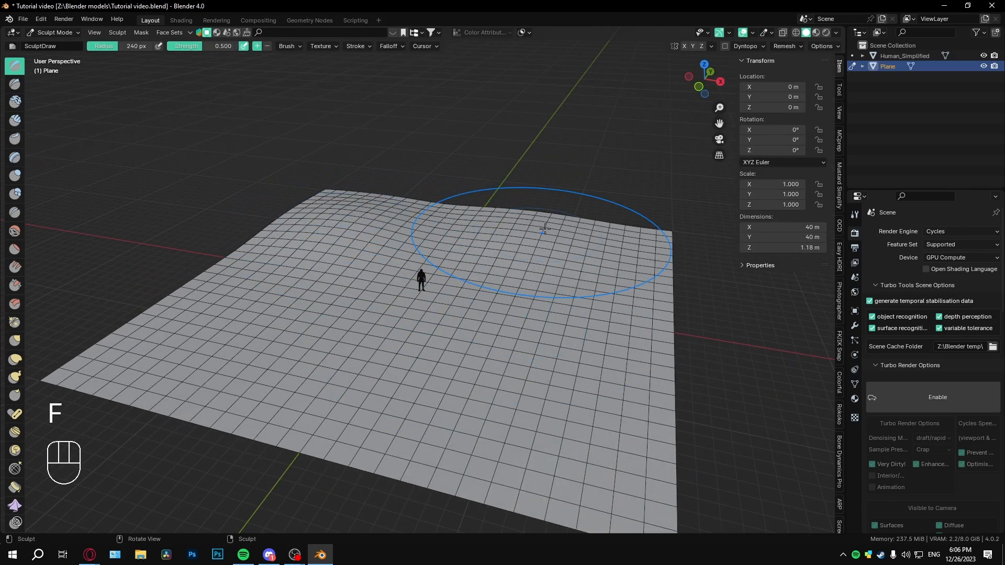
mouse_move(168, 314)
ctrl+mouse_down()
mouse_move(377, 386)
mouse_move(587, 404)
mouse_move(460, 298)
ctrl+mouse_up()
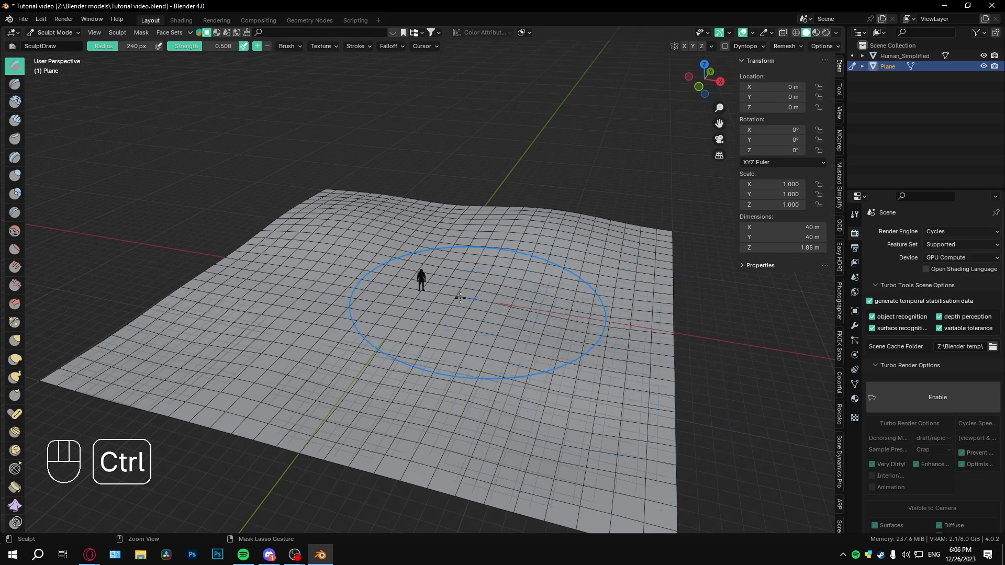
drag(629, 225, 641, 269)
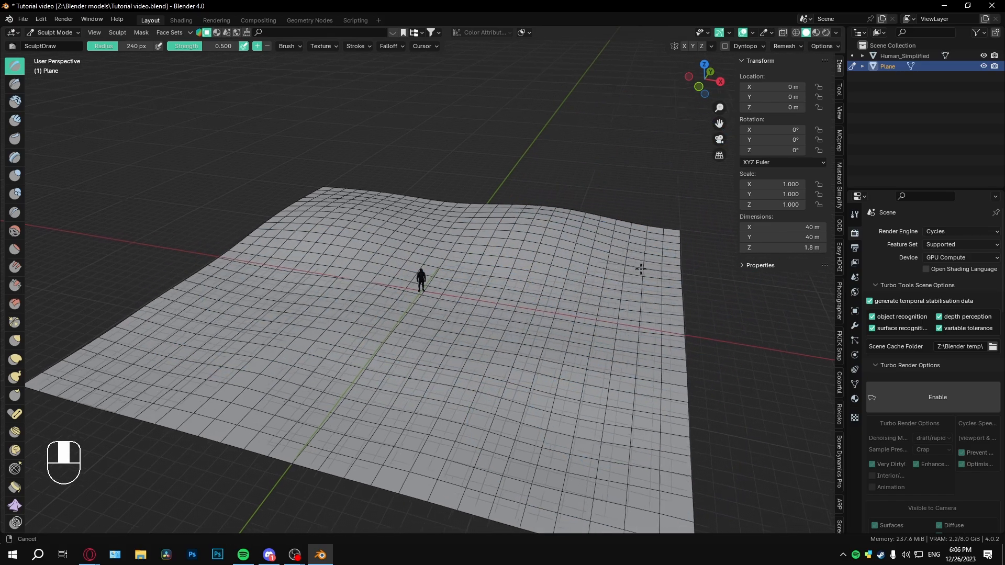
Return the sculpted ground plane to Object Mode and turn off the wireframe overlay
key(ctrl+Tab)
middle_drag(431, 262, 647, 113)
click(769, 33)
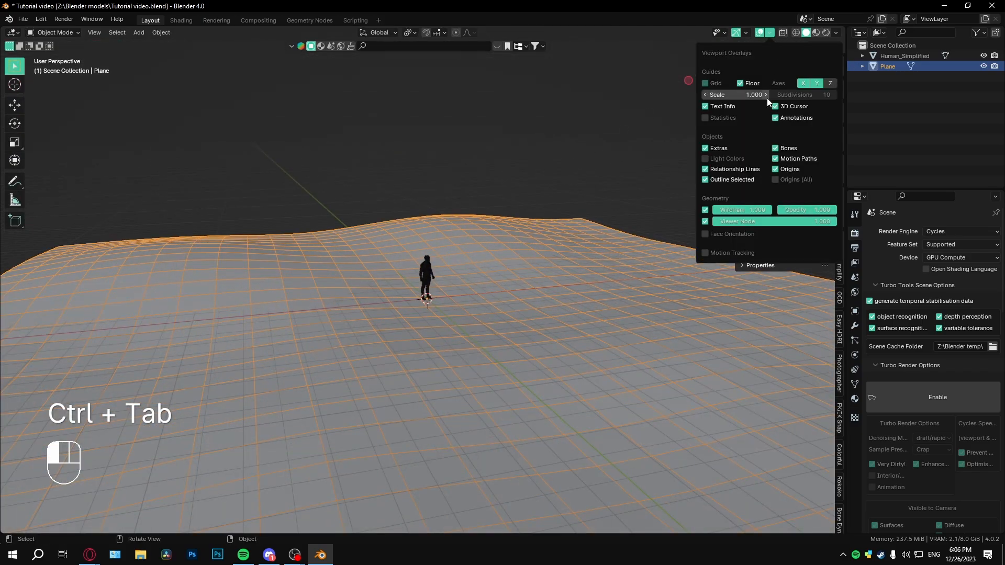
click(705, 210)
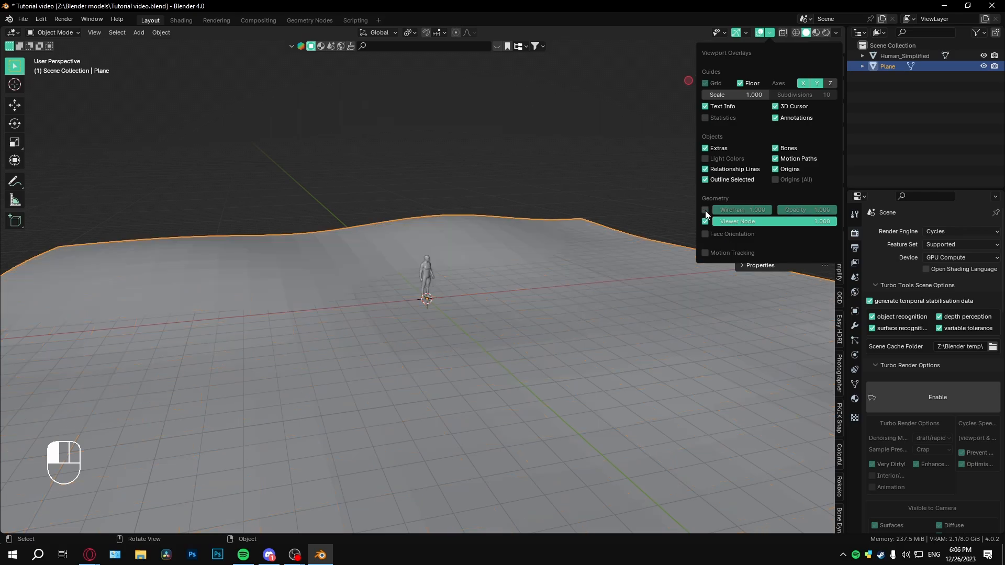
Apply Shade Auto Smooth with a 30° angle to the sculpted ground plane and save the file
right_click(615, 332)
click(614, 331)
middle_drag(614, 332, 563, 293)
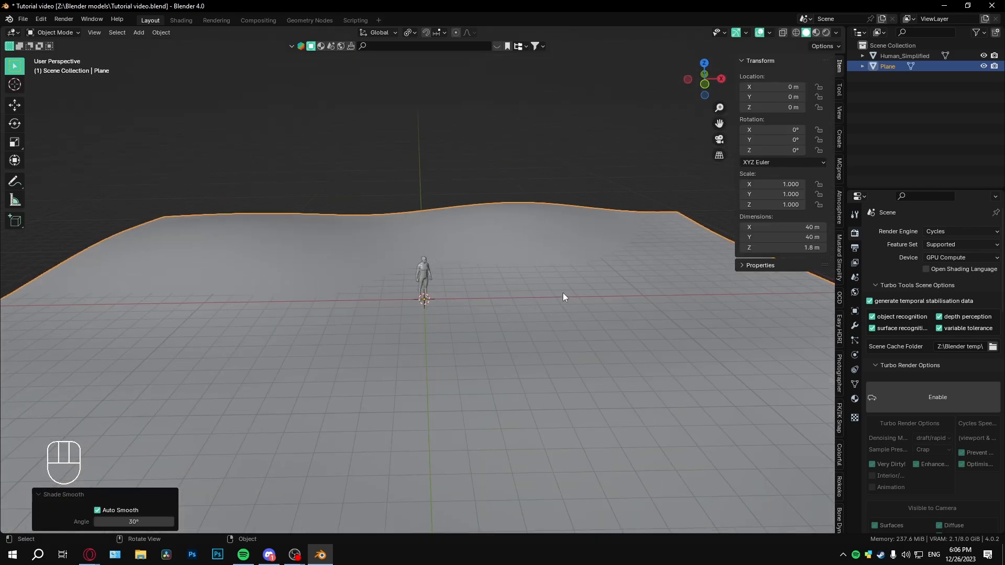
key(ctrl+s)
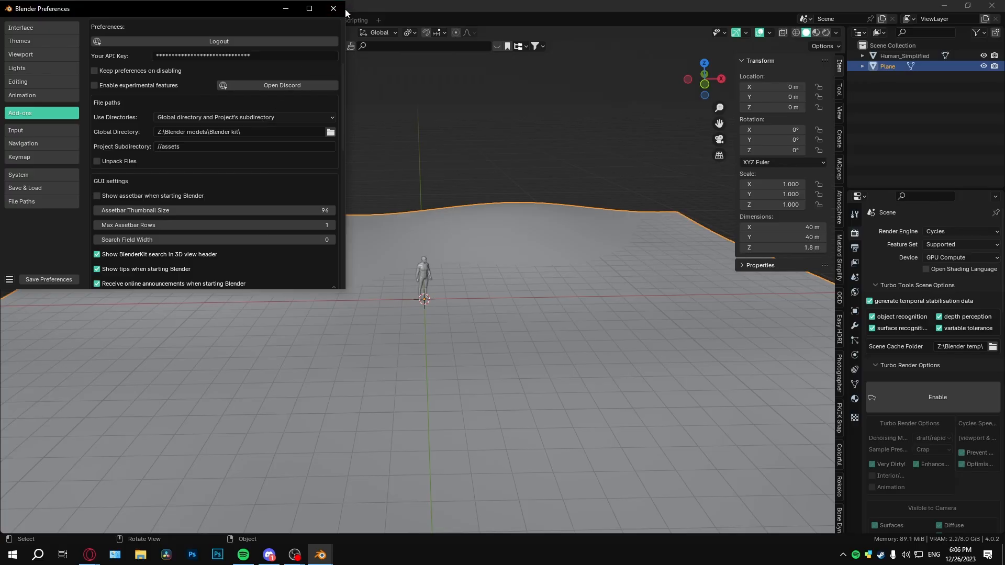
Close the add-on preferences and browse tree, rock and nature models on BlenderKit, Poly Haven and another online 3D asset library
click(343, 8)
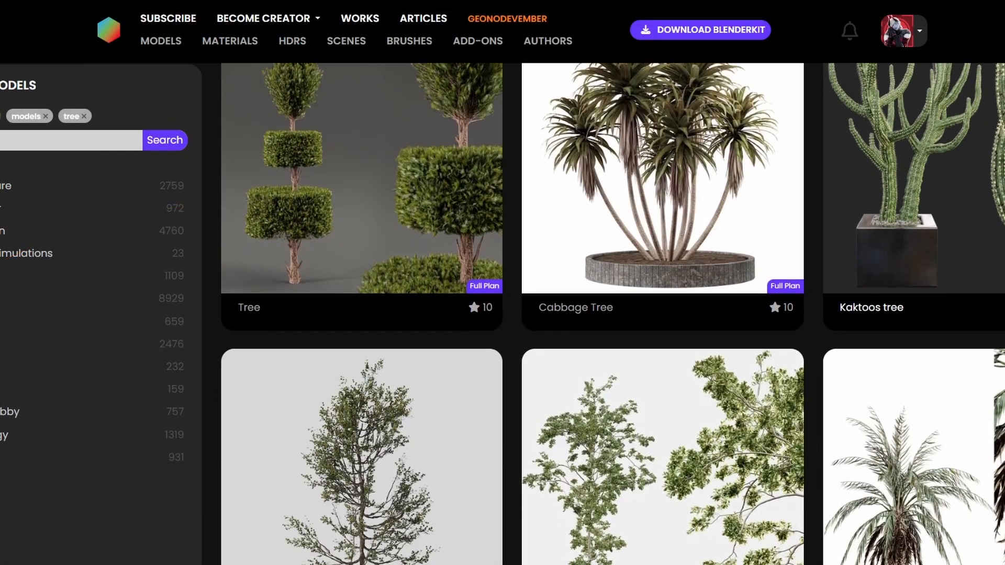
scroll(612, 314, down, 3)
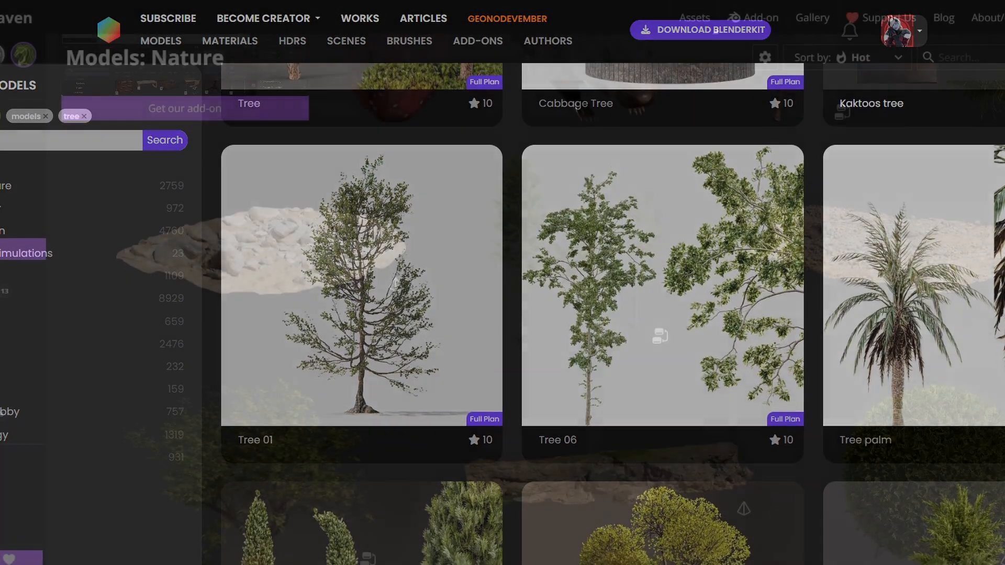
scroll(524, 314, down, 3)
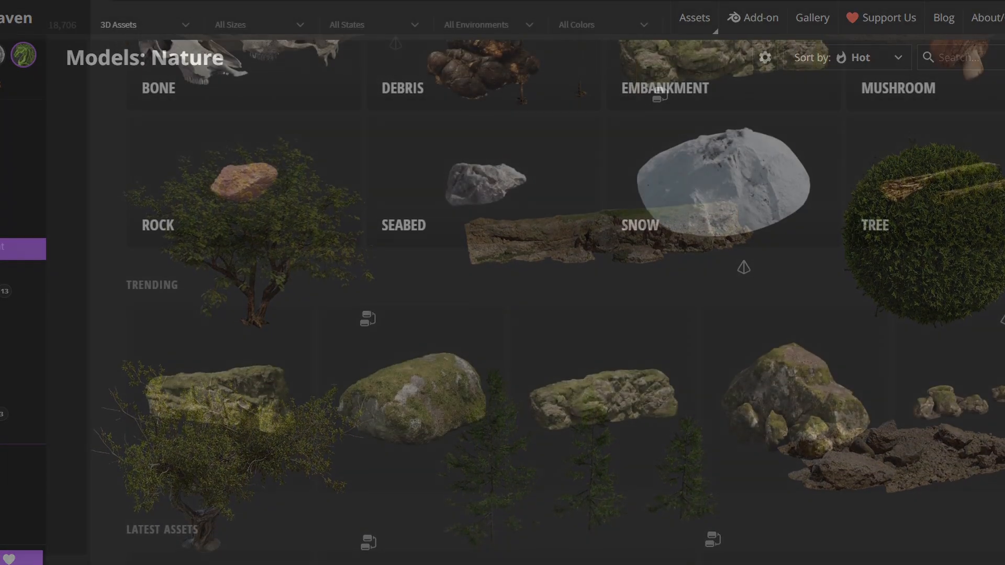
scroll(502, 314, down, 2)
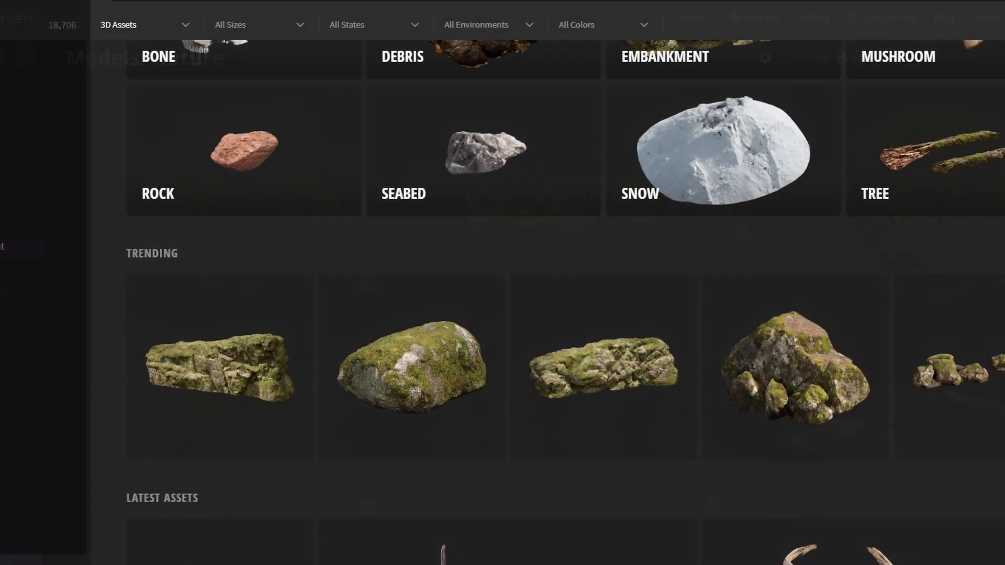
scroll(503, 315, down, 3)
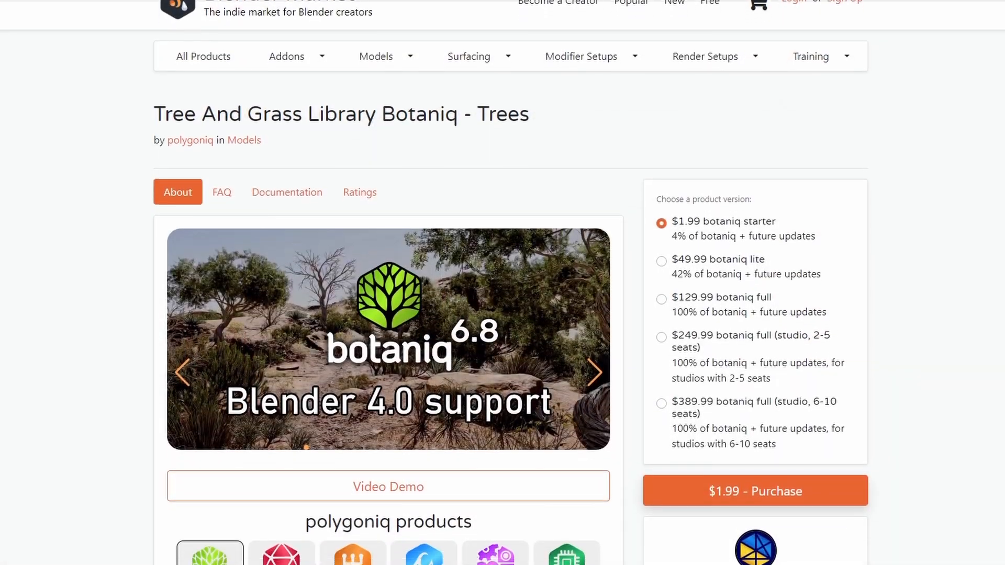
Skim the botaniq product page, then in Blender spawn the deciduous summer tree Alnus glutinosa (B) from the botaniq library
scroll(503, 283, down, 2)
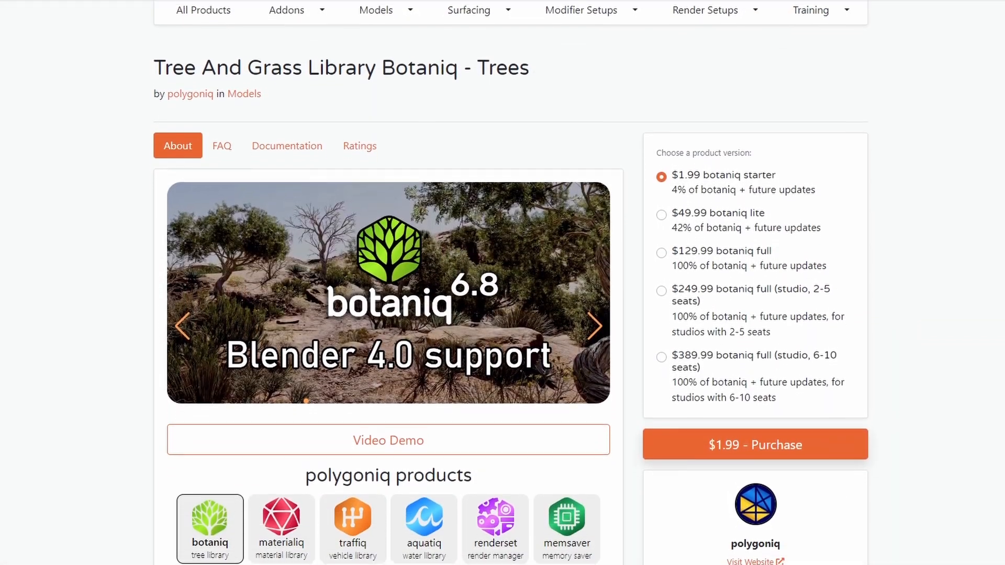
scroll(503, 282, down, 2)
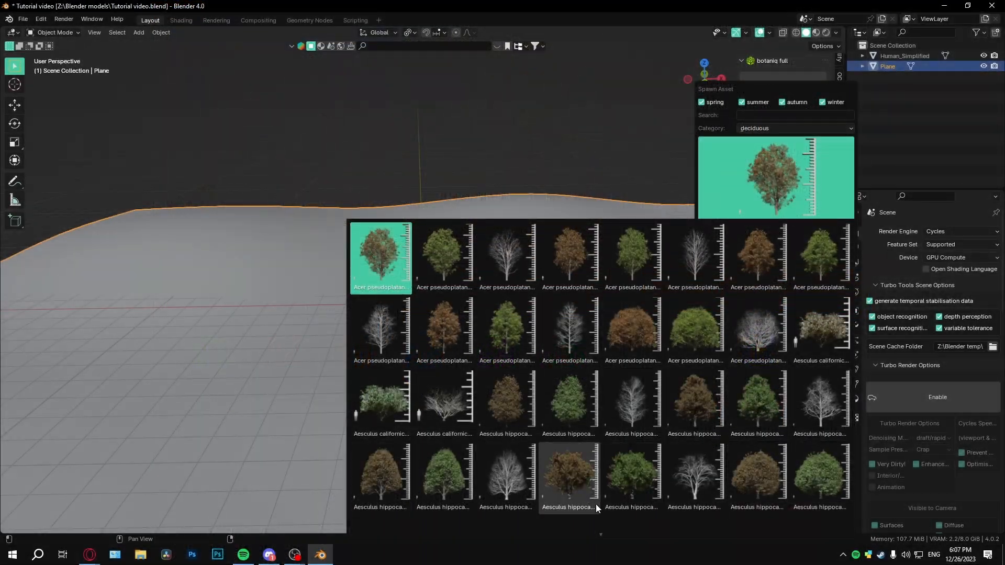
scroll(614, 535, down, 3)
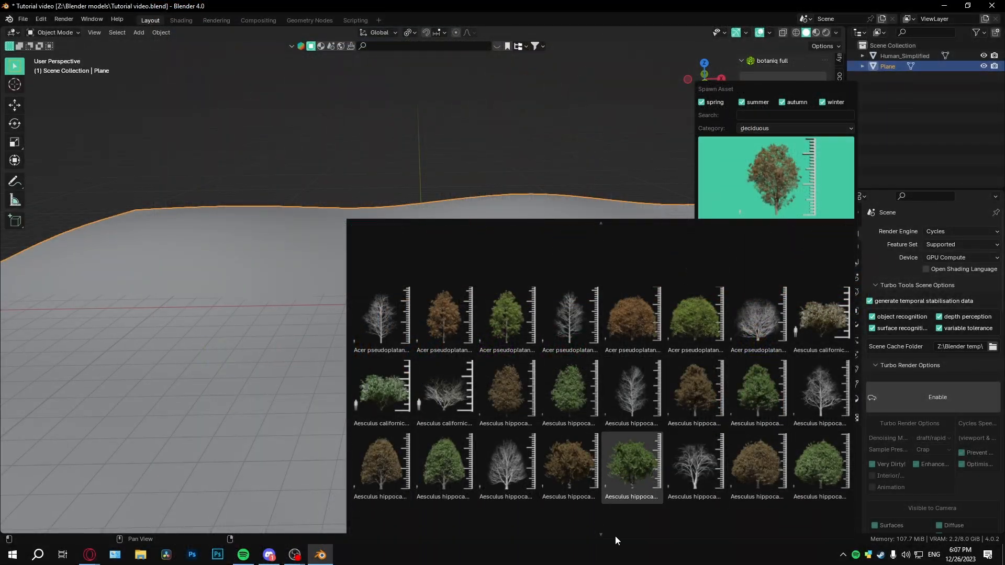
scroll(614, 535, down, 3)
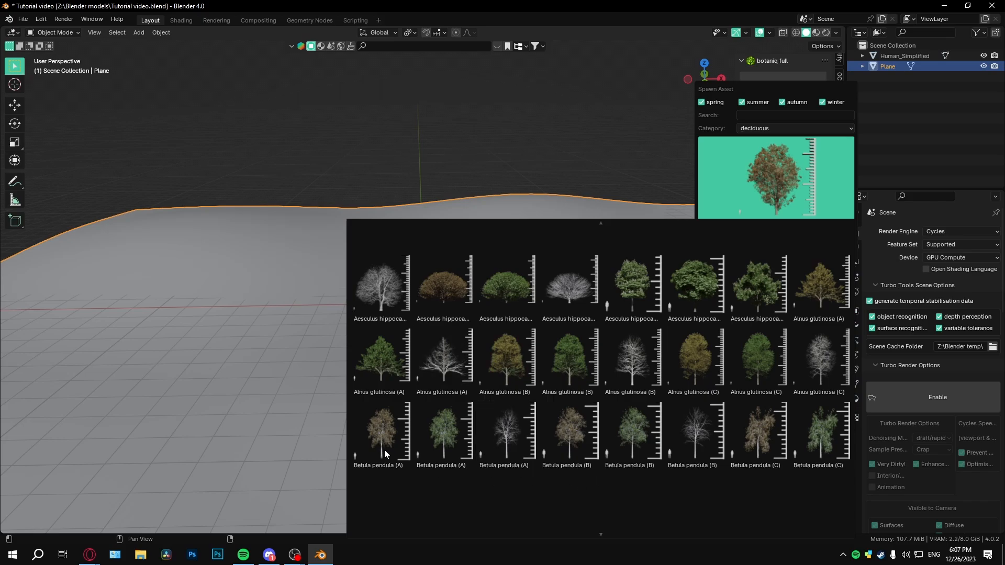
click(570, 362)
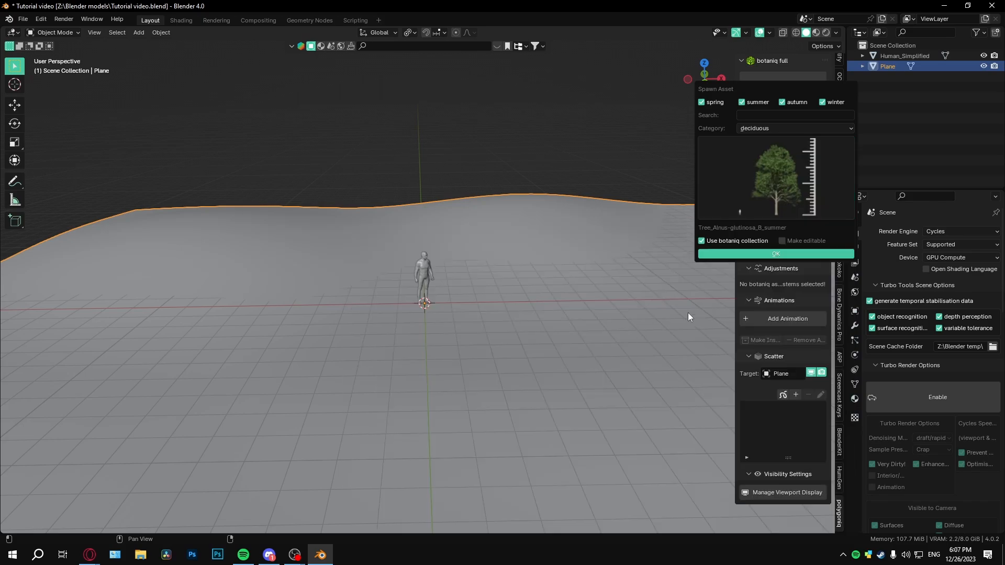
click(805, 254)
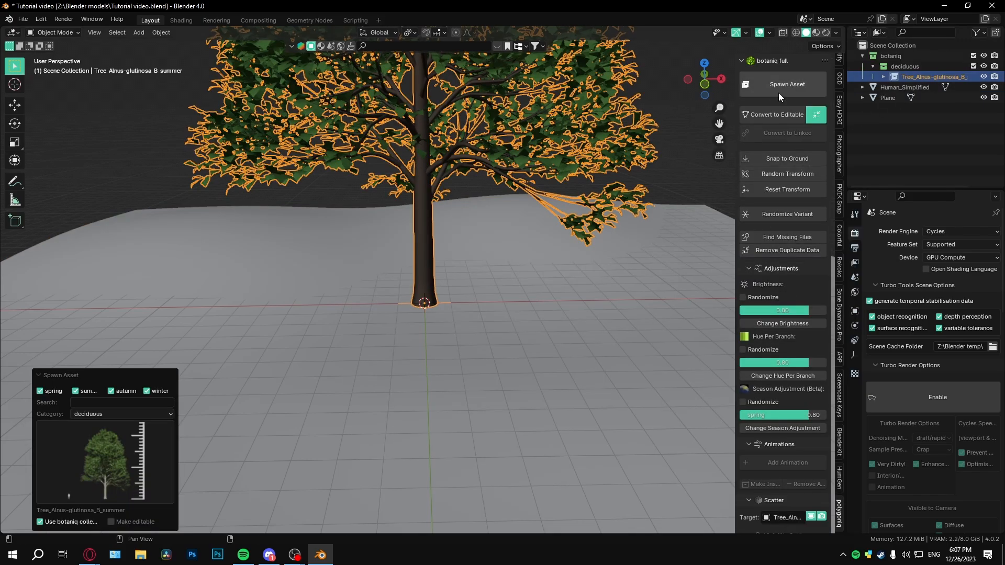
Spawn the summer variant of Aesculus hippocastanum (A) from botaniq's deciduous category
click(778, 90)
click(771, 186)
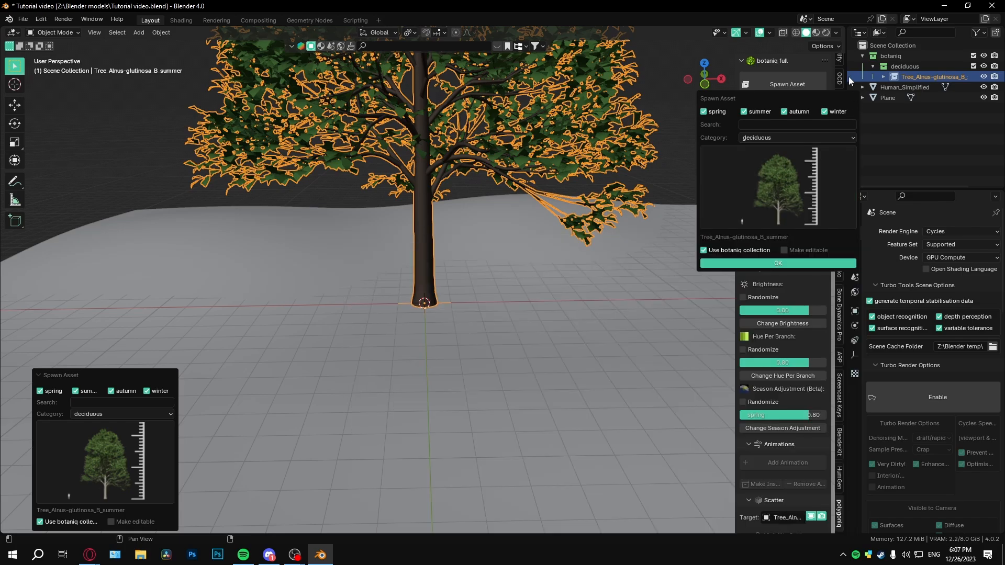
click(757, 204)
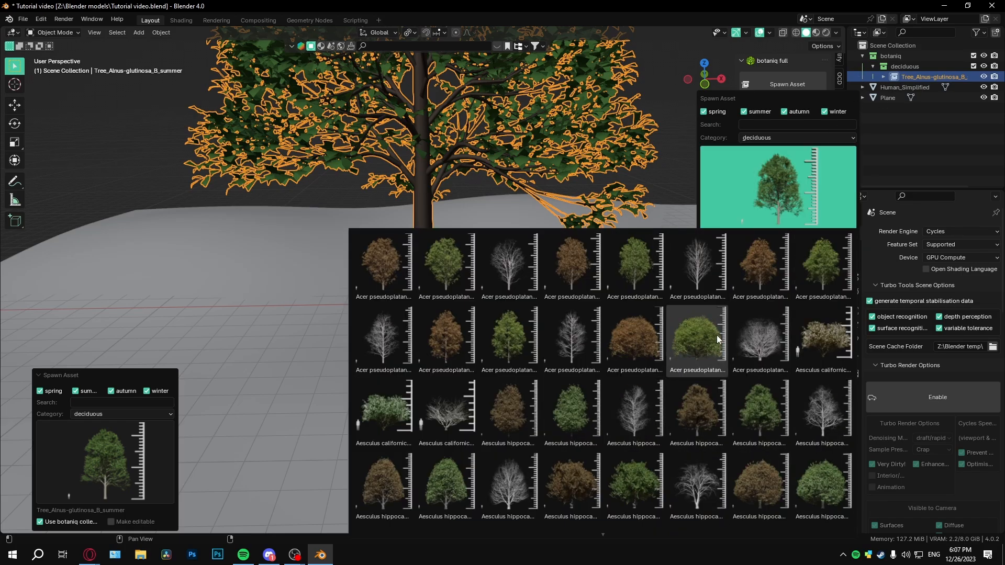
click(578, 425)
click(795, 267)
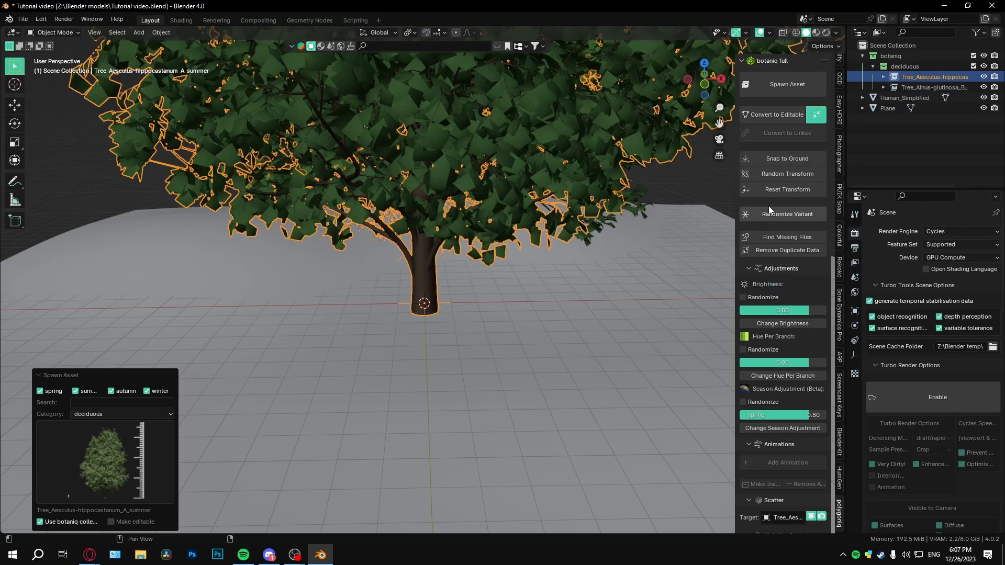
Spawn the summer variant of Acer pseudoplatanus (A) from botaniq's deciduous category
click(778, 90)
click(765, 179)
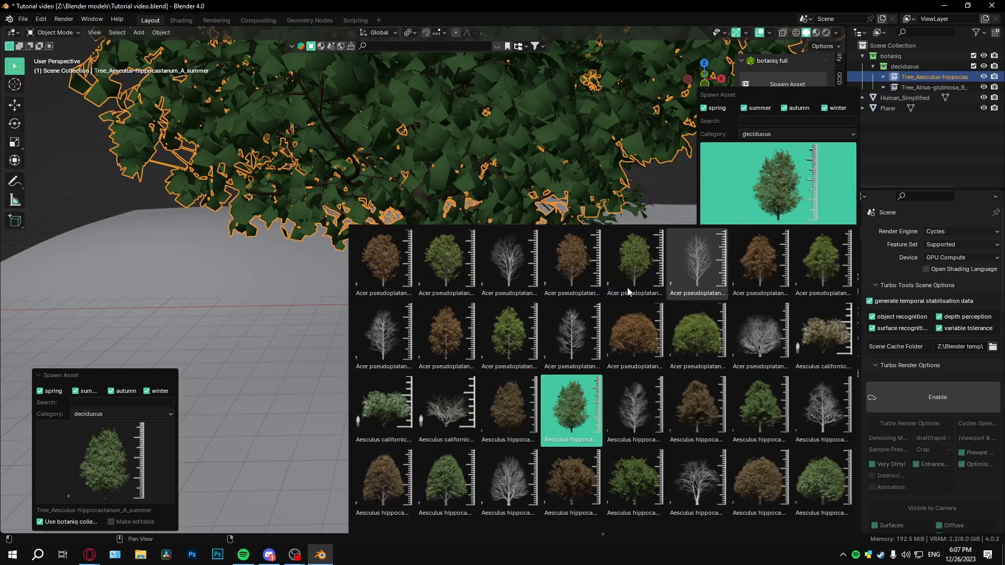
click(446, 265)
click(760, 260)
Spawn the summer variant of Aesculus hippocastanum (H) from botaniq's deciduous category
click(774, 91)
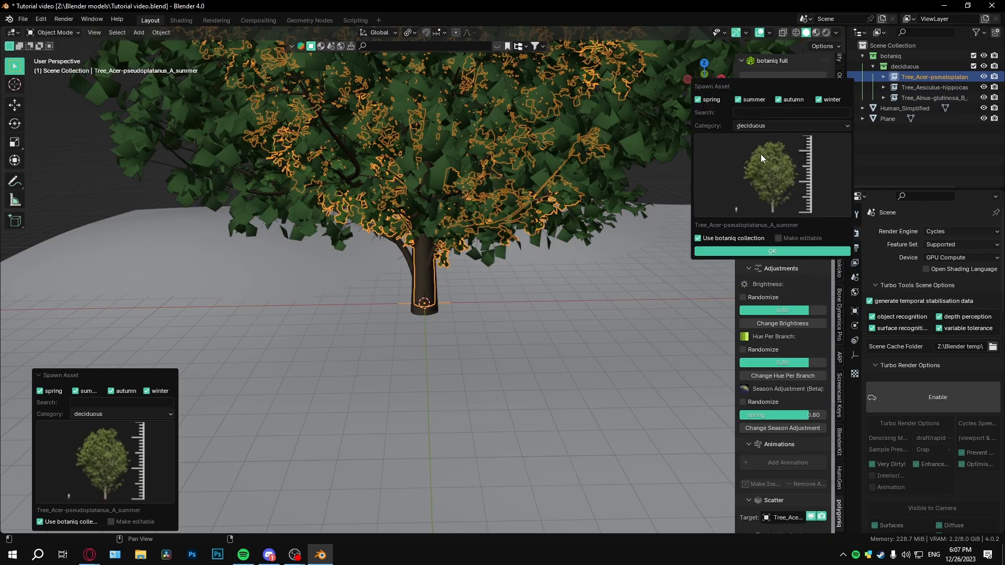
ctrl+scroll(761, 154, down, 1)
click(805, 248)
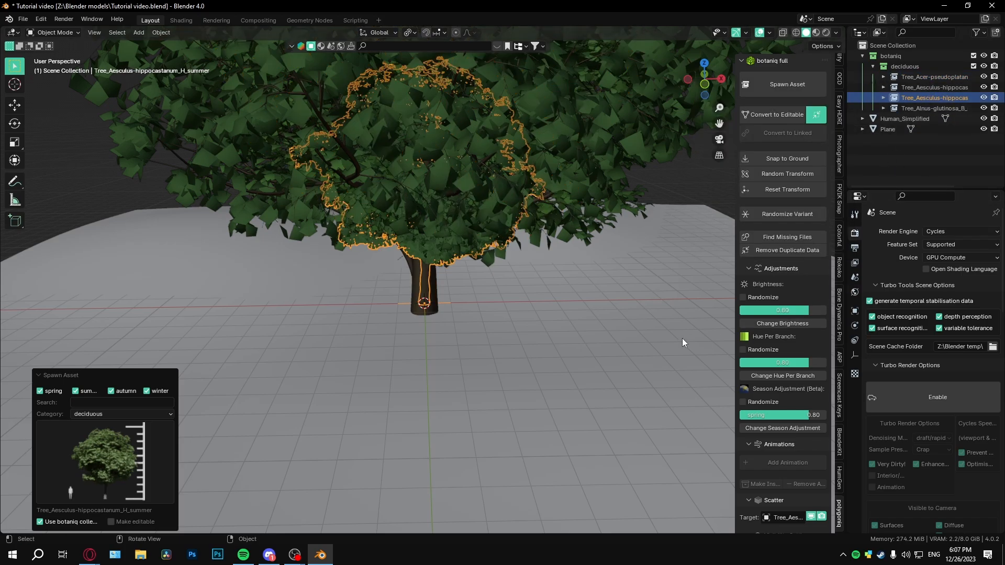
Spawn the summer variant of Betula pendula (B) from botaniq's deciduous category
click(781, 90)
click(758, 161)
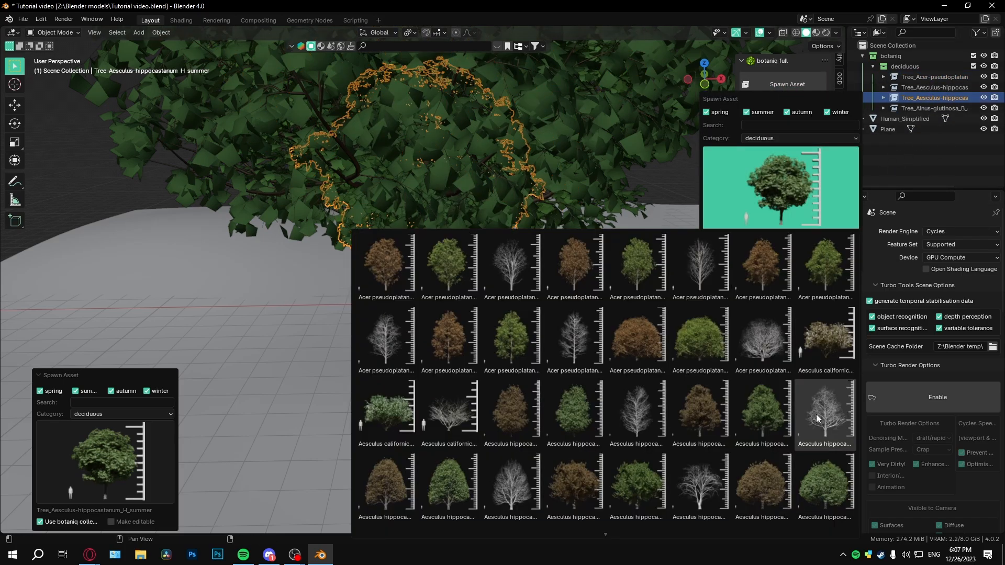
scroll(676, 513, down, 2)
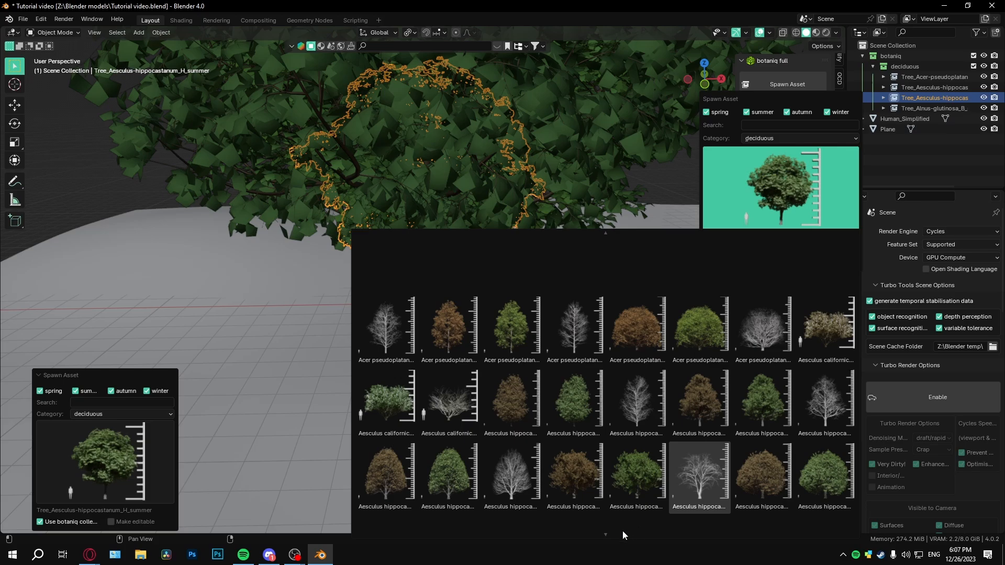
scroll(613, 534, down, 6)
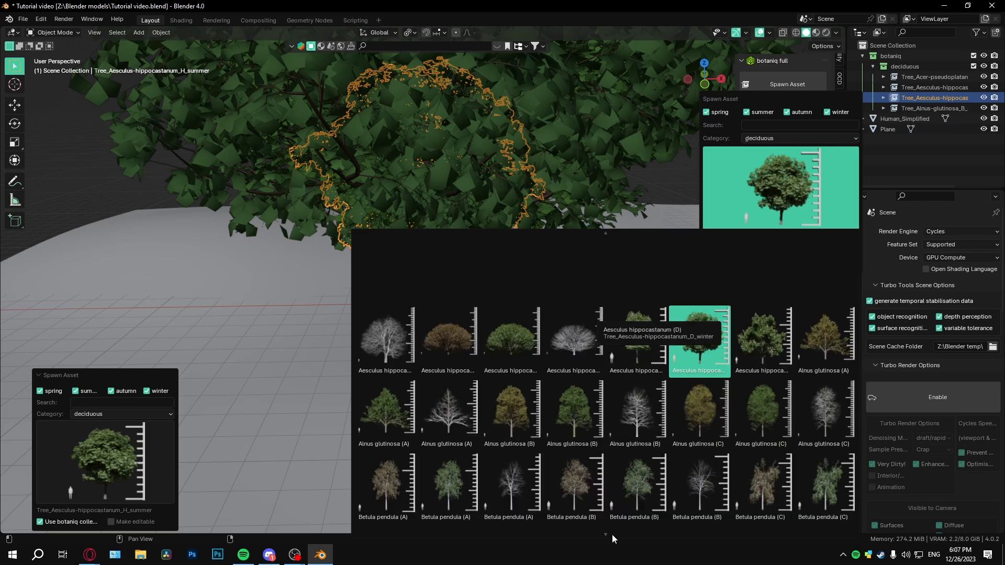
scroll(611, 536, down, 3)
click(633, 363)
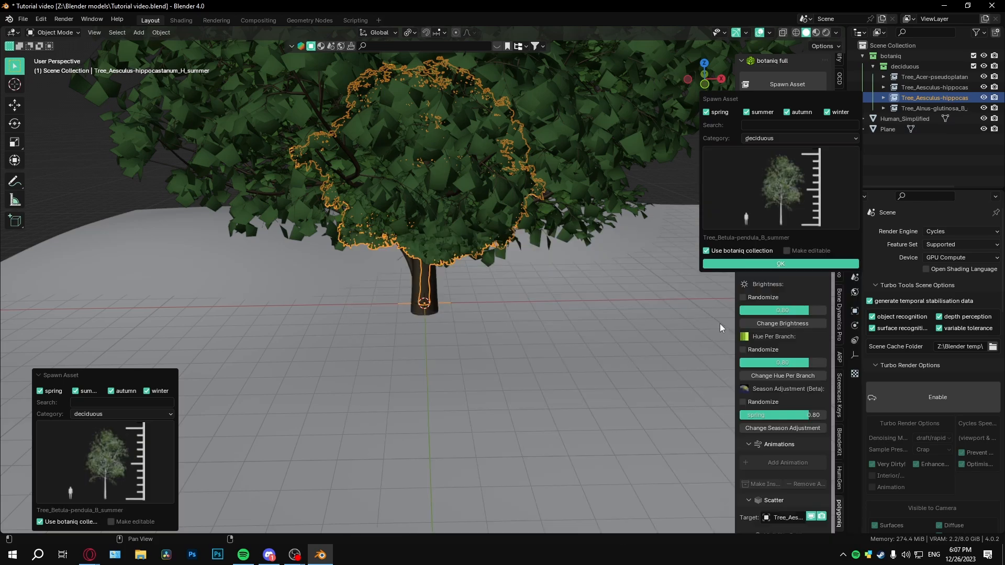
click(785, 265)
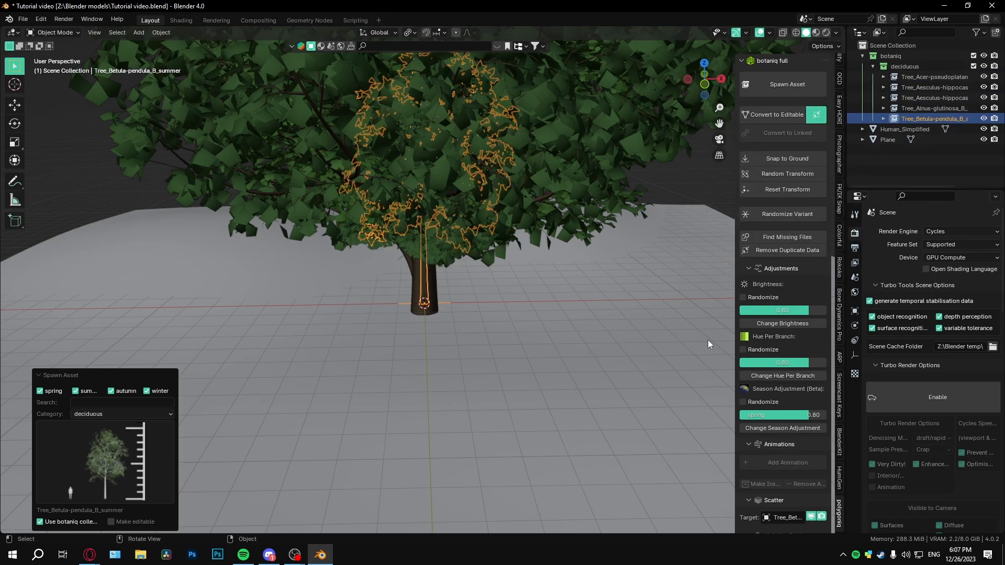
Scatter botaniq's Grass_Basic_A spring-summer asset from the grass category over the sculpted ground plane
scroll(785, 317, down, 2)
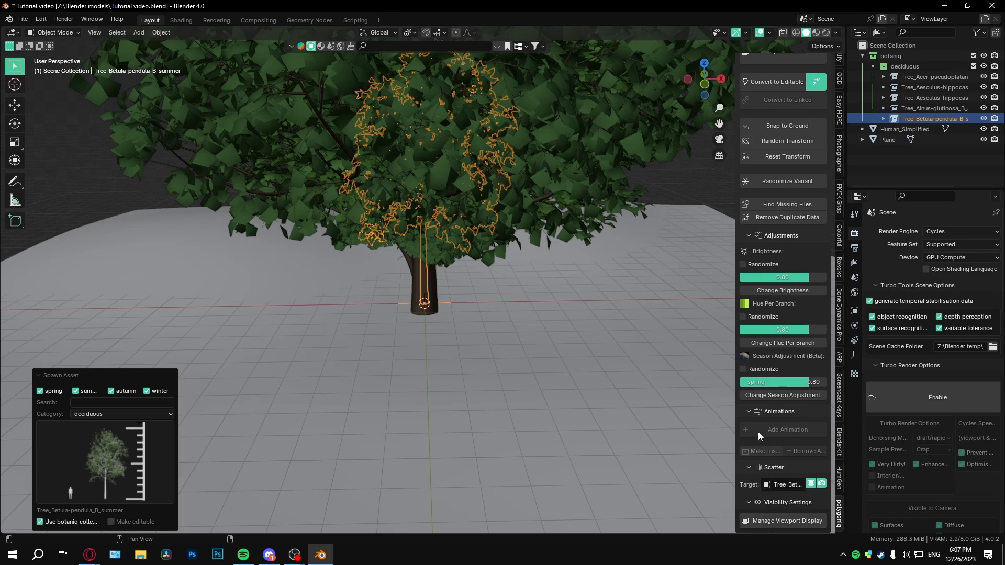
click(607, 392)
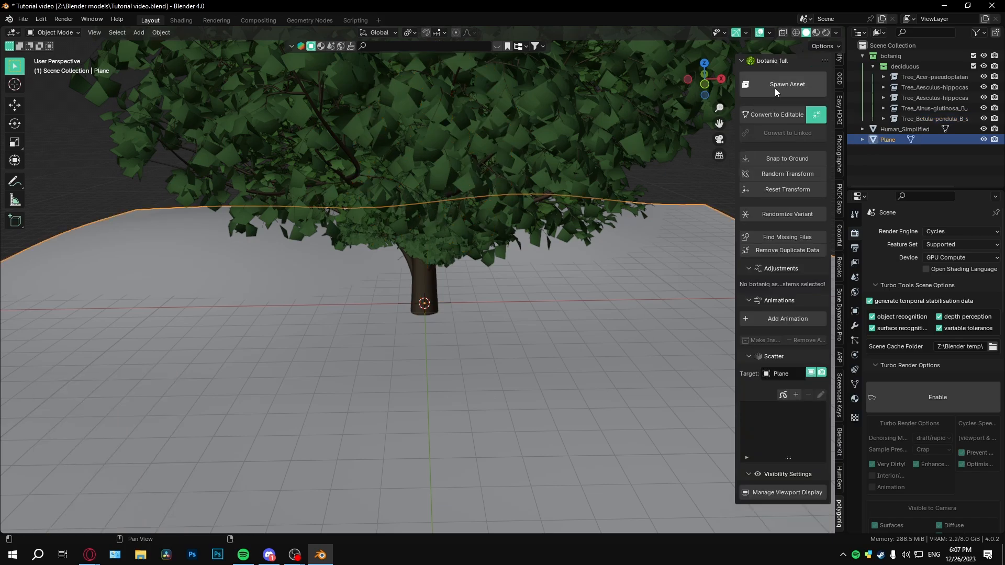
click(796, 396)
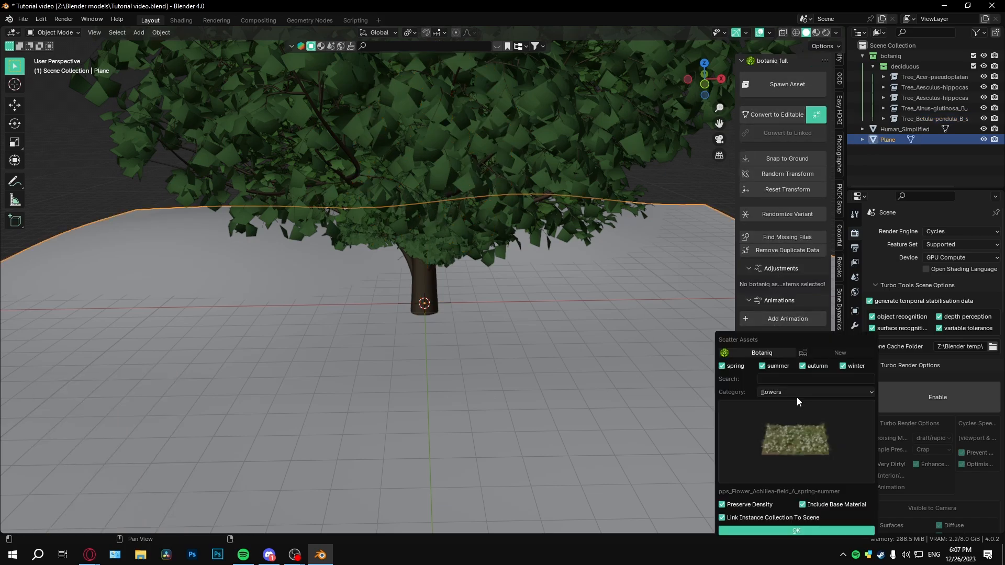
click(799, 456)
click(790, 395)
click(784, 426)
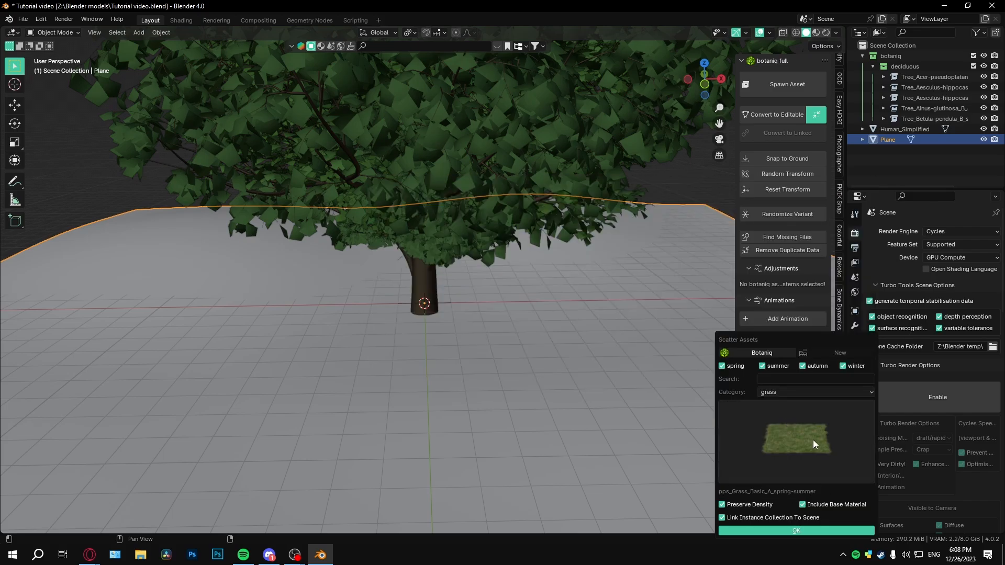
click(813, 439)
click(391, 212)
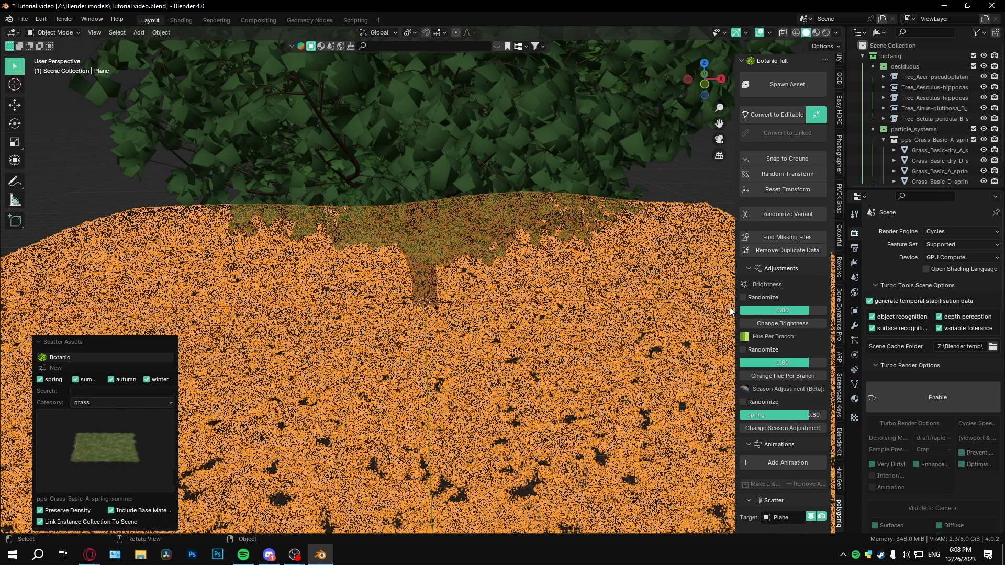
Remove the Grass_Basic_A scatter particle system from the ground plane, keeping the imported grass objects in the scene
scroll(722, 309, down, 3)
click(653, 268)
click(539, 342)
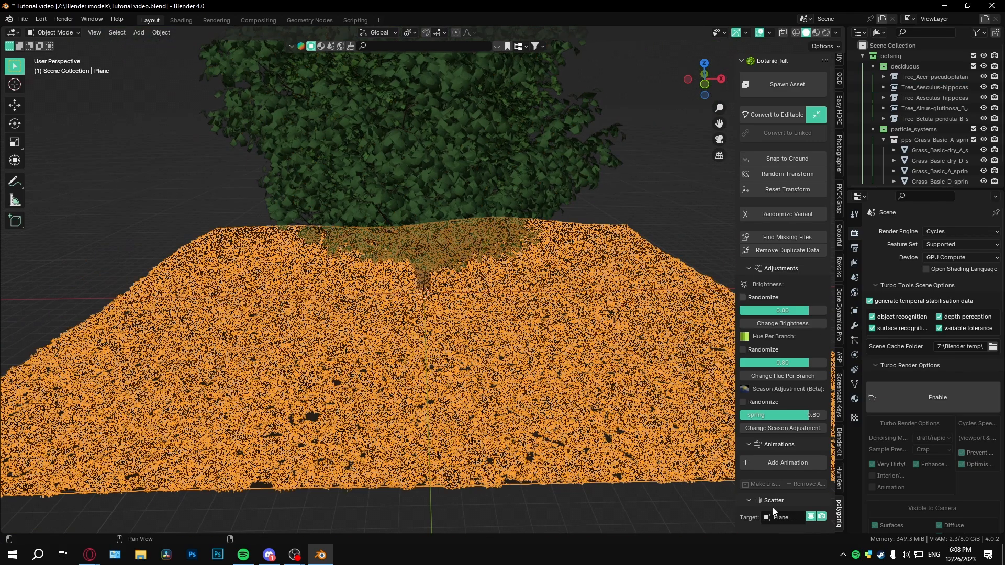
scroll(773, 507, down, 12)
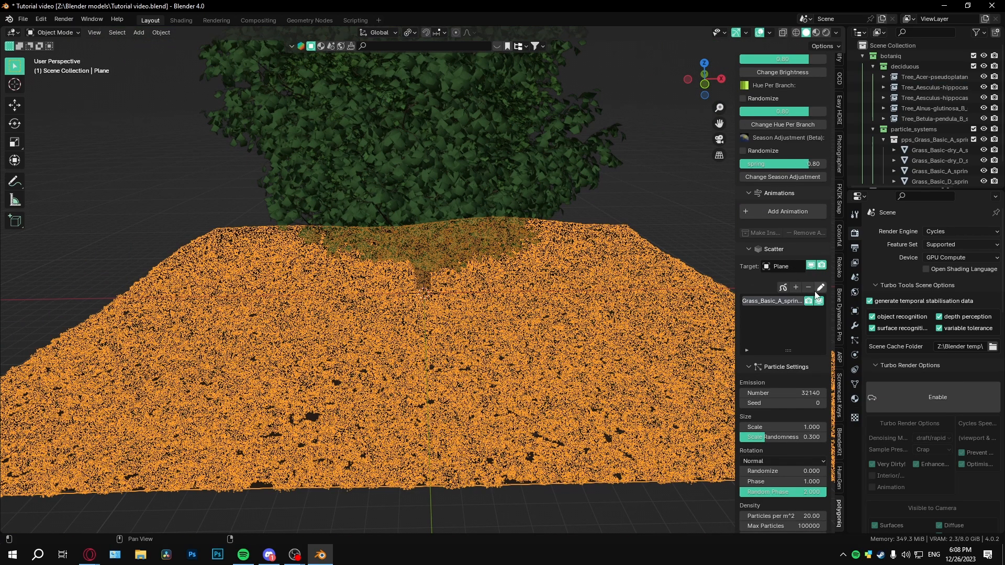
click(809, 289)
scroll(575, 344, up, 4)
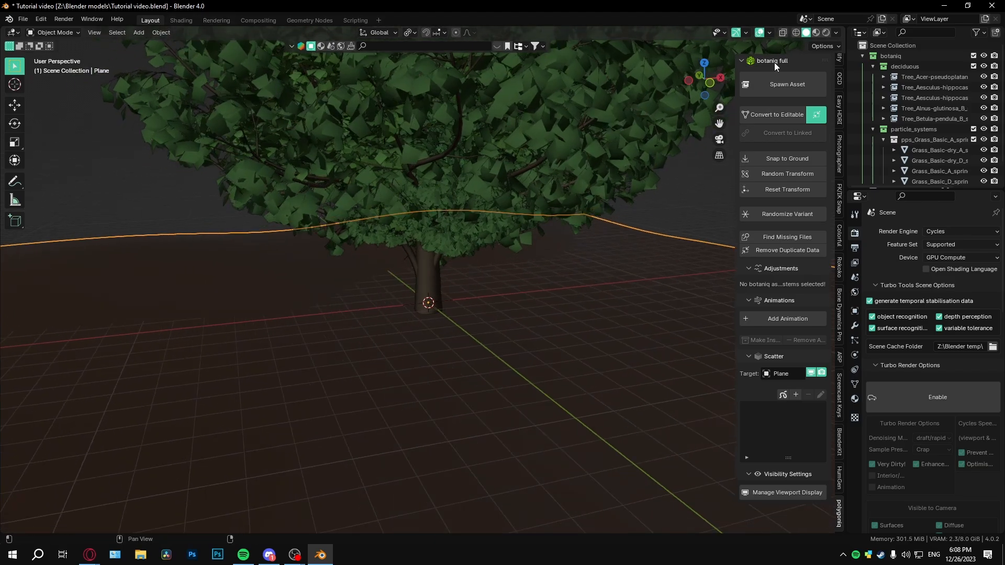
Split the 3D viewport into two side-by-side areas and turn one into a Geometry Node Editor with its sidebar hidden
drag(844, 31, 424, 105)
key(n)
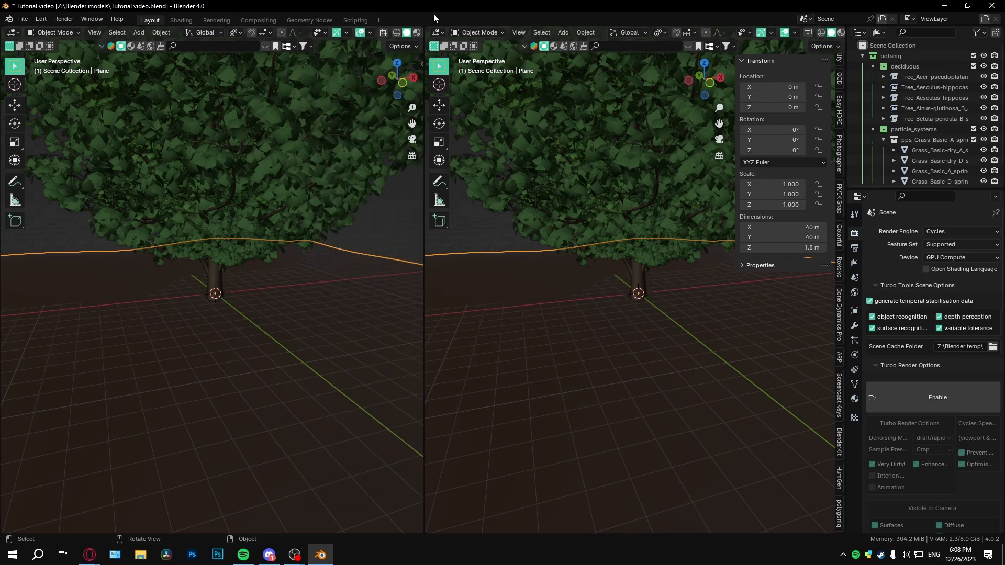
click(437, 32)
click(437, 32)
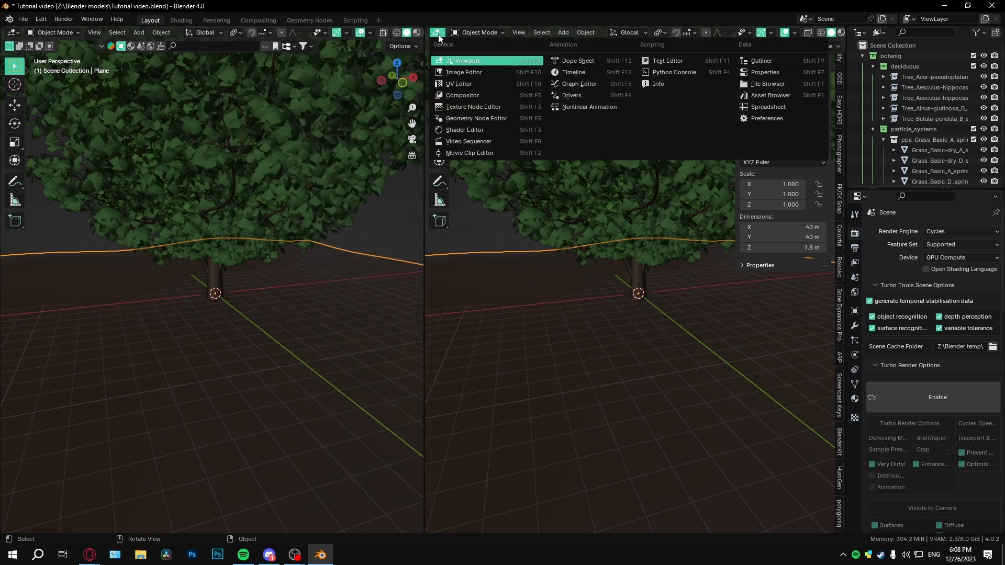
click(464, 118)
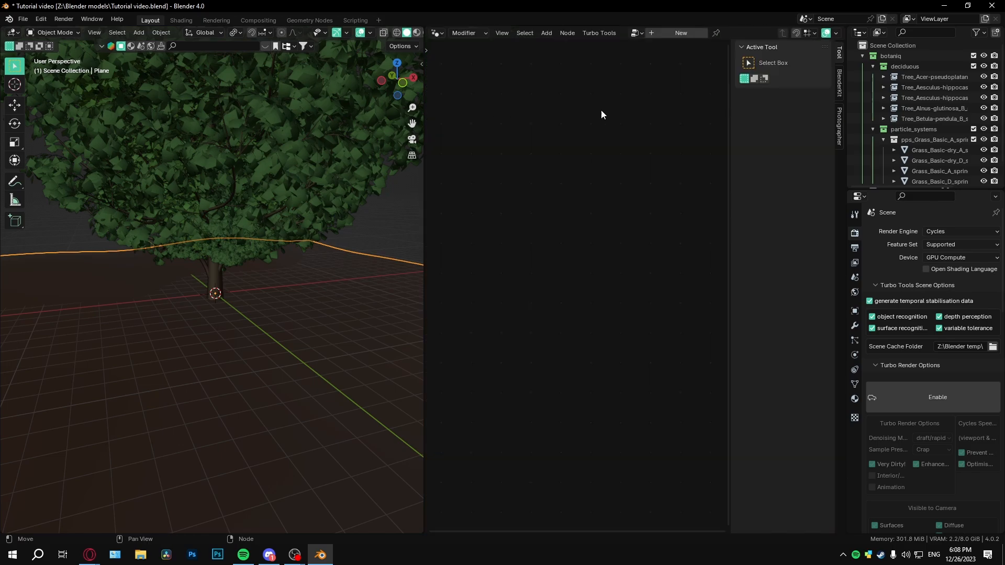
key(n)
Create a new geometry node tree on the ground plane and name it "Trees and grass"
click(670, 33)
click(688, 36)
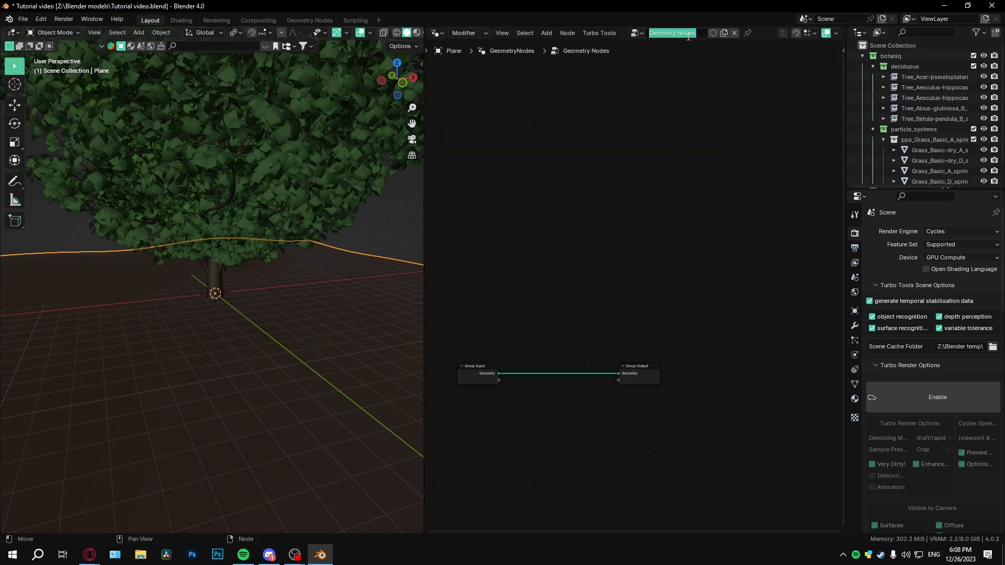
text(Trees and grass)
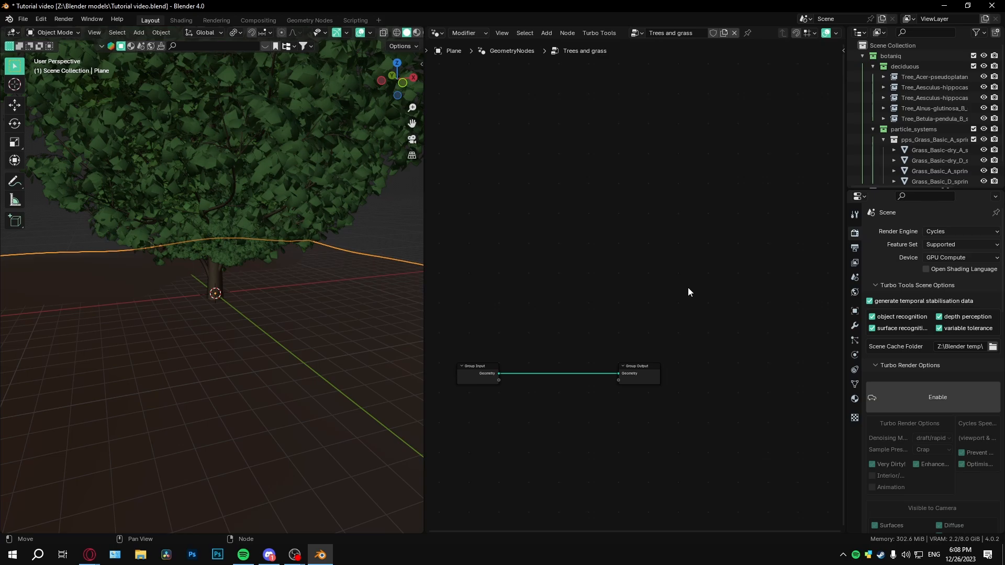
Insert a Distribute Points on Faces node between Group Input and Group Output and space the nodes apart
scroll(569, 369, up, 4)
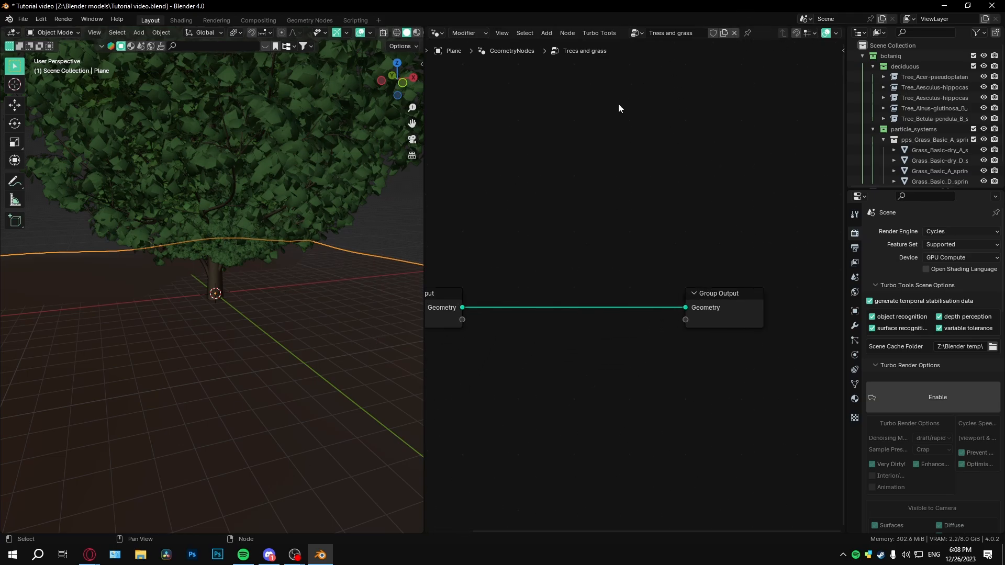
middle_drag(558, 326, 670, 297)
key(shift+a)
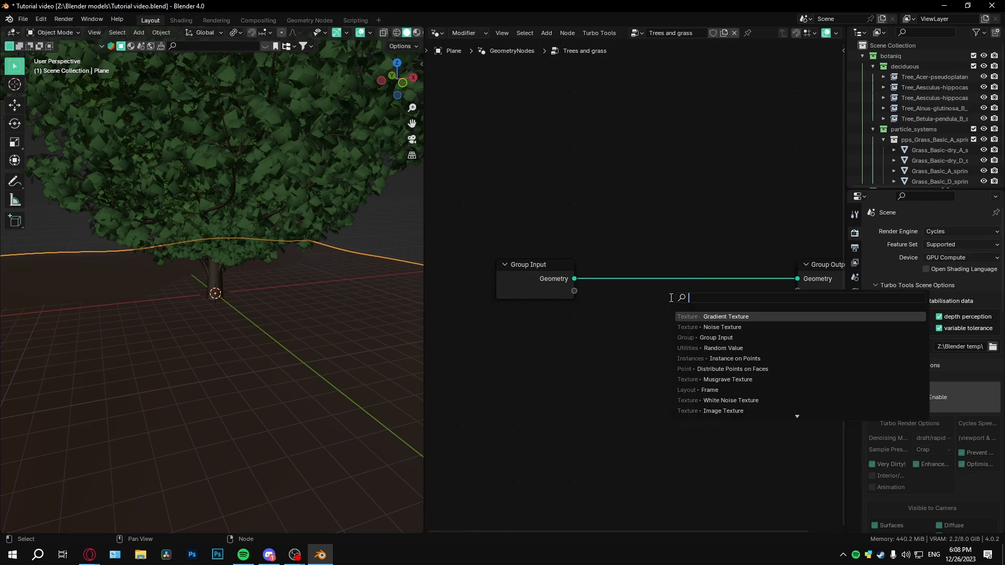
text(dis)
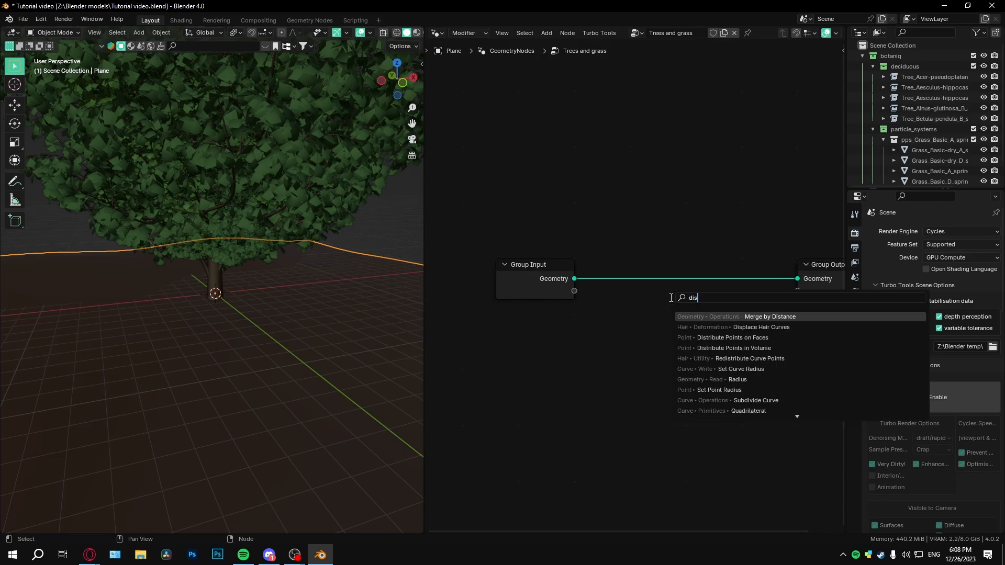
key(Down)
key(Down)
key(Return)
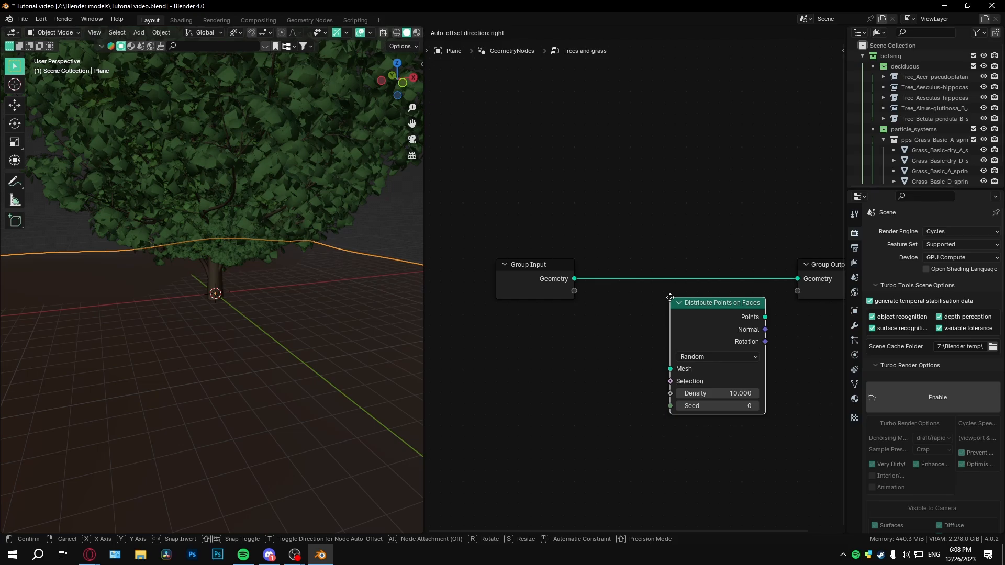
click(648, 250)
drag(672, 265, 633, 264)
drag(513, 280, 442, 249)
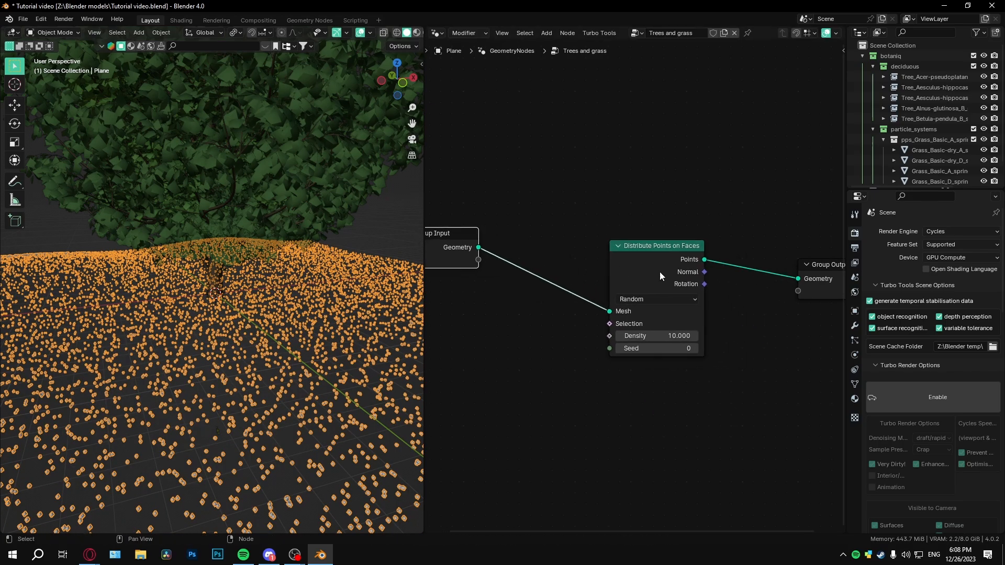
Insert an Instance on Points node between Distribute Points on Faces and Group Output, with the distribution node moved aside
drag(660, 276, 516, 289)
key(shift+a)
text(ins)
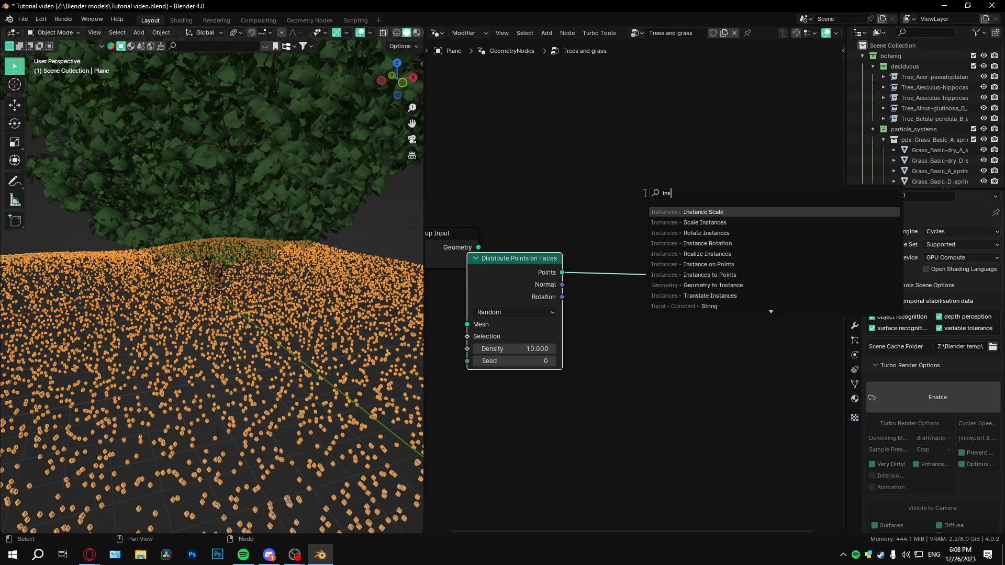
text(t5ant)
key(BackSpace)
key(BackSpace)
key(BackSpace)
text(tanc)
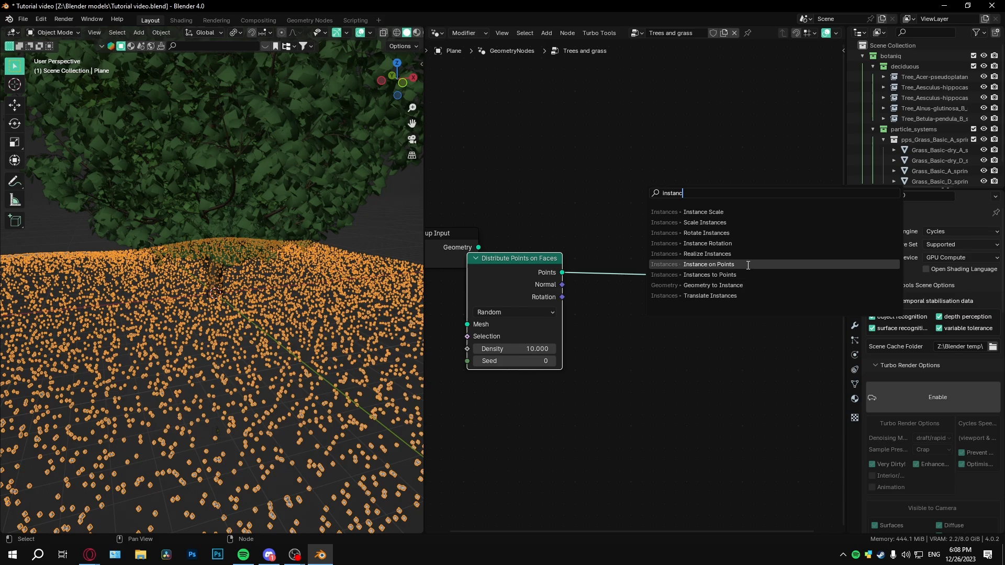
click(708, 265)
click(715, 277)
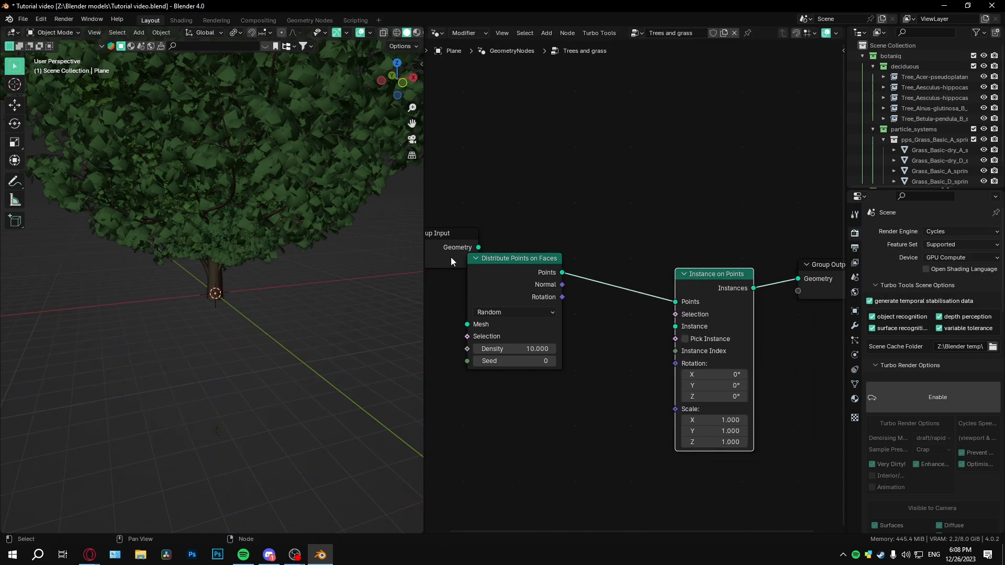
Preview the distributed points through a Viewer node placed above the Instance on Points node
ctrl+shift+click(530, 281)
middle_drag(546, 387, 578, 370)
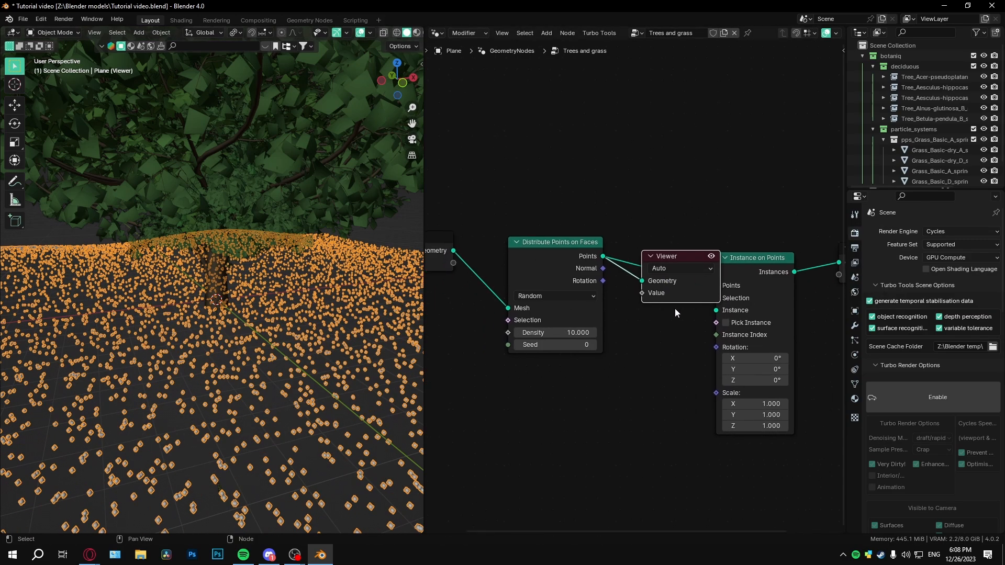
drag(663, 258, 822, 144)
Cycle the Viewer through the distribution node's outputs and cut its Value link so only the Points are previewed
ctrl+shift+click(565, 259)
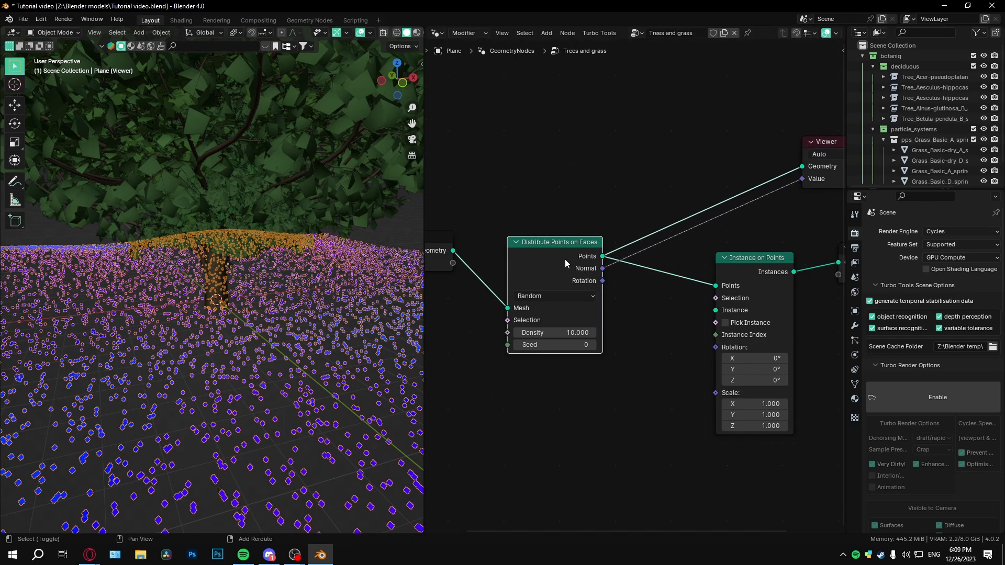
ctrl+shift+click(566, 269)
ctrl+shift+click(567, 269)
ctrl+shift+click(567, 269)
ctrl+shift+click(564, 268)
middle_drag(719, 224, 632, 230)
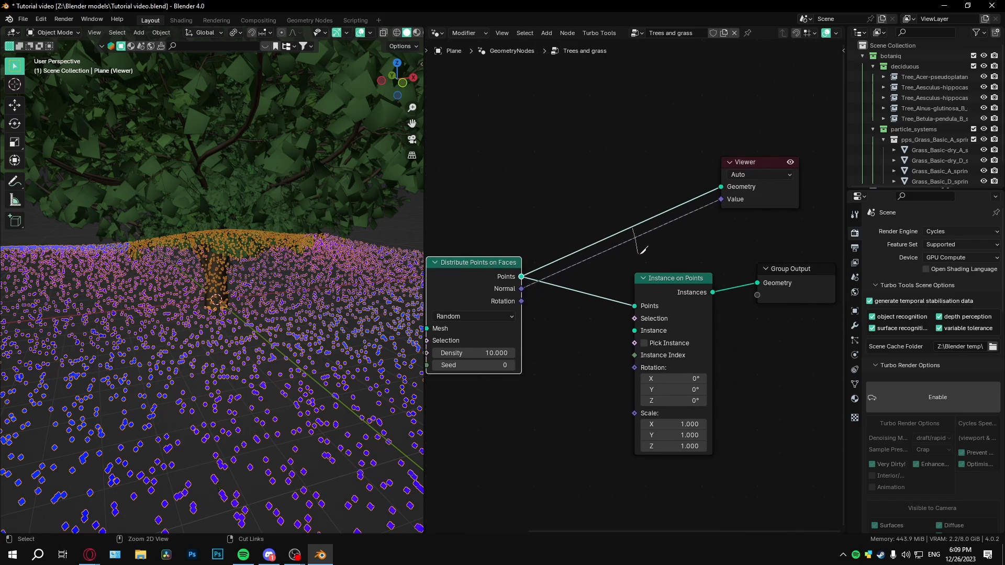
ctrl+right_drag(644, 251, 645, 252)
middle_drag(468, 306, 497, 293)
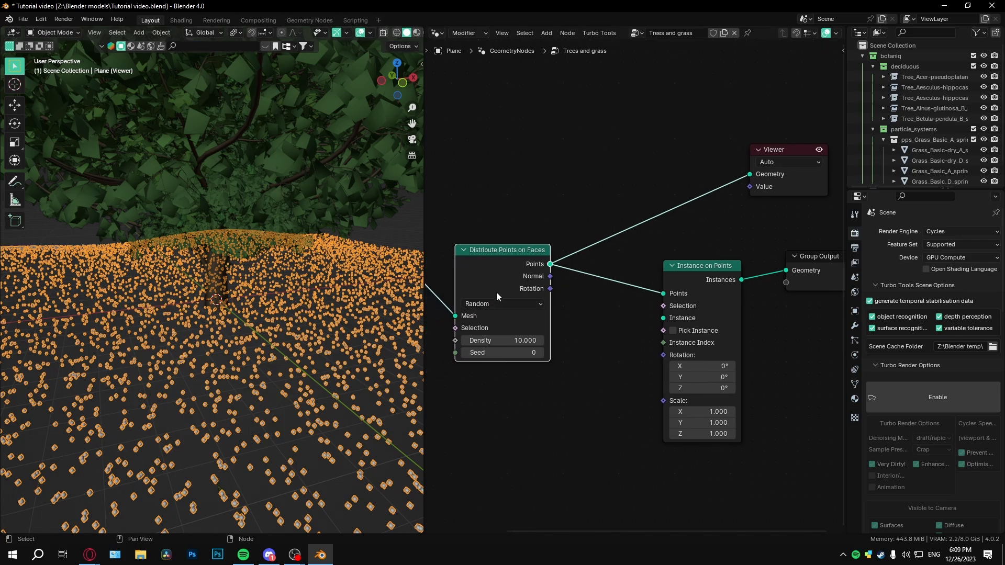
scroll(496, 292, up, 1)
mouse_move(314, 315)
middle_down()
mouse_move(221, 355)
mouse_move(310, 333)
middle_up()
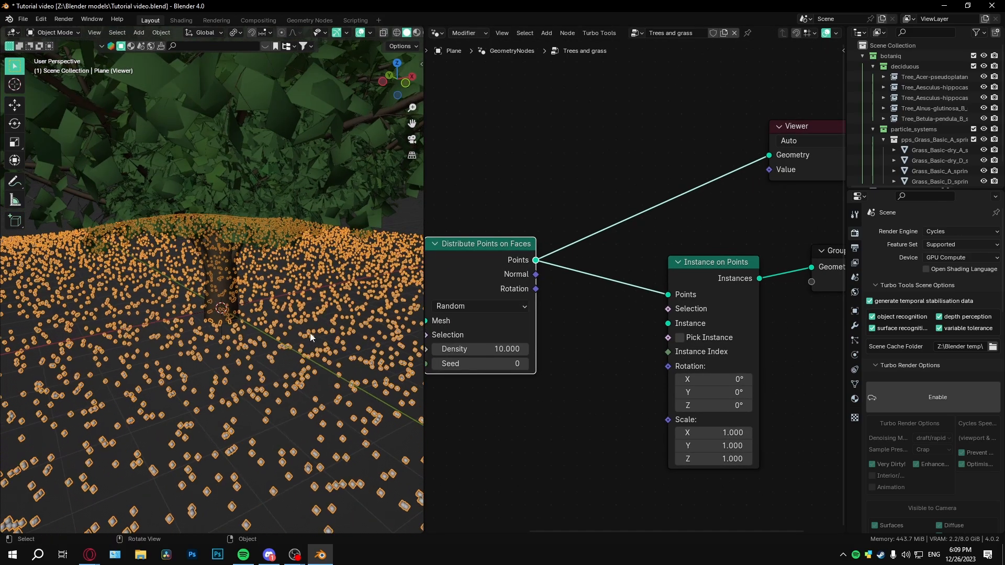
Switch the point distribution to Poisson Disk, try a Density Max of 1, and set it back to 10
click(474, 307)
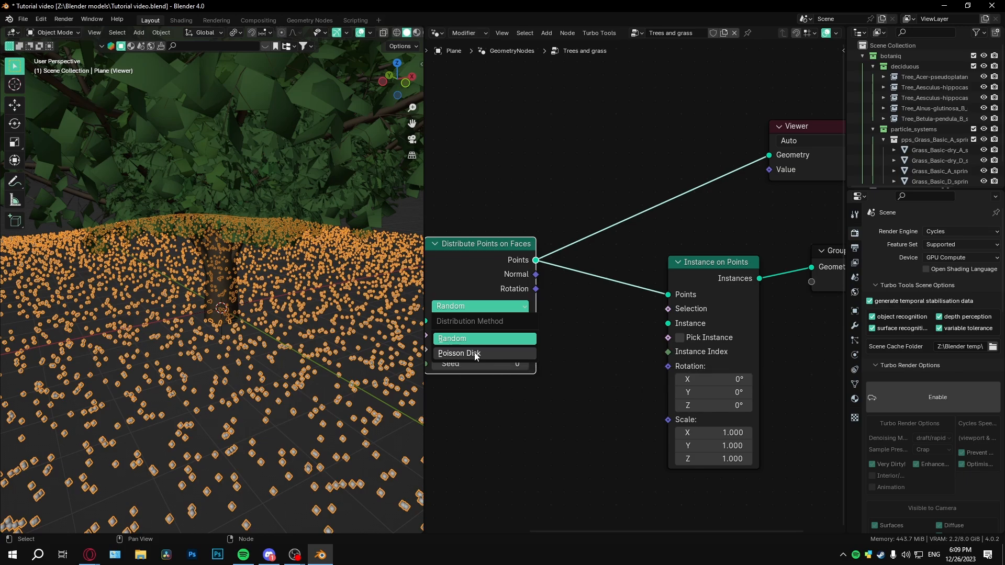
click(475, 353)
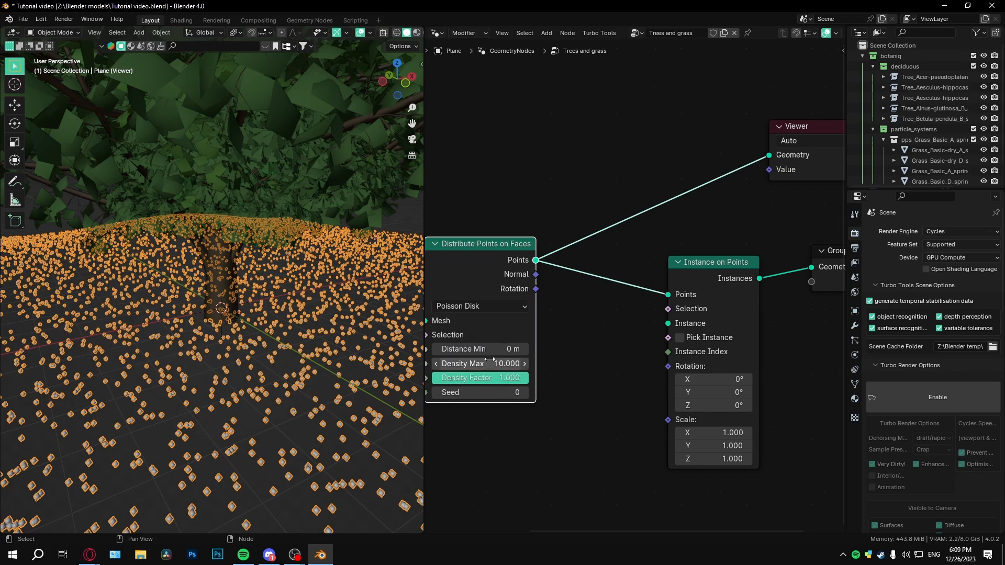
click(490, 364)
text(1)
key(Return)
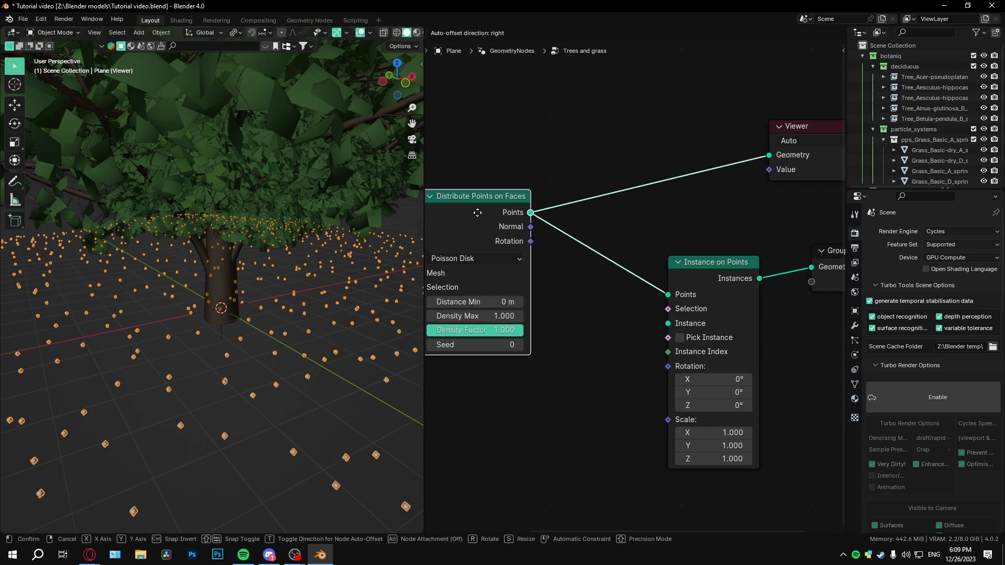
scroll(643, 283, down, 2)
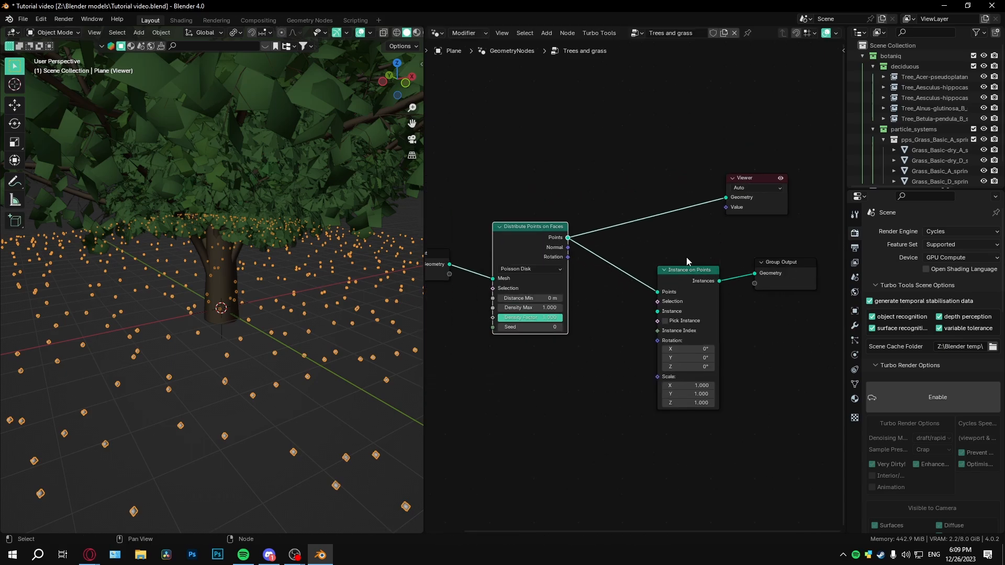
scroll(539, 298, up, 1)
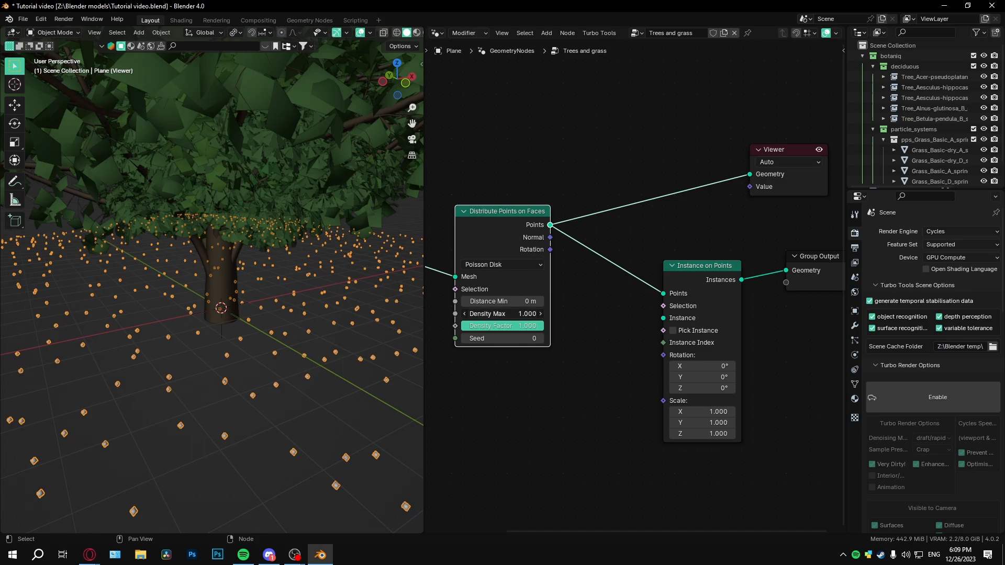
key(Return)
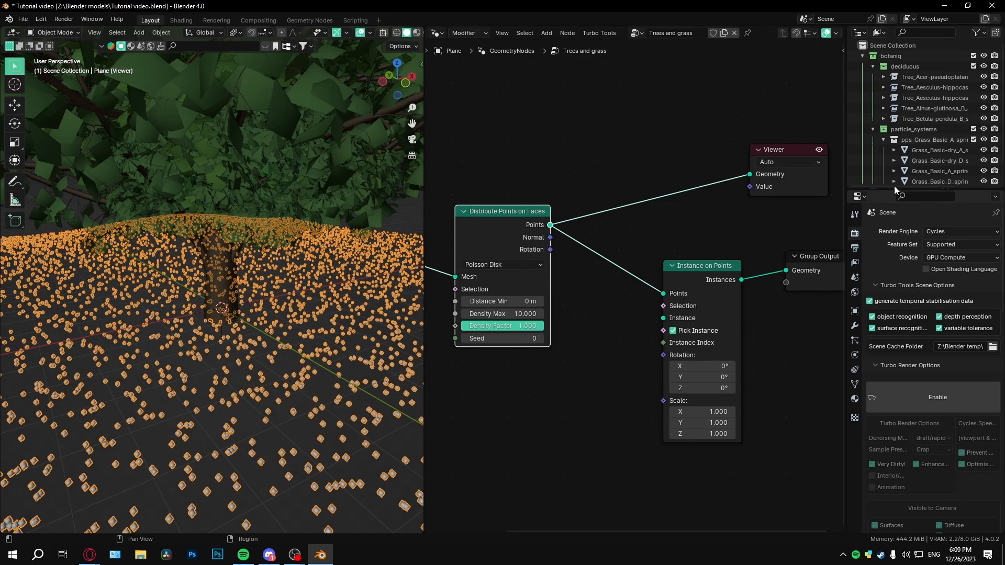
Connect the pps_Grass_Basic_A collection to the Instance input, enabling Pick Instance, Separate Children and Reset Children
drag(923, 139, 664, 318)
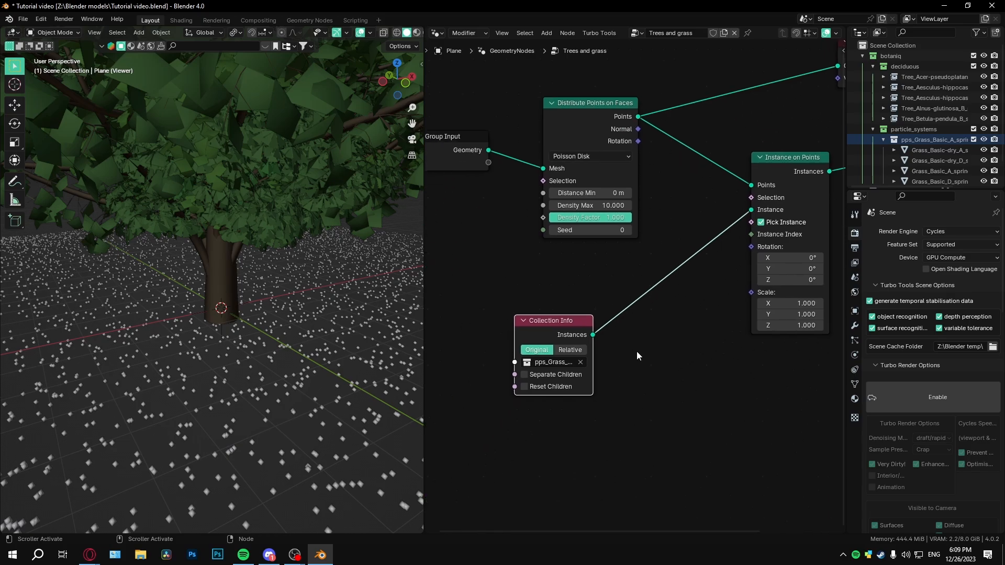
scroll(639, 354, up, 2)
scroll(520, 404, down, 5)
middle_drag(617, 312, 442, 386)
Preview the Instance on Points output through the Viewer, delete the Viewer node, and inspect the grass up close
ctrl+shift+click(563, 288)
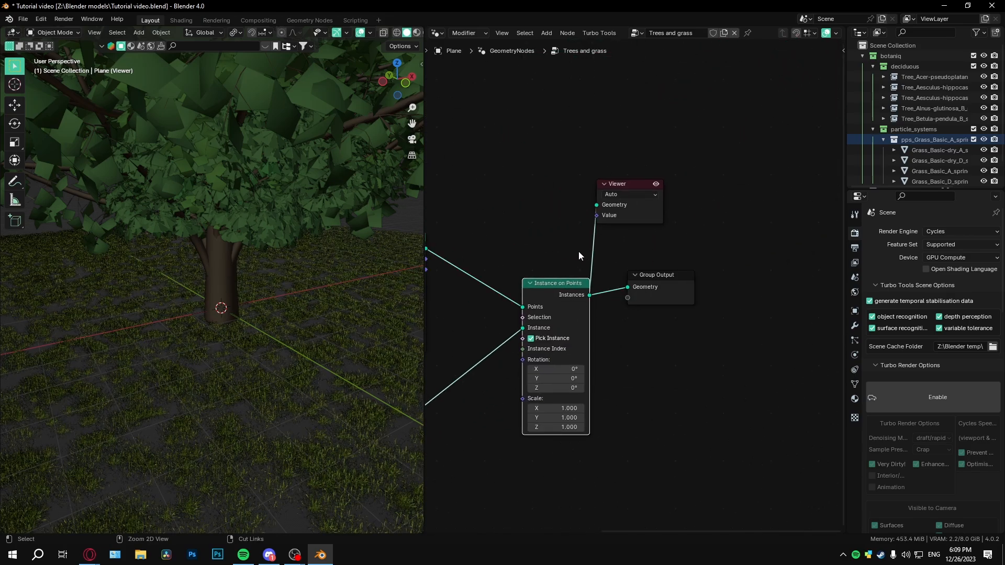
ctrl+right_drag(579, 251, 642, 263)
click(623, 184)
key(x)
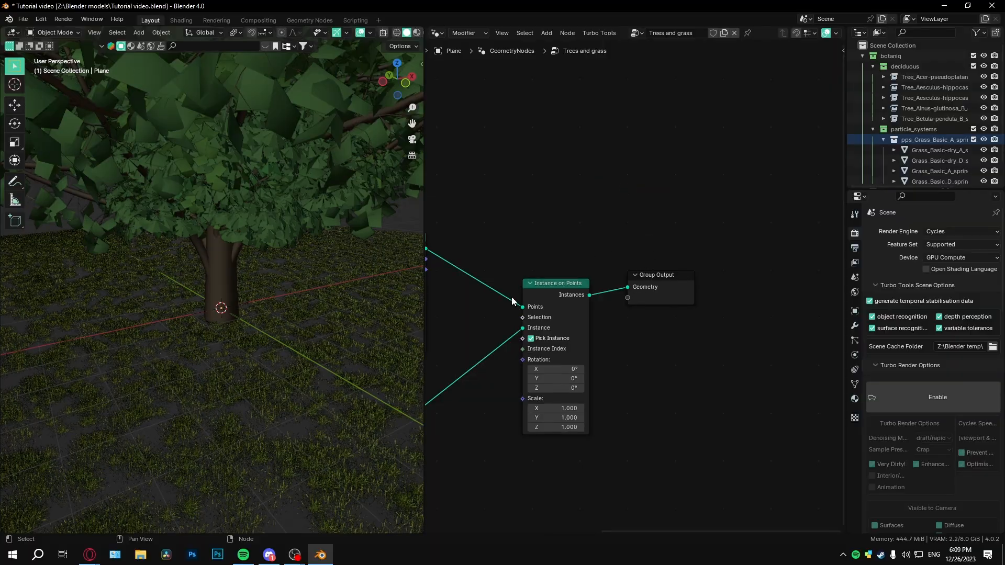
middle_drag(336, 335, 288, 314)
scroll(254, 331, up, 2)
scroll(534, 366, down, 4)
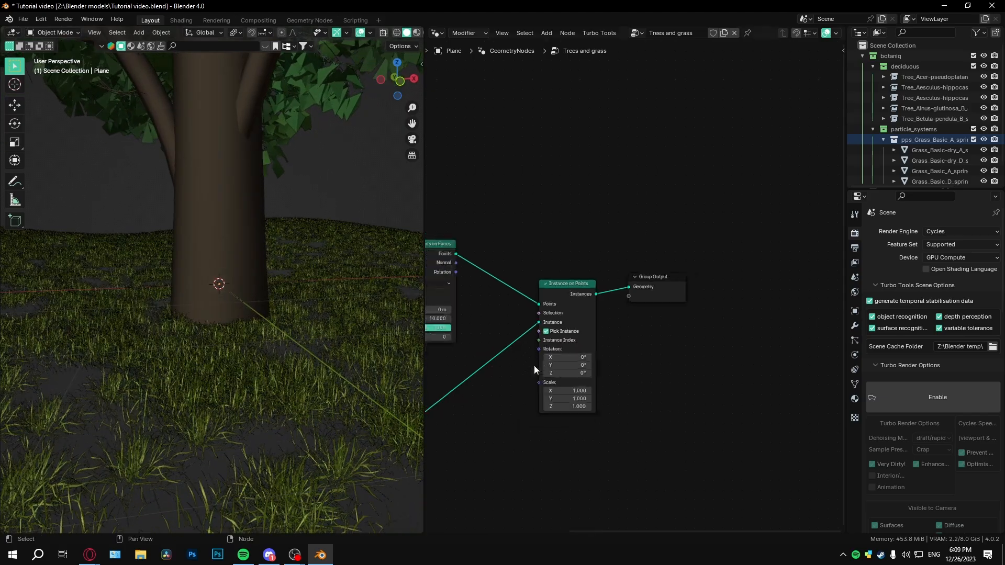
Set the grass distribution's Seed to 63 and raise its Density Max to 41.8
middle_drag(534, 366, 804, 282)
scroll(694, 308, up, 6)
middle_drag(694, 308, 539, 388)
scroll(539, 390, up, 2)
drag(549, 305, 586, 305)
drag(564, 269, 591, 269)
scroll(306, 338, down, 3)
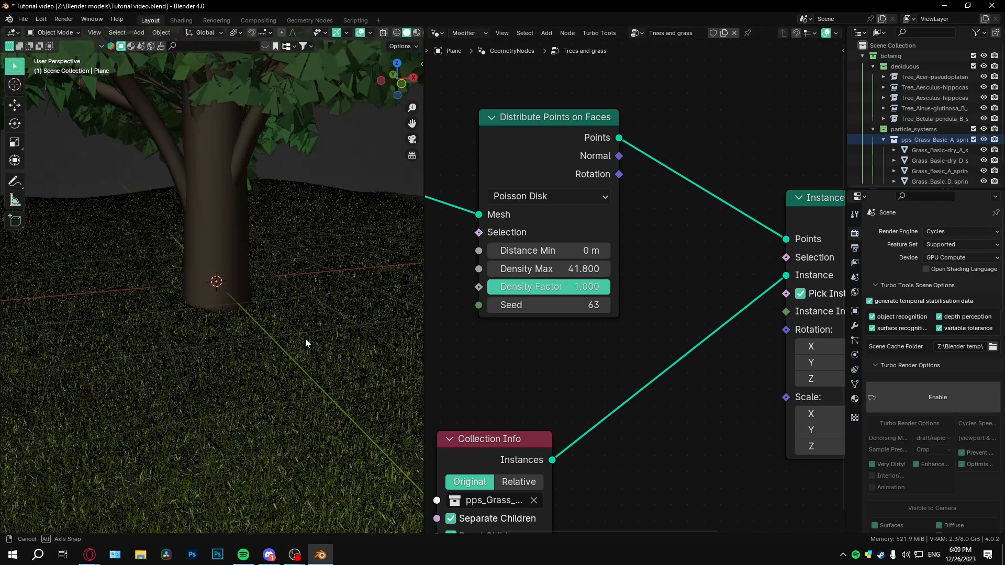
middle_drag(306, 339, 329, 304)
scroll(319, 329, up, 3)
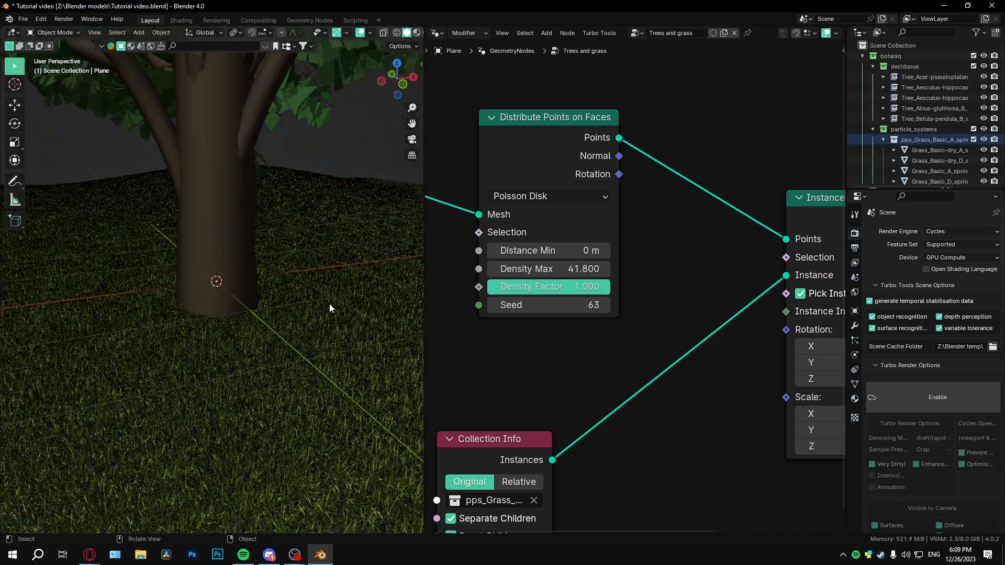
Set the grass distribution's Density Max to 25 and check the coverage around the tree
click(539, 270)
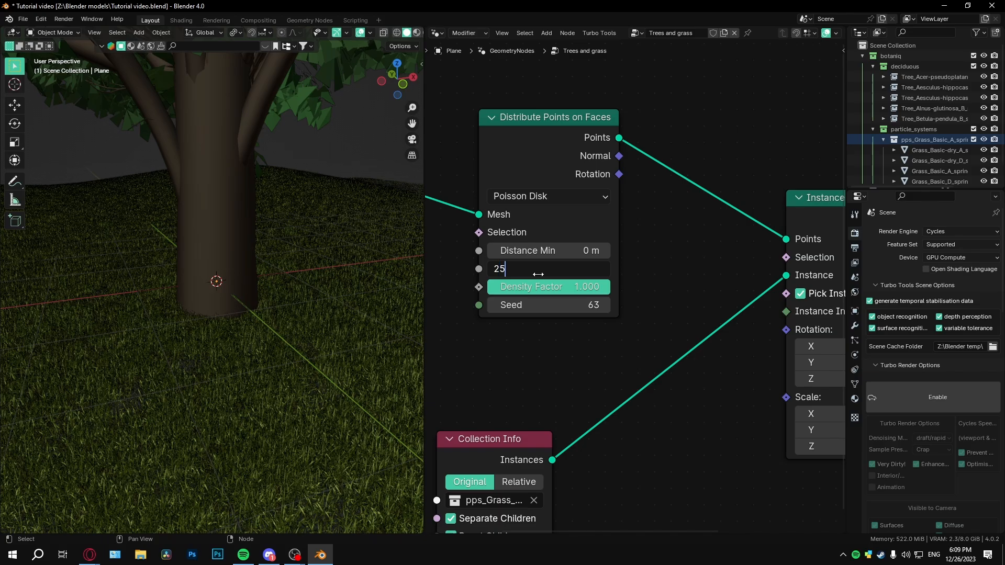
text(25)
key(Return)
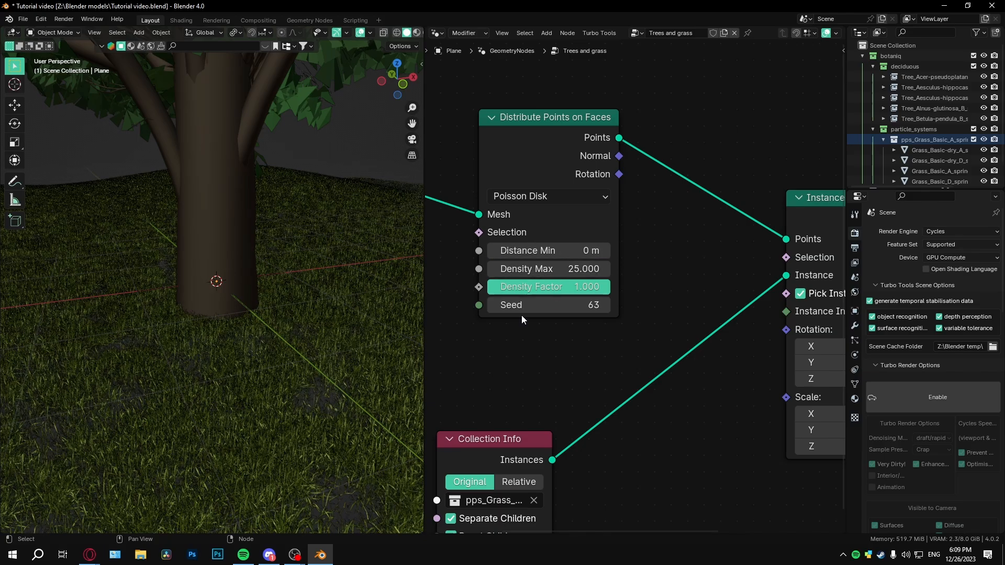
middle_drag(247, 292, 284, 309)
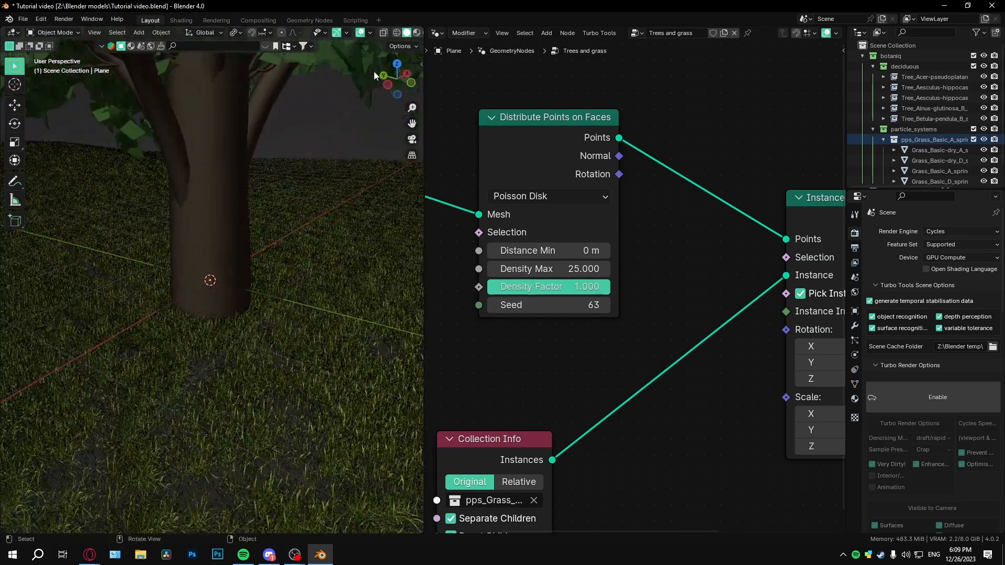
middle_drag(365, 172, 361, 240)
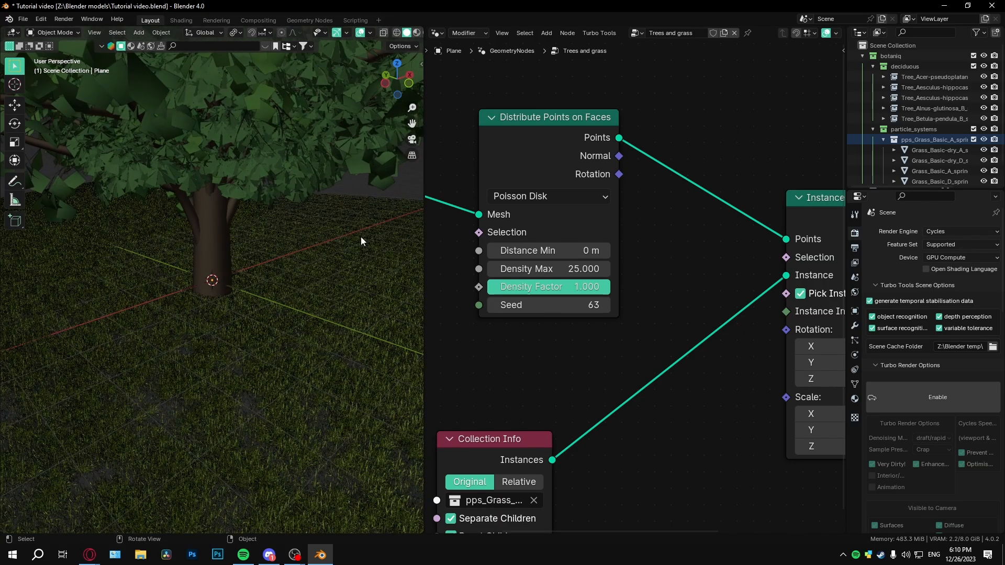
Duplicate the Distribute Points on Faces and Instance on Points nodes below the originals, and move the grass Collection Info clear of them
scroll(466, 189, down, 3)
drag(471, 126, 717, 309)
key(shift+d)
click(692, 482)
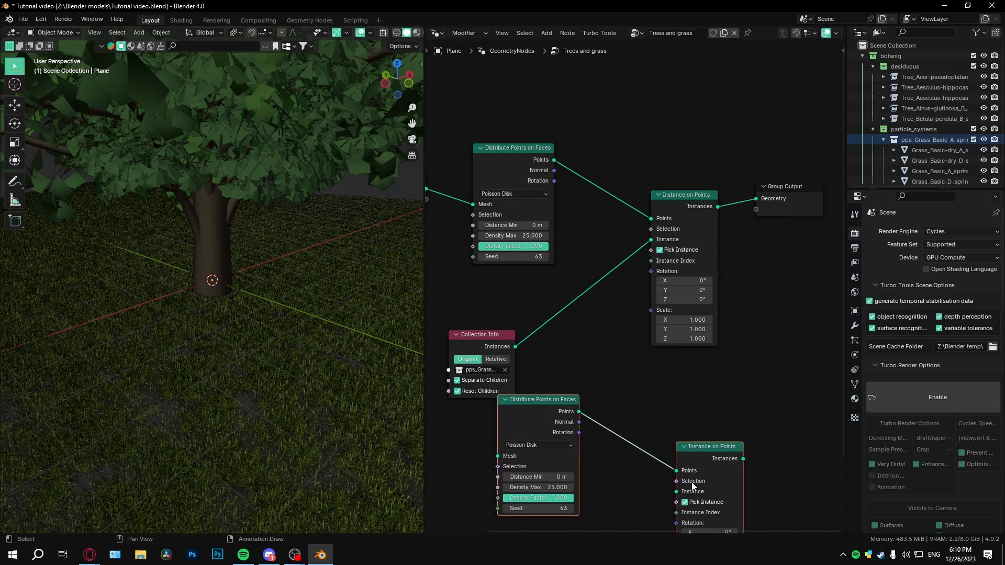
click(470, 343)
drag(470, 344, 521, 300)
Connect the Group Input geometry to the duplicated distribution node's Mesh input and move the duplicated Instance on Points node up
middle_drag(486, 325, 598, 287)
drag(539, 150, 610, 418)
middle_drag(659, 372, 437, 345)
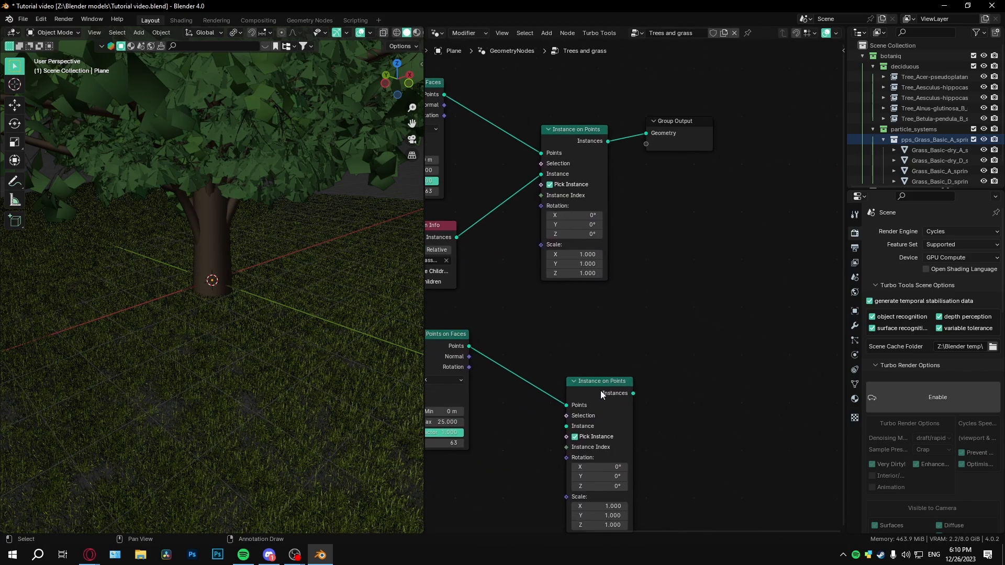
drag(601, 391, 587, 313)
middle_drag(543, 337, 698, 272)
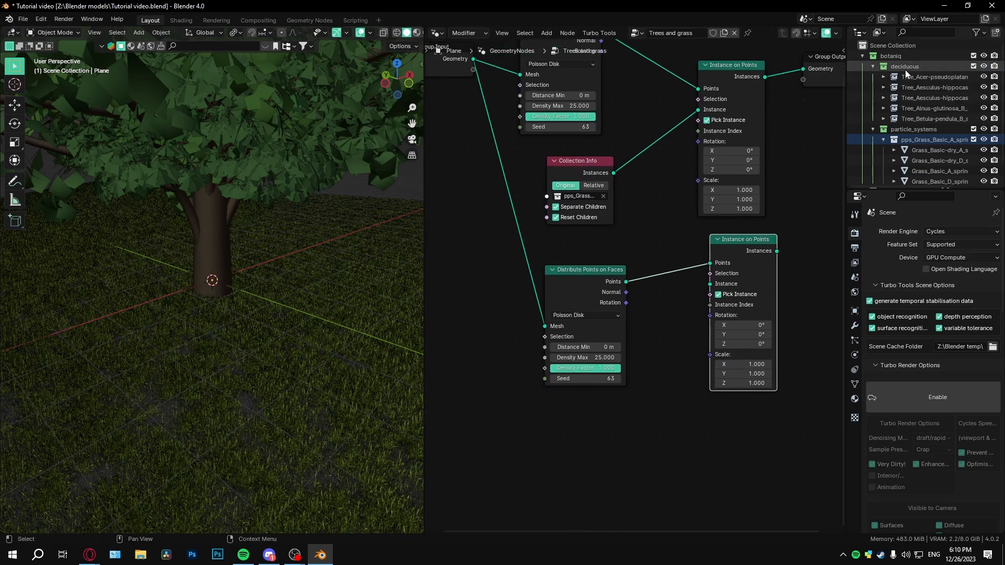
Connect the deciduous collection to the duplicated Instance input with Separate Children and Reset Children enabled, and set the duplicated distribution's Density Max to 1
drag(906, 69, 480, 352)
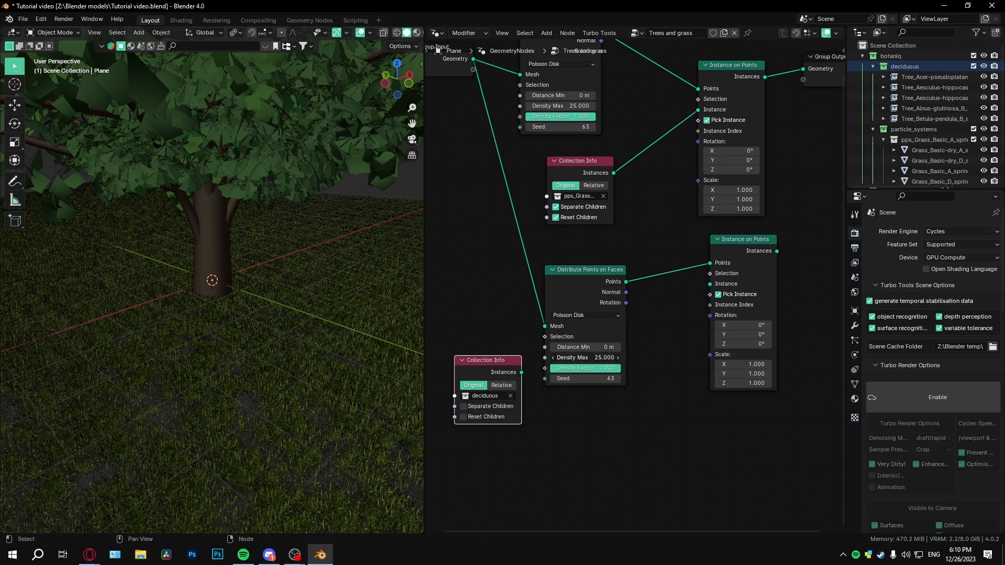
click(587, 357)
text(1)
key(Return)
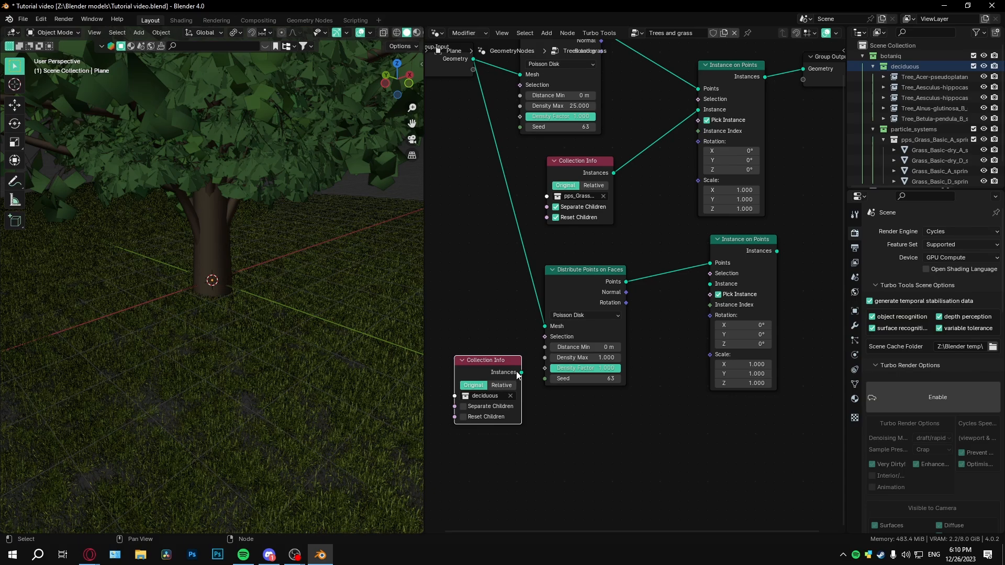
drag(520, 373, 709, 284)
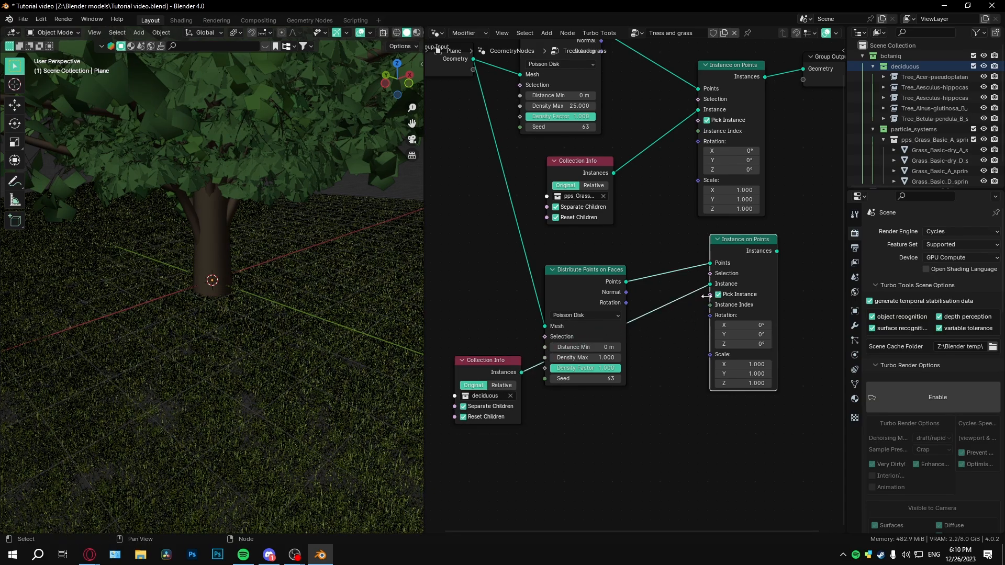
drag(576, 269, 487, 237)
Move Group Output further from the instance nodes and connect the tree Instance on Points output to its Geometry input
middle_drag(774, 251, 564, 332)
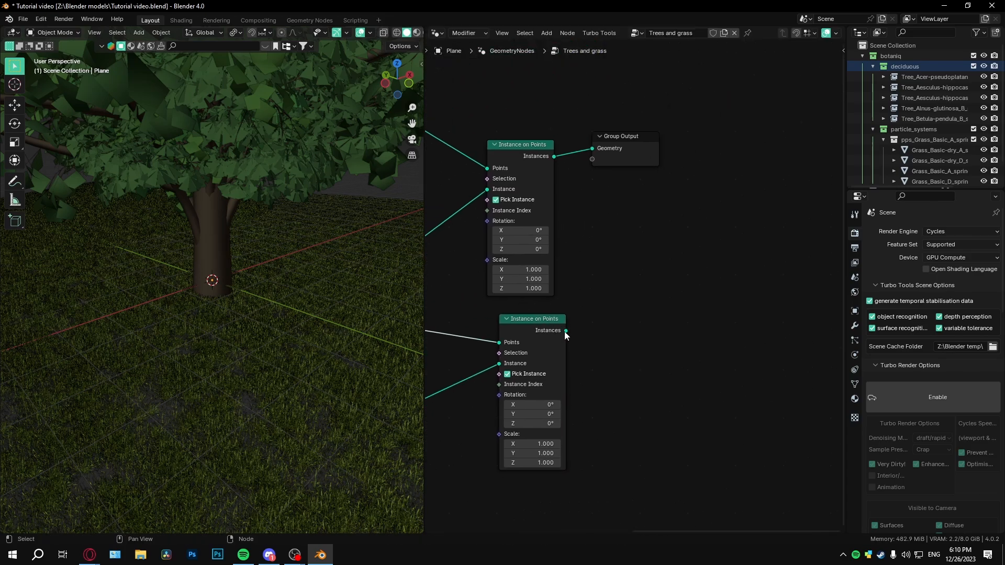
drag(612, 139, 680, 136)
scroll(251, 344, down, 6)
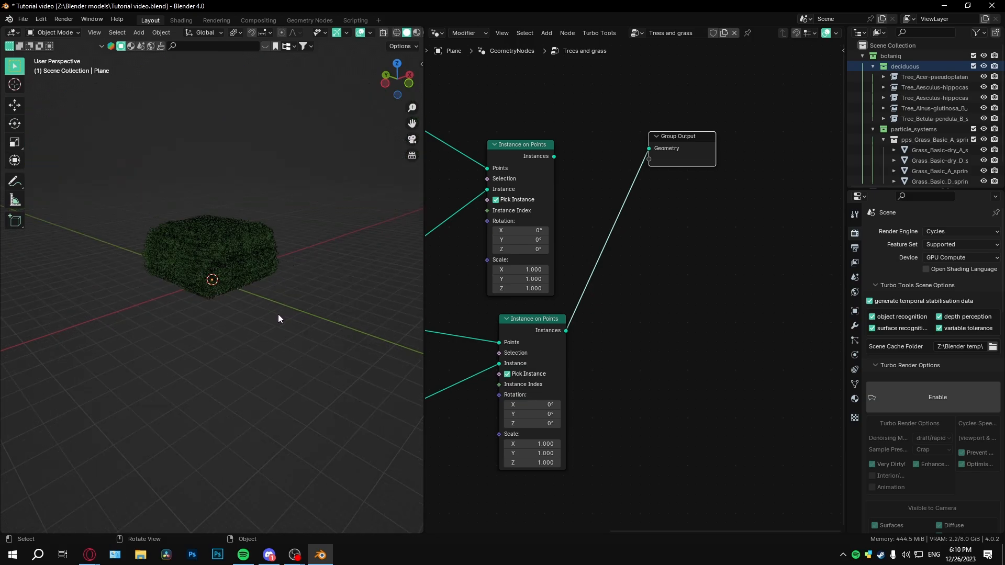
scroll(283, 335, up, 3)
Set the tree Instance on Points scale to 0.25 on X, Y and Z
middle_drag(471, 451, 685, 325)
scroll(686, 326, up, 5)
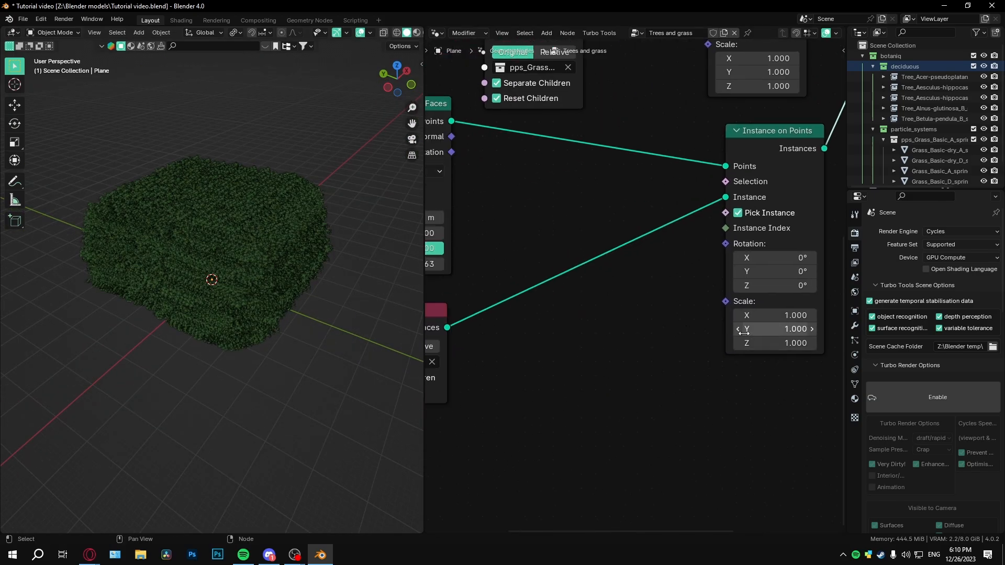
click(782, 315)
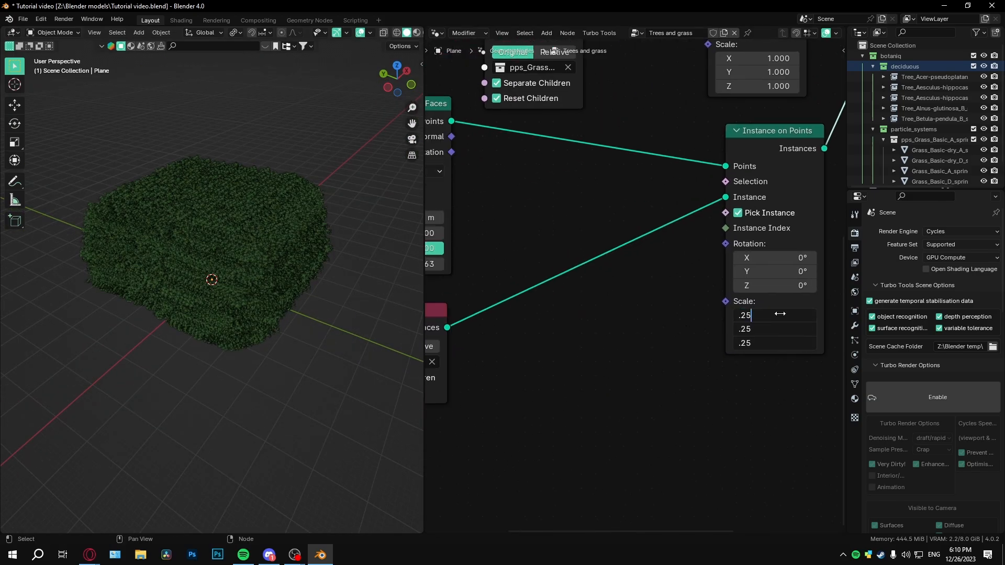
key(Return)
scroll(181, 243, up, 5)
middle_drag(181, 243, 326, 212)
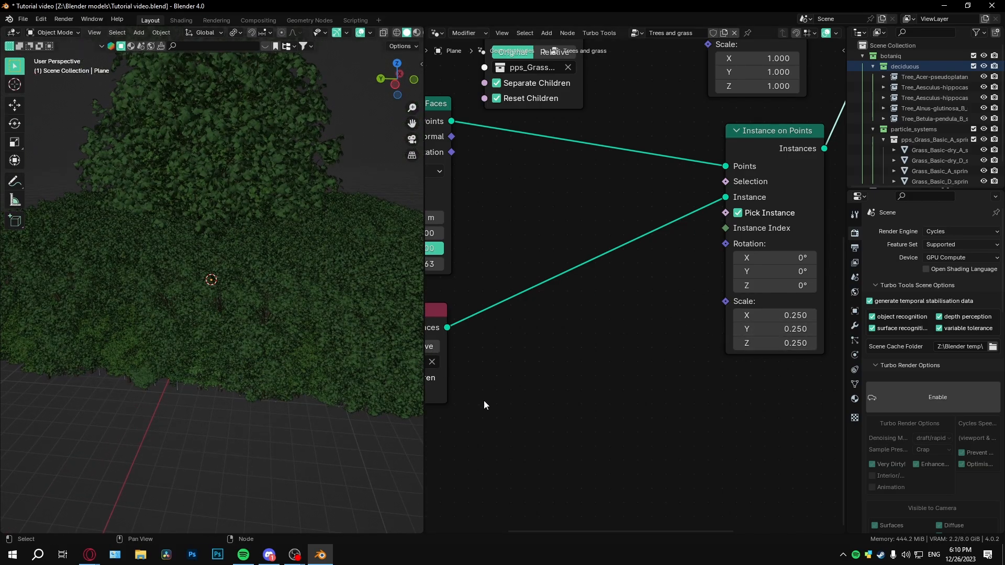
Set the Density Max of the trees' Distribute Points on Faces node to 0.1
middle_drag(484, 401, 679, 330)
scroll(649, 328, up, 3)
middle_drag(622, 199, 597, 291)
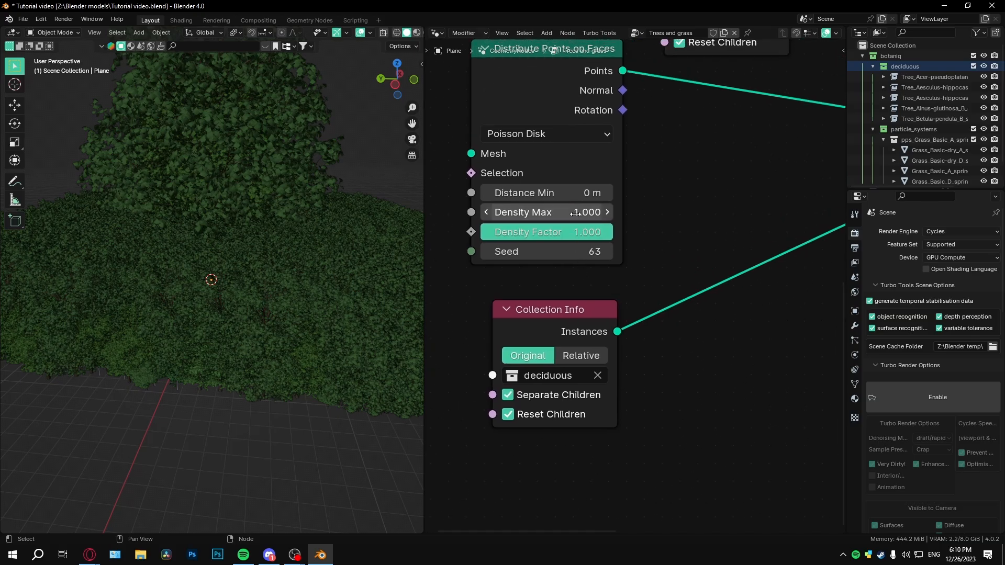
click(575, 212)
text(0.1)
key(Return)
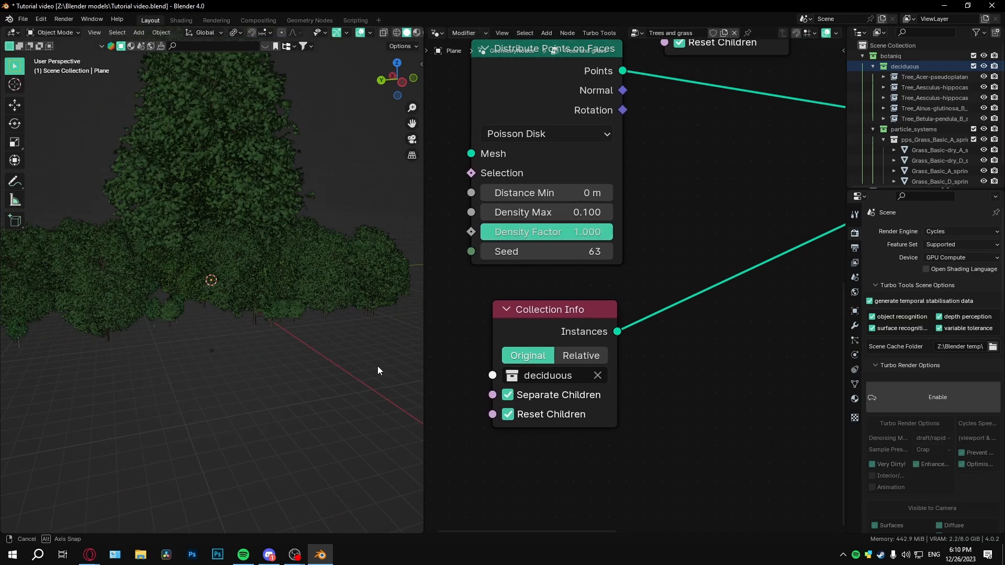
Reduce the tree distribution's Density Max to 0.05 and check the tree spacing on the plane
middle_drag(378, 366, 252, 392)
click(581, 217)
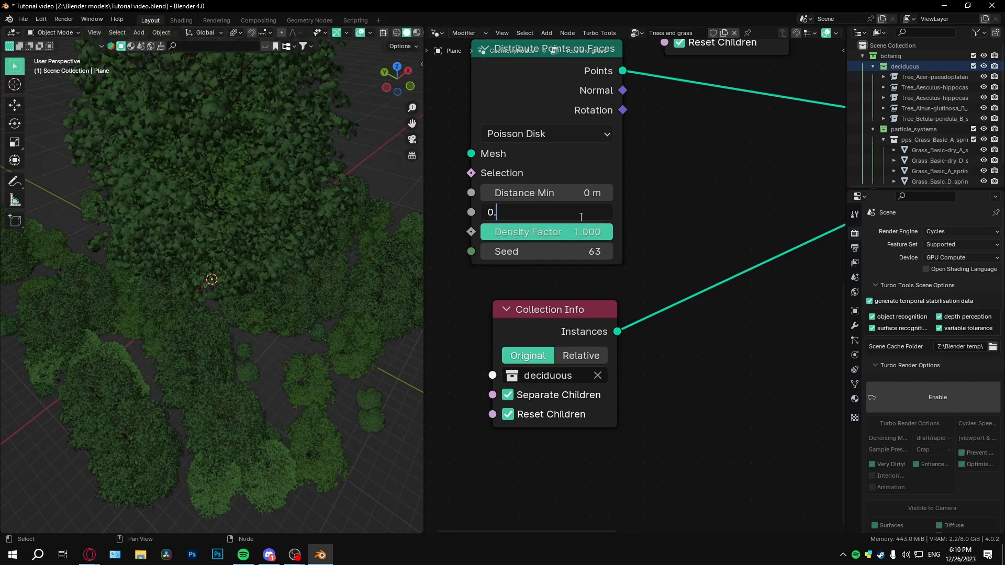
text(5)
key(Return)
middle_drag(385, 225, 423, 237)
mouse_move(581, 232)
mouse_down()
mouse_move(461, 232)
mouse_move(581, 232)
mouse_up()
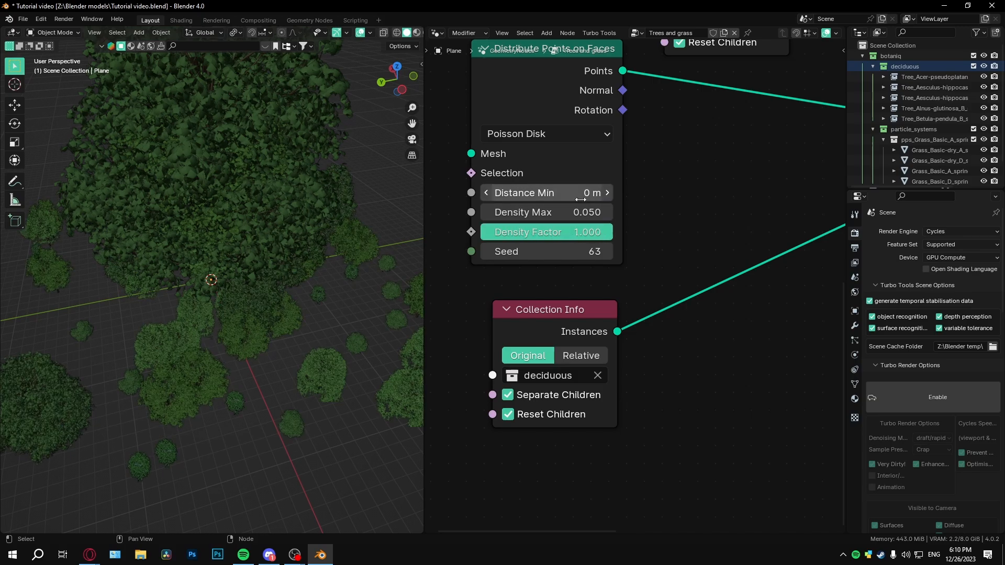
Set the tree distribution's Density Max to 0.25 and its Distance Min to 5 m
click(580, 211)
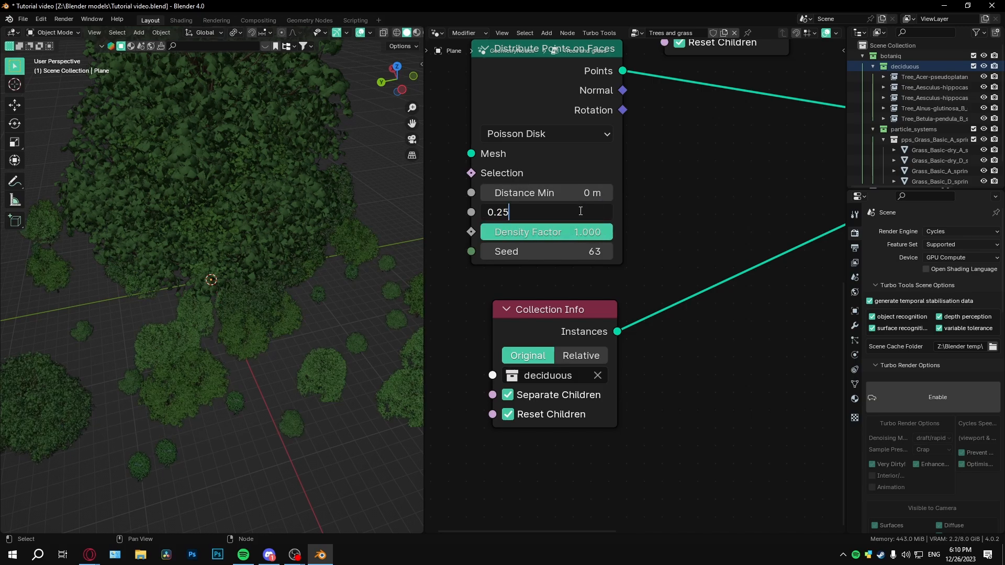
text(0.25)
key(Return)
text(5)
key(Return)
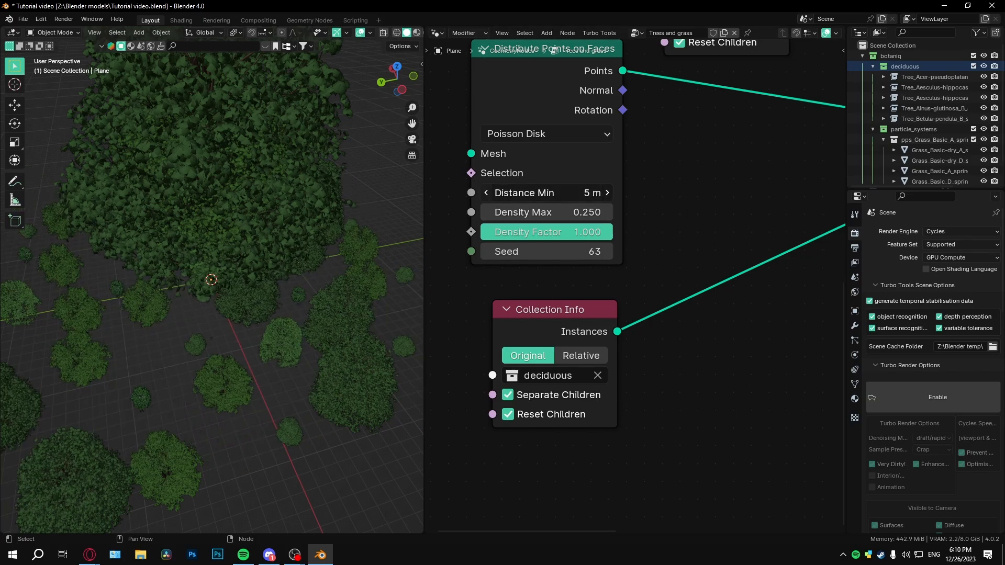
Lower the tree distribution's Distance Min in small increments to 3.1 m
click(487, 193)
click(487, 193)
click(487, 192)
click(487, 192)
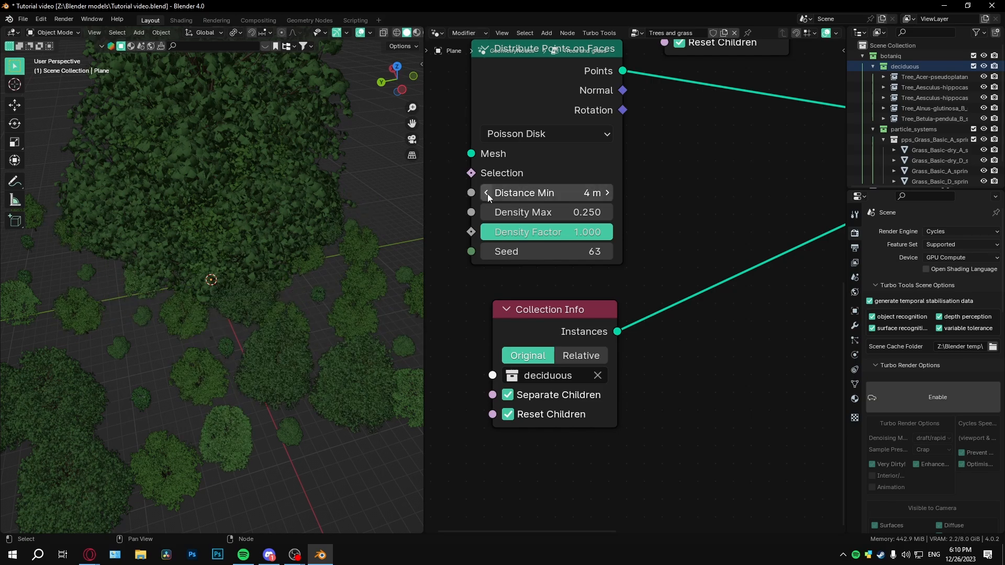
click(488, 194)
click(488, 193)
click(488, 194)
click(489, 193)
click(489, 192)
click(489, 193)
click(489, 192)
middle_drag(285, 347, 282, 271)
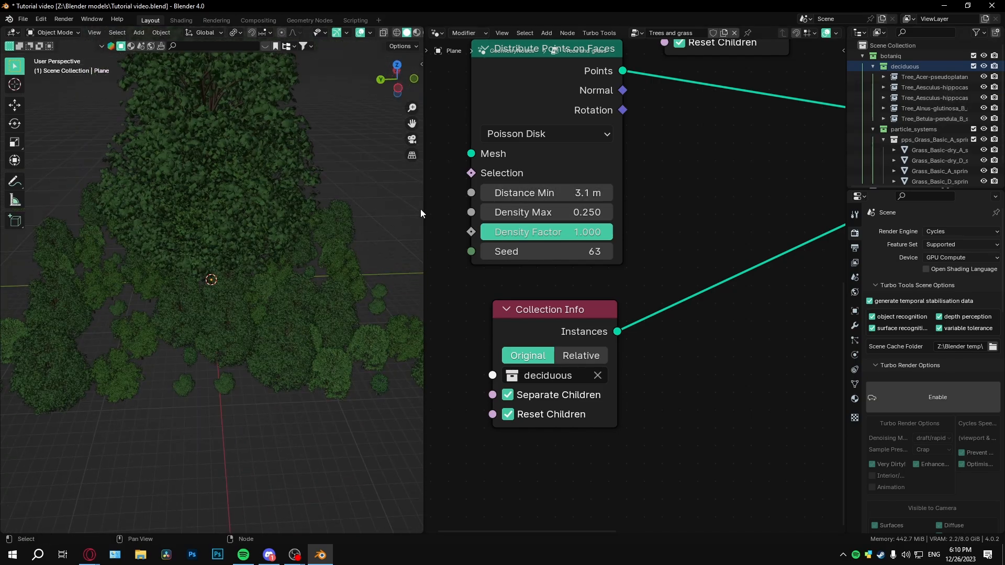
Turn off the ground plane's Geometry Nodes modifier in the viewport and select the Tree_Aesculus-hippocastanum_A_summer source tree
click(855, 326)
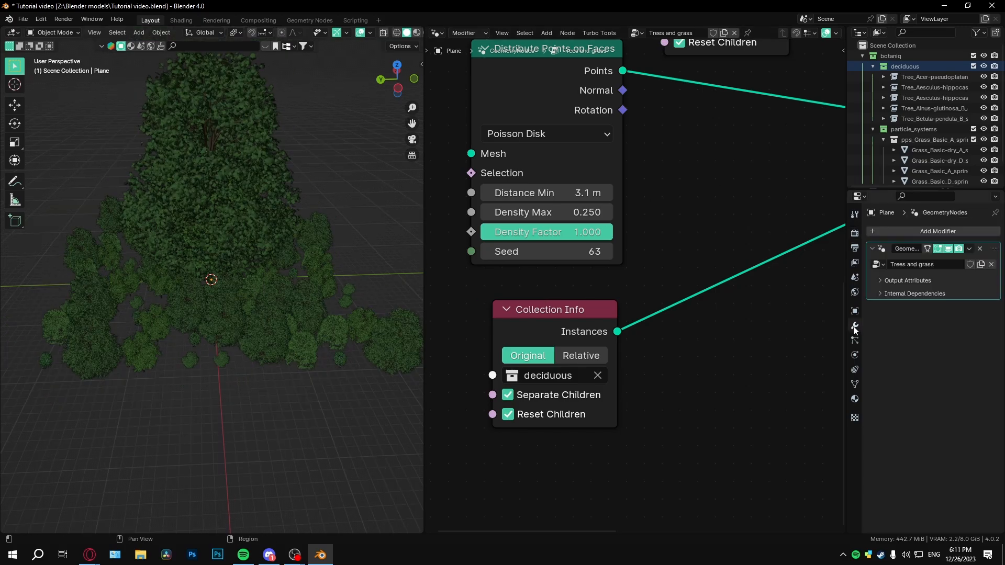
click(950, 250)
click(275, 150)
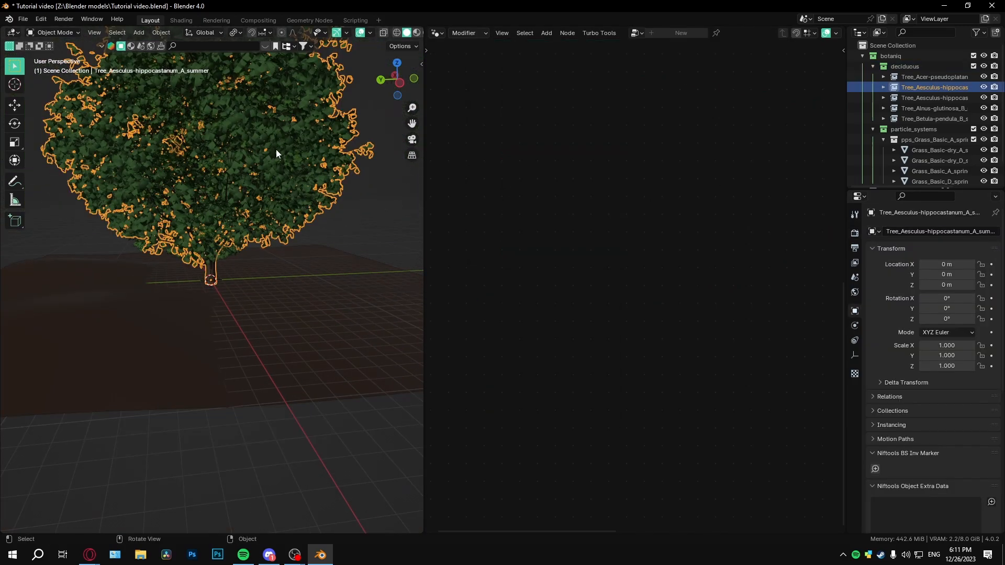
middle_drag(275, 150, 181, 245)
key(g)
right_click(364, 198)
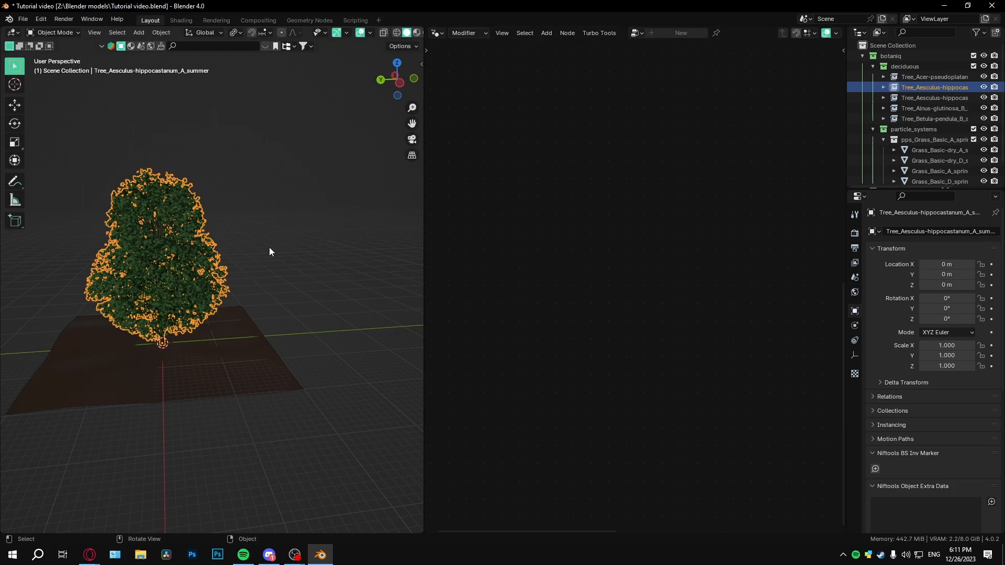
Try to scale the selected Aesculus tree down to about 0.51 and apply all its transforms
scroll(269, 247, up, 1)
middle_drag(269, 247, 301, 218)
key(s)
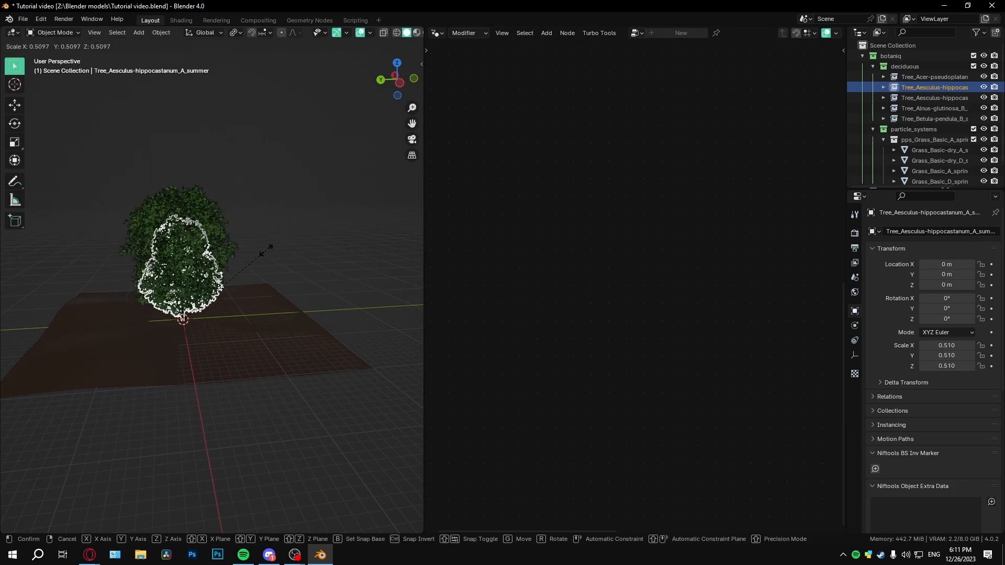
click(269, 247)
key(ctrl+a)
click(275, 267)
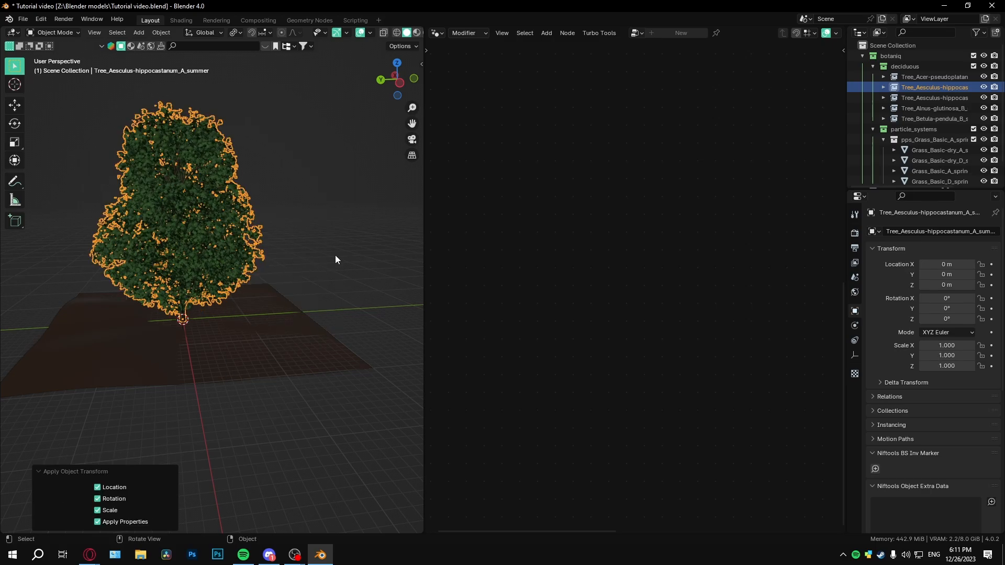
Undo the transform application, apply all transforms to the Aesculus tree again, and show its transform values in the sidebar
key(ctrl+z)
key(ctrl+a)
click(285, 276)
key(n)
click(419, 81)
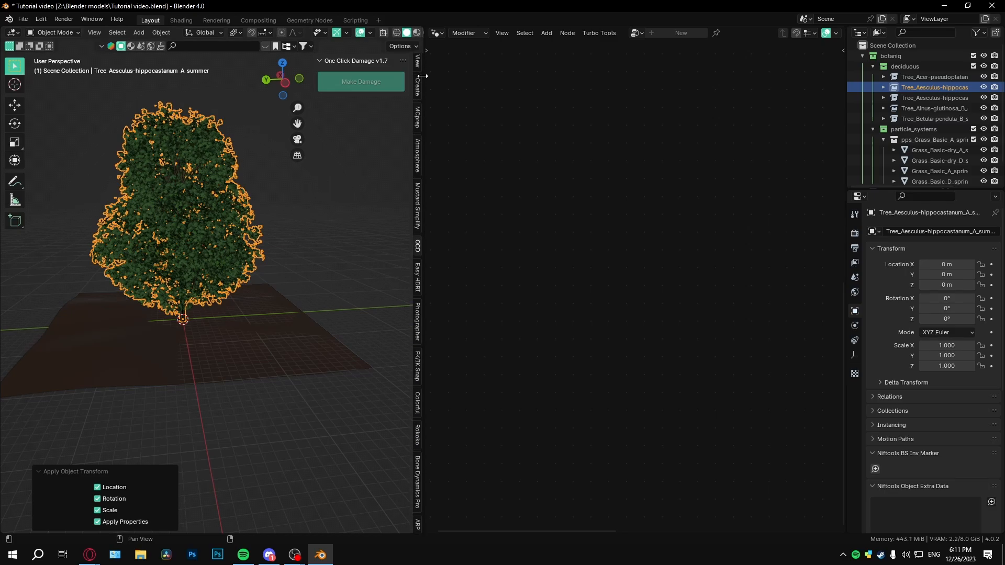
scroll(418, 70, up, 2)
click(418, 67)
Scale the Aesculus tree down to about 0.56 and turn the ground plane's Geometry Nodes modifier back on in the viewport
key(s)
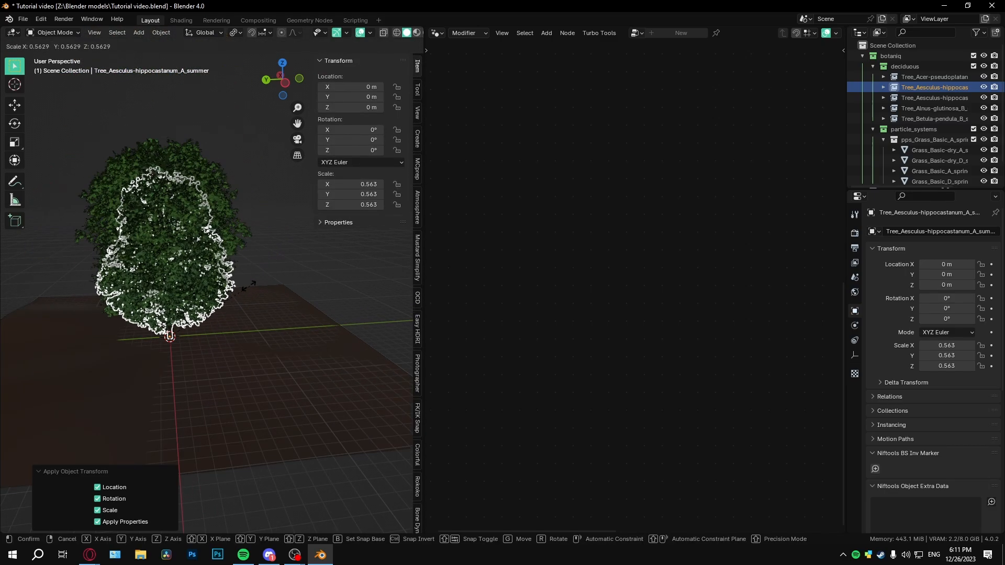
click(273, 347)
click(272, 348)
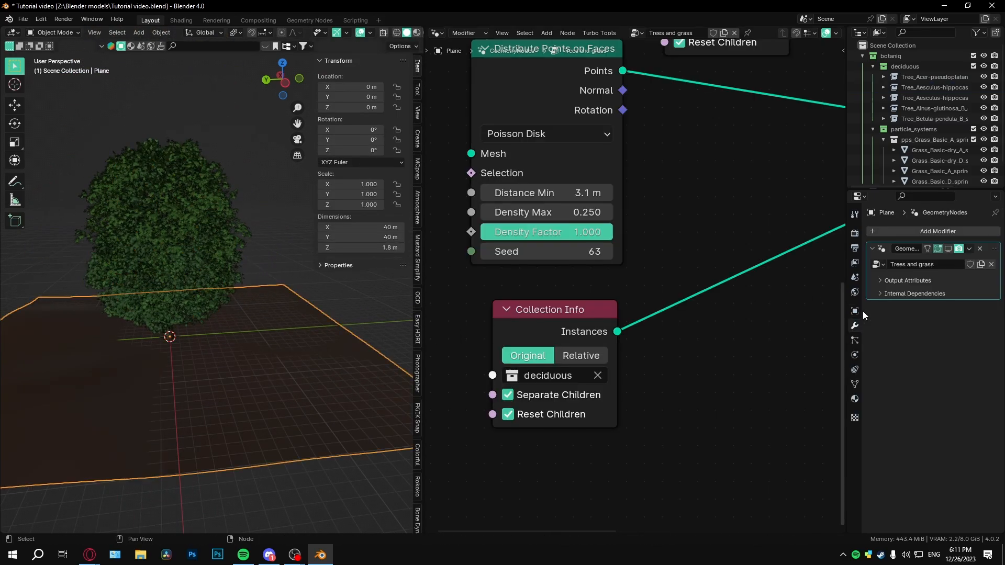
click(949, 249)
scroll(308, 296, down, 2)
middle_drag(307, 296, 323, 296)
Try to scale the Tree_Betula-pendula_B_summer source tree up to about 1.48
click(209, 226)
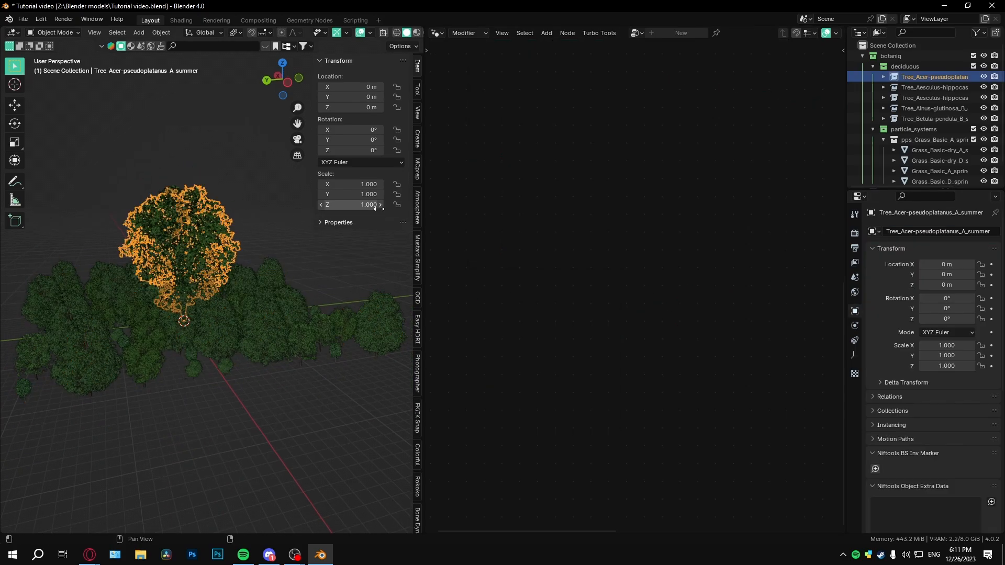
click(915, 119)
key(s)
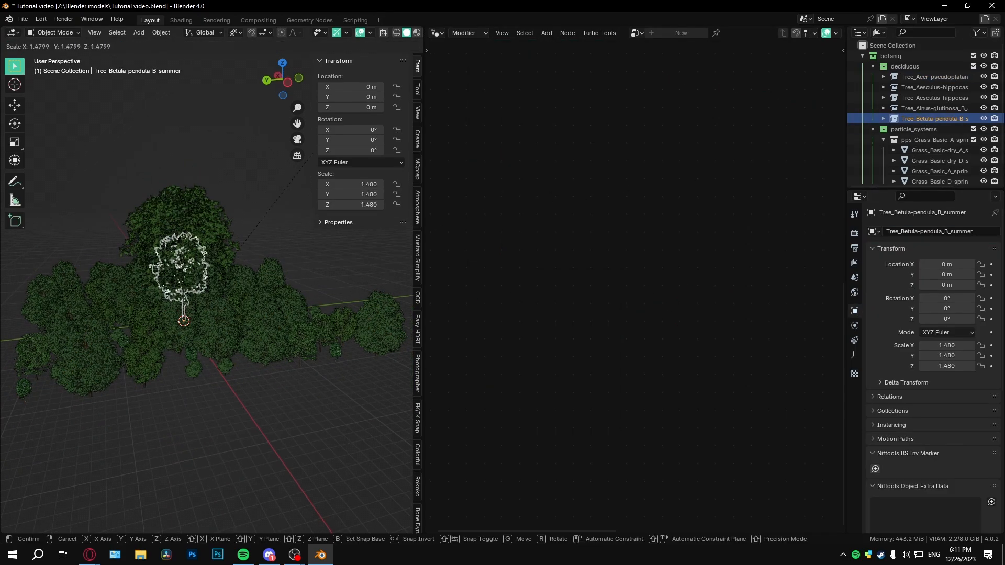
click(320, 194)
key(ctrl+z)
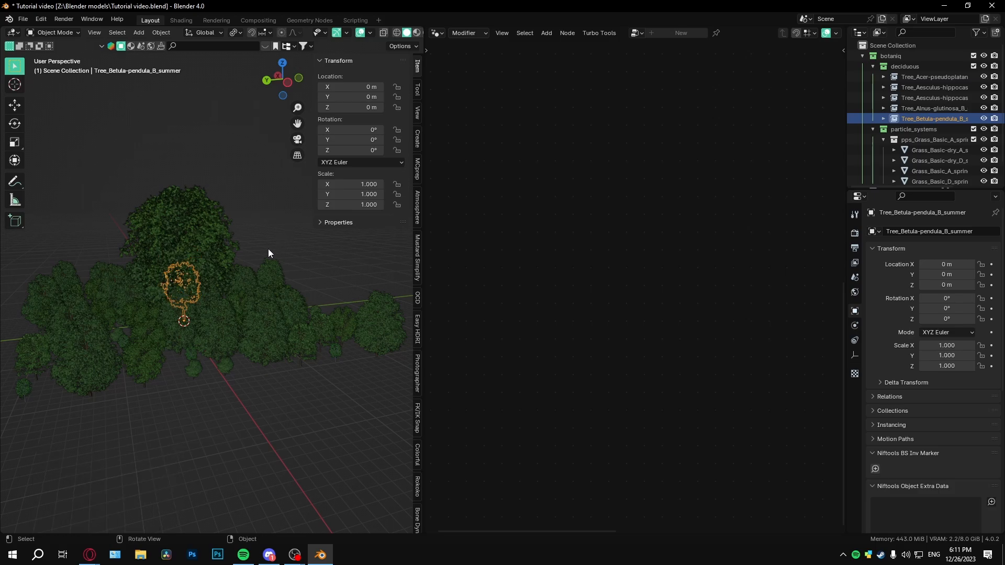
Exclude the deciduous collection from the view layer and select the ground plane through its scattered trees
middle_drag(287, 229, 303, 315)
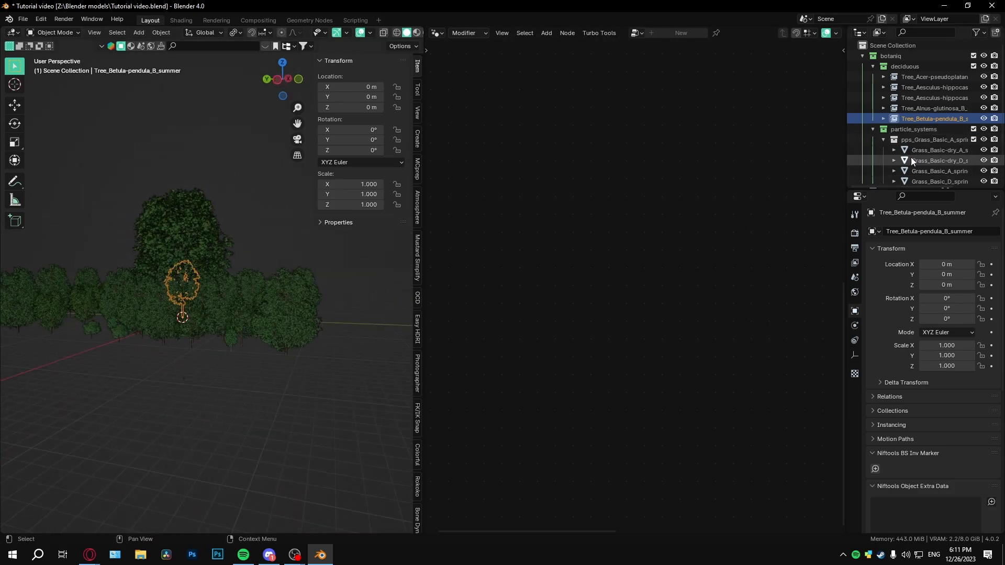
click(974, 65)
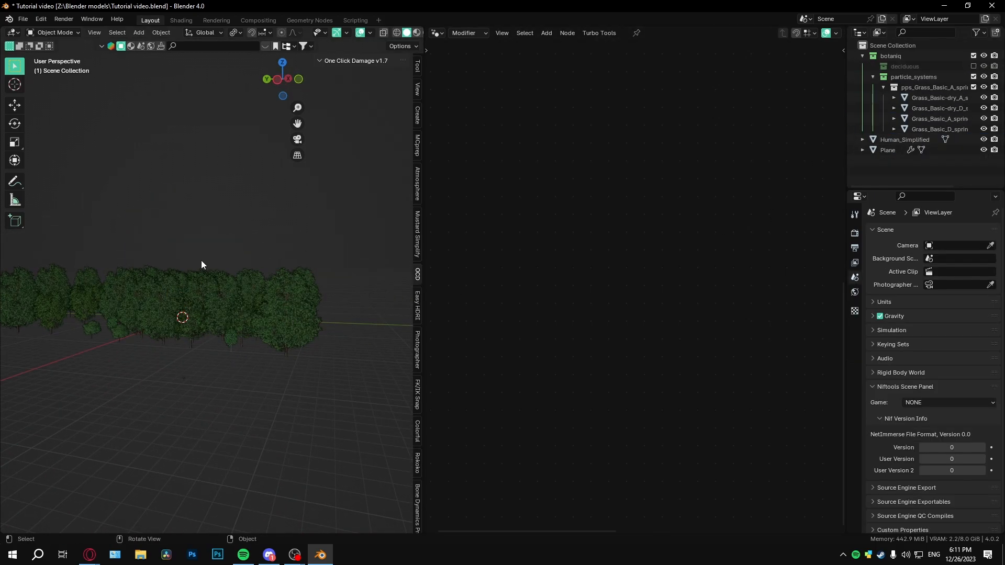
middle_drag(201, 262, 222, 299)
scroll(222, 299, up, 3)
click(223, 300)
middle_drag(293, 374, 306, 339)
Add a Join Geometry node above the grass Instance on Points node, before Group Output
scroll(651, 288, down, 7)
middle_drag(657, 290, 505, 300)
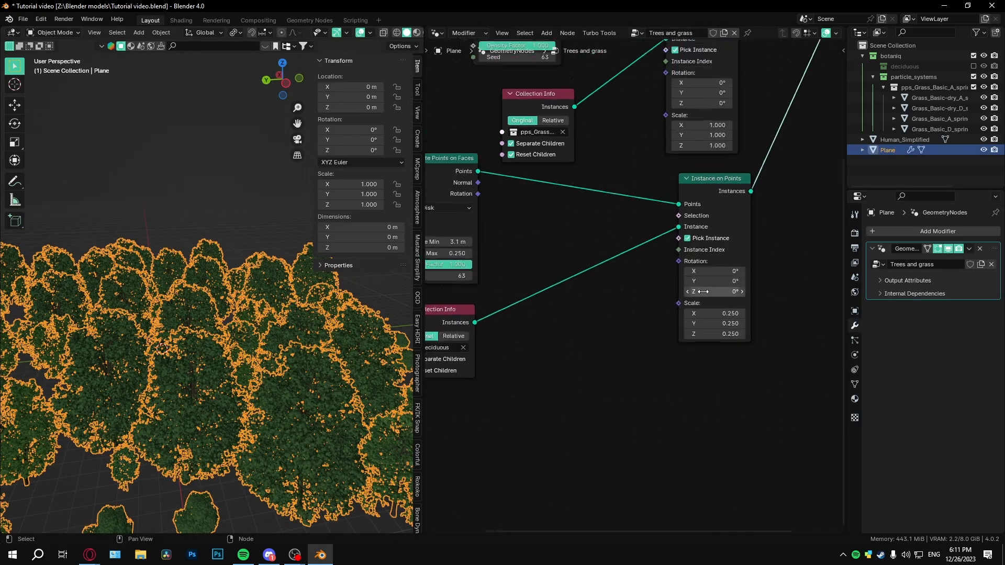
middle_drag(697, 299, 523, 392)
middle_drag(586, 272, 593, 319)
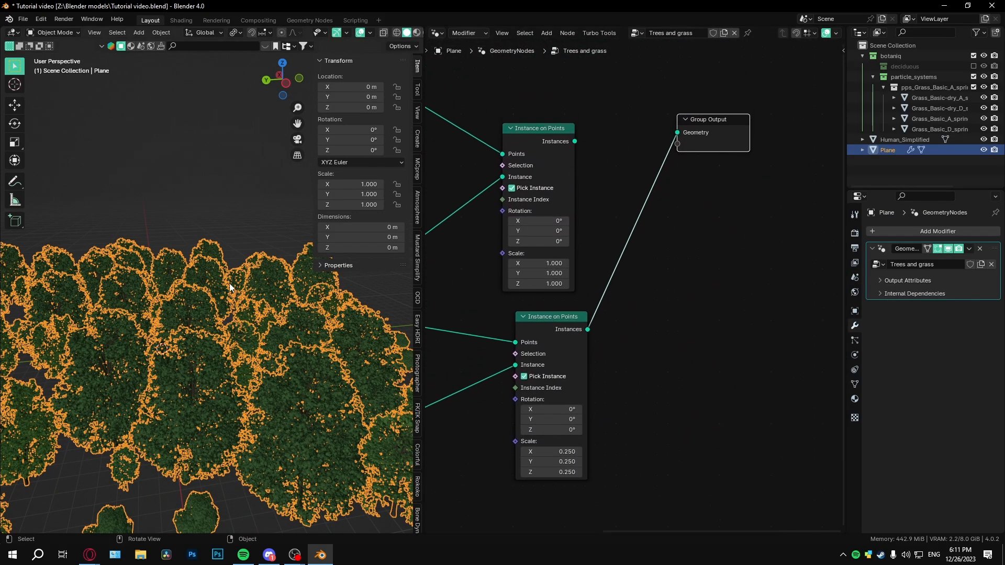
middle_drag(229, 284, 268, 368)
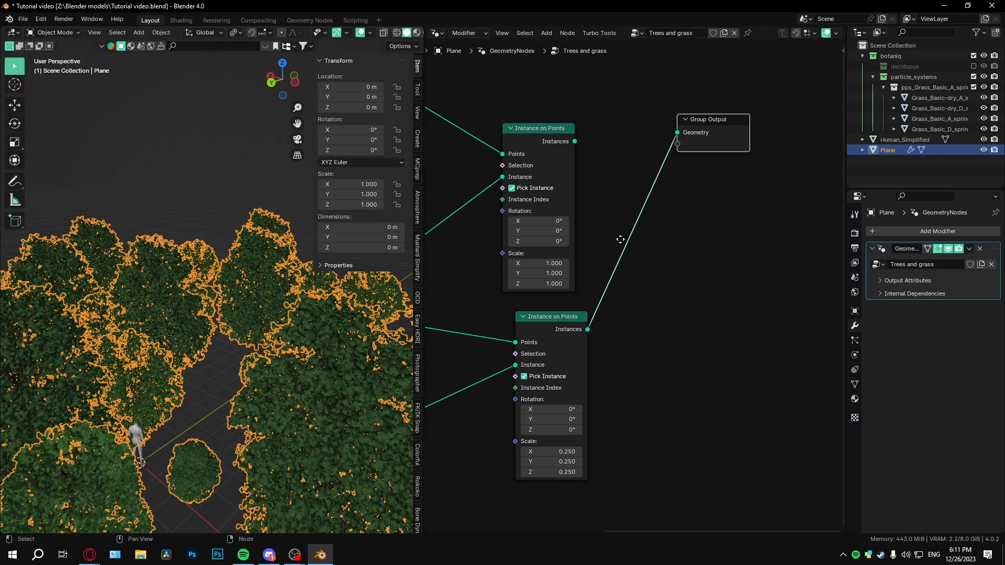
middle_drag(620, 240, 650, 304)
middle_drag(231, 335, 160, 275)
middle_drag(567, 158, 646, 224)
key(shift+a)
text(join)
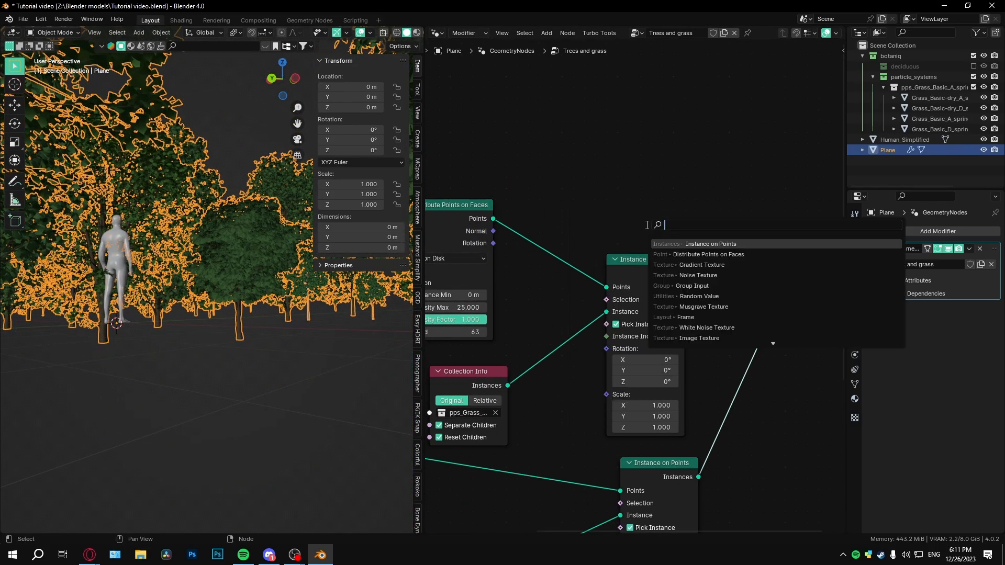
click(706, 255)
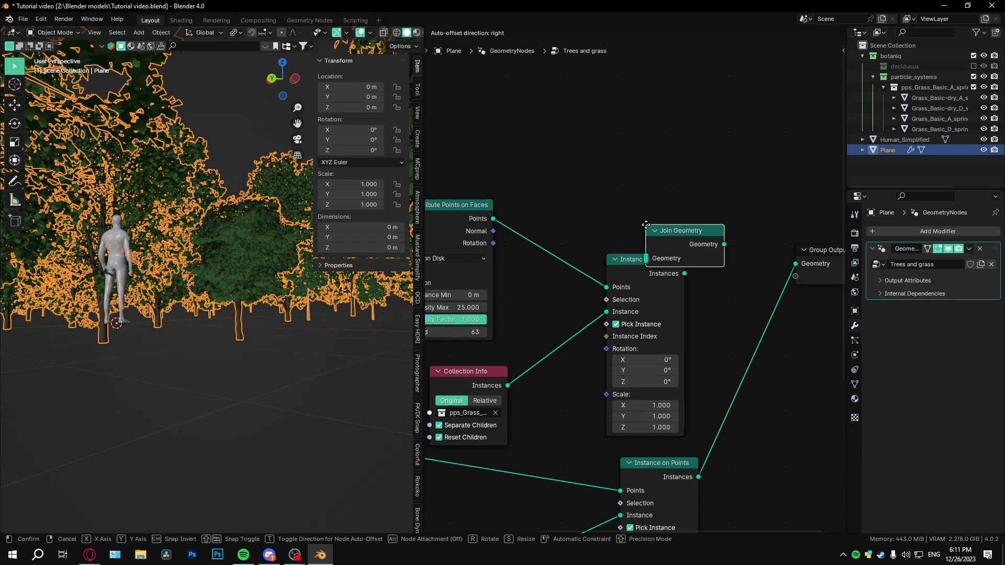
click(649, 246)
scroll(631, 252, down, 2)
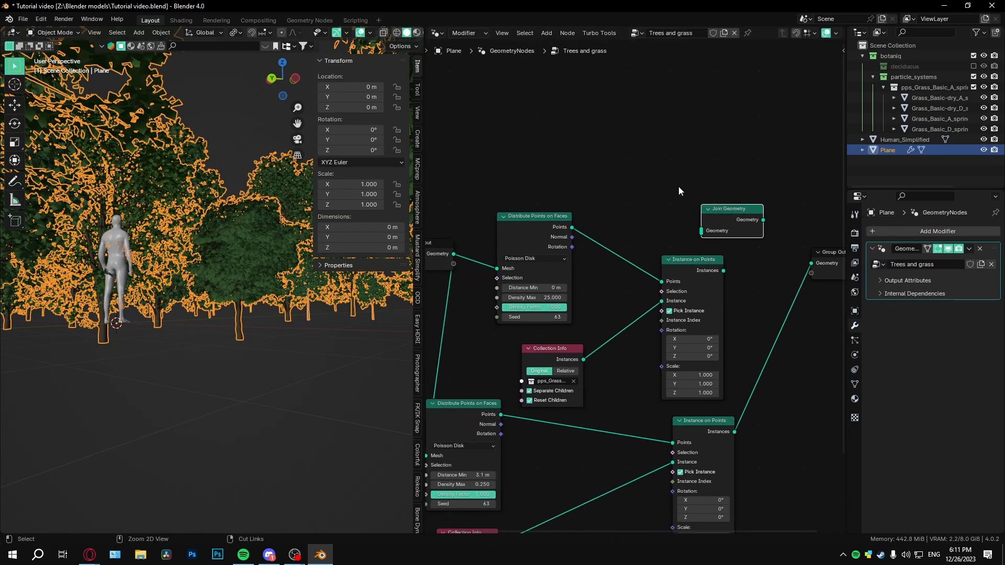
Route the Group Input geometry and both Instance on Points outputs through Join Geometry into Group Output, and move Group Output further from the nodes
key(shift+a)
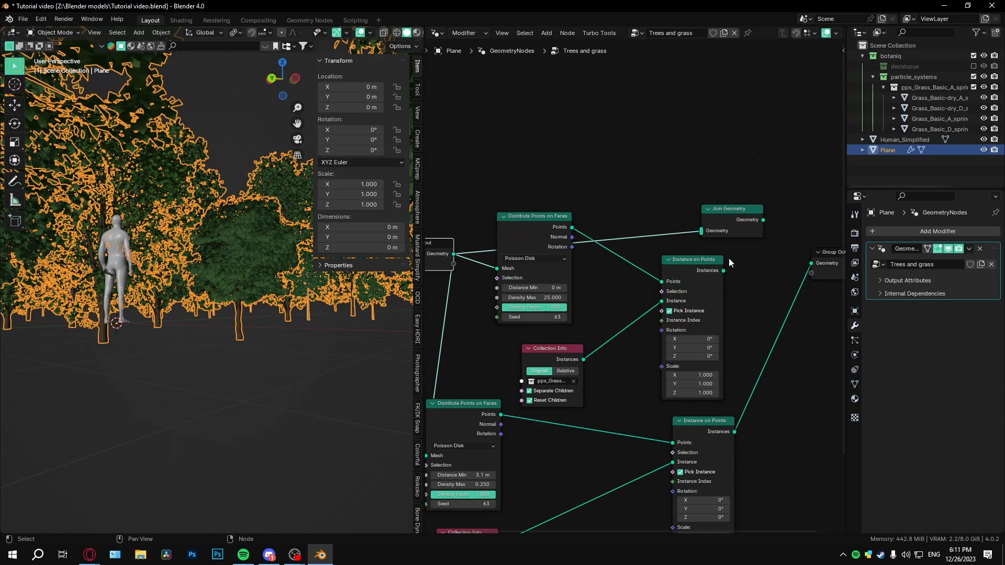
drag(704, 238, 702, 231)
drag(712, 233, 793, 219)
middle_drag(742, 441, 590, 428)
drag(585, 419, 613, 312)
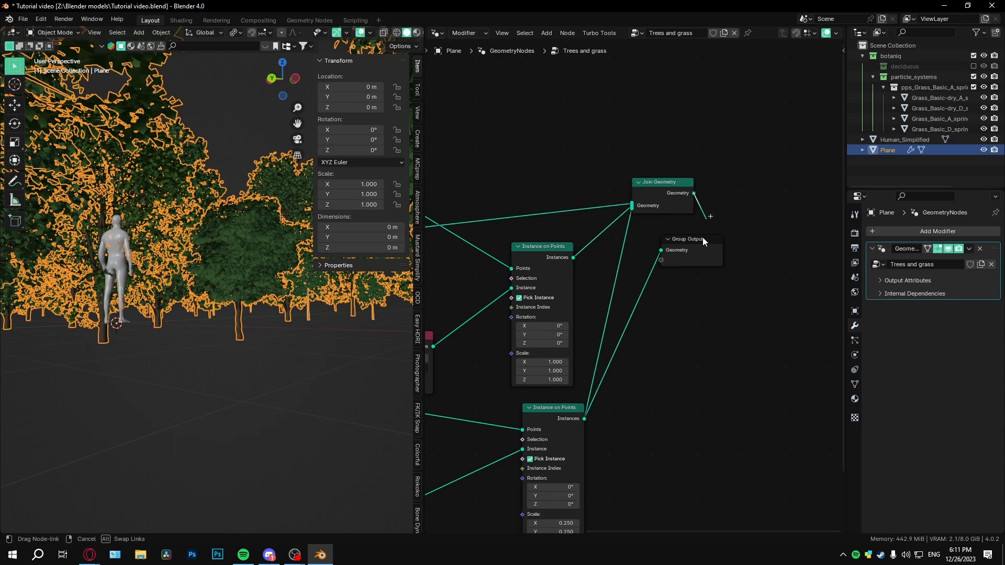
drag(703, 240, 769, 225)
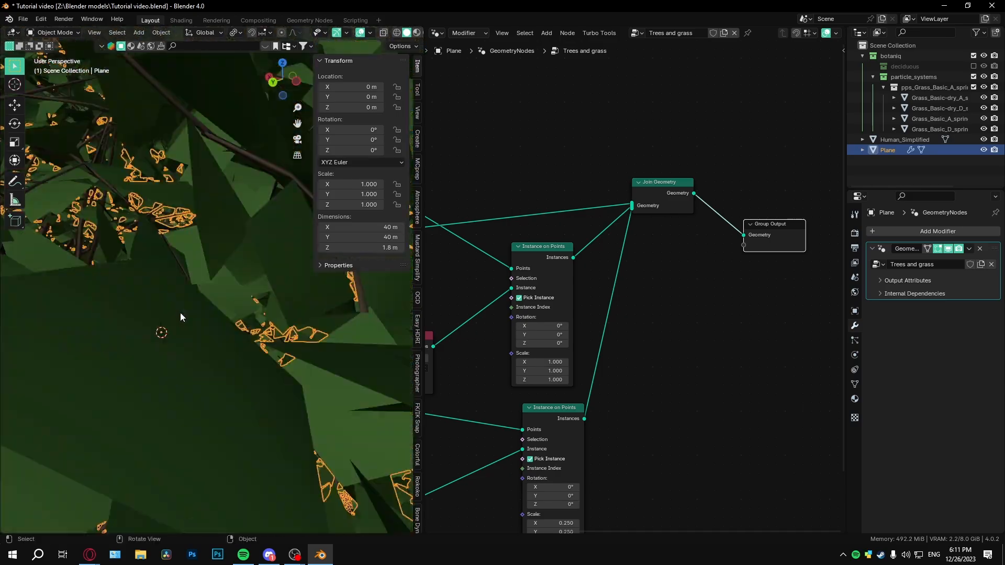
Lower the Human_Simplified figure about 0.37 m along Z to stand it on the grass, and reselect the ground plane
scroll(180, 313, down, 6)
middle_drag(193, 306, 282, 309)
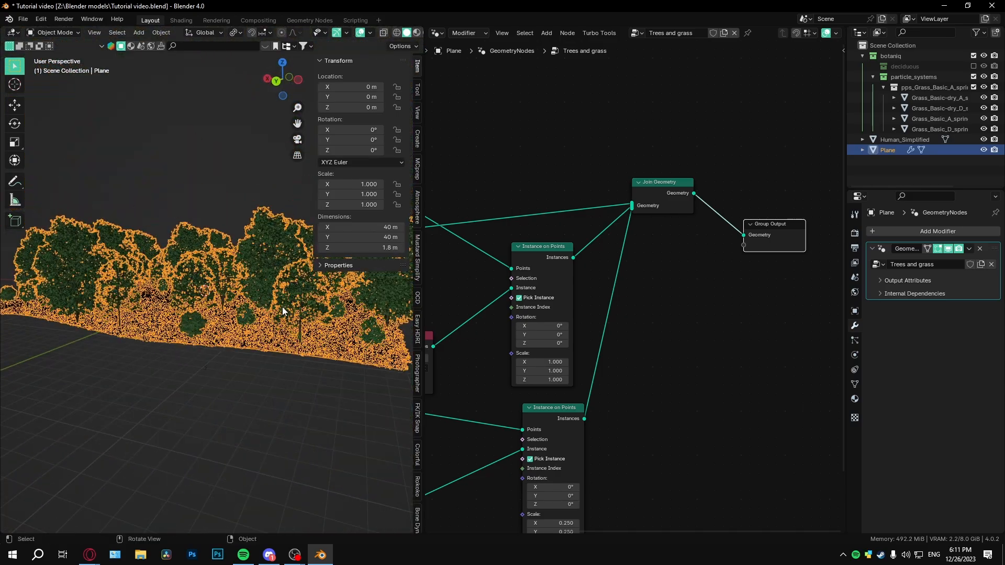
scroll(282, 310, up, 8)
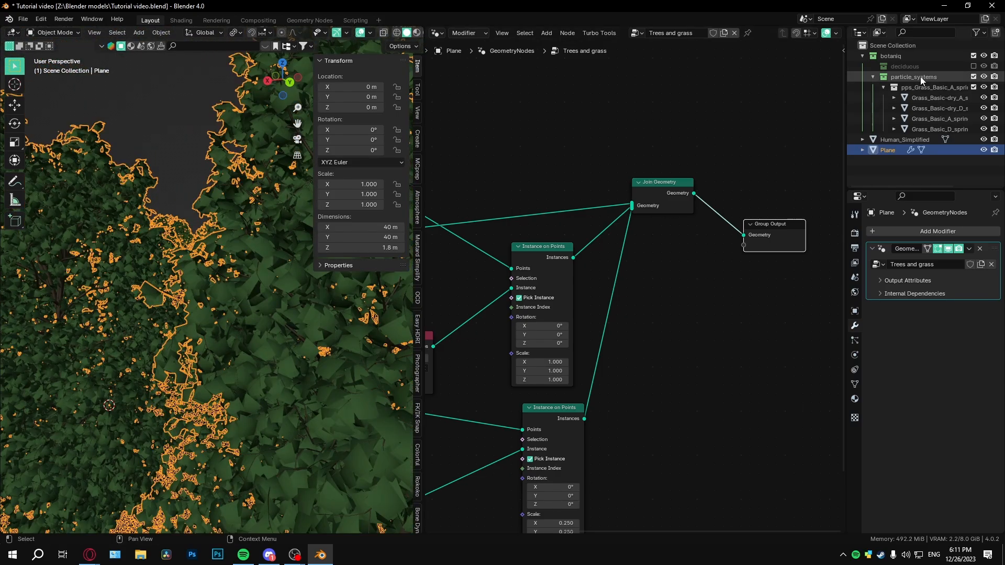
click(904, 140)
key(KP_Decimal)
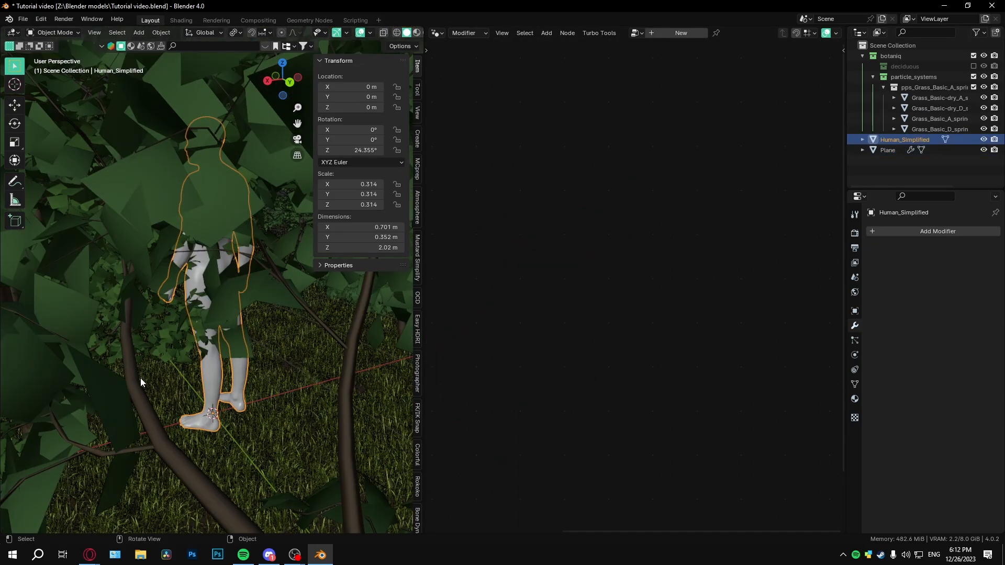
middle_drag(140, 383, 279, 403)
key(g)
key(z)
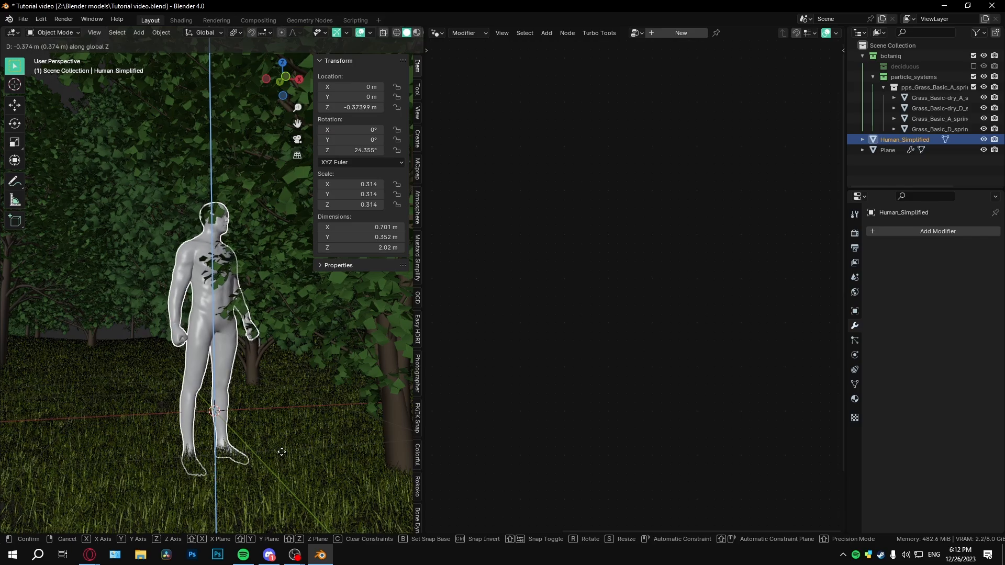
click(280, 450)
middle_drag(280, 450, 310, 407)
click(341, 344)
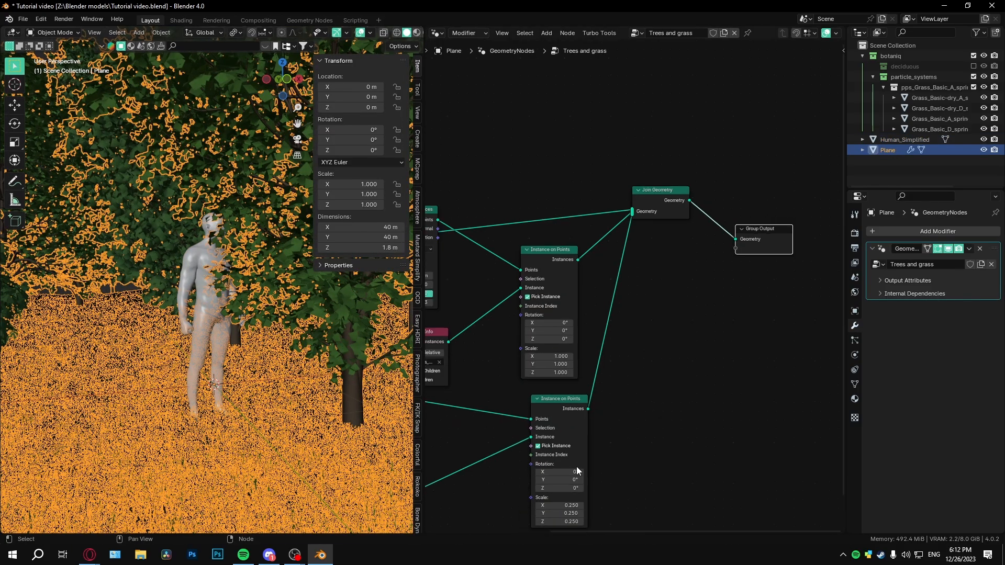
Set the tree Instance on Points node's scale to 0.75 on all three axes
scroll(579, 471, up, 2)
middle_drag(579, 471, 622, 300)
scroll(274, 313, down, 3)
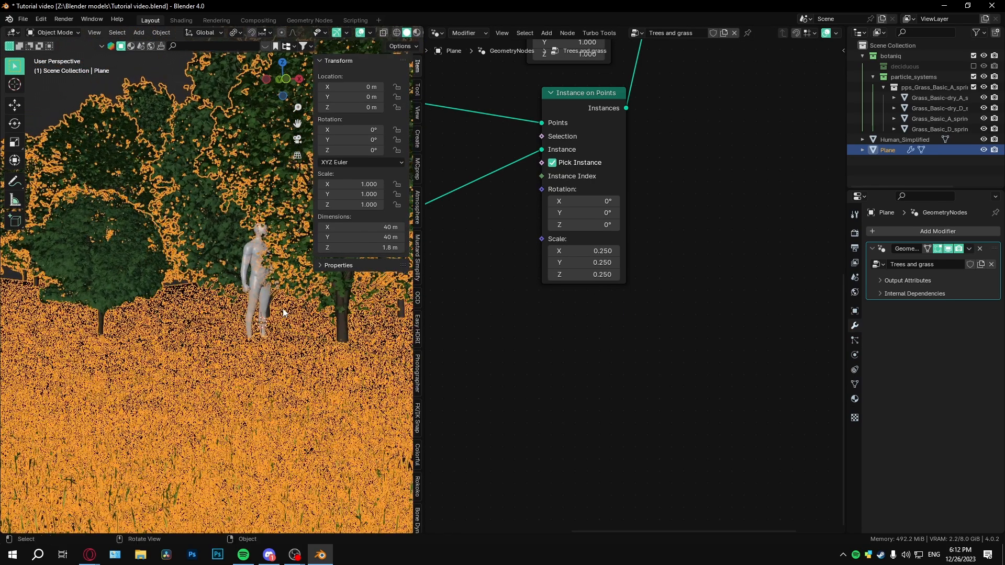
scroll(575, 243, up, 3)
drag(584, 239, 580, 235)
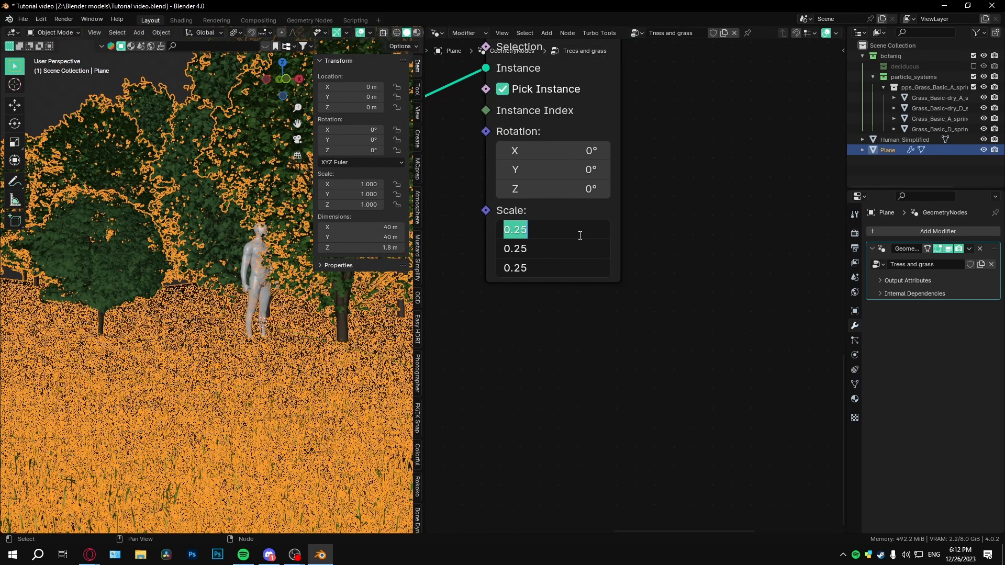
key(Return)
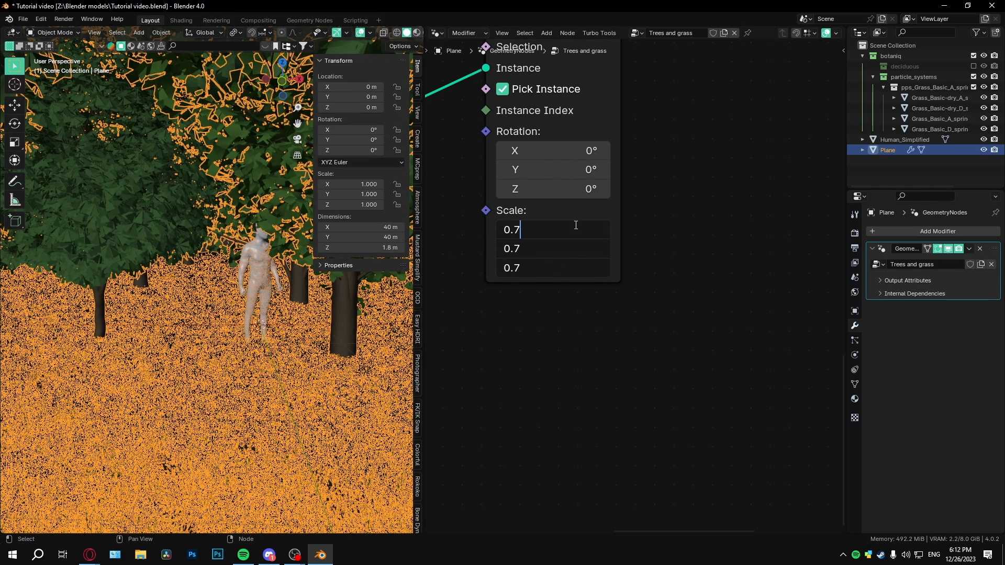
key(Return)
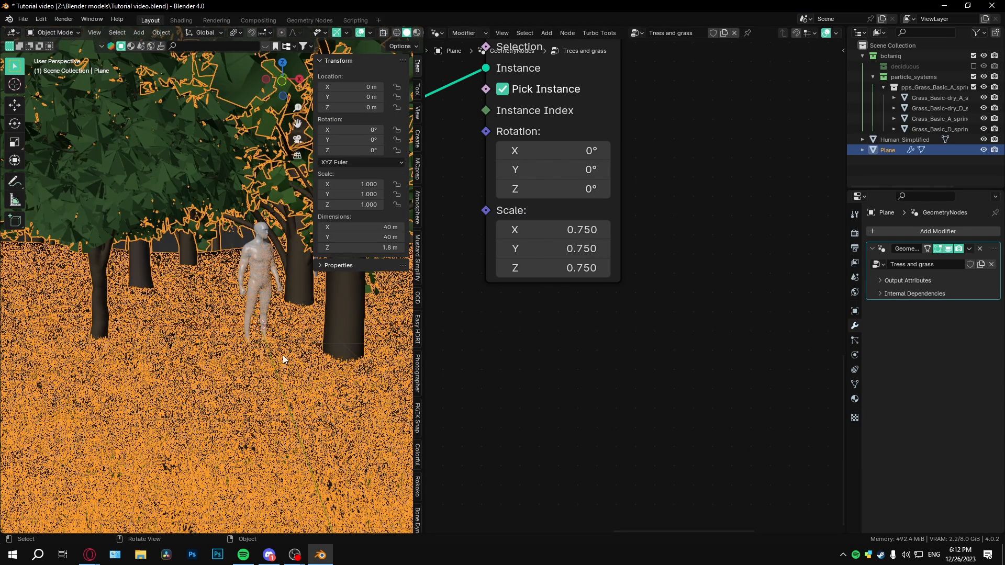
Turn off the 3D viewport overlays and compare the trees with the human figure
click(360, 32)
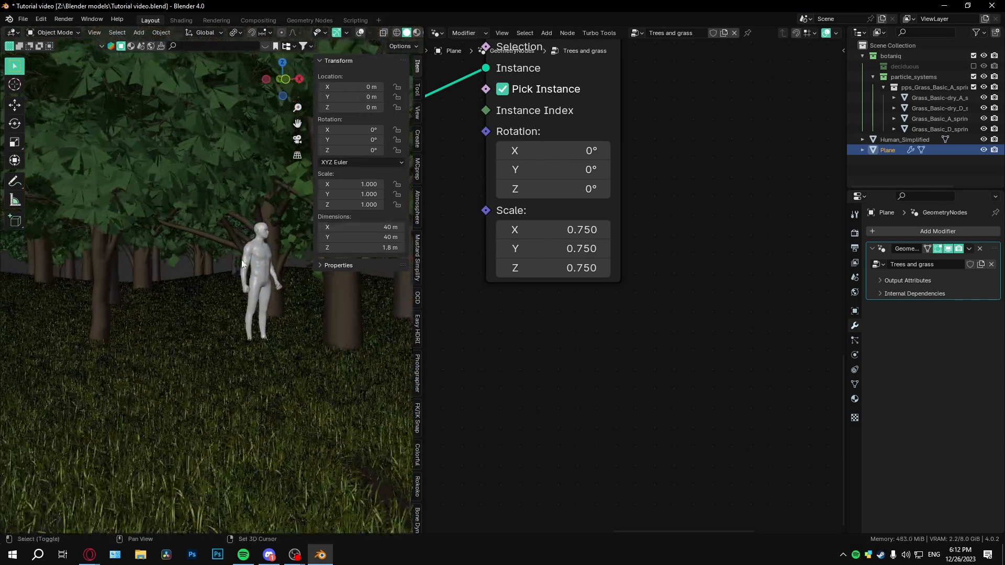
shift+middle_drag(242, 264, 210, 271)
scroll(229, 244, up, 3)
scroll(210, 272, down, 2)
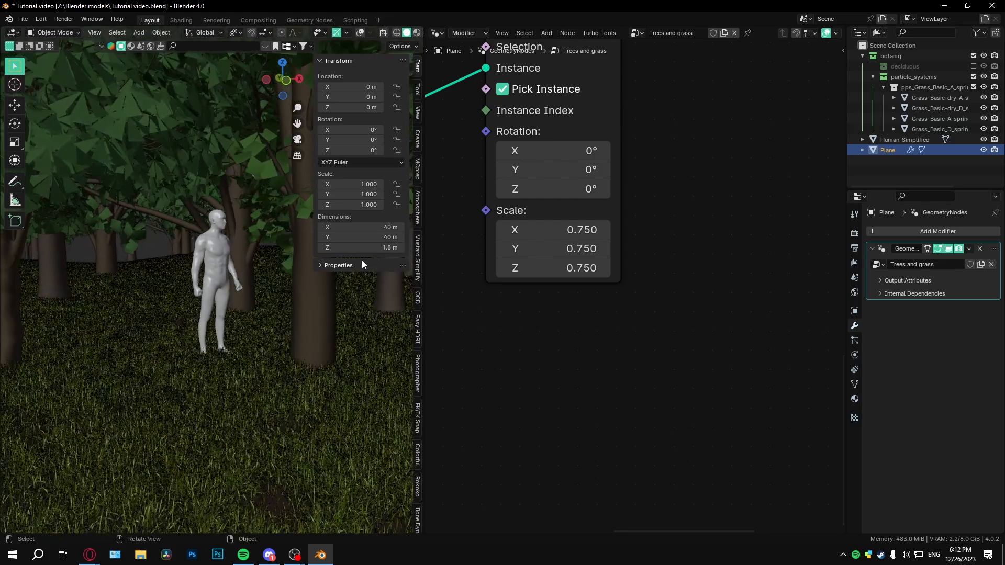
Add a Random Value node below and before the tree Instance on Points node
middle_drag(435, 250, 624, 324)
scroll(624, 323, down, 4)
key(shift+a)
click(590, 299)
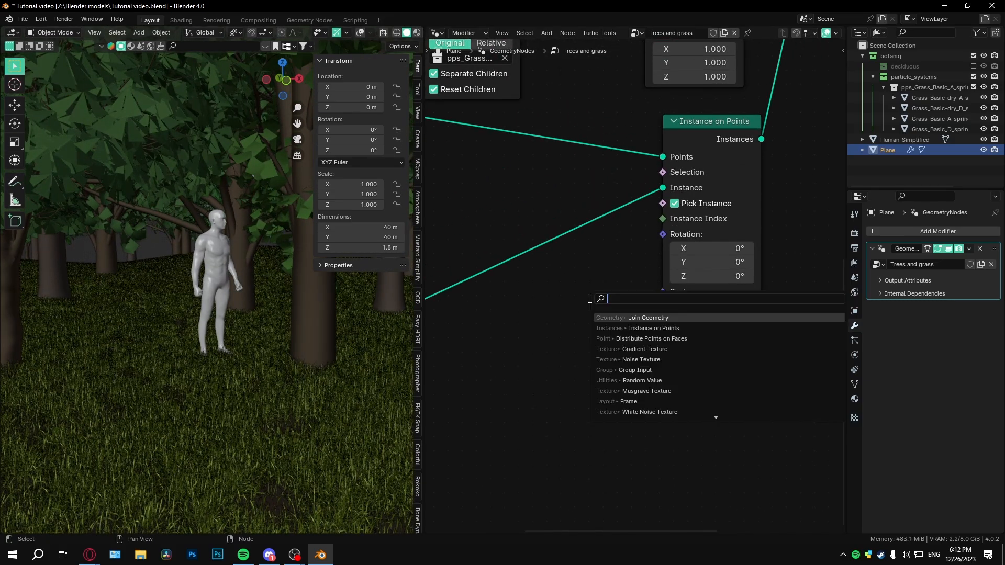
text(ran)
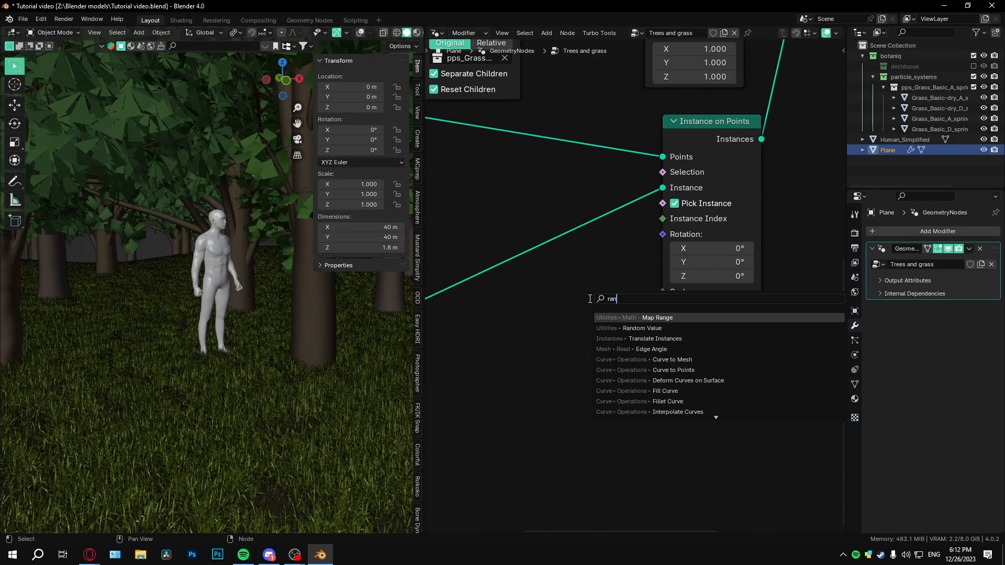
click(643, 328)
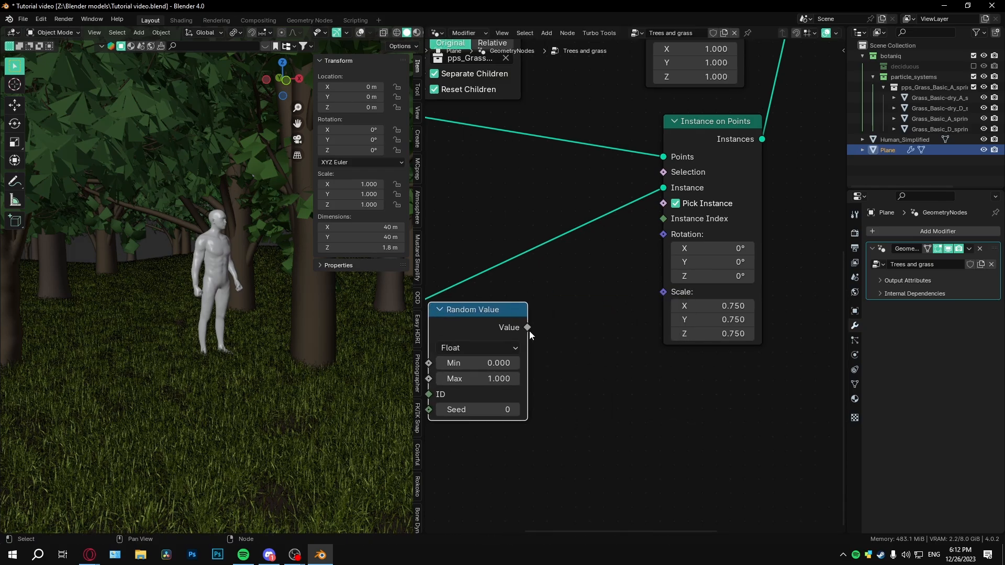
Set the Random Value minimum to 0.65 and connect its output to the tree Instance on Points Scale input
click(477, 369)
text(.)
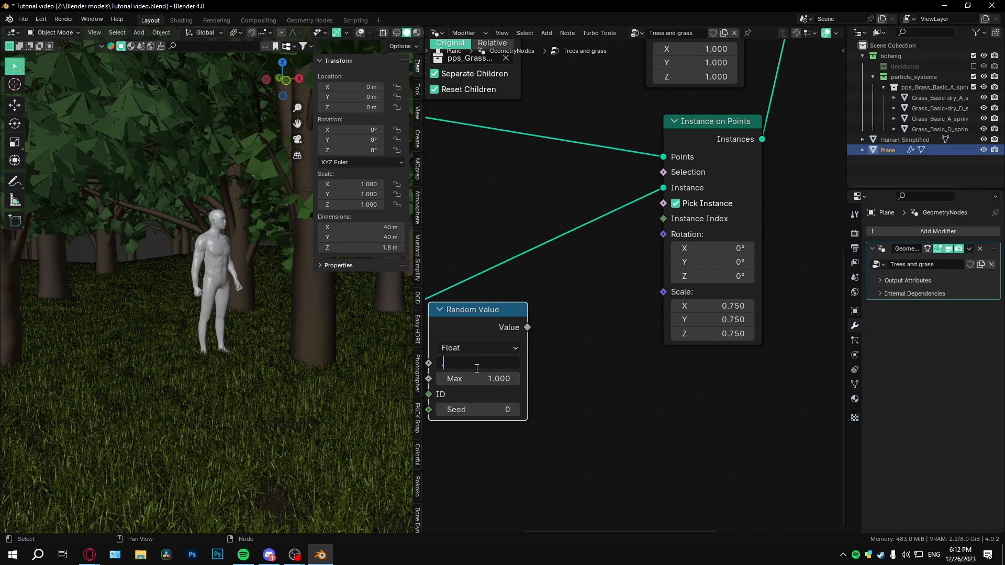
text(65)
key(Return)
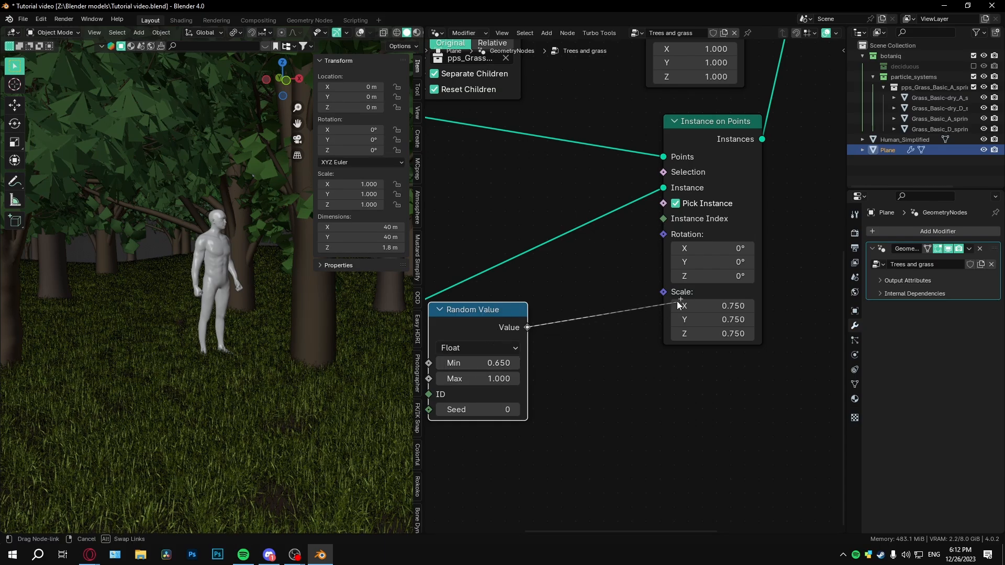
drag(678, 304, 679, 305)
Move the scale Random Value node closer to Instance on Points, and set its seed to 137 and maximum to 1.2
drag(473, 309, 529, 351)
drag(534, 450, 631, 450)
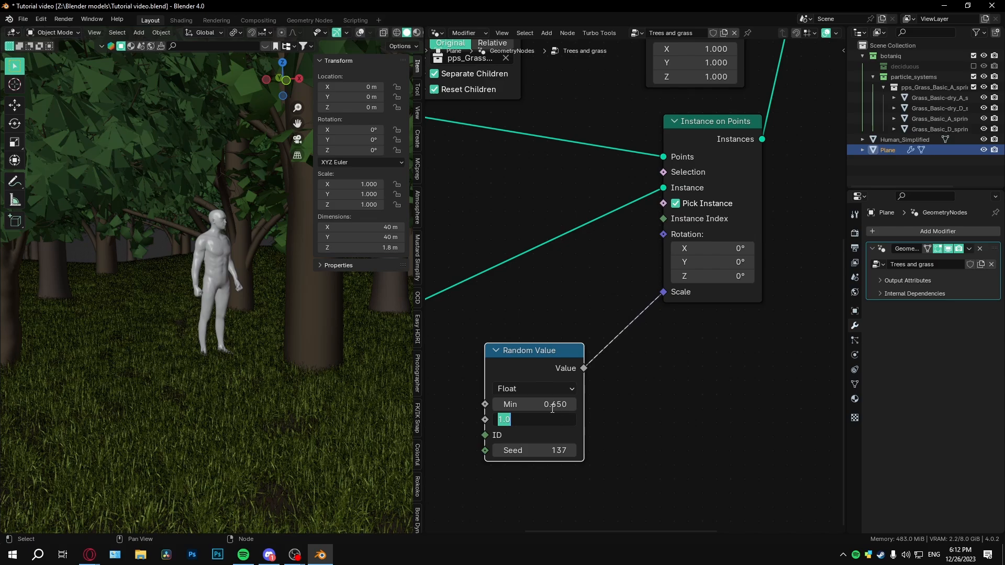
key(Return)
key(Return)
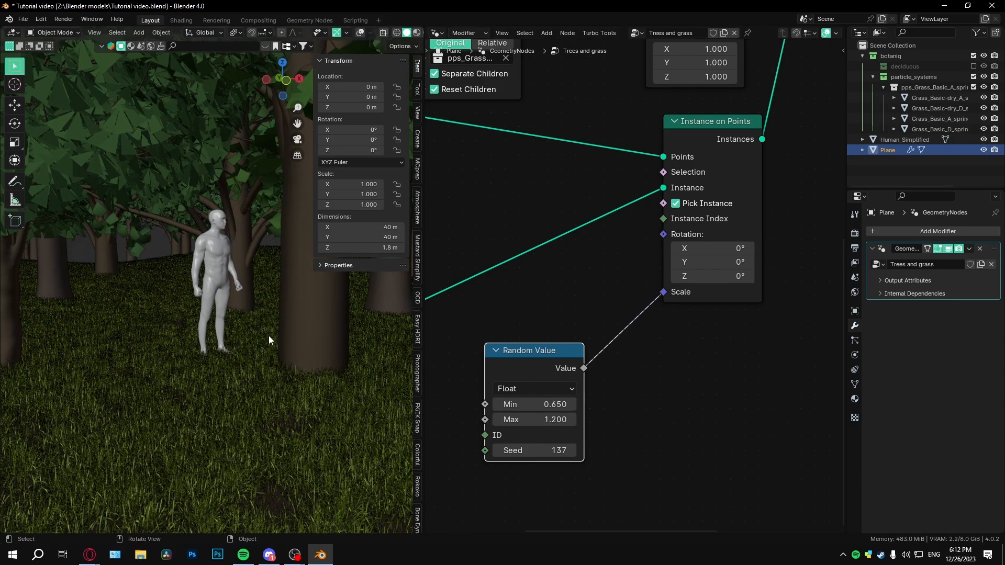
Move the scale Random Value node lower and place a duplicate of it above
scroll(306, 313, up, 2)
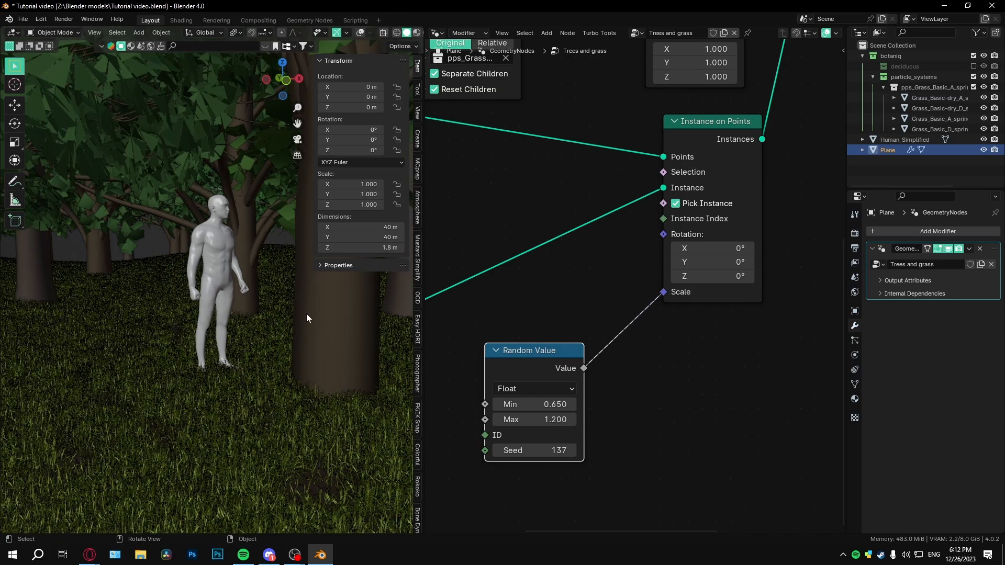
scroll(570, 351, down, 1)
drag(570, 351, 572, 463)
key(shift+d)
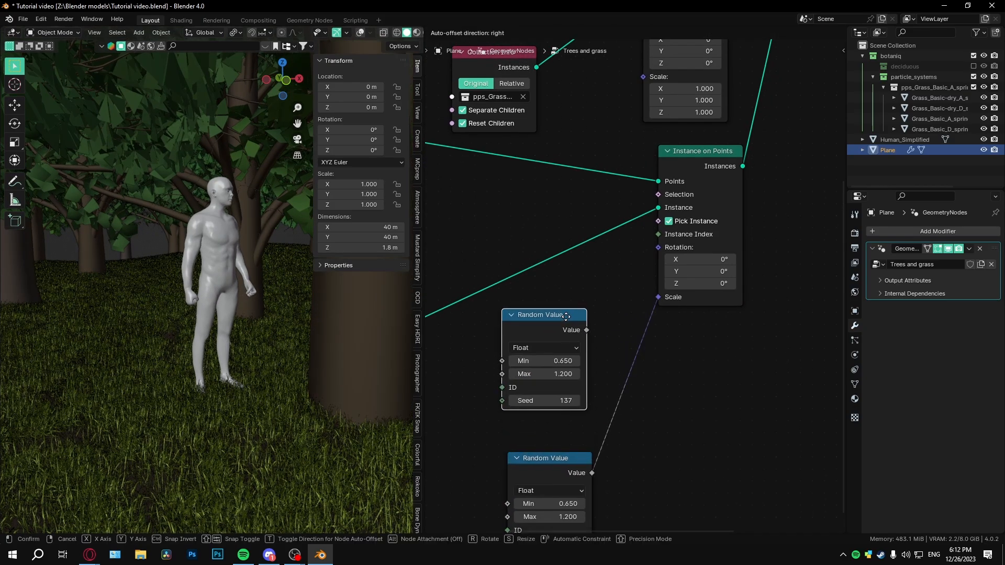
click(574, 317)
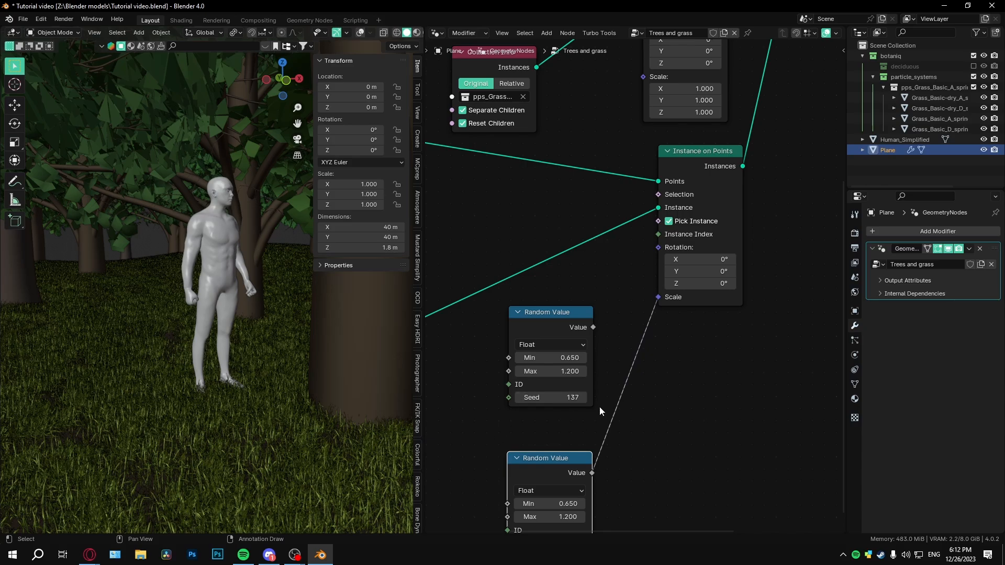
Switch the duplicated Random Value to Vector, connect it to the tree instances' Rotation, and check the trees from outside
click(532, 344)
click(532, 402)
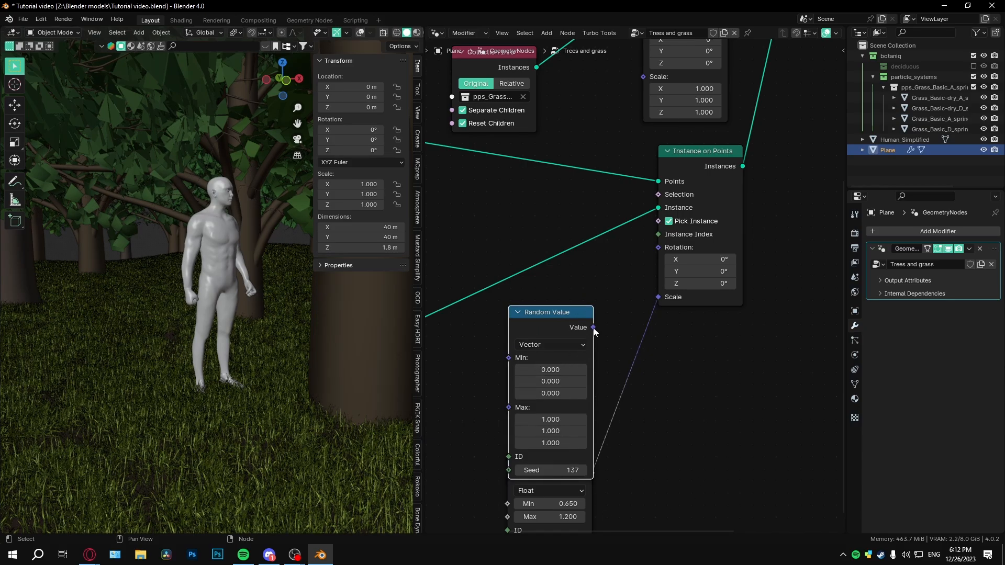
drag(661, 247, 658, 247)
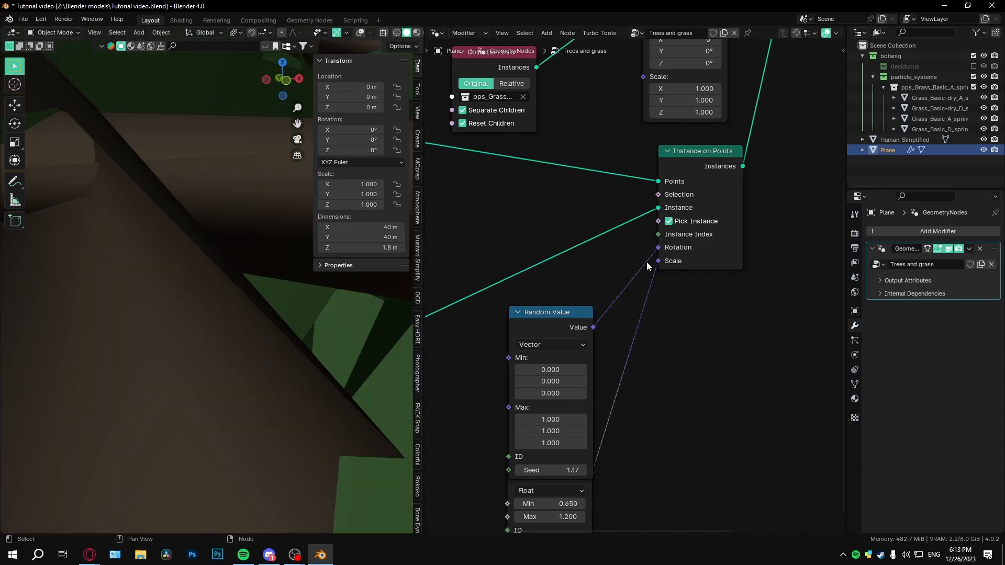
scroll(240, 317, down, 5)
middle_drag(239, 316, 403, 356)
scroll(213, 357, down, 8)
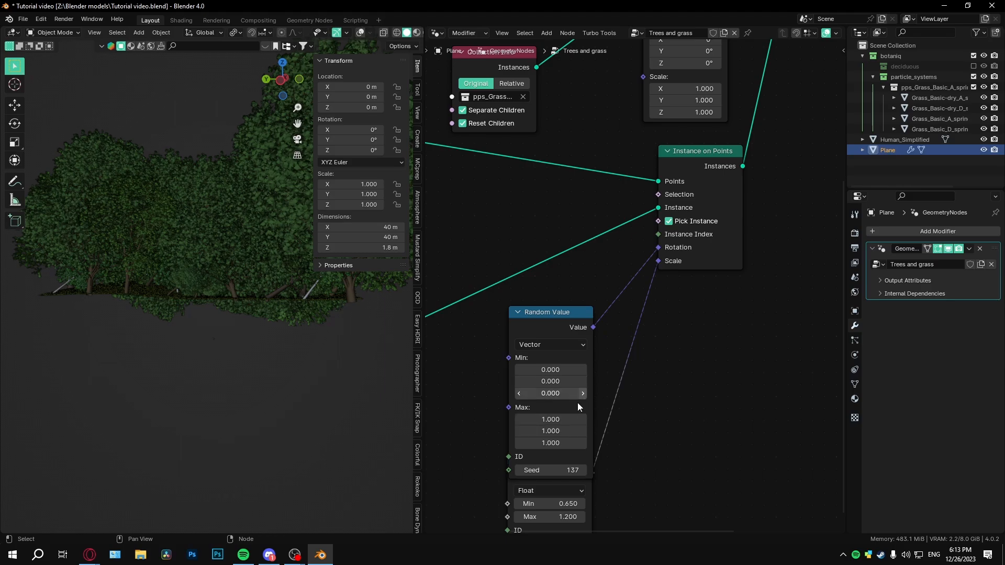
Set the rotation Random Value's maximum X and Y to 0 and move the node clear of the scale one
text(0)
key(Return)
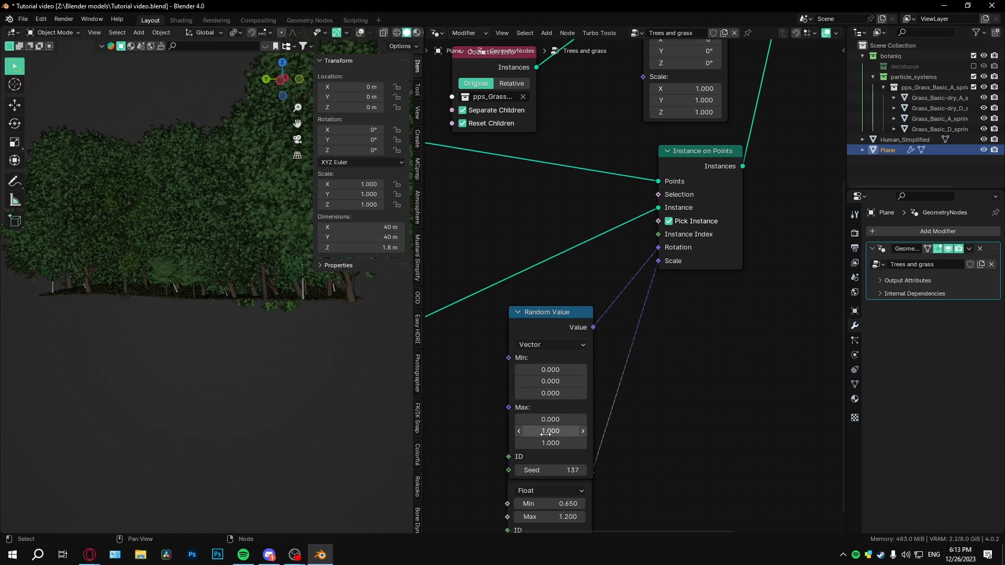
key(Return)
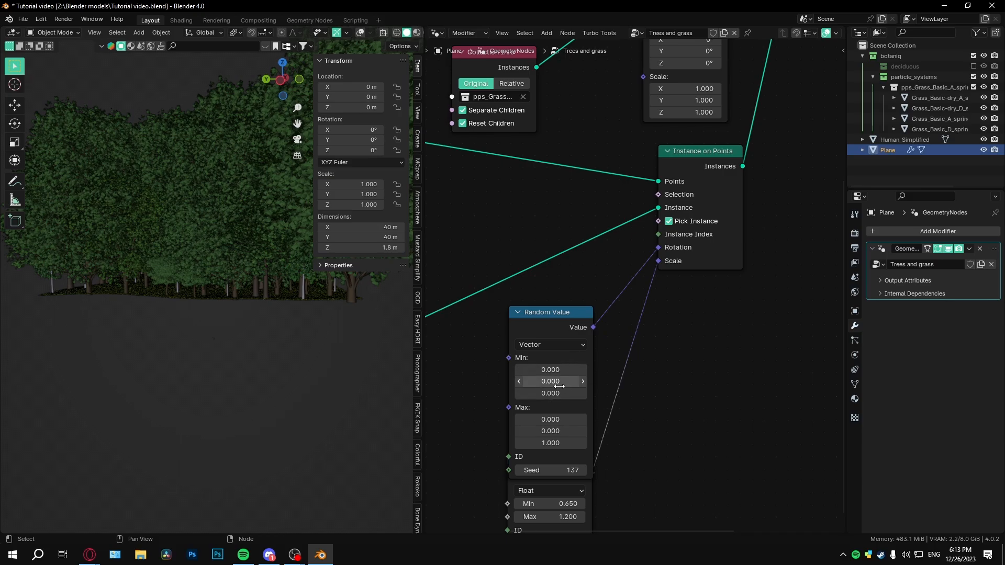
drag(559, 405, 594, 353)
scroll(642, 384, up, 3)
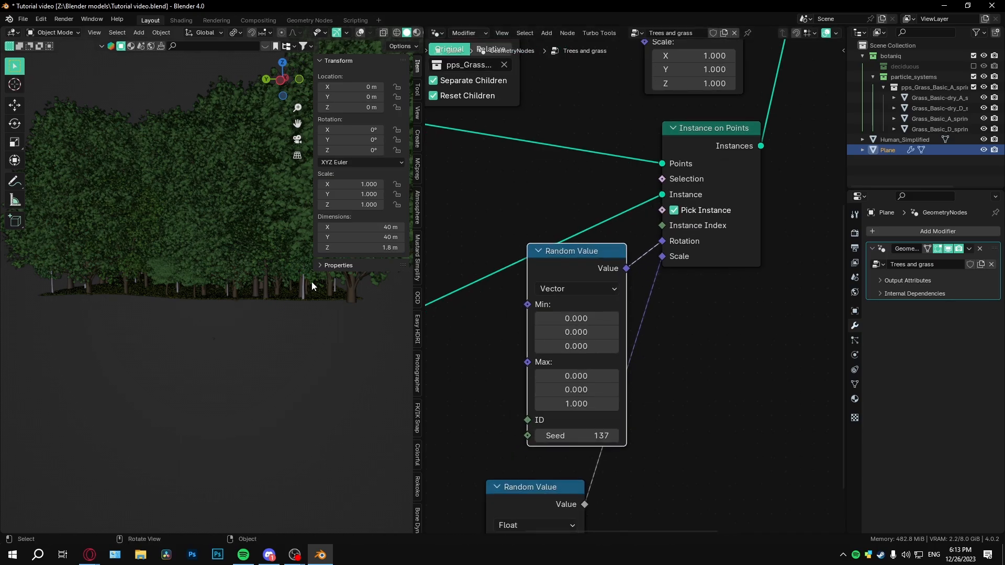
Set the rotation Random Value's seed to 295 and maximum Z to 75.2, and align the node above the scale Random Value
middle_drag(188, 341, 225, 268)
scroll(184, 272, up, 4)
scroll(225, 268, up, 4)
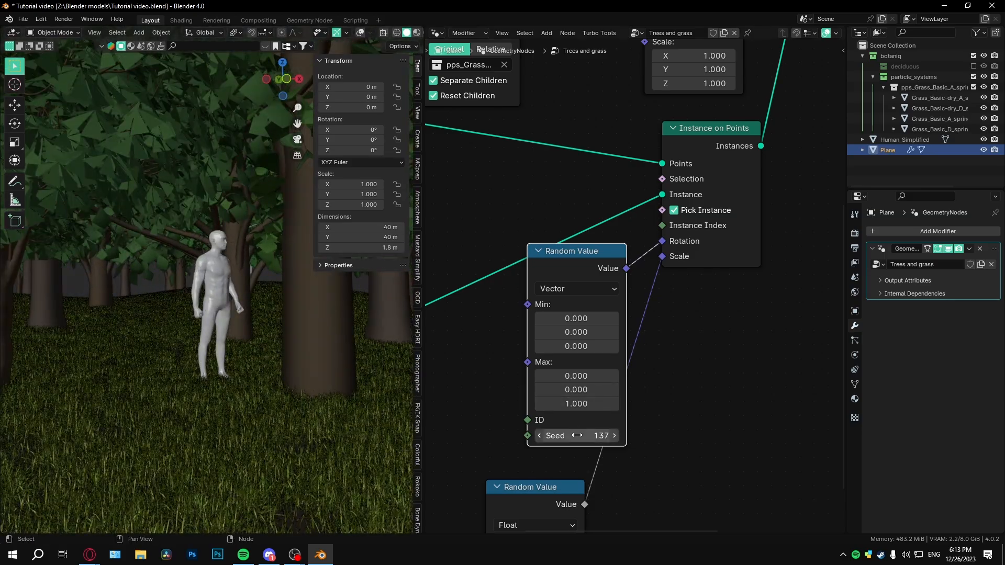
drag(577, 436, 602, 436)
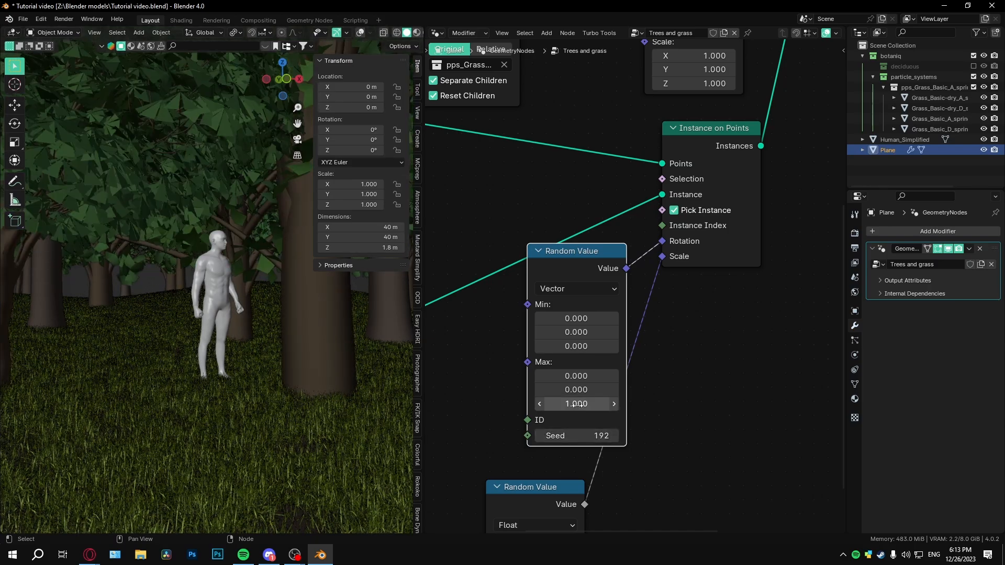
drag(576, 404, 576, 341)
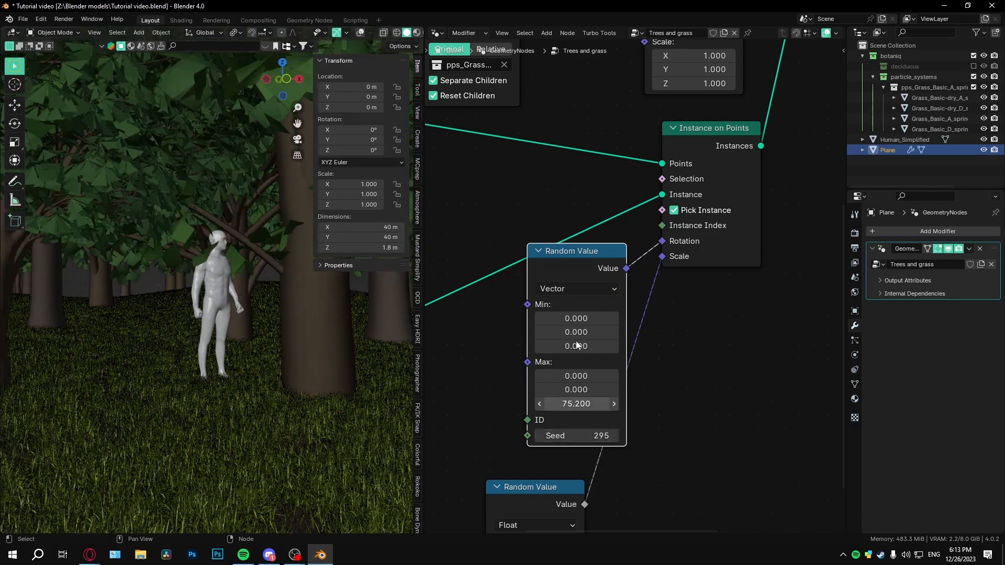
drag(546, 262, 468, 324)
scroll(557, 448, down, 2)
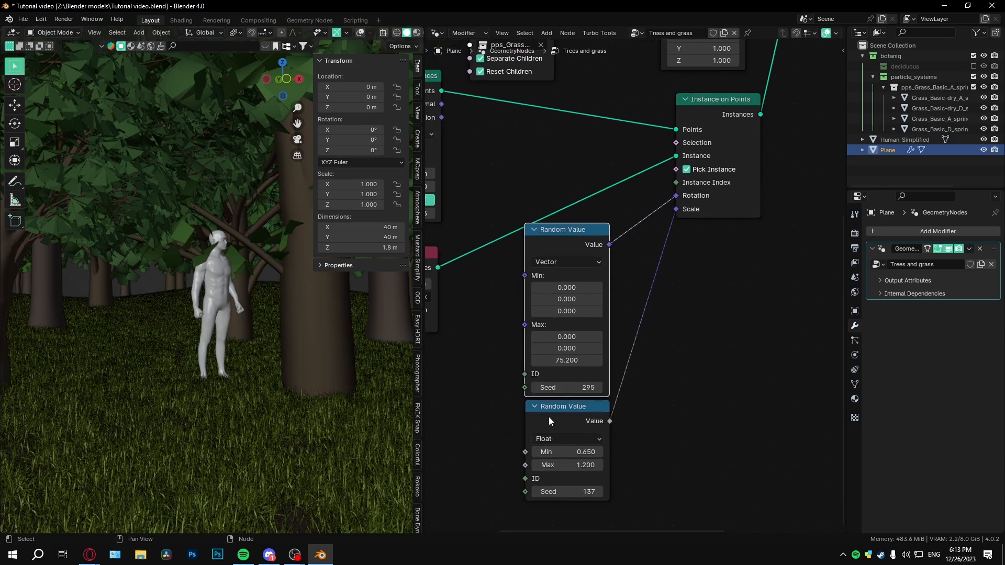
Set the rotation Random Value's maximum X and Y to 0.1
click(566, 349)
text(0.1)
key(Return)
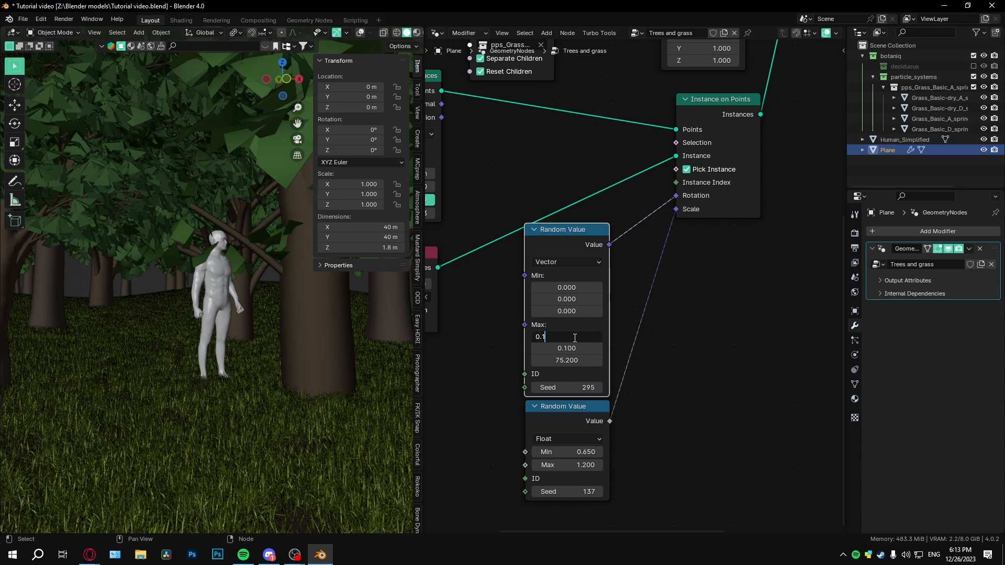
key(Return)
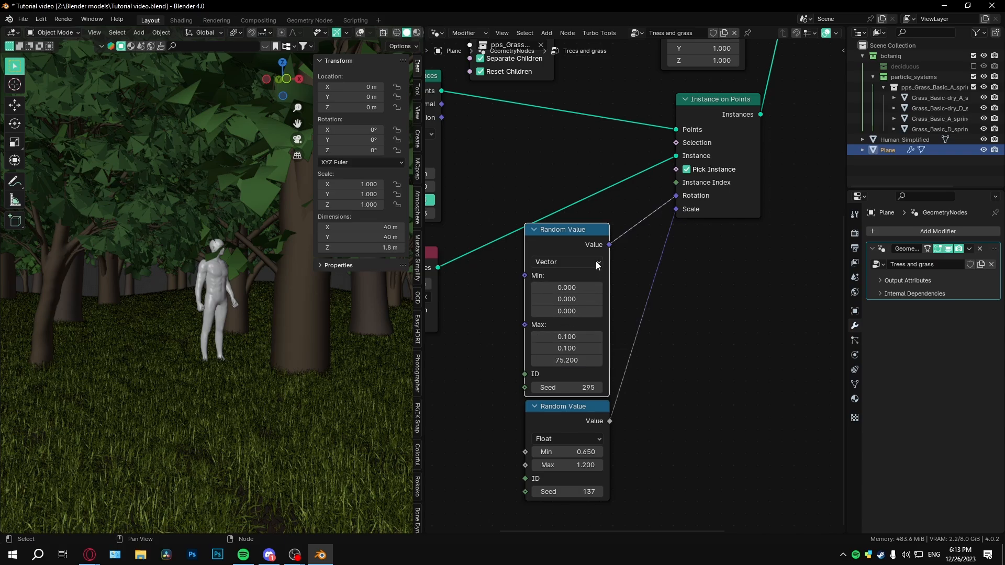
Set the rotation Random Value's minimum X and Y to -0.1
click(585, 287)
text(0.0)
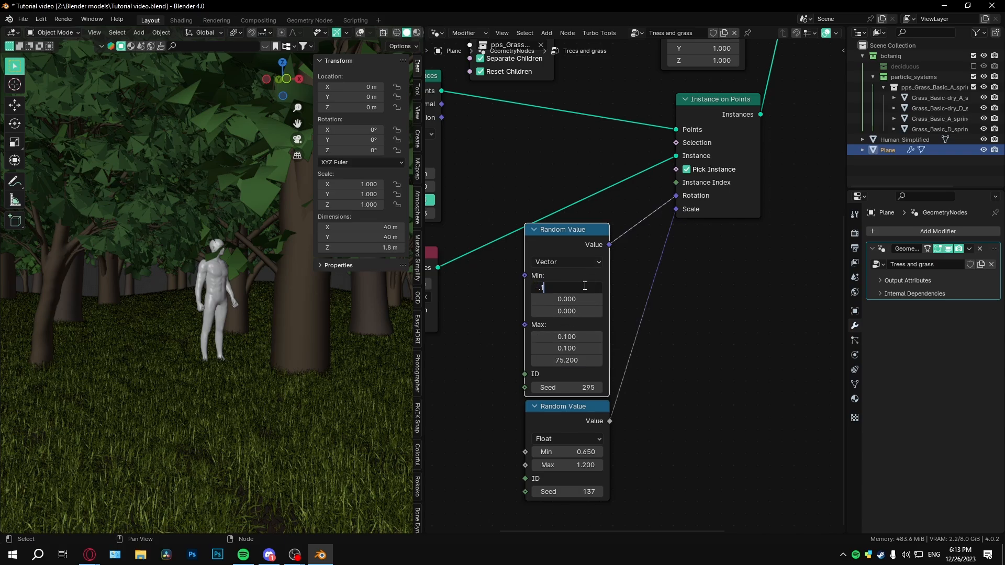
key(Return)
scroll(582, 287, up, 2)
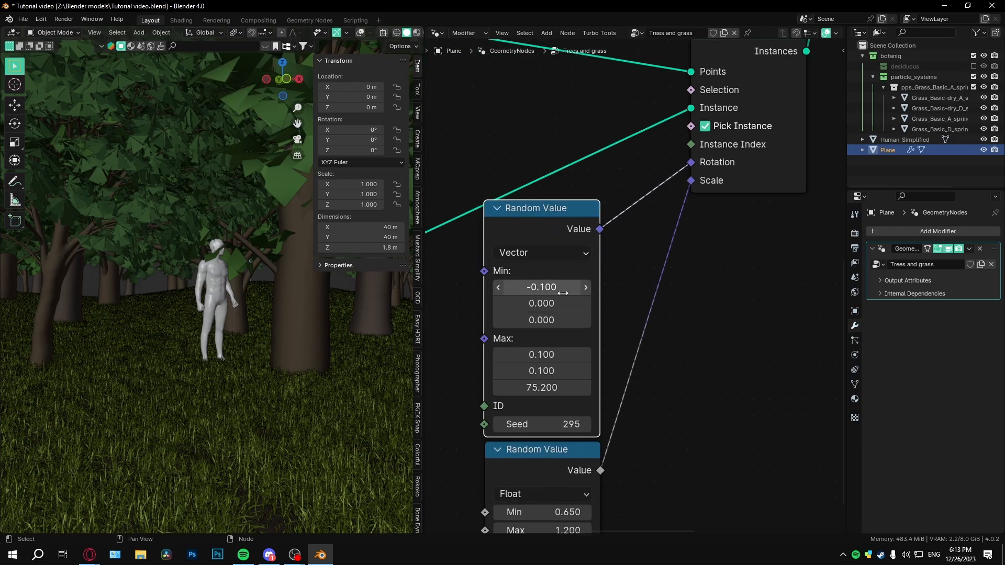
key(ctrl+v)
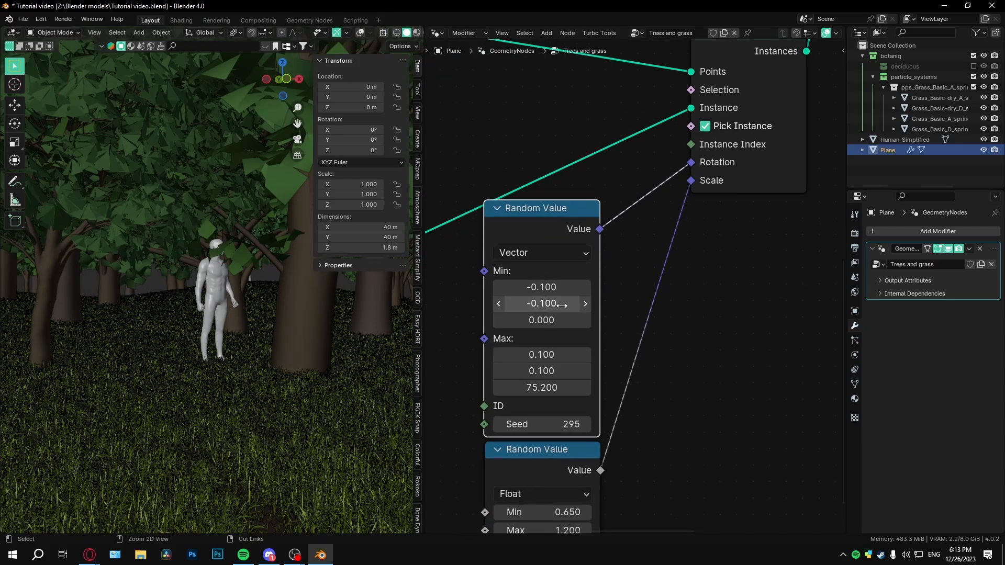
Set the rotation Random Value's minimum X to -0.05 and copy it to minimum Y and maximum X and Y
click(537, 294)
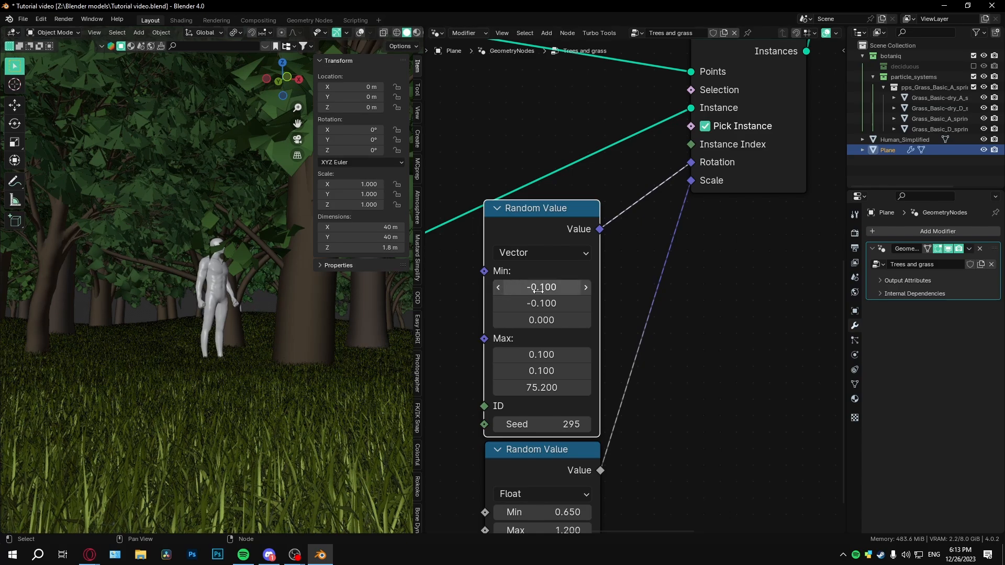
click(538, 293)
text(05)
key(Return)
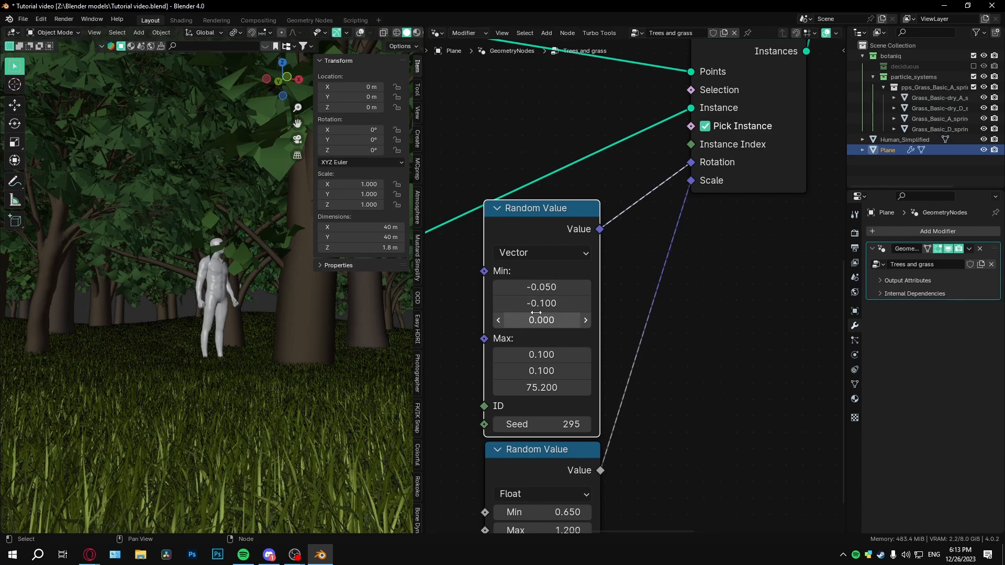
key(ctrl+c)
key(ctrl+v)
key(ctrl+v)
key(ctrl+v)
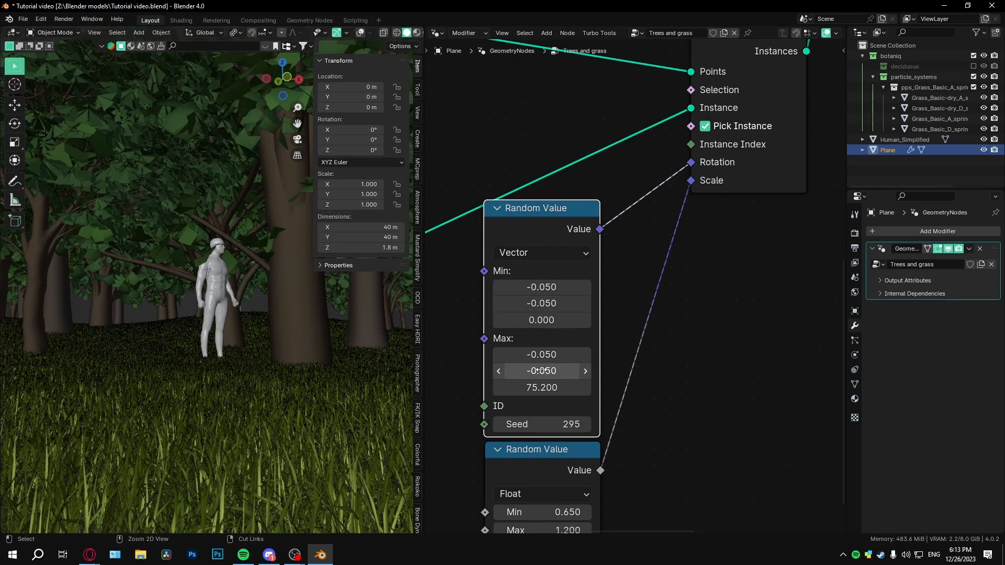
middle_drag(265, 365, 324, 366)
scroll(658, 241, down, 6)
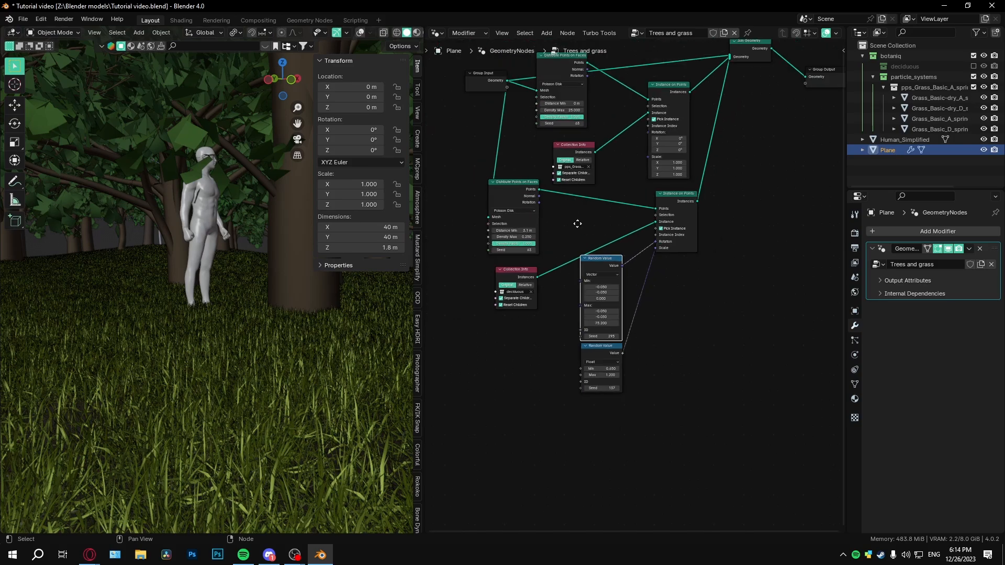
Enclose the grass Distribute Points on Faces, Collection Info and Instance on Points nodes in one frame
scroll(628, 281, up, 2)
ctrl+scroll(476, 198, right, 5)
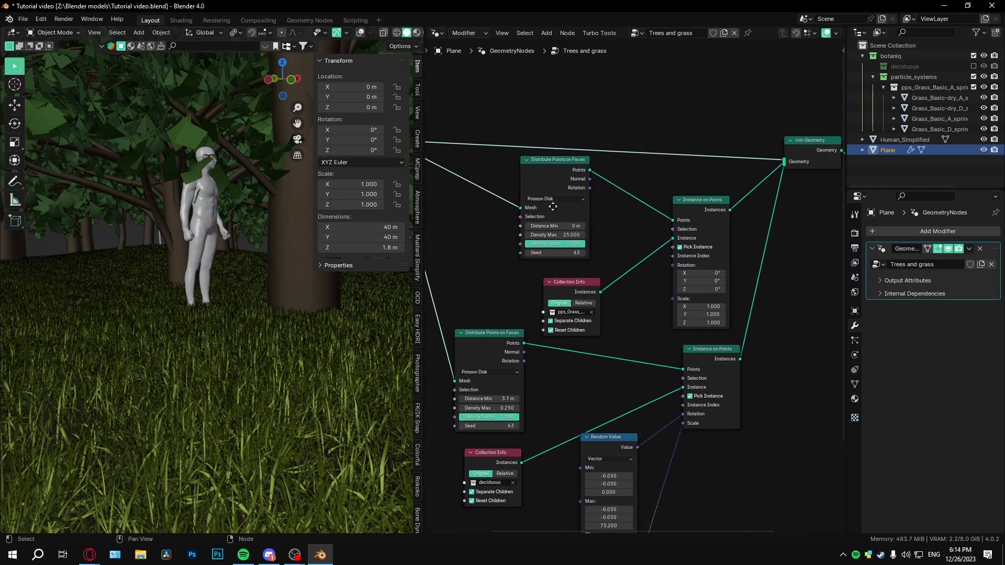
drag(488, 273, 474, 258)
key(shift+a)
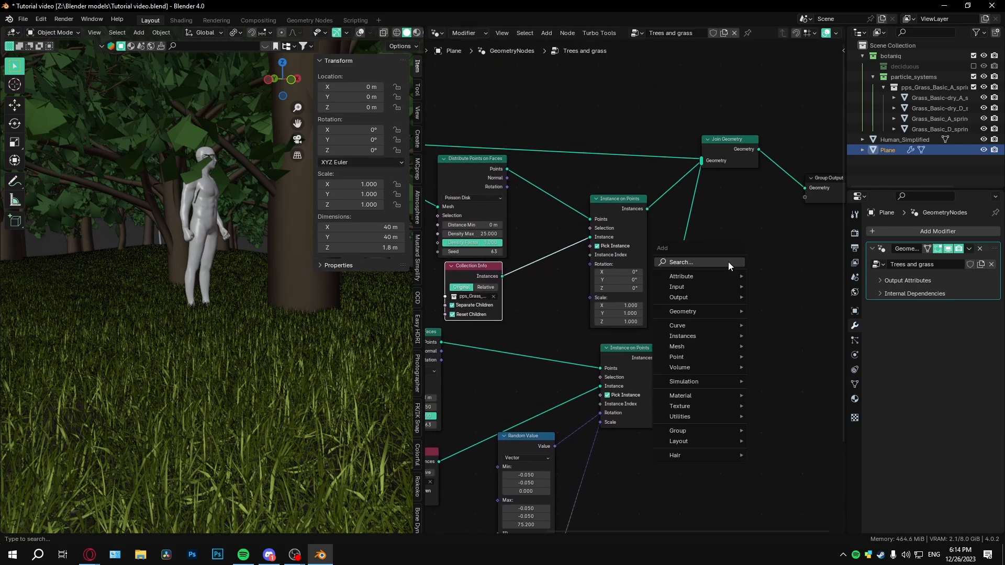
middle_drag(435, 186, 553, 208)
drag(489, 175, 768, 325)
key(ctrl+j)
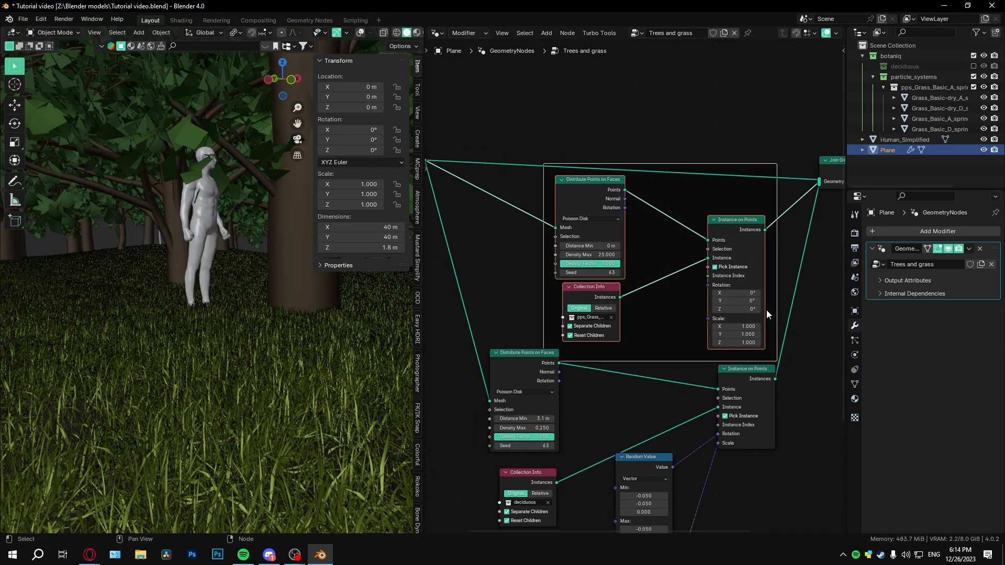
Name and label the frame around the grass nodes Grass
drag(696, 193, 637, 168)
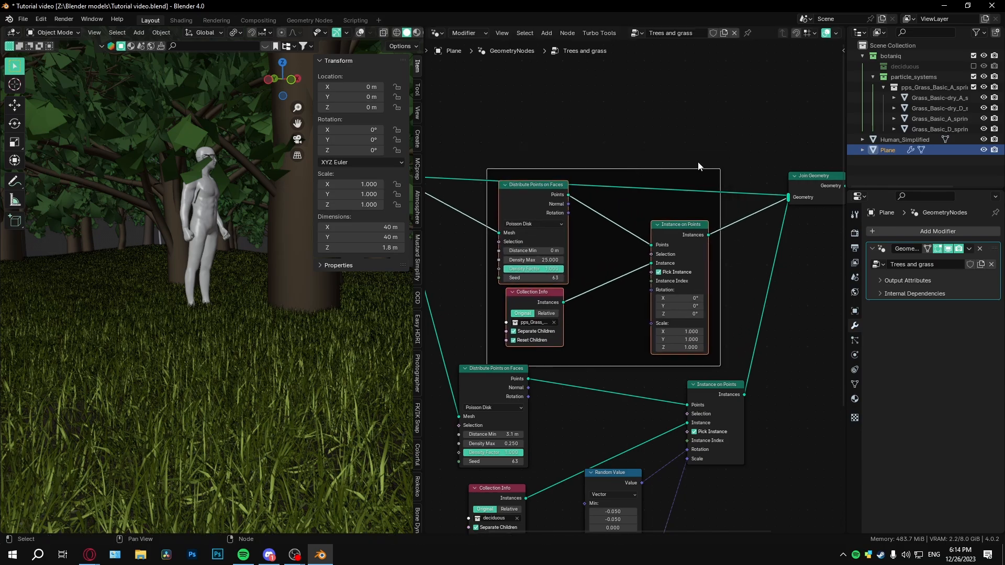
key(n)
click(840, 54)
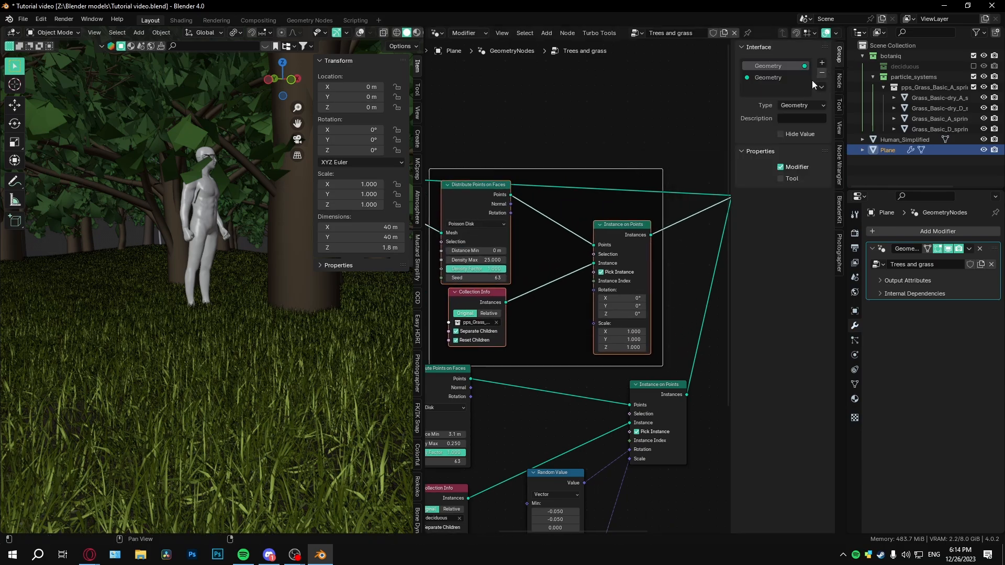
drag(845, 74, 841, 76)
click(835, 86)
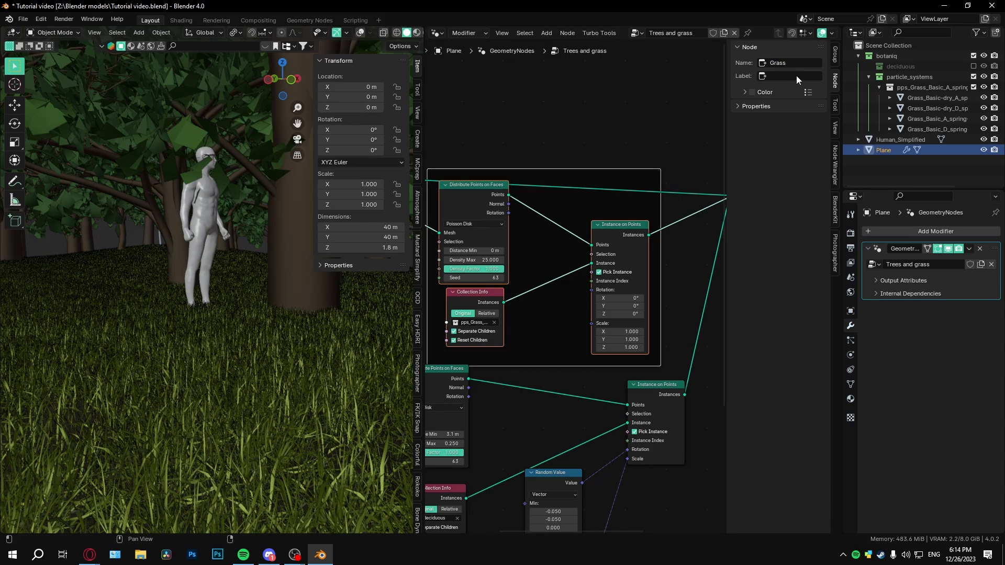
key(ctrl+v)
Give the Grass frame a custom green colour with hue 0.330, saturation 0.753 and value 0.608
middle_drag(534, 205, 587, 202)
click(750, 93)
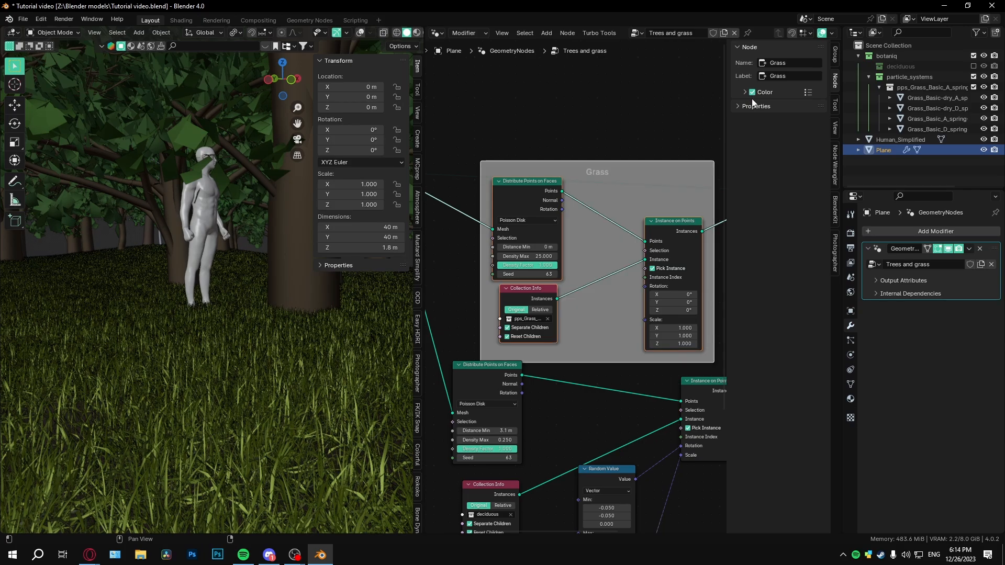
click(750, 95)
click(772, 110)
drag(781, 157, 810, 140)
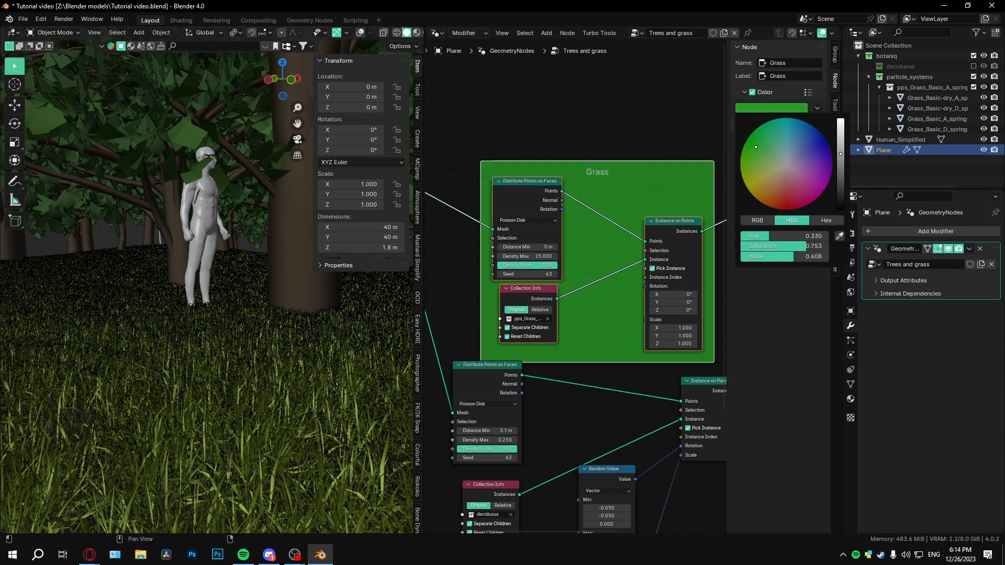
Select all five tree-scattering nodes, including both Random Value nodes, and move them down clear of the Grass frame
scroll(605, 317, down, 3)
middle_drag(605, 317, 547, 164)
click(461, 229)
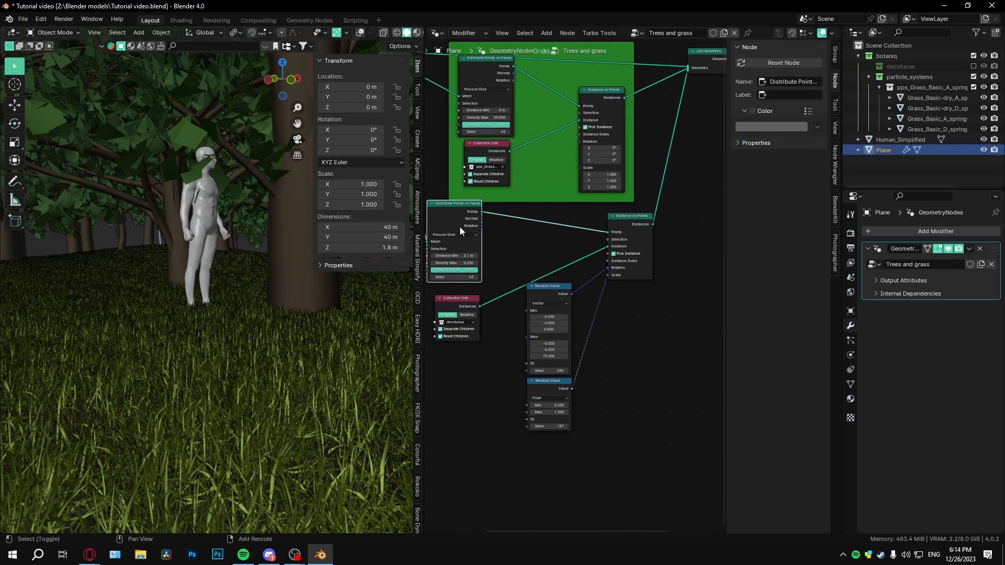
click(448, 314)
click(454, 198)
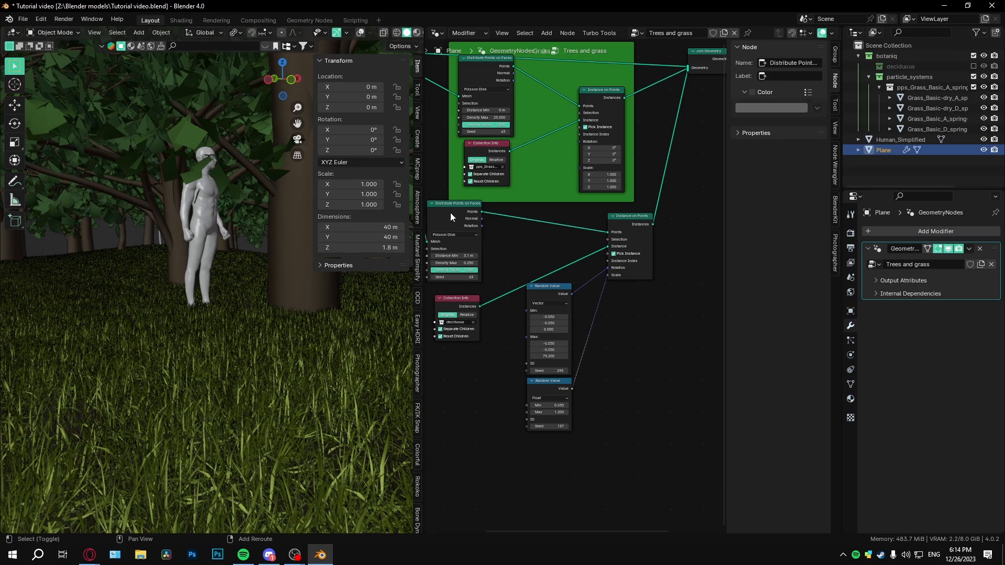
click(457, 227)
shift+click(454, 299)
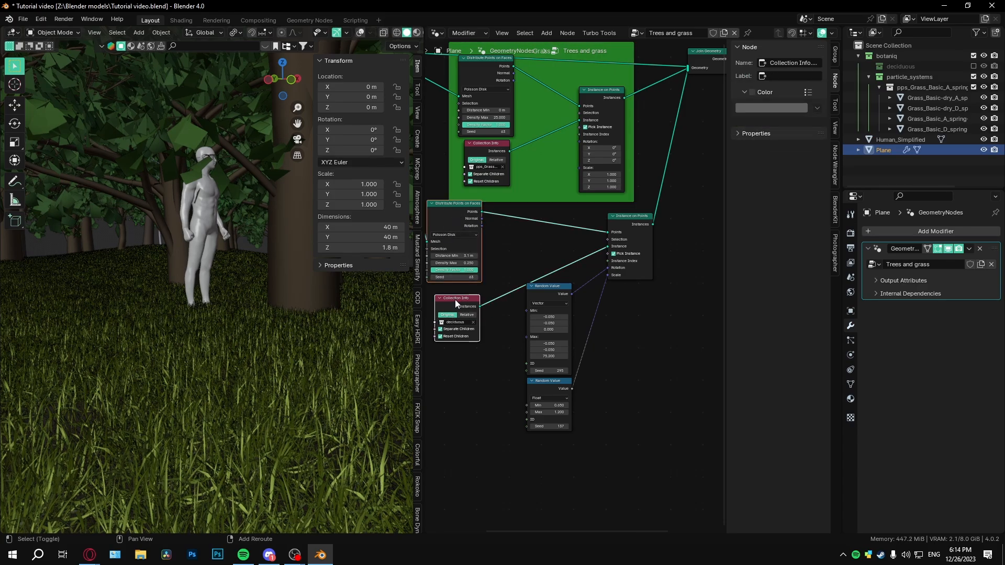
shift+click(555, 293)
shift+click(642, 226)
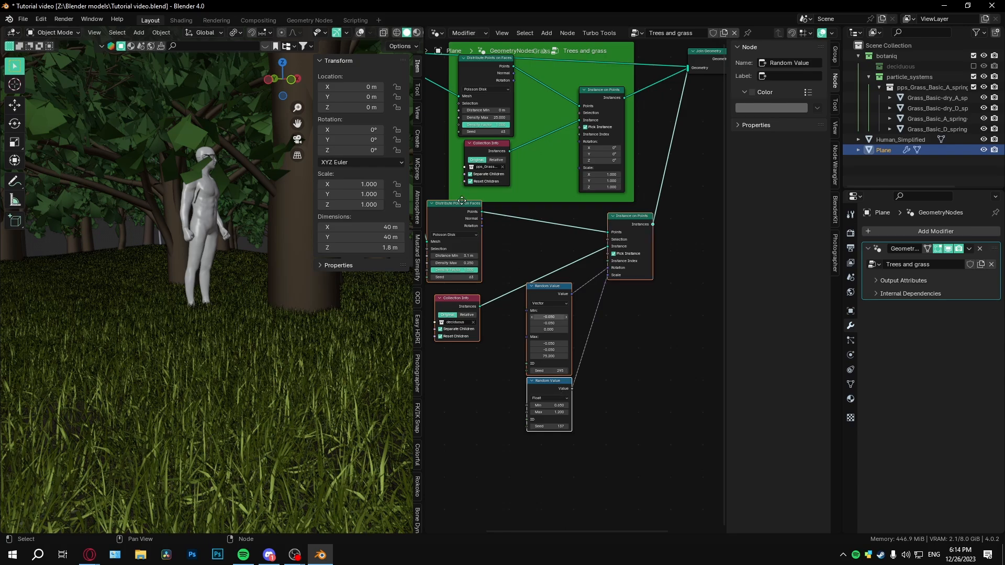
drag(462, 201, 496, 272)
scroll(552, 266, down, 2)
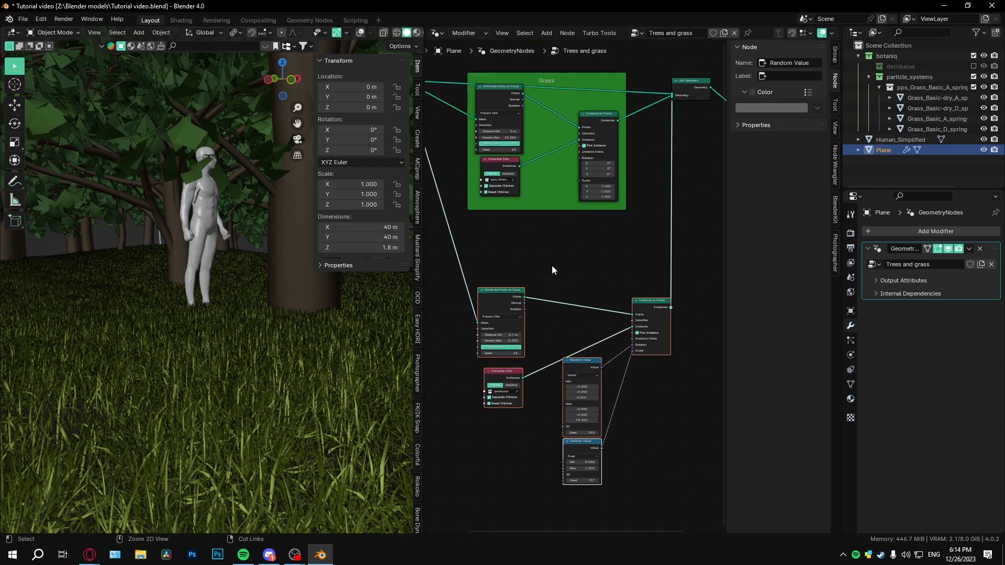
Enclose the selected tree nodes in a frame named Trees and labelled Tree
key(ctrl+j)
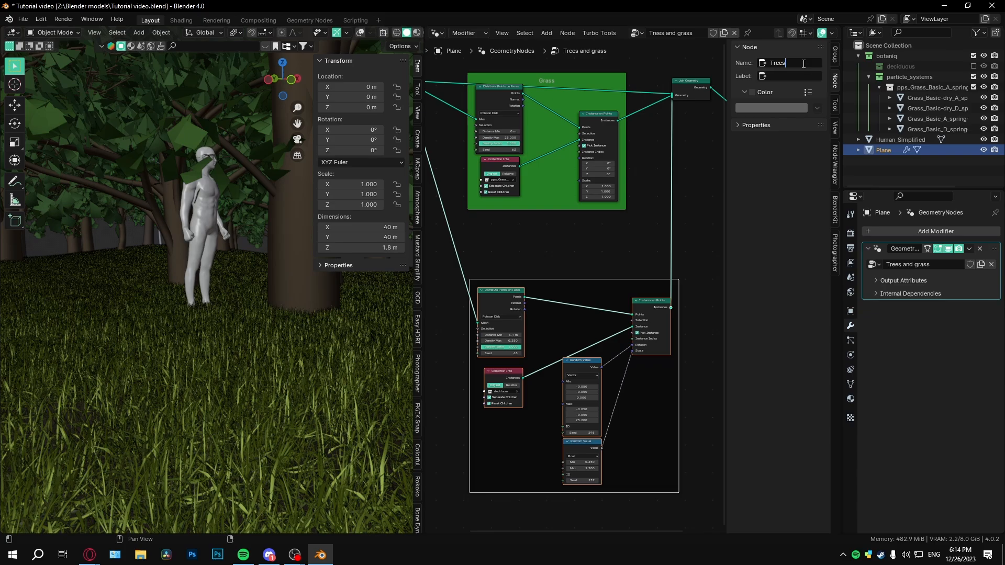
text(Tree)
key(Return)
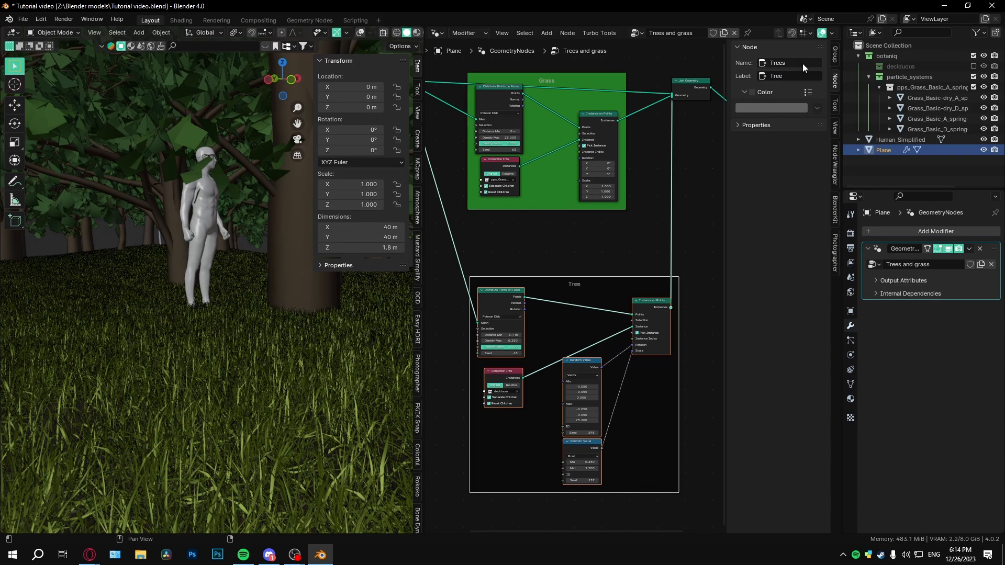
Give the Tree frame a custom dark brown colour with hue 0.045, saturation 0.770 and value 0.307
click(762, 92)
click(752, 92)
click(767, 108)
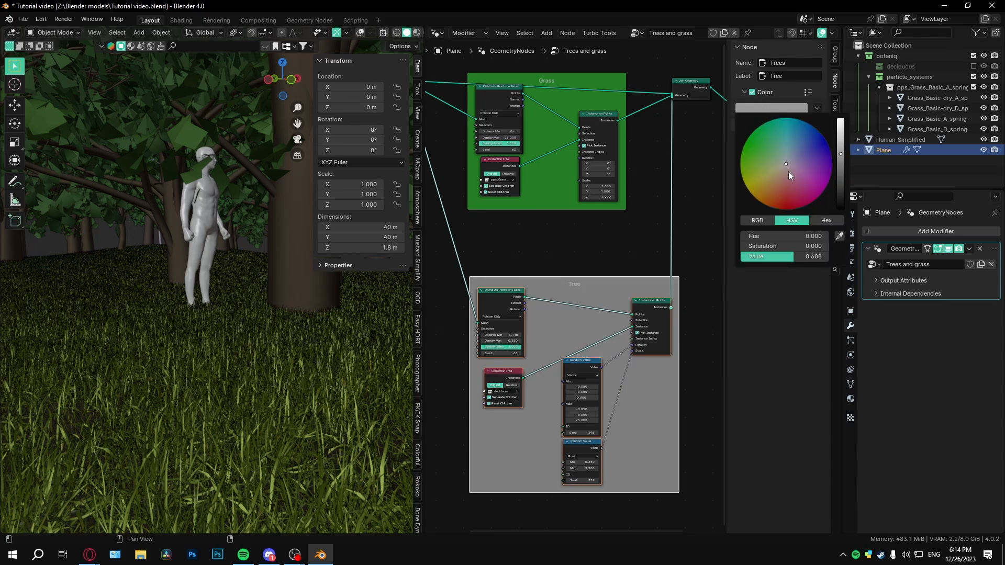
drag(788, 171, 778, 198)
drag(840, 156, 840, 178)
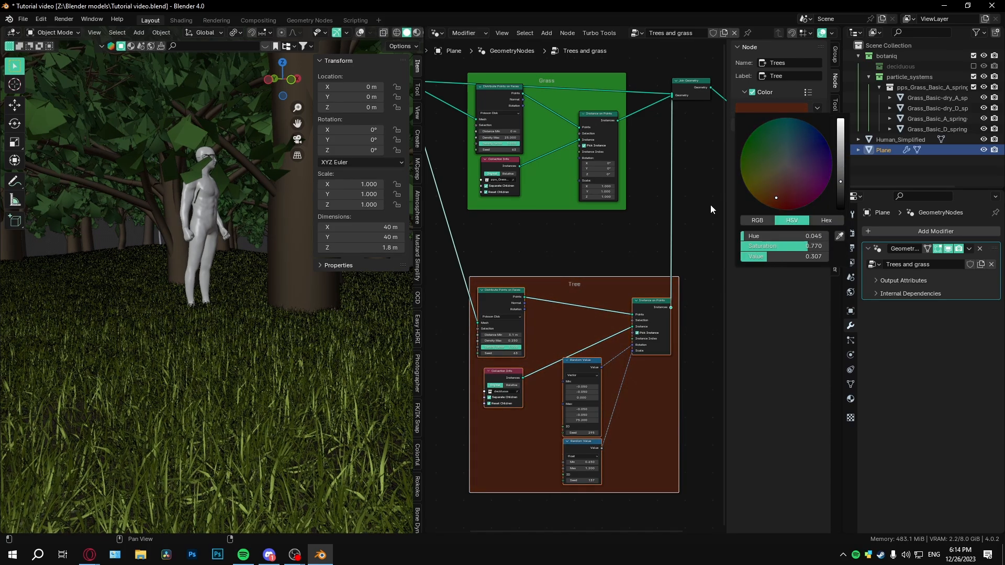
Duplicate the Tree frame's two Random Value nodes, detach the copies from that frame and place them in the Grass frame
scroll(559, 209, up, 3)
scroll(606, 345, down, 2)
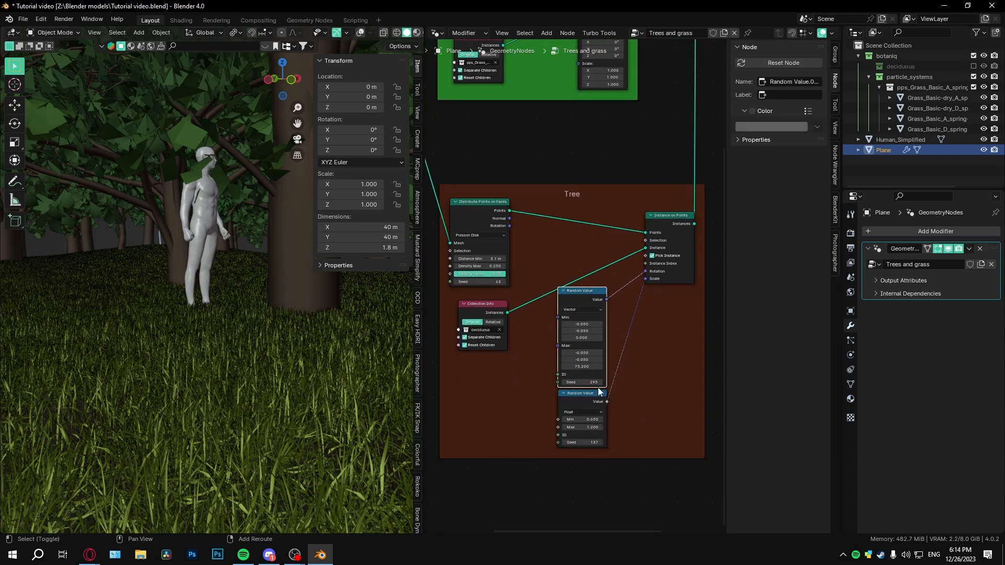
click(586, 398)
key(shift+d)
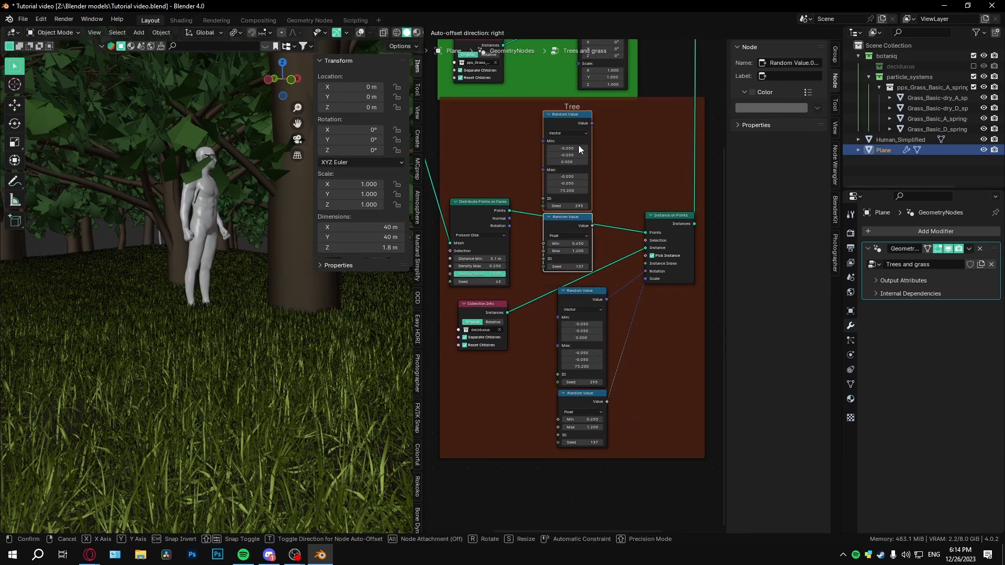
click(585, 146)
key(alt+p)
middle_drag(597, 168, 632, 301)
key(g)
click(592, 194)
scroll(631, 312, up, 1)
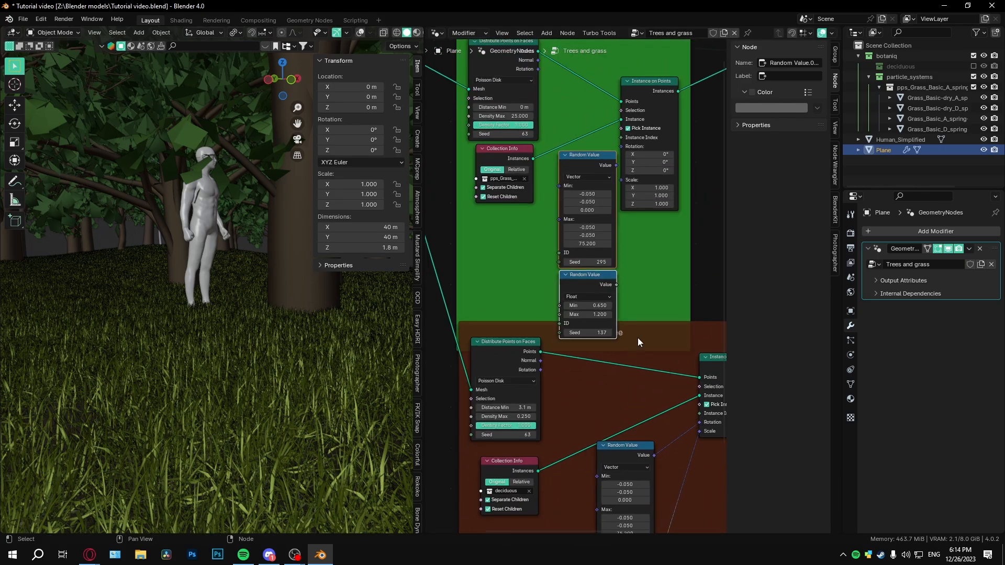
Move the Tree frame down off the Grass frame, and link the copied vector and float Random Values to the grass instances' Rotation and Scale
drag(639, 335, 633, 453)
scroll(610, 268, up, 2)
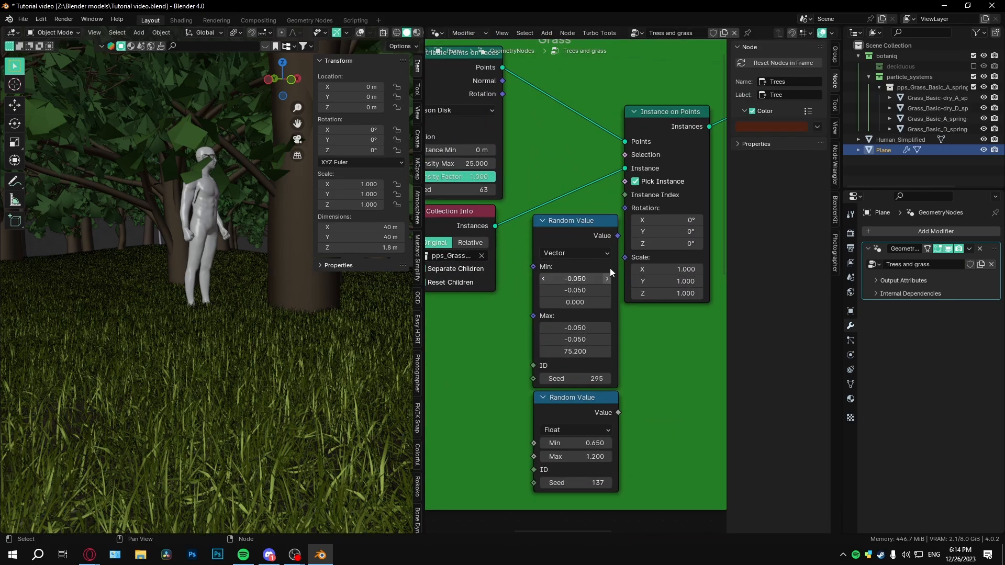
click(618, 238)
drag(618, 235, 627, 209)
drag(616, 412, 626, 222)
Reposition the Grass frame's two Random Value nodes further from Instance on Points, stacked with a gap between them
middle_drag(387, 419, 256, 417)
scroll(205, 393, up, 4)
middle_drag(205, 393, 255, 375)
middle_drag(607, 443, 606, 417)
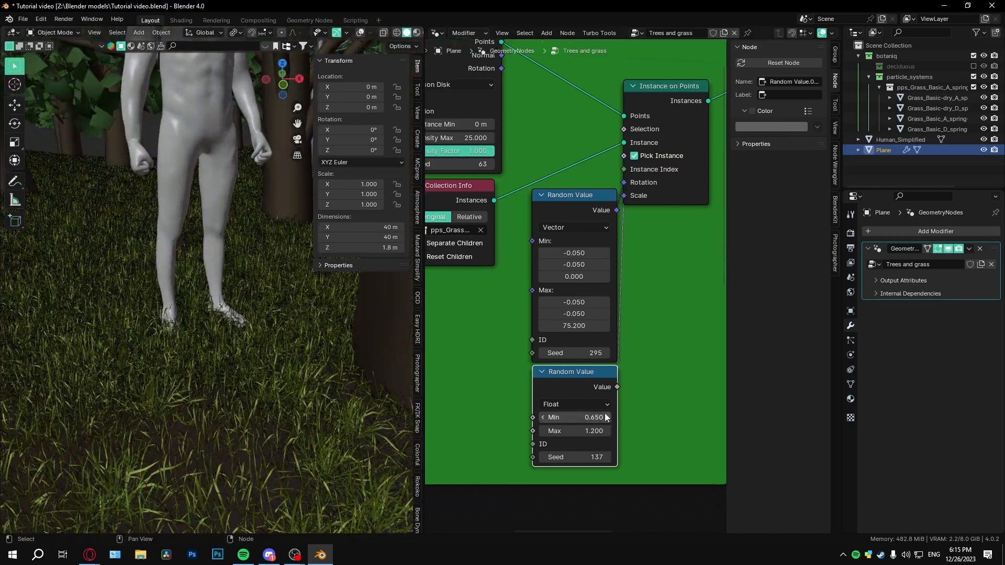
drag(585, 211, 554, 228)
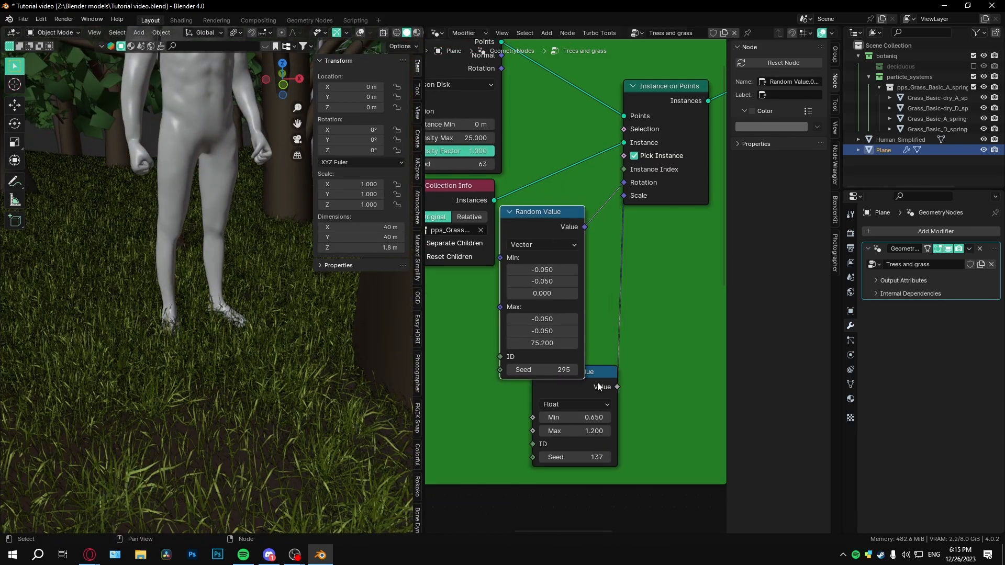
drag(570, 372, 543, 394)
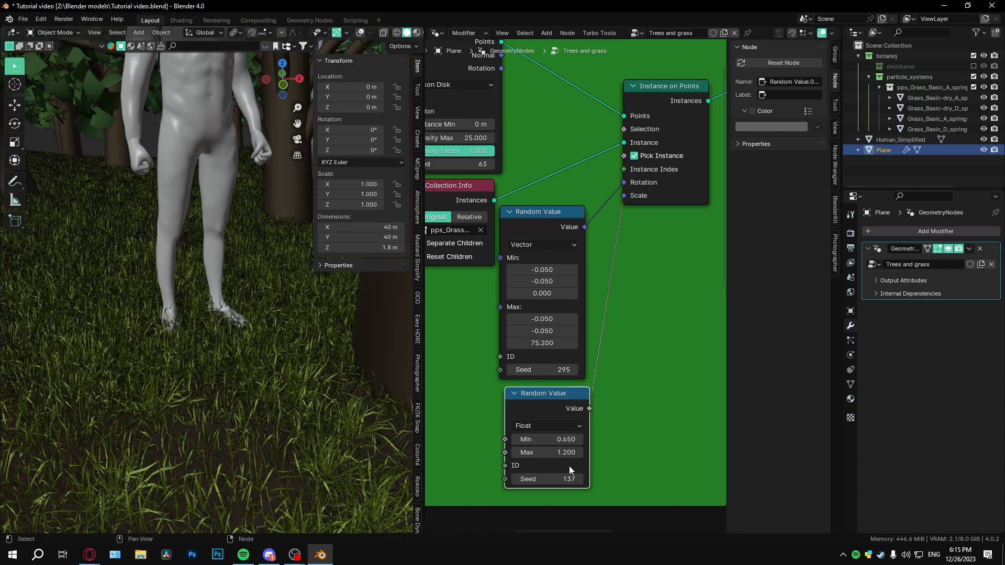
Set the grass scale Random Value's maximum to 2 and check the grass around the human figure
click(560, 452)
text(2)
key(Return)
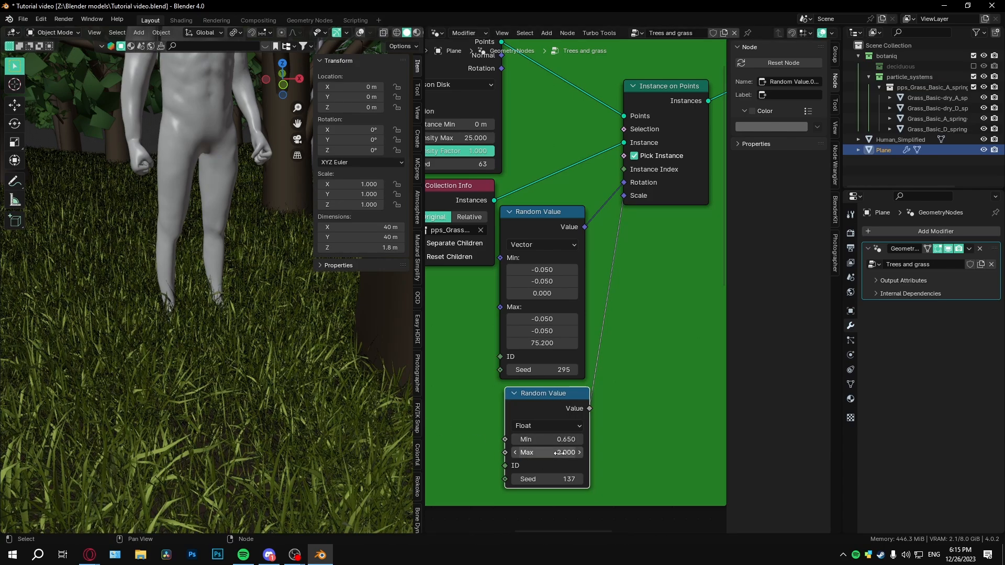
scroll(369, 355, down, 3)
middle_drag(368, 354, 373, 350)
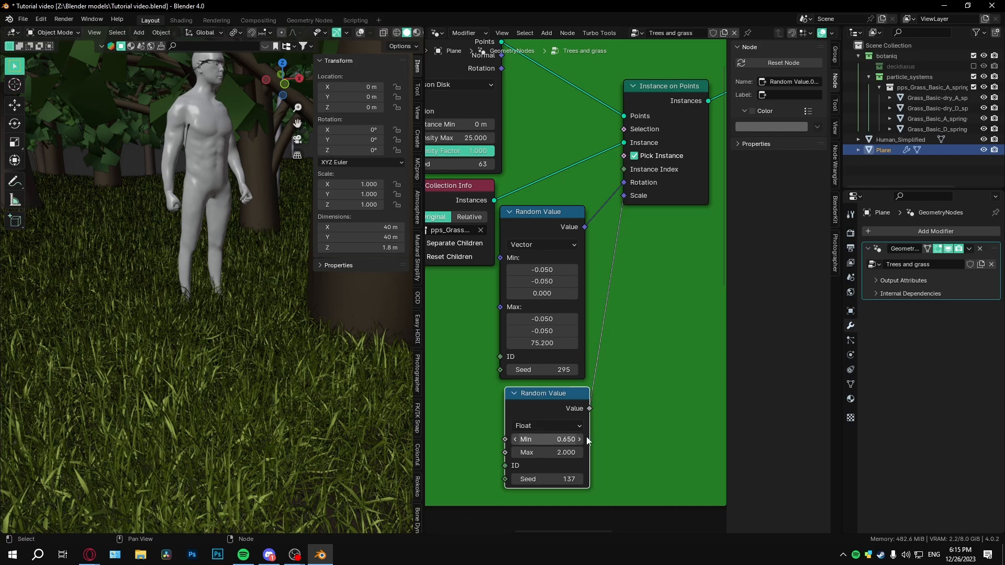
Set the grass scale Random Value's minimum to 0.8 and maximum to 1.5
scroll(206, 323, down, 4)
scroll(563, 423, up, 2)
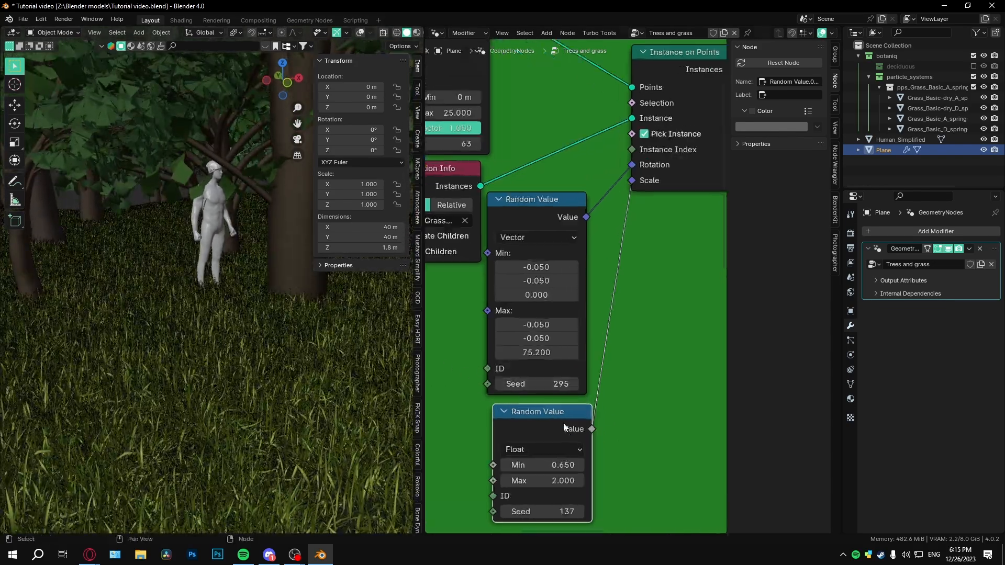
click(556, 465)
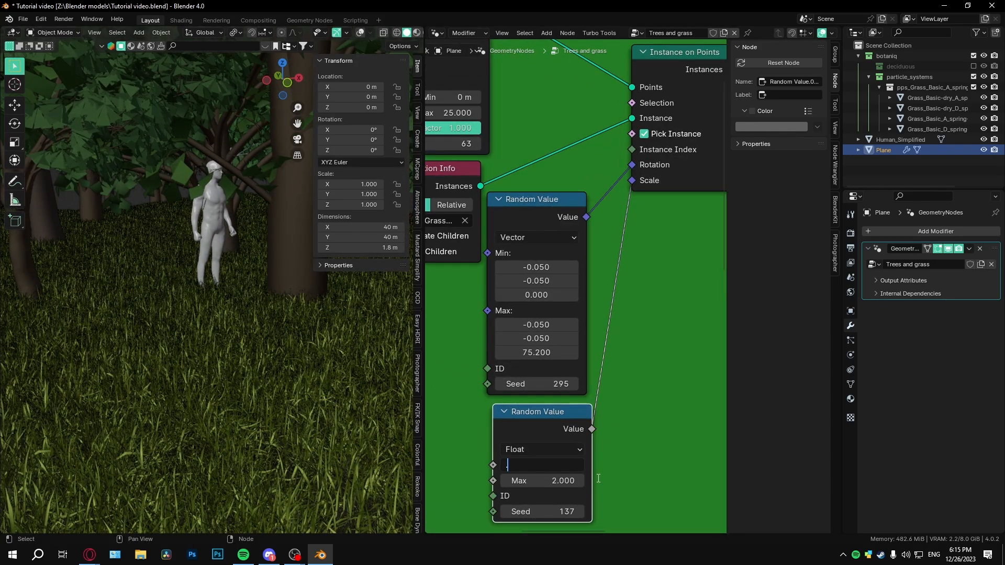
key(Return)
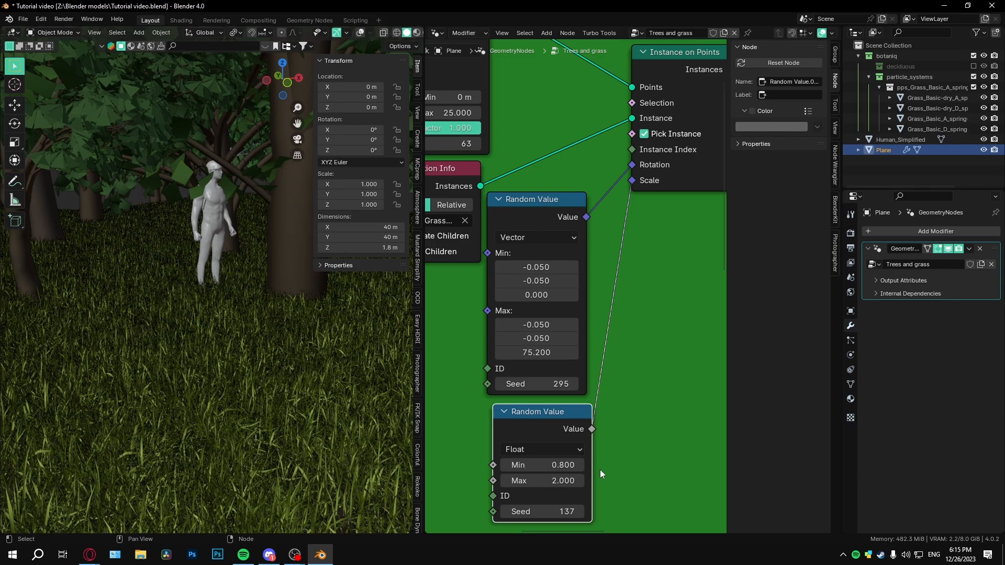
click(566, 480)
key(Return)
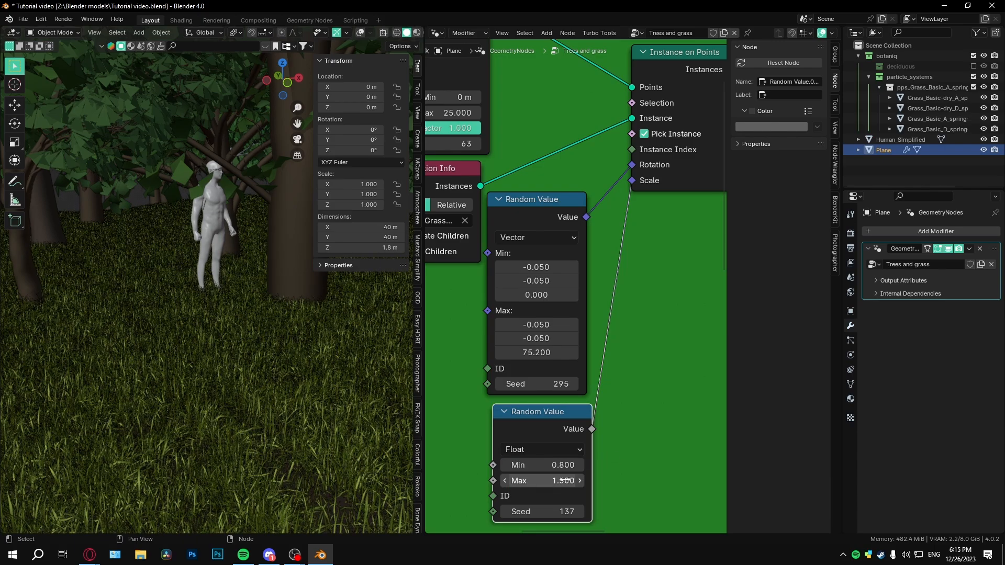
Save the Blender file and frame the human figure among the trees in the viewport
scroll(563, 481, down, 3)
shift+middle_drag(362, 277, 242, 313)
key(ctrl+s)
ctrl+middle_drag(172, 319, 211, 327)
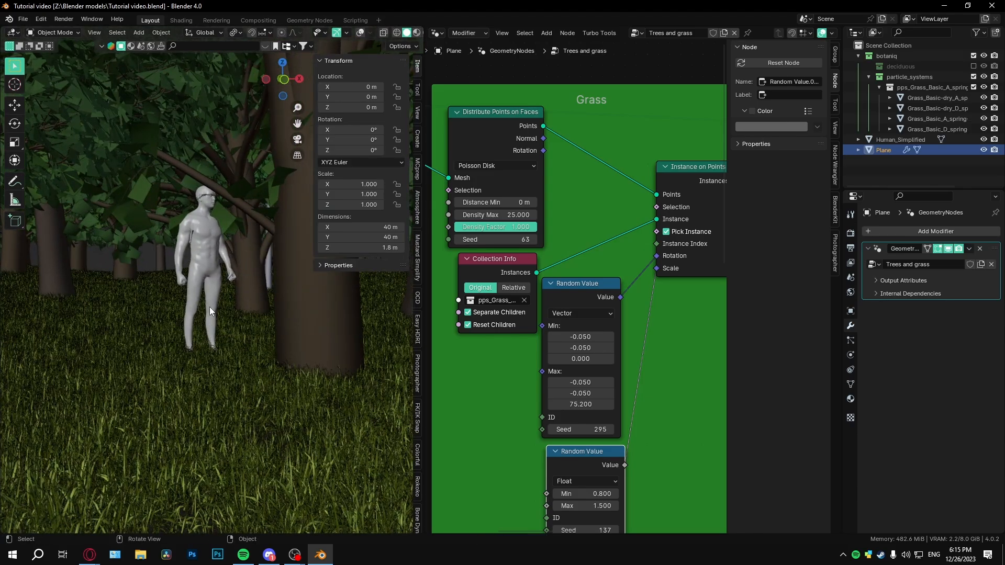
Exclude the particle_systems collection from the view layer and collapse it in the outliner
scroll(658, 308, down, 2)
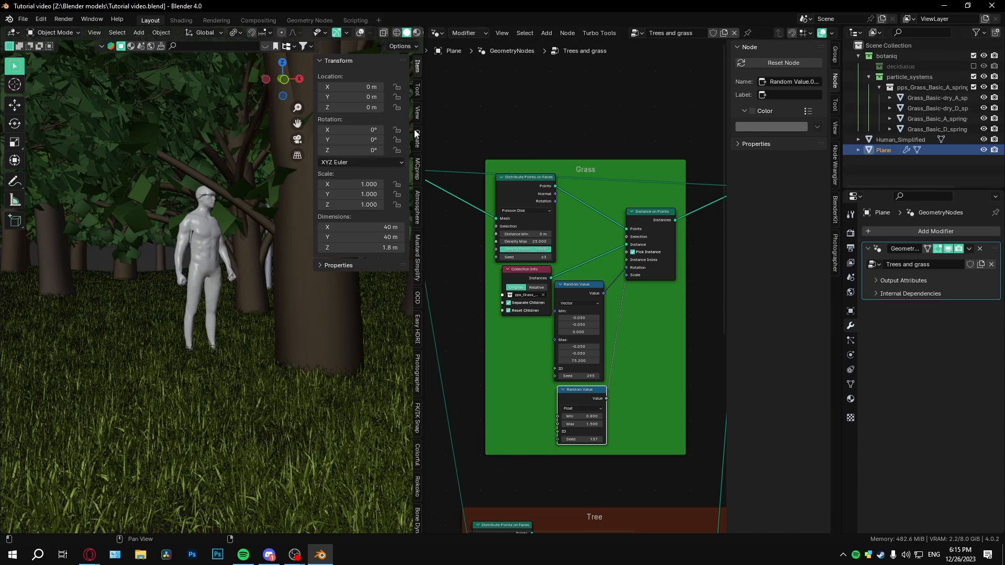
click(974, 76)
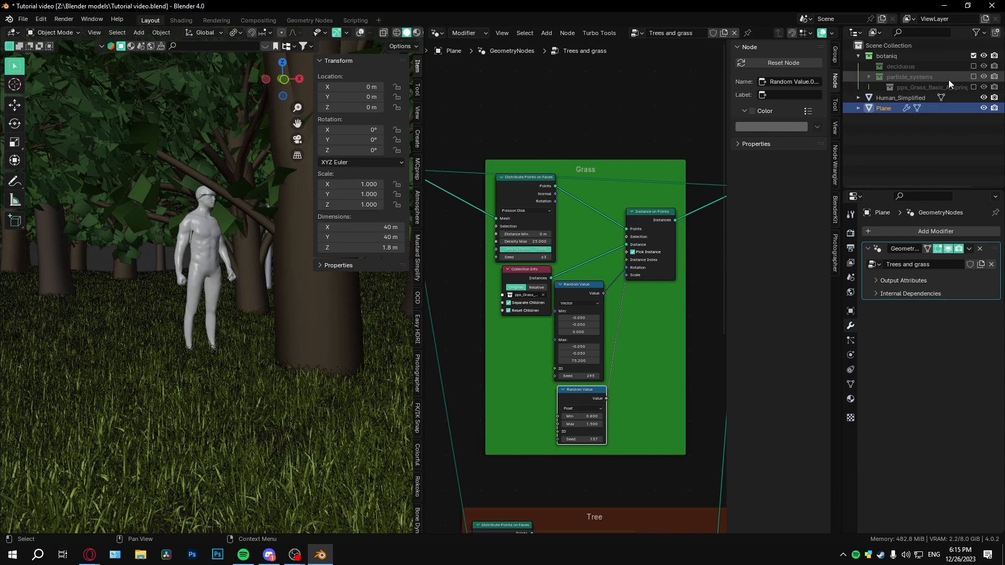
click(869, 76)
Spawn the Bellflower (F) asset from botaniq's flowers category into the botaniq collection
click(879, 57)
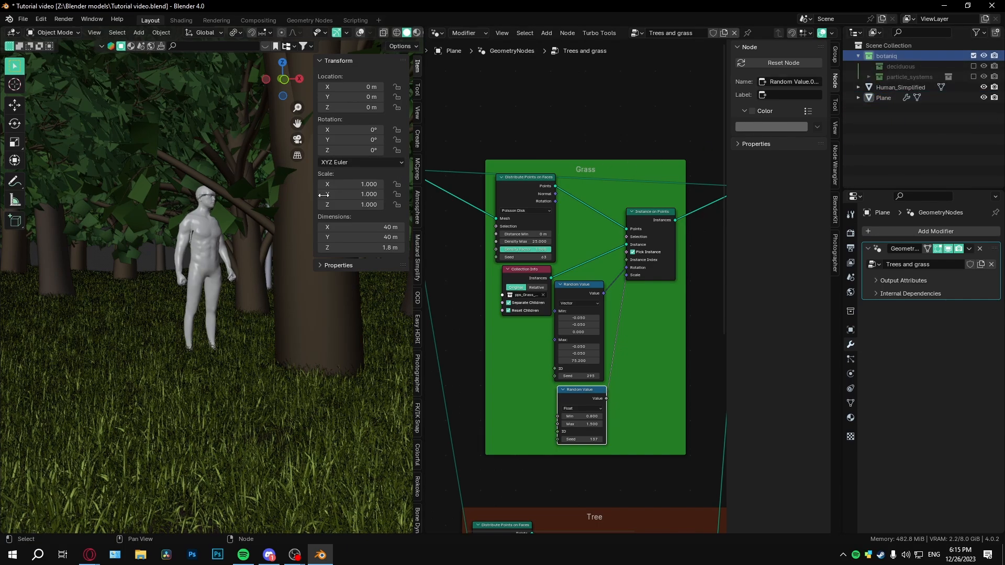
scroll(429, 504, down, 1)
scroll(418, 511, down, 5)
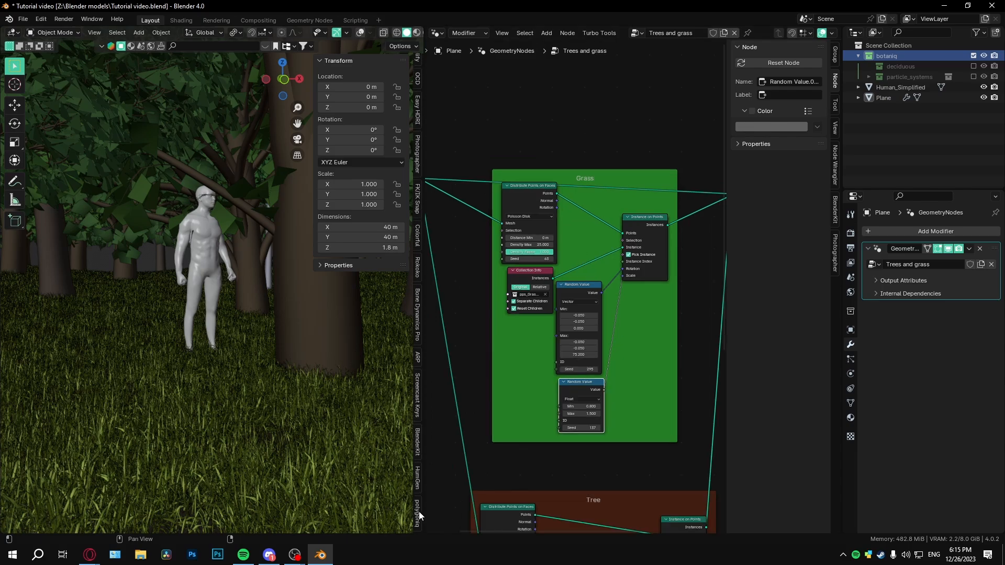
click(419, 510)
click(352, 87)
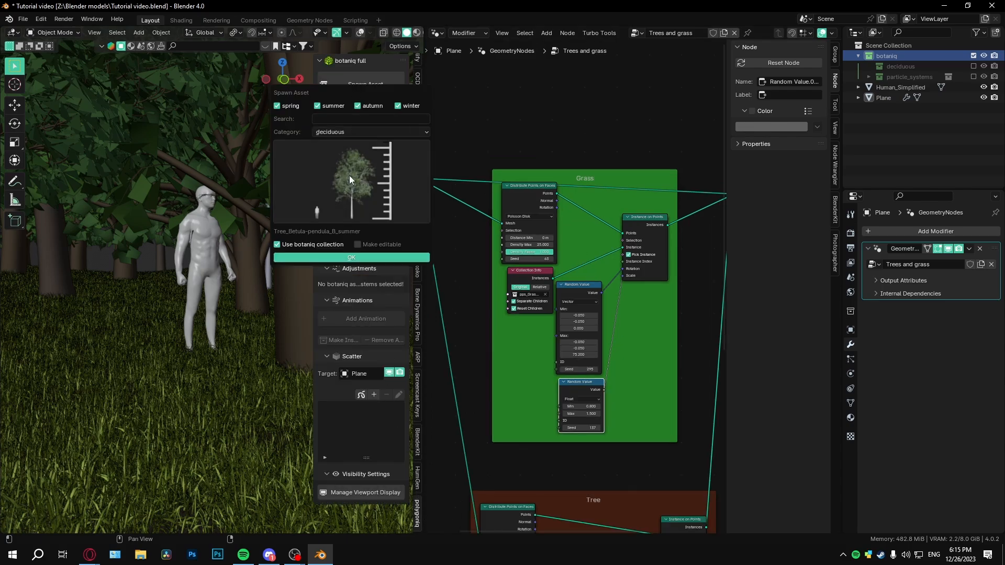
click(343, 134)
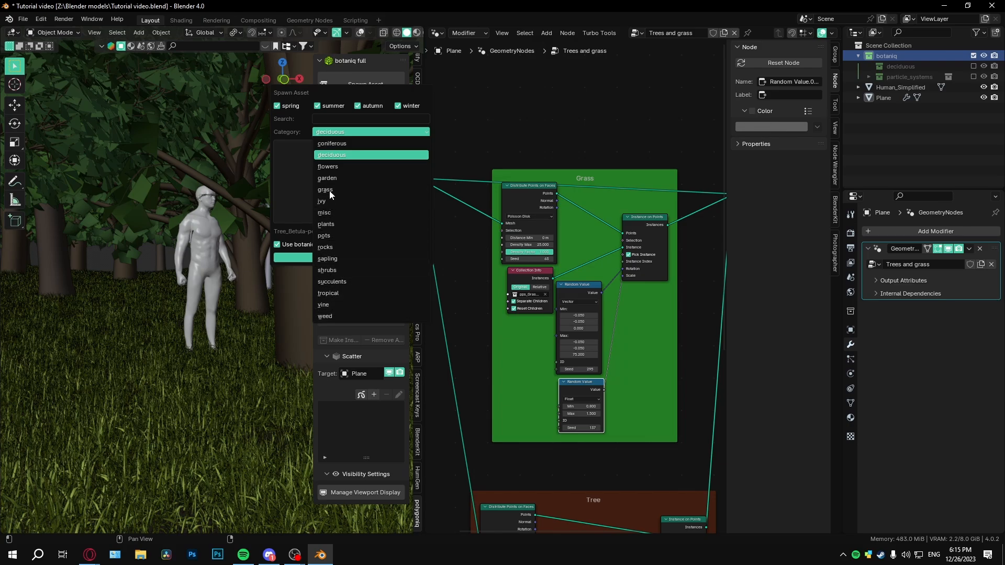
click(335, 167)
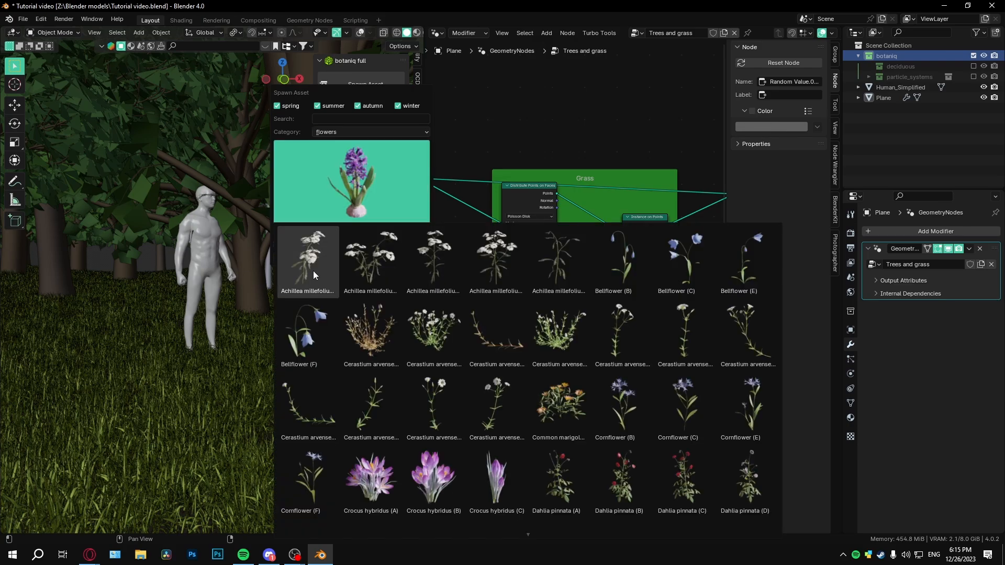
click(309, 344)
click(347, 258)
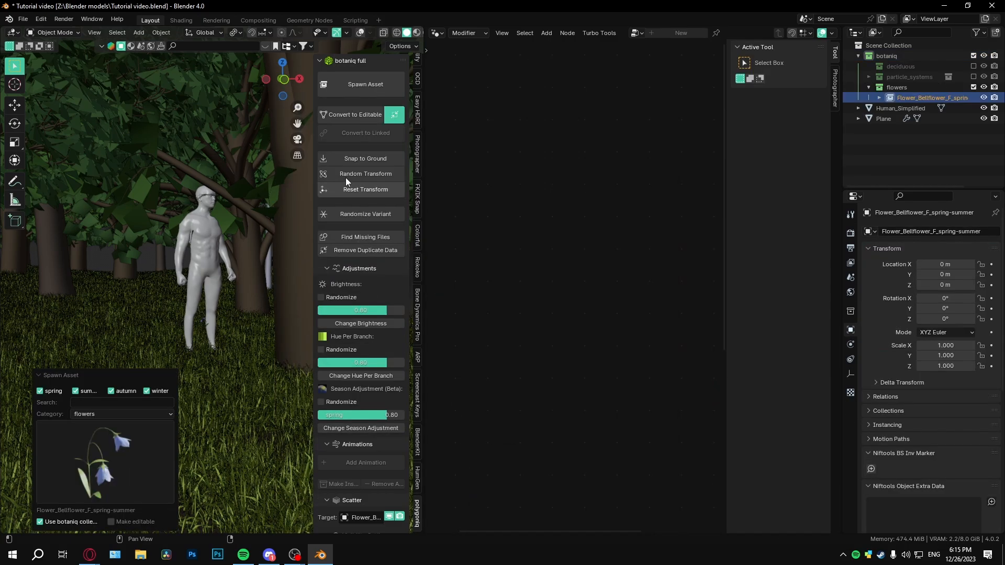
Spawn the Crocus hybridus (A) and Cornflower (B) flower assets from botaniq
click(352, 86)
click(340, 180)
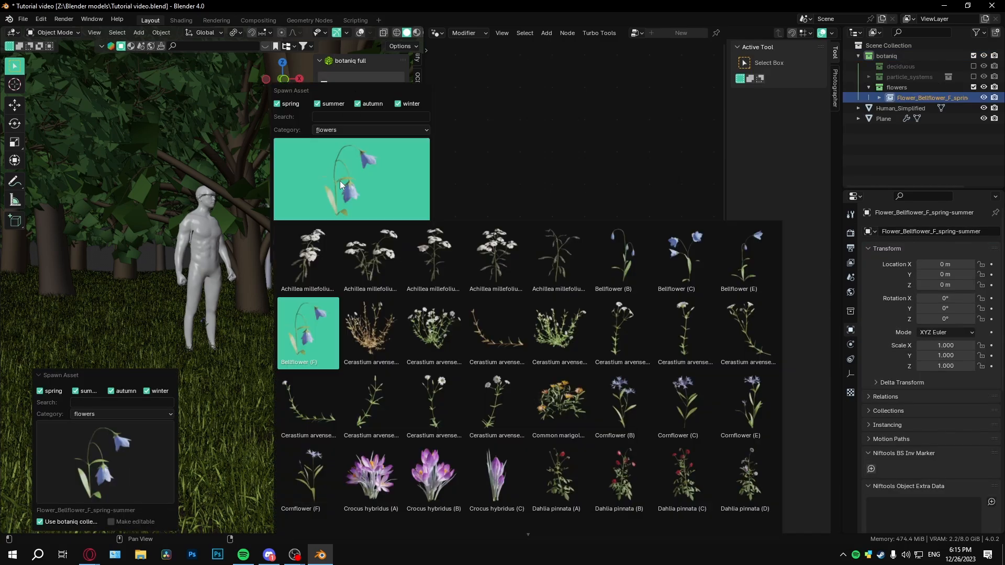
click(403, 482)
click(375, 256)
click(364, 86)
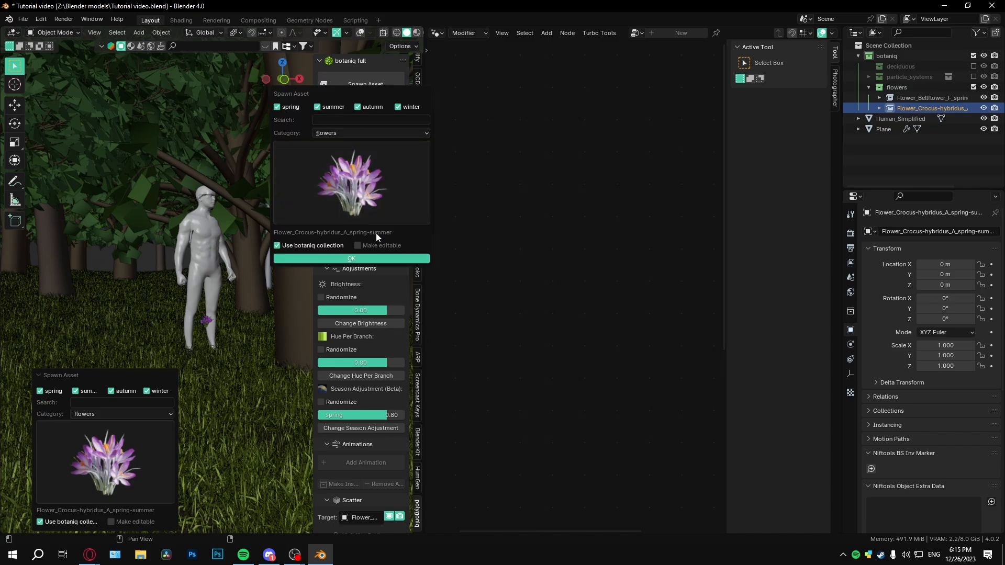
click(373, 209)
click(620, 414)
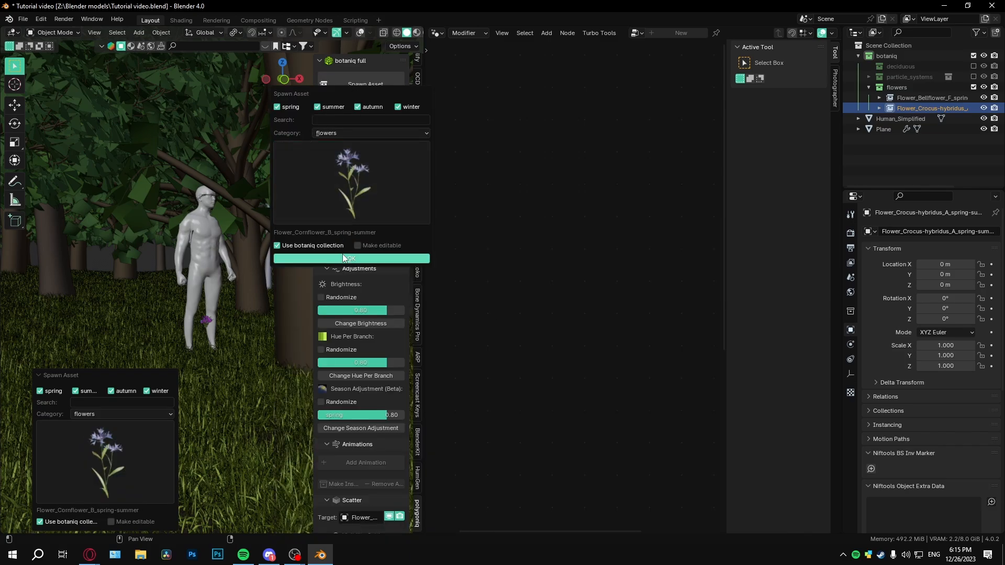
click(342, 257)
Spawn the Dahlia pinnata (C) and Dahlia pinnata (B) flower assets from botaniq
click(365, 86)
click(375, 183)
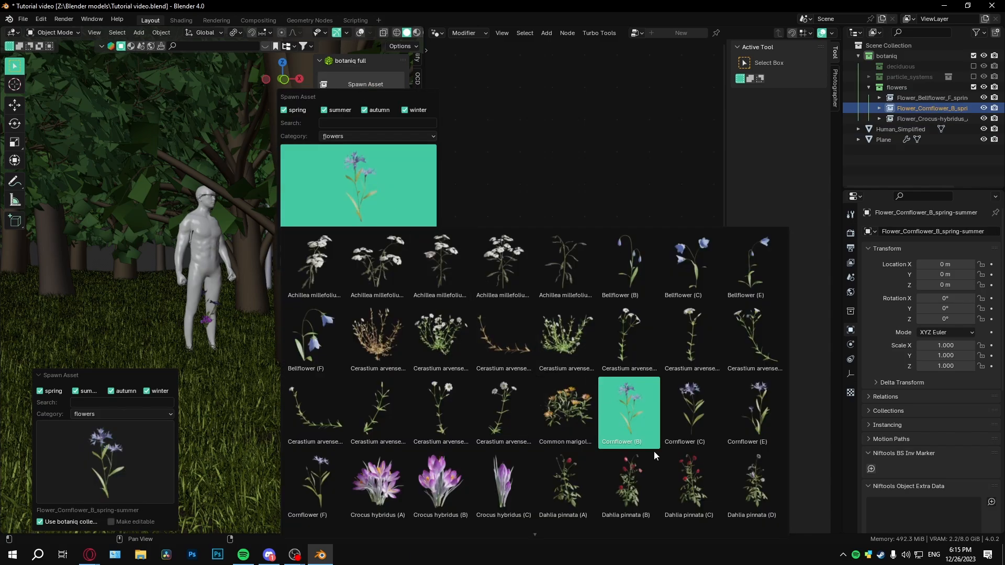
click(693, 492)
click(341, 257)
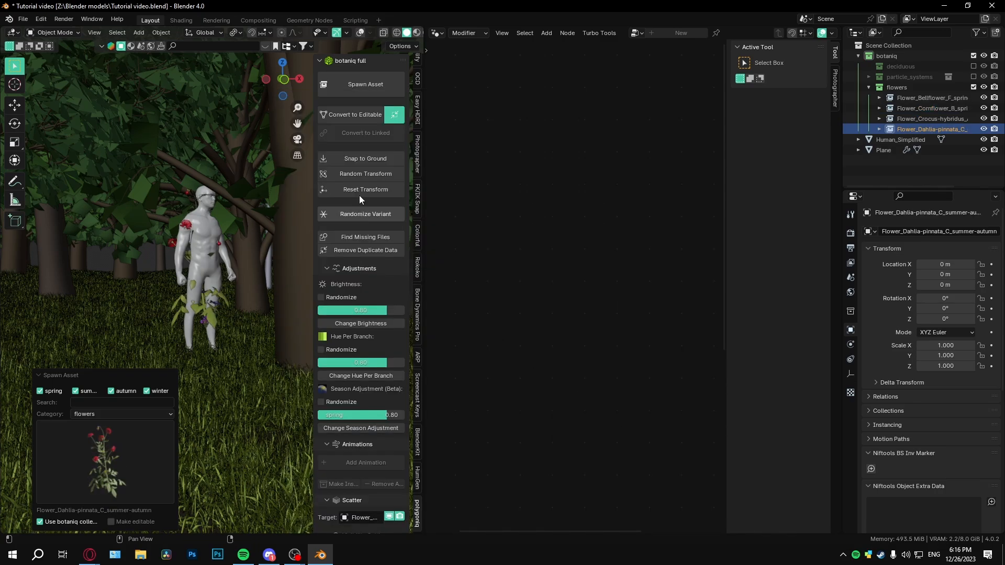
click(363, 83)
click(376, 163)
click(615, 474)
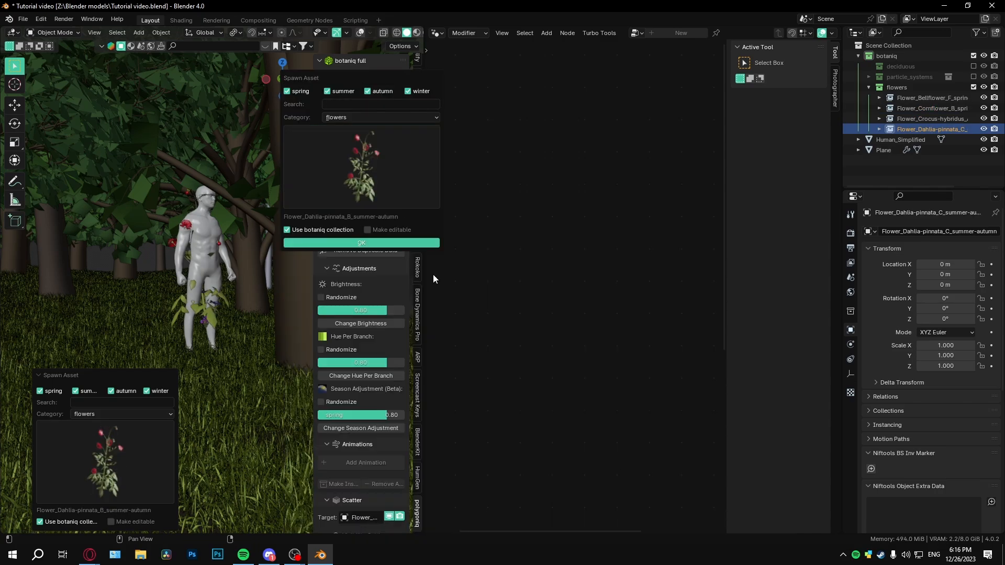
click(366, 241)
Spawn the Common marigold flower asset from botaniq and look at the flowers around the human figure
click(352, 86)
click(376, 174)
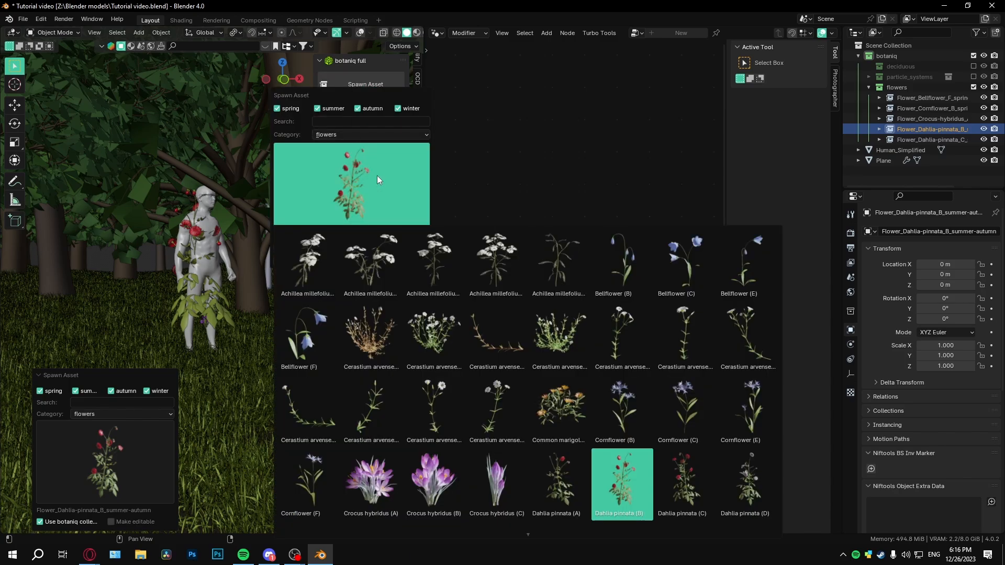
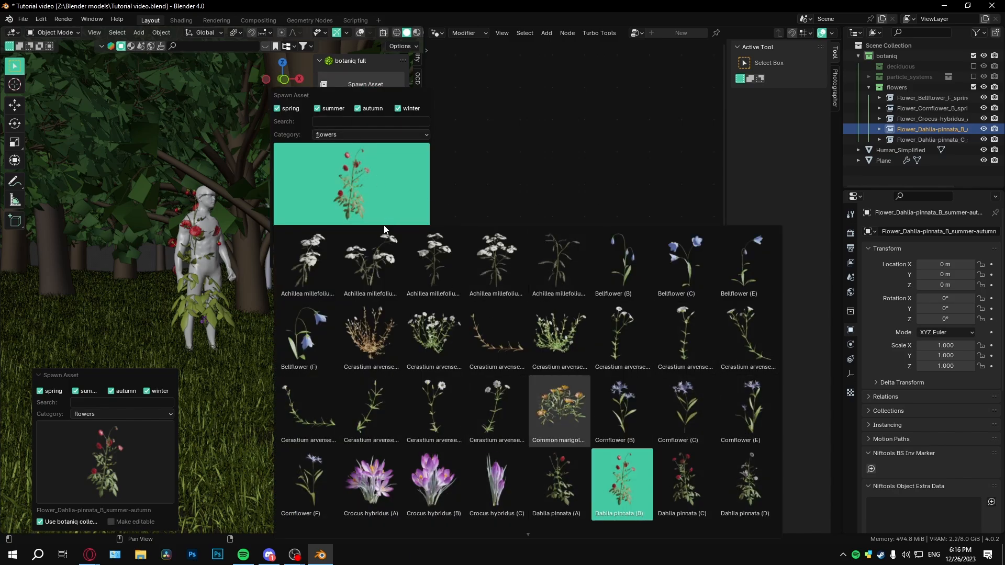
click(559, 411)
click(348, 261)
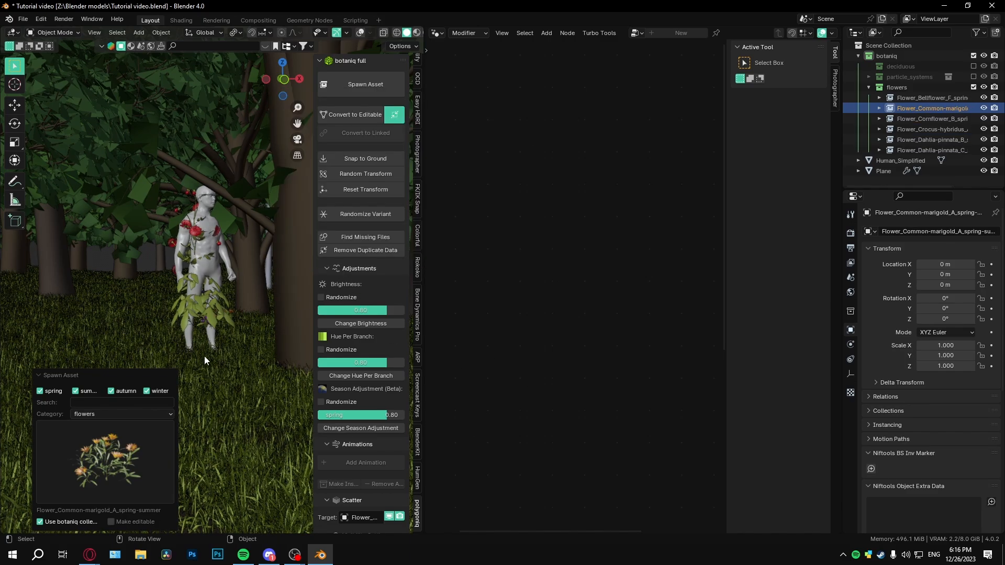
middle_drag(204, 356, 210, 362)
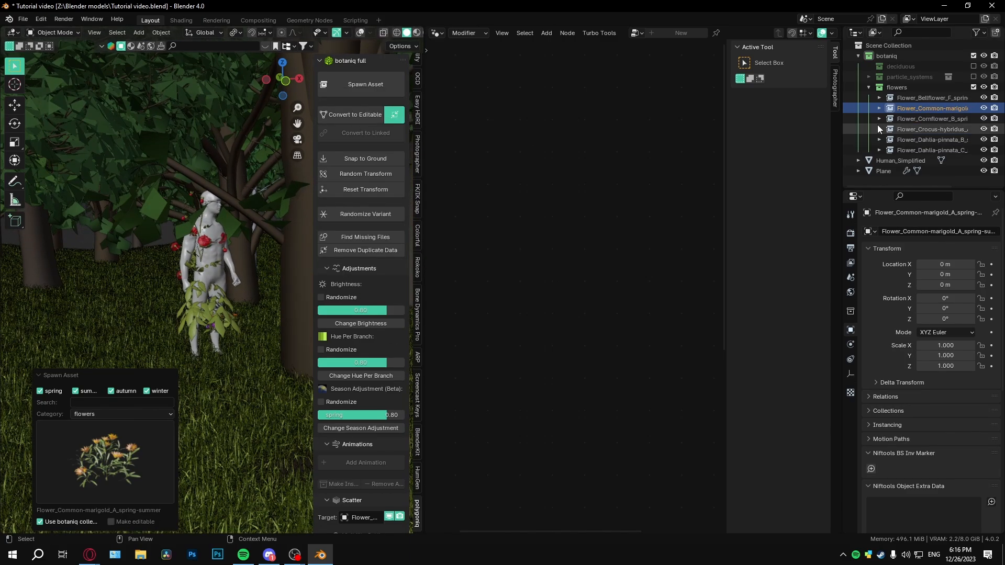
Select the ground plane and add the flowers collection to its node tree as a Collection Info node below the Tree frame
click(262, 430)
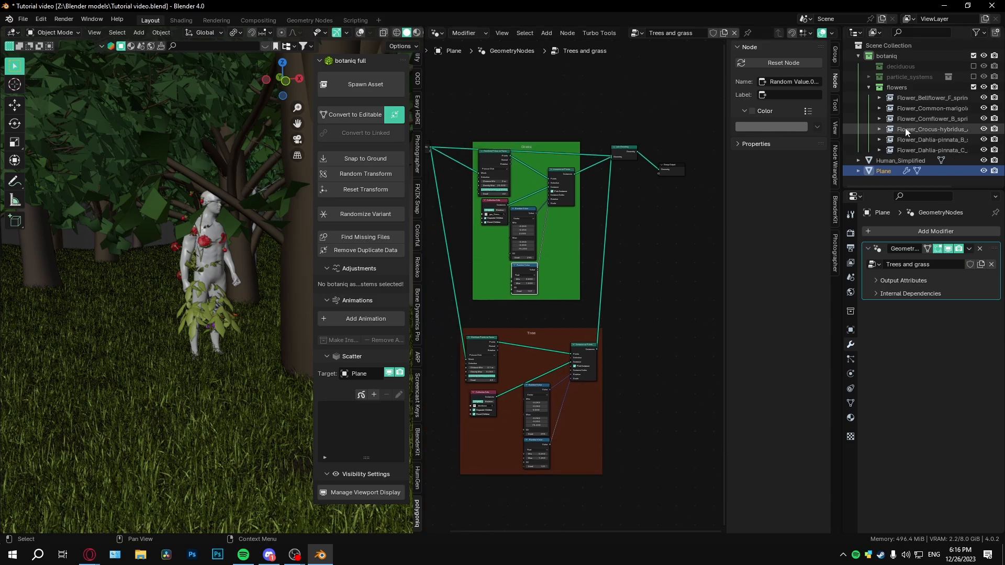
drag(897, 87, 518, 505)
middle_drag(518, 506, 598, 311)
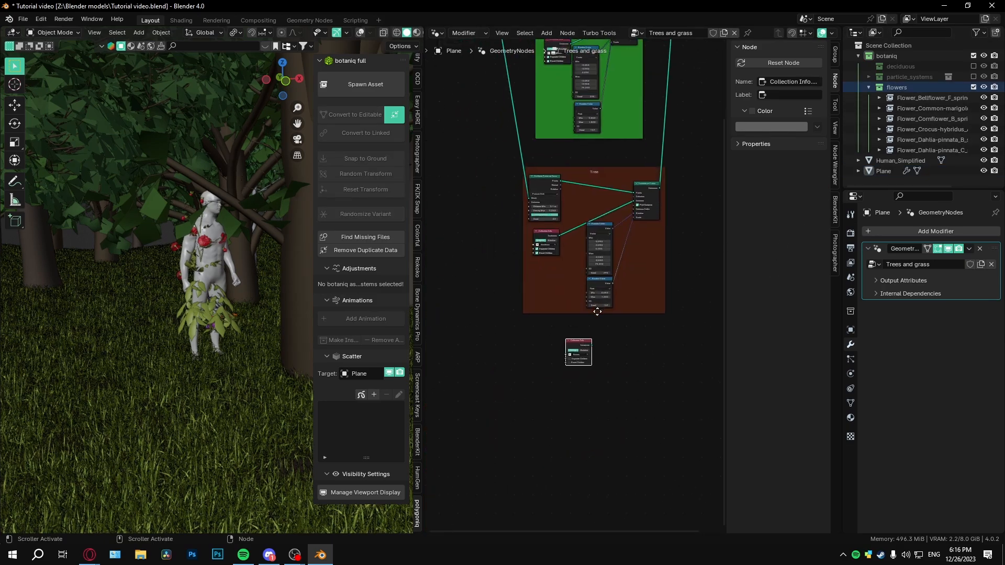
Duplicate the Grass frame with its nodes and place the copy below the Tree frame
key(Home)
drag(481, 107, 616, 398)
drag(517, 296, 485, 353)
scroll(549, 390, up, 2)
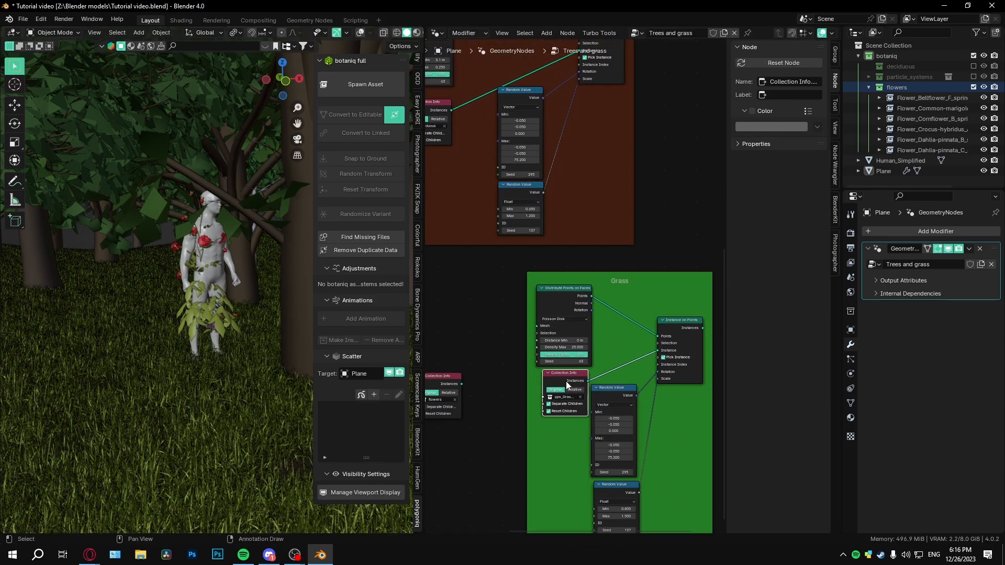
Replace the copied frame's grass Collection Info with the flowers one and connect its Instances to the Instance on Points node
key(x)
drag(462, 384, 562, 396)
scroll(607, 395, up, 2)
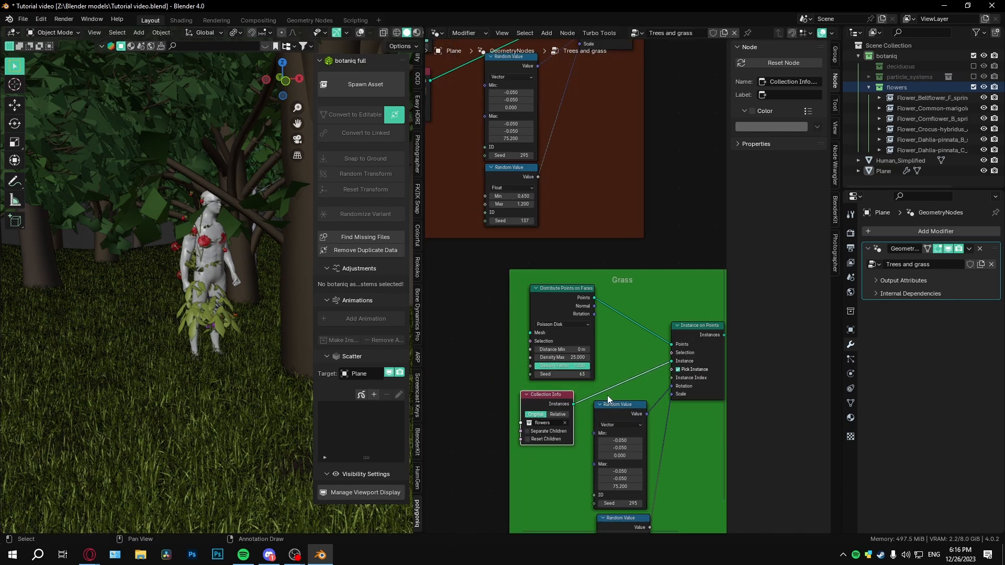
scroll(755, 112, down, 1)
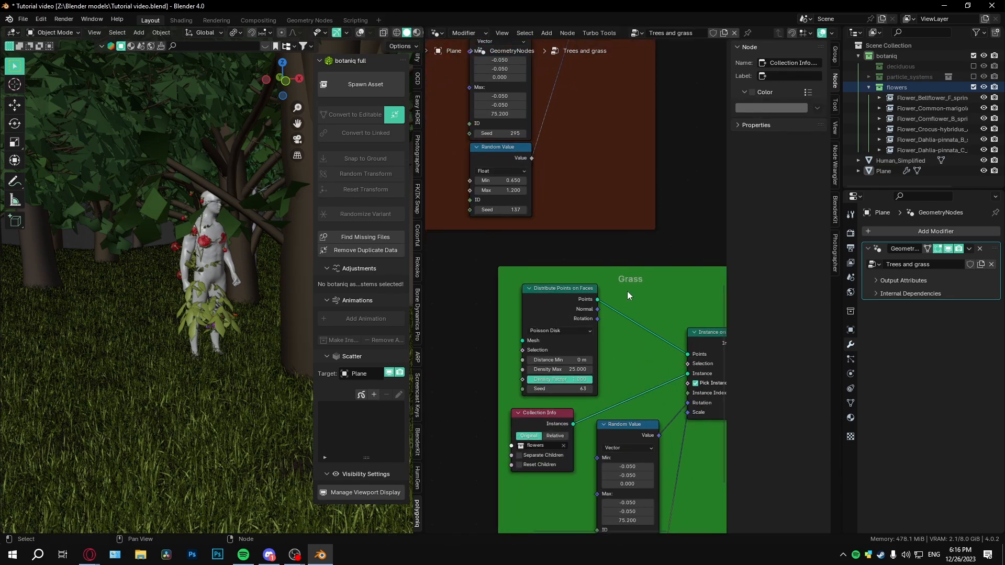
Name and label the copied Grass frame Flowers and change its color to purple
click(635, 272)
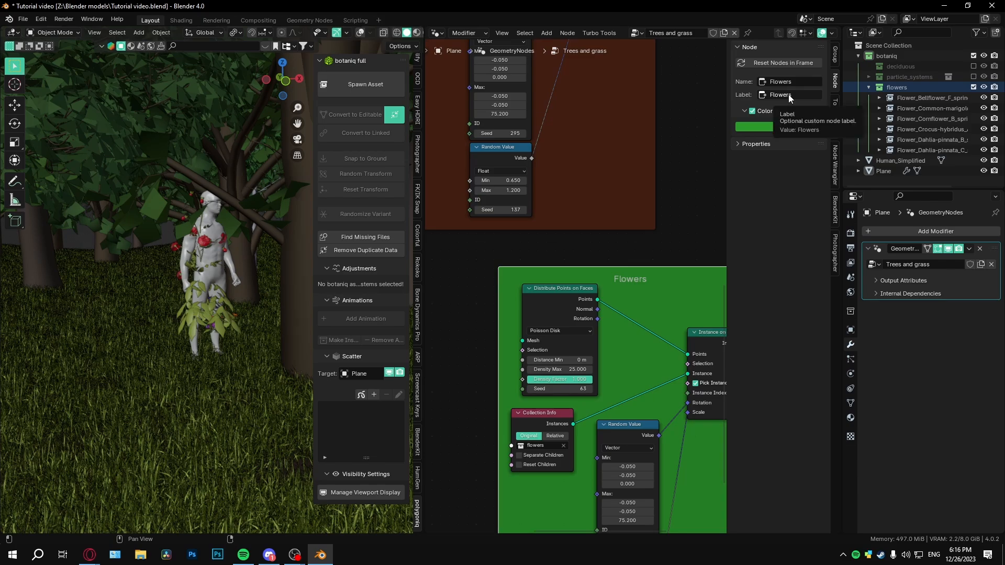
click(776, 125)
drag(797, 200, 818, 208)
scroll(646, 306, down, 4)
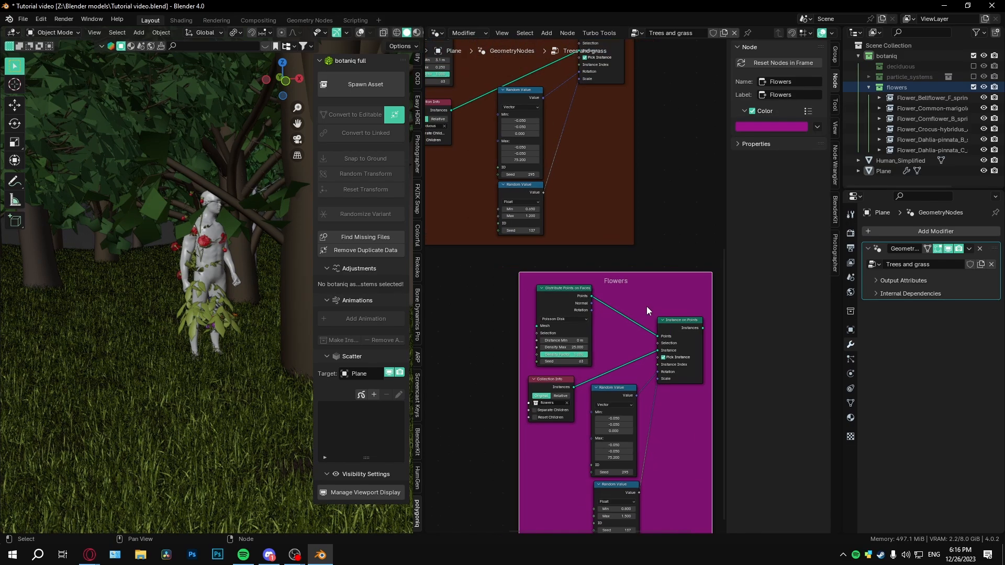
Connect the Group Input geometry to the Mesh input of the Flowers frame's Distribute Points on Faces node
middle_drag(492, 225, 622, 312)
scroll(622, 312, down, 2)
middle_drag(536, 138, 534, 215)
middle_drag(521, 130, 537, 260)
scroll(536, 261, down, 1)
drag(518, 147, 593, 463)
click(455, 169)
Connect the Instances output of the Flowers frame's Instance on Points node to Join Geometry
middle_drag(718, 460, 548, 408)
scroll(599, 419, up, 3)
scroll(581, 453, down, 2)
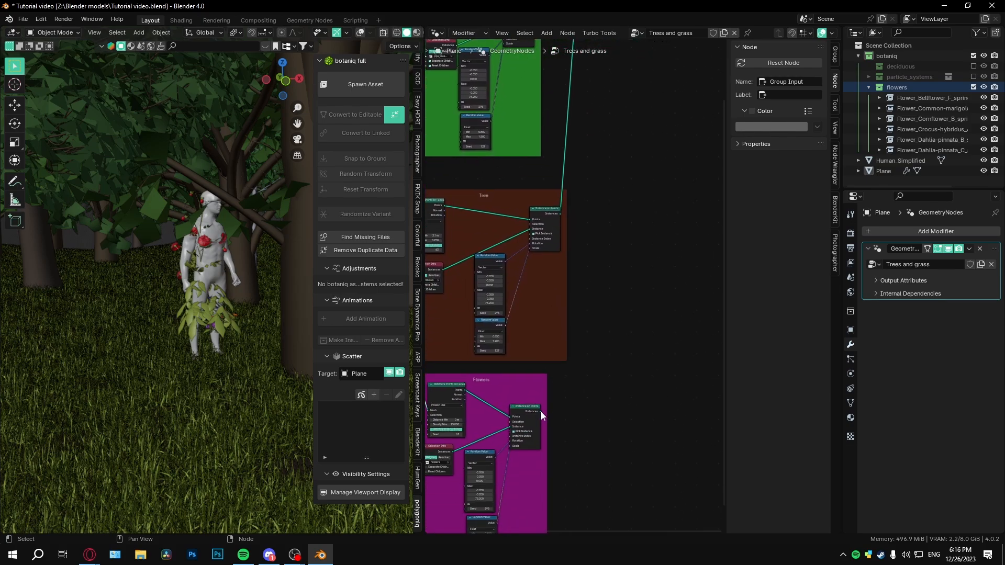
drag(541, 411, 593, 139)
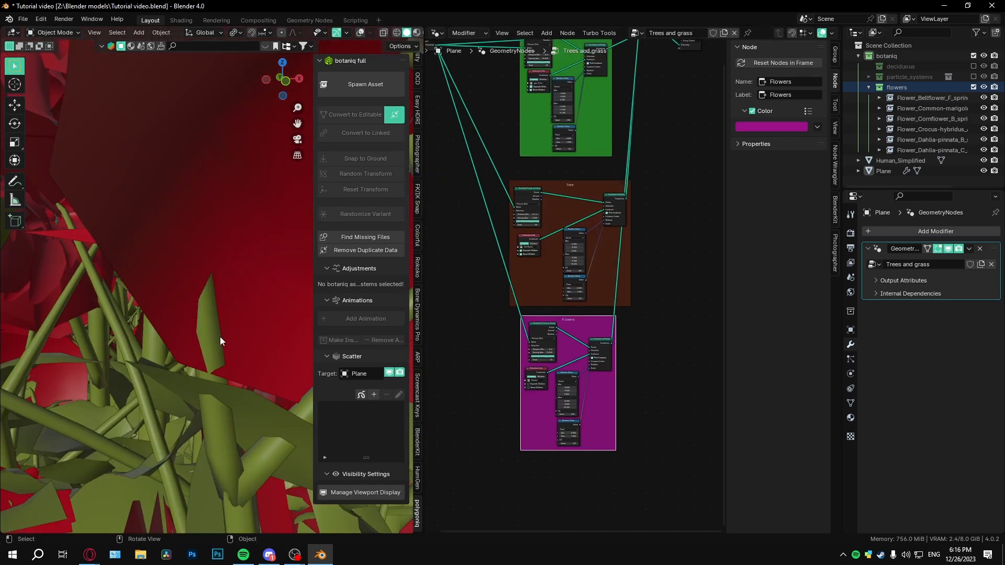
key(KP_Decimal)
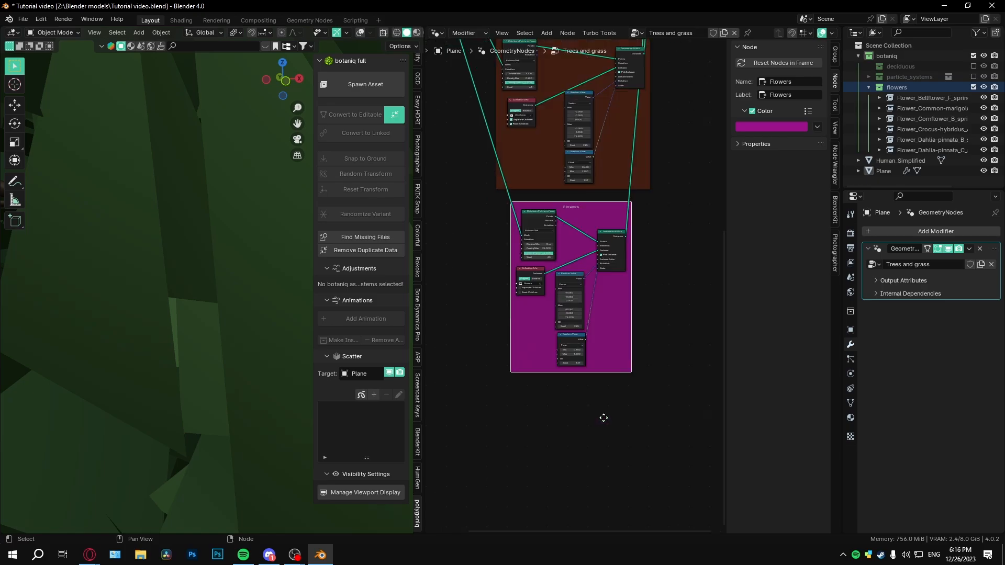
Turn off the geometry nodes modifier's viewport display, save the file and hide the 3D viewport's sidebar
click(948, 249)
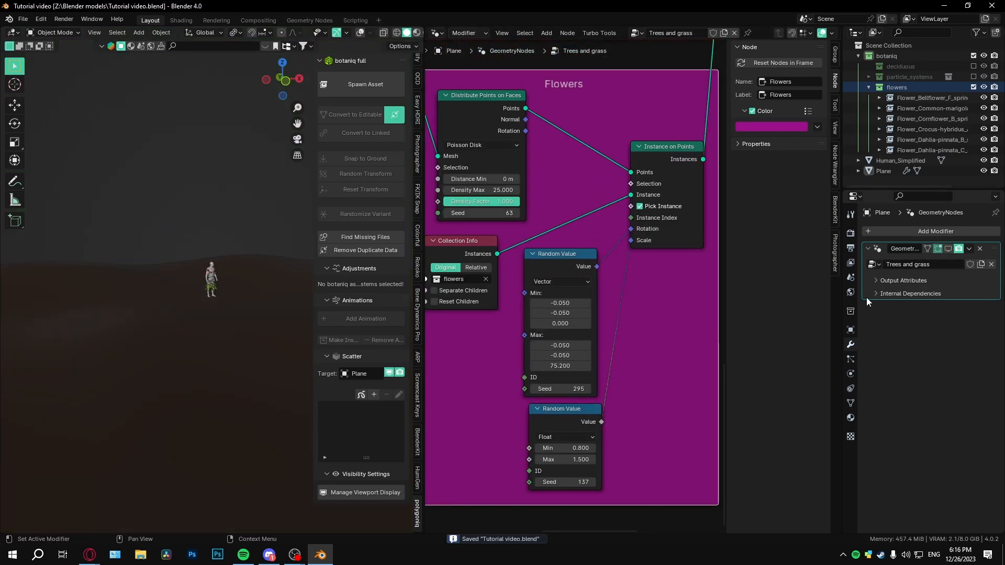
key(n)
scroll(238, 323, up, 4)
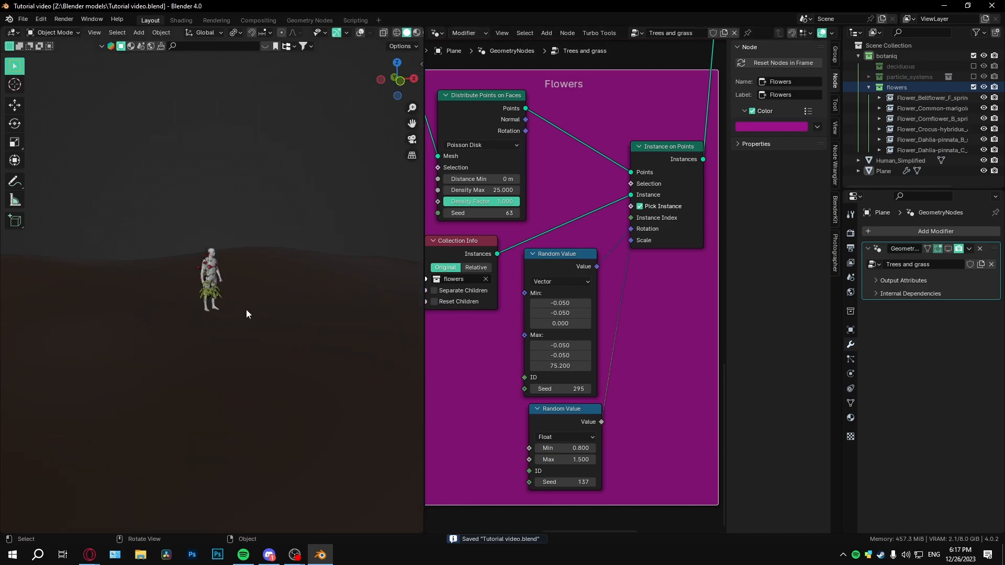
scroll(655, 361, up, 2)
scroll(675, 351, down, 7)
Cut the grass and tree links to Join Geometry and turn the modifier's viewport display back on
middle_drag(675, 351, 545, 503)
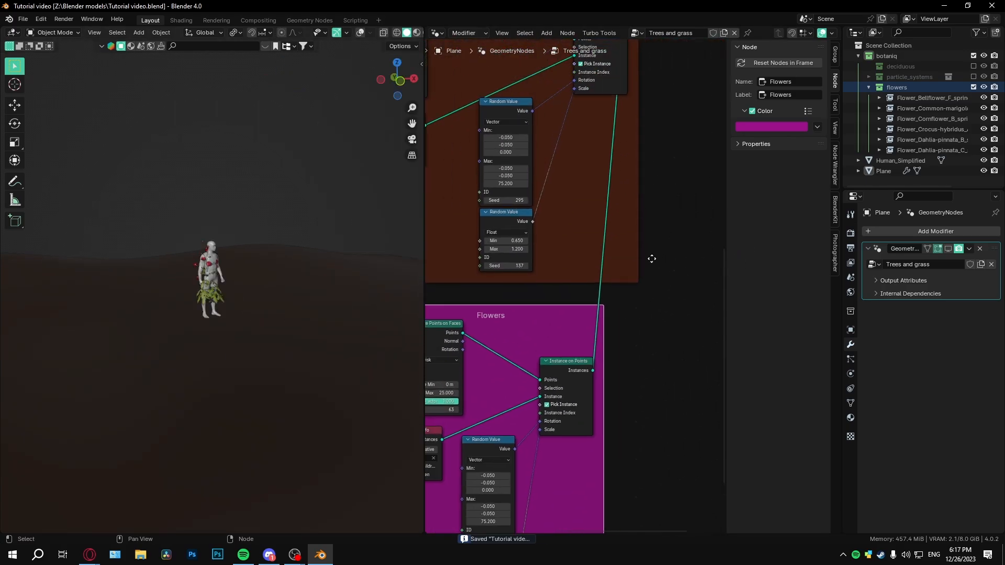
scroll(659, 230, down, 3)
middle_drag(673, 210, 636, 529)
drag(636, 161, 683, 263)
middle_drag(661, 235, 660, 214)
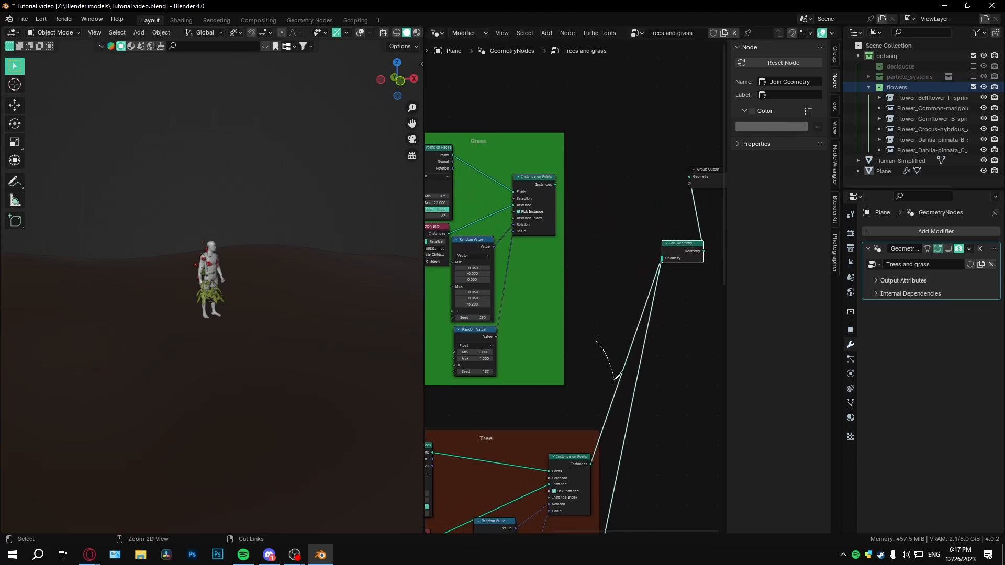
click(949, 249)
scroll(612, 407, down, 2)
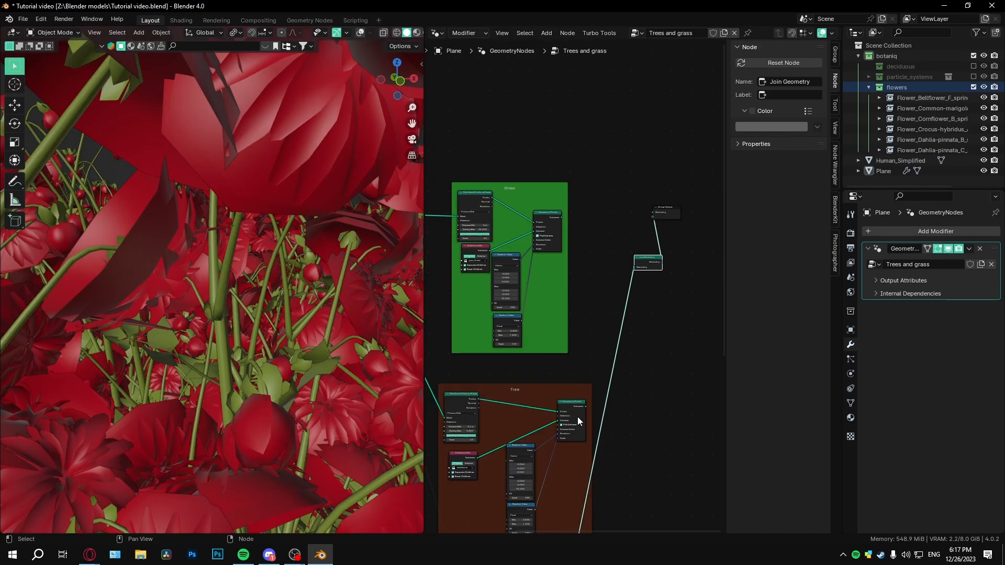
Set Density Max to 1 on the Flowers frame's Distribute Points on Faces node
middle_drag(577, 417, 628, 247)
middle_drag(520, 517, 583, 314)
scroll(583, 315, up, 2)
scroll(609, 263, up, 2)
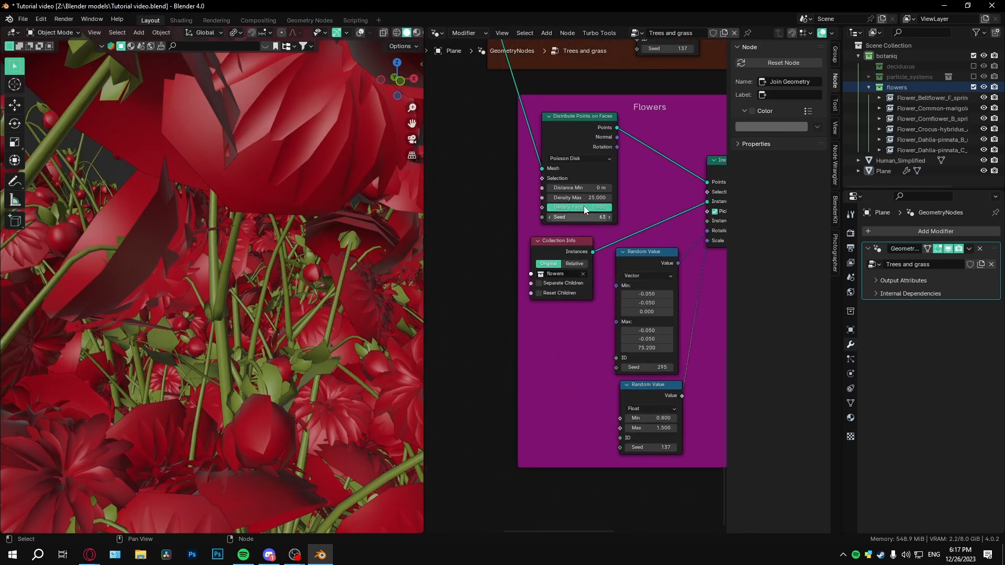
key(Return)
scroll(219, 364, down, 6)
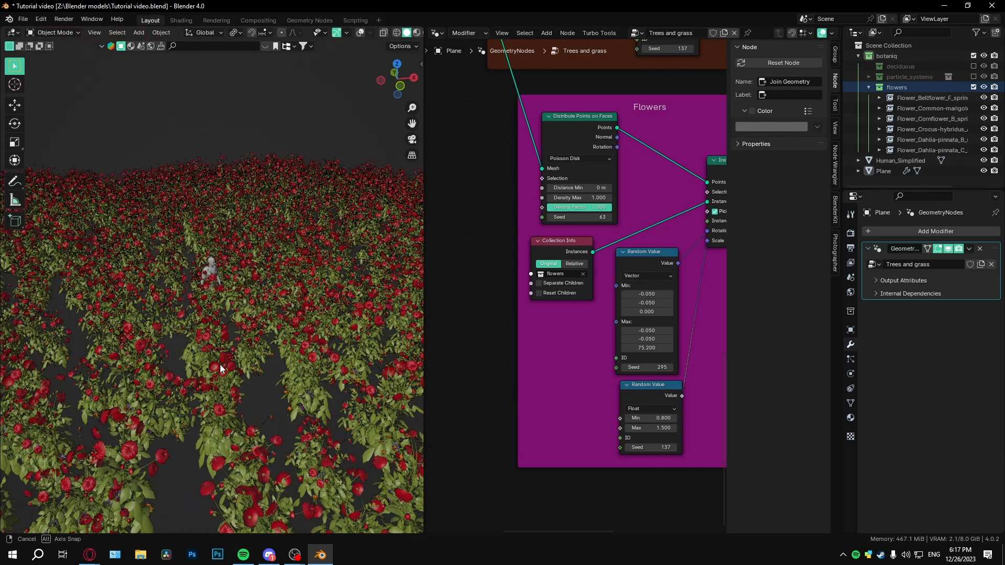
Enable Separate Children and Reset Children on the flowers Collection Info node and view the scattered flowers up close
click(539, 283)
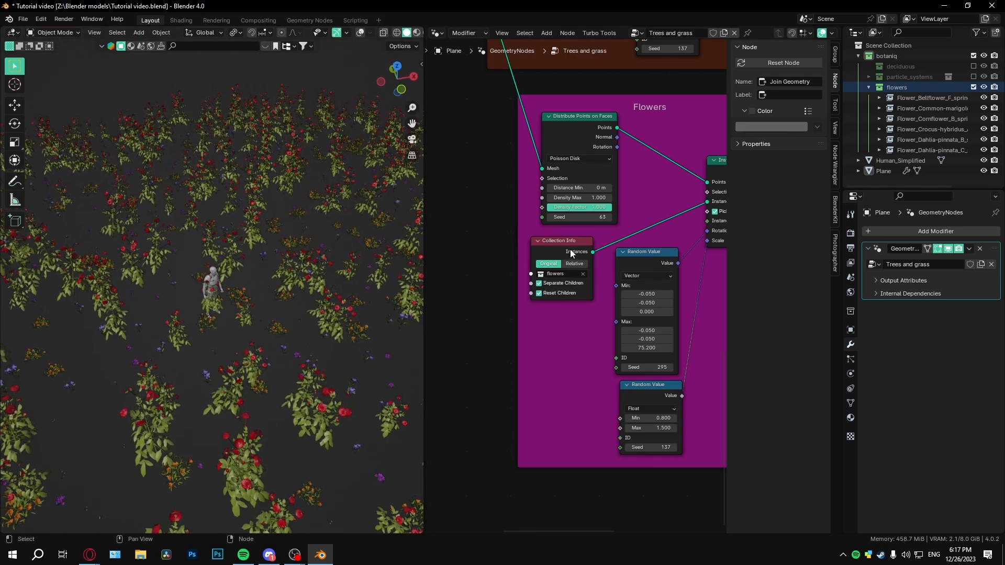
middle_drag(663, 319, 592, 293)
middle_drag(276, 318, 246, 276)
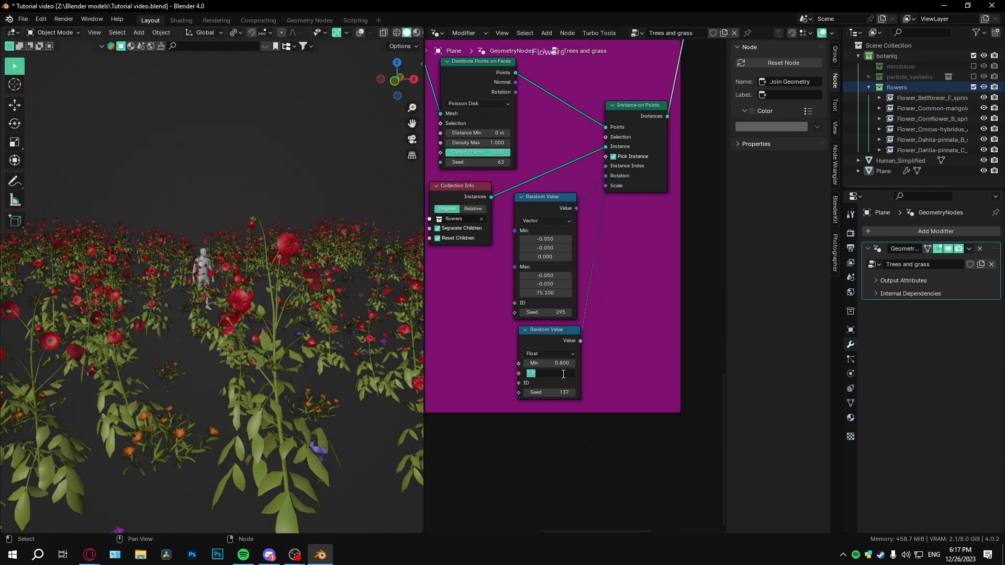
Set the Flowers frame's float Random Value scale range to Min 0.5 and Max 1
text(1)
key(Return)
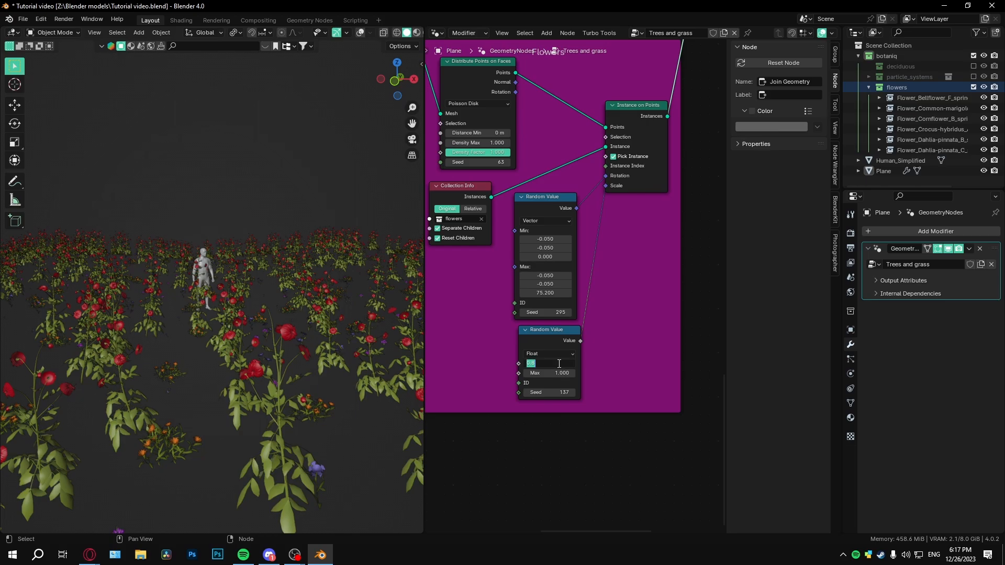
click(559, 364)
text(.5)
key(Return)
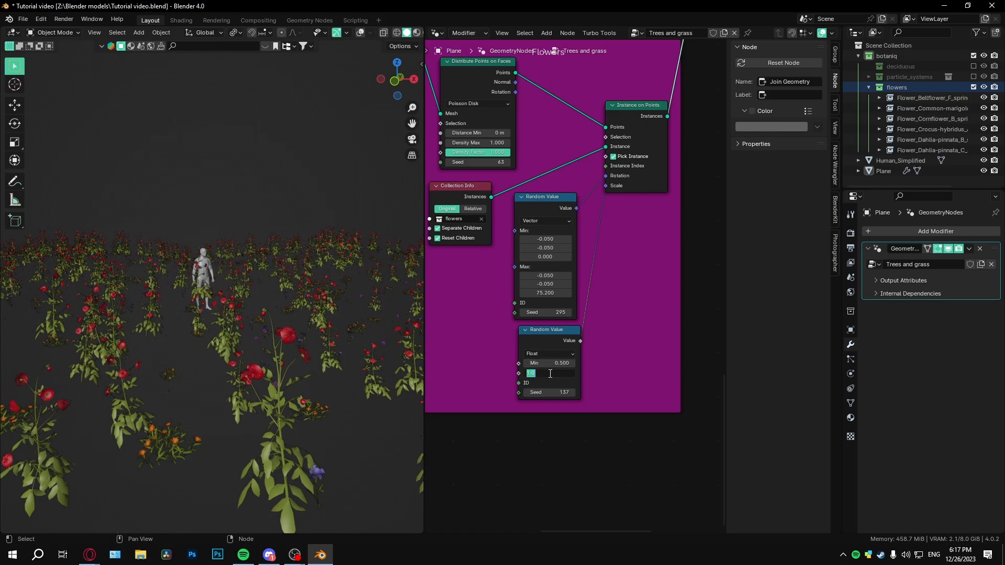
Set the flowers' float Random Value scale range to Min 0.2 and Max 0.6 and save the file
text(.6)
key(Return)
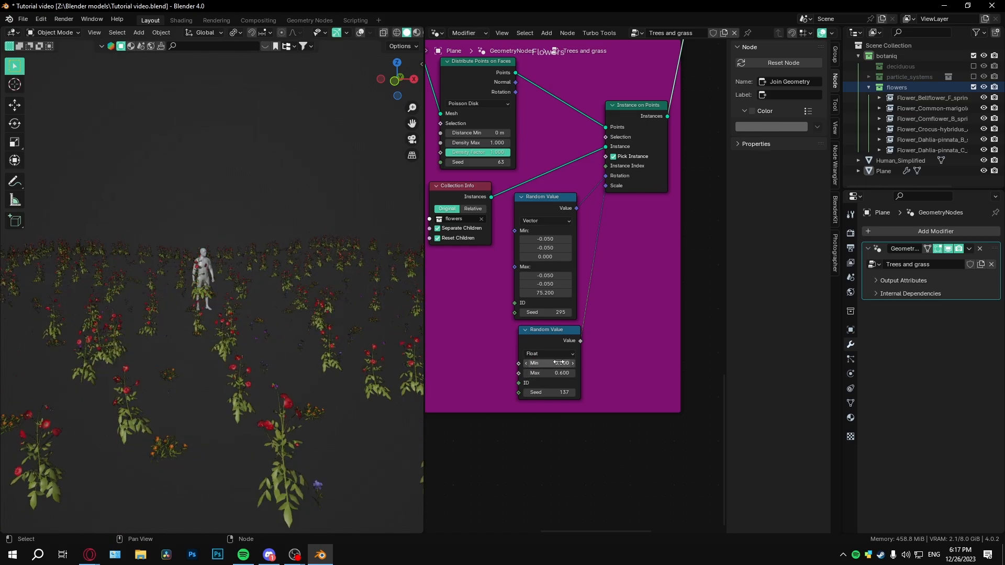
click(557, 364)
text(0.2)
key(Return)
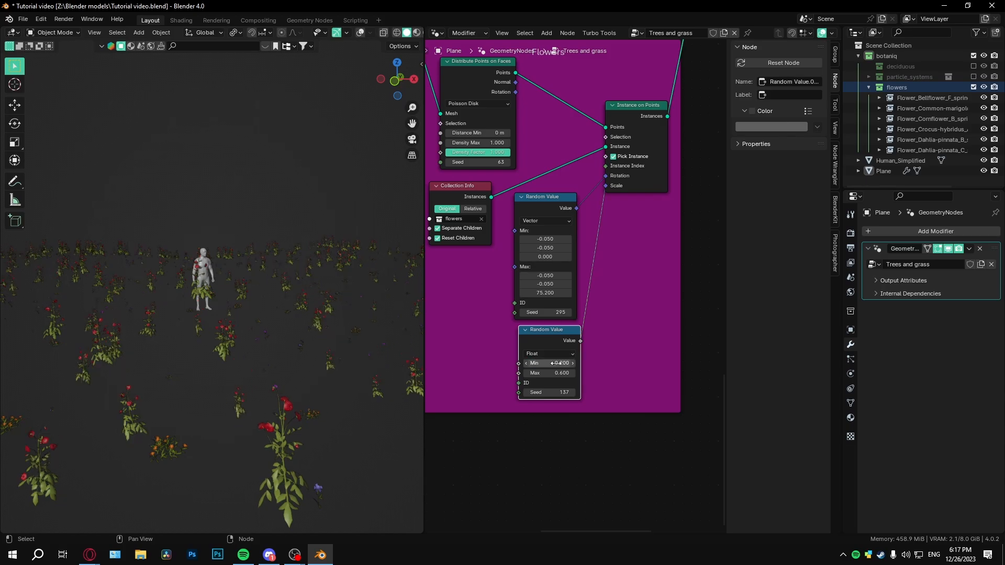
scroll(593, 204, up, 2)
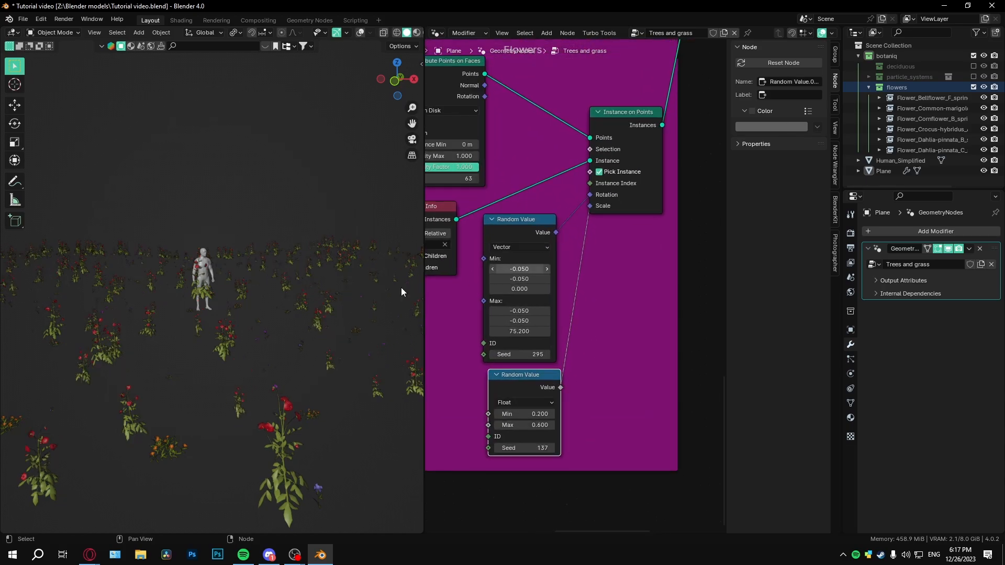
middle_drag(401, 287, 296, 294)
key(ctrl+s)
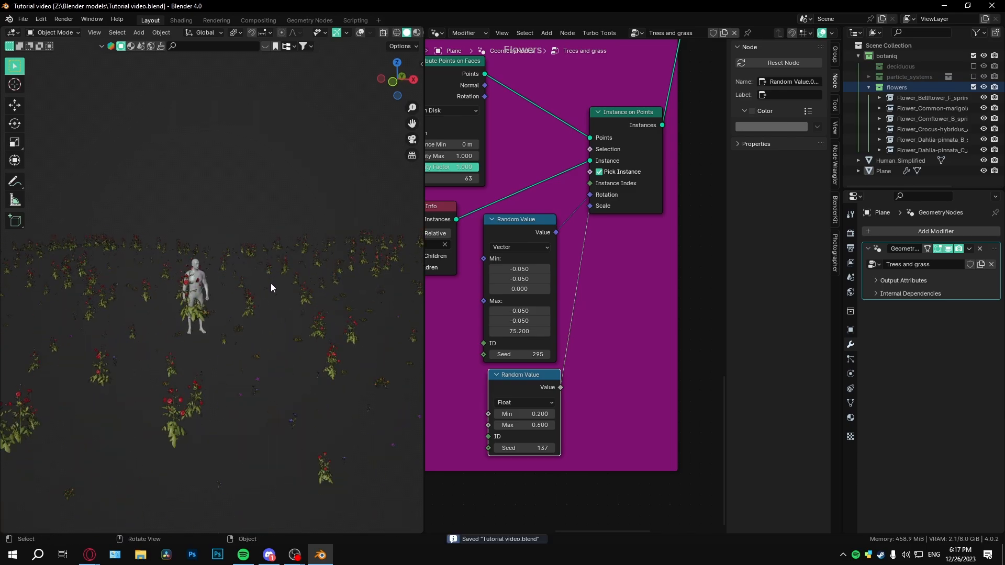
Reconnect the Tree and Grass frames' Instance on Points nodes to Join Geometry and reposition the Join Geometry node
scroll(590, 225, down, 3)
middle_drag(591, 193, 535, 357)
scroll(535, 358, up, 2)
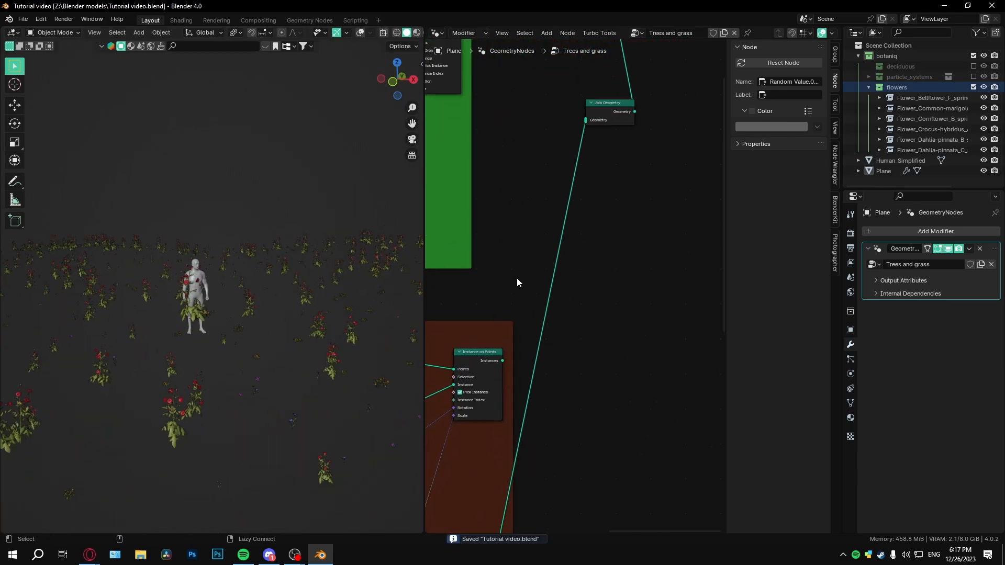
alt+right_drag(478, 382, 607, 115)
scroll(562, 184, down, 2)
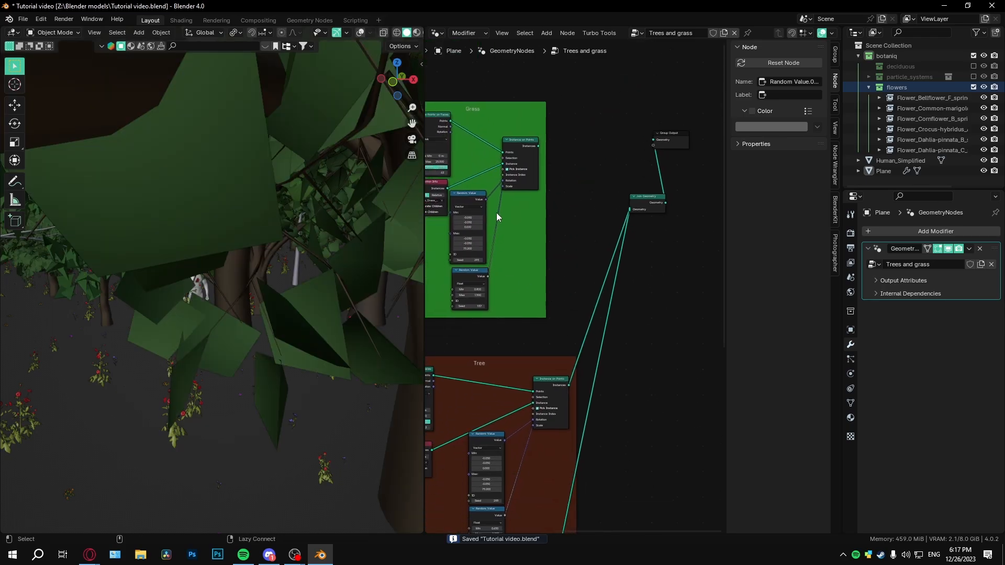
alt+right_drag(523, 149, 649, 204)
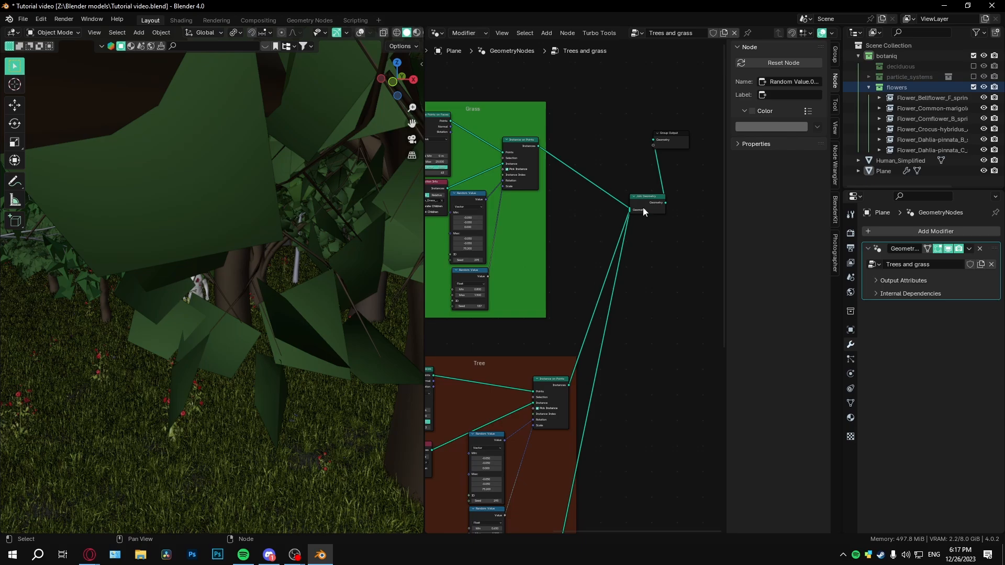
mouse_move(643, 211)
mouse_down()
mouse_move(618, 196)
mouse_move(653, 233)
mouse_move(628, 213)
mouse_up()
scroll(614, 309, down, 2)
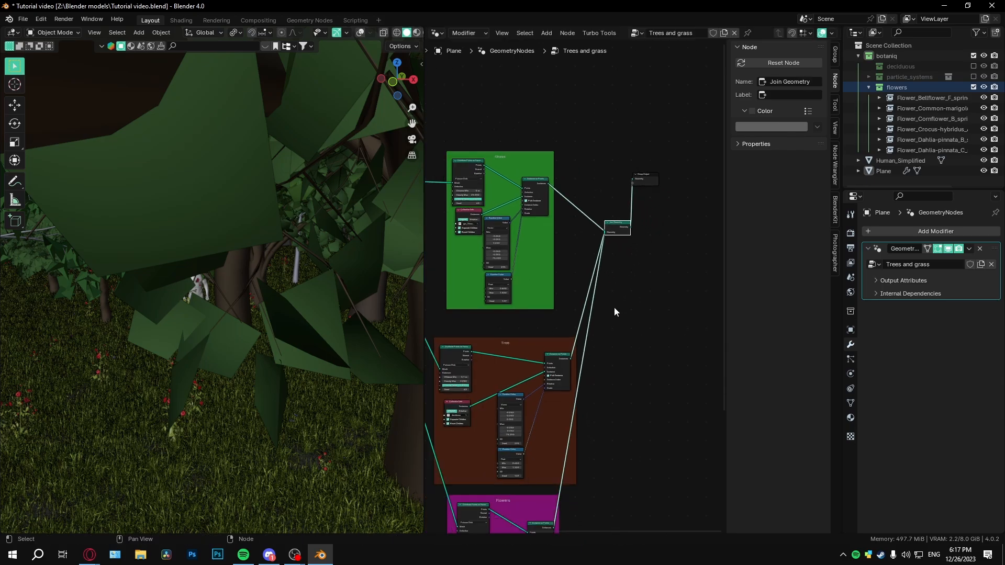
scroll(608, 325, down, 2)
middle_drag(602, 347, 615, 267)
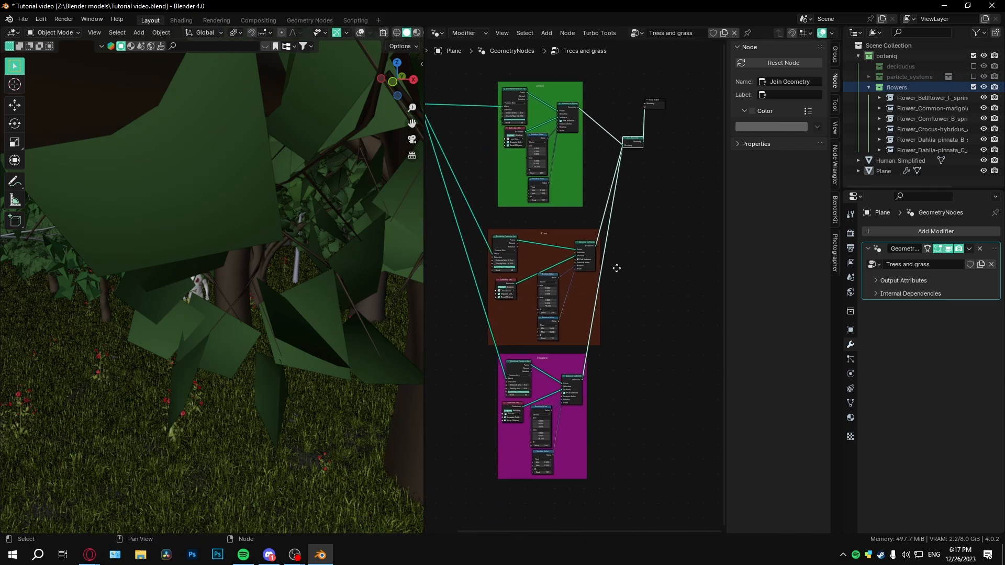
Exclude the flowers collection from the view layer and select the ground plane beside the human figure
mouse_move(293, 314)
middle_down()
mouse_move(267, 337)
mouse_move(296, 330)
middle_up()
click(973, 87)
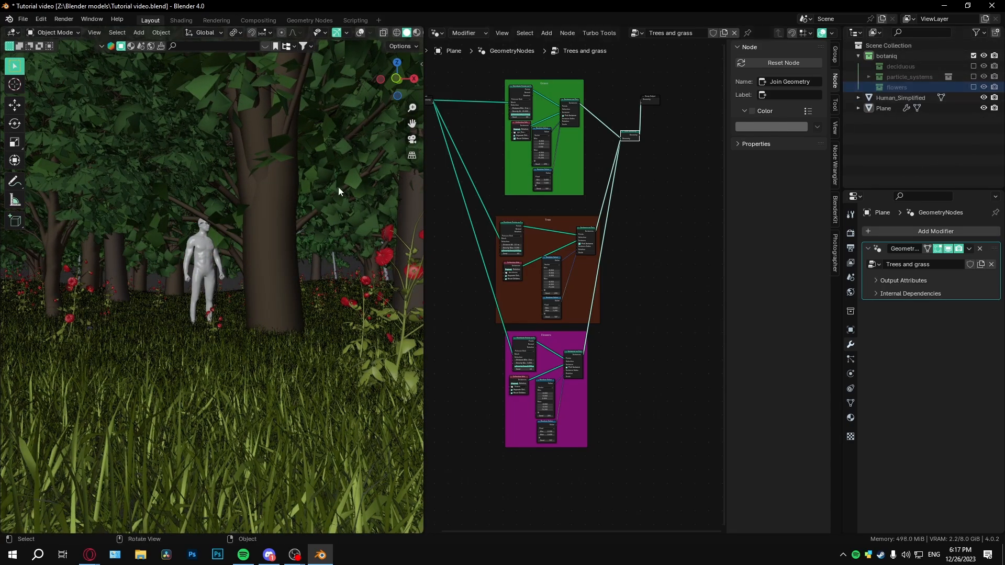
middle_drag(338, 186, 267, 338)
click(267, 338)
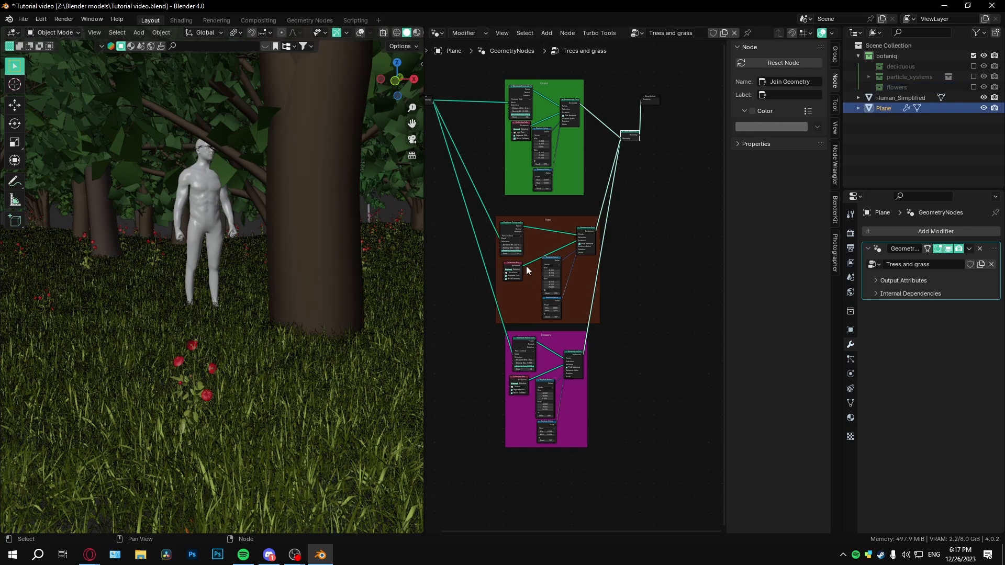
Set Density Max to 3.8 and Seed to 69 on the Flowers frame's Distribute Points on Faces node
scroll(626, 326, up, 2)
middle_drag(526, 266, 542, 328)
scroll(542, 328, up, 4)
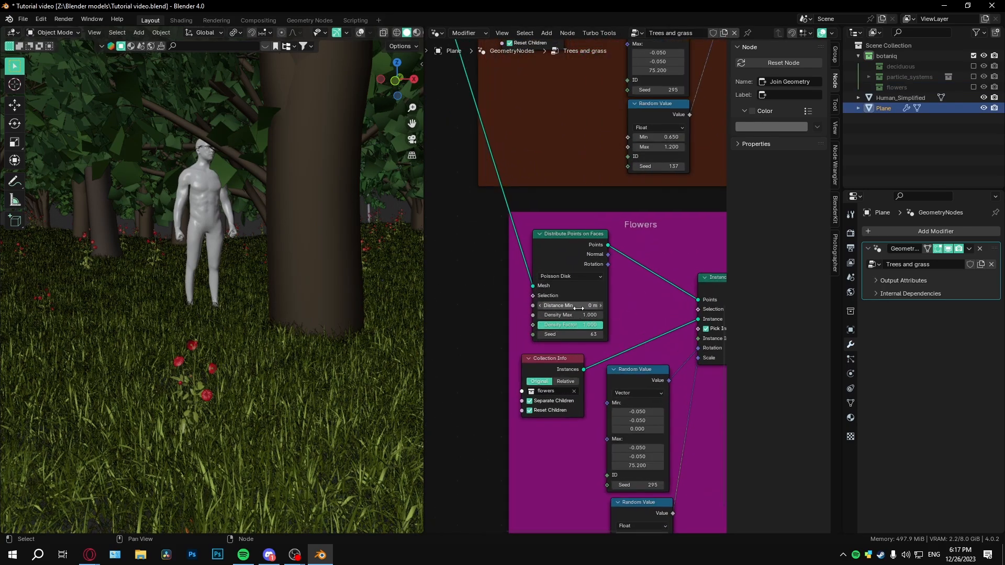
drag(579, 315, 612, 314)
middle_drag(653, 434, 559, 313)
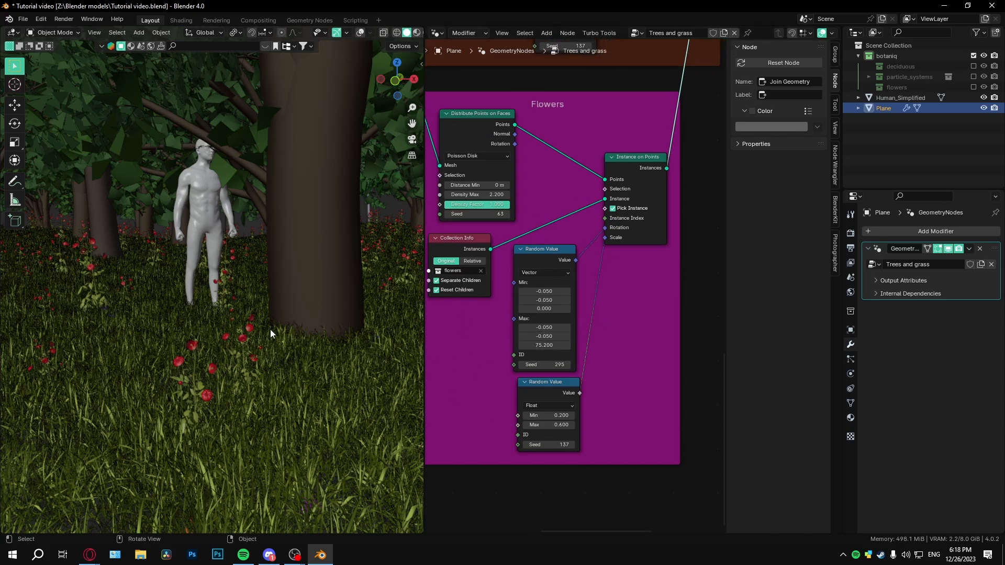
middle_drag(271, 329, 292, 298)
scroll(262, 315, up, 2)
drag(469, 214, 483, 195)
middle_drag(254, 215, 266, 222)
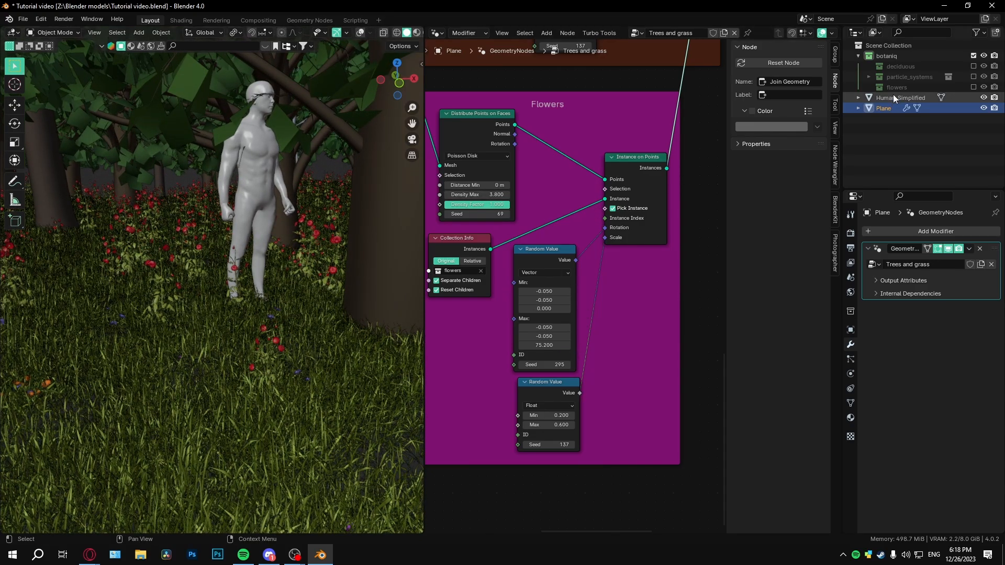
Include the flowers collection in the view layer again and frame the Dahlia-pinnata C flower with viewport overlays turned on
click(973, 86)
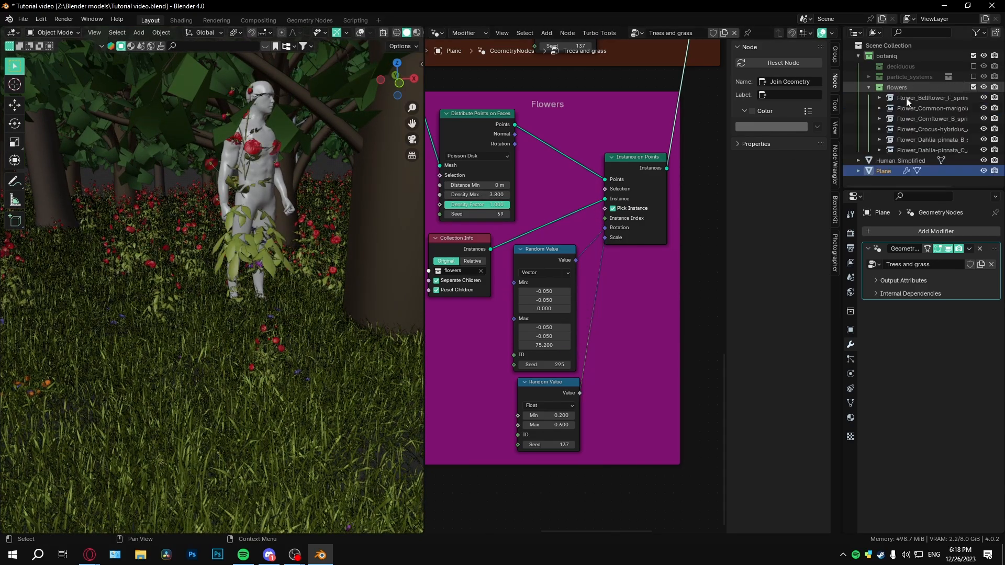
click(904, 150)
click(360, 33)
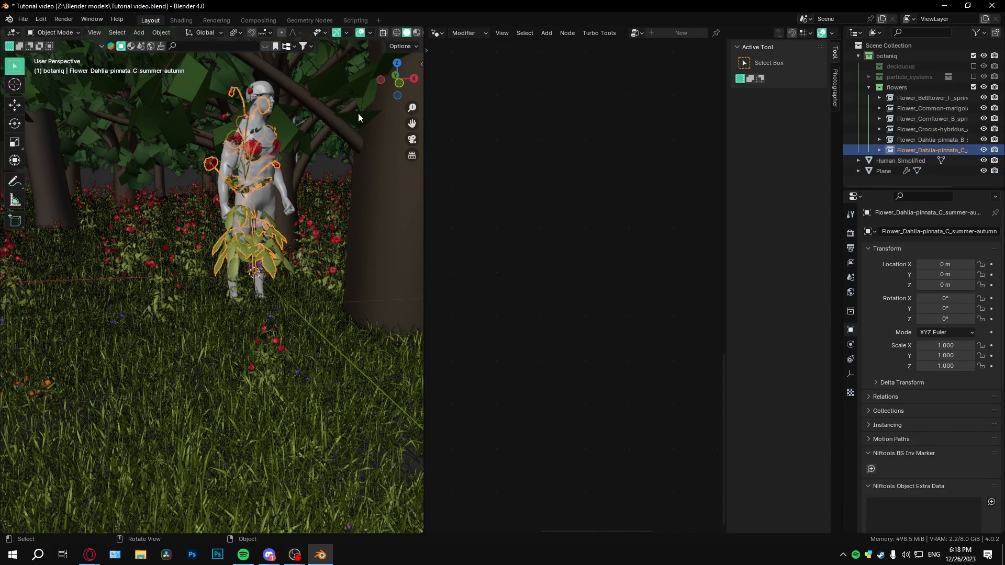
key(KP_Decimal)
Scale the Dahlia-pinnata B and C source flowers together to 0.39
shift+click(911, 140)
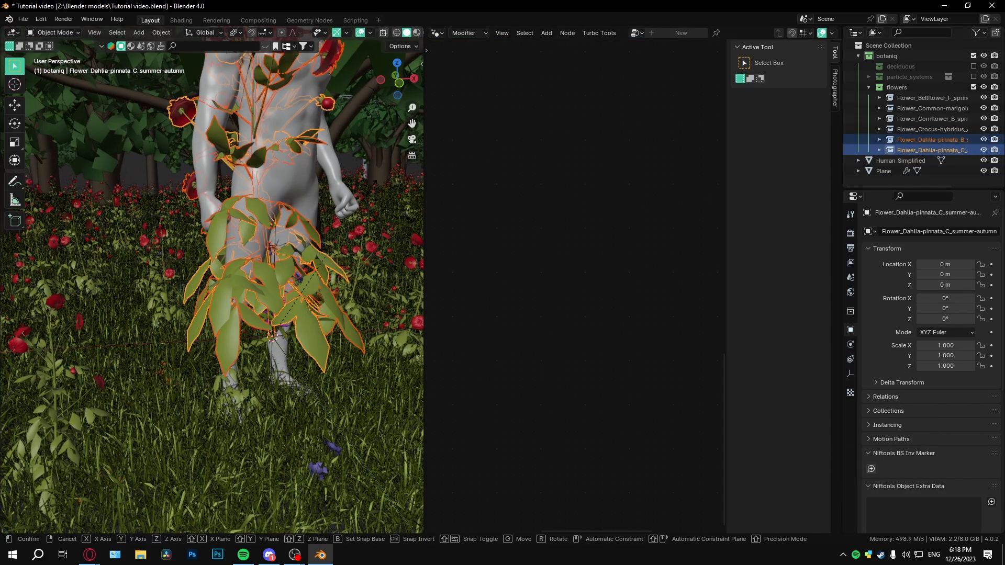
key(s)
click(316, 281)
shift+middle_drag(324, 321, 329, 249)
scroll(314, 248, down, 2)
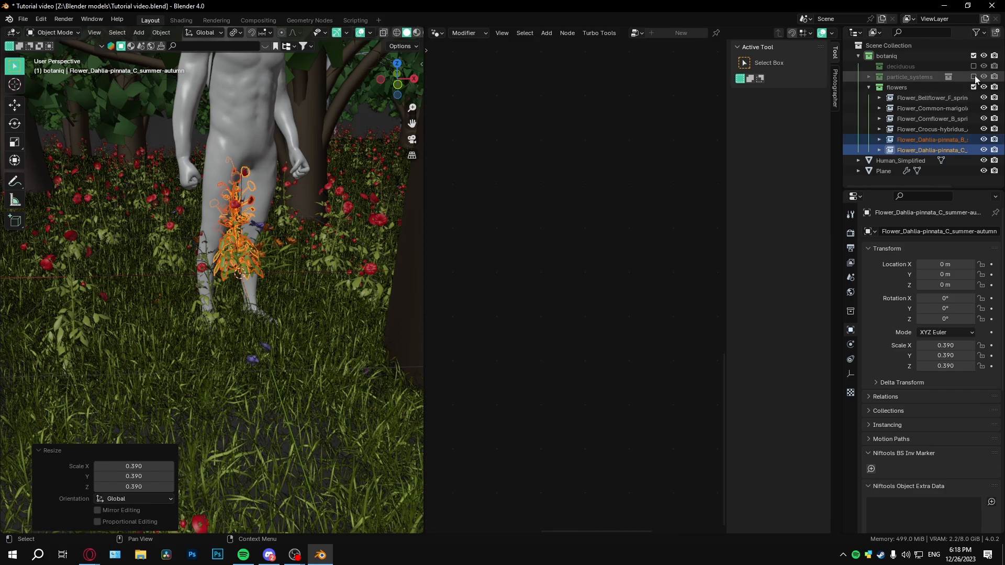
Create a new collection inside botaniq, move the Dahlia-pinnata B and C flowers into it and select that collection
click(932, 54)
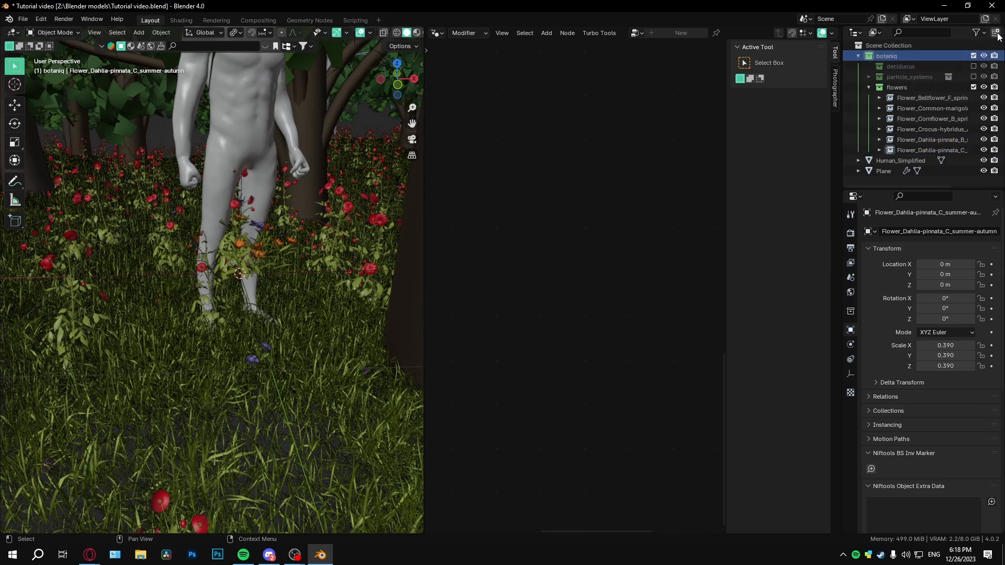
click(907, 149)
shift+click(911, 141)
drag(913, 146, 905, 160)
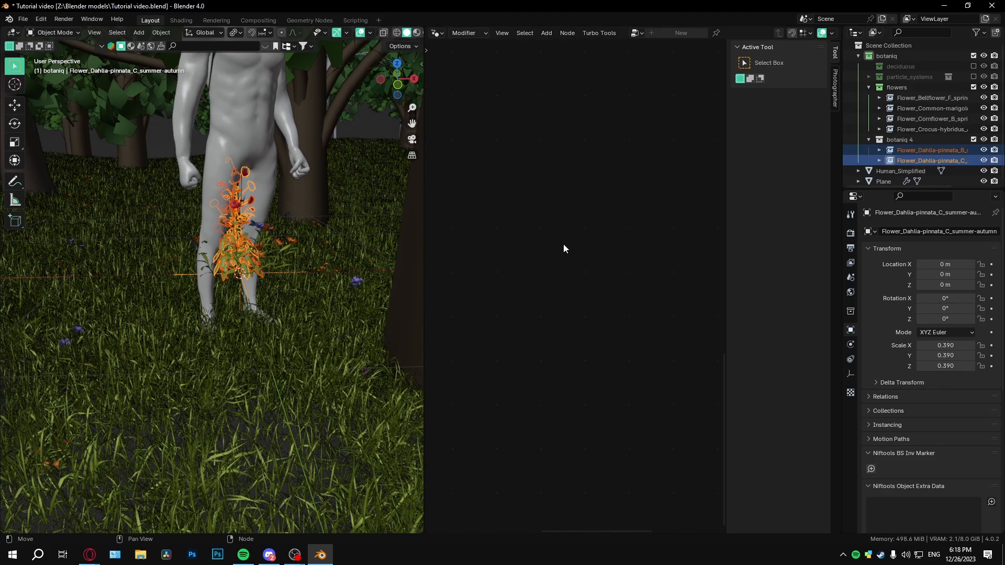
click(908, 140)
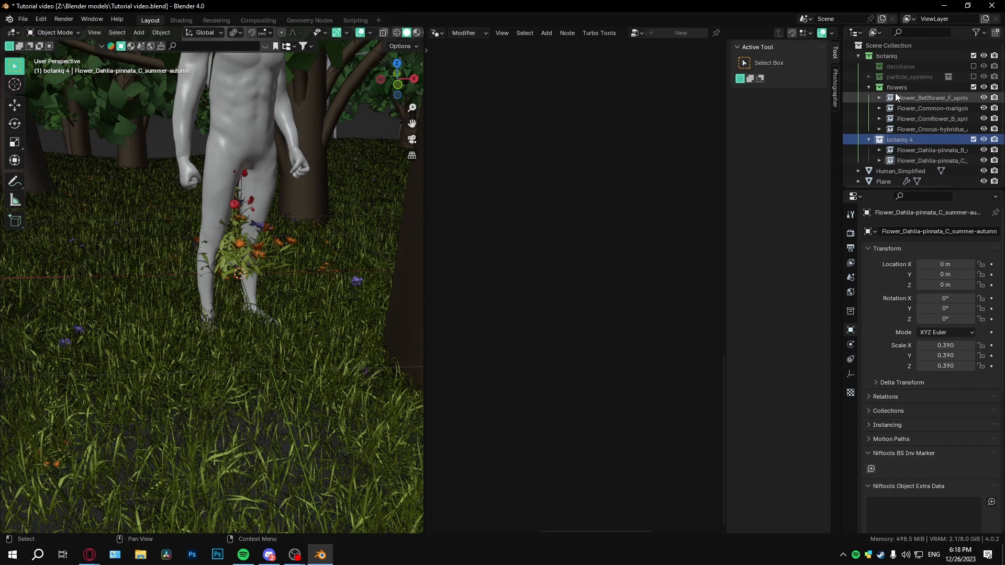
Select the ground plane to show its Trees and grass nodes, and hide the viewport overlays
click(313, 333)
scroll(584, 398, up, 5)
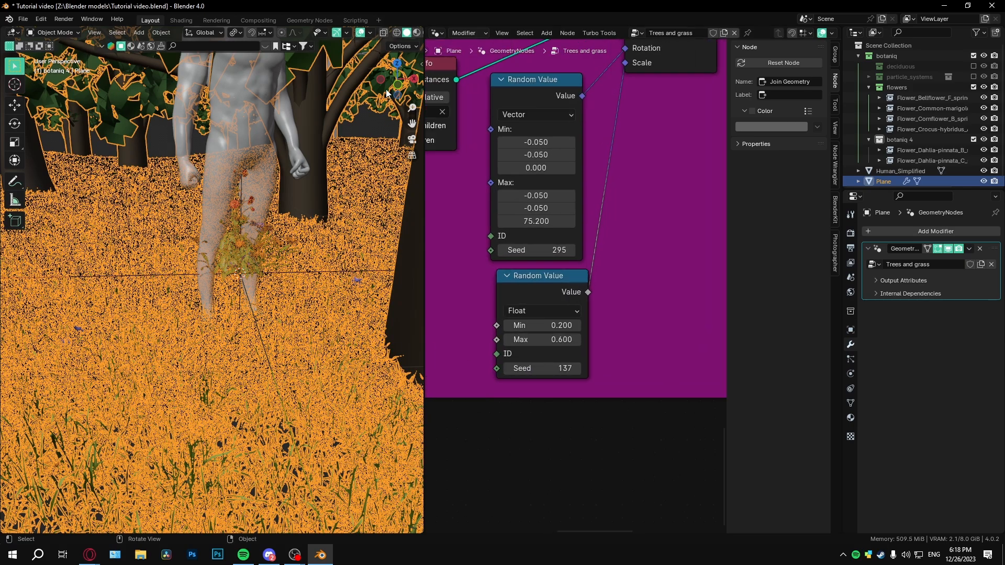
click(362, 33)
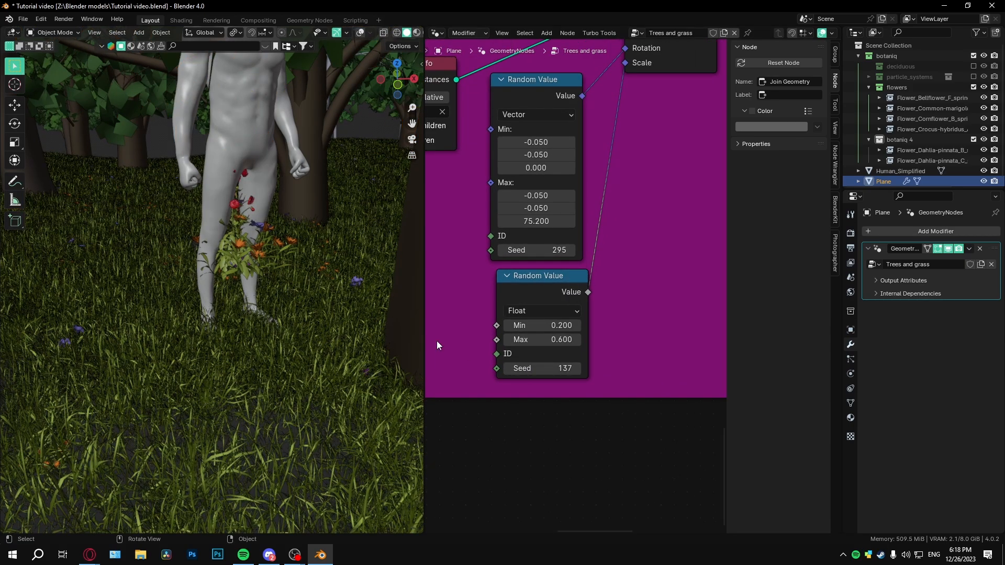
Set the Flowers frame's Random Value float range for scale to Min 0.4 and Max 1.2
click(538, 335)
text(1)
key(Return)
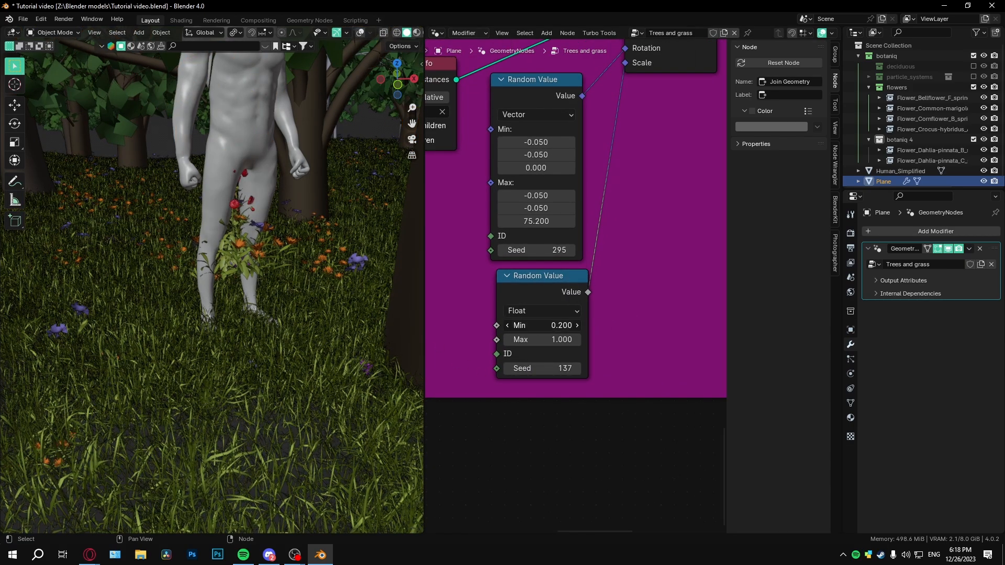
drag(542, 325, 515, 325)
middle_drag(261, 343, 293, 304)
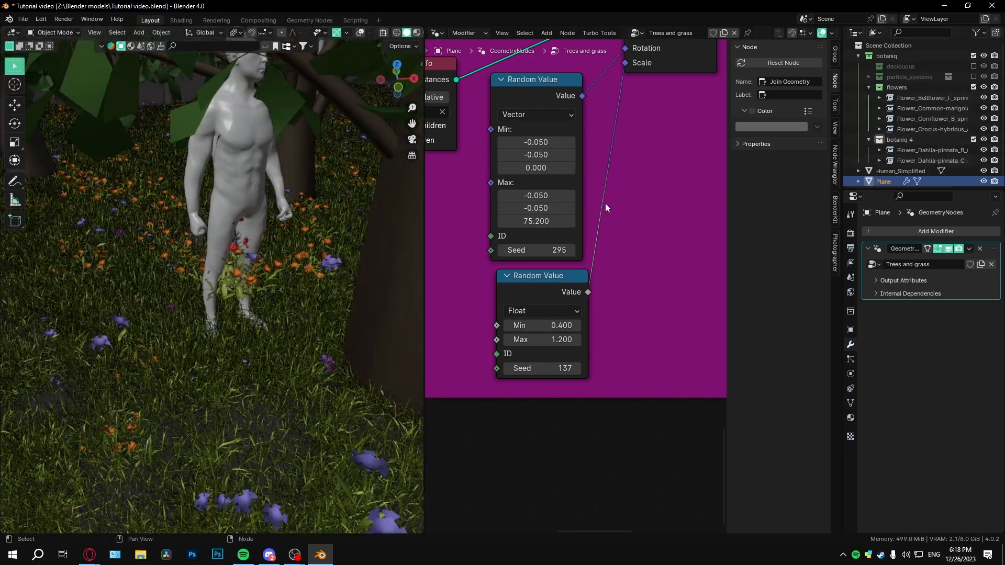
Move the Flowers frame slightly lower and place a duplicate of it with its nodes directly underneath
scroll(602, 204, down, 4)
scroll(583, 205, down, 3)
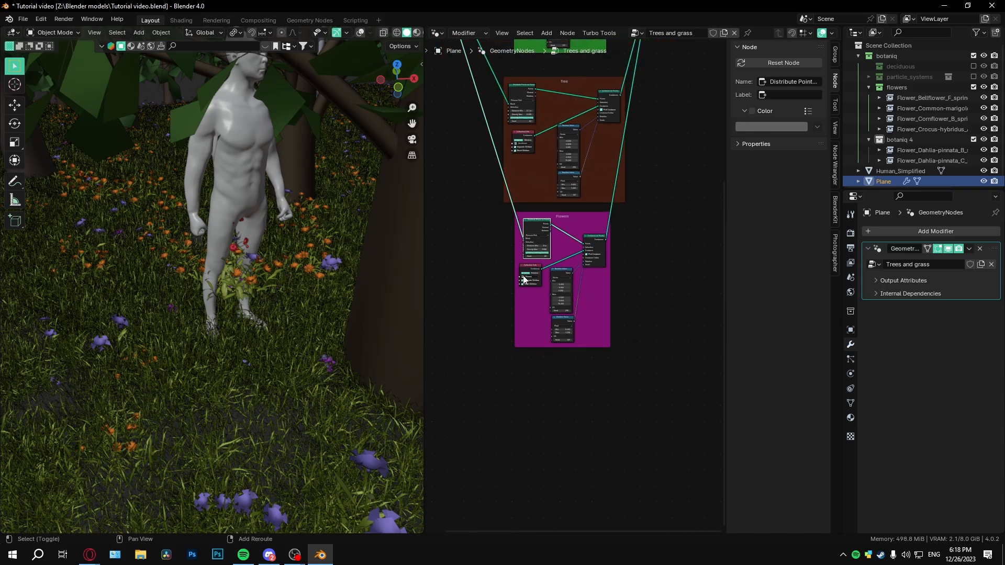
drag(605, 292, 598, 313)
key(shift+d)
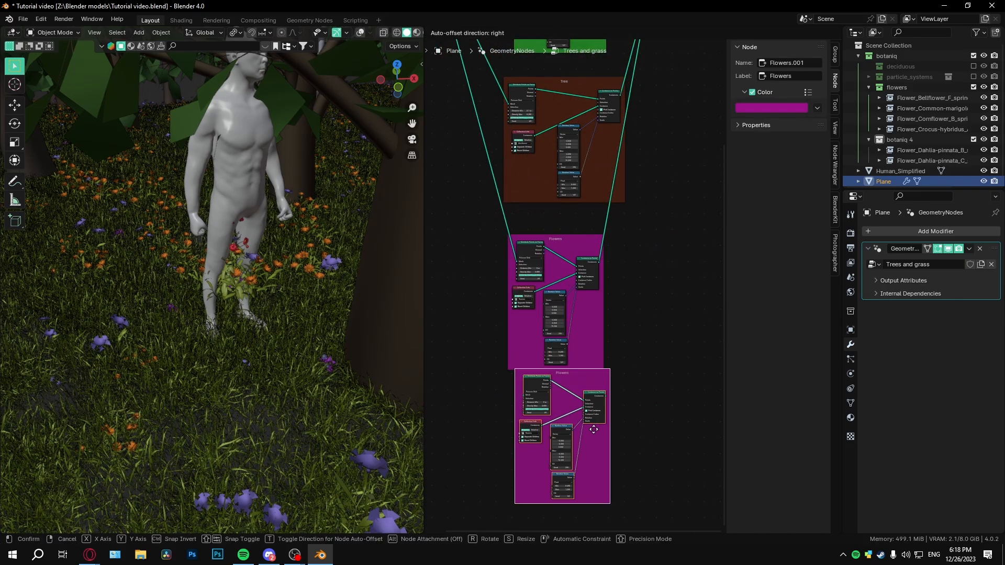
click(592, 423)
Replace the duplicate frame's instance source with the botaniq 4 collection and link its Instance on Points output to Join Geometry
scroll(621, 366, up, 5)
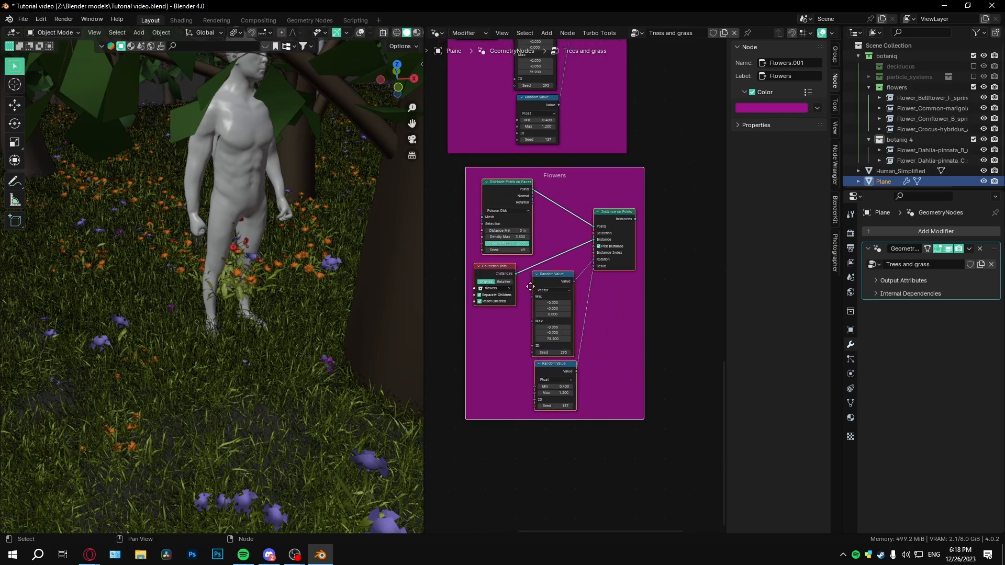
click(548, 277)
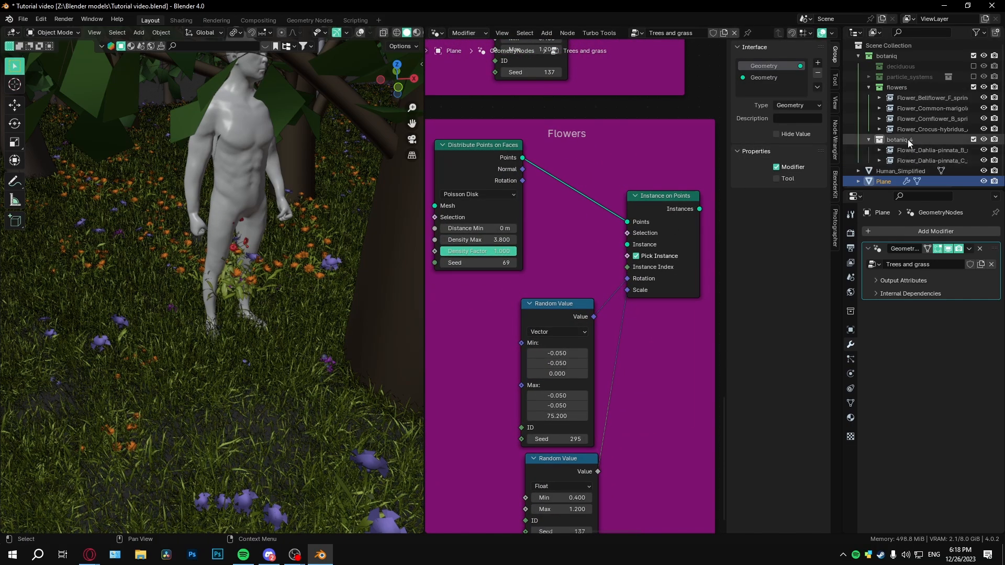
drag(897, 139, 464, 370)
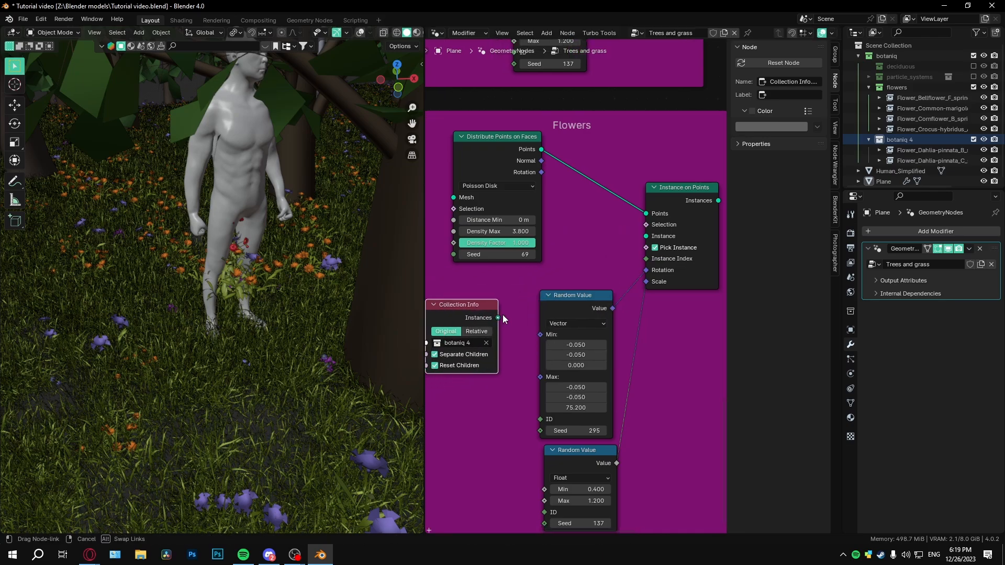
drag(639, 204, 646, 213)
scroll(530, 333, down, 8)
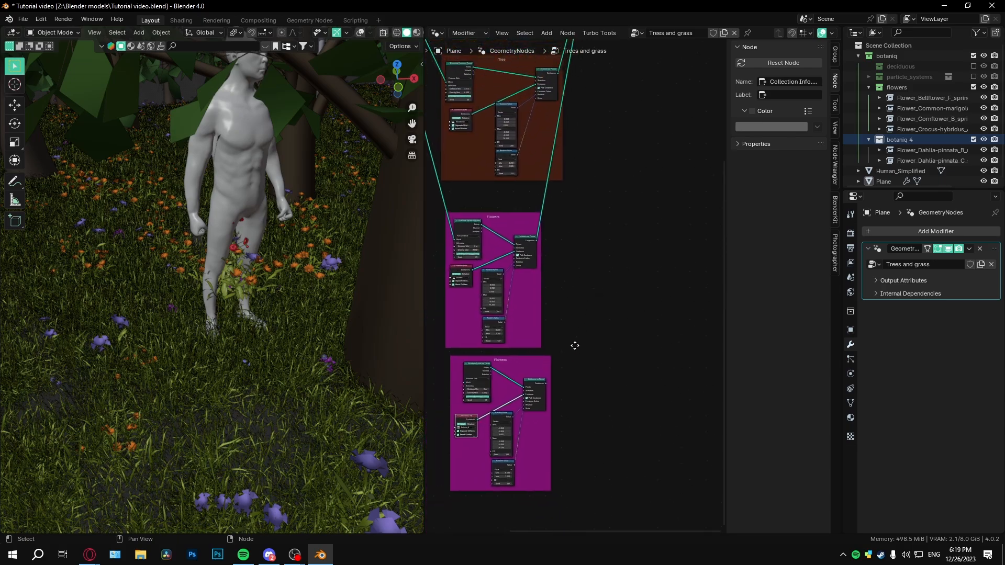
alt+right_drag(540, 278, 557, 92)
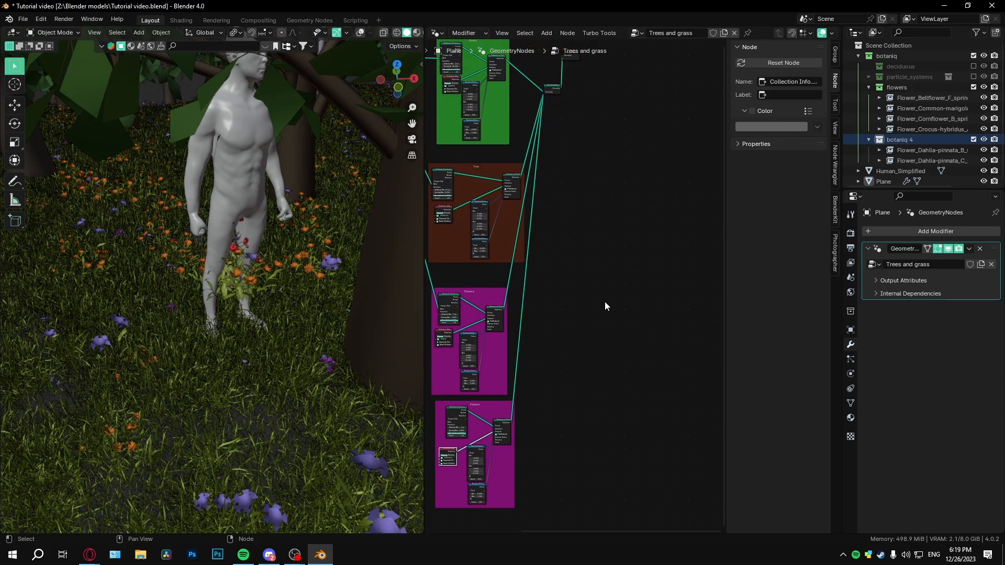
Set the duplicated Flowers frame's Density Max to 12 and its random scale Min to 0.9
scroll(624, 344, up, 8)
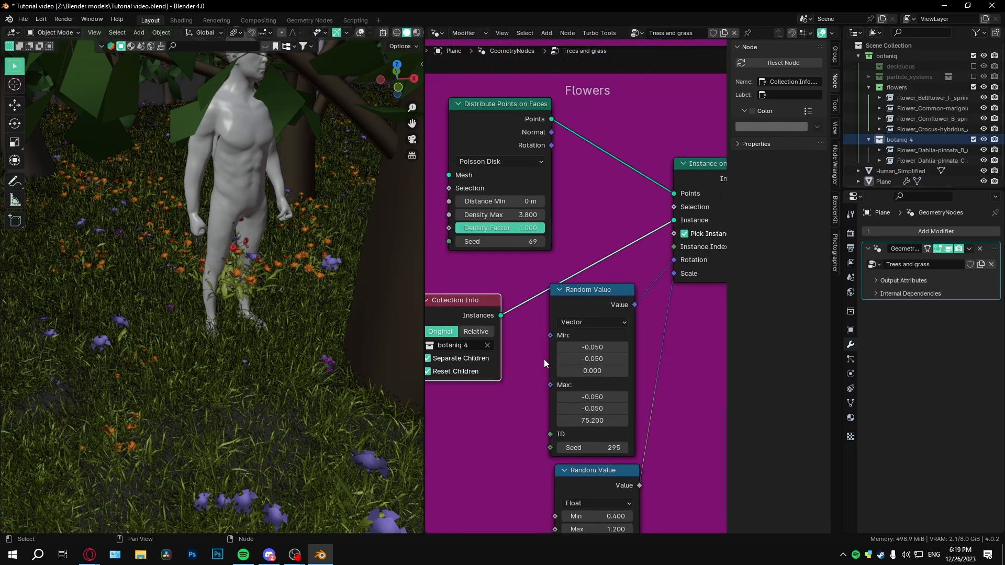
drag(526, 214, 550, 215)
scroll(637, 314, down, 1)
middle_drag(637, 314, 637, 284)
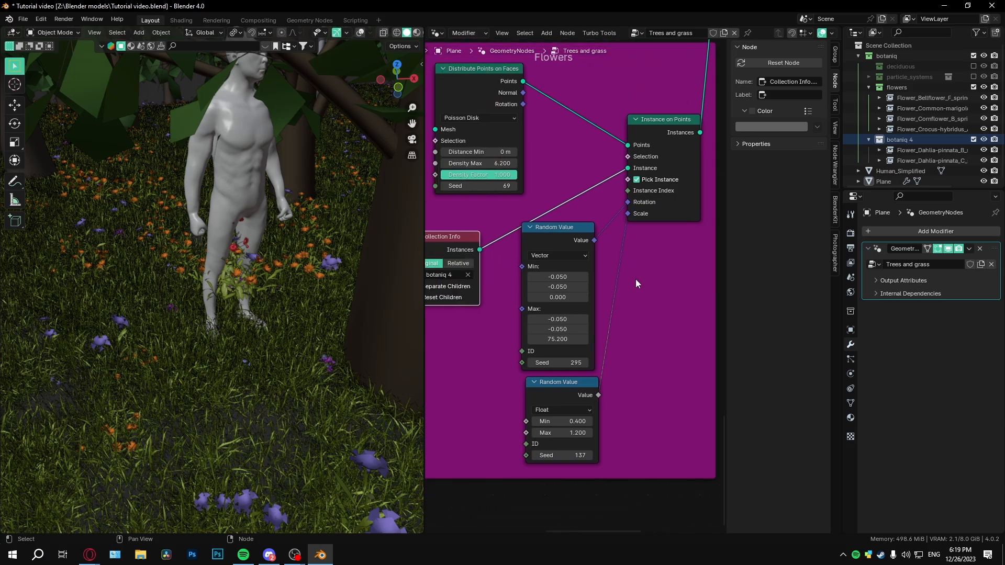
middle_drag(589, 354, 601, 325)
drag(584, 388, 589, 388)
scroll(377, 337, down, 2)
middle_drag(351, 288, 338, 265)
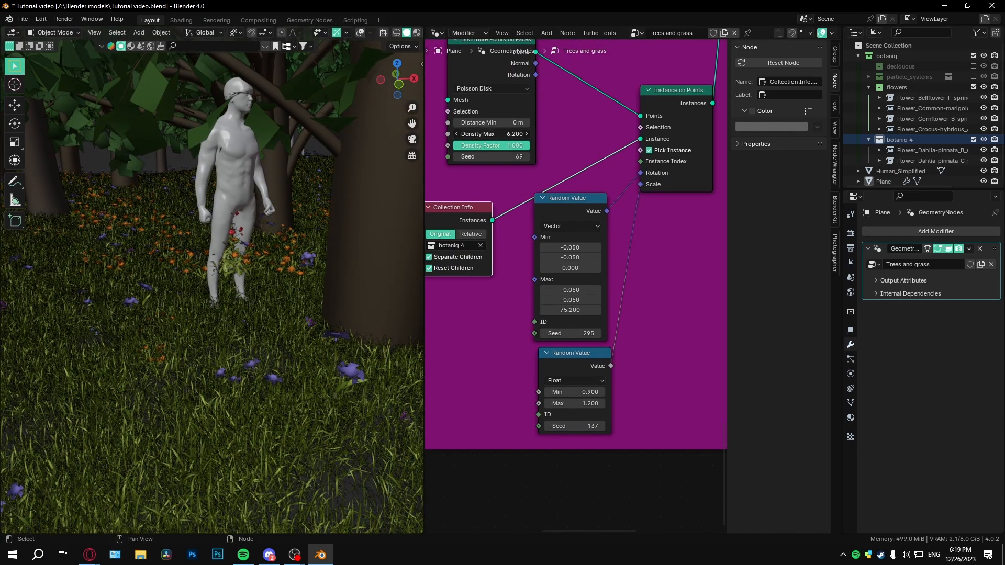
scroll(589, 289, down, 5)
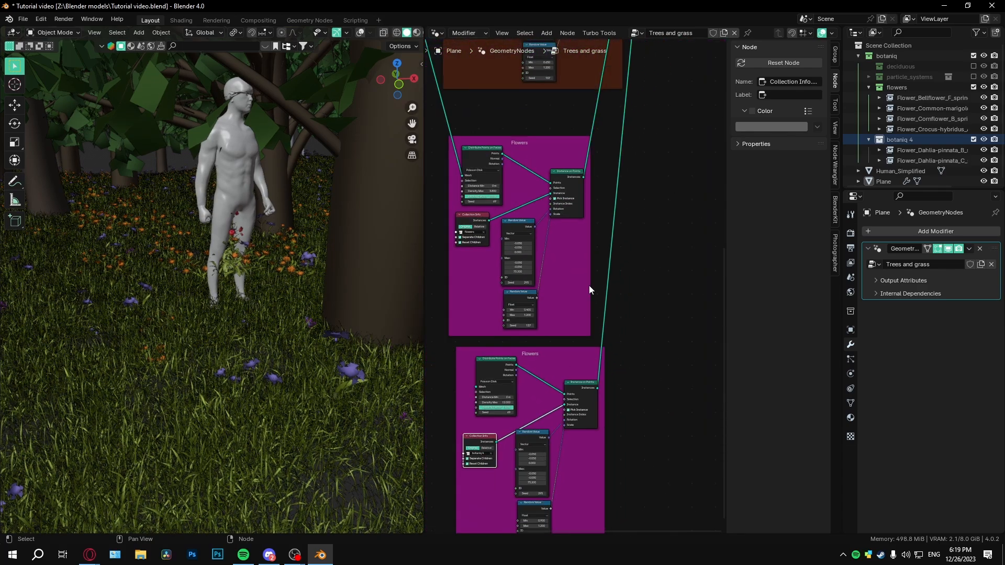
Reposition the Group Output and Join Geometry nodes so they sit lower, beside the node frames
scroll(590, 286, down, 3)
middle_drag(639, 73, 558, 358)
middle_drag(580, 206, 526, 353)
scroll(526, 353, up, 5)
drag(535, 222, 614, 362)
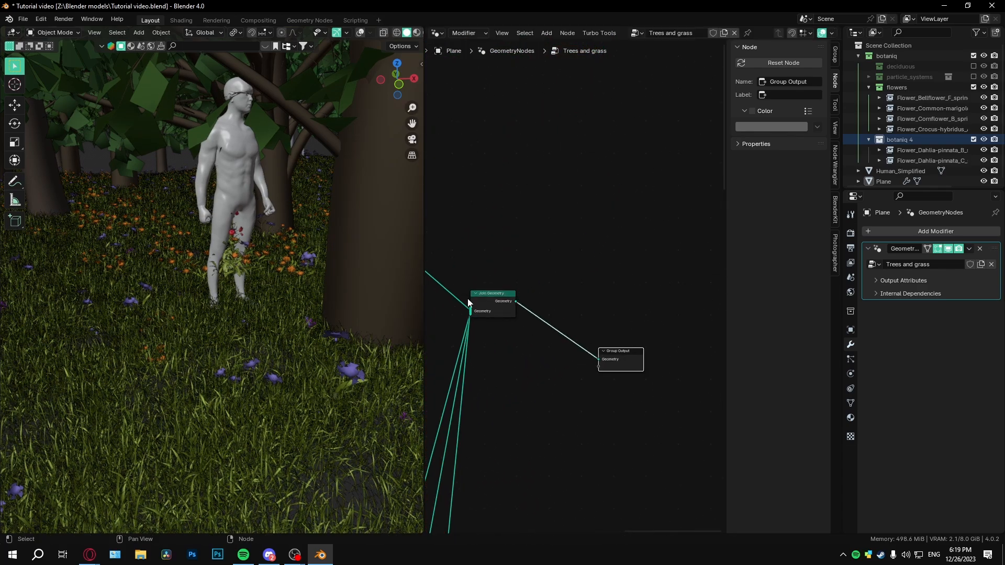
drag(485, 306, 543, 471)
middle_drag(542, 519, 566, 283)
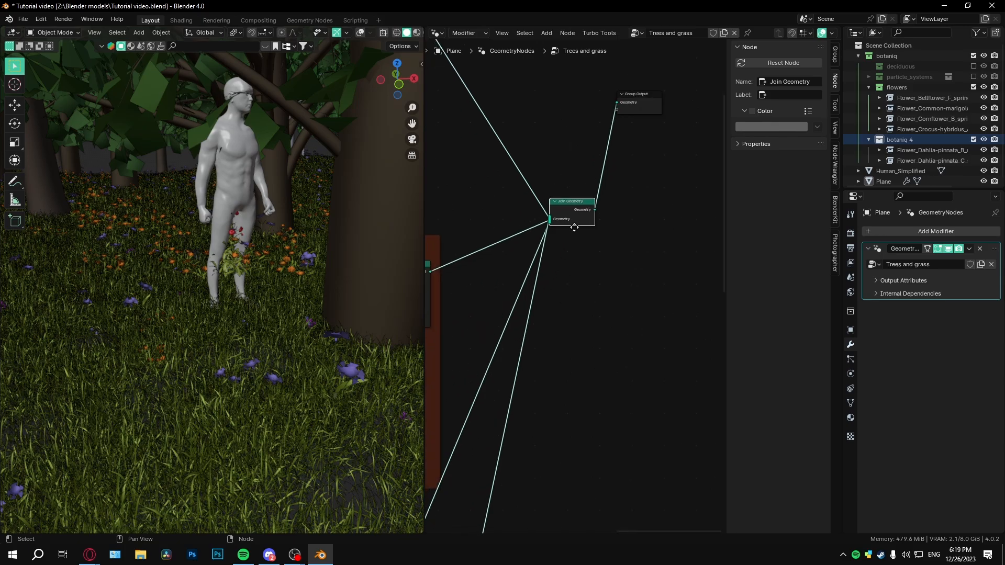
drag(574, 227, 561, 443)
Connect the Group Input geometry to the Mesh input of the duplicated frame's Distribute Points on Faces node
scroll(561, 444, down, 4)
middle_drag(563, 461, 613, 262)
middle_drag(572, 394, 630, 259)
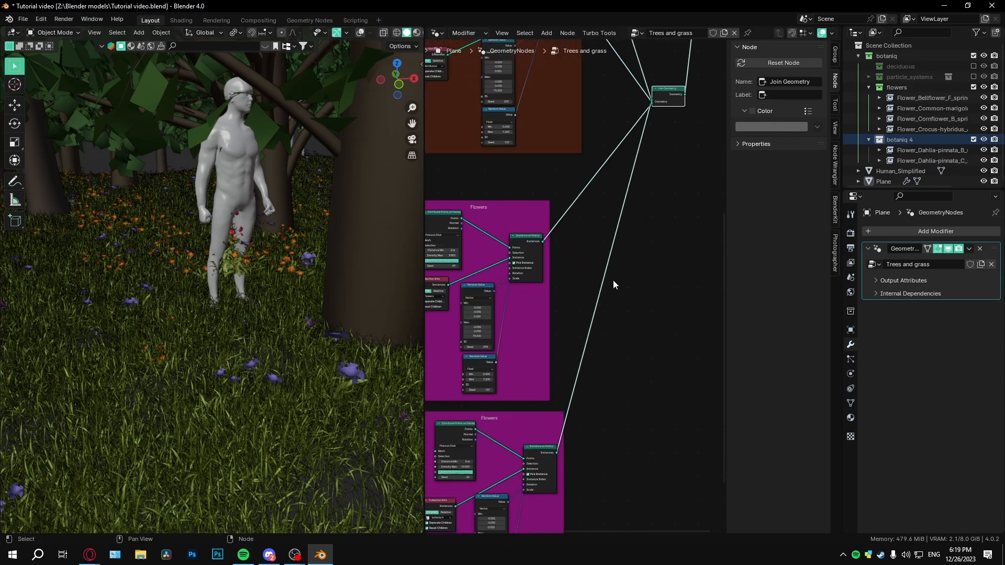
scroll(567, 432, up, 2)
middle_drag(567, 431, 624, 318)
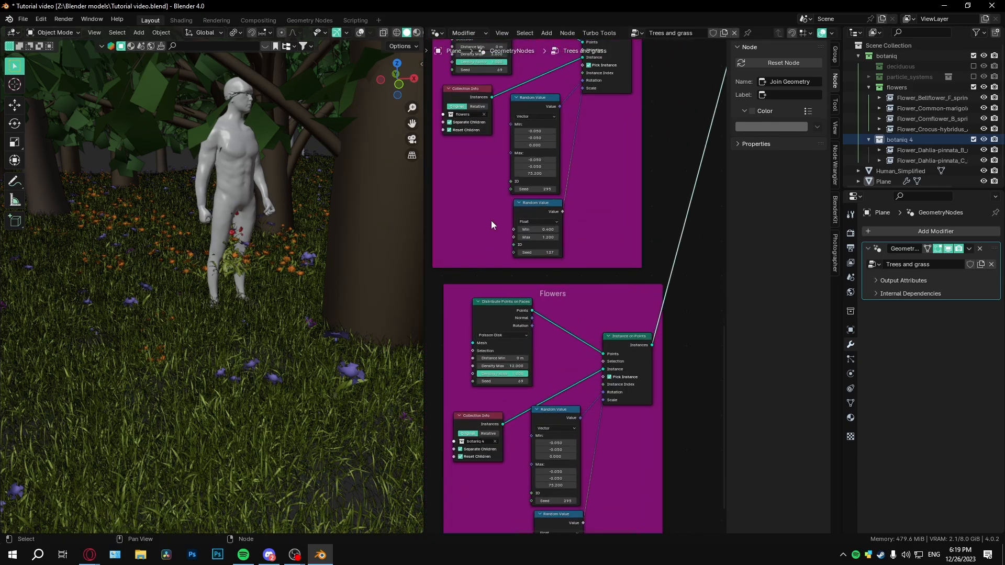
scroll(559, 276, down, 5)
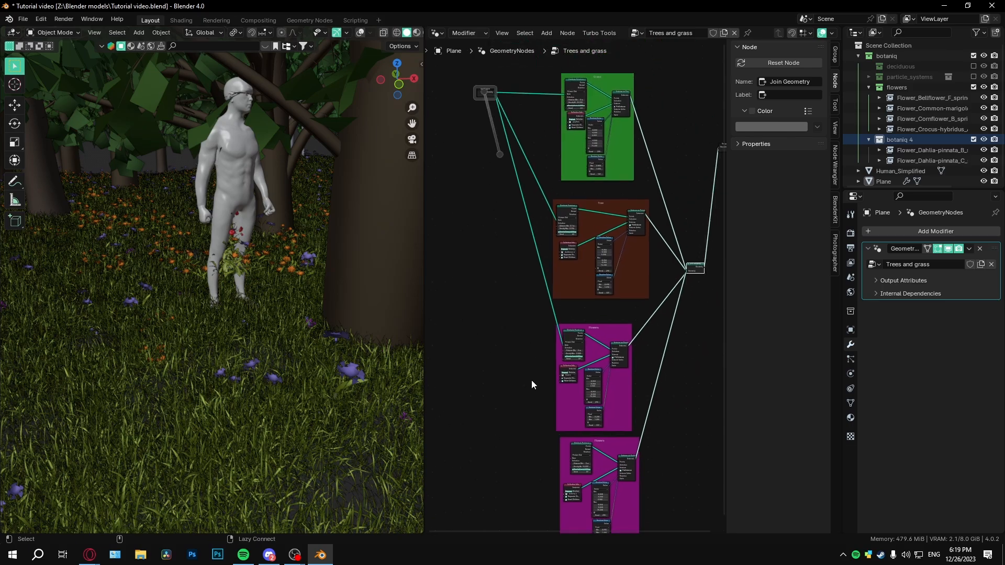
alt+right_drag(531, 381, 578, 456)
middle_drag(646, 466, 577, 365)
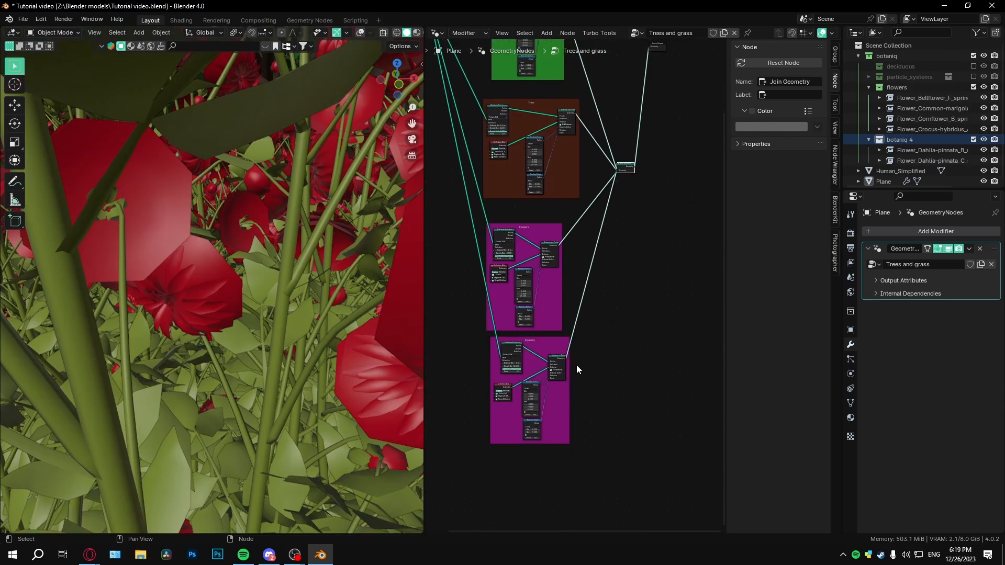
Set the duplicated frame's random scale range to Max 0.5 and Min 0.2
scroll(578, 370, up, 7)
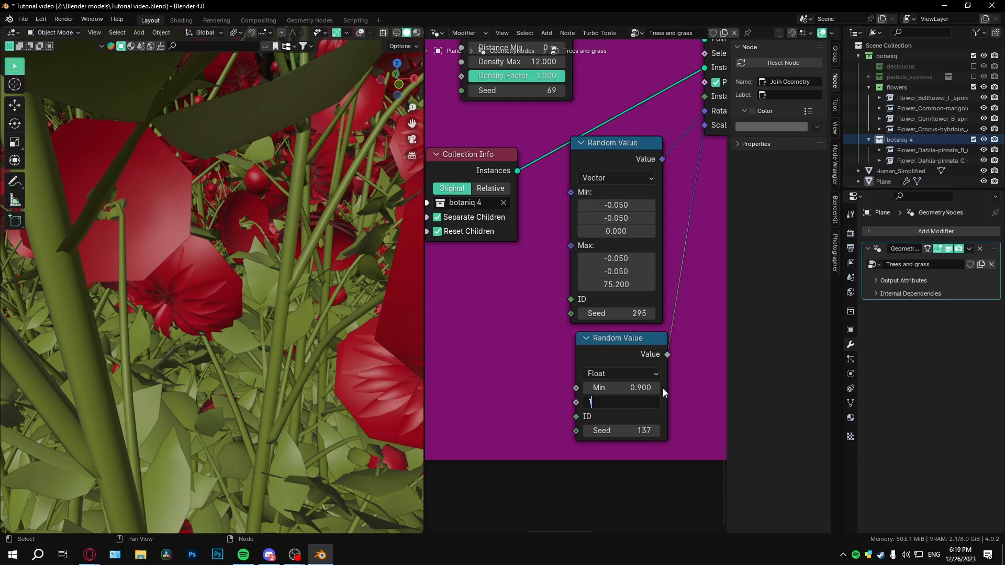
key(Return)
text(.5)
key(Return)
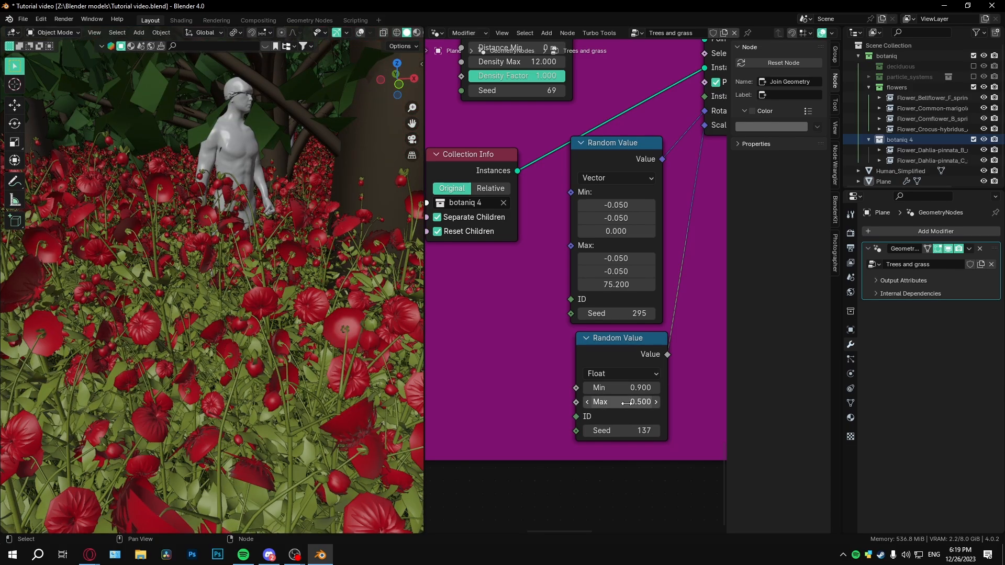
text(.2)
key(Return)
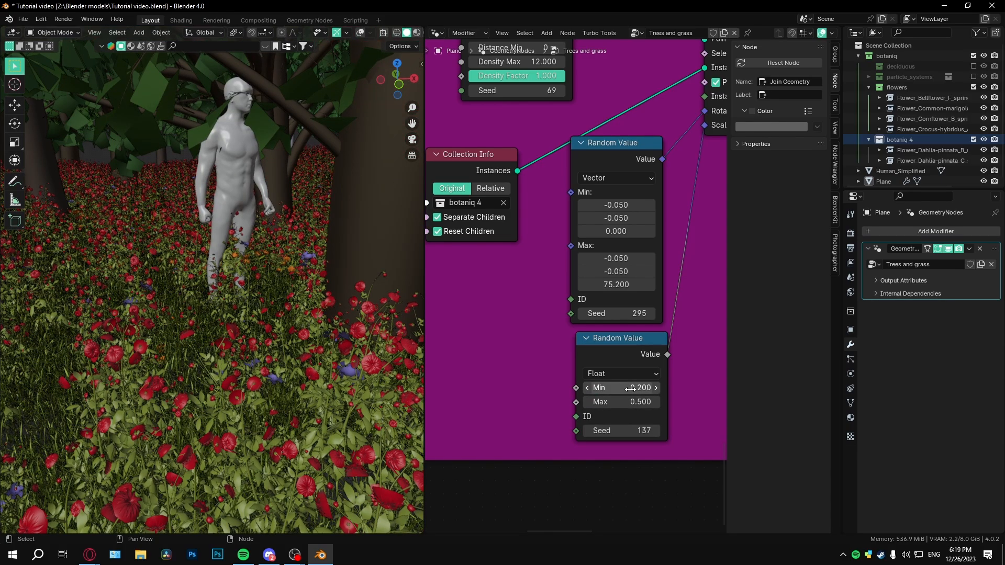
Set the duplicated frame's Density Max to 2.5
scroll(547, 108, down, 2)
middle_drag(546, 105, 573, 292)
scroll(572, 291, up, 3)
drag(570, 253, 521, 253)
Set the duplicated frame's random scale range to Max 0.25 and Min 0.1
middle_drag(661, 475, 592, 341)
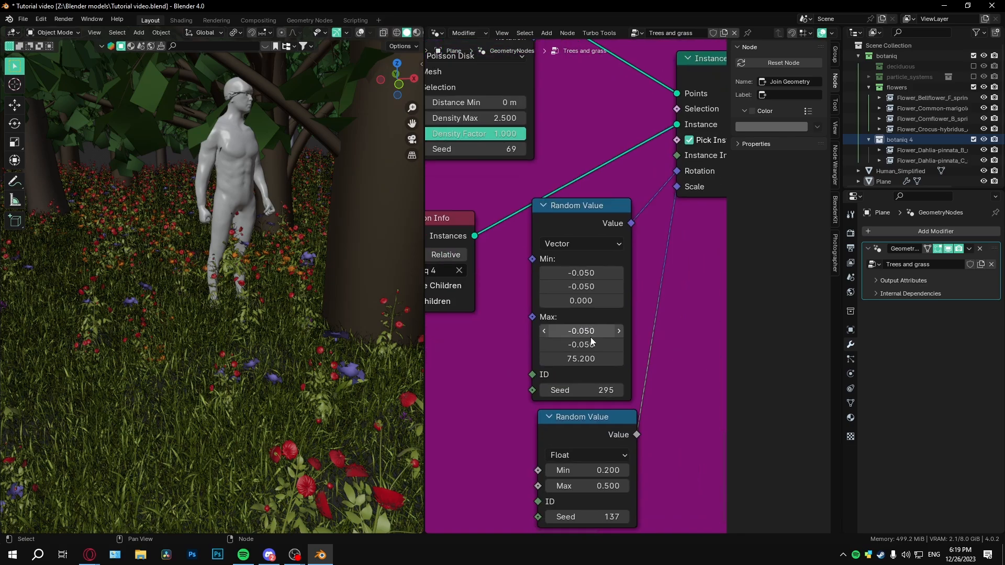
click(607, 487)
text(0.25)
key(Return)
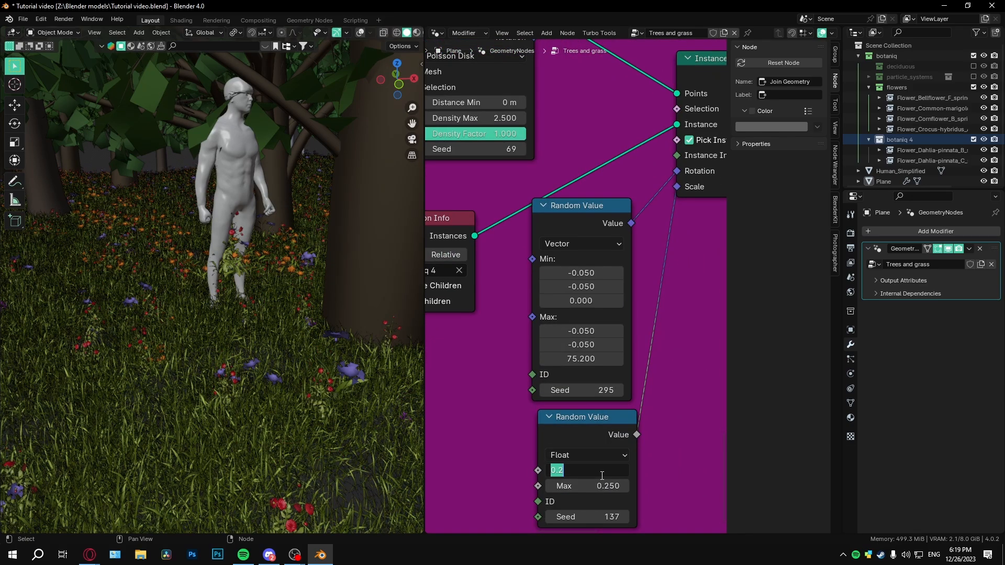
text(1)
key(Return)
key(Return)
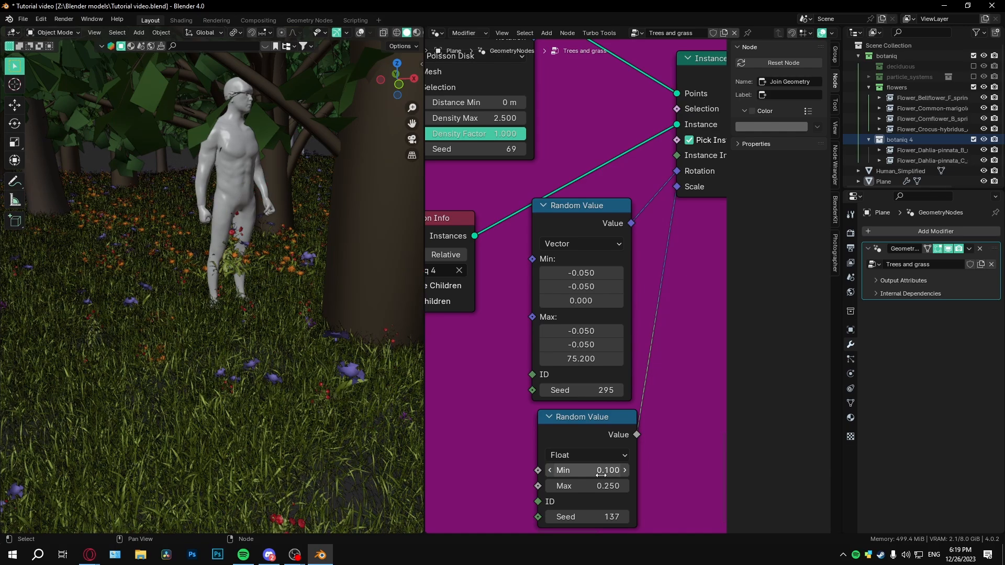
Set the Density Max of the duplicated frame's Distribute Points on Faces node to 5.8
middle_drag(537, 365, 572, 457)
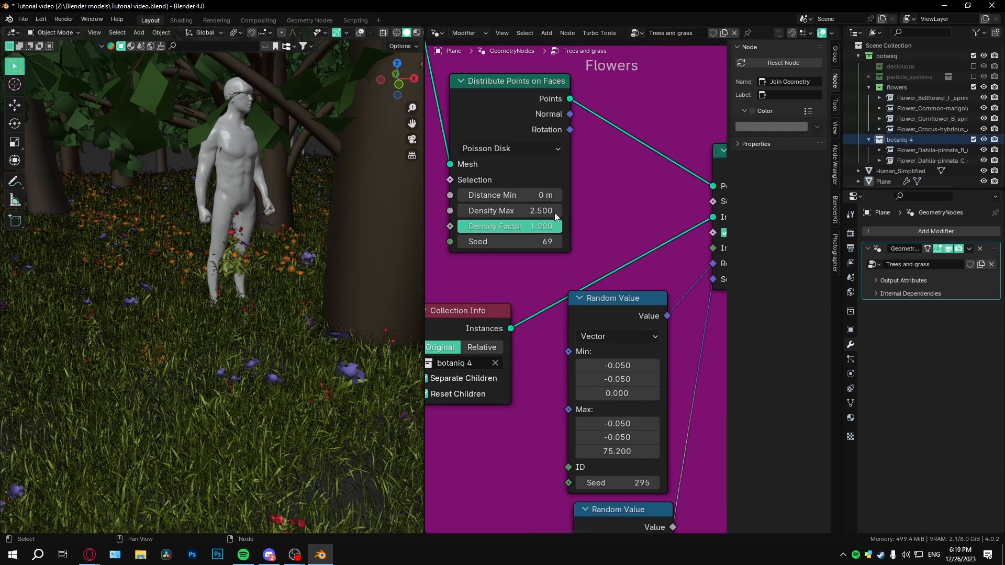
click(510, 211)
text(4.1)
key(Return)
drag(510, 211, 524, 210)
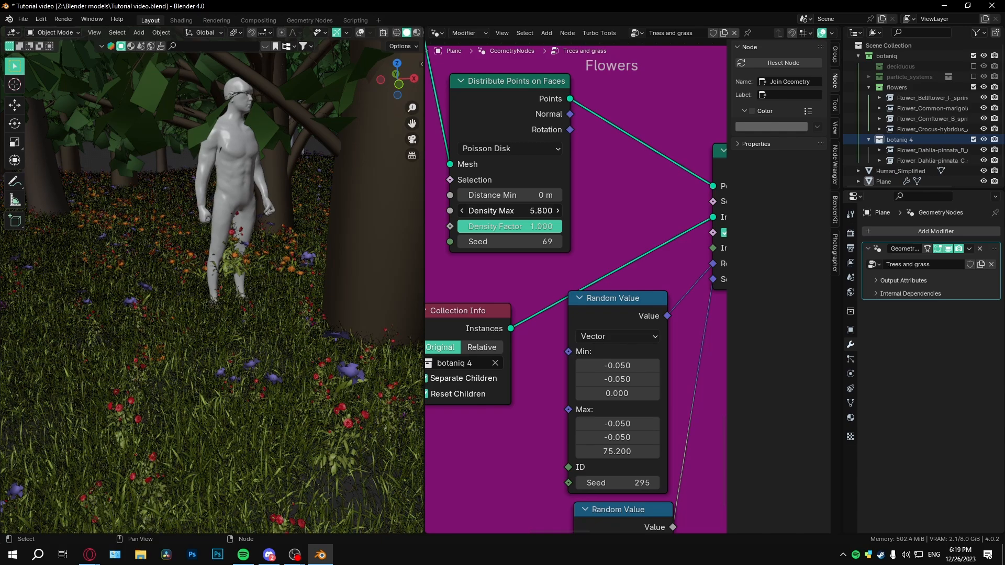
scroll(293, 346, up, 2)
mouse_move(277, 366)
middle_down()
mouse_move(274, 335)
mouse_move(274, 363)
middle_up()
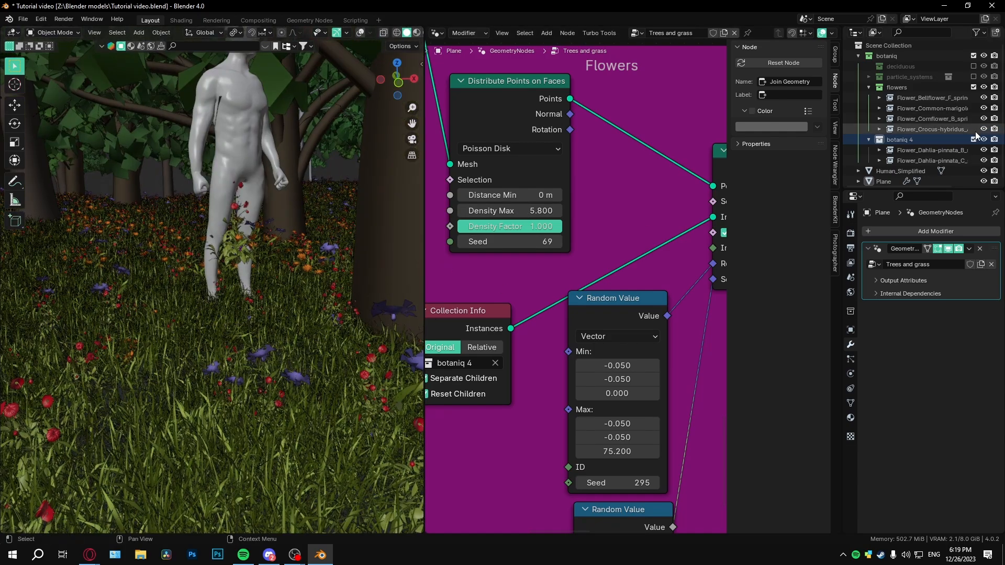
Exclude the flowers and botaniq 4 collections from the view layer and save the file
click(974, 86)
scroll(259, 249, down, 2)
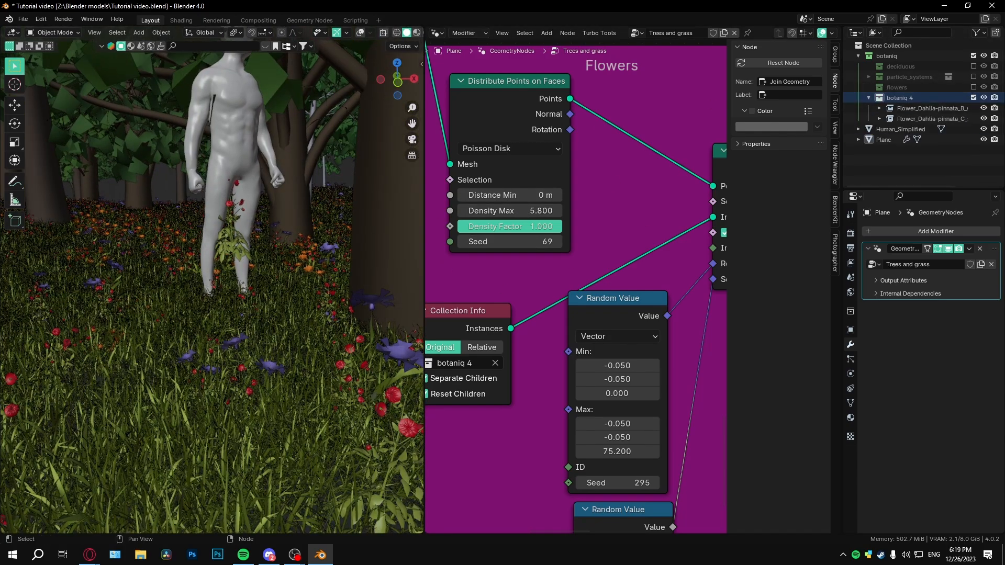
click(973, 97)
middle_drag(279, 320, 297, 296)
key(ctrl+s)
Label the duplicated Flowers frame "Red flowers" and change its frame color to dark red
scroll(588, 386, down, 3)
scroll(550, 314, down, 4)
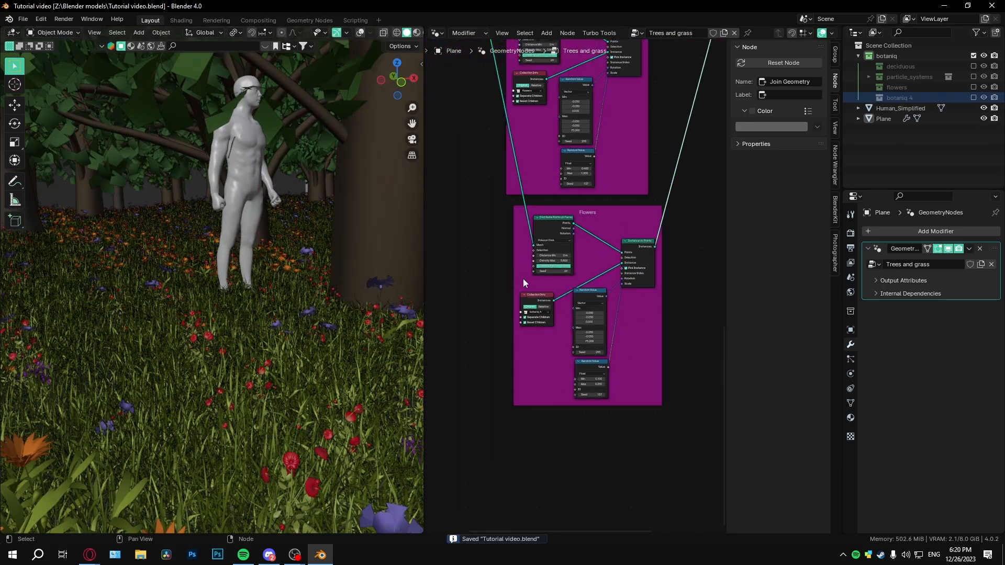
click(608, 216)
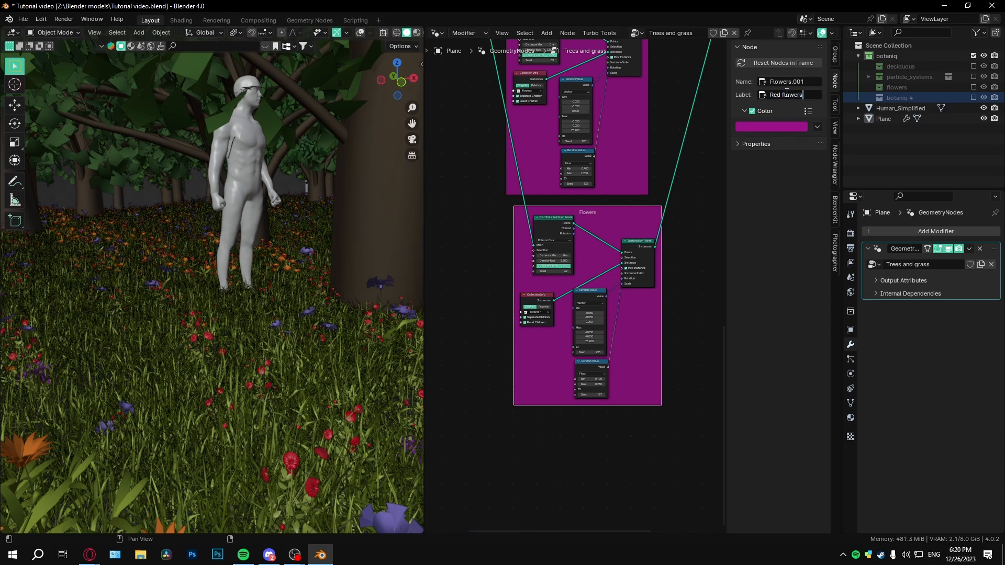
click(768, 131)
drag(770, 198, 785, 227)
scroll(606, 337, down, 1)
Browse the rocks category among the botaniq spawnable assets
key(n)
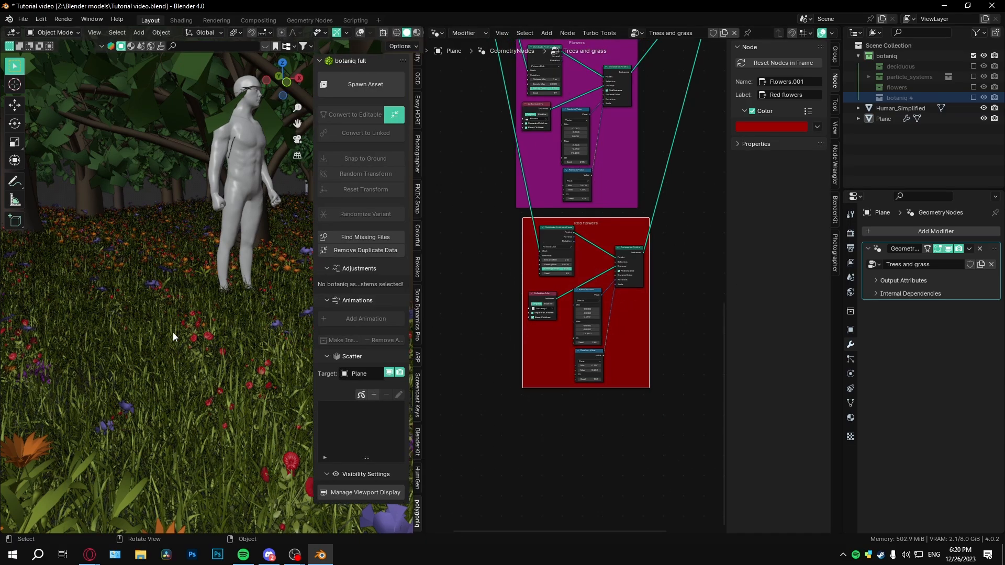
middle_drag(173, 332, 278, 275)
click(361, 84)
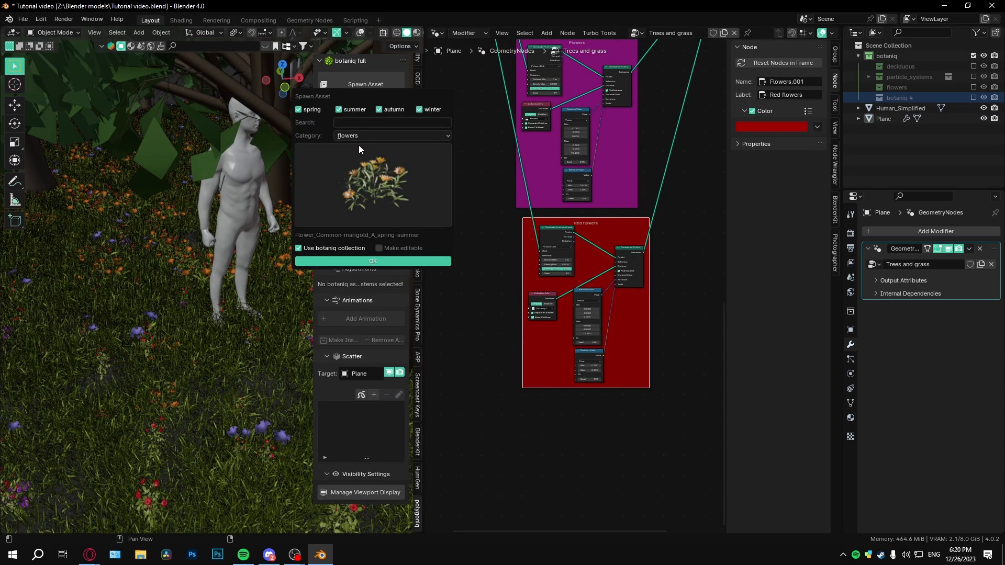
click(372, 136)
click(354, 254)
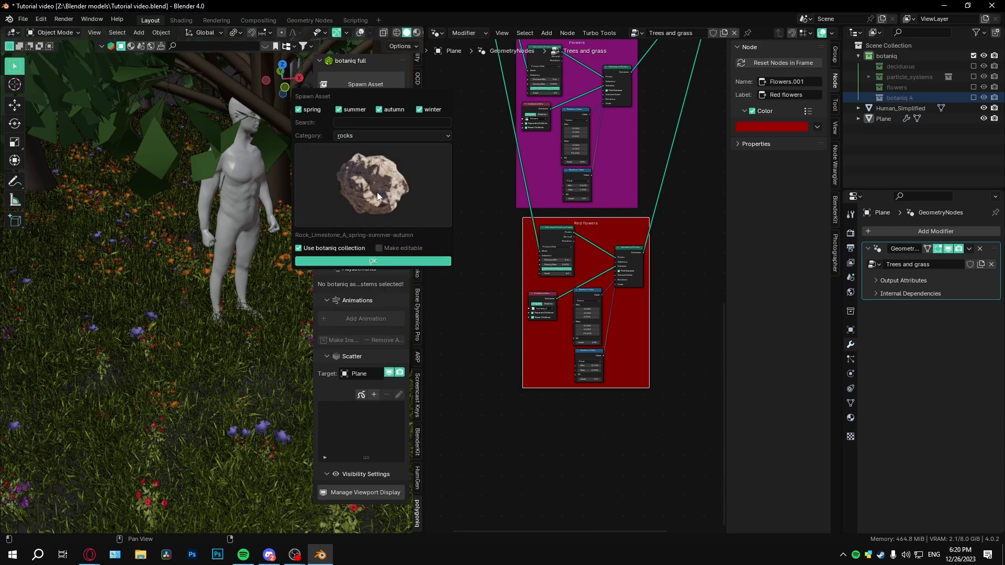
click(376, 180)
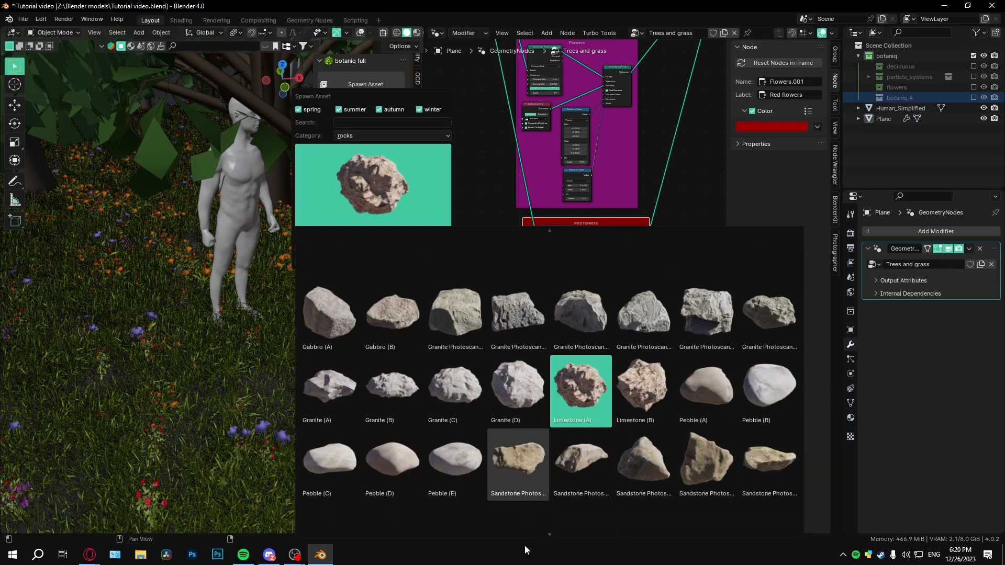
scroll(549, 532, down, 2)
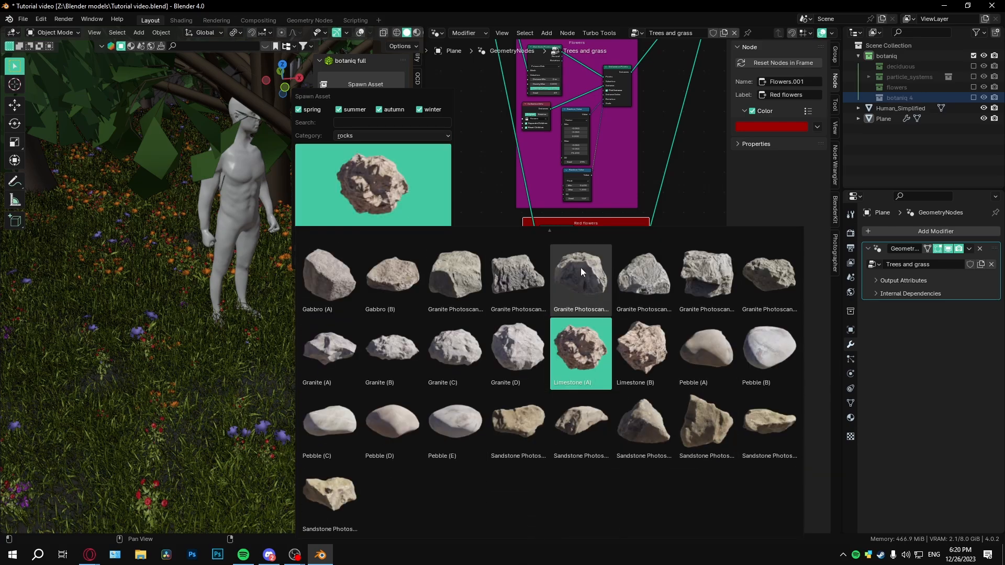
mouse_move(575, 224)
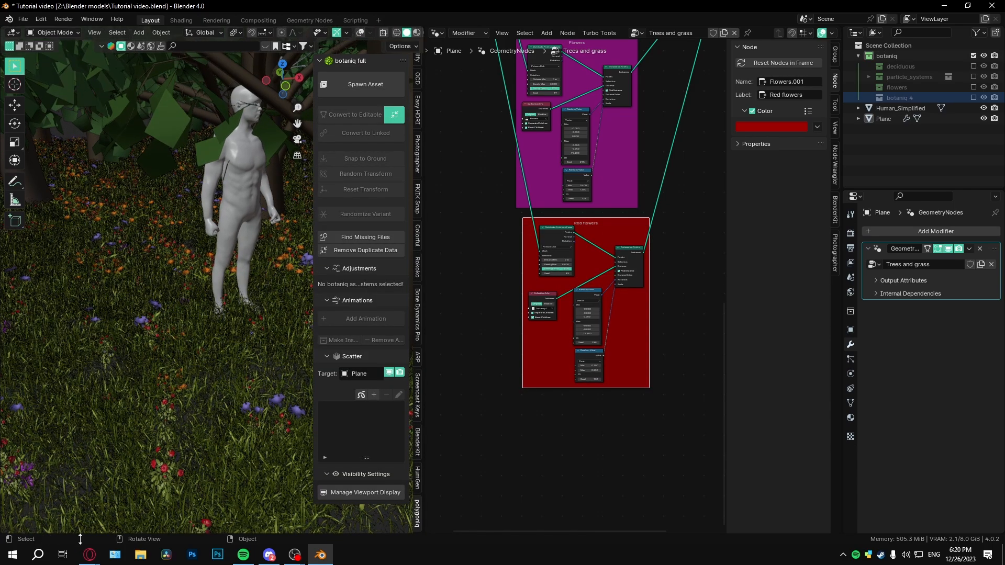
Launch Quixel Bridge and export the Mossy Forest Boulder from the local Megascans assets to Blender
click(37, 555)
text(bridge)
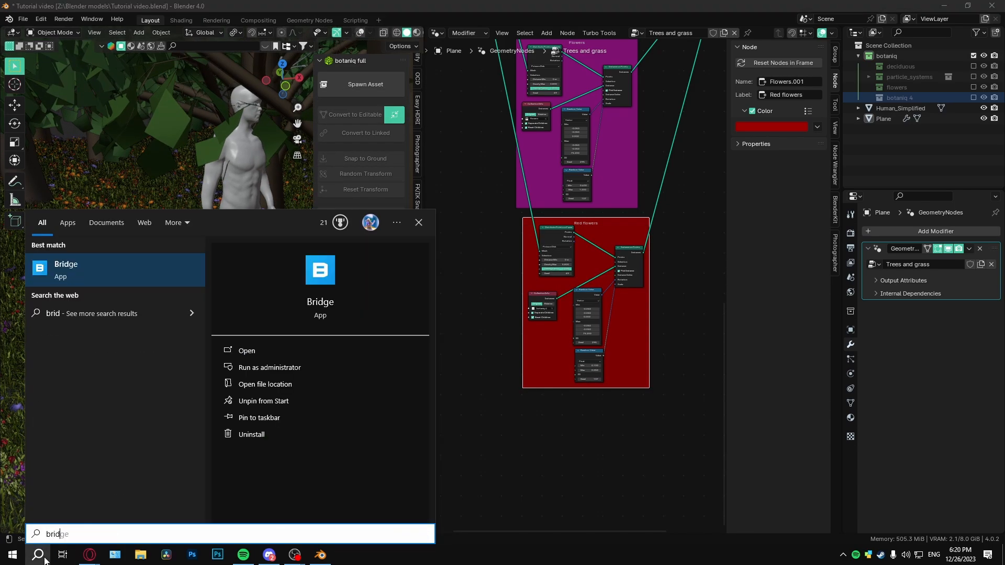
key(Return)
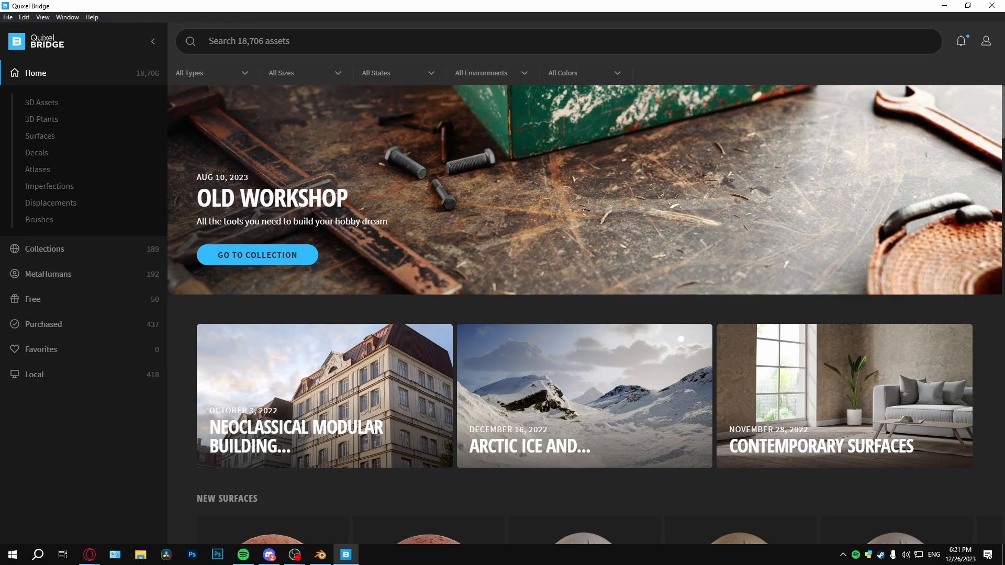
click(70, 381)
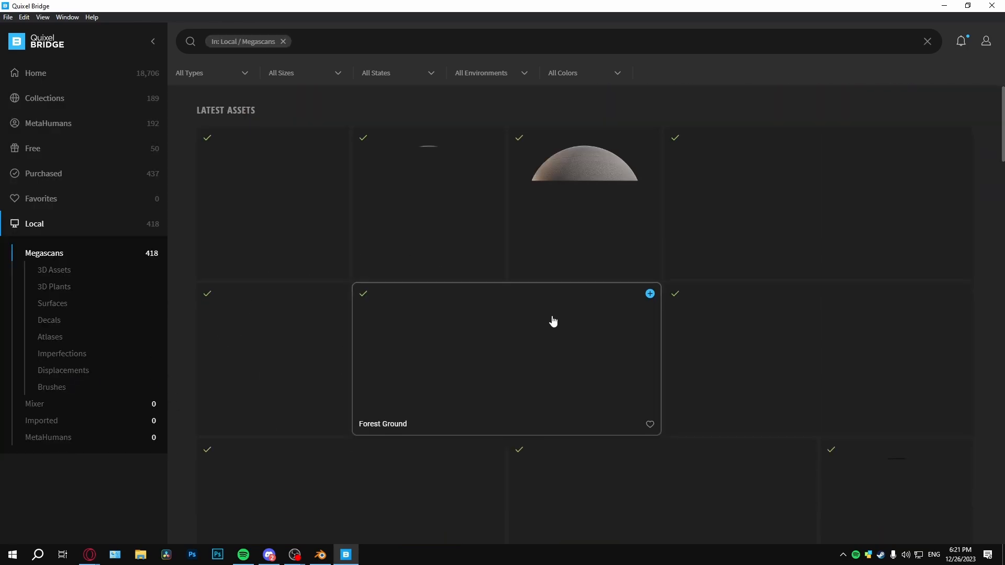
scroll(555, 330, down, 2)
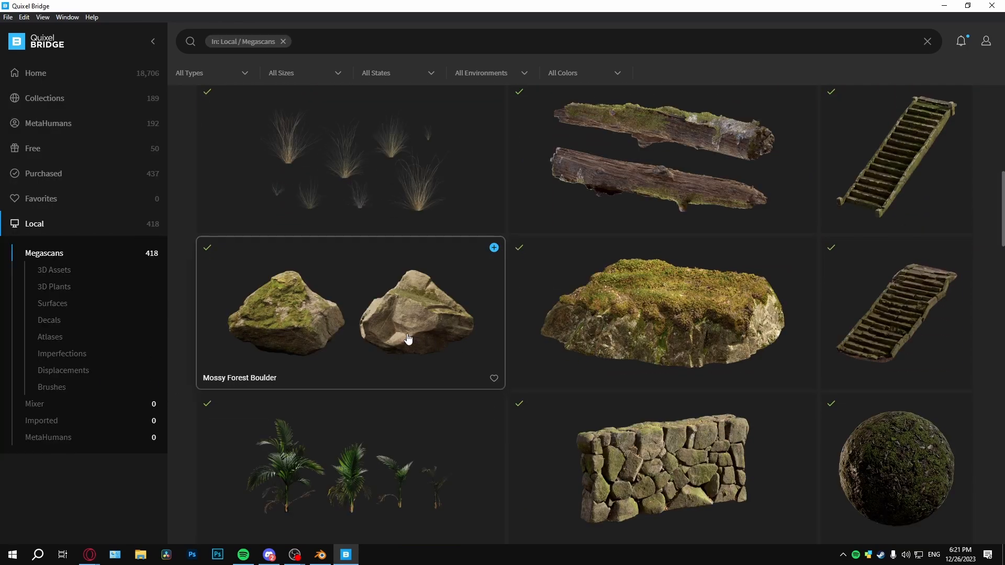
click(454, 336)
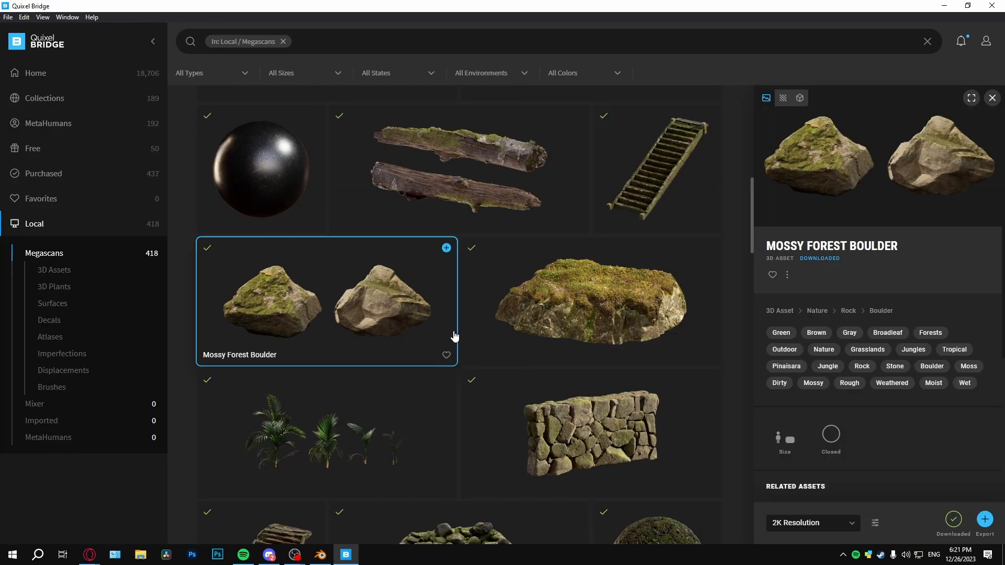
click(984, 520)
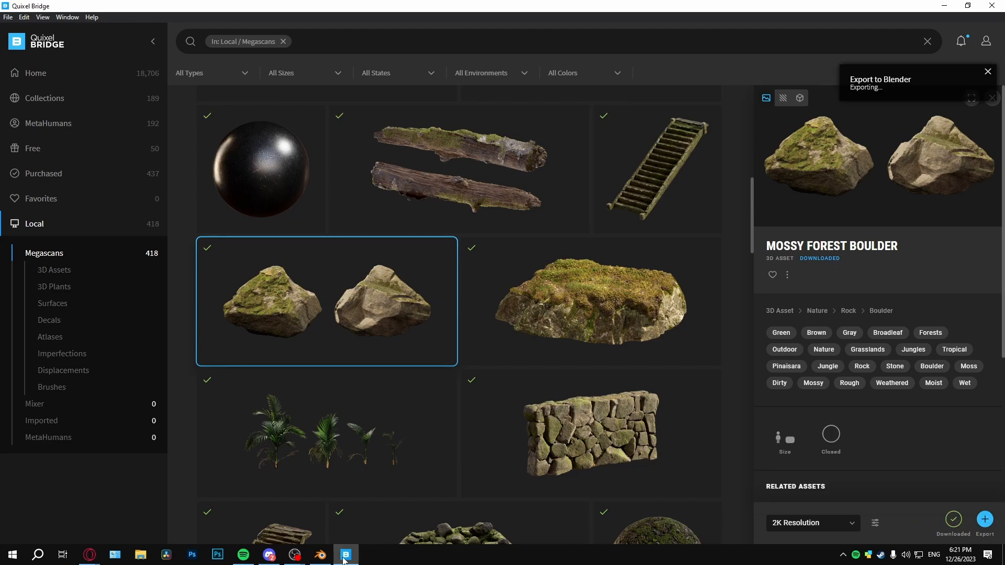
Switch back to Blender and change the shader editor to the Geometry Node Editor showing the plane's scatter frames
click(320, 556)
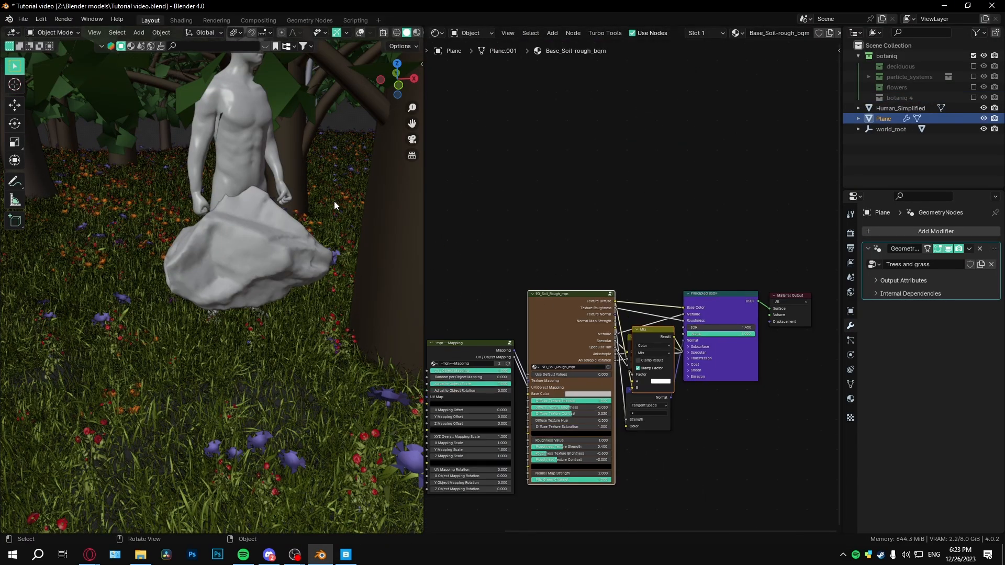
click(436, 33)
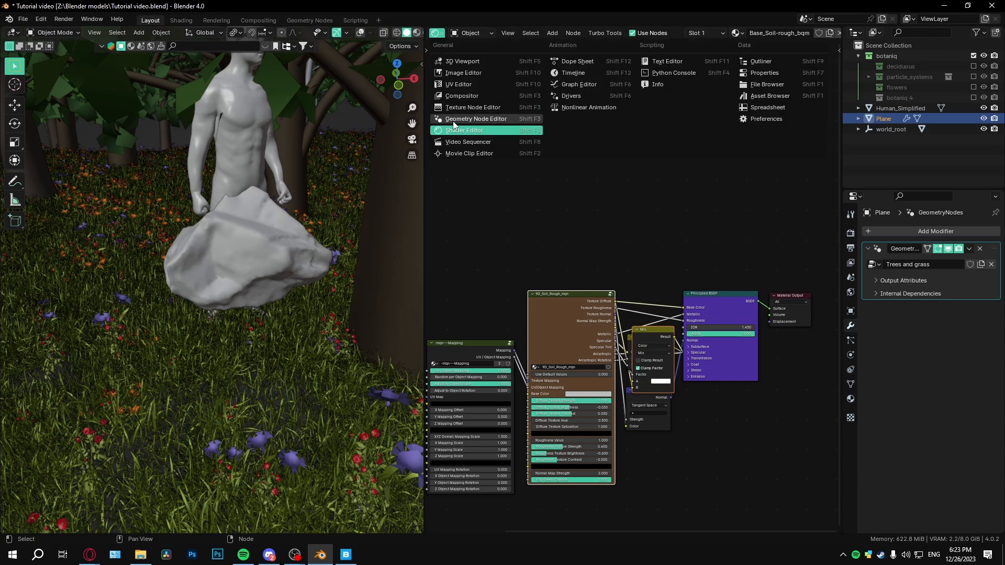
click(454, 119)
scroll(665, 307, down, 4)
middle_drag(657, 404, 709, 254)
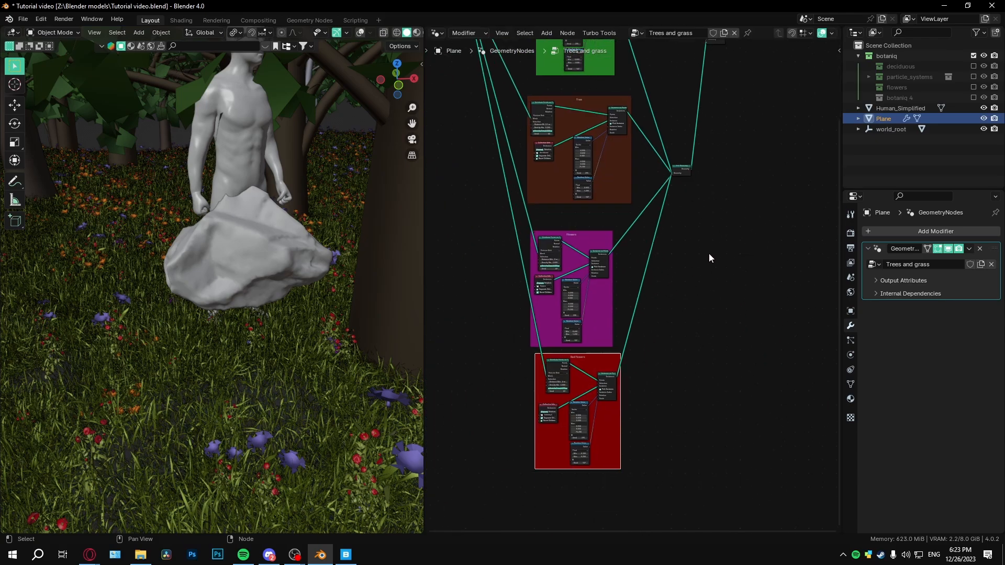
click(883, 130)
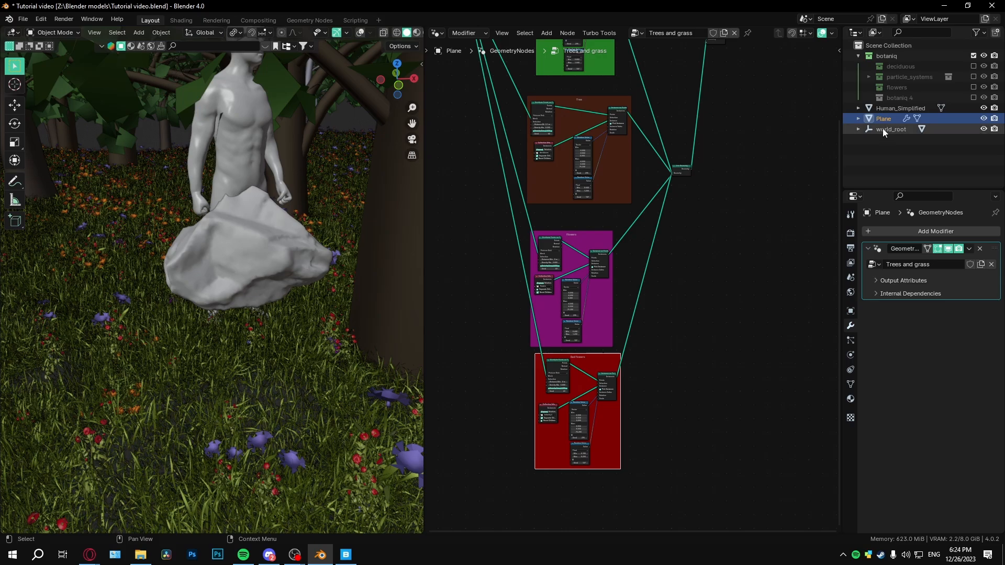
key(Delete)
click(887, 128)
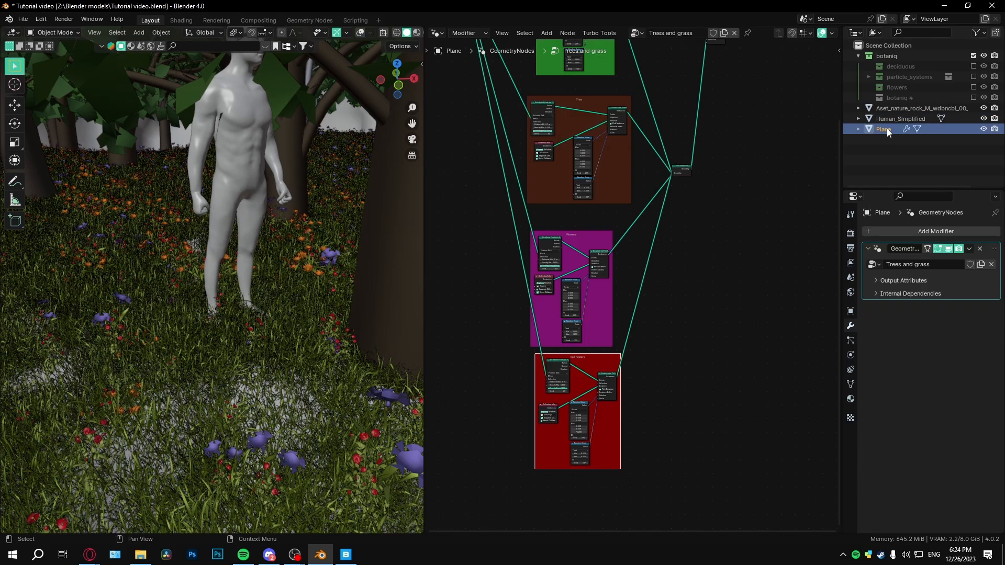
key(ctrl+z)
key(ctrl+z)
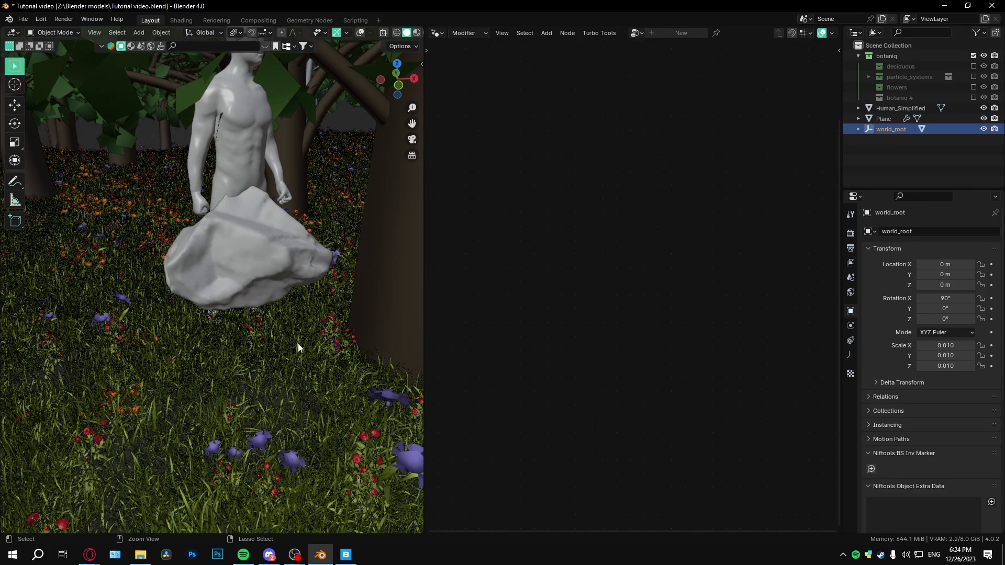
Clear the imported rock's parent while keeping its transformation, and delete the leftover world_root empty
click(857, 130)
click(895, 140)
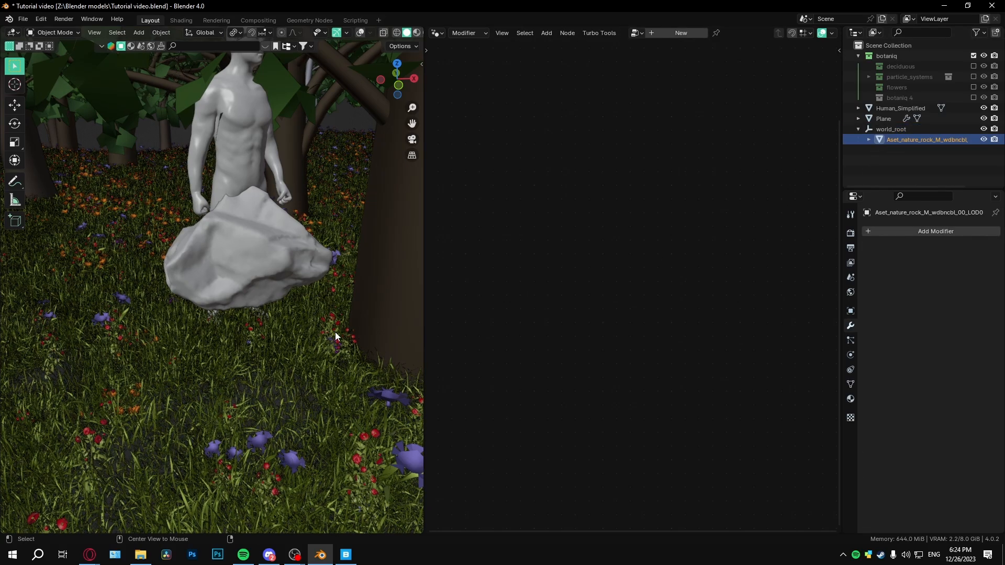
key(alt+p)
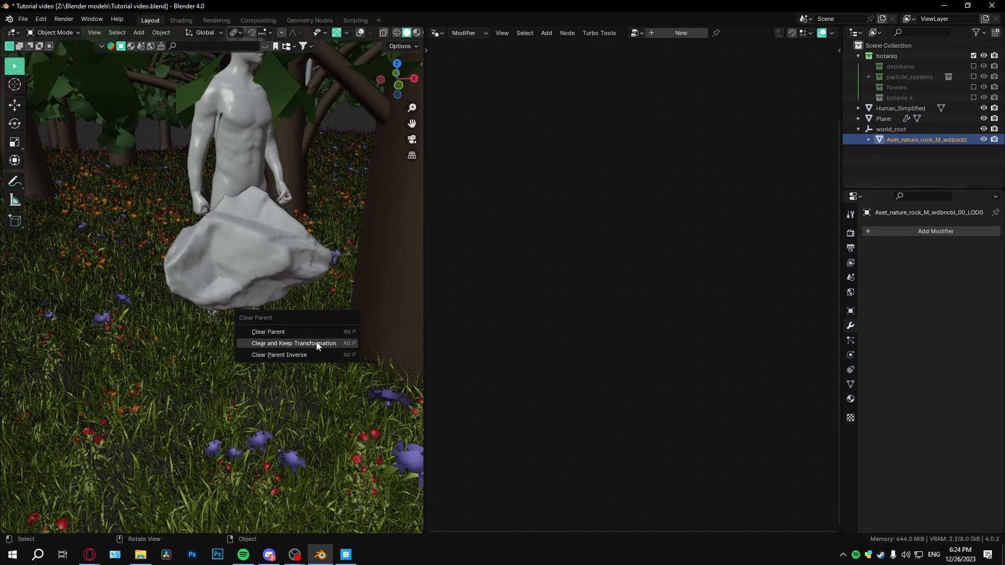
click(328, 343)
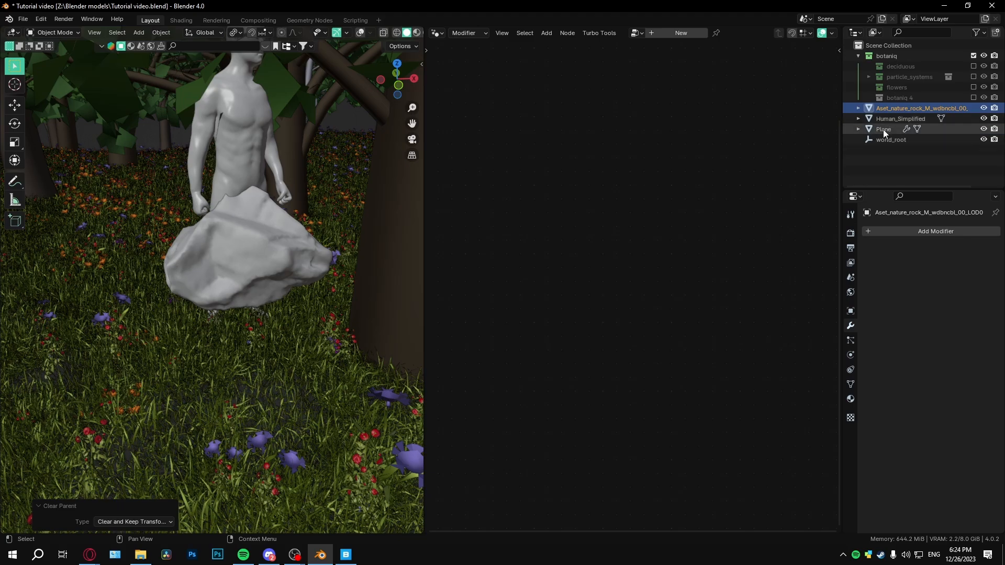
click(890, 141)
key(Delete)
Apply all transforms to the imported rock object
click(891, 108)
key(ctrl+a)
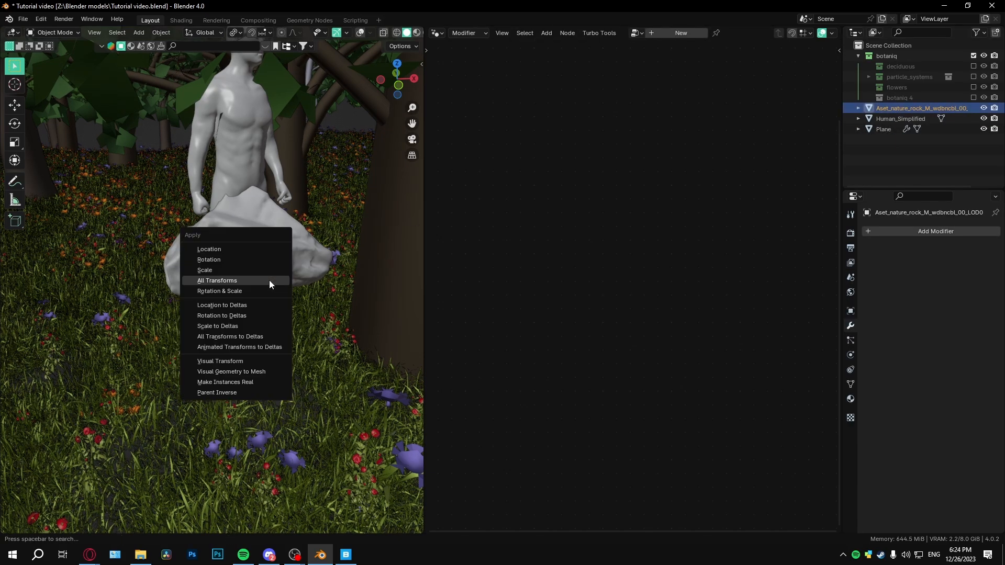
click(270, 280)
click(256, 237)
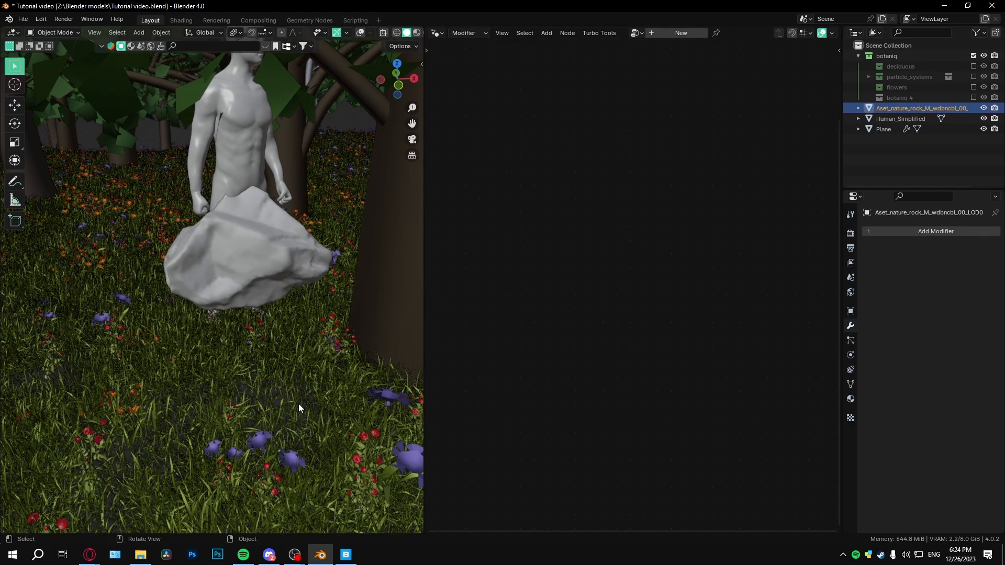
Duplicate the Red flowers frame with all its nodes in the plane's node tree and place the copy below the original
click(294, 426)
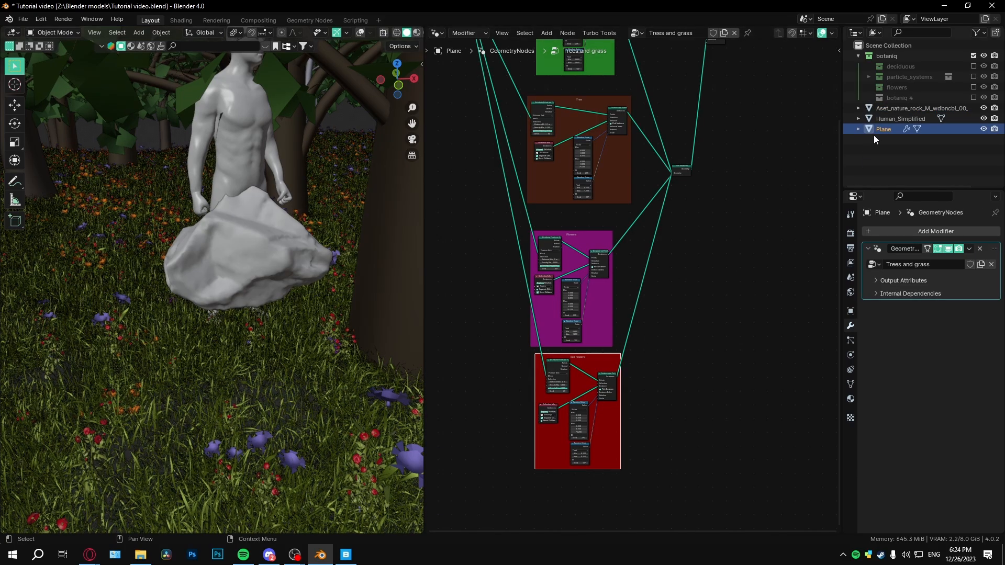
scroll(628, 340, up, 5)
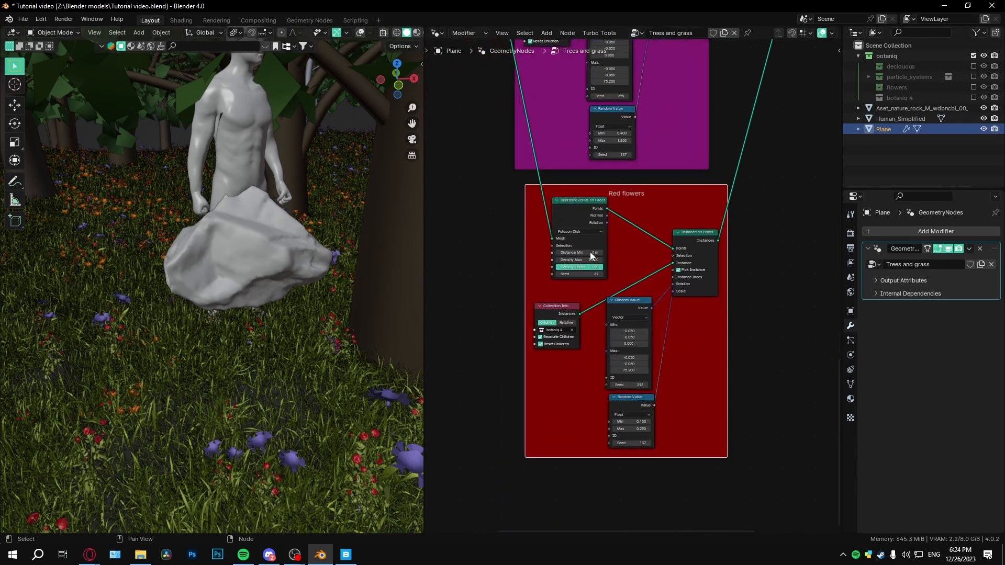
drag(522, 208, 697, 401)
shift+middle_drag(666, 437, 647, 309)
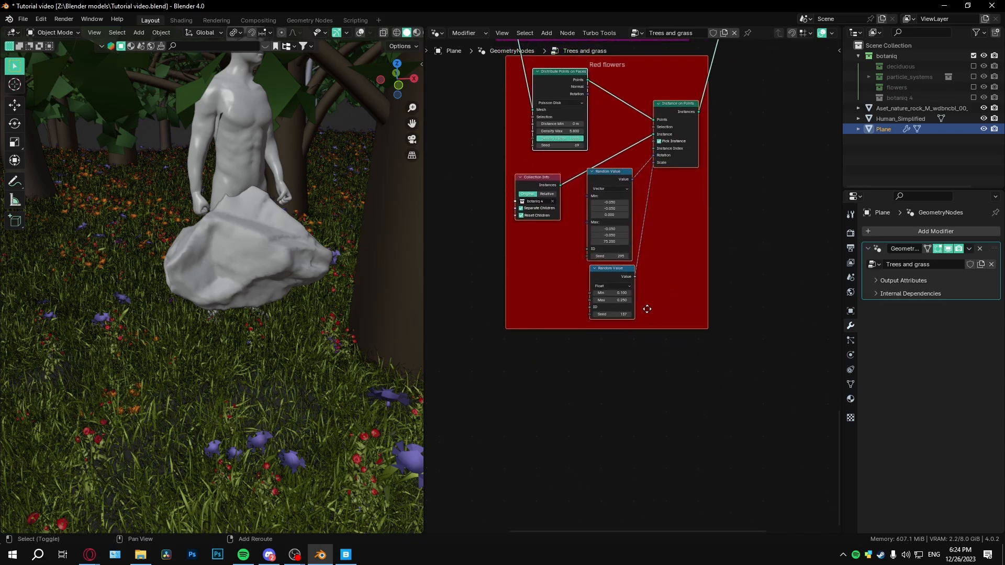
key(shift+d)
click(651, 520)
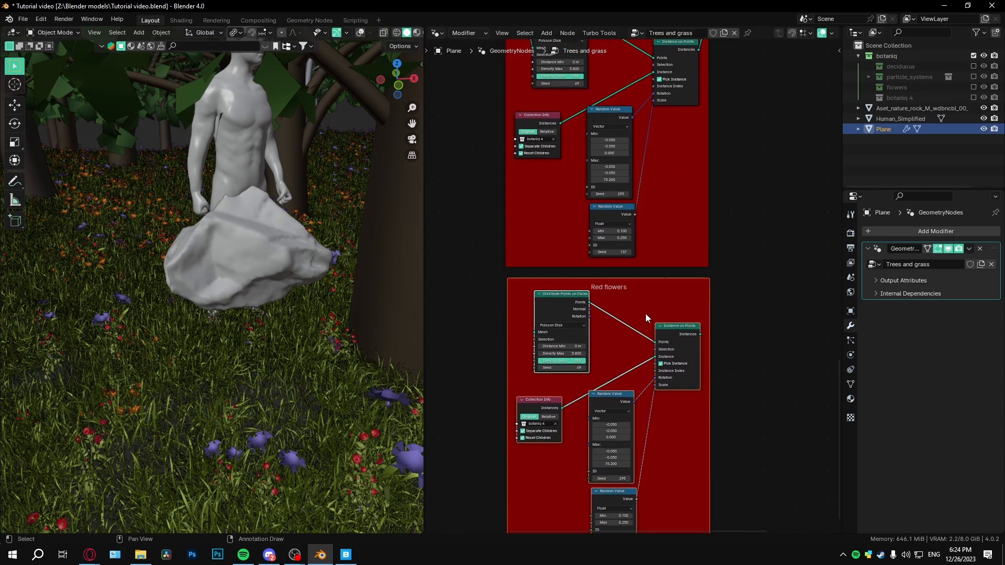
Label the duplicated Red flowers frame "Rocks"
click(645, 313)
key(n)
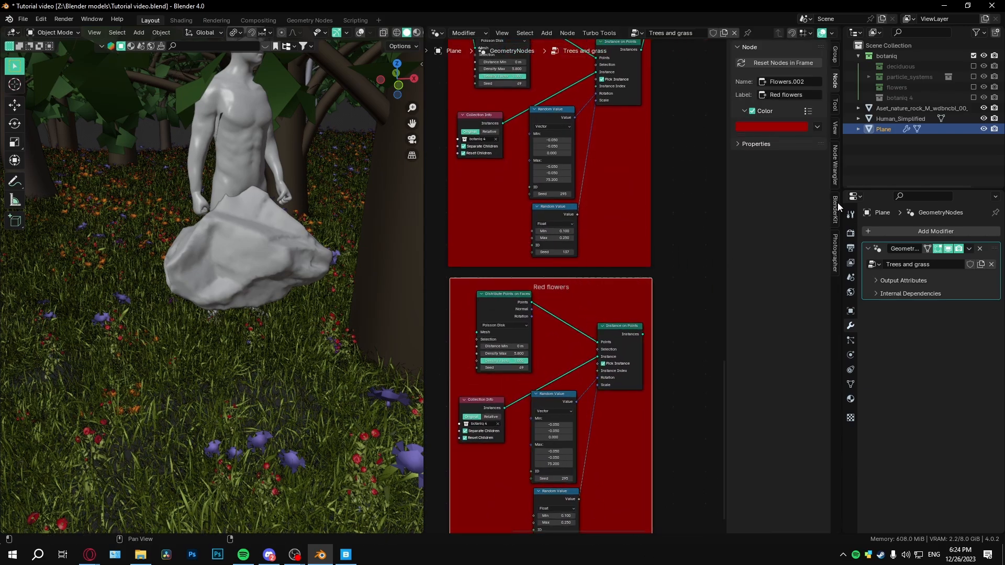
click(779, 95)
text(Rocks)
key(Return)
scroll(632, 336, down, 2)
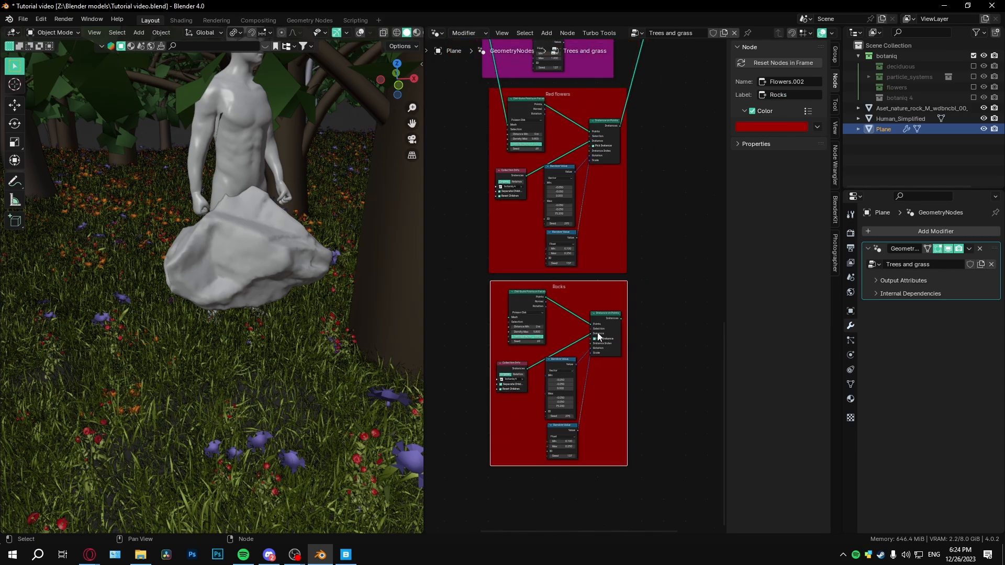
Replace the Rocks frame's Collection Info node with an Object Info node for the imported rock, linking its Geometry to the Instance input
click(514, 368)
key(x)
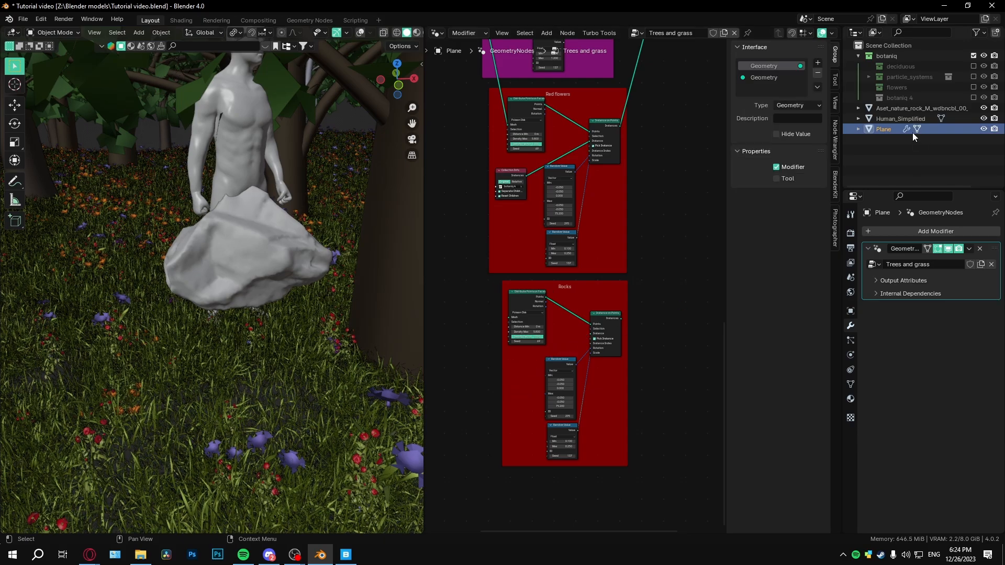
drag(893, 109, 503, 372)
scroll(580, 405, up, 4)
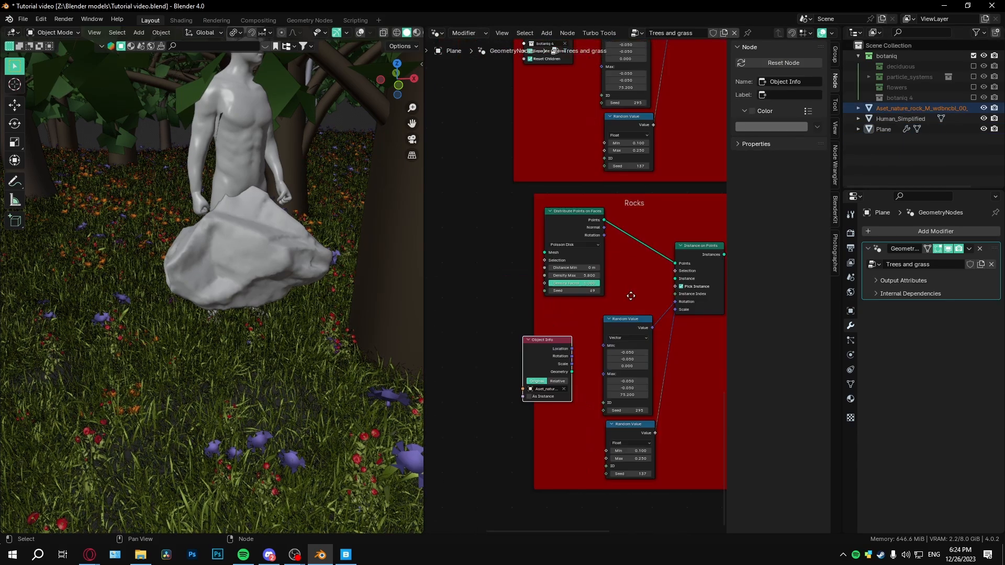
middle_drag(580, 404, 495, 388)
scroll(469, 410, down, 1)
drag(485, 374, 640, 265)
Connect the Group Input geometry to the Distribute Points on Faces node in the Rocks frame
scroll(652, 291, down, 6)
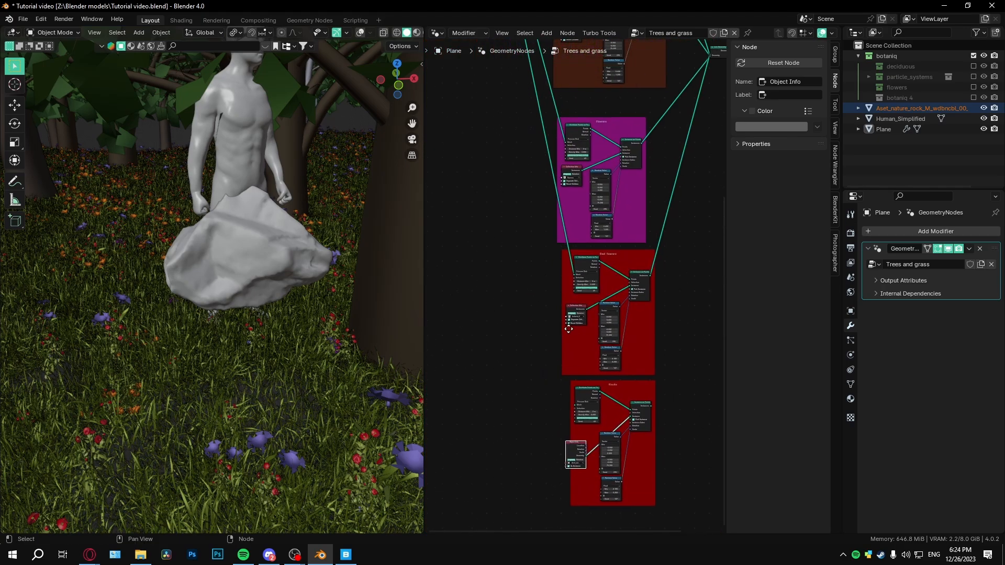
middle_drag(529, 216, 568, 330)
scroll(567, 293, down, 6)
middle_drag(568, 220, 561, 279)
drag(539, 141, 521, 202)
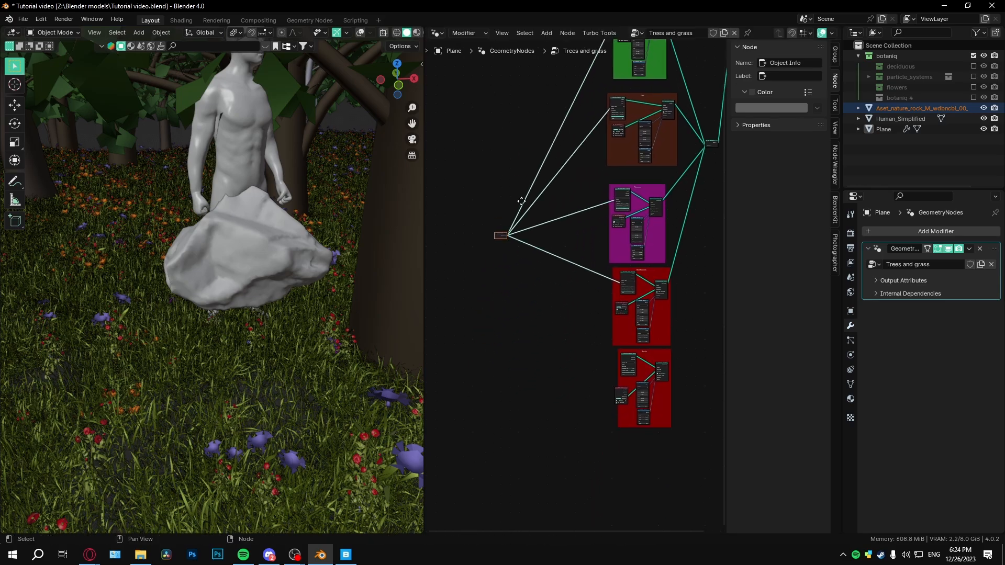
middle_drag(521, 201, 510, 79)
scroll(510, 78, up, 5)
alt+right_drag(497, 137, 661, 336)
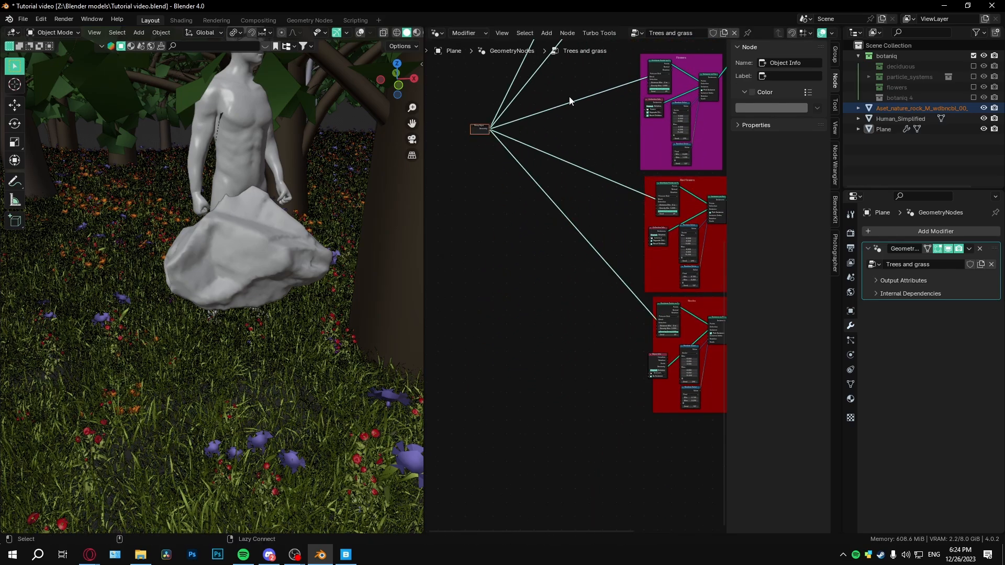
middle_drag(570, 100, 542, 467)
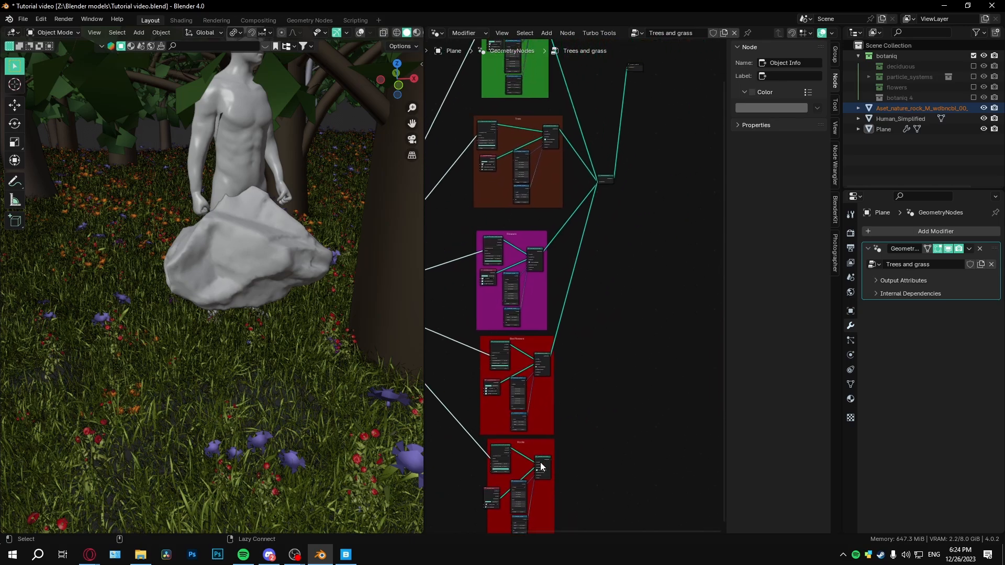
Connect the Rocks frame's Instance on Points output to the shared Join Geometry node
alt+right_drag(542, 467, 615, 176)
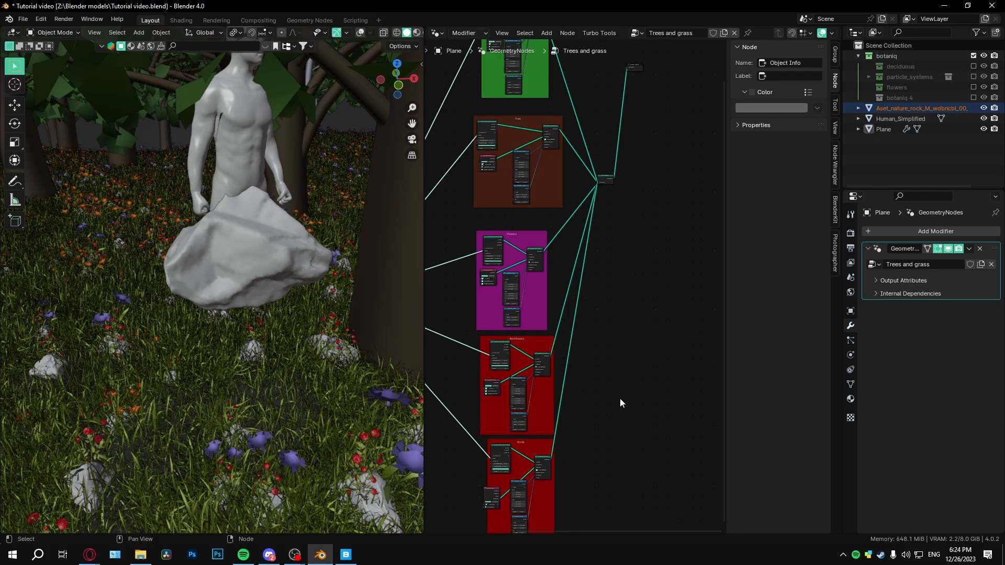
shift+scroll(620, 398, up, 5)
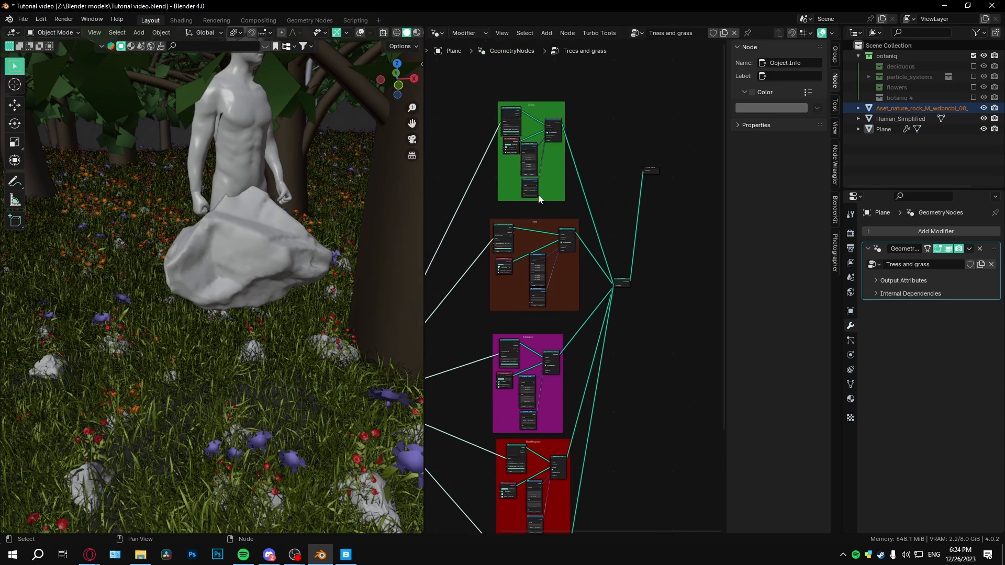
shift+scroll(561, 411, down, 12)
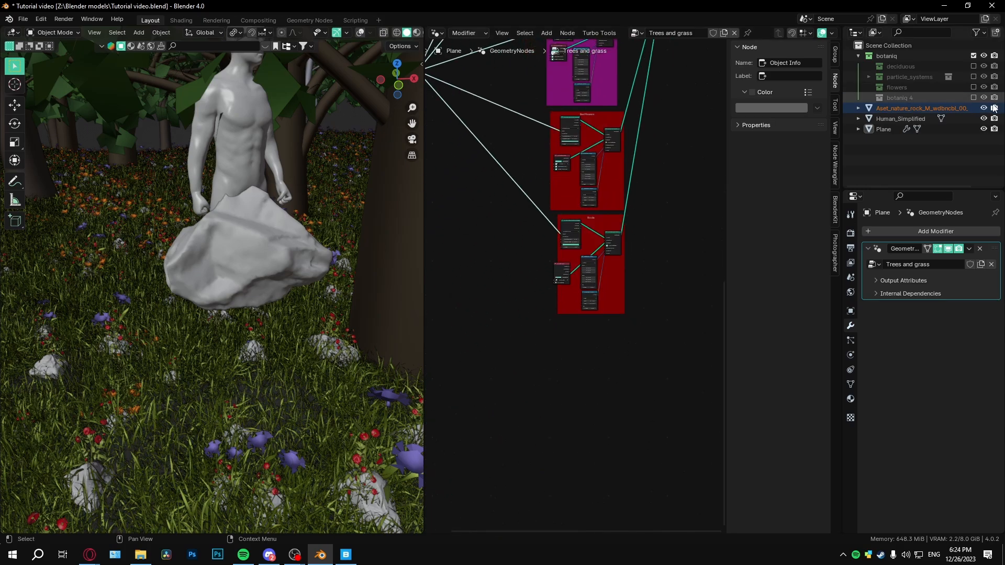
Show the Disable in Viewports toggles in the Outliner and try disabling the imported rock in viewports
click(977, 33)
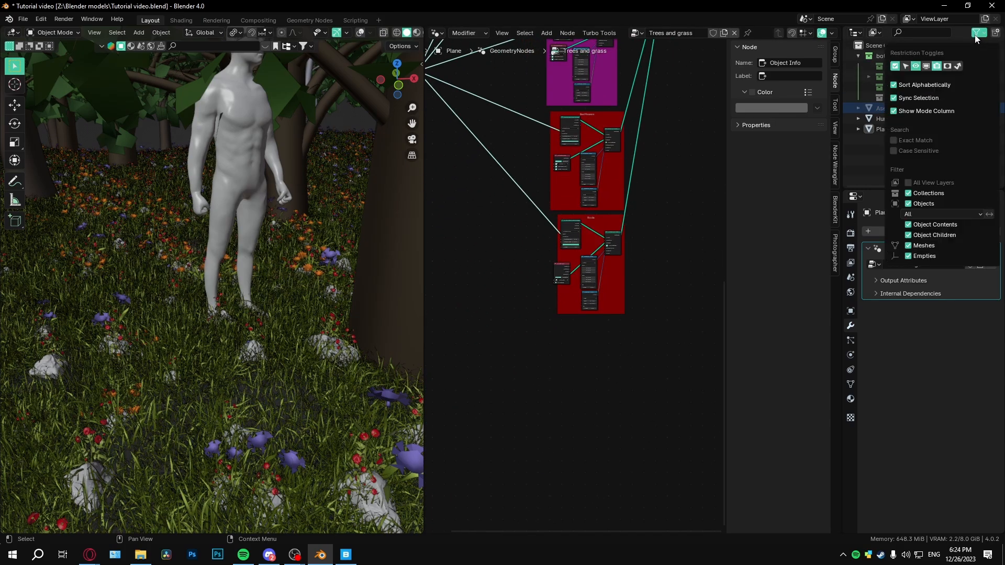
click(926, 65)
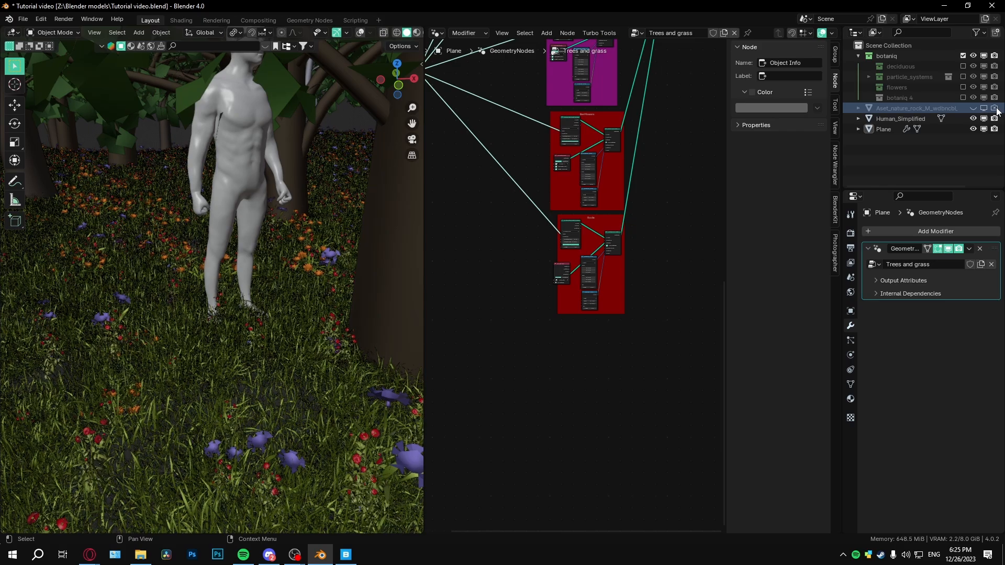
click(984, 109)
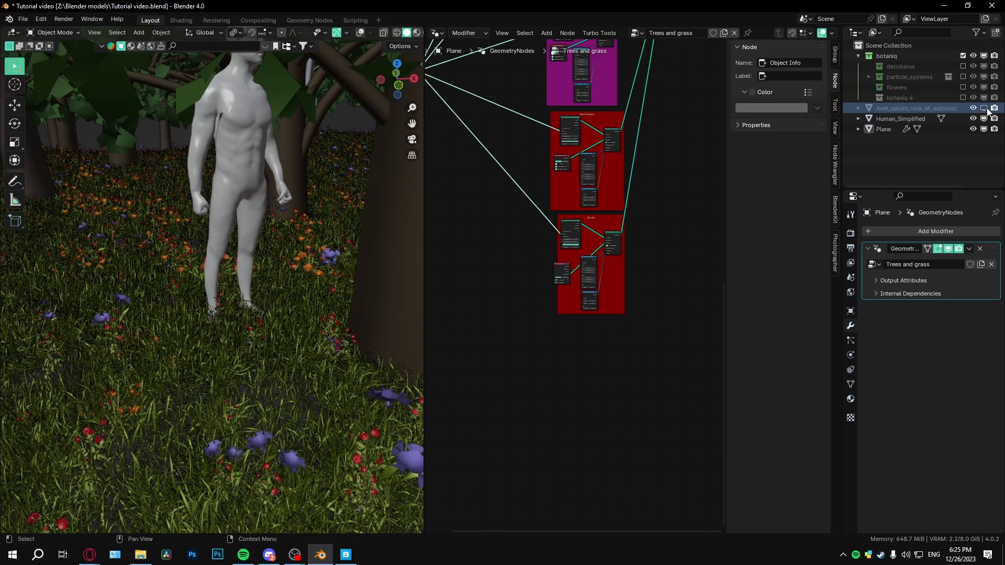
Move the imported rock into a new collection named "Rocks" and exclude that collection from the view layer
click(901, 108)
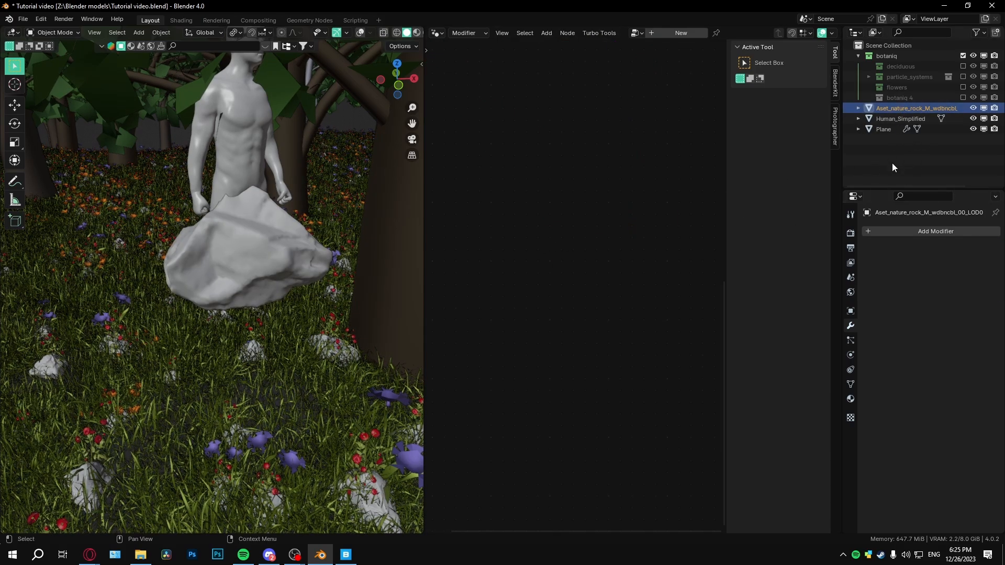
click(995, 32)
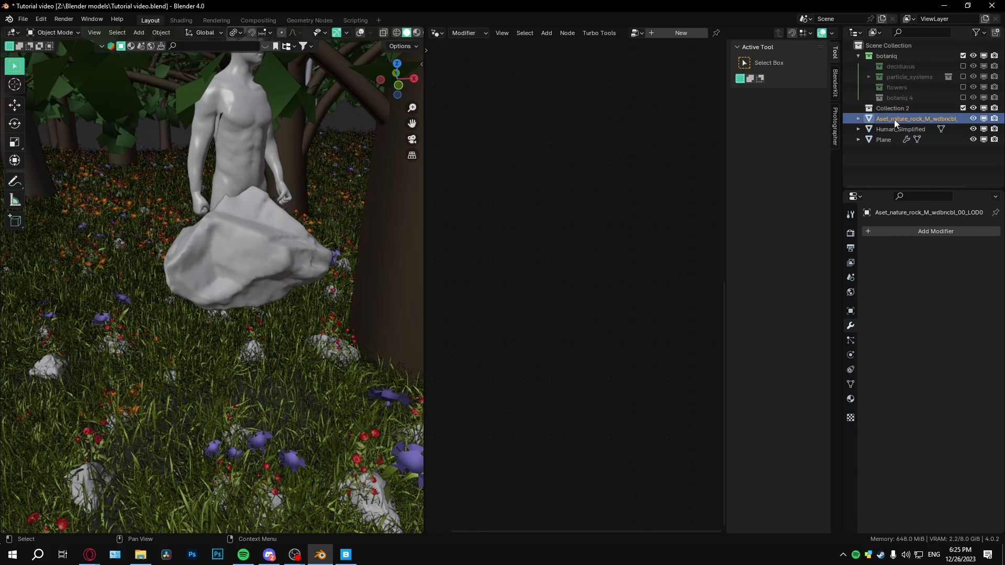
drag(894, 120, 895, 107)
click(896, 108)
double_click(896, 108)
text(R)
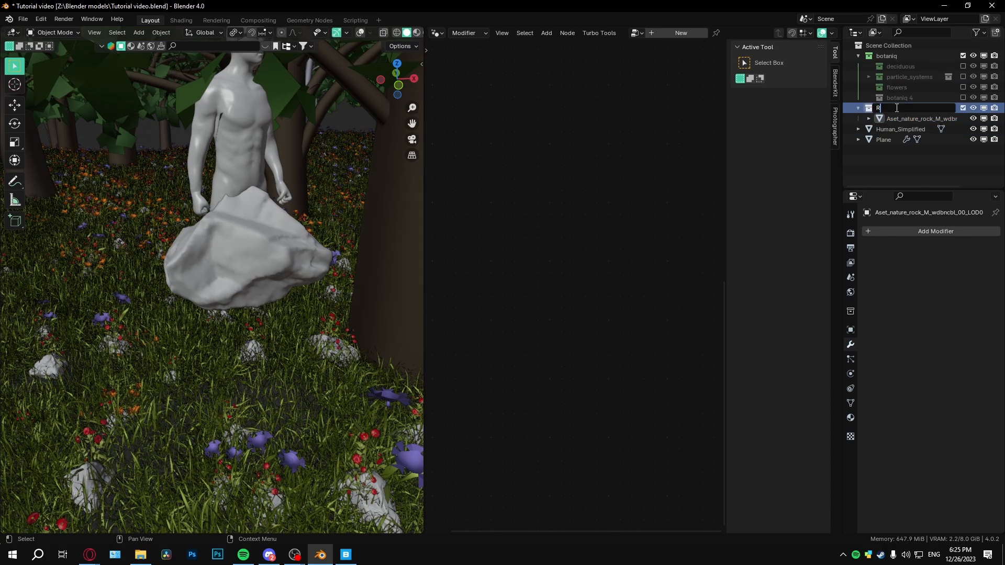
text(ocks)
key(Return)
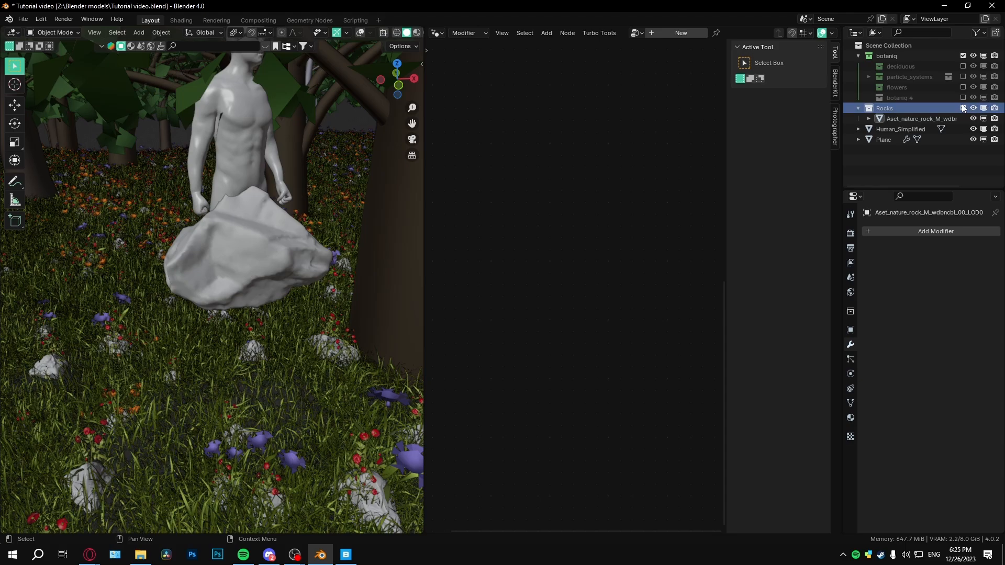
click(963, 108)
Set Density Max to 3.300 and Seed to 188 on the Rocks frame's Distribute Points on Faces node and save the file
scroll(330, 309, up, 2)
scroll(259, 366, up, 2)
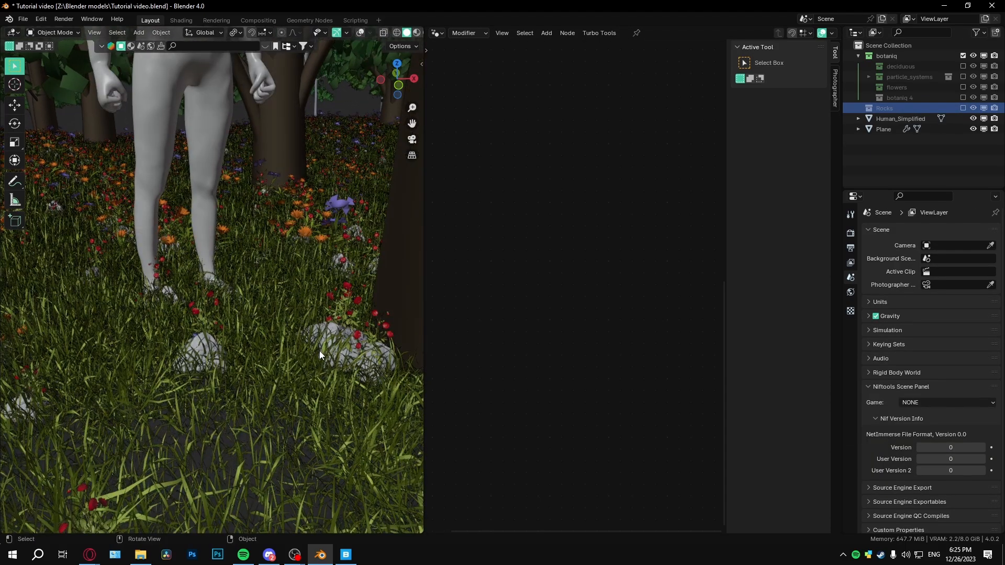
click(369, 350)
scroll(375, 350, down, 4)
scroll(487, 320, up, 4)
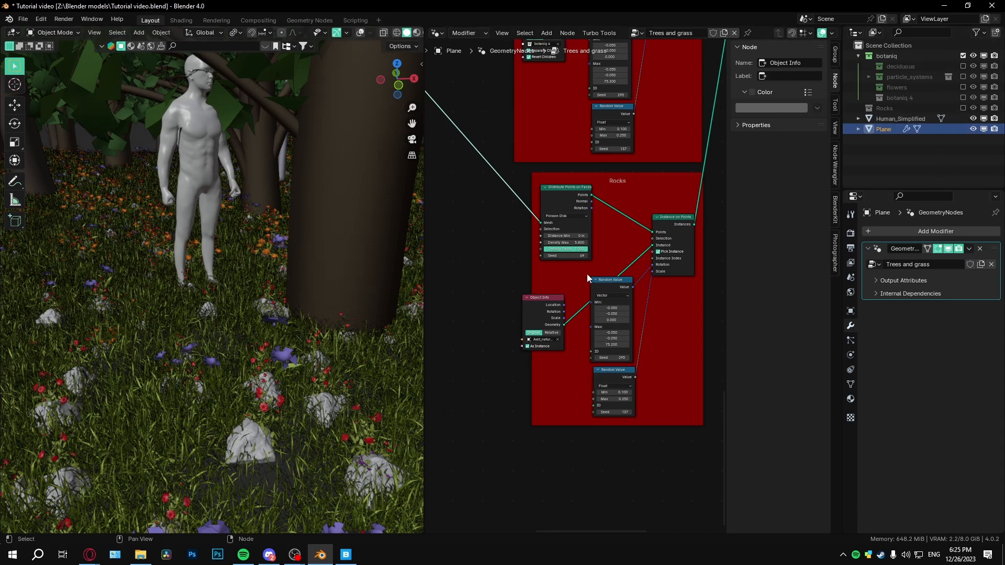
scroll(597, 291, up, 2)
scroll(597, 291, up, 2)
drag(569, 246, 534, 226)
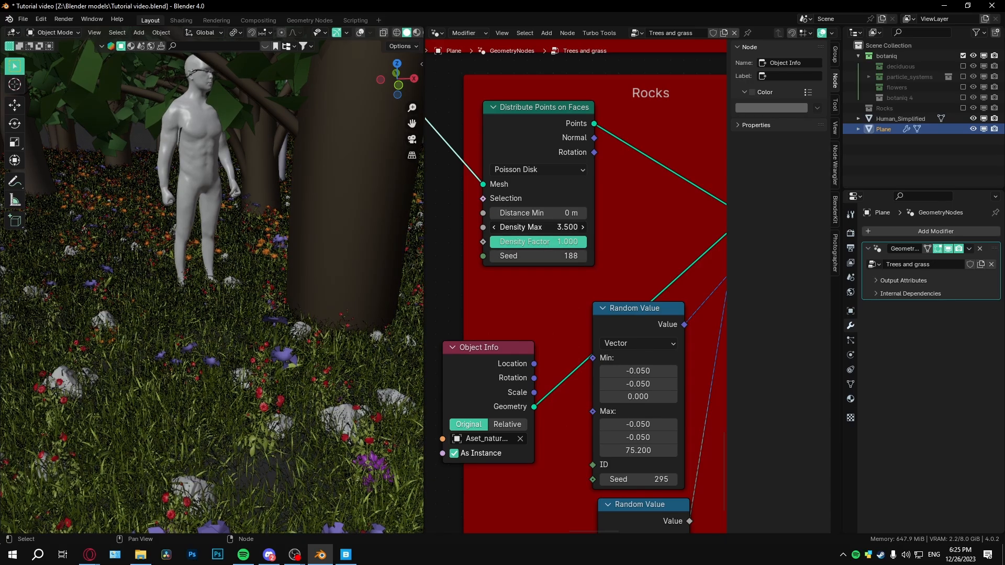
middle_drag(416, 299, 259, 298)
key(ctrl+s)
Turn off the viewport display of the plane's Trees and grass geometry nodes modifier
scroll(259, 298, down, 10)
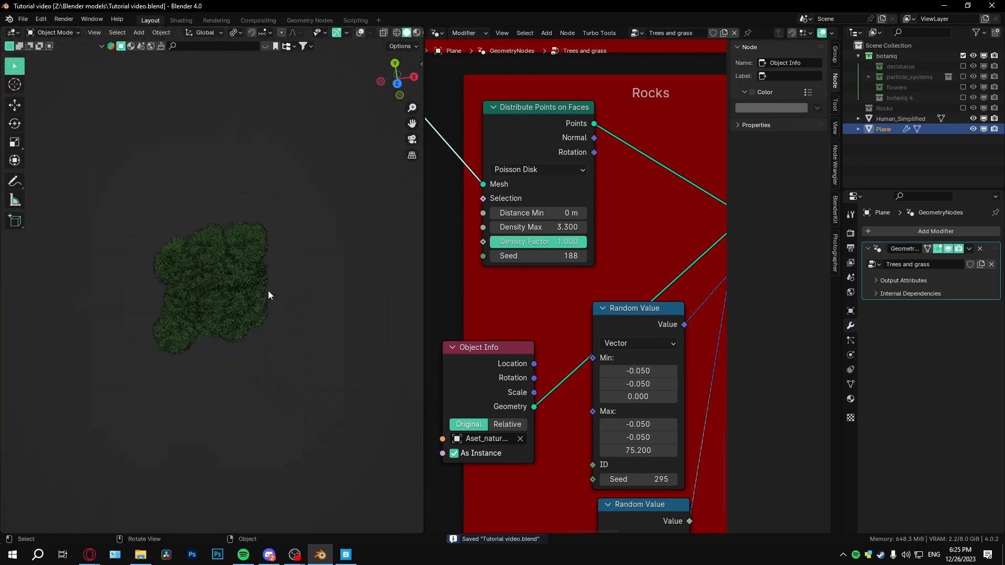
scroll(273, 250, up, 8)
middle_drag(288, 241, 272, 273)
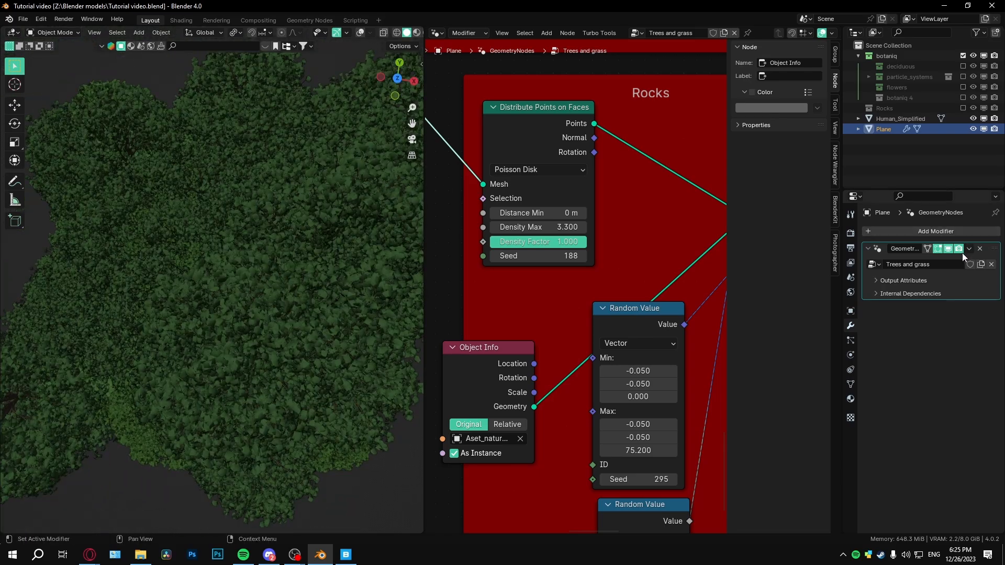
click(950, 249)
scroll(278, 286, up, 5)
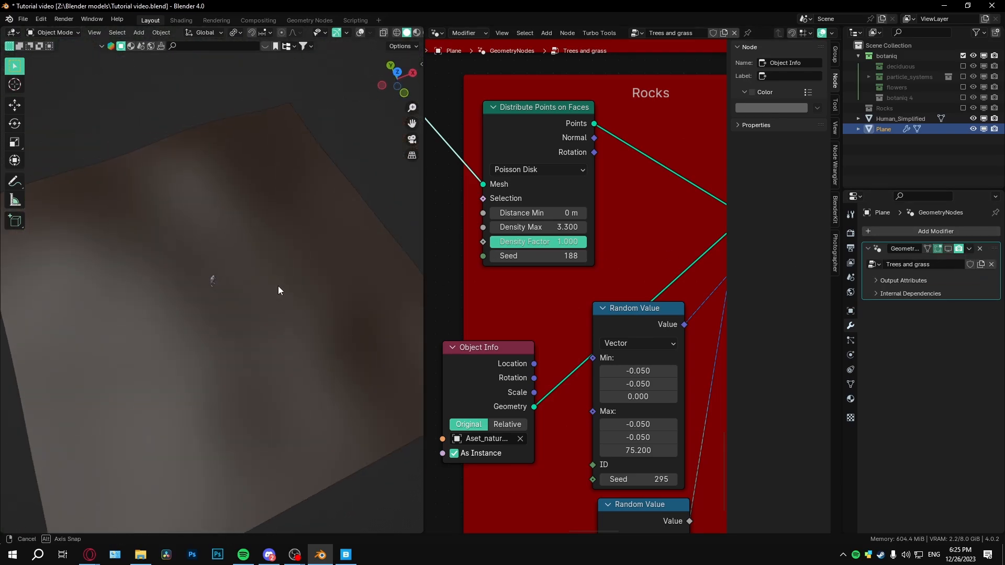
Move the Group Input node up beside the Tree frame
middle_drag(497, 212, 534, 255)
scroll(534, 256, down, 10)
middle_drag(465, 144, 658, 334)
click(515, 171)
middle_drag(515, 170, 662, 393)
scroll(611, 265, down, 2)
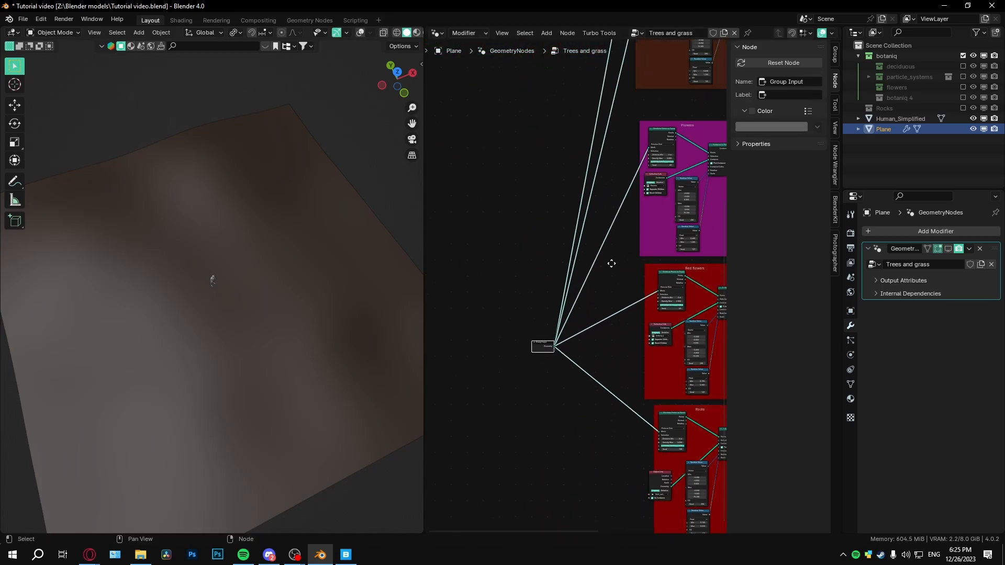
key(g)
scroll(502, 327, up, 4)
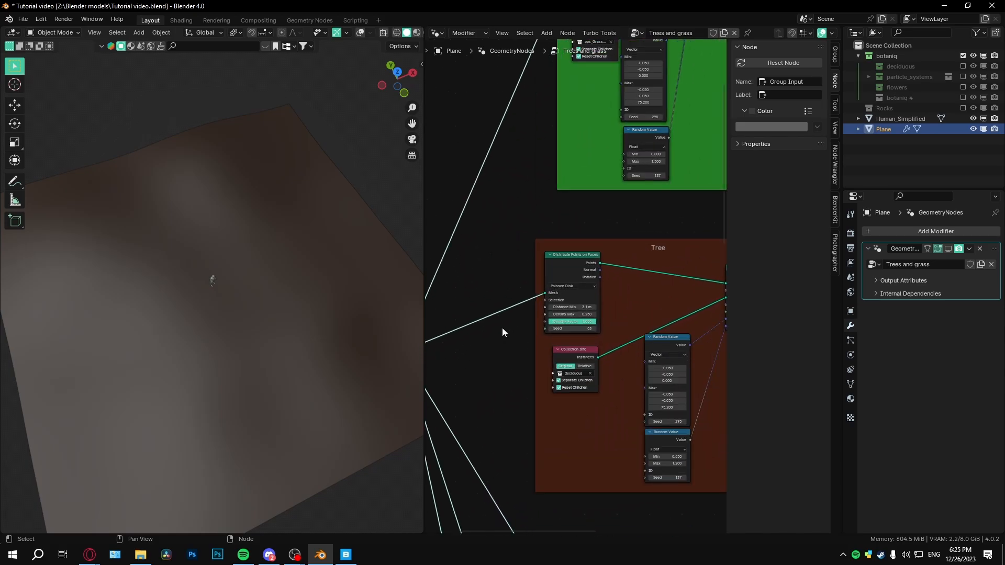
click(548, 290)
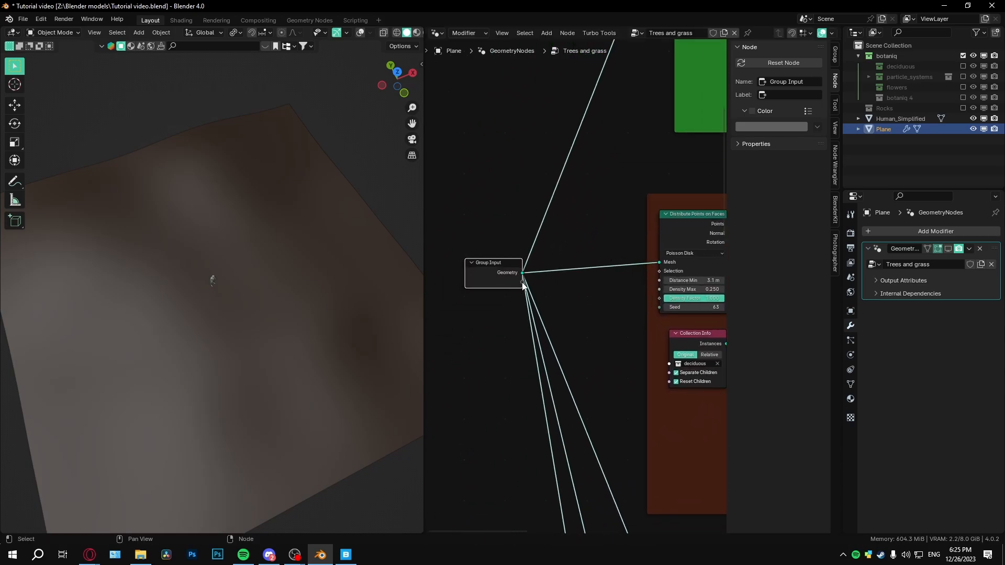
Expose the Tree frame's Density Factor through the Group Input node and switch the modifier's Density Factor to attribute input
drag(523, 283, 565, 292)
drag(660, 296, 660, 297)
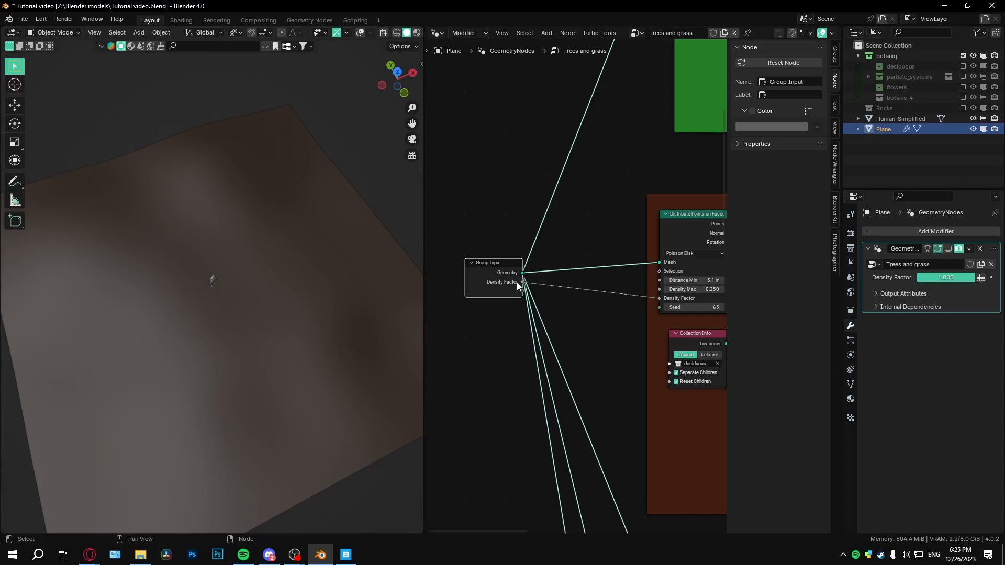
drag(516, 282, 525, 292)
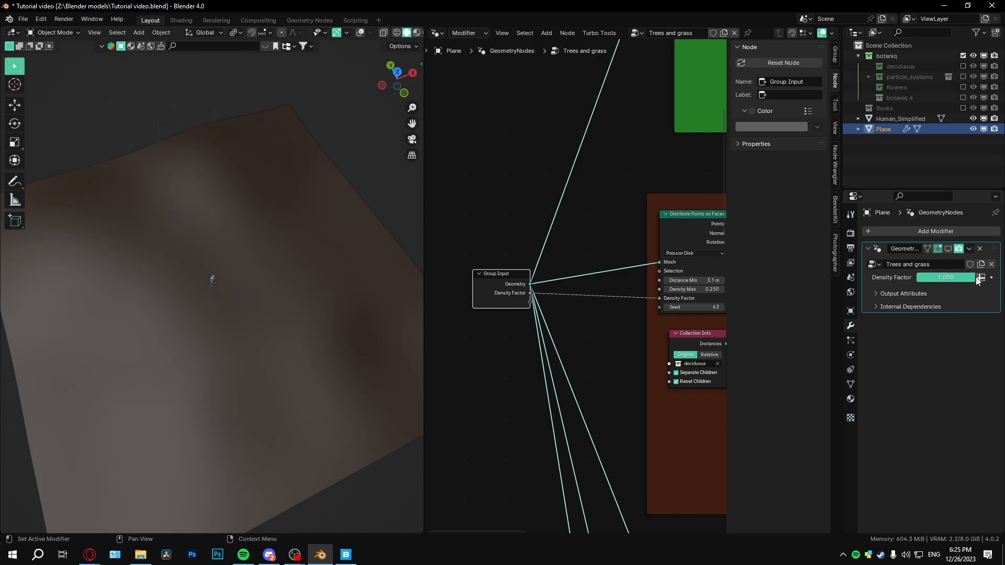
click(981, 278)
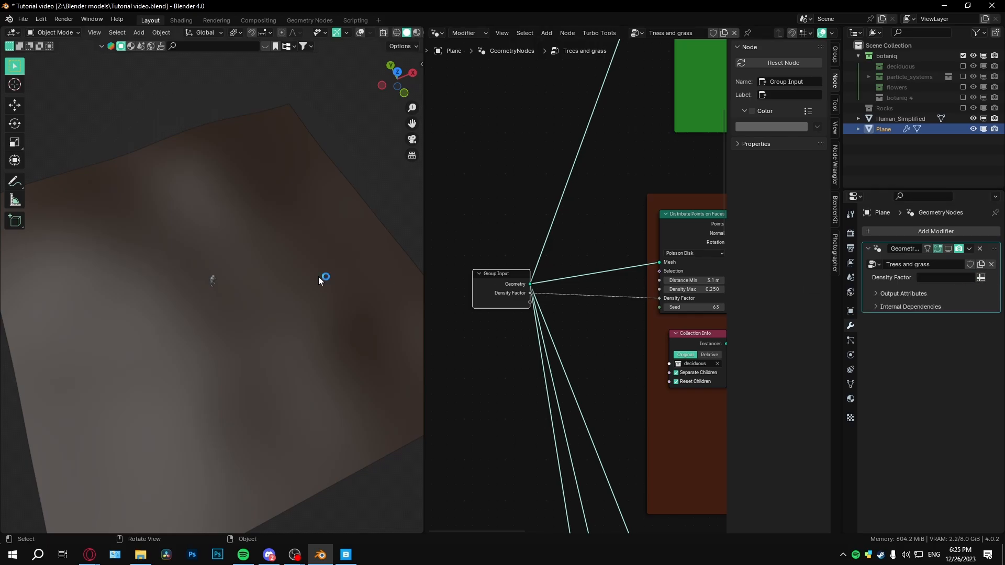
Show the viewport overlays and add a vertex group named "Tree group" to the plane
click(360, 33)
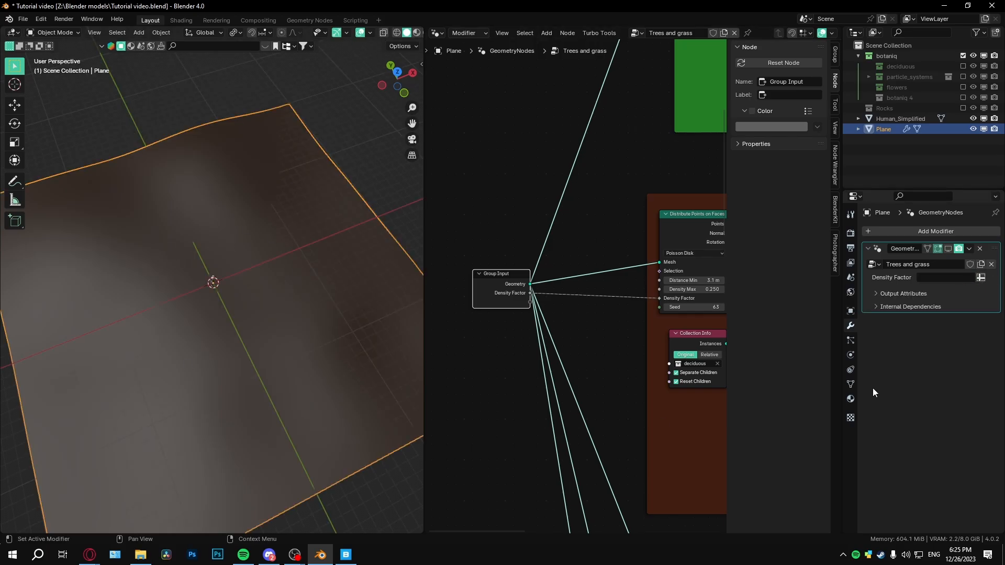
click(851, 386)
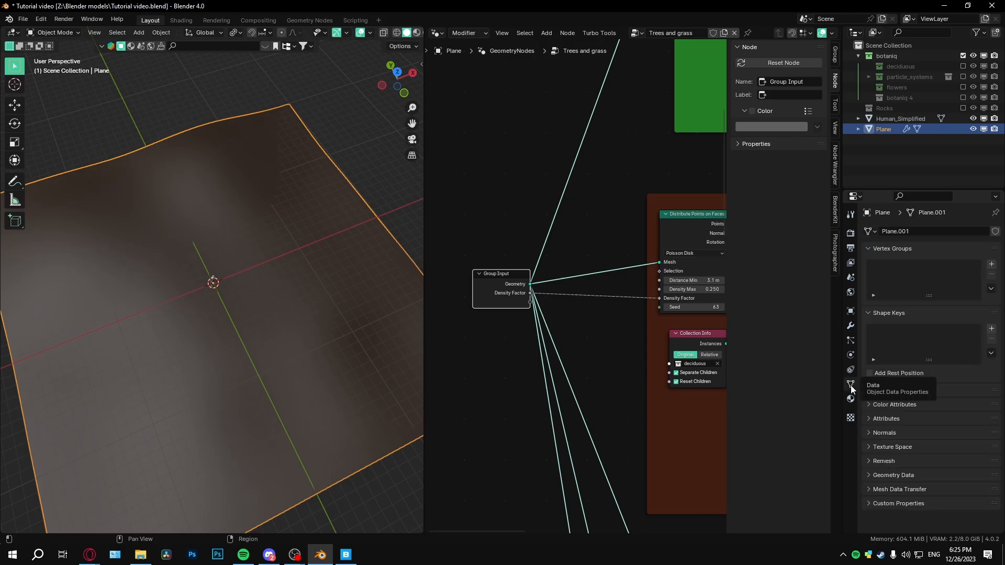
click(991, 264)
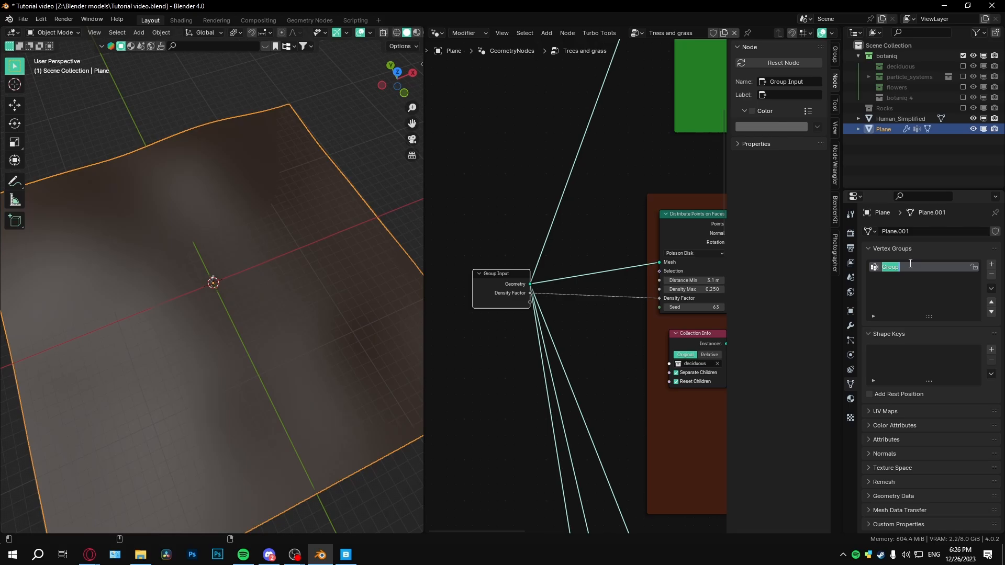
text(Tree g)
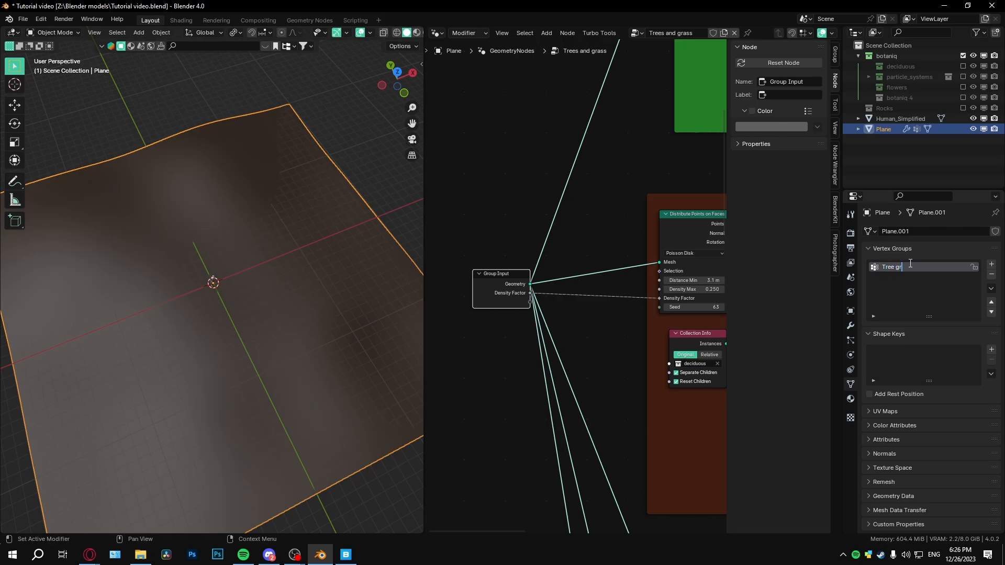
Paint Tree group weights over the plane in Weight Paint mode and return to Object Mode
key(ctrl+Tab)
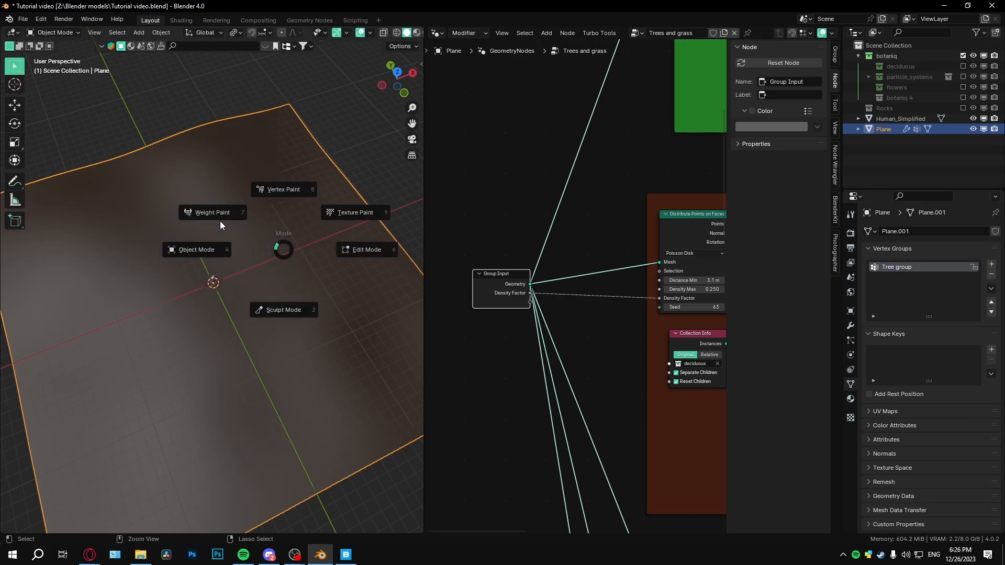
click(215, 215)
middle_drag(289, 281, 259, 279)
mouse_move(146, 205)
mouse_down()
mouse_move(112, 232)
mouse_move(338, 182)
mouse_move(398, 220)
mouse_move(104, 235)
mouse_move(168, 461)
mouse_move(53, 399)
mouse_move(92, 343)
mouse_up()
shift+middle_drag(92, 343, 36, 318)
mouse_move(47, 330)
mouse_down()
mouse_move(123, 431)
mouse_move(372, 361)
mouse_move(377, 447)
mouse_up()
key(ctrl+Tab)
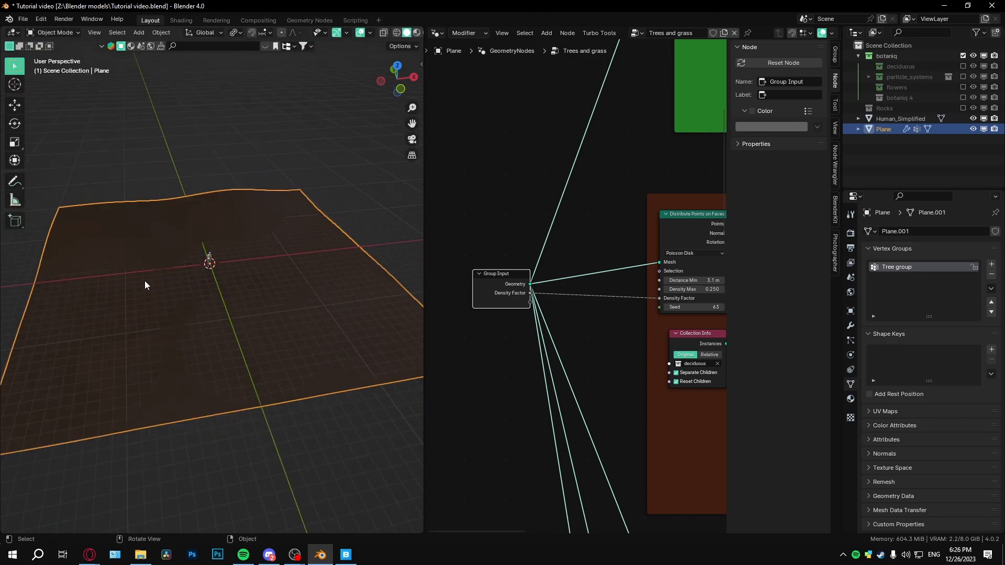
Examine the plane's mesh subdivision with the wireframe overlay and turn the overlay off again
click(369, 33)
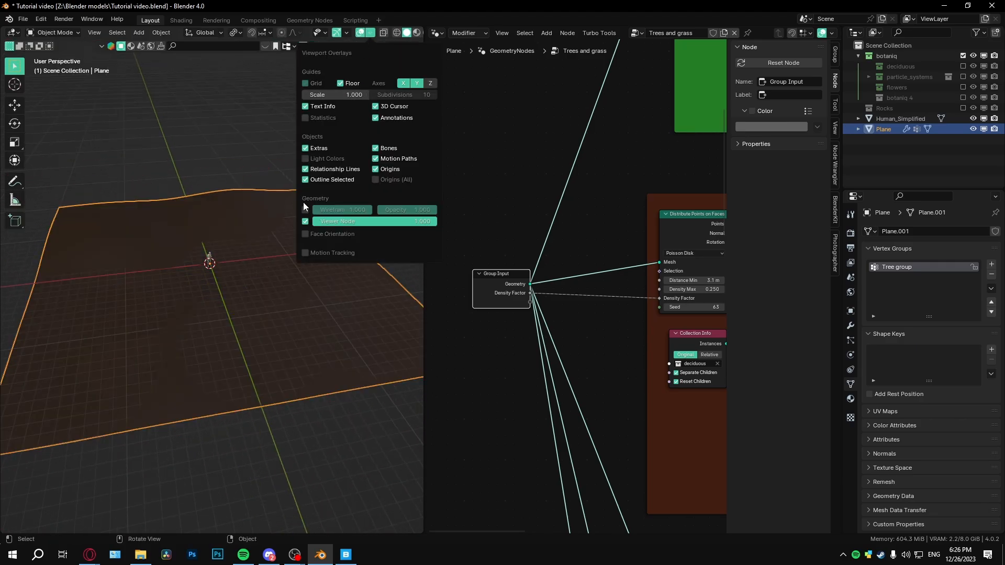
click(307, 207)
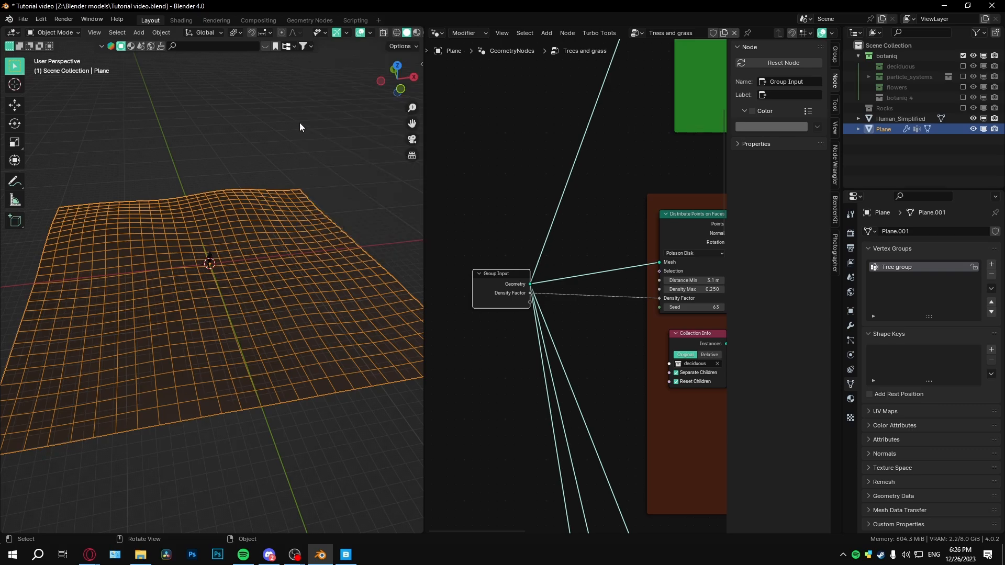
click(371, 34)
click(306, 211)
scroll(163, 259, down, 1)
middle_drag(160, 259, 179, 273)
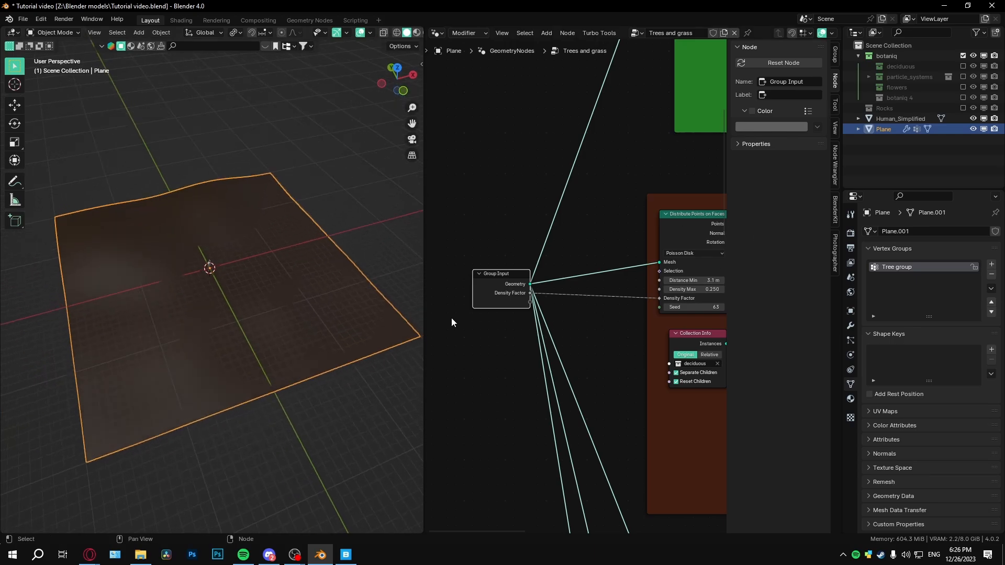
Try to pick the Tree group attribute for the modifier's Density Factor
click(851, 325)
click(945, 277)
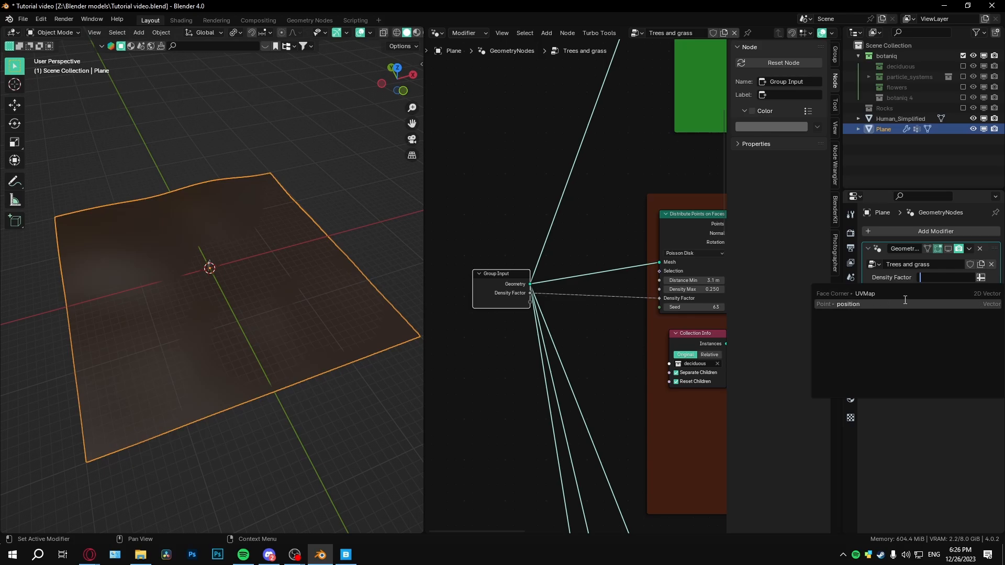
text(tr)
key(BackSpace)
key(BackSpace)
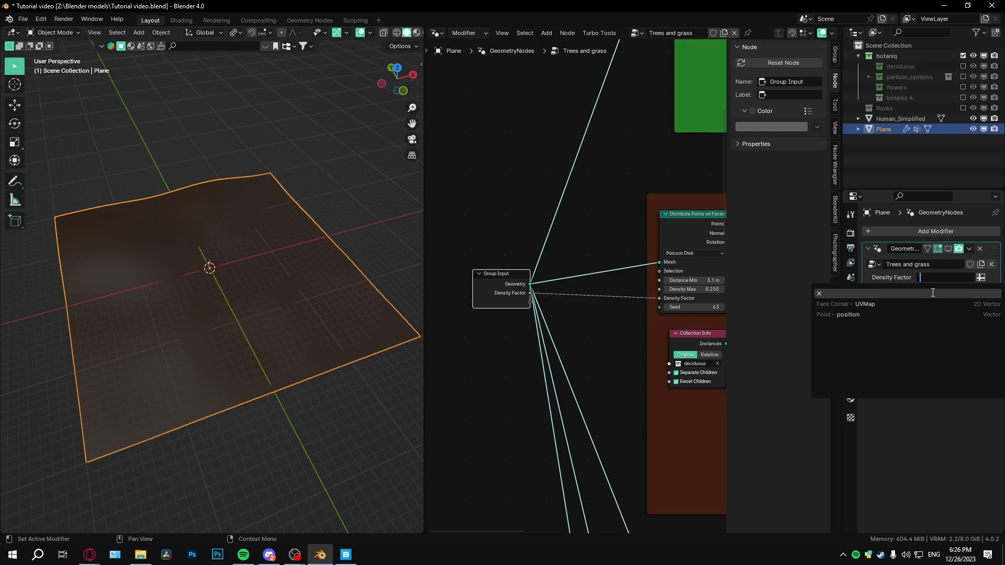
click(966, 440)
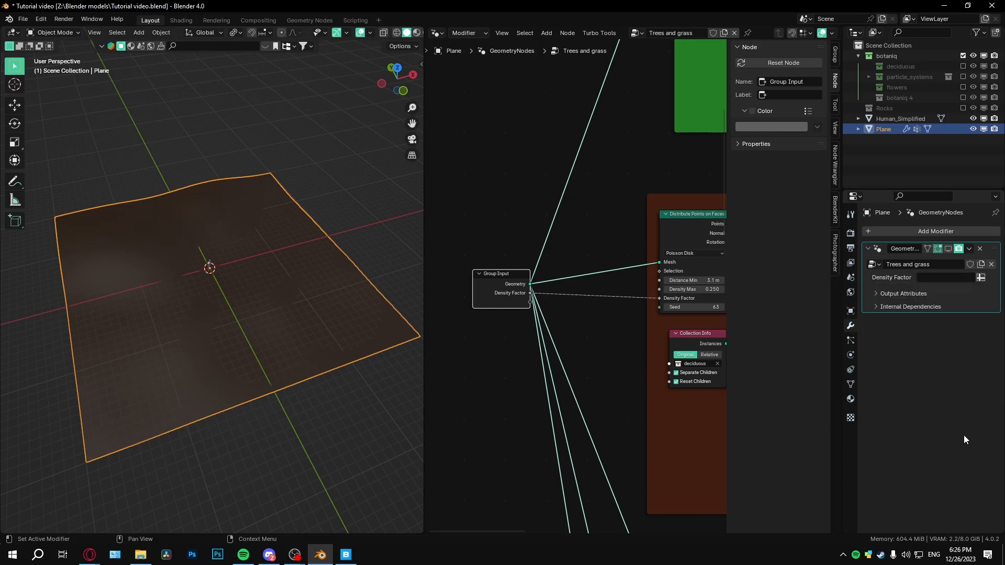
Show the geometry nodes modifier in the viewport again and set its Density Factor attribute to Tree group
click(948, 248)
click(928, 278)
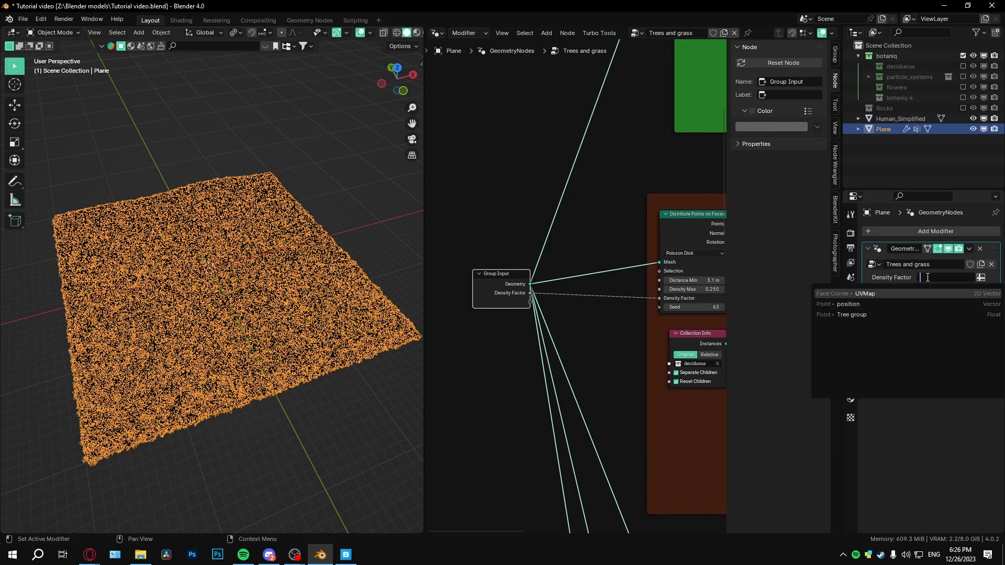
click(887, 314)
scroll(250, 282, down, 10)
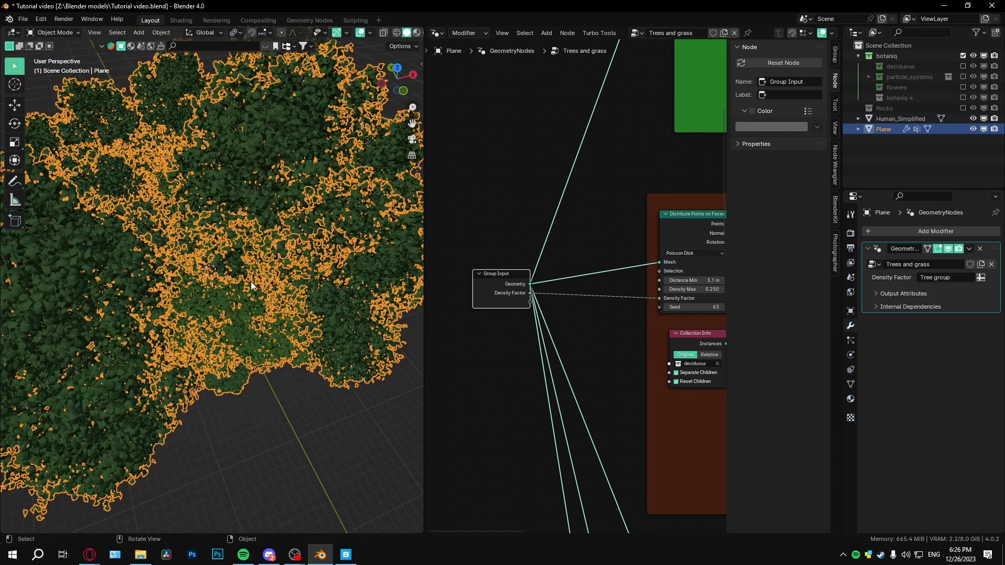
scroll(582, 325, up, 3)
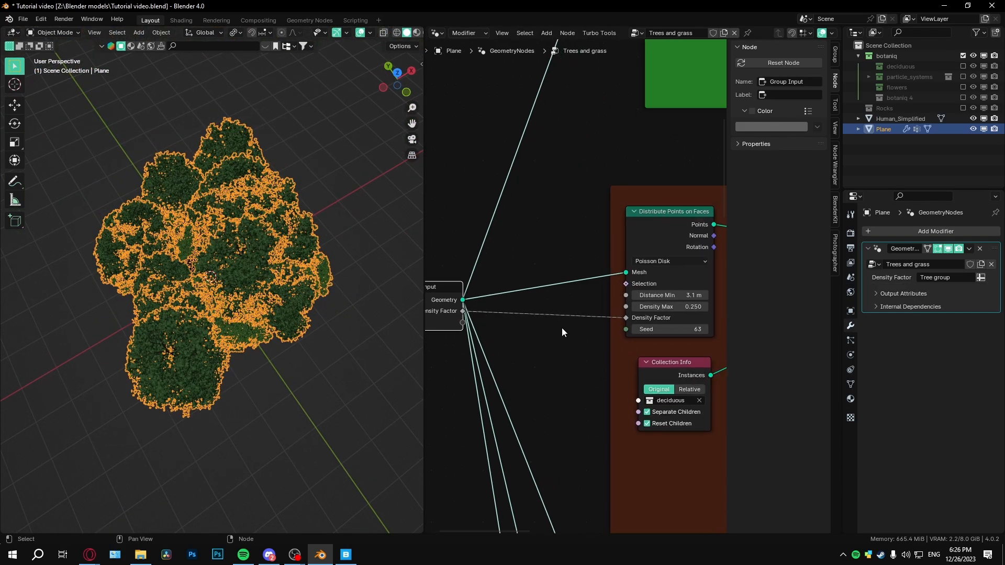
middle_drag(561, 327, 589, 313)
scroll(604, 315, down, 3)
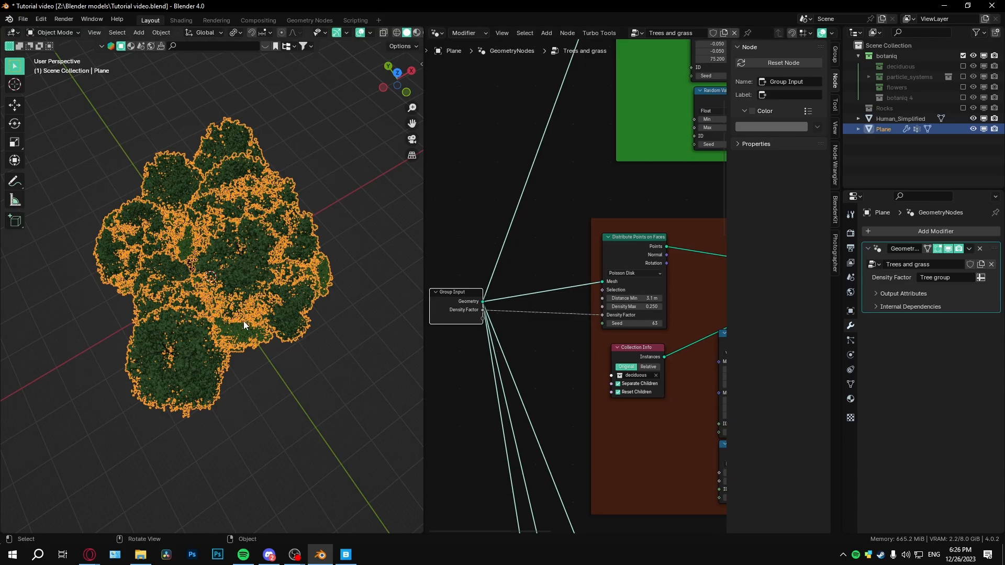
Hide the viewport overlays and inspect the clearing around the human figure at ground level
scroll(243, 321, up, 6)
mouse_move(272, 293)
middle_down()
mouse_move(287, 240)
mouse_move(260, 312)
mouse_move(256, 278)
mouse_move(275, 285)
mouse_move(283, 272)
middle_up()
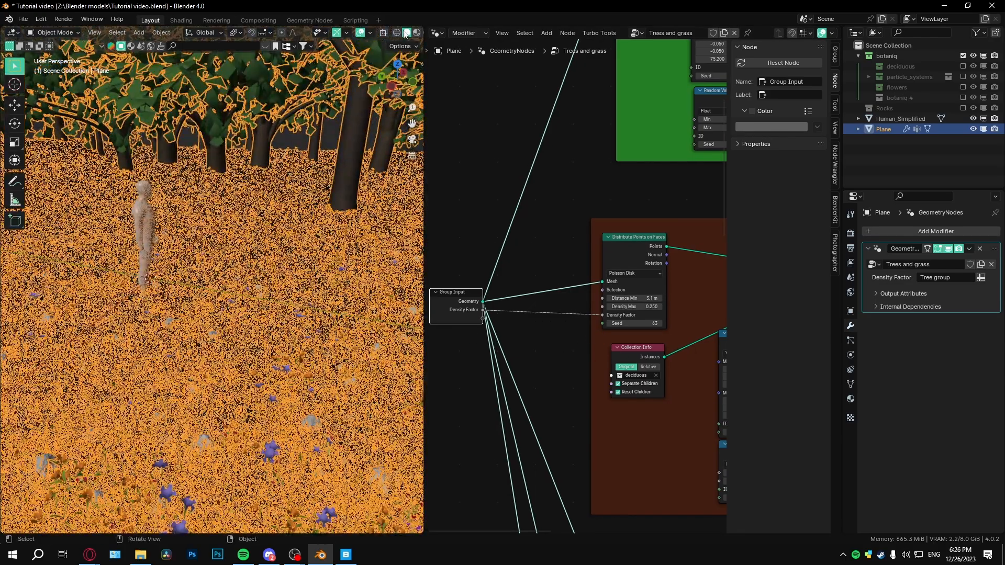
click(361, 33)
shift+middle_drag(191, 254, 268, 321)
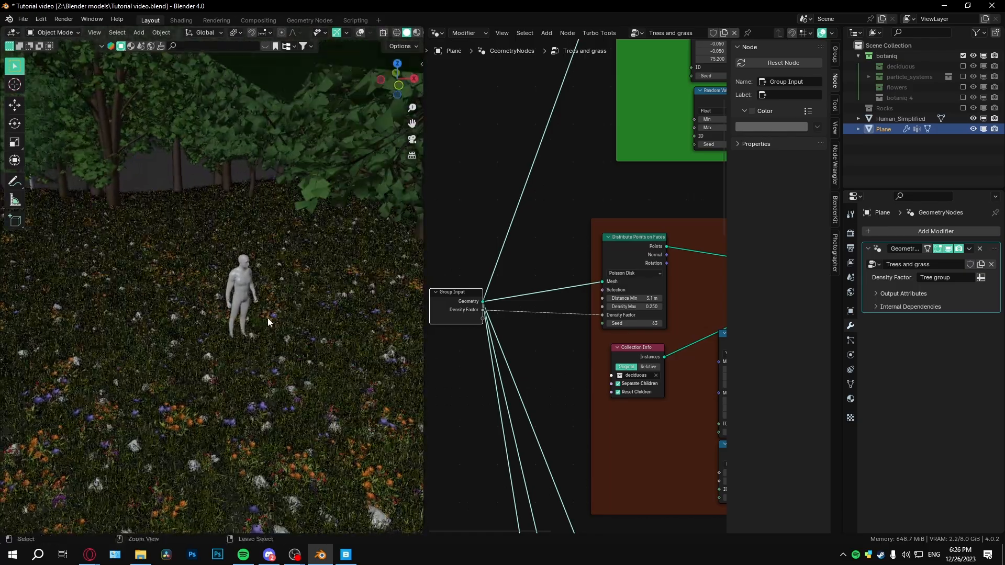
Compare the painted Tree group weights with the scattered trees in Weight Paint mode, then return to Object Mode with overlays hidden
key(ctrl+Tab)
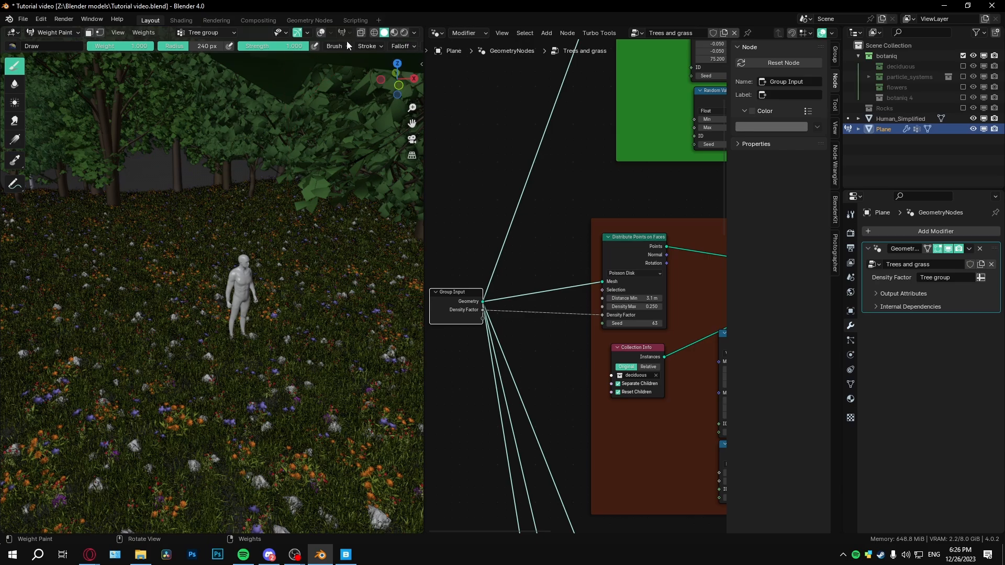
click(322, 34)
click(948, 249)
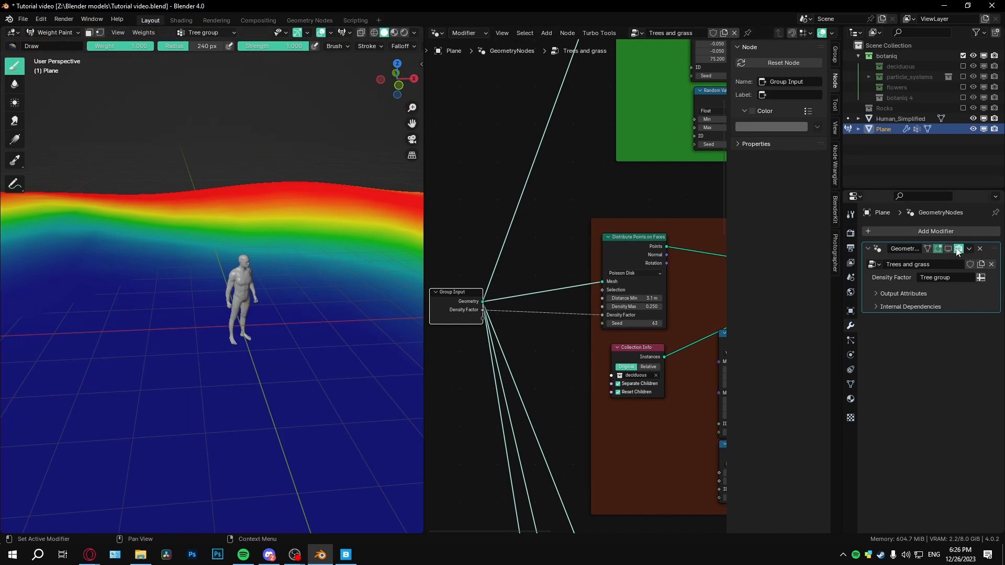
click(948, 248)
mouse_move(314, 235)
middle_down()
mouse_move(323, 223)
mouse_move(325, 231)
middle_up()
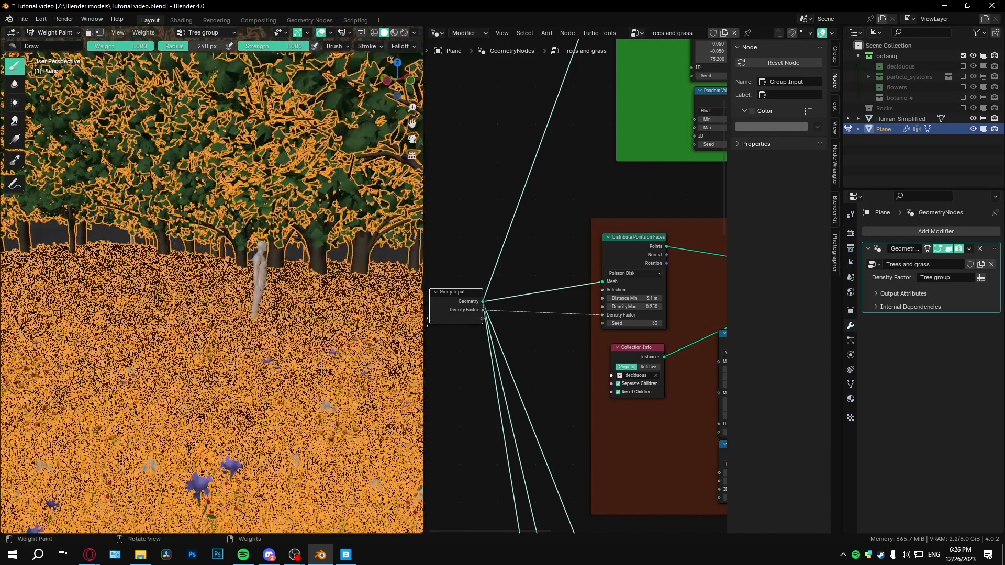
click(329, 31)
key(ctrl+Tab)
click(306, 300)
Frame the human figure among the trees at ground level and save the file
scroll(286, 313, up, 5)
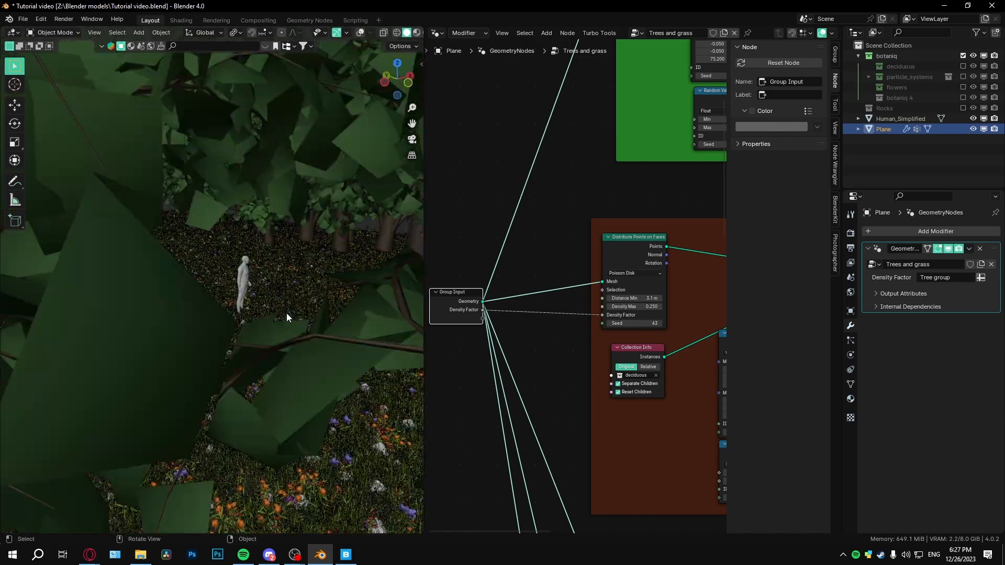
middle_drag(286, 313, 208, 298)
key(ctrl+s)
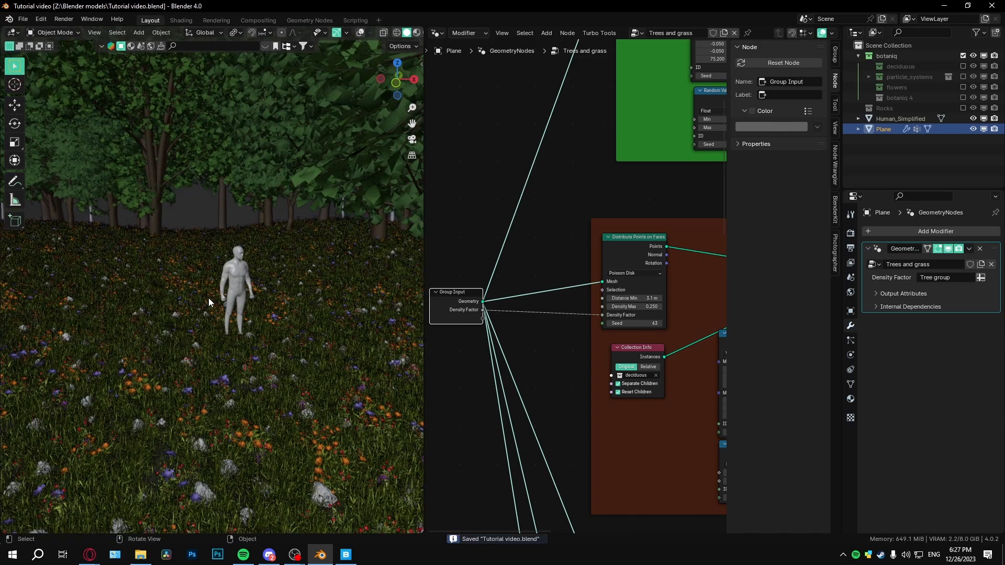
shift+middle_drag(209, 247, 212, 321)
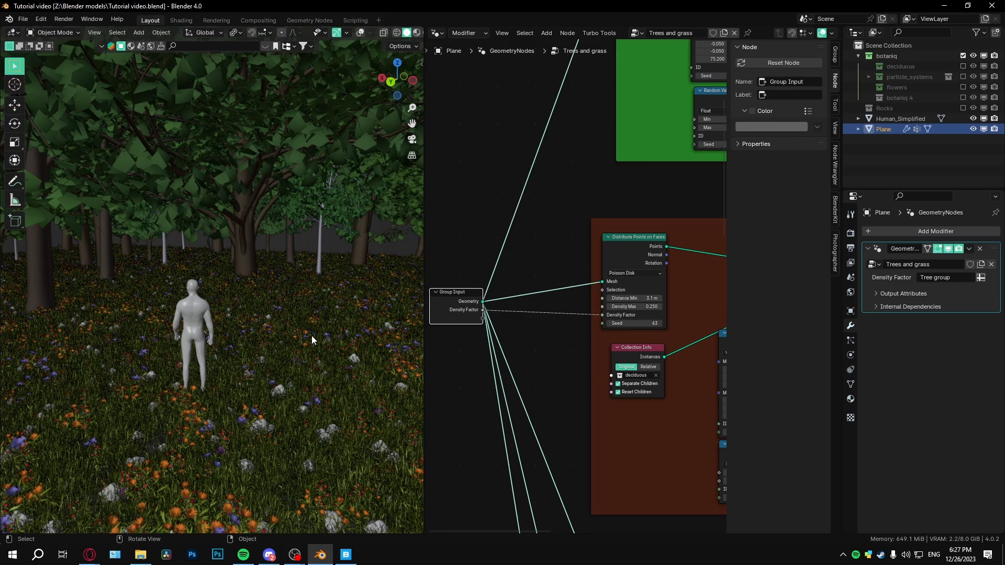
middle_drag(355, 315, 220, 319)
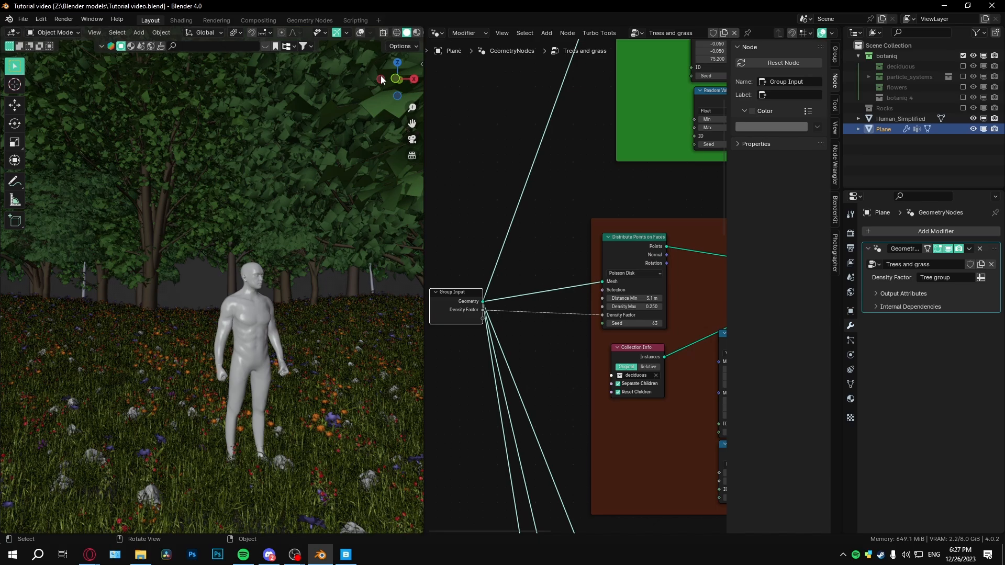
key(ctrl+s)
Switch the viewport to rendered shading and open the scene's render properties
scroll(408, 35, down, 2)
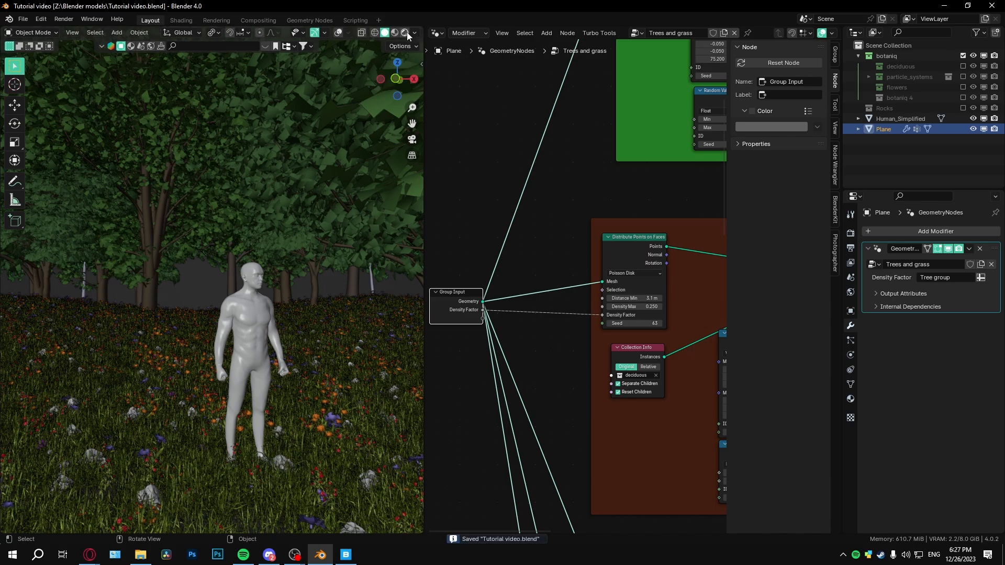
click(853, 235)
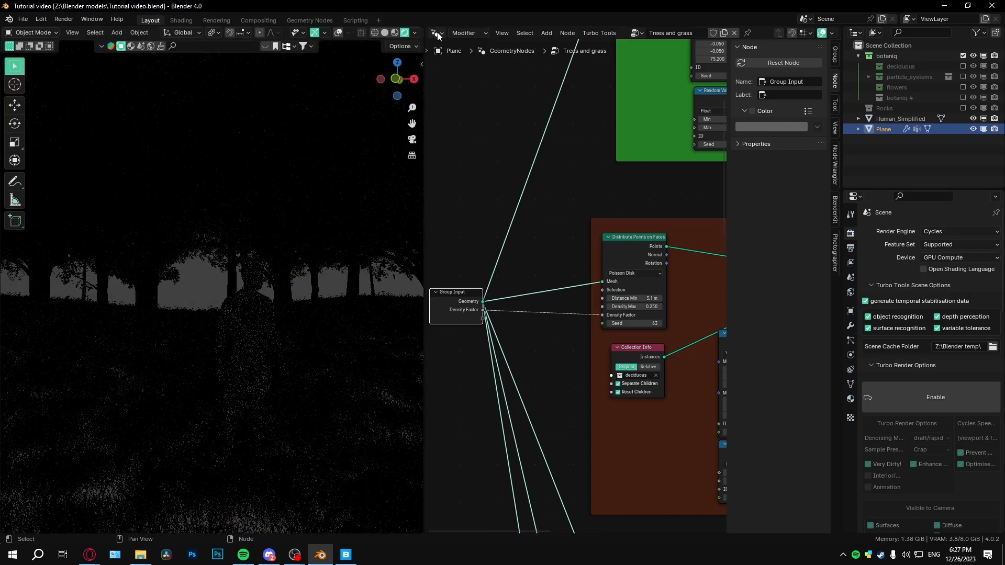
click(436, 33)
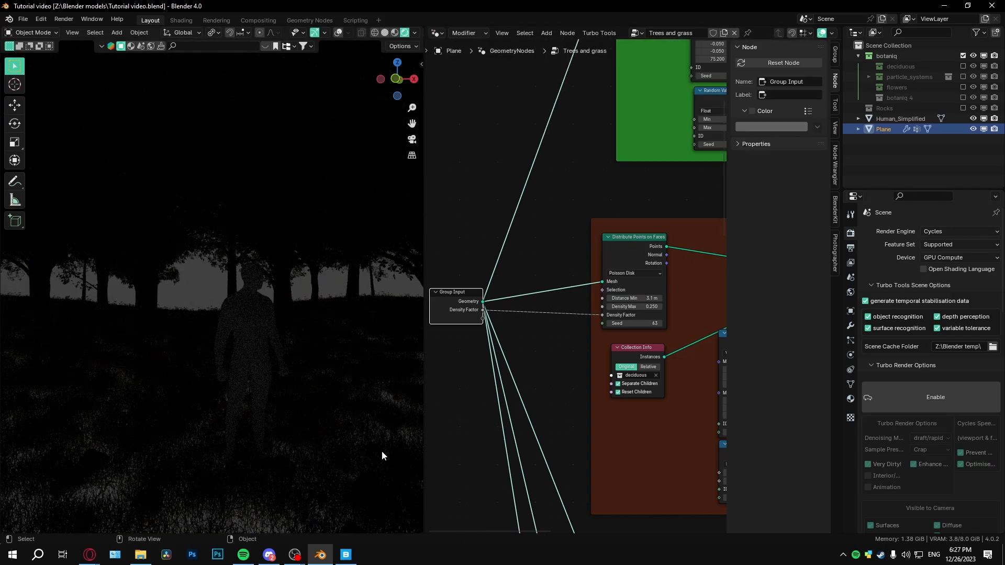
middle_drag(382, 455, 319, 404)
Move the Join Geometry node up beside the gap between the Grass and Tree frames
scroll(617, 387, down, 5)
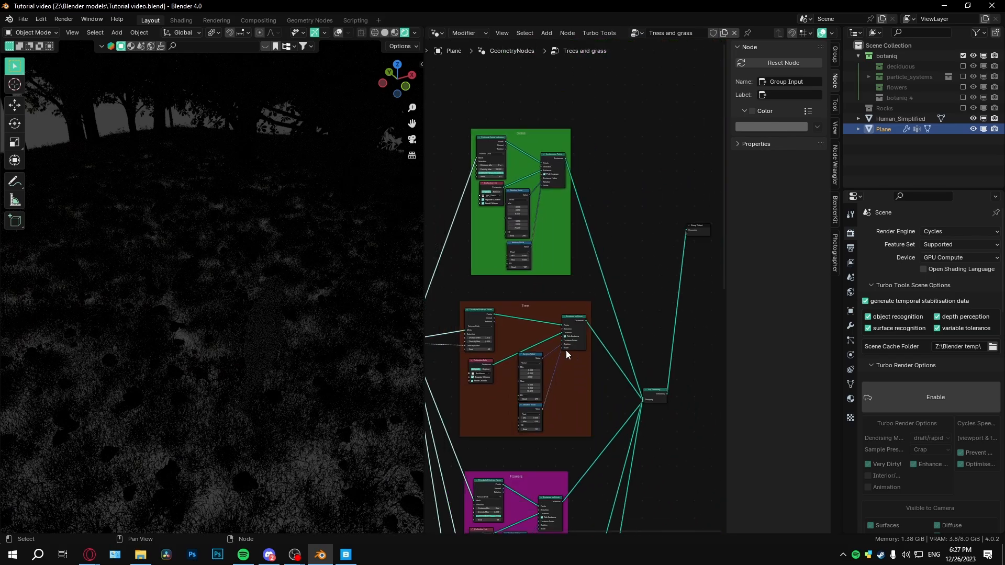
drag(648, 379, 650, 289)
middle_drag(330, 376, 332, 292)
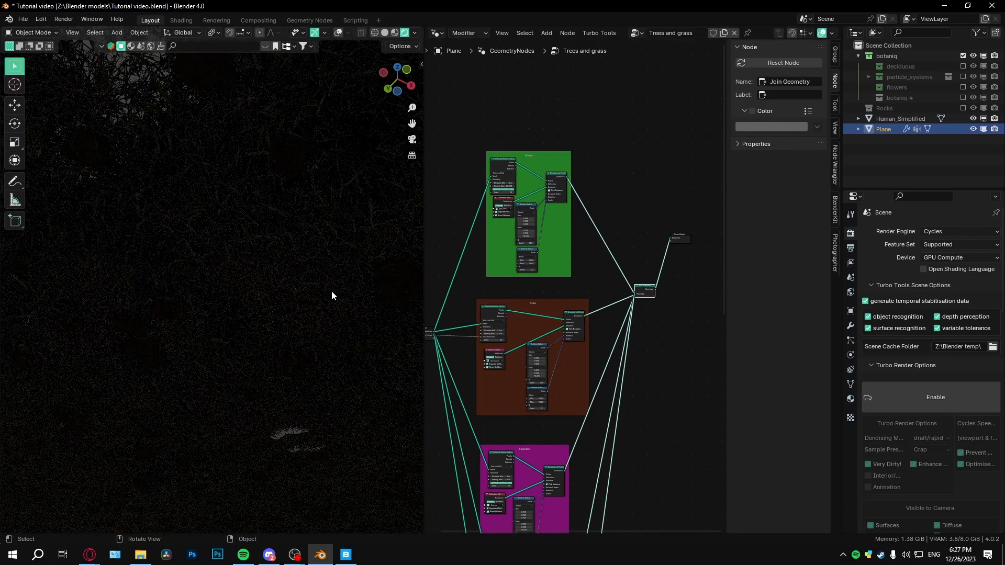
Link the Group Input's Geometry output directly to the Join Geometry node to include the ground plane
scroll(471, 298, up, 3)
mouse_move(497, 358)
middle_down()
mouse_move(452, 369)
mouse_move(499, 351)
middle_up()
scroll(418, 338, down, 1)
scroll(466, 358, down, 1)
click(452, 349)
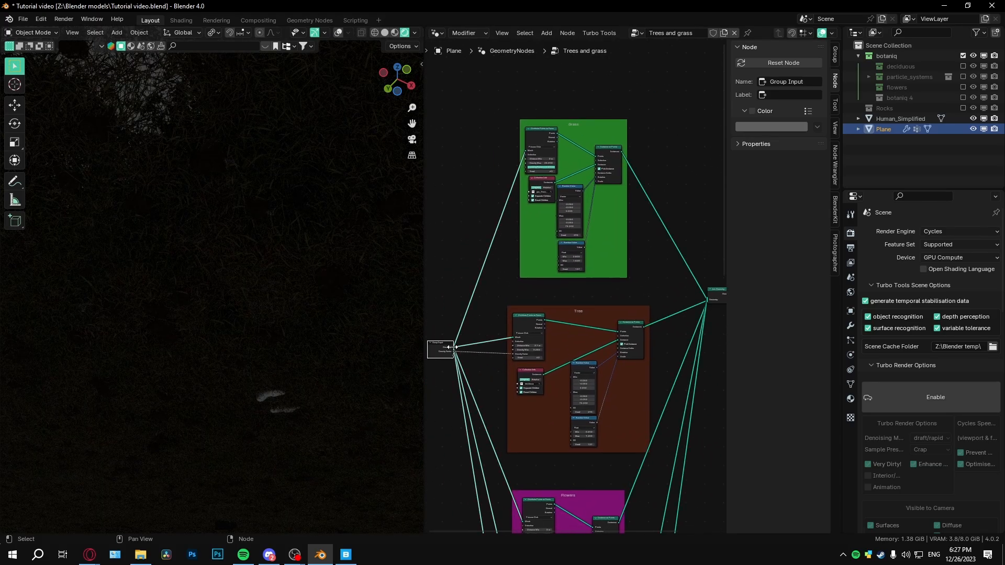
drag(470, 349, 489, 367)
key(Escape)
scroll(445, 338, up, 4)
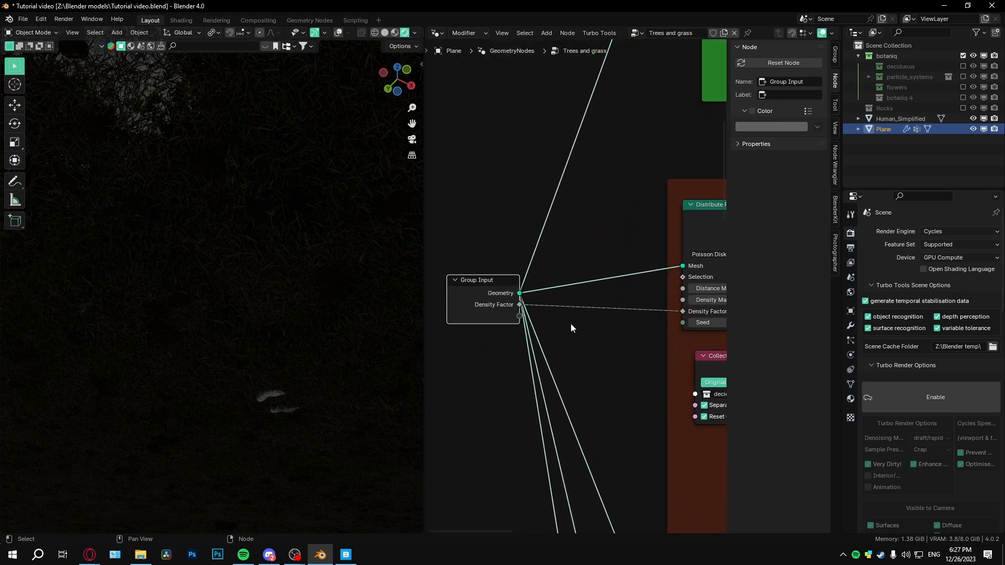
scroll(519, 310, down, 4)
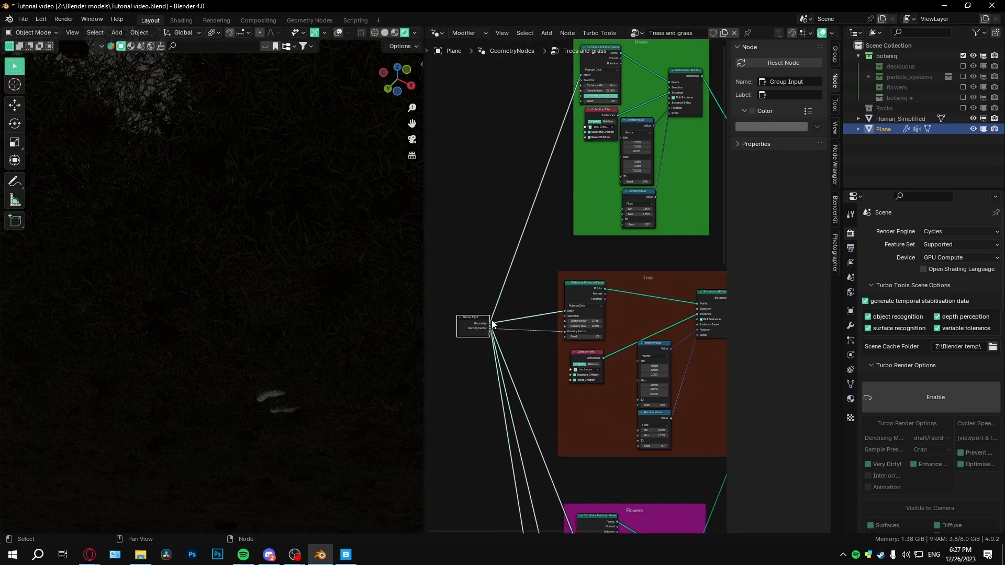
drag(879, 234, 608, 268)
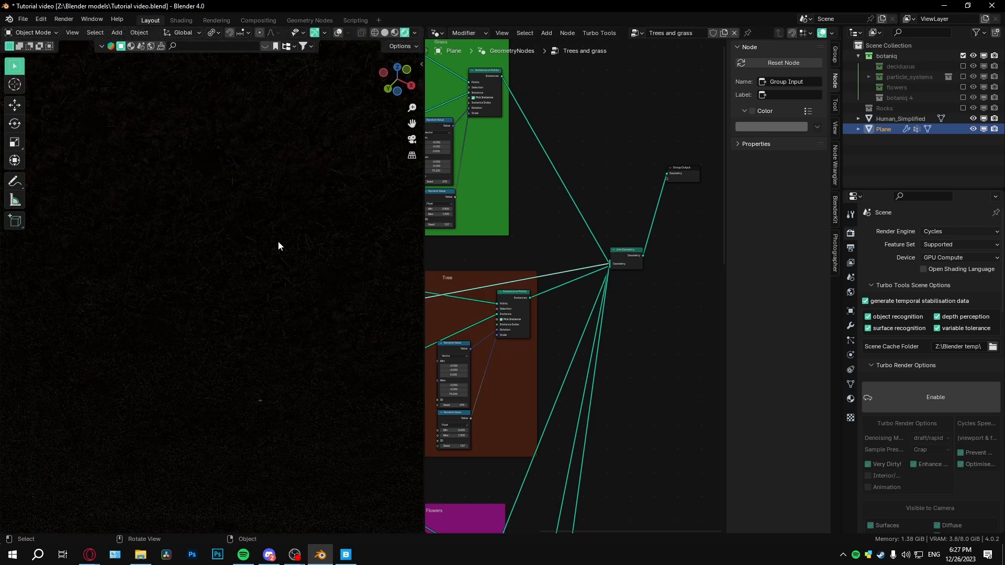
middle_drag(278, 243, 233, 286)
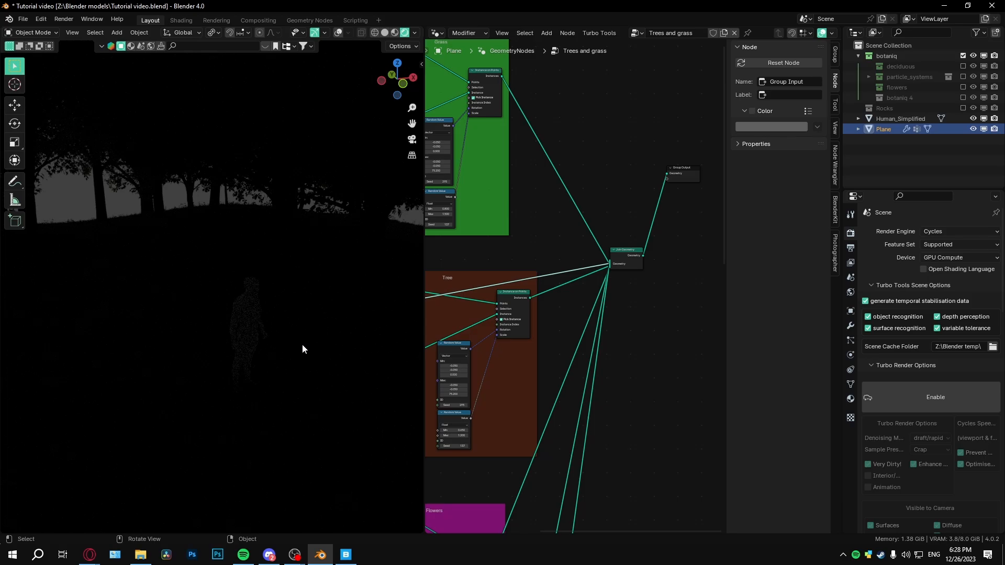
Change the node editor to the Shader Editor and set its shader type to World
click(439, 33)
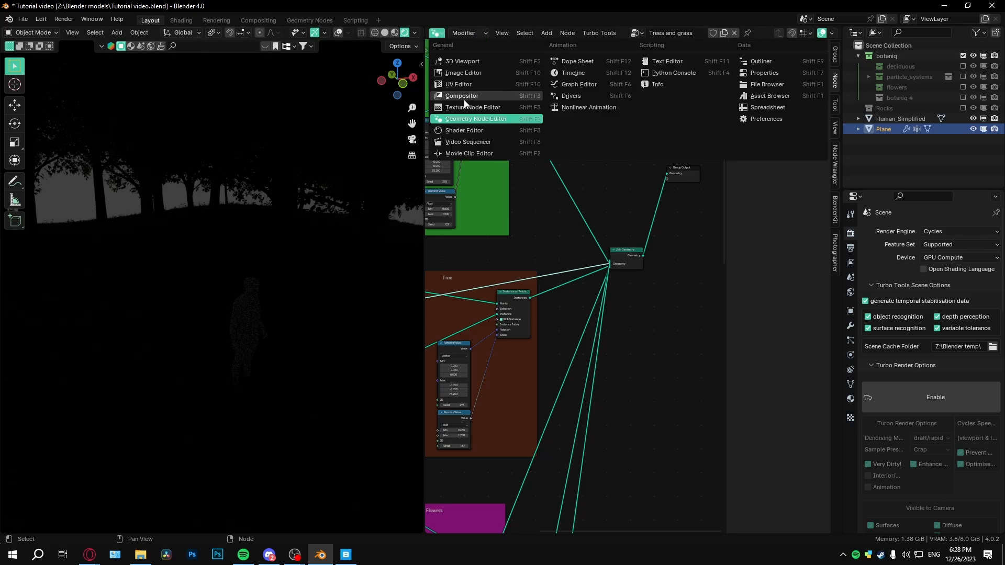
click(465, 131)
click(463, 33)
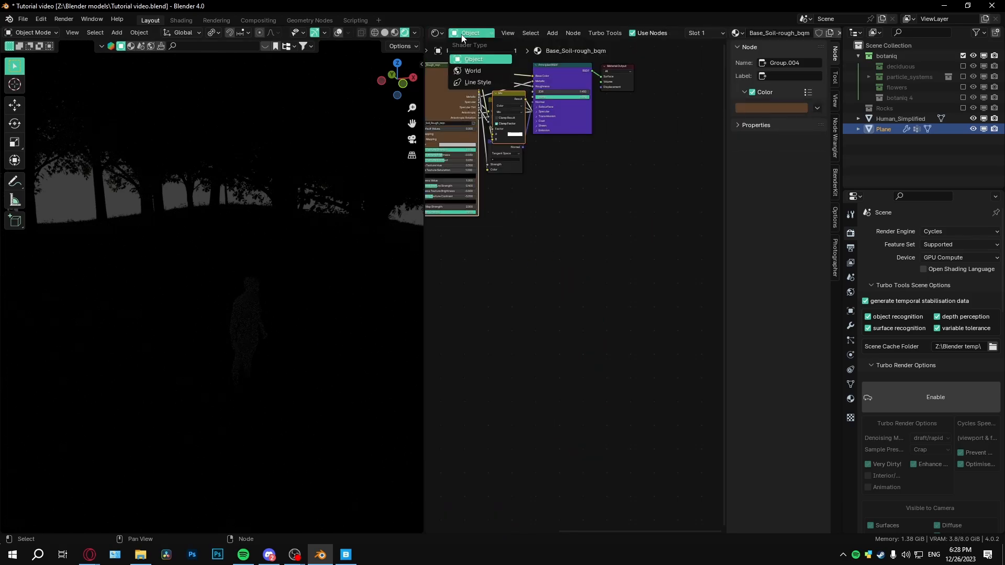
click(473, 71)
click(439, 33)
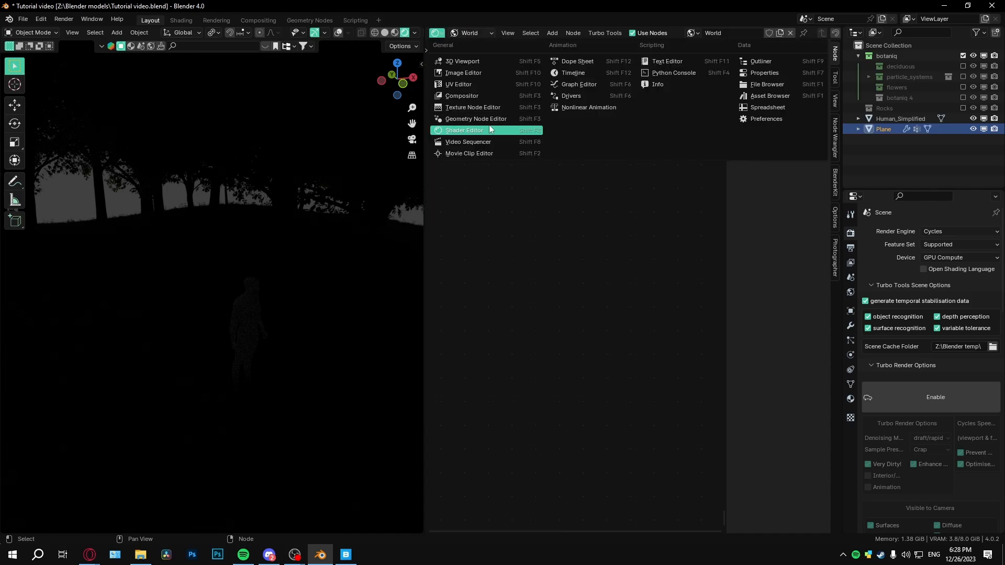
click(454, 39)
click(454, 38)
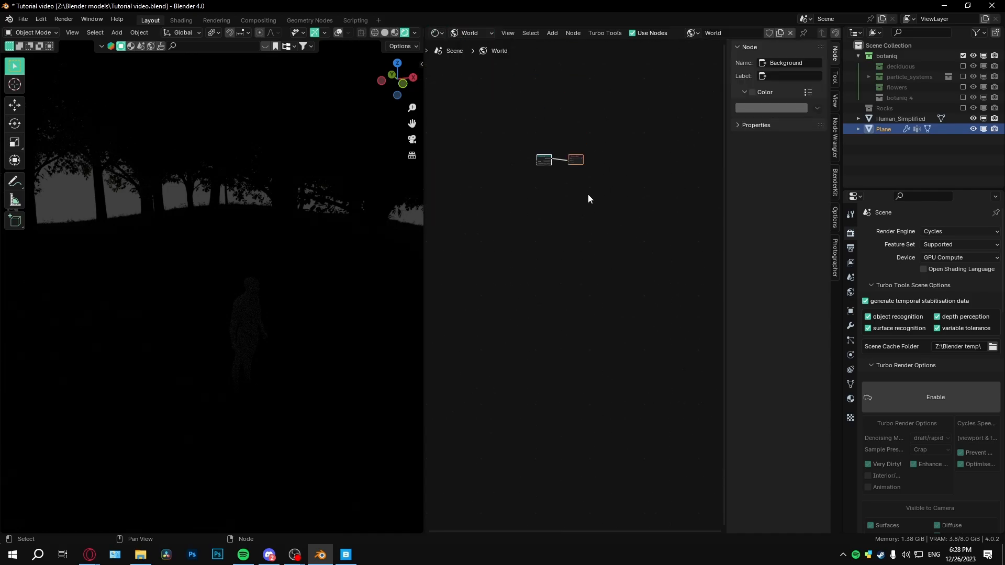
Add a Sky Texture node and connect its Color output to the Background node's Color input
key(KP_Decimal)
key(shift+a)
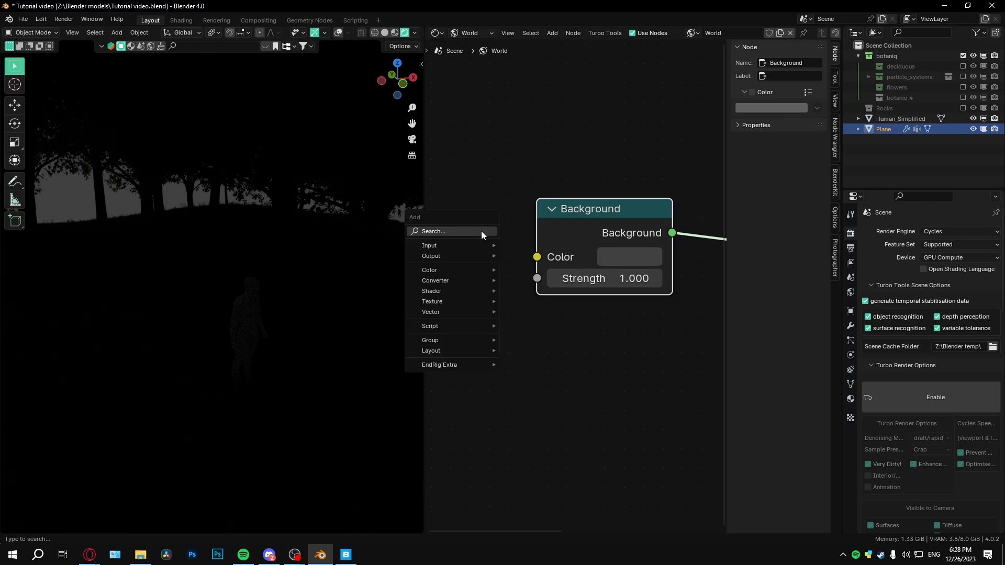
click(482, 231)
text(sky)
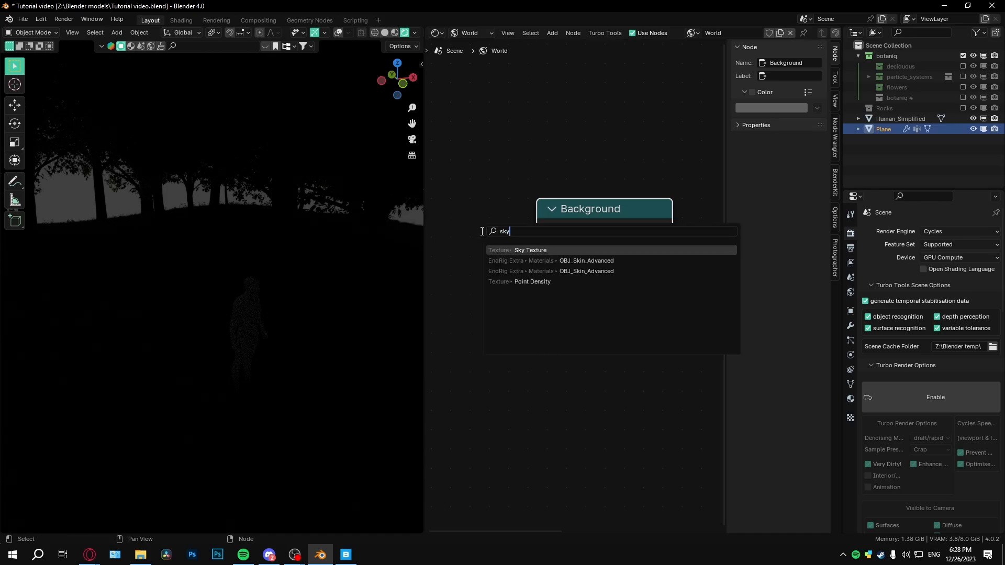
key(Return)
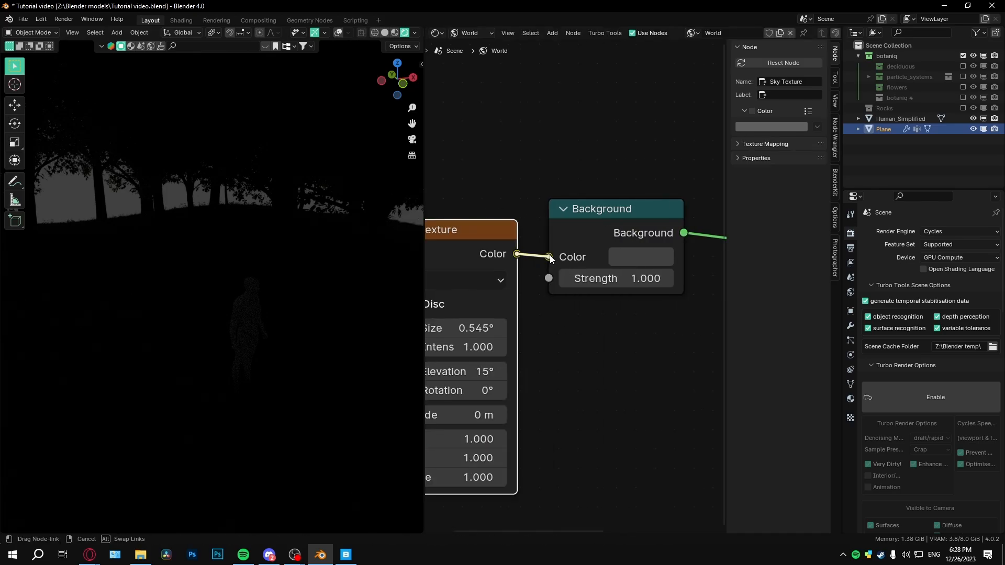
drag(551, 259, 549, 257)
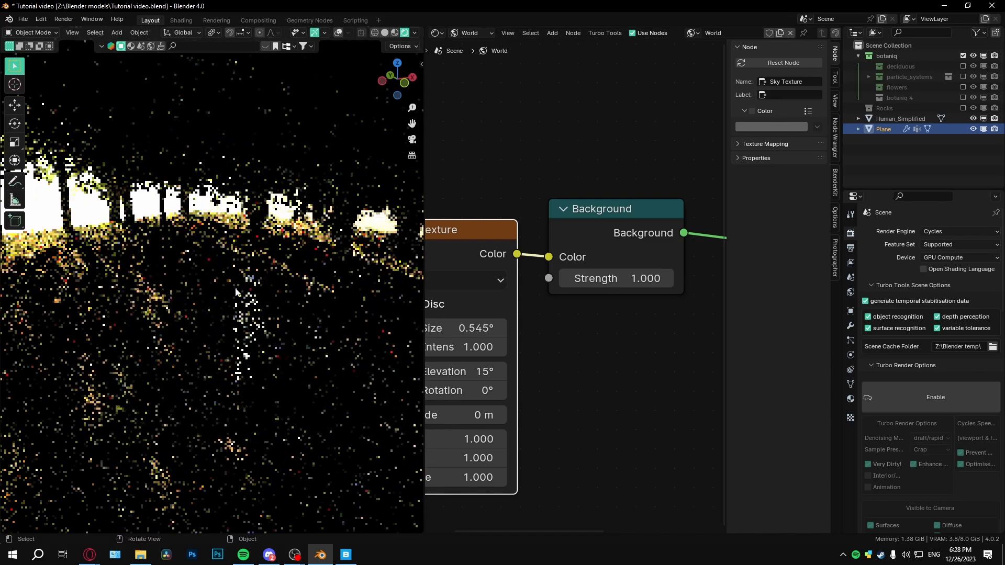
Set the Sky Texture's Sun Rotation to 11° and Sun Elevation to 62.2°
middle_drag(445, 390, 481, 309)
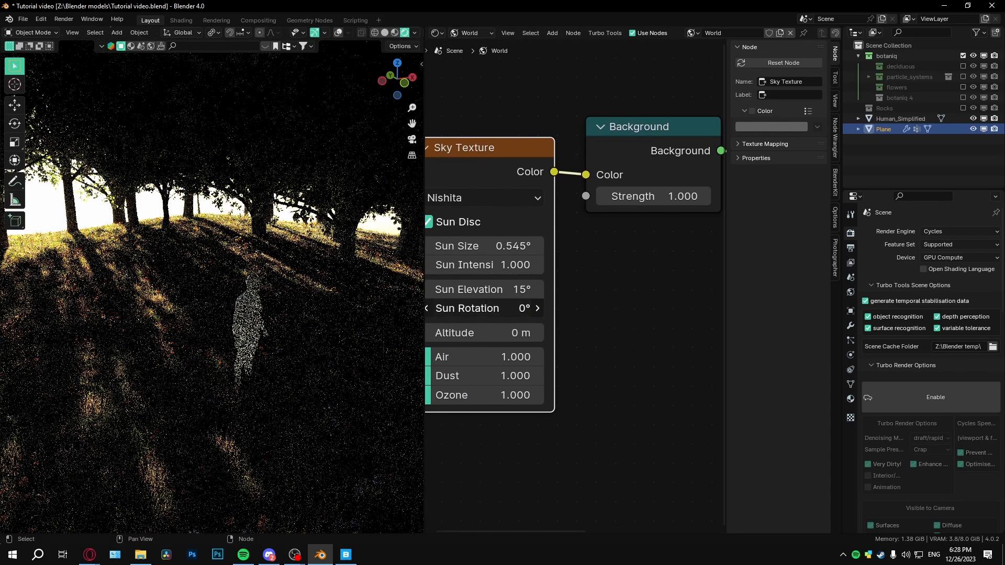
drag(481, 308, 509, 290)
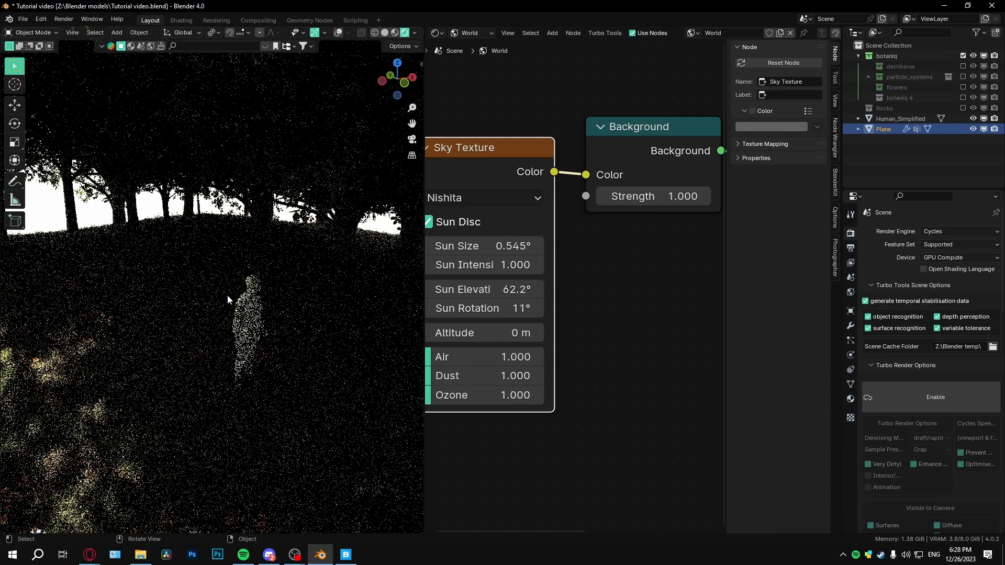
middle_drag(243, 293, 231, 358)
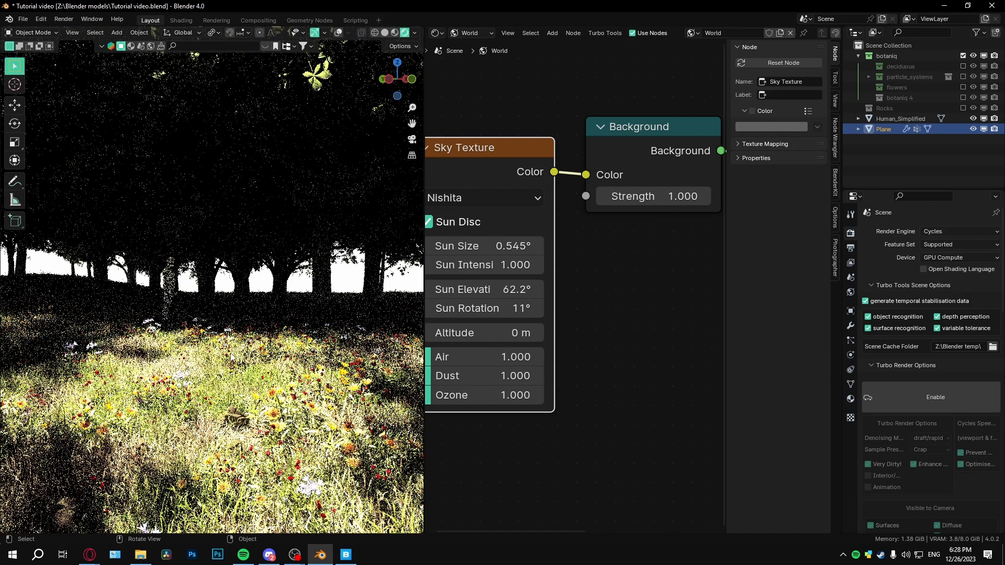
Set the Background node's Strength to 0.5 after trying 0.1
middle_drag(613, 246, 585, 264)
click(618, 223)
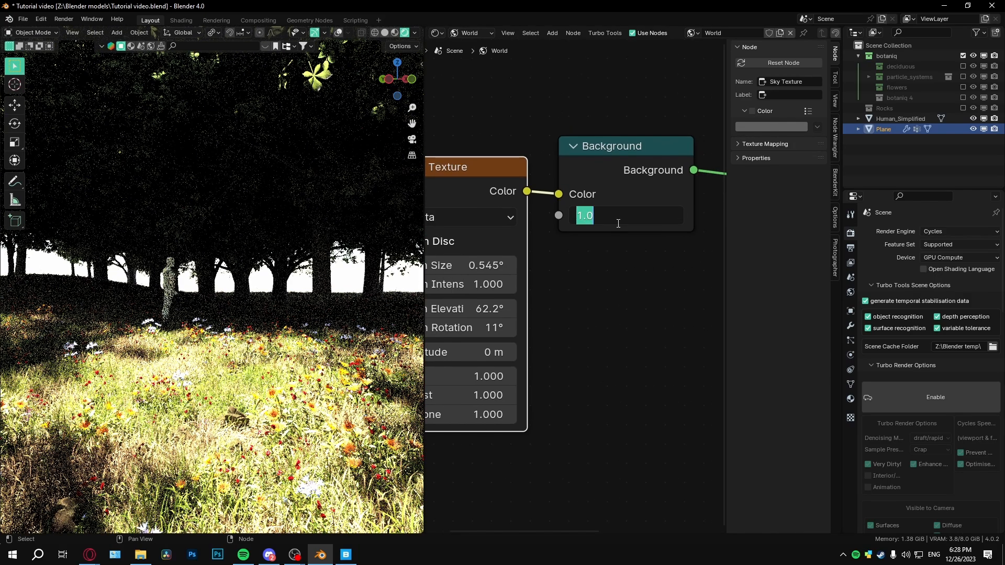
key(Return)
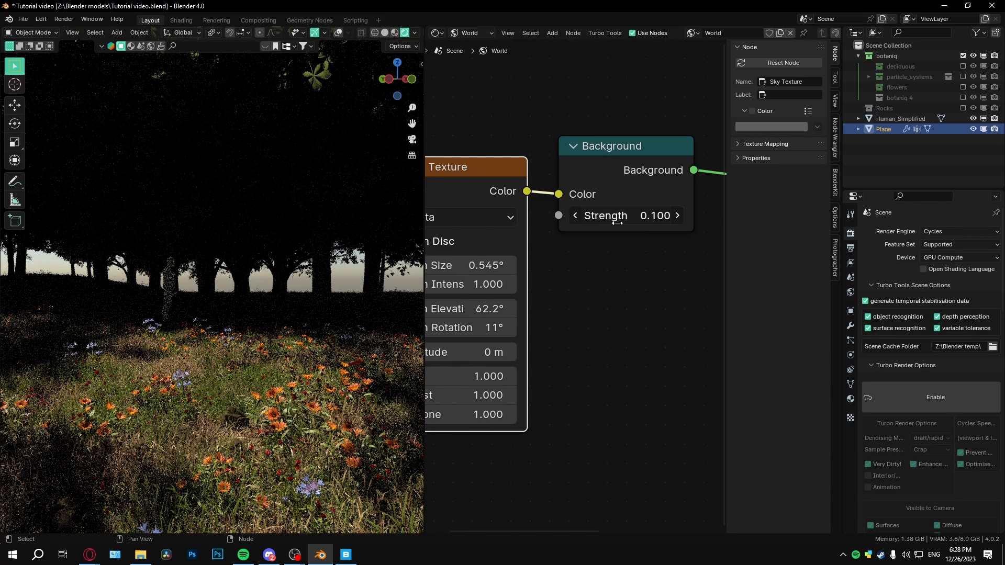
click(617, 223)
text(.5)
key(Return)
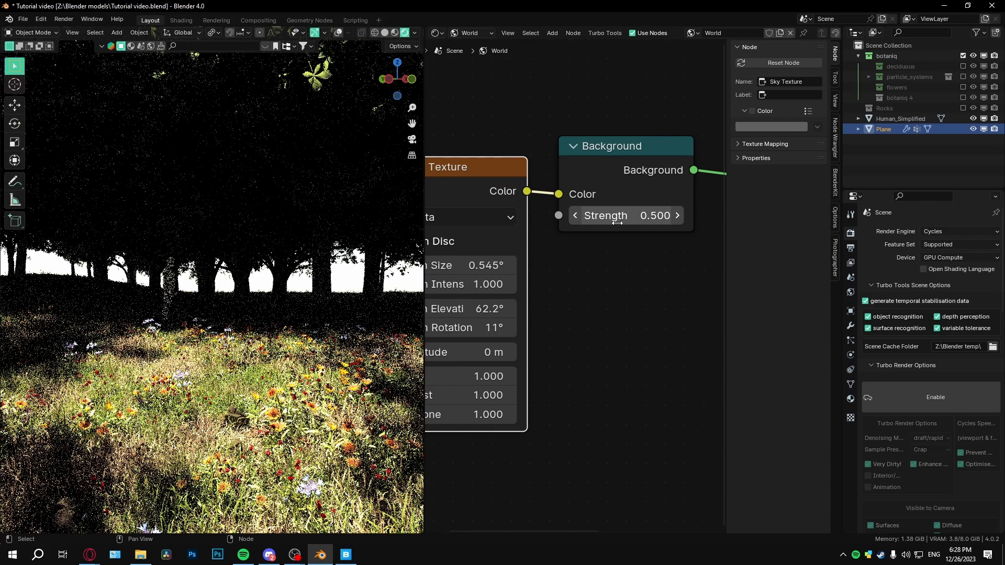
middle_drag(238, 306, 371, 184)
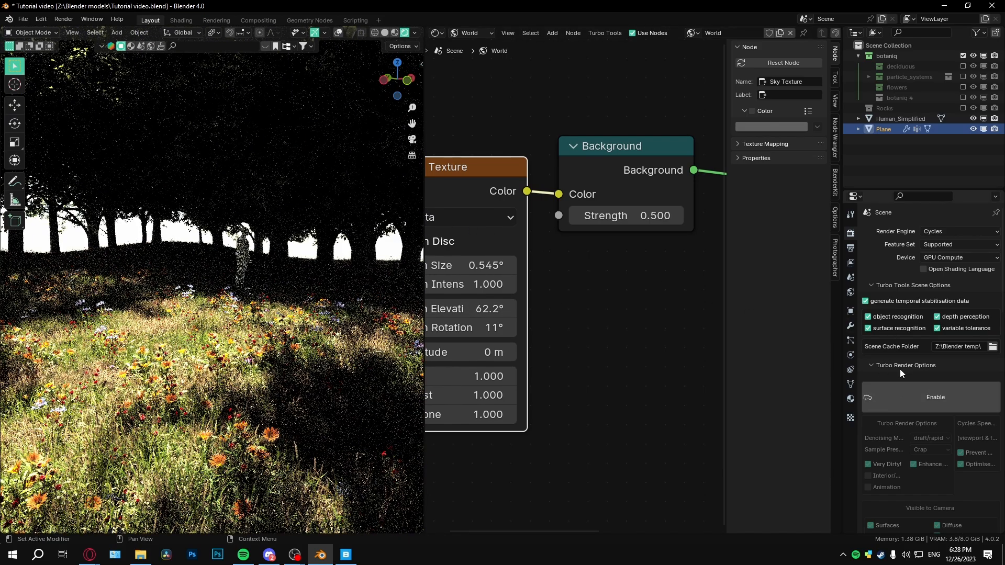
Apply the Full Global Illumination preset to the Light Paths render settings and save the file
scroll(900, 369, down, 15)
scroll(947, 429, down, 6)
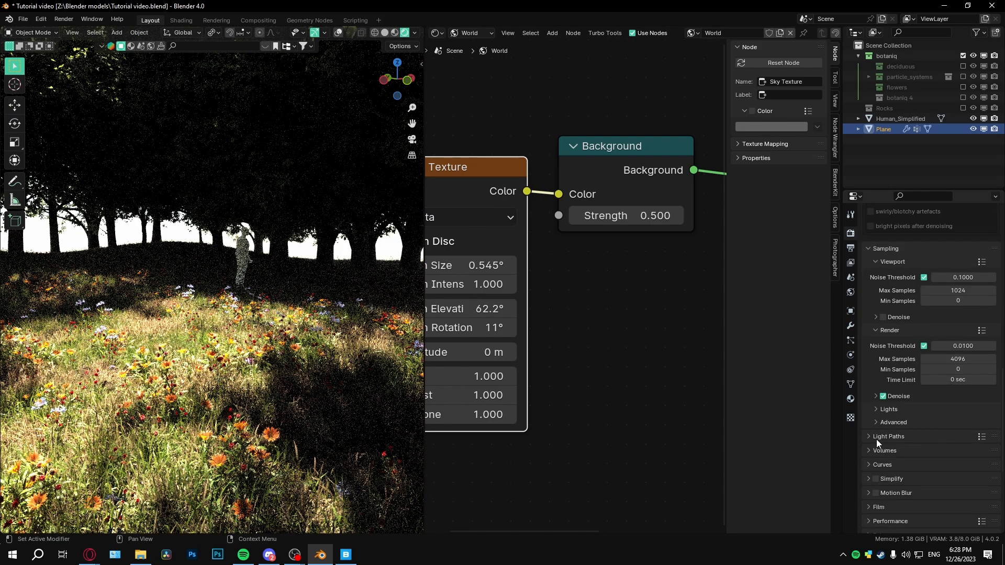
click(880, 438)
click(983, 438)
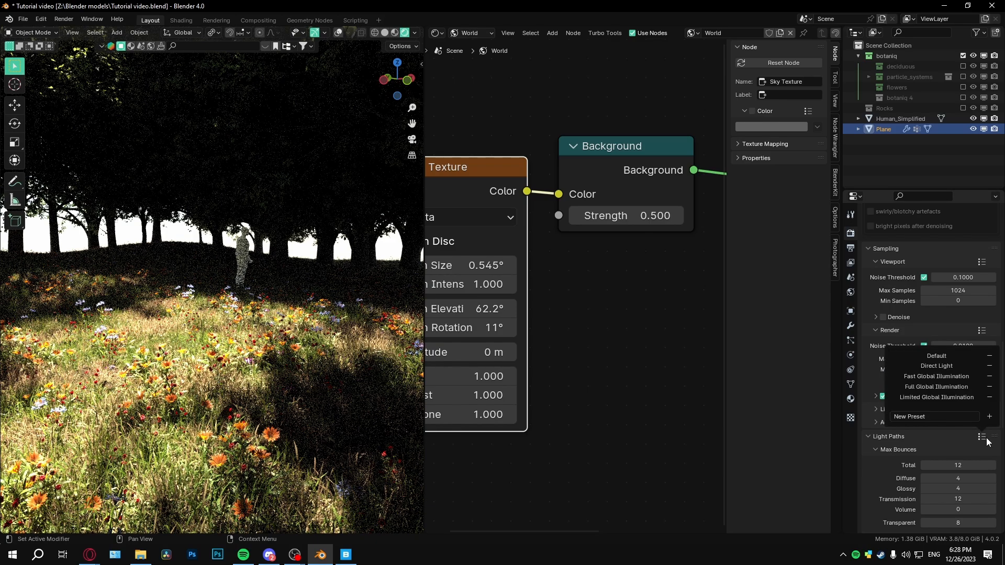
click(944, 388)
scroll(887, 489, down, 3)
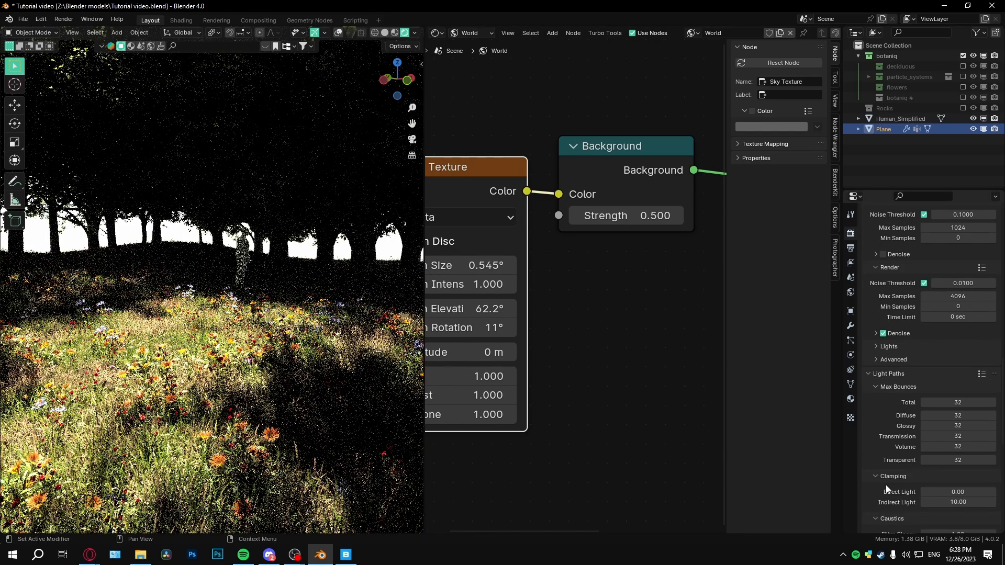
key(ctrl+s)
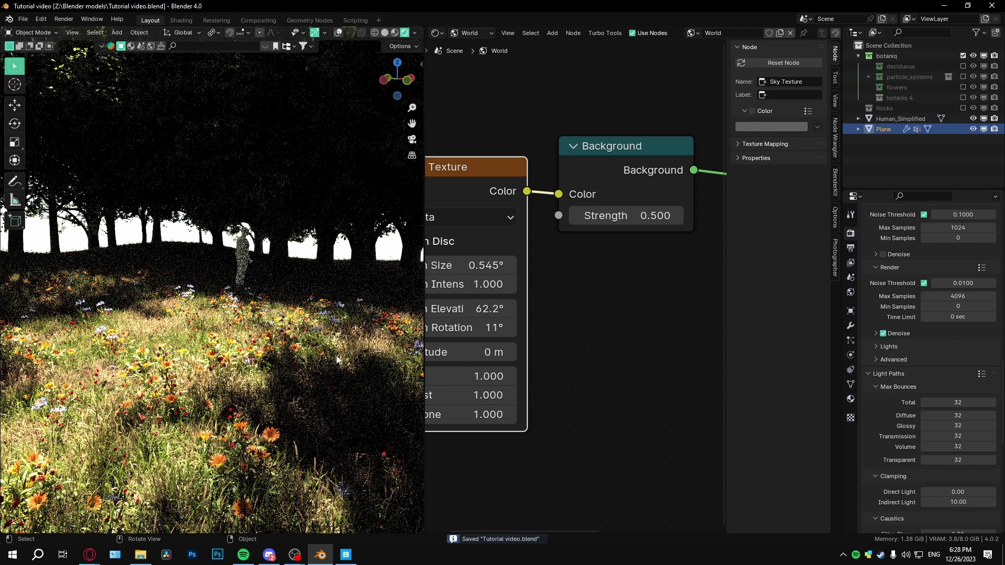
Change the node editor back to the Geometry Node Editor and find the Tree frame in the Trees and grass node tree
scroll(612, 323, down, 1)
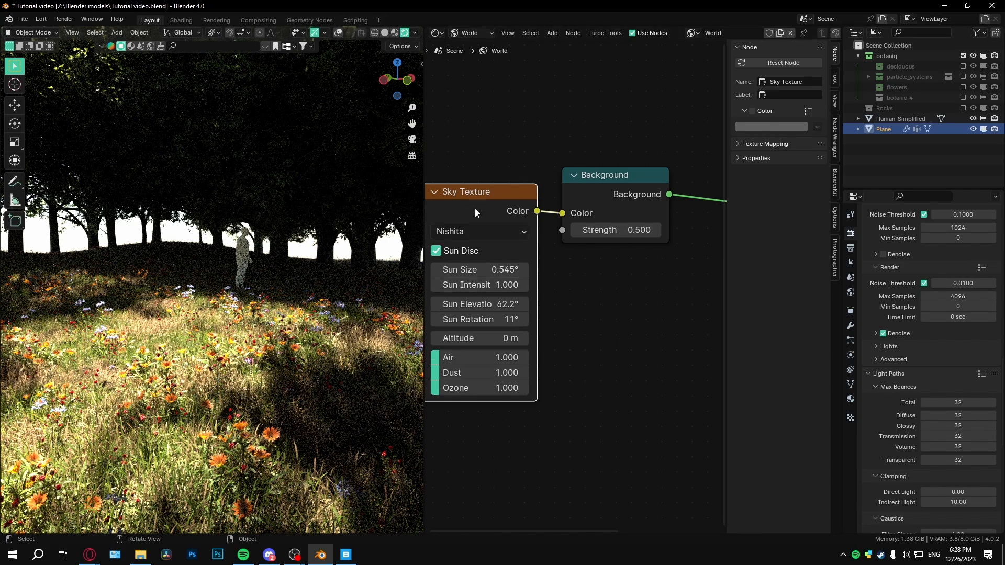
click(440, 33)
click(471, 120)
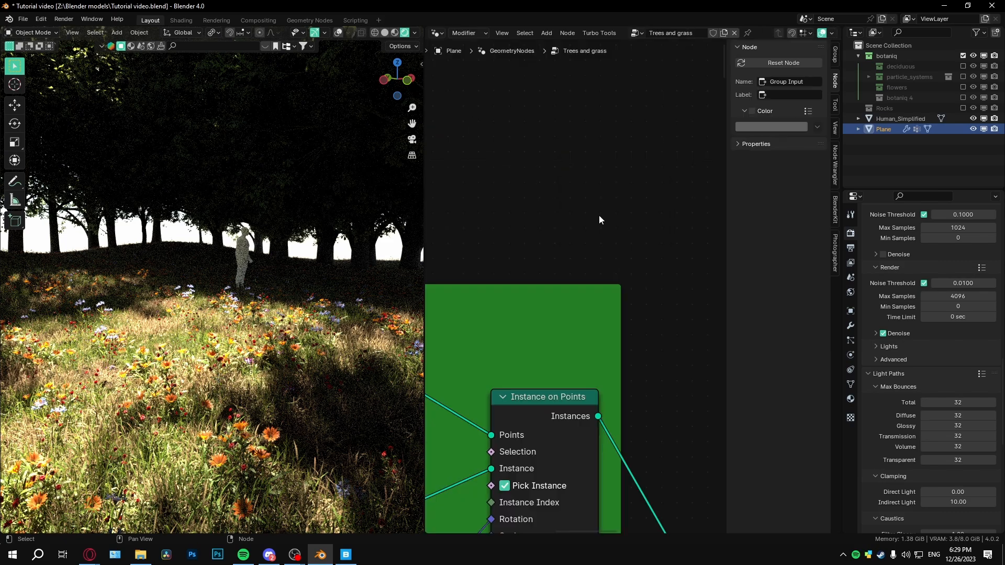
scroll(675, 478, down, 4)
middle_drag(676, 477, 672, 186)
middle_drag(592, 499, 627, 261)
scroll(624, 257, down, 2)
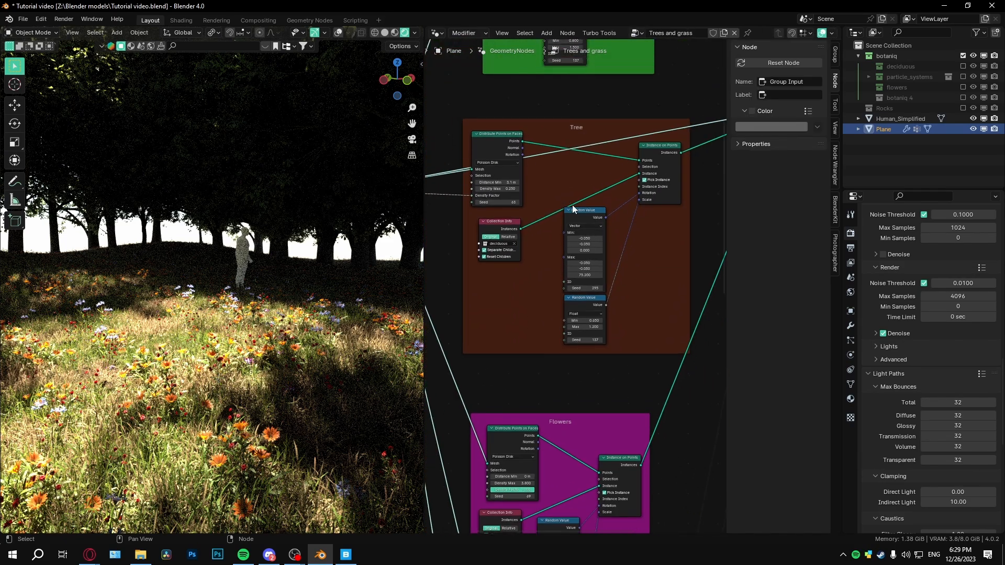
Set the Tree frame's float Random Value node to a Max of 1.0 and a Min of 0.5
scroll(573, 205, up, 5)
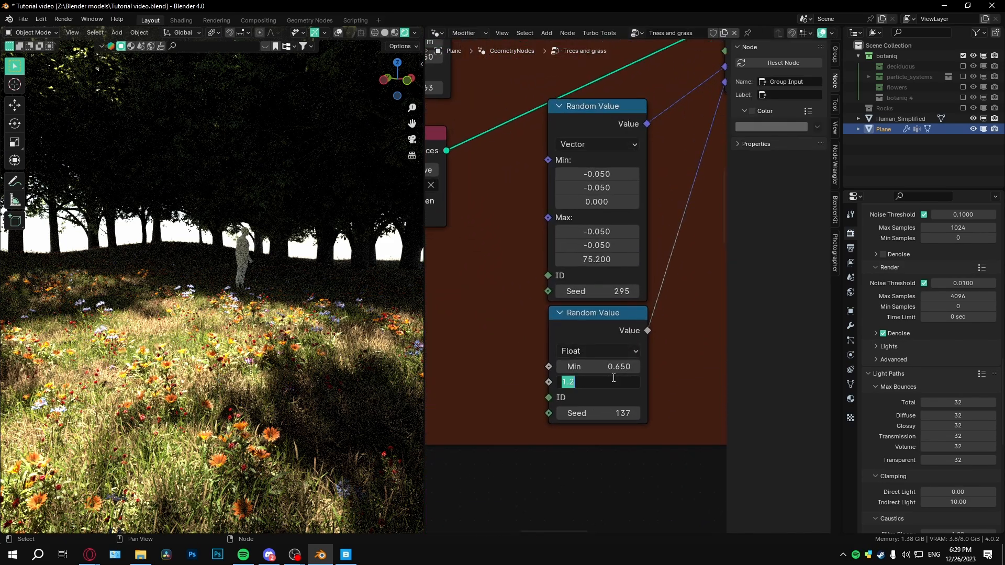
key(Return)
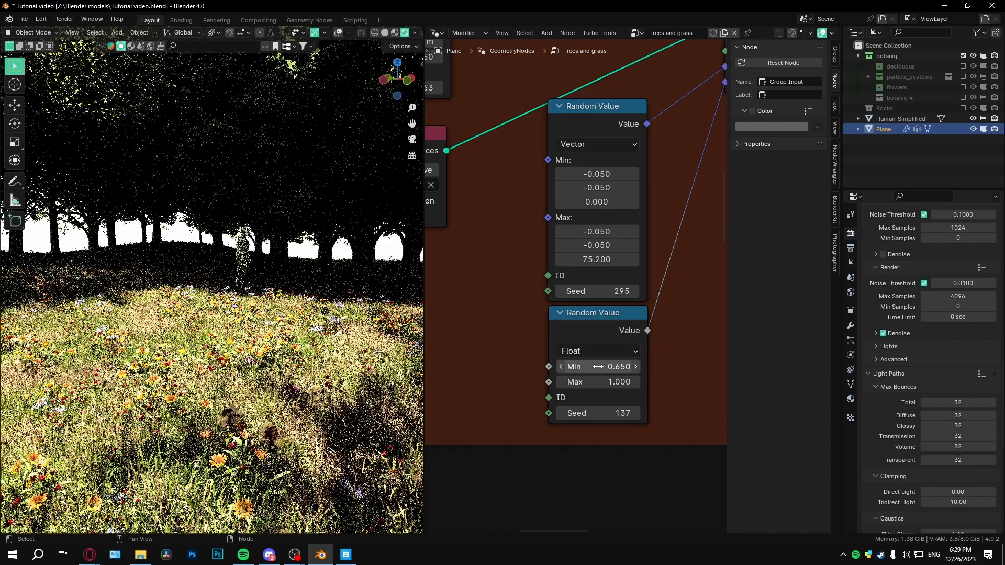
double_click(599, 367)
key(BackSpace)
key(BackSpace)
key(Return)
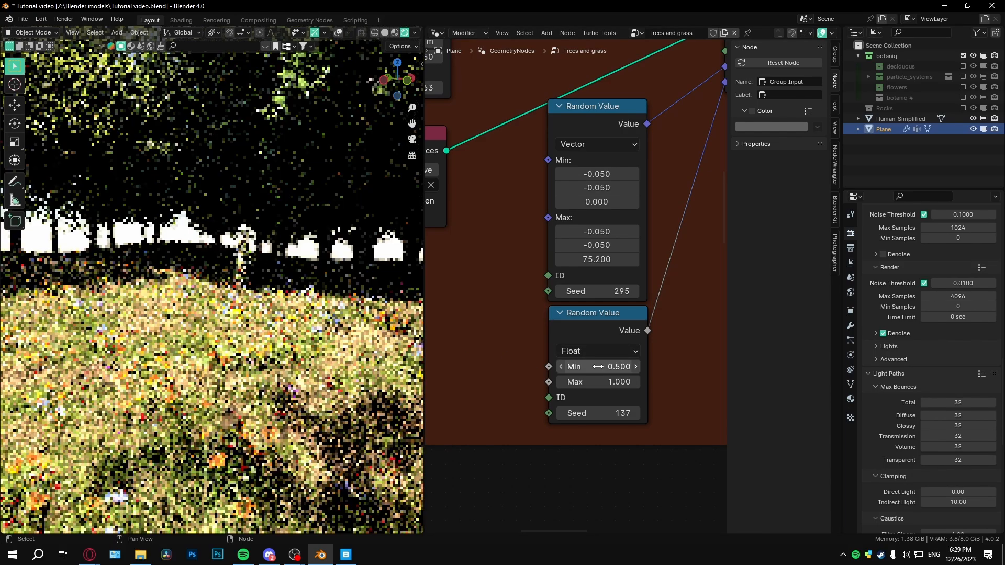
Set the Seed of the Tree frame's float Random Value node to 0
middle_drag(194, 299, 286, 255)
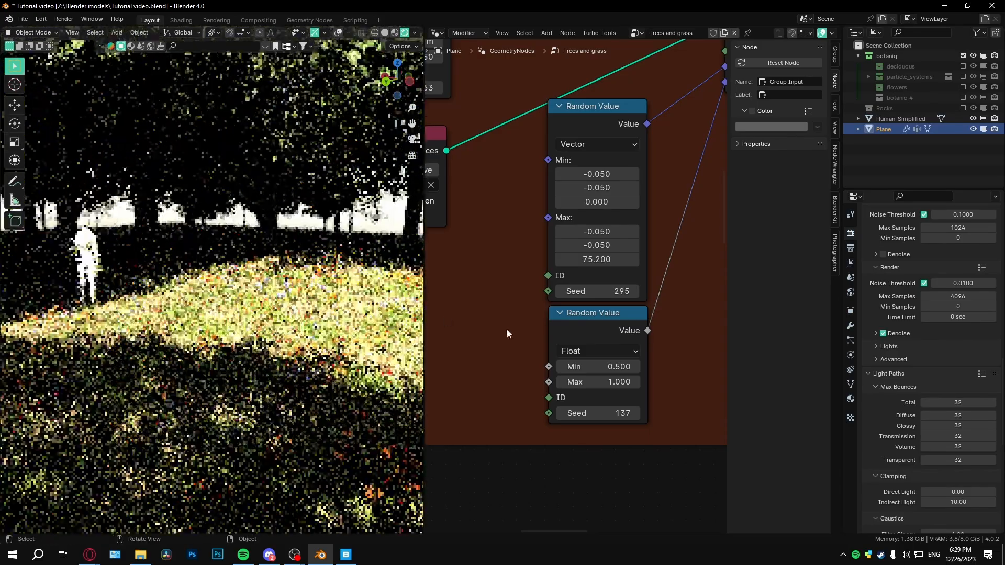
mouse_move(616, 413)
mouse_down()
mouse_move(647, 413)
mouse_move(629, 413)
mouse_up()
double_click(597, 413)
text(0)
key(Return)
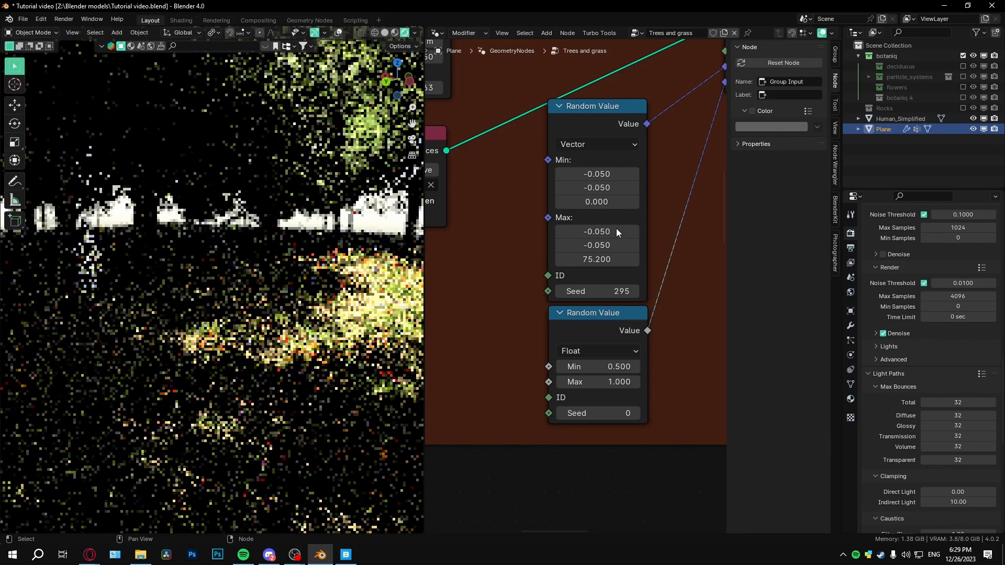
Set the Seed of the Tree frame's Distribute Points on Faces node to 137 and save the file
scroll(573, 319, down, 2)
middle_drag(529, 224, 632, 389)
scroll(632, 389, up, 1)
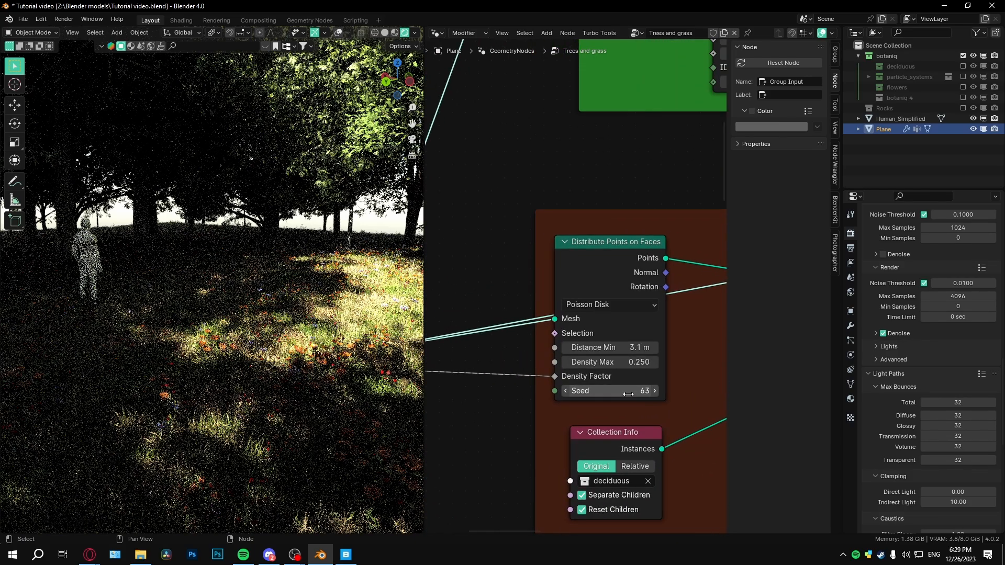
mouse_move(626, 391)
mouse_down()
mouse_move(665, 390)
mouse_move(621, 390)
mouse_up()
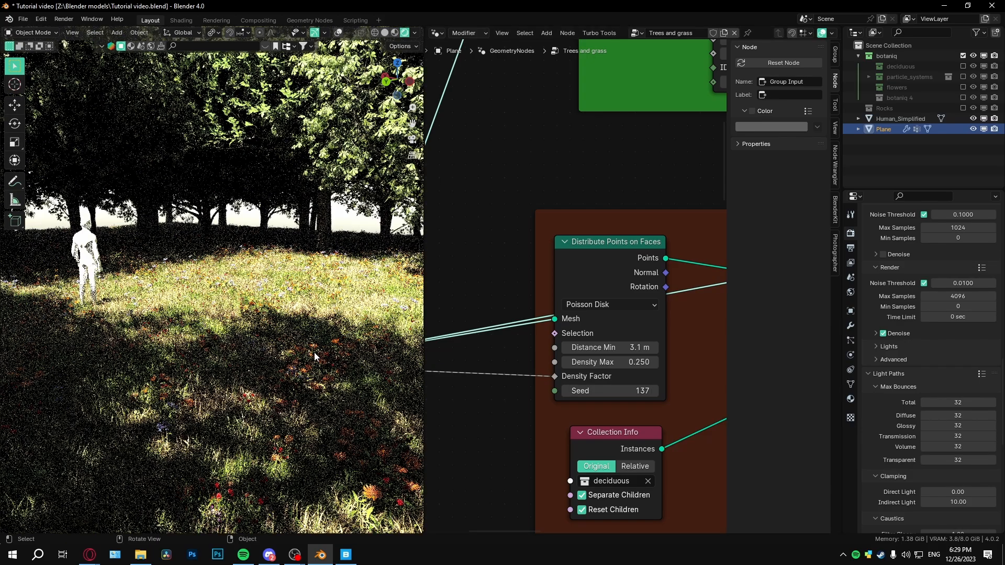
middle_drag(214, 330, 292, 373)
key(ctrl+s)
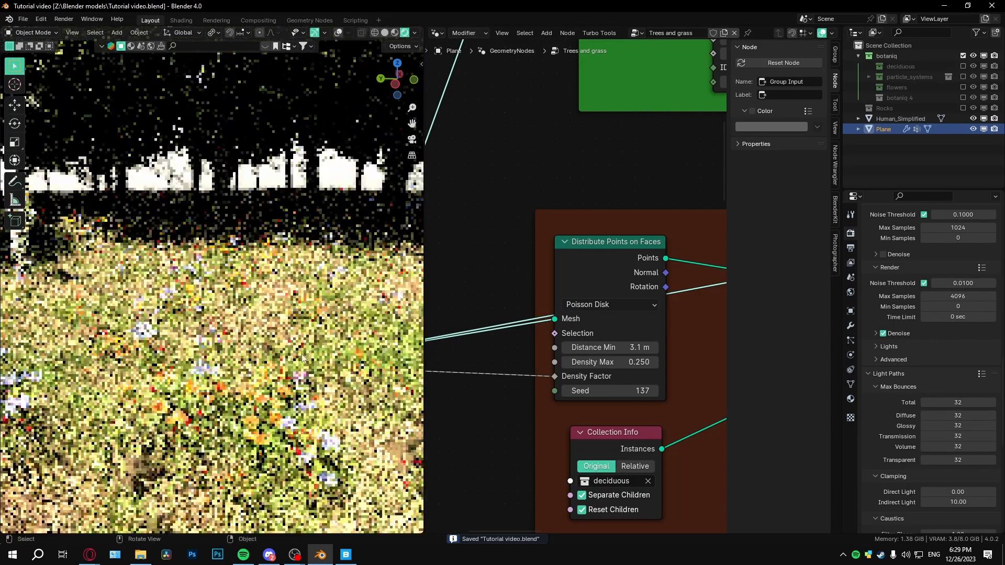
Enable the particle_systems collection, expand it down to its grass objects, and isolate the Grass_Basic-dry_A object in Local View
scroll(291, 373, up, 6)
scroll(292, 372, down, 6)
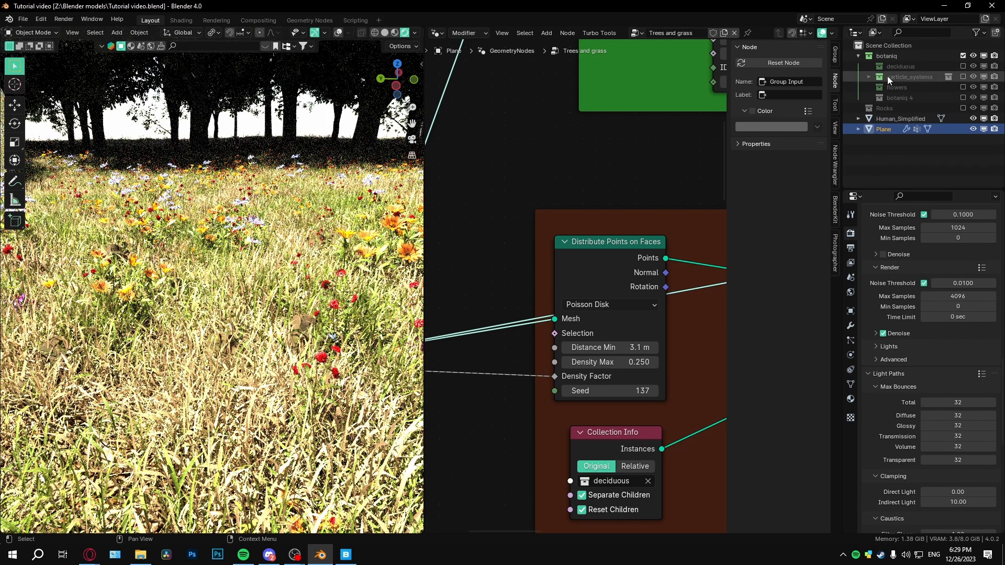
click(964, 77)
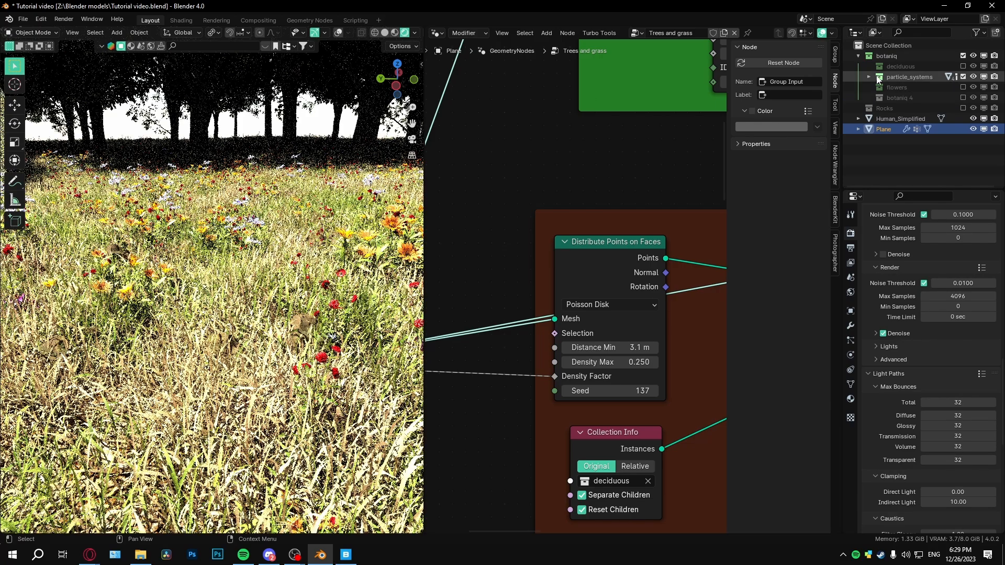
click(869, 77)
click(880, 87)
click(932, 98)
key(KP_Divide)
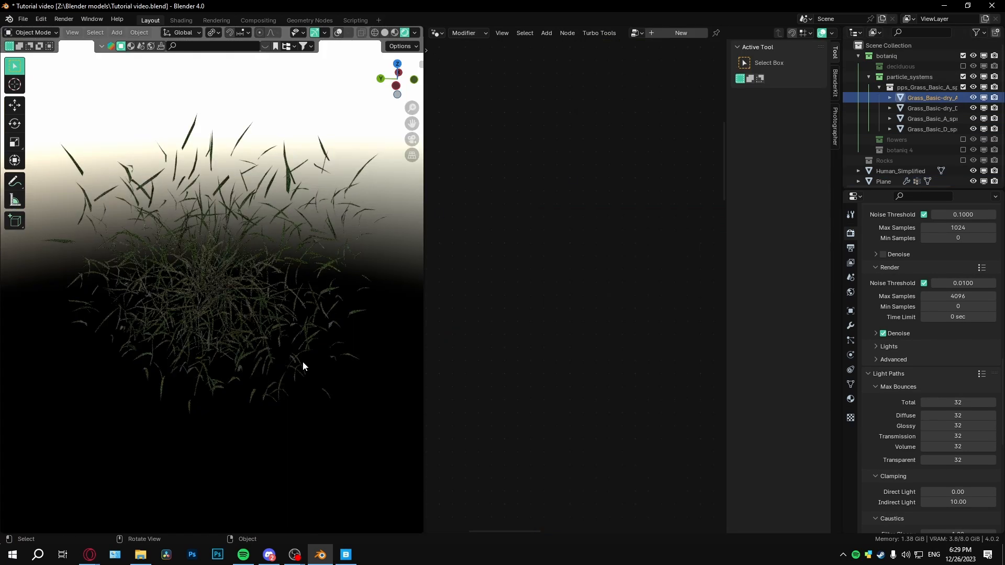
Examine the isolated grass up close, temporarily moving the Grass_Basic-dry_A object aside to tell it from the overlapping grass
middle_drag(323, 321, 334, 42)
middle_drag(277, 171, 361, 173)
scroll(314, 254, up, 5)
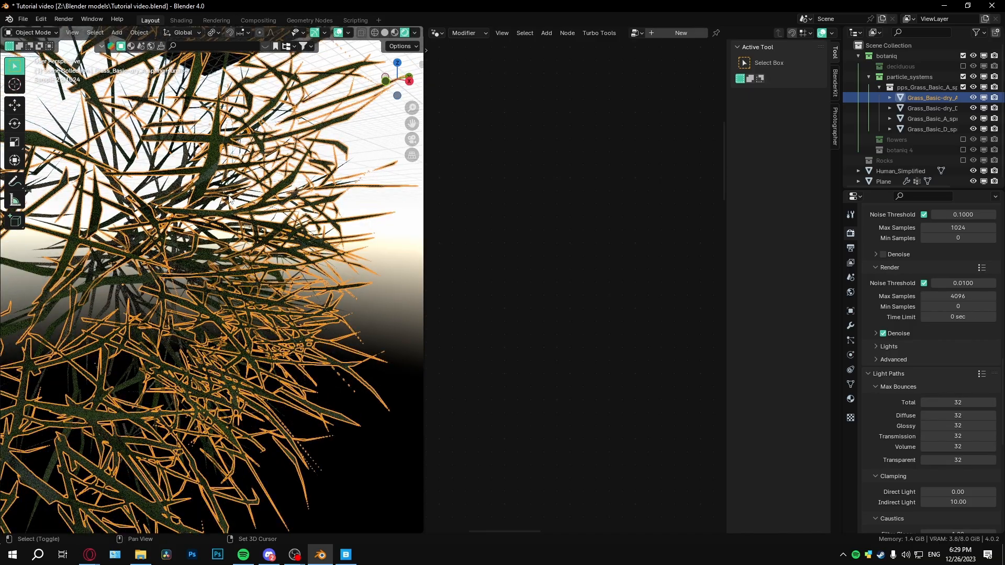
shift+middle_drag(229, 198, 357, 51)
key(g)
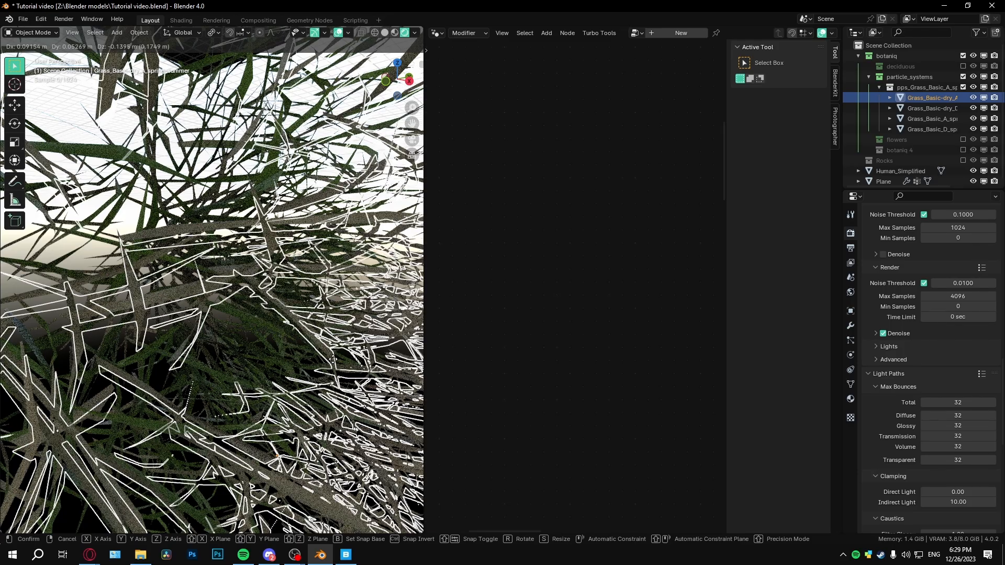
right_click(373, 315)
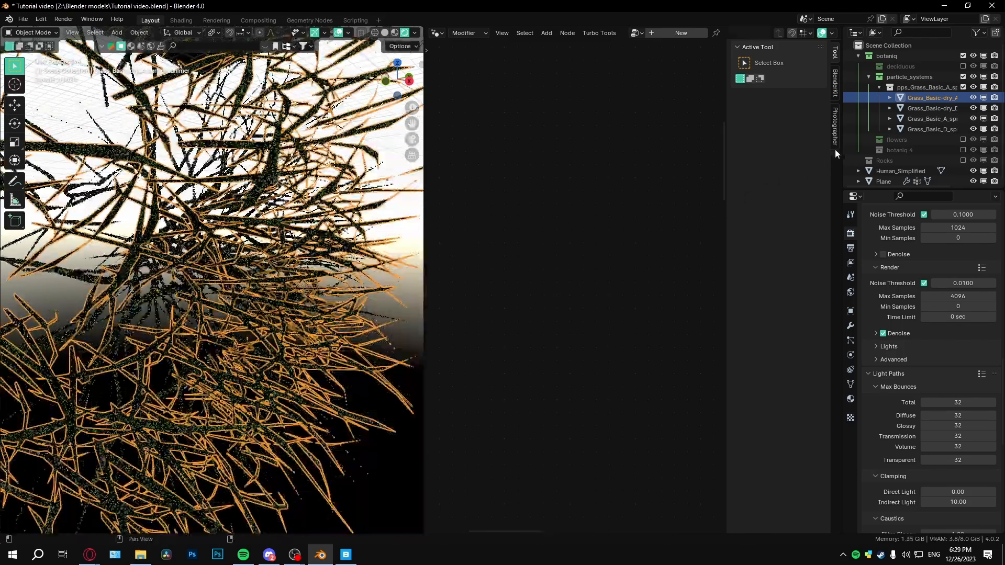
Disable the other three grass objects in the viewport and delete the Grass_Basic-dry_D object
click(984, 98)
click(985, 129)
click(983, 119)
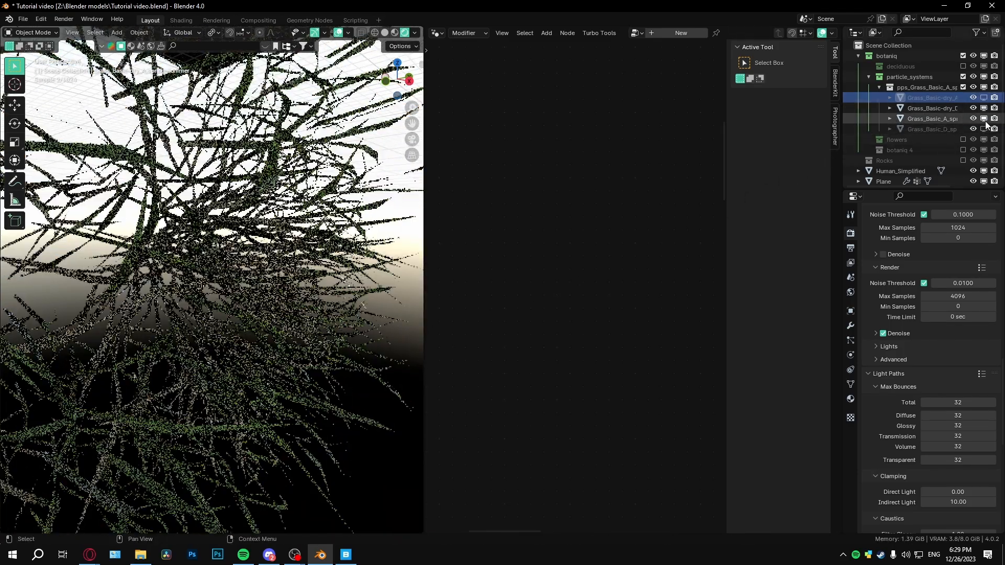
click(984, 108)
click(984, 108)
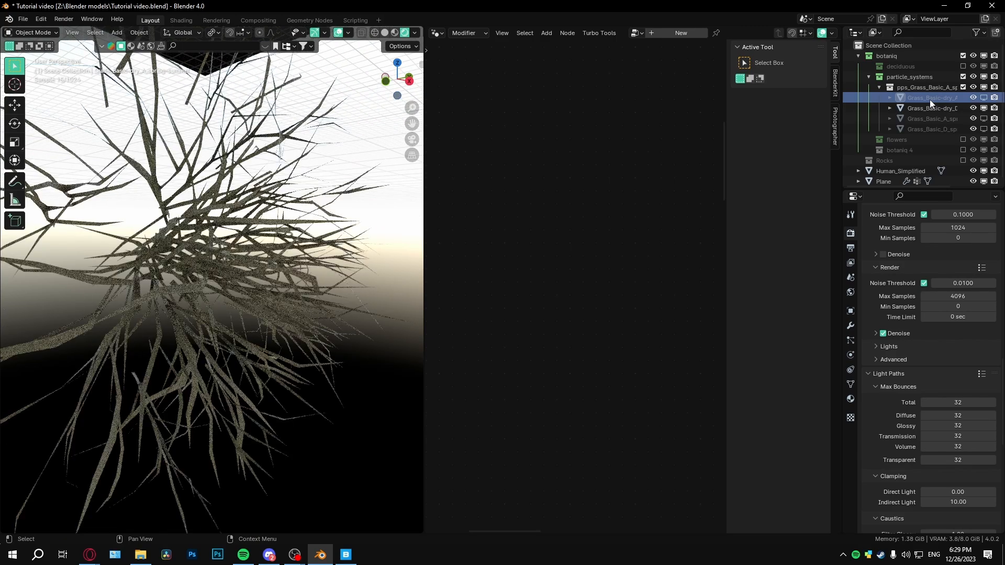
click(922, 109)
key(x)
click(266, 250)
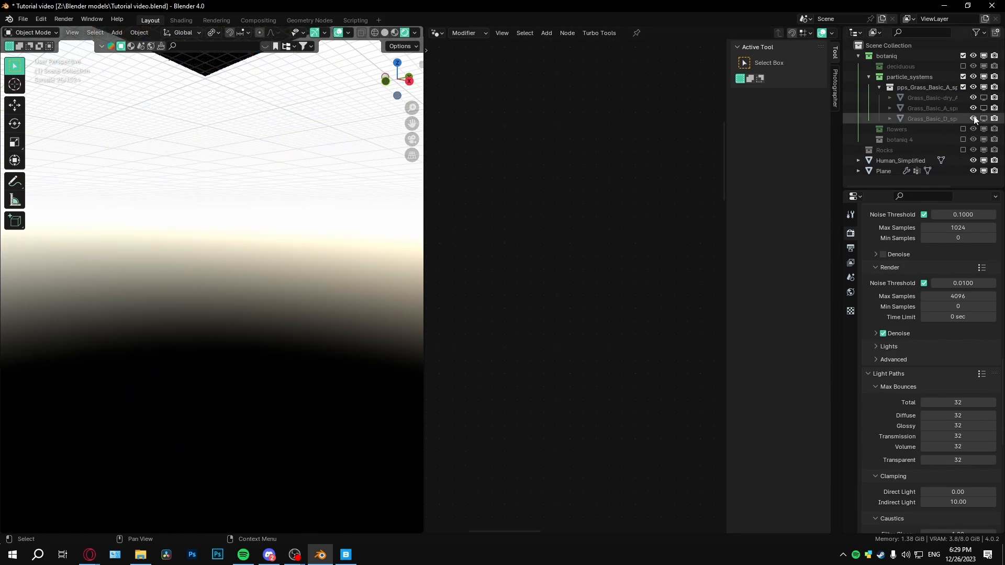
Re-enable the Grass_Basic-dry_A object in the viewport and delete it
click(984, 98)
click(945, 99)
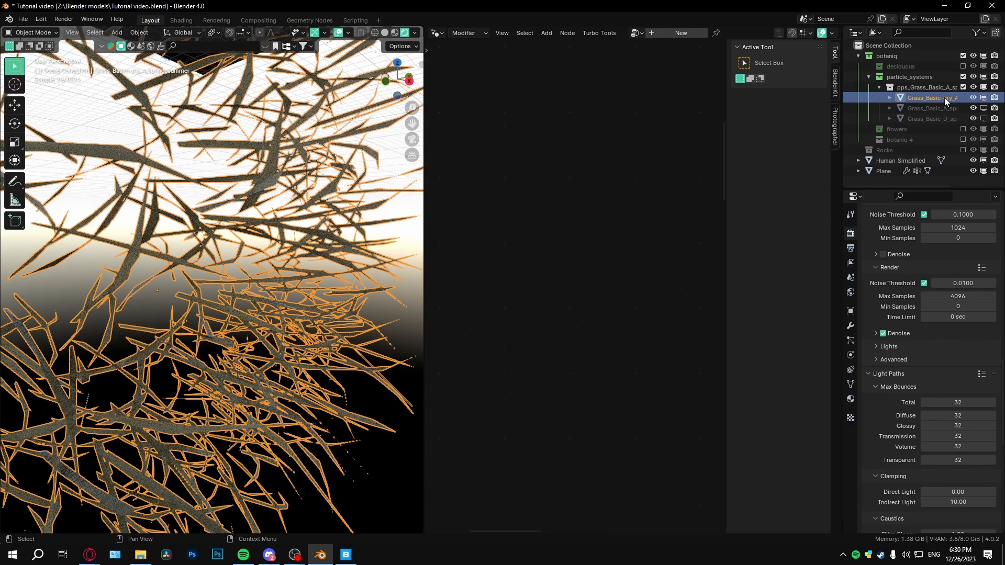
key(x)
Re-enable the two remaining green grass objects in the viewport, exclude their collection from the view layer, and collapse particle_systems
click(984, 98)
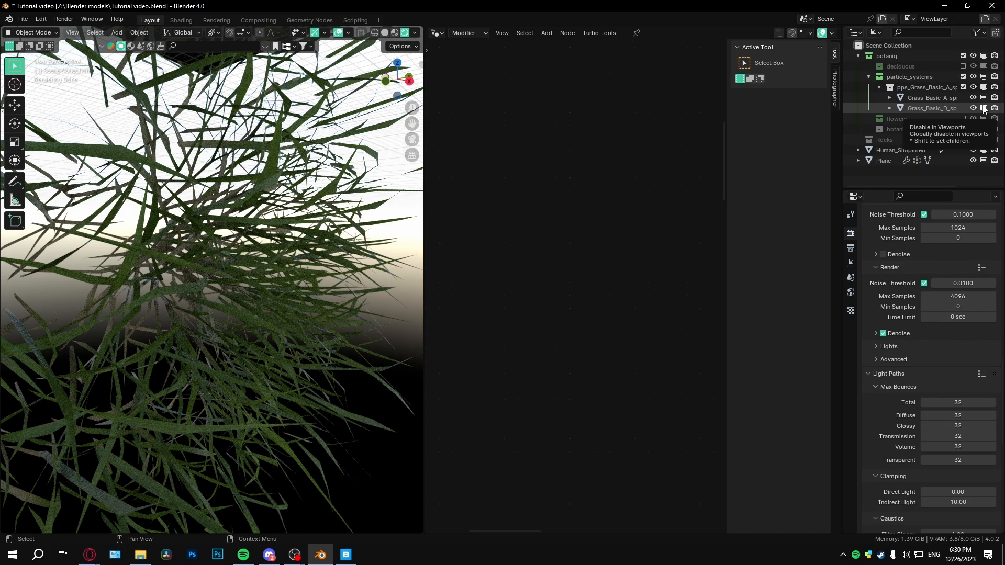
click(964, 87)
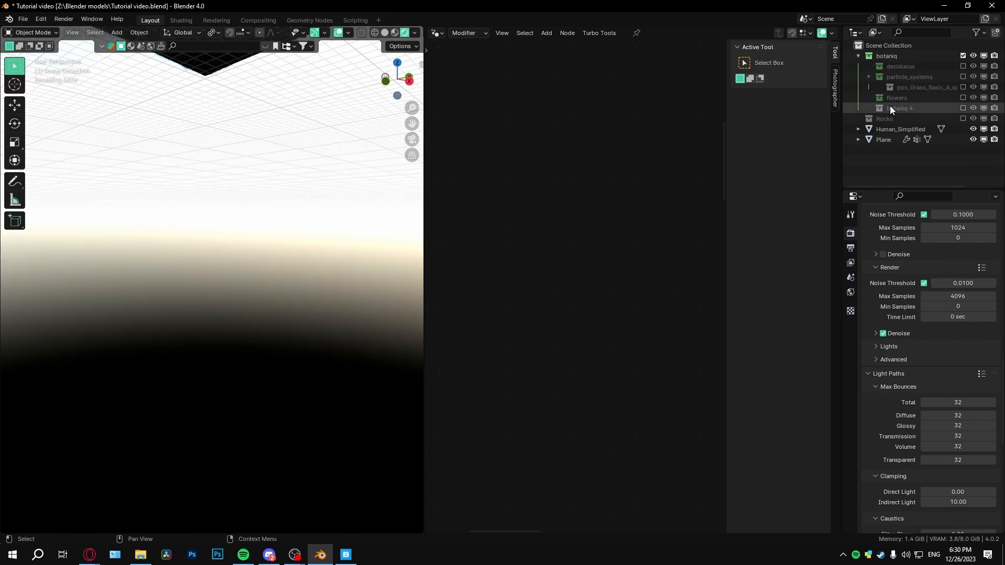
click(868, 77)
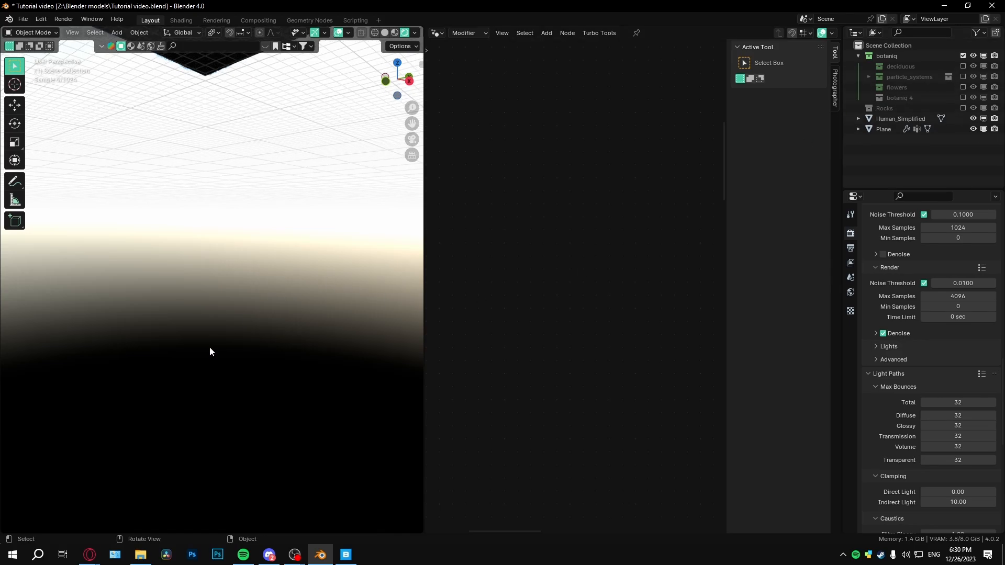
Leave Local View and frame the human figure standing in the flowered clearing in front of the trees
middle_drag(210, 348, 220, 379)
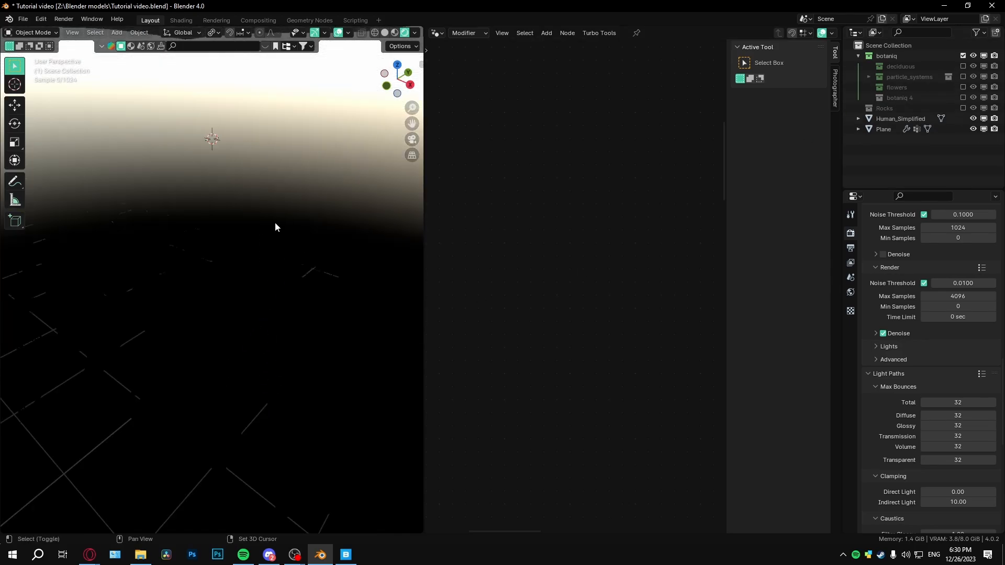
middle_drag(271, 343, 260, 316)
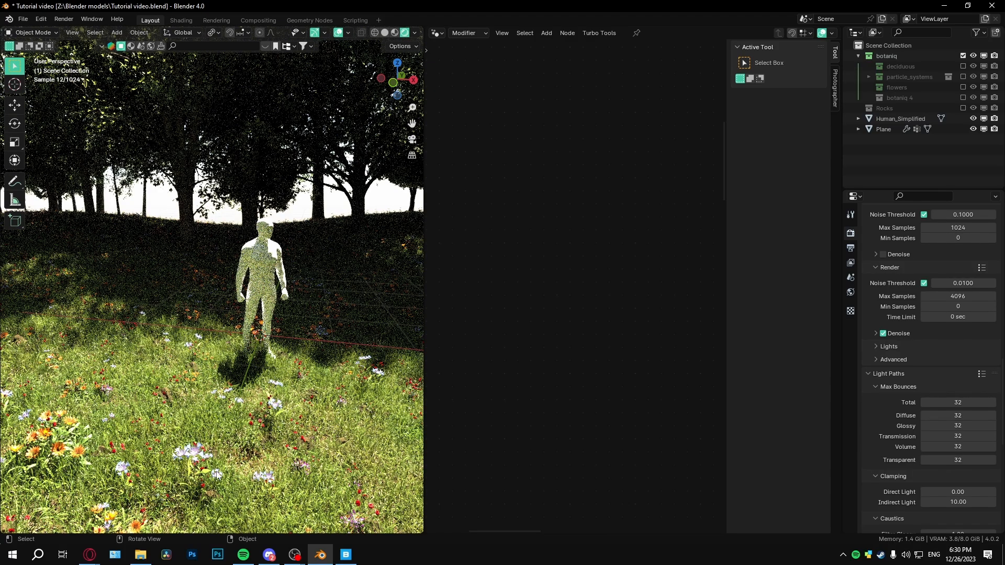
shift+middle_drag(304, 450, 215, 403)
scroll(215, 403, down, 2)
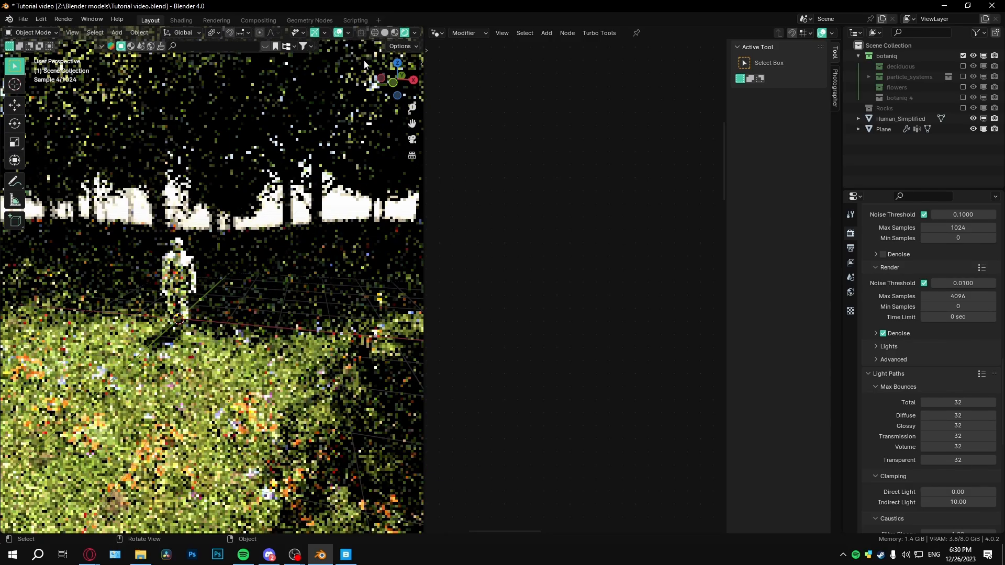
Select the human figure and frame it closely in the viewport
click(204, 294)
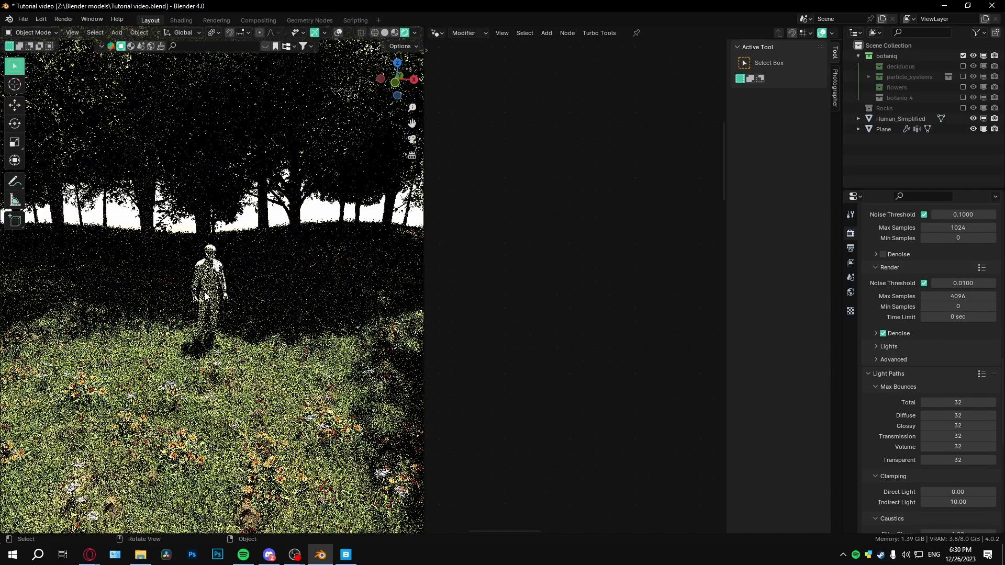
key(KP_Decimal)
scroll(203, 298, down, 1)
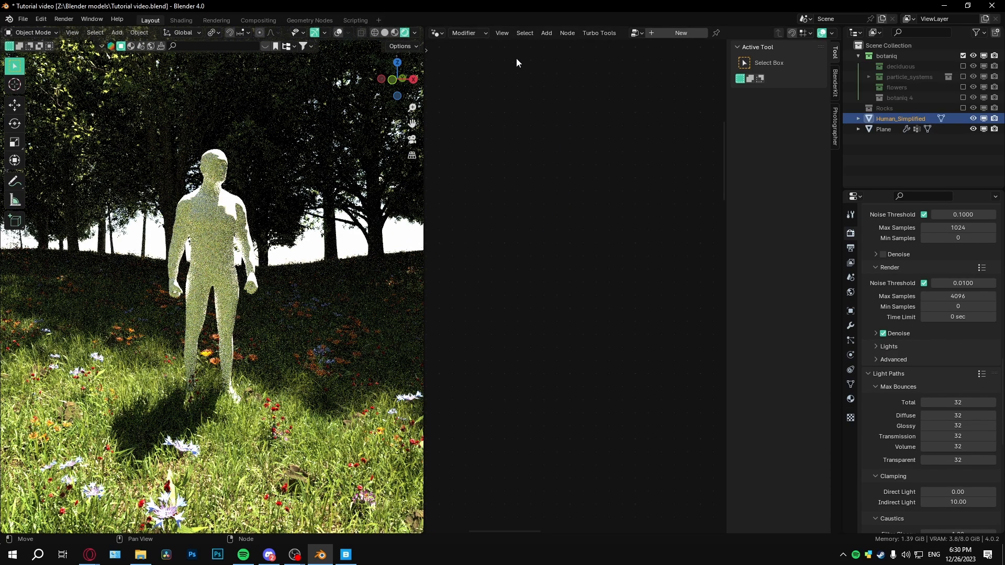
Change the Geometry Node Editor to the Shader Editor, frame all the world nodes, and show the World properties
click(437, 34)
click(437, 34)
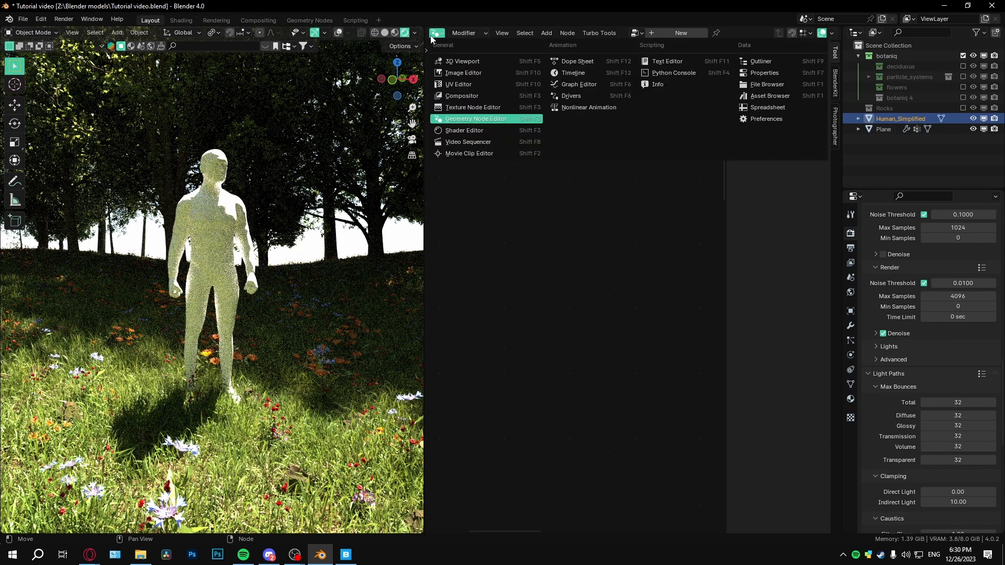
click(466, 131)
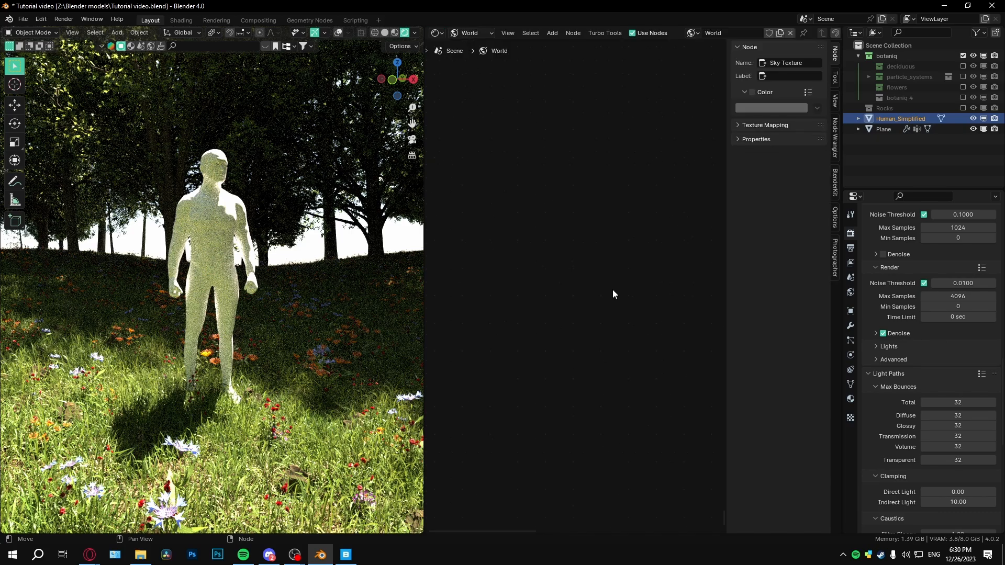
key(Home)
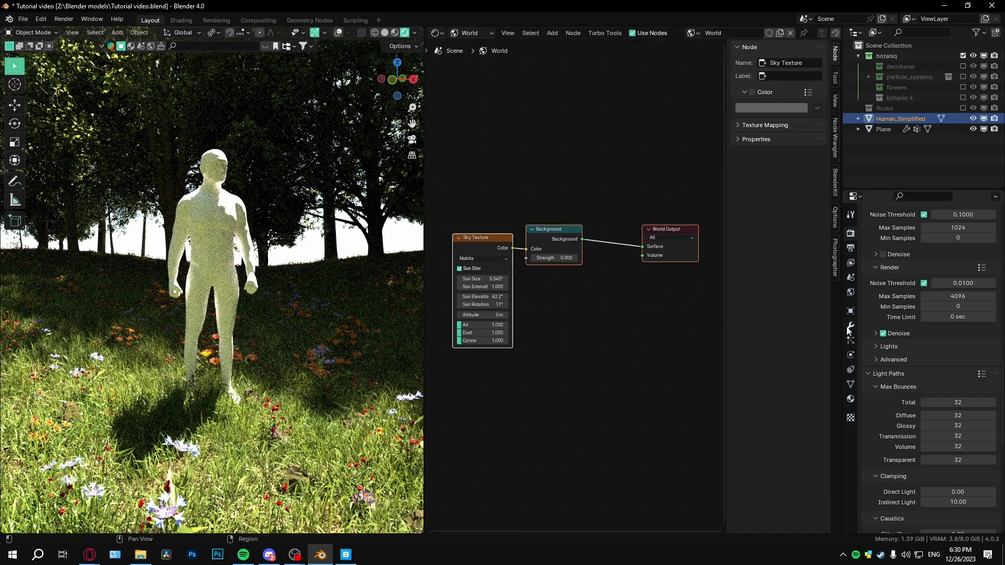
click(850, 293)
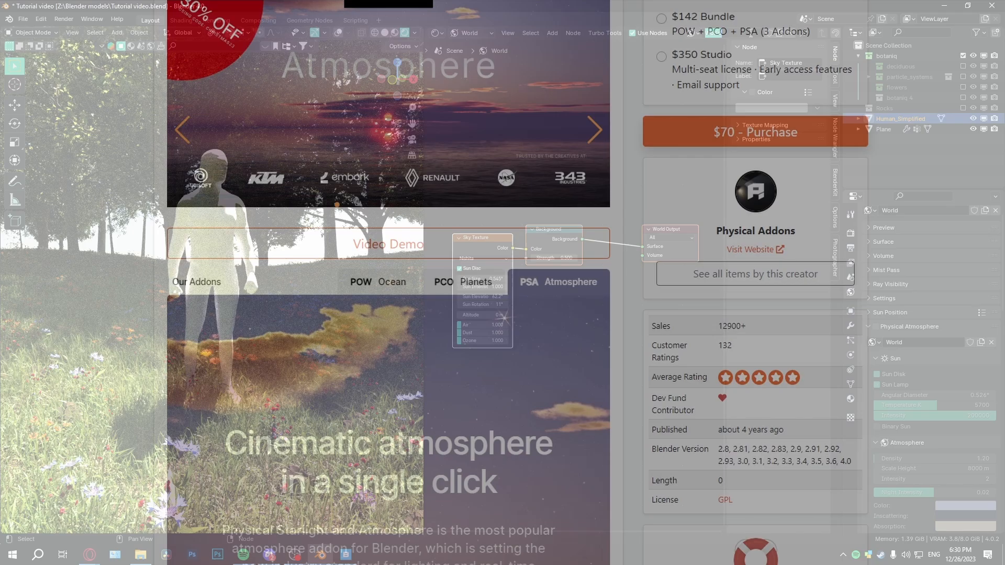
Rename the current world as "Default Blender world"
click(751, 33)
text(D)
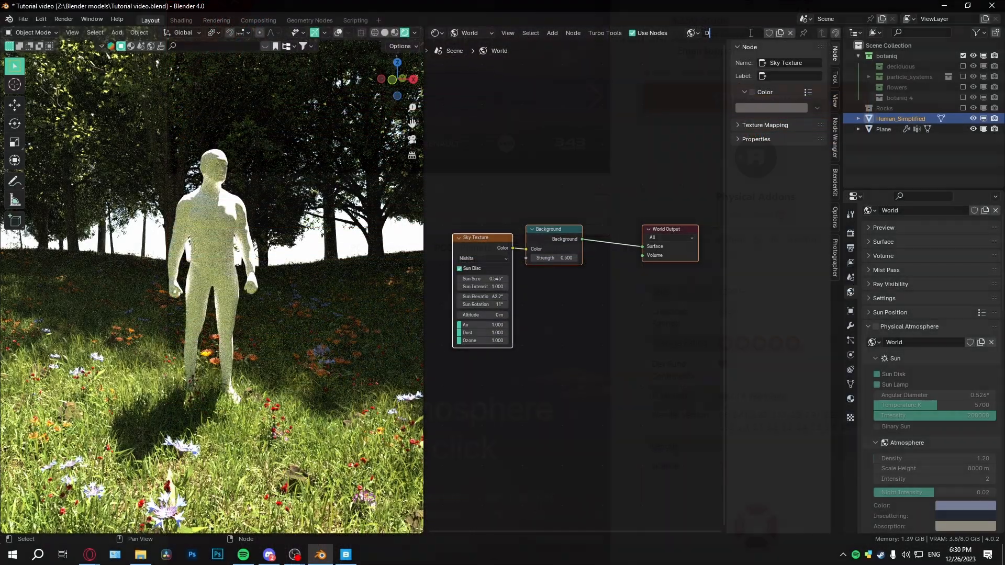
text(efault Blende)
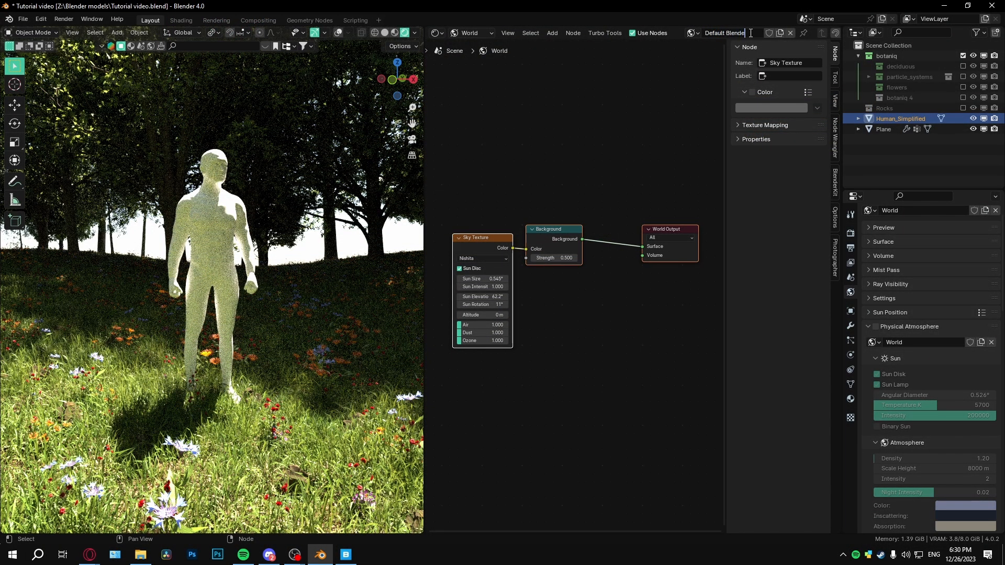
text(r world)
key(Return)
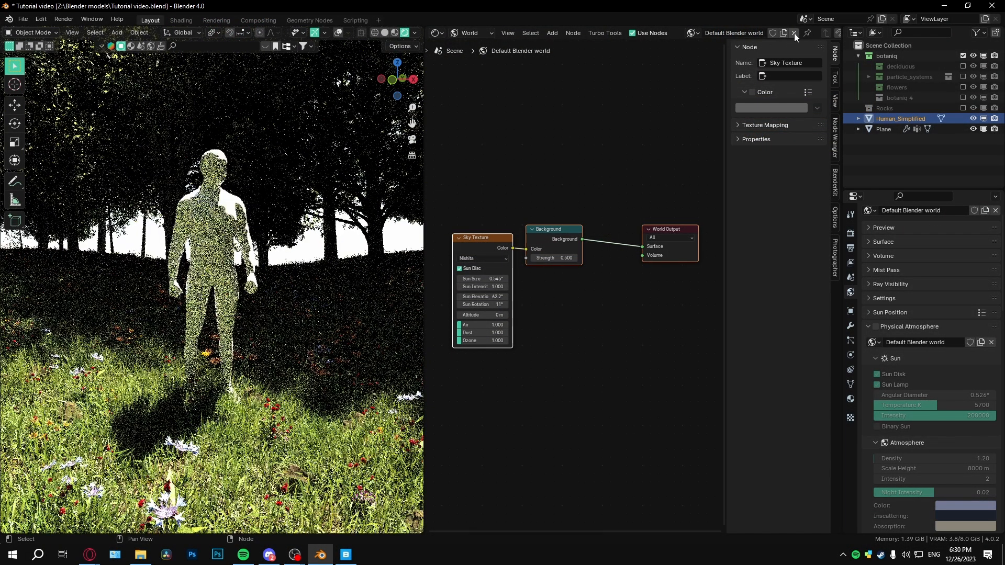
Replace the scene's world with a new one and name it "PSA"
click(790, 33)
click(698, 34)
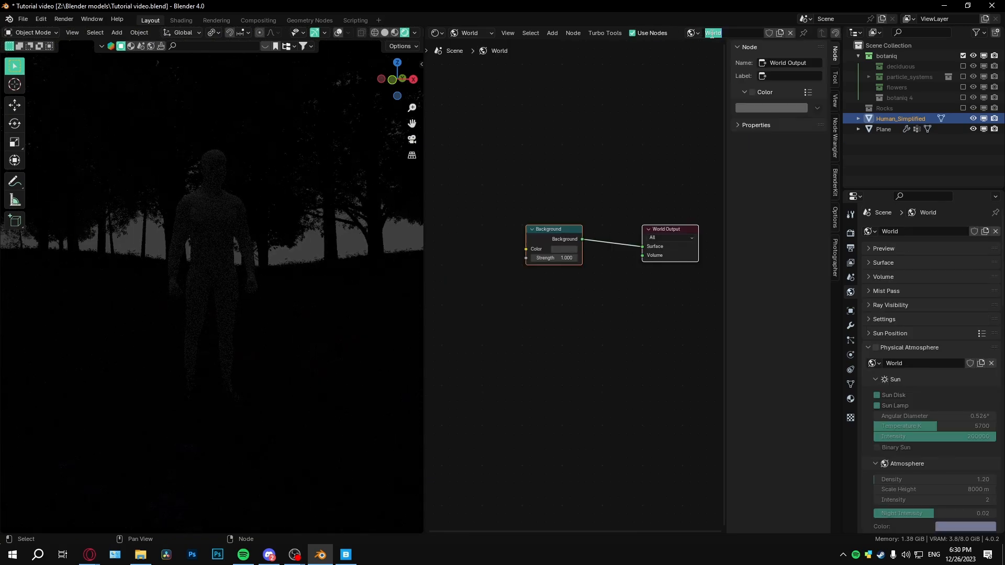
click(712, 33)
text(PSA)
key(Return)
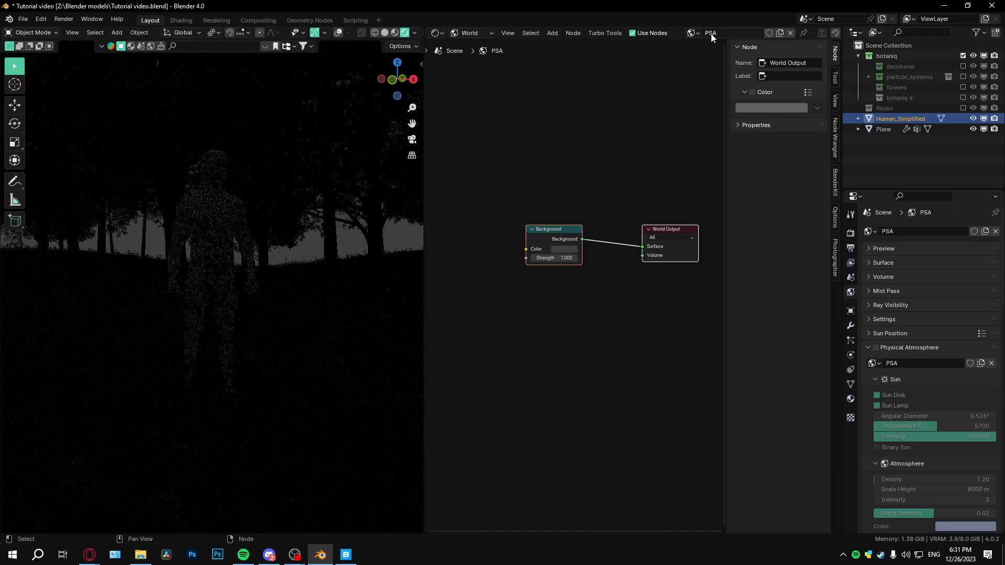
Enable Physical Atmosphere on the PSA world and clear the Starlight Sun's rotation
click(874, 350)
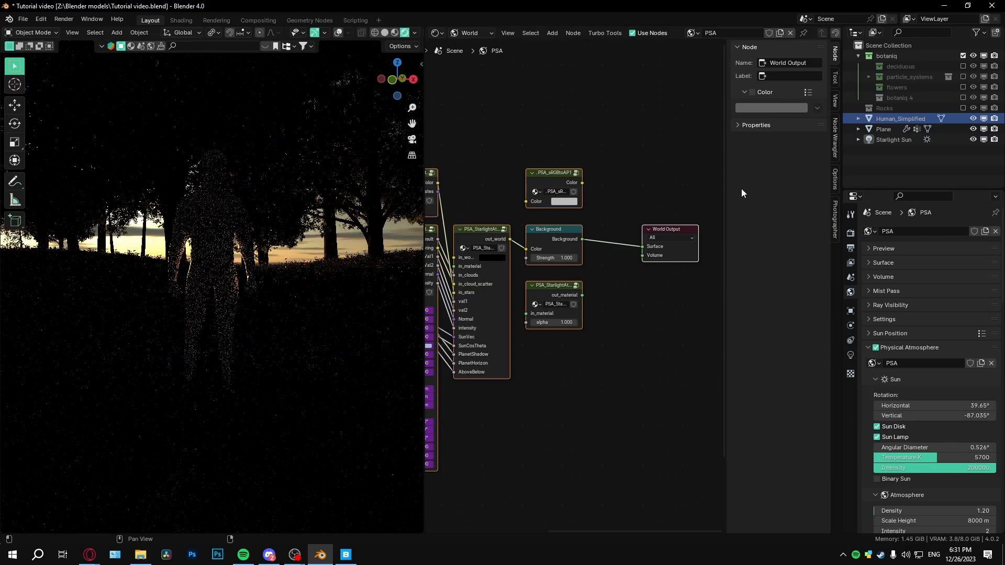
click(892, 140)
key(alt+r)
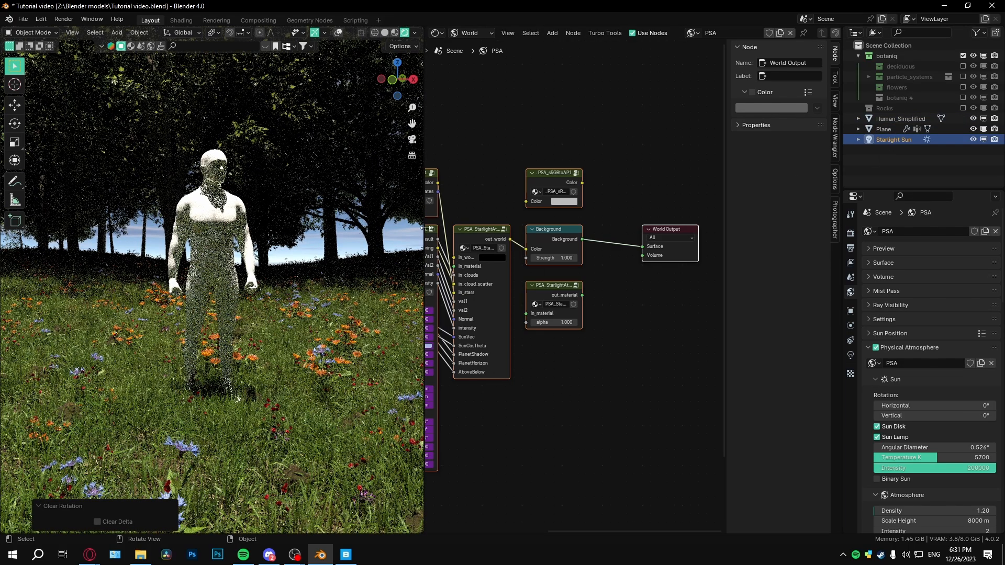
Extend the 3D viewport over the node editor's area and show the Atmosphere settings in its sidebar
click(435, 32)
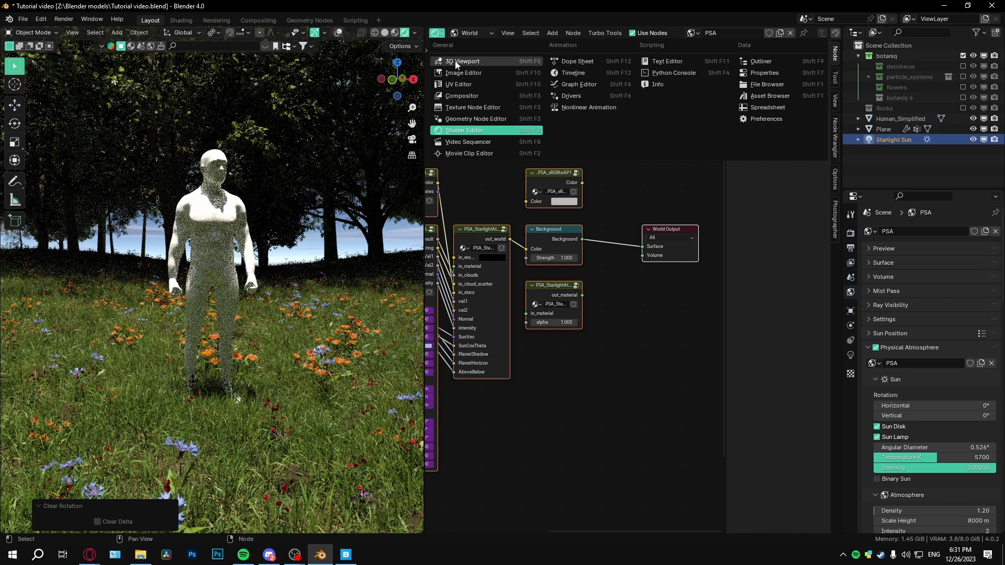
key(n)
middle_drag(507, 363, 602, 361)
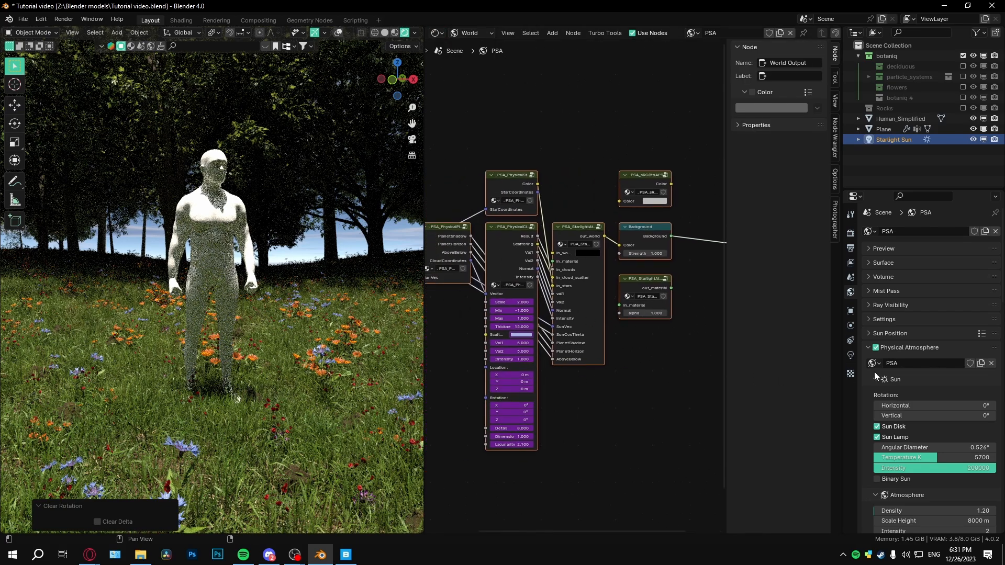
scroll(946, 394, down, 8)
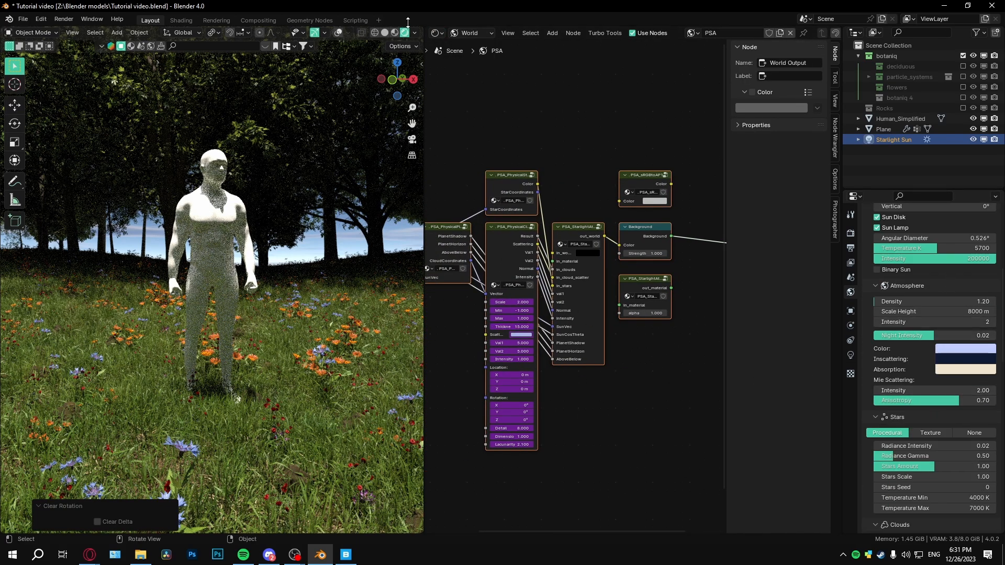
drag(418, 32, 472, 46)
key(n)
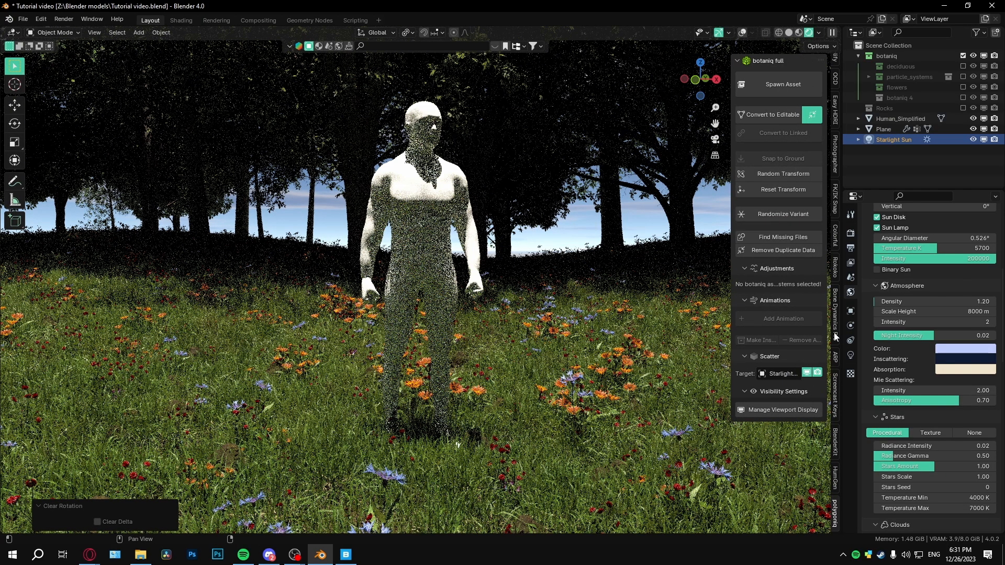
scroll(837, 175, up, 3)
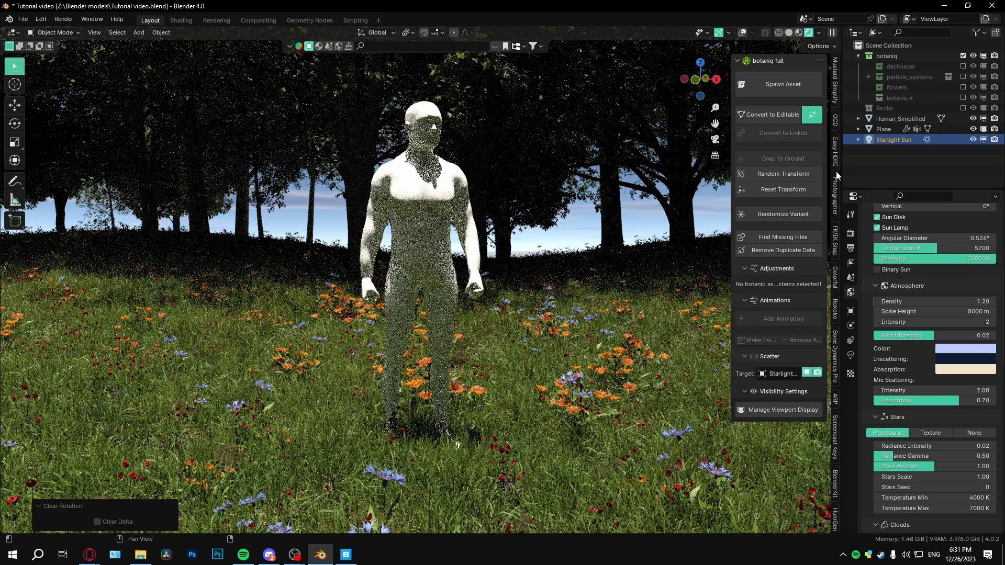
scroll(835, 152, up, 4)
click(835, 97)
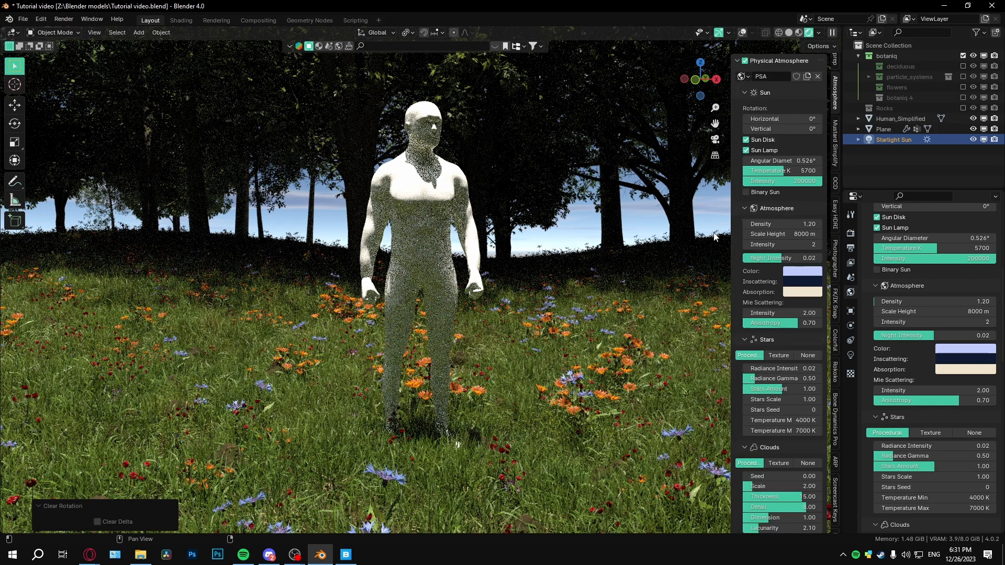
Set the sun's vertical rotation to 15° and turn on the viewport overlays to find the Starlight Sun
middle_drag(573, 242, 520, 269)
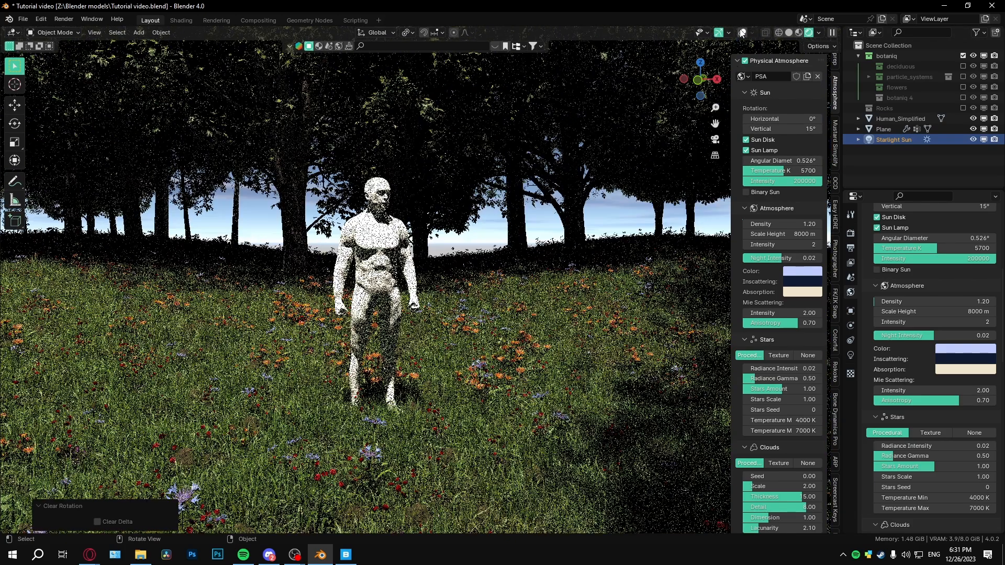
click(741, 33)
middle_drag(567, 146, 541, 275)
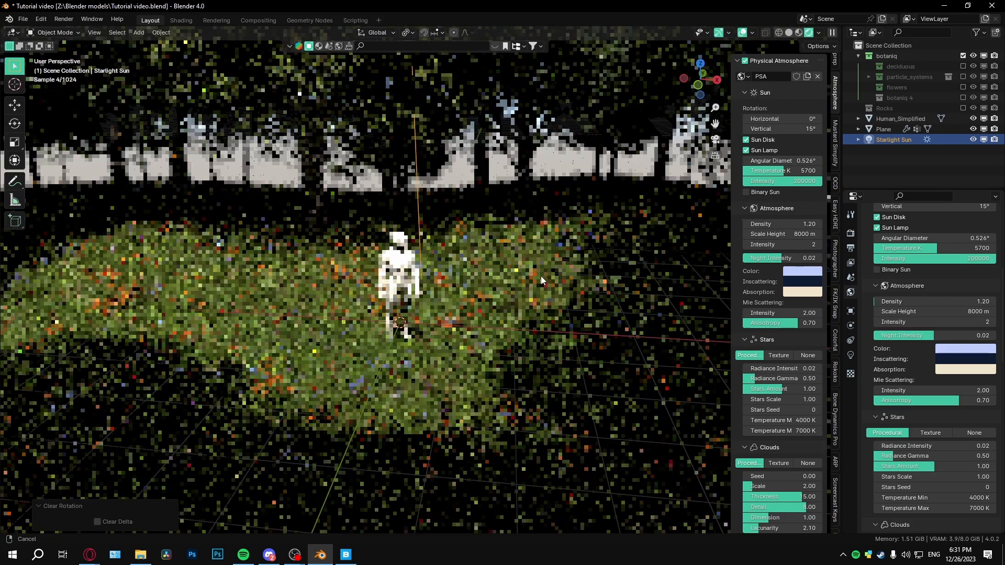
scroll(541, 276, up, 5)
middle_drag(444, 197, 438, 305)
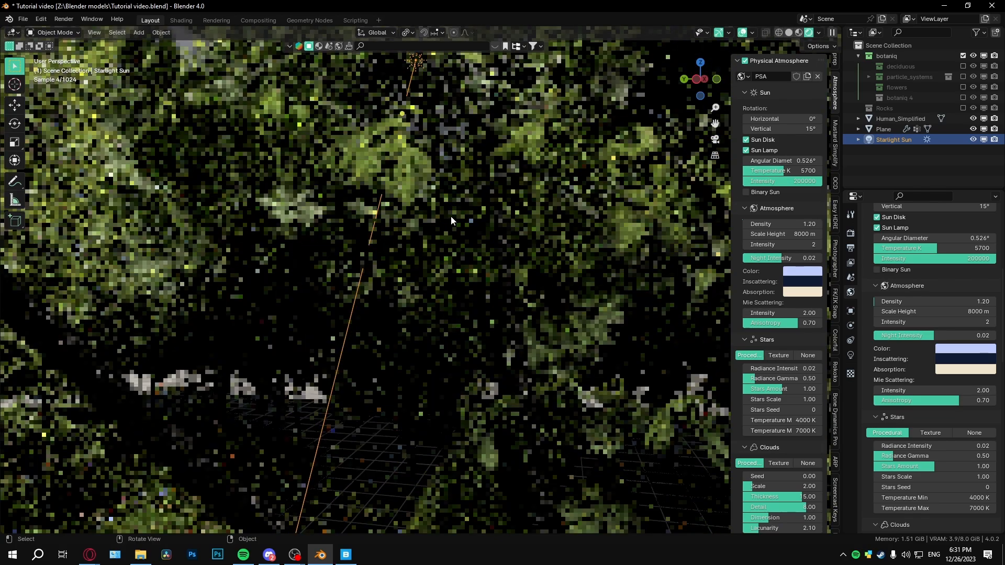
Clear the Starlight Sun's location and frame it beside the human figure
key(alt+g)
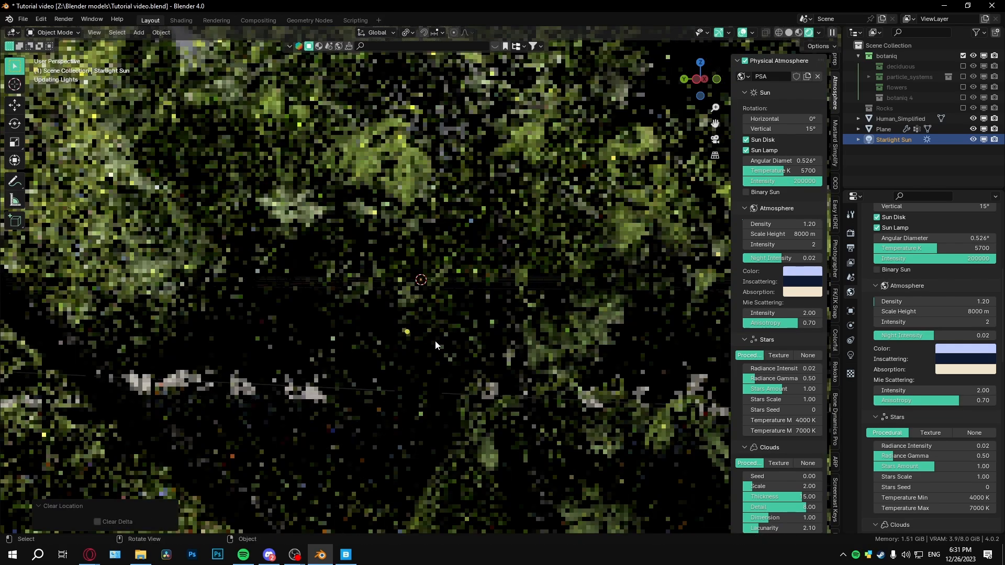
key(KP_Decimal)
scroll(423, 288, down, 6)
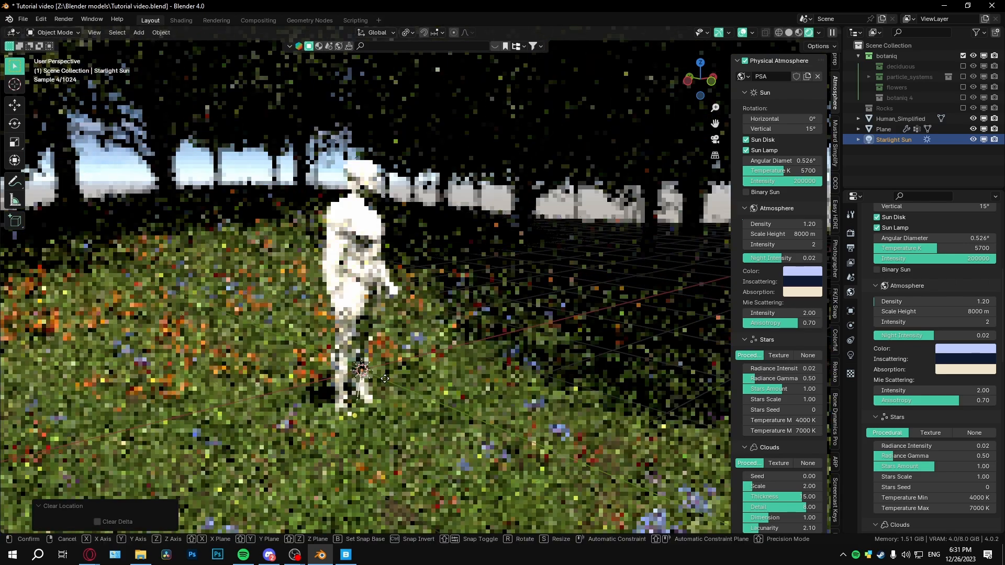
Raise the Starlight Sun about 1.2 m along Z and rotate it about -23.8° around the view axis
key(g)
key(z)
click(307, 205)
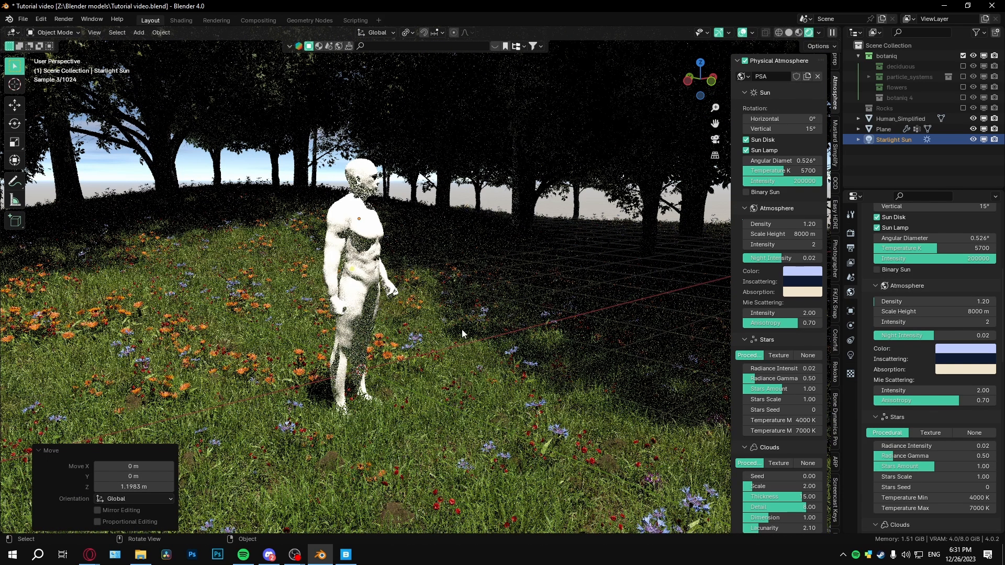
key(r)
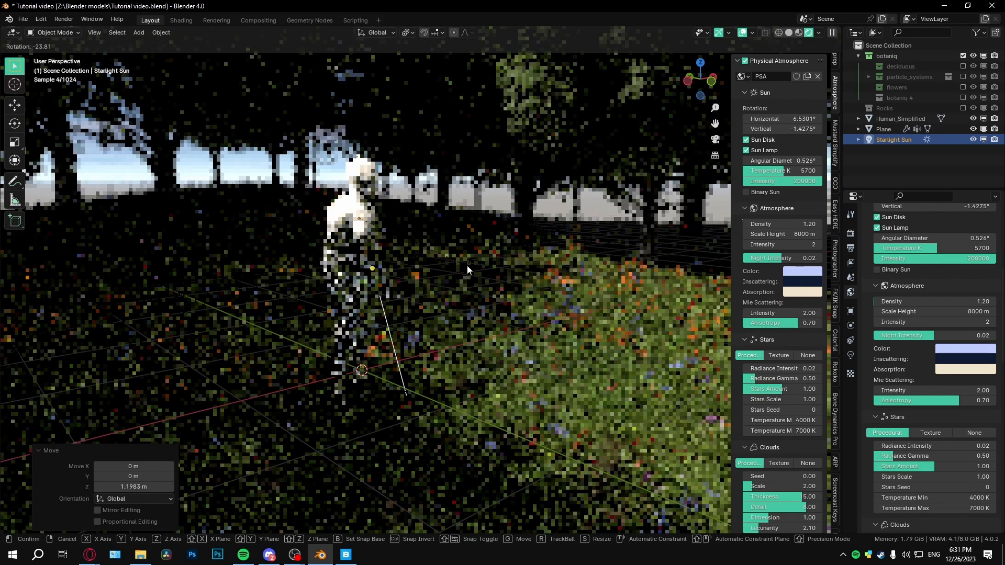
click(467, 269)
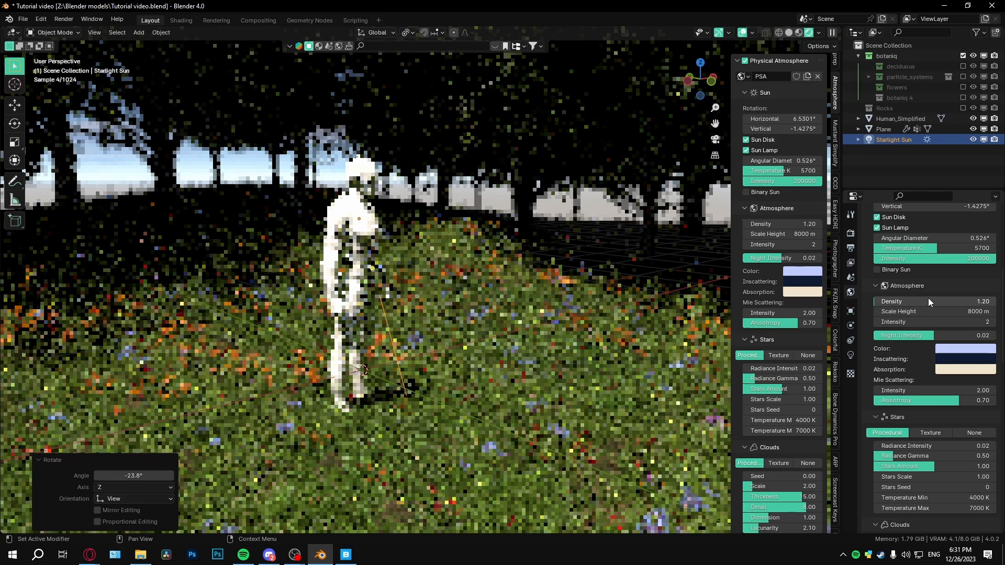
Set the atmosphere Density to 50, and with the viewport overlays hidden, increase it further to 100
click(928, 301)
text(50)
key(Return)
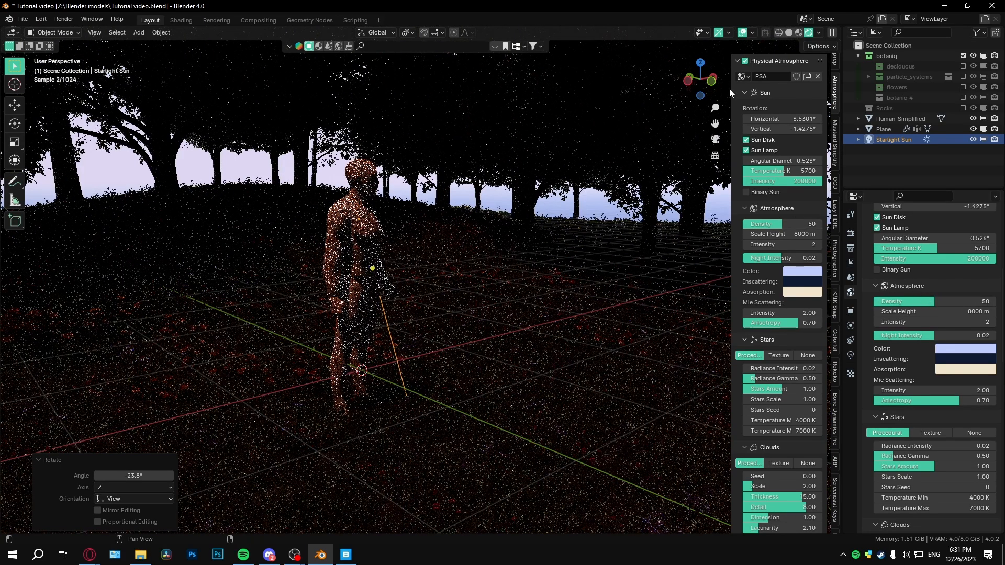
click(744, 34)
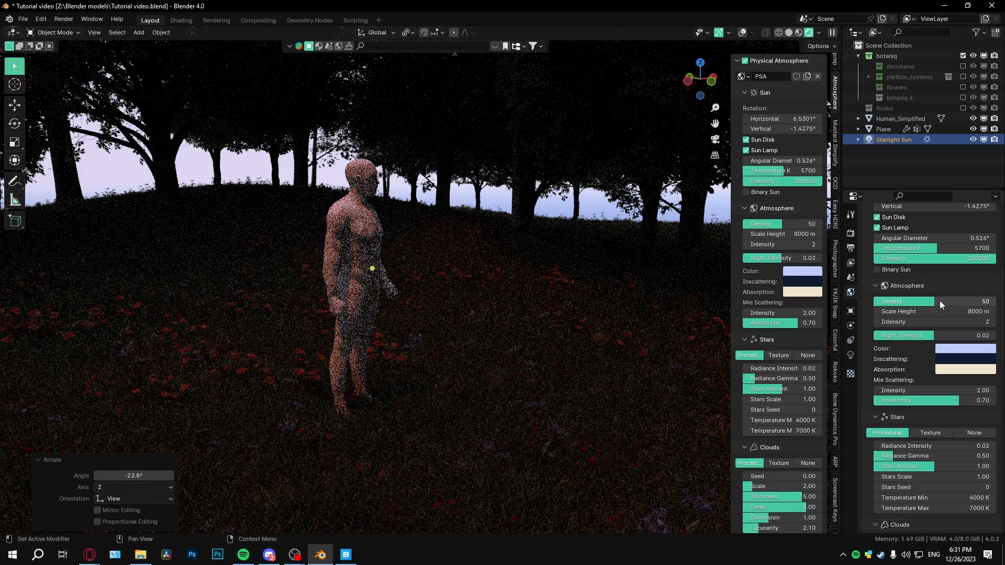
drag(947, 306, 973, 300)
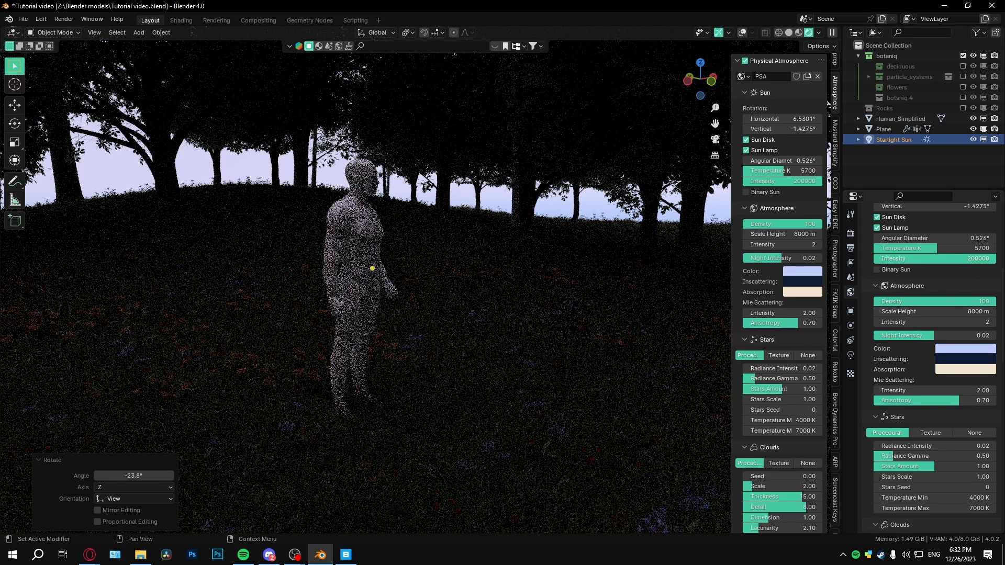
Set the sun Intensity to 1000000 and, from there, multiply it by 25 to reach 25000000
click(968, 258)
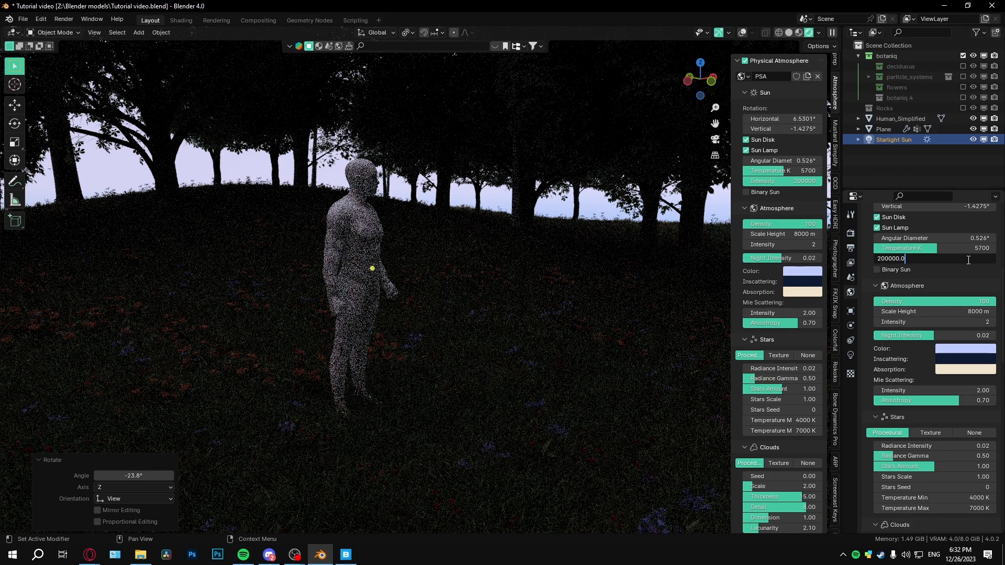
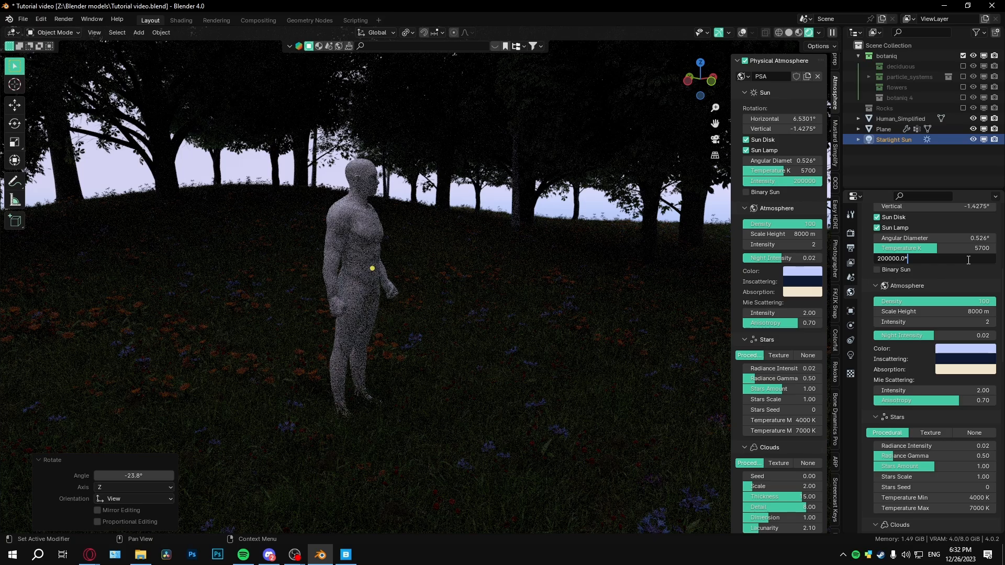
key(Return)
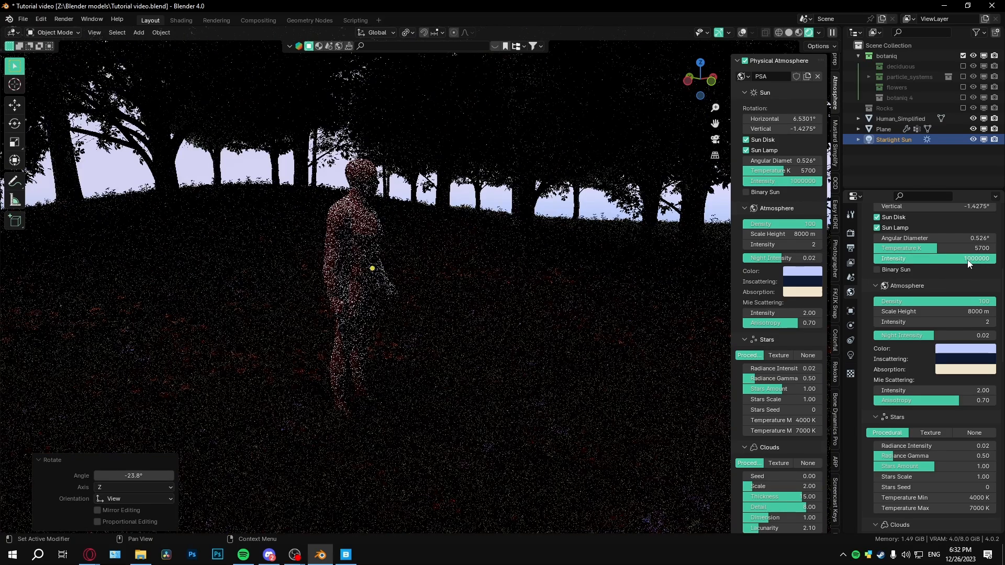
click(968, 259)
key(End)
text(*)
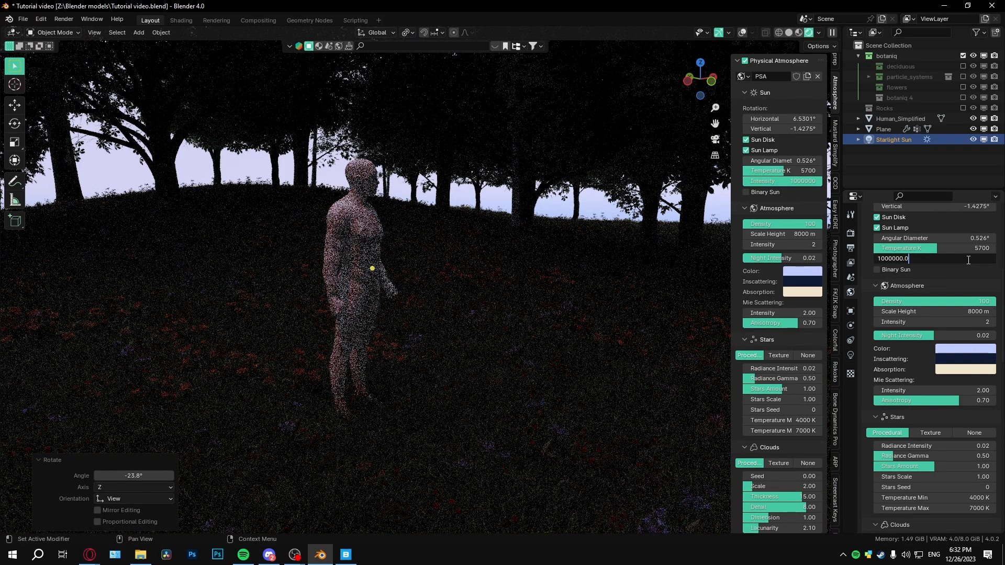
text(25)
key(Return)
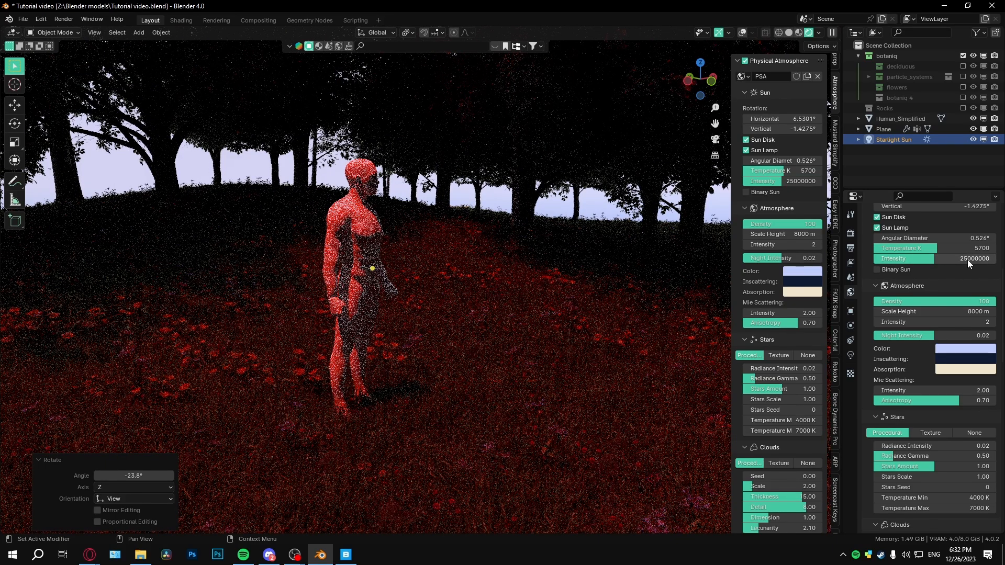
Reset the sun Intensity to its default value and set the atmosphere Density to 25
right_click(966, 260)
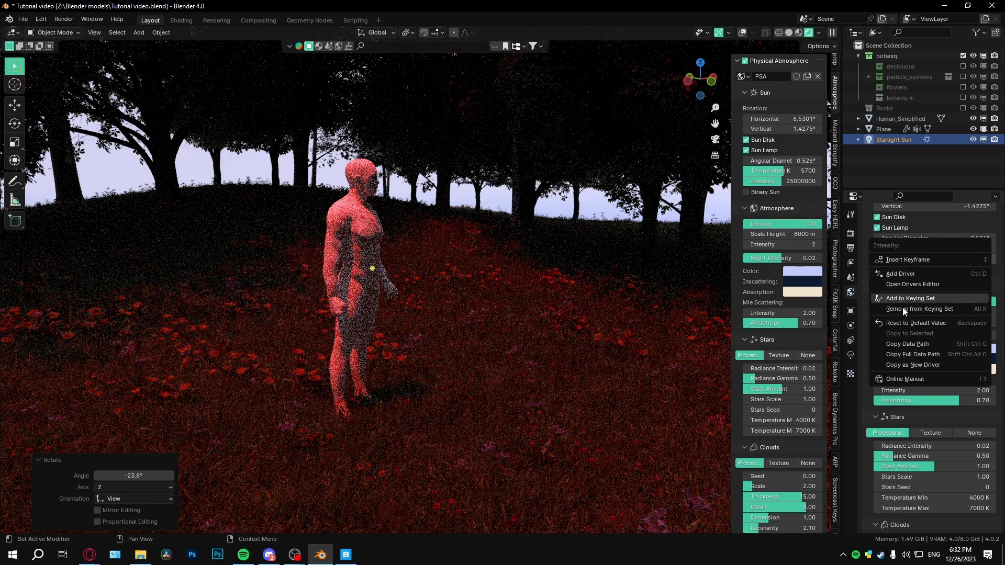
click(905, 323)
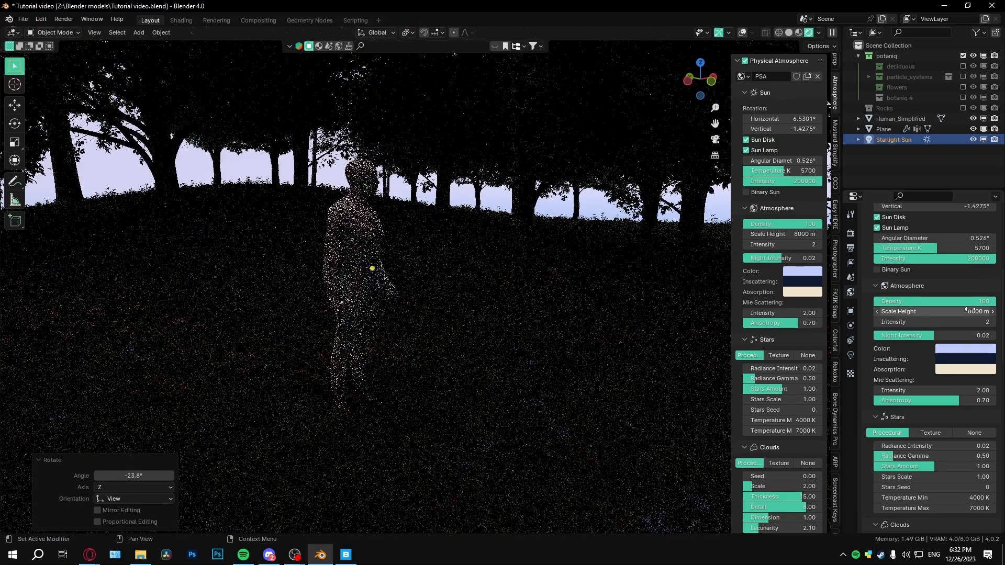
click(970, 303)
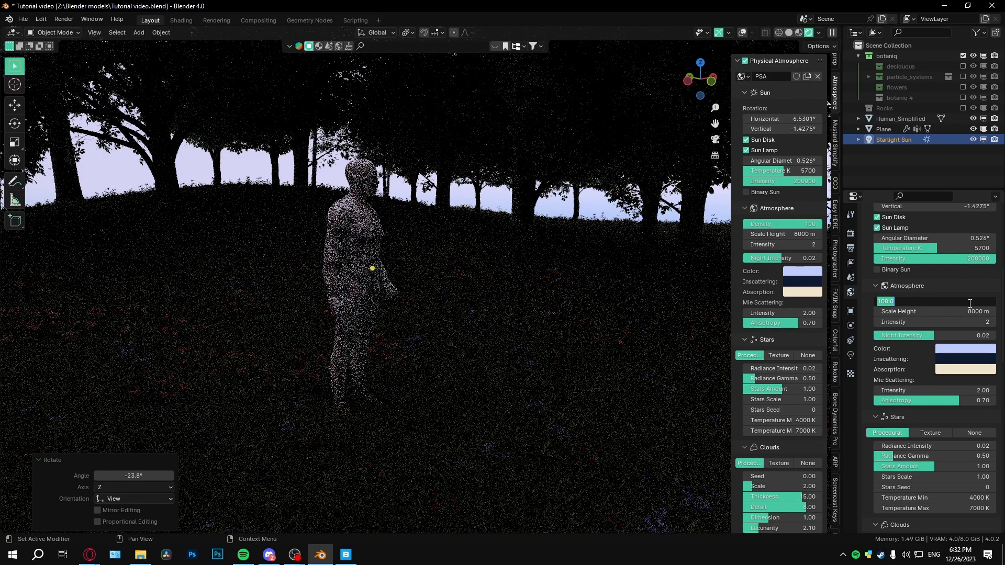
text(1)
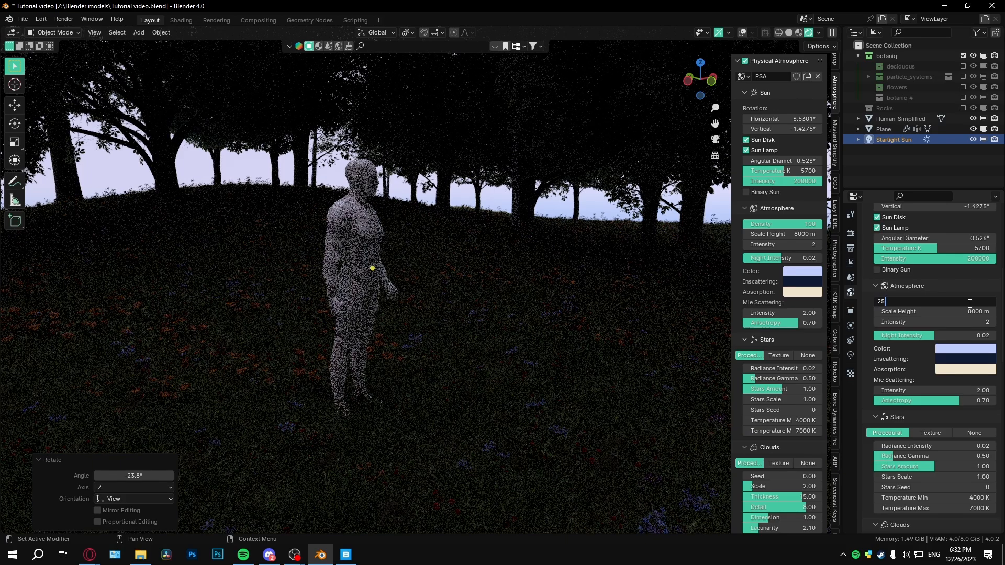
text(25)
key(Return)
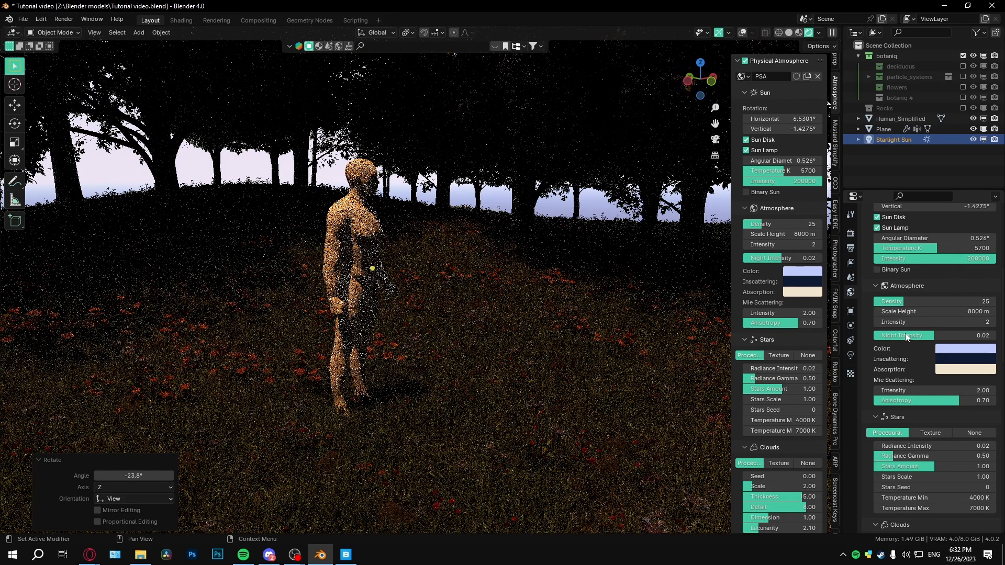
Try a light blue and a darker grey as the atmosphere's Absorption color, and reset it to the default
mouse_move(956, 373)
mouse_down()
mouse_move(955, 356)
mouse_move(952, 374)
mouse_up()
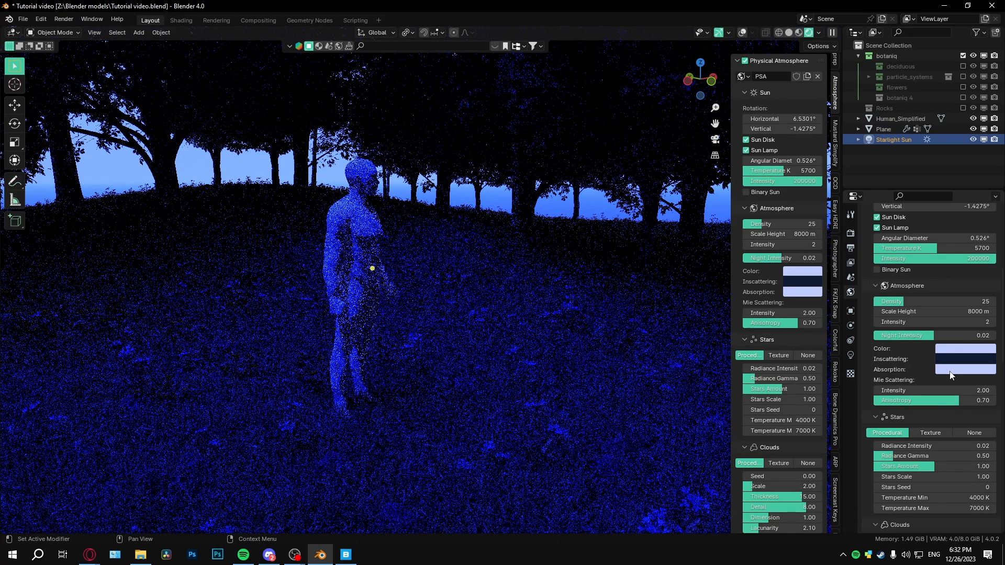
click(953, 373)
drag(916, 332, 872, 343)
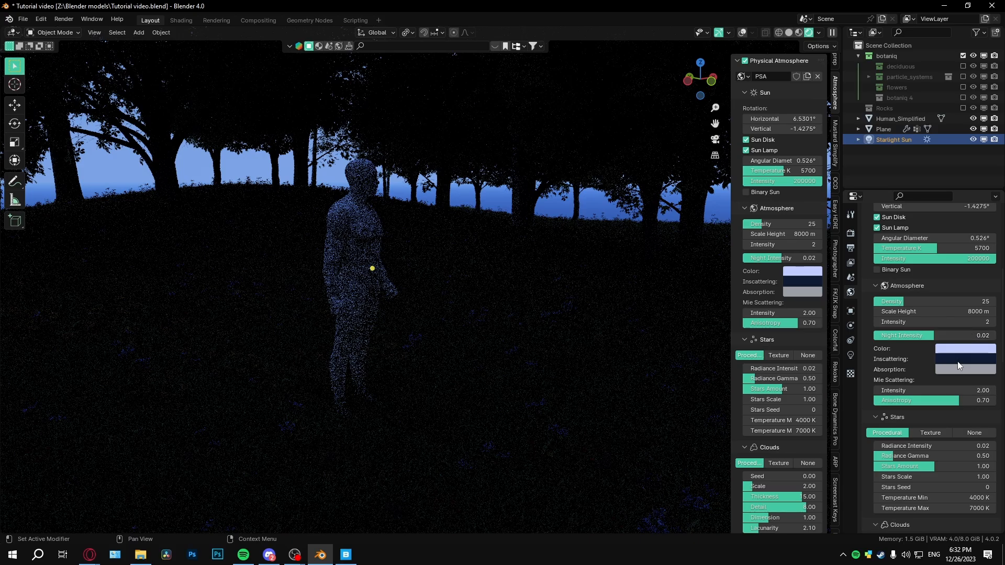
right_click(949, 369)
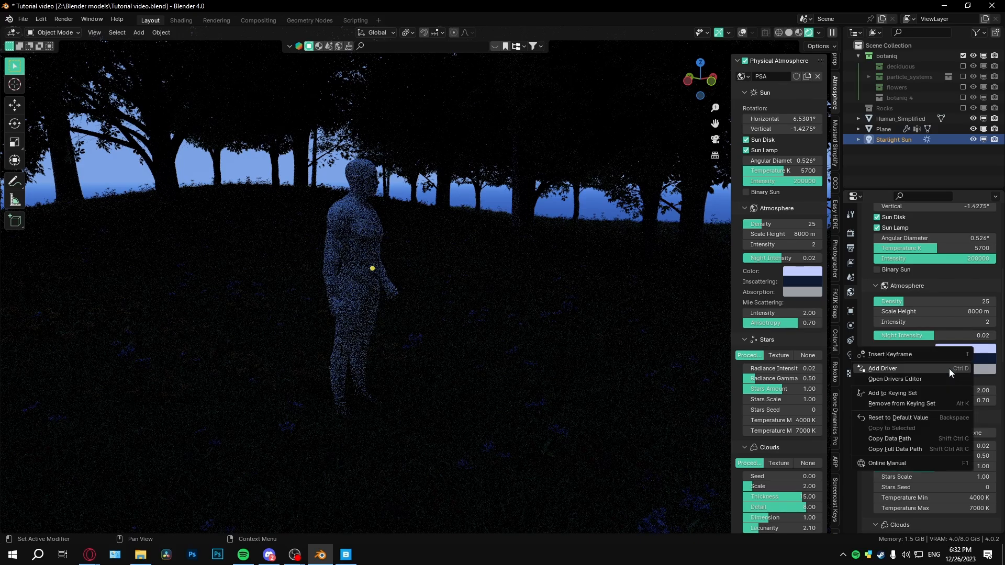
click(906, 417)
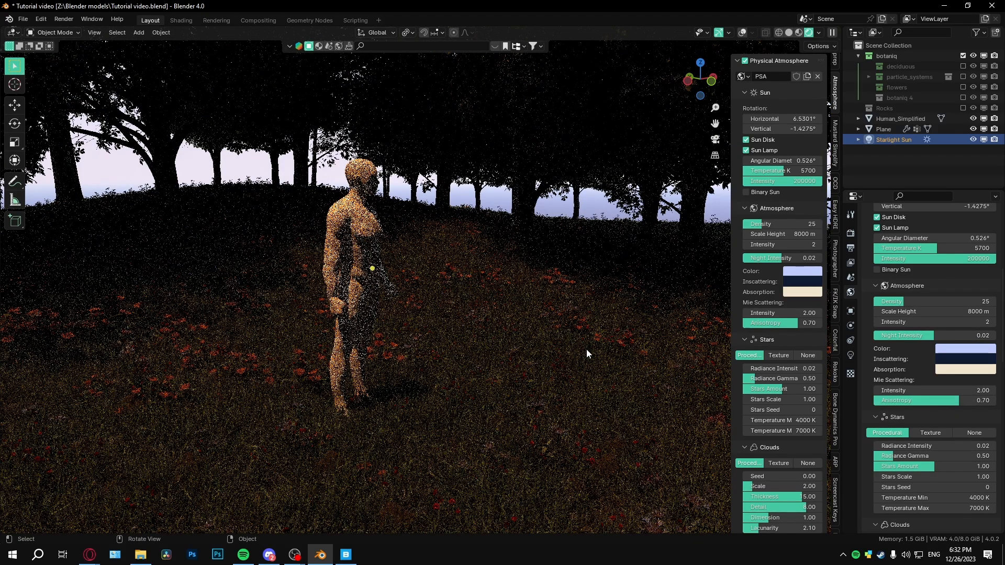
Set the atmosphere Density to 1.20
click(939, 303)
text(1.)
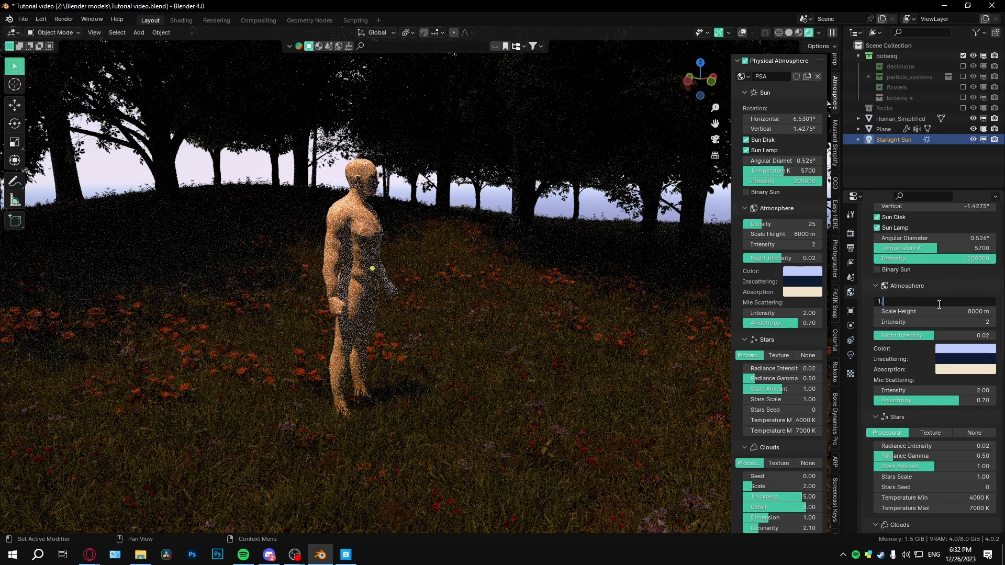
text(2)
key(Return)
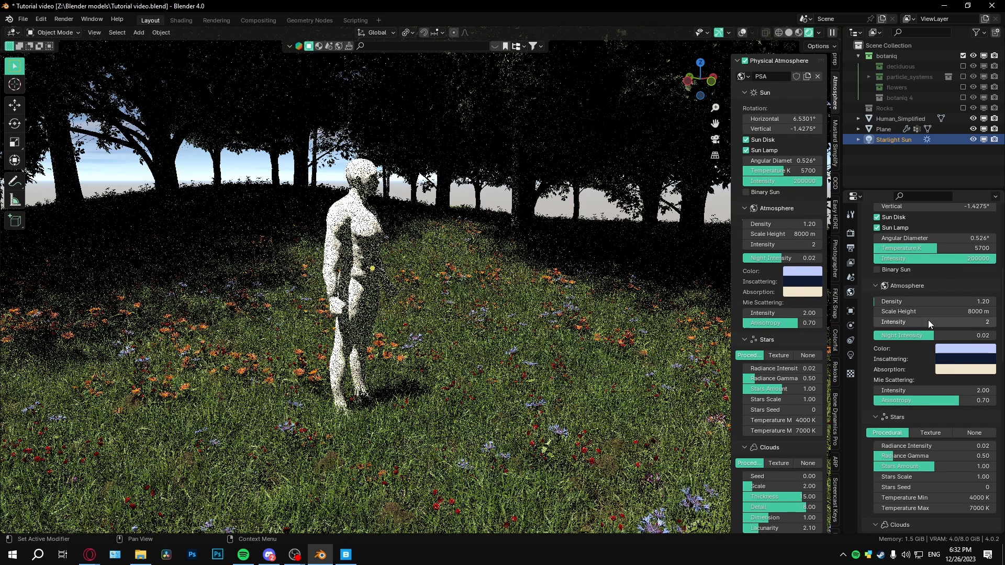
Try atmosphere Intensity values of 5, 500, 0 and 1, and reset the Intensity to its default
click(934, 320)
text(5)
key(Return)
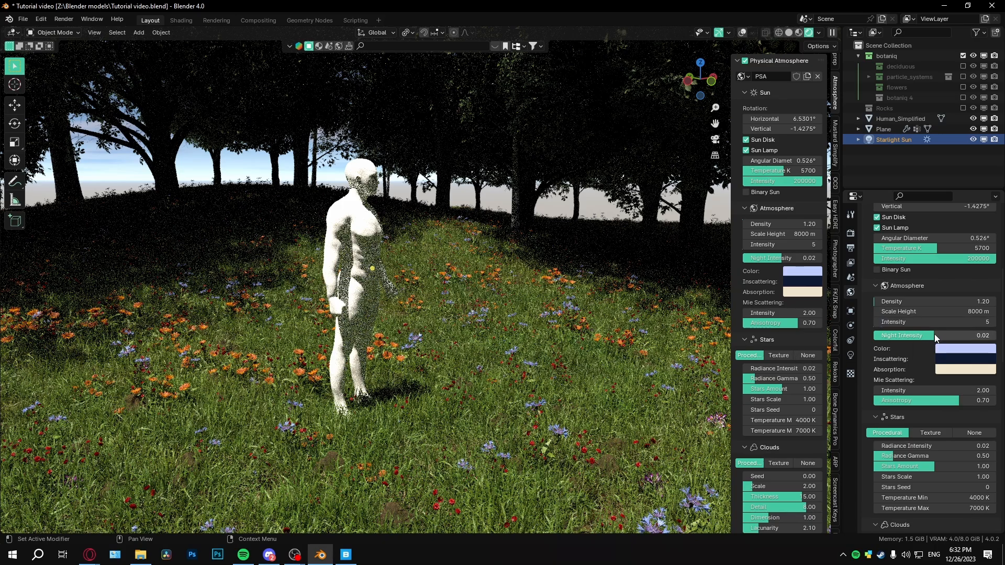
click(935, 321)
text(500)
key(Return)
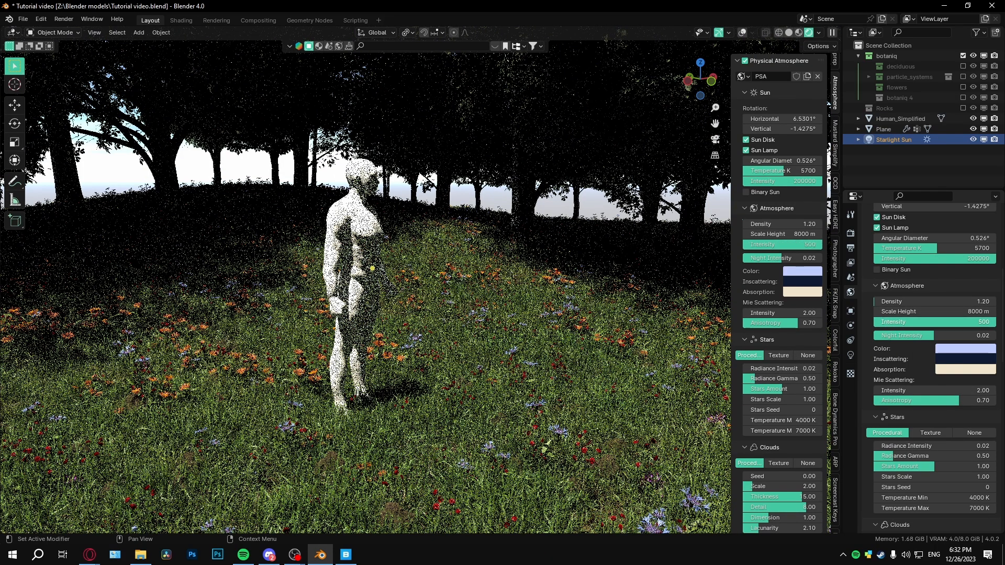
key(BackSpace)
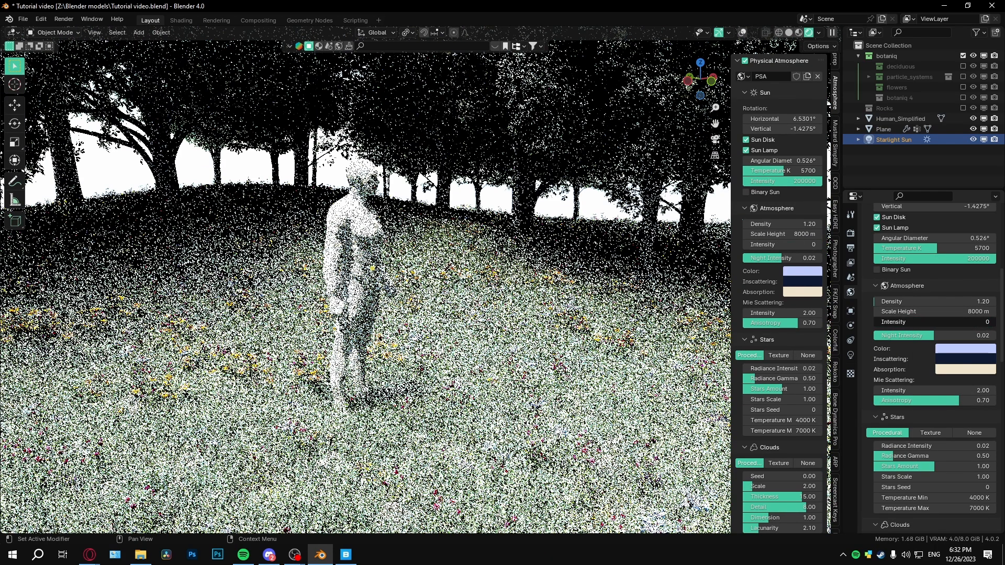
click(916, 321)
text(1)
key(Return)
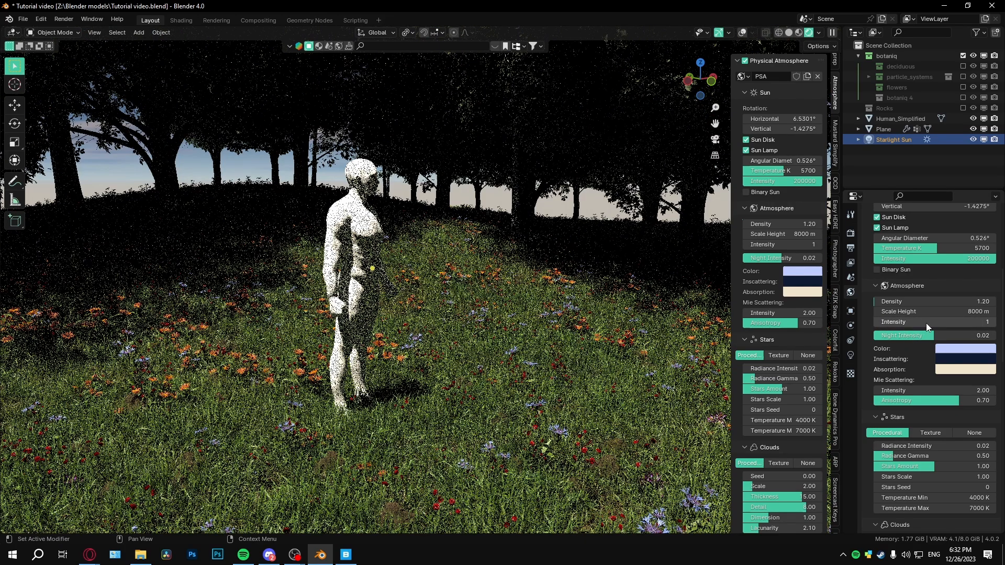
right_click(926, 322)
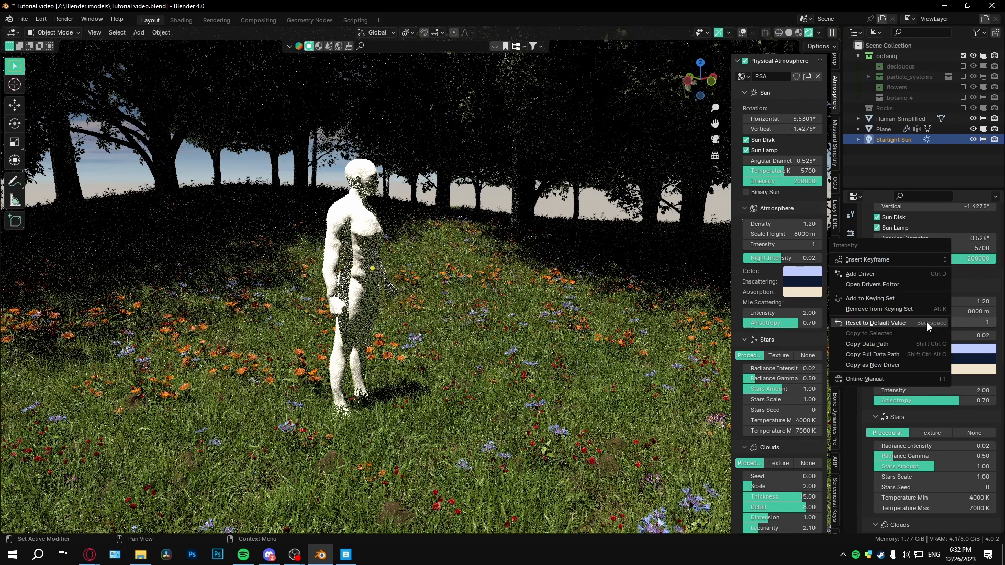
click(926, 323)
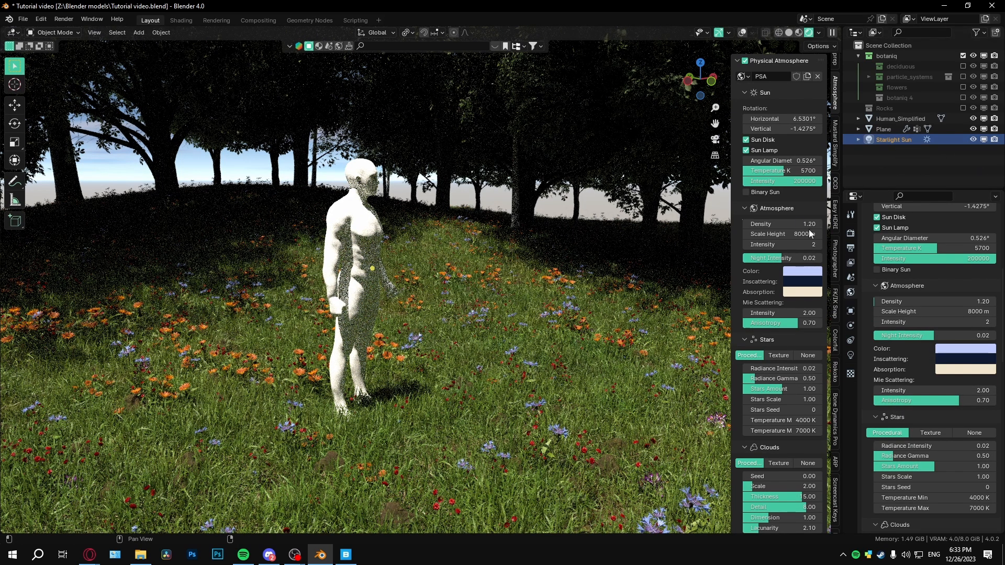
Switch the viewport to solid shading and show the overlays, with the whole forest in view
middle_drag(548, 331, 482, 323)
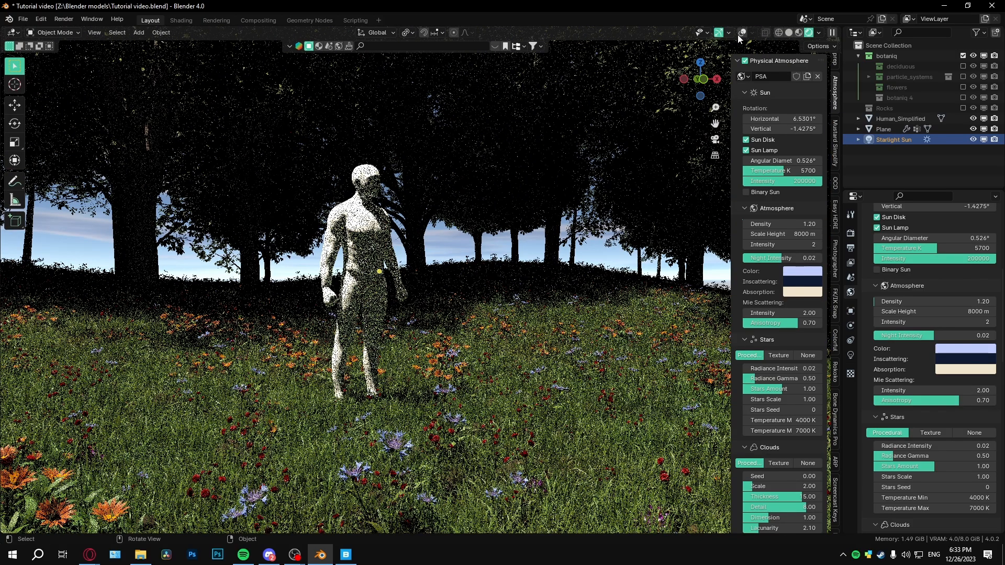
scroll(764, 209, down, 2)
scroll(661, 256, down, 3)
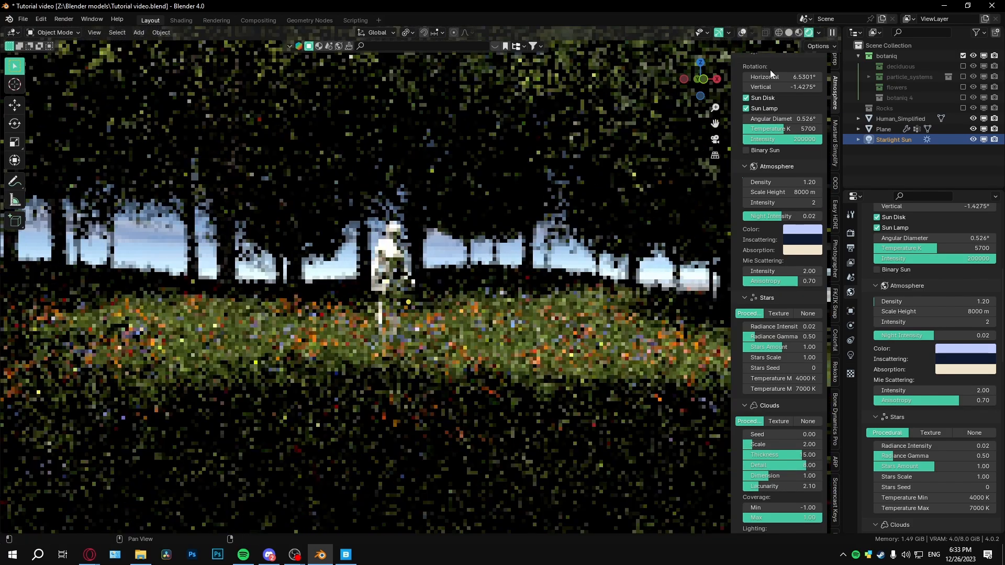
click(869, 46)
scroll(472, 276, down, 8)
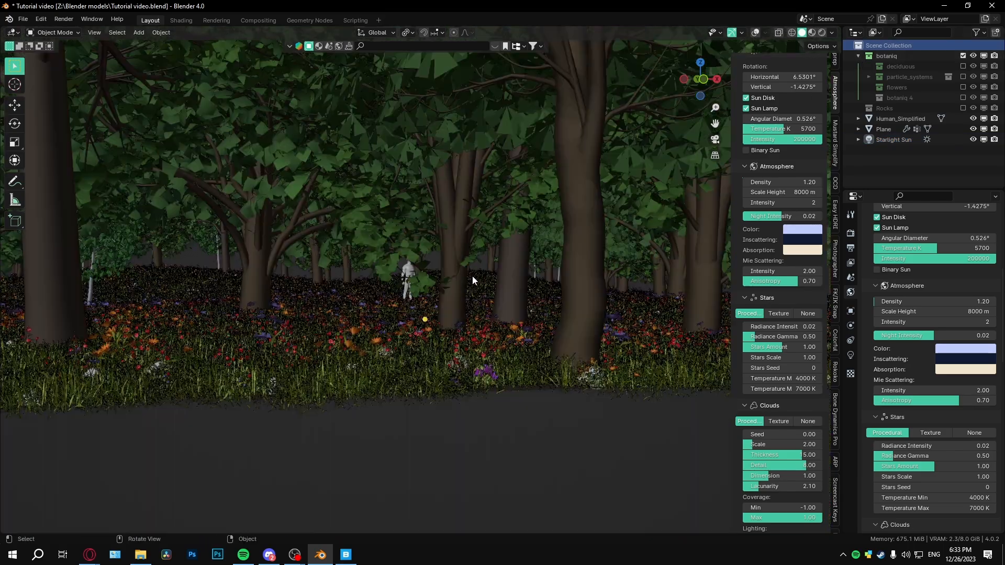
middle_drag(460, 347, 489, 393)
click(756, 33)
scroll(562, 284, down, 6)
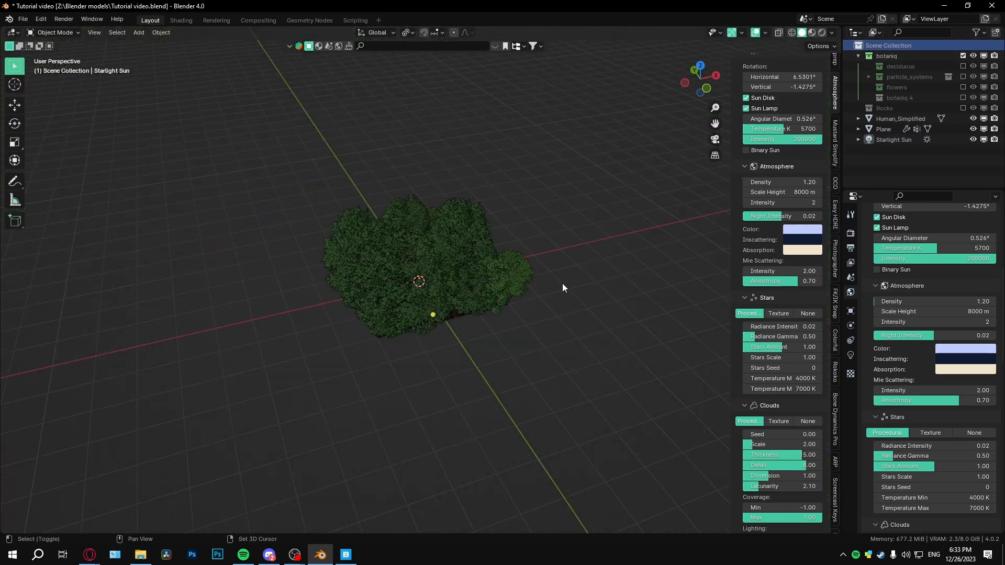
Turn off the viewport display of the ground plane's Trees and grass geometry nodes modifier
click(501, 334)
click(850, 326)
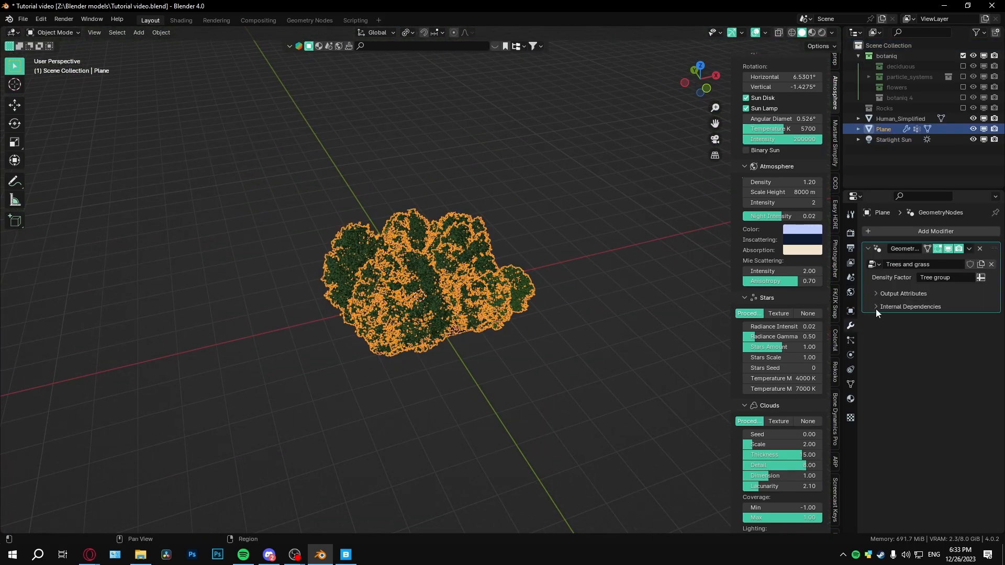
click(948, 248)
Add a cube at the ground plane's center and scale its mesh up by 25.267 in edit mode
middle_drag(536, 309, 501, 328)
key(shift+a)
mouse_move(552, 309)
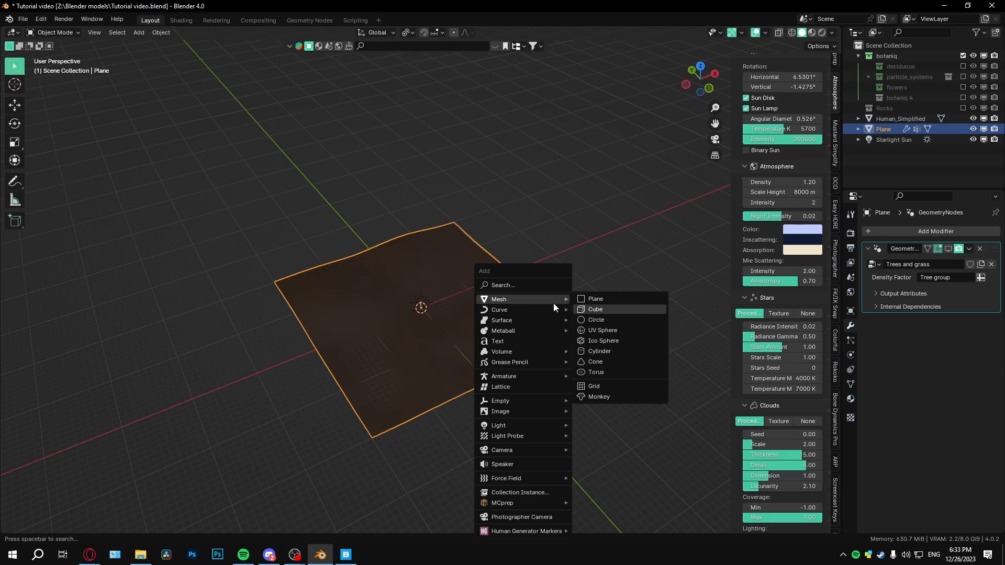
click(603, 310)
key(Tab)
key(s)
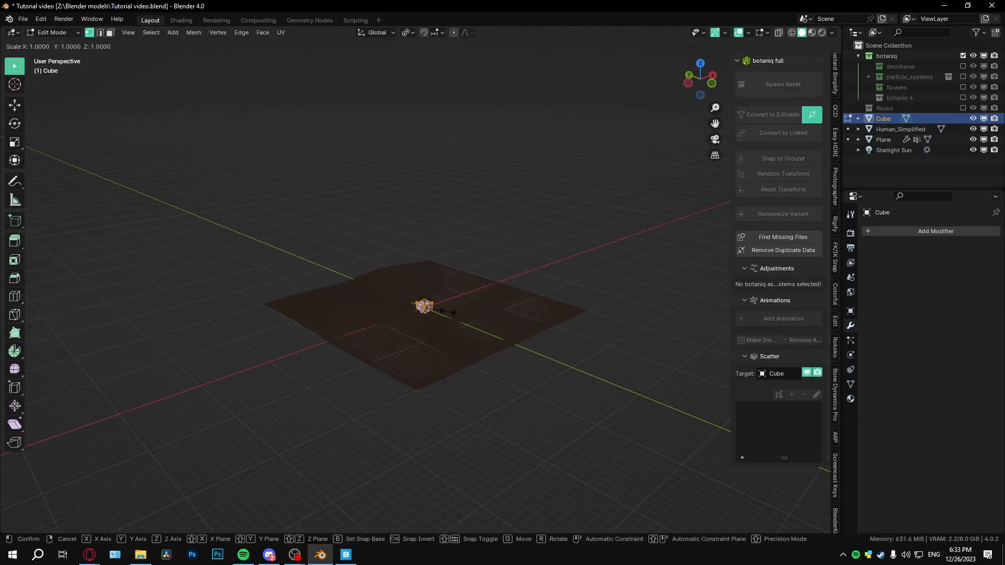
click(172, 222)
scroll(516, 298, up, 2)
scroll(509, 308, down, 2)
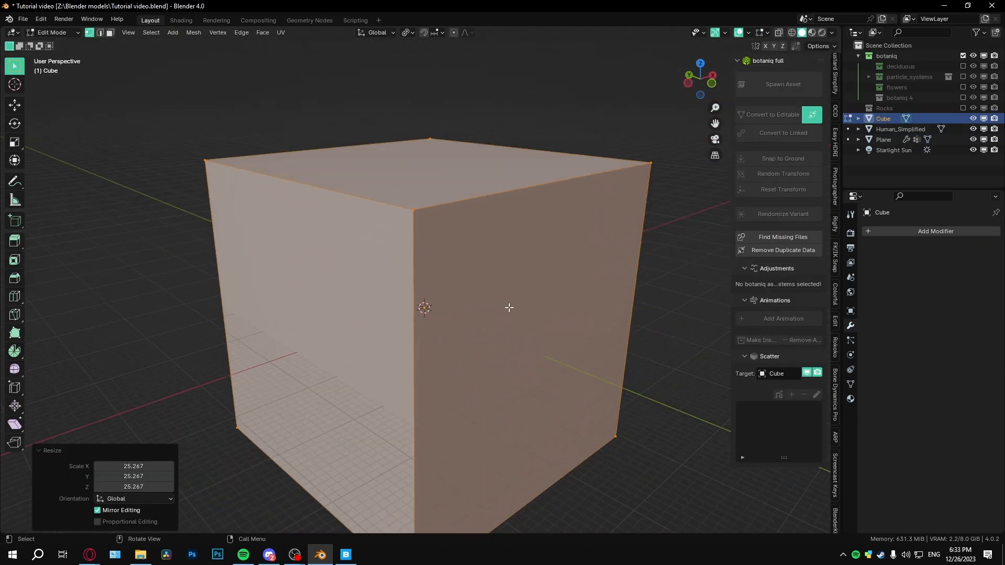
Enlarge the cube's mesh by a further factor of 1.631 to enclose the ground plane, and return to object mode
key(s)
click(549, 304)
scroll(549, 304, down, 6)
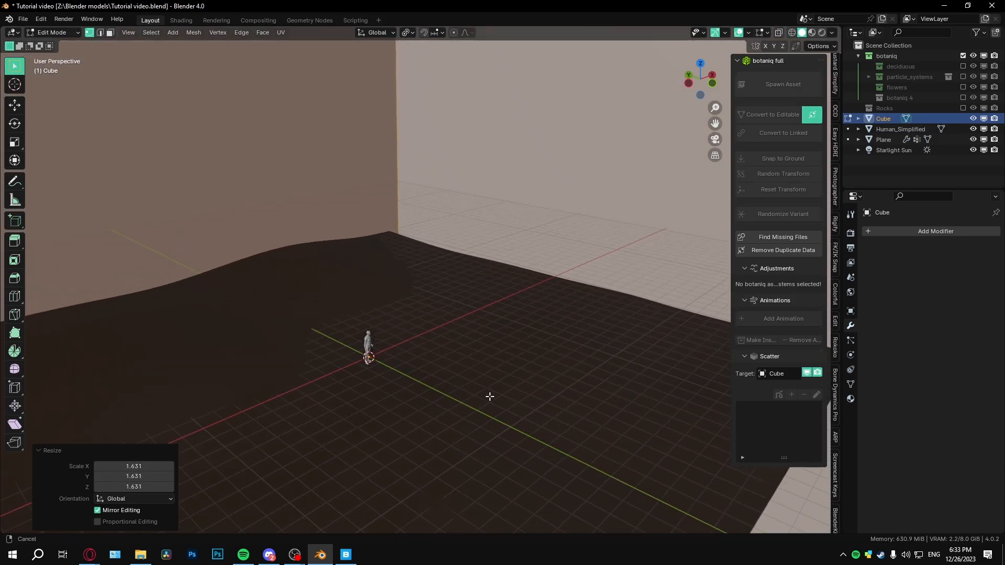
key(Tab)
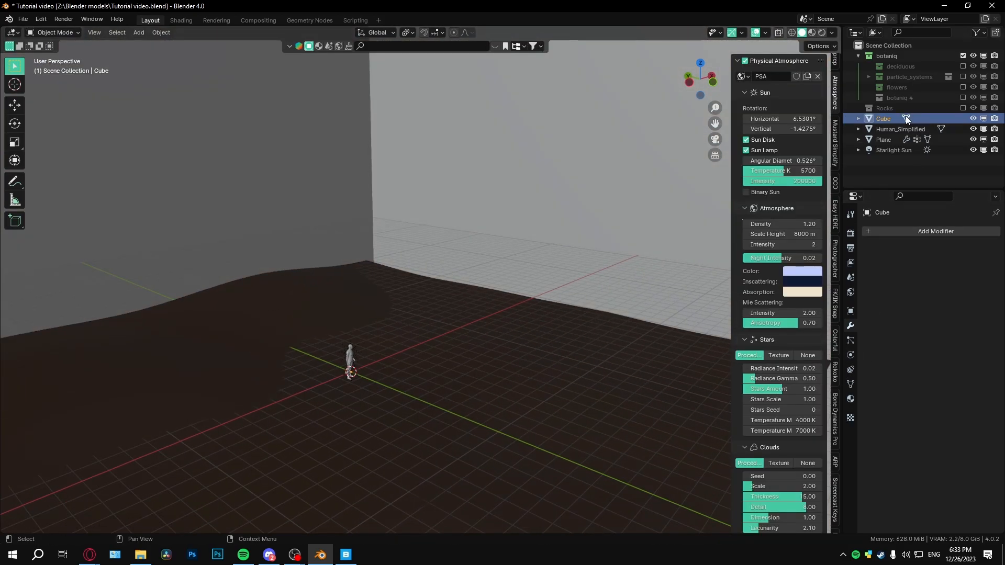
Rename the cube Fog and give it a new material also named Fog
double_click(883, 118)
text(Fog)
key(Return)
click(850, 399)
click(921, 273)
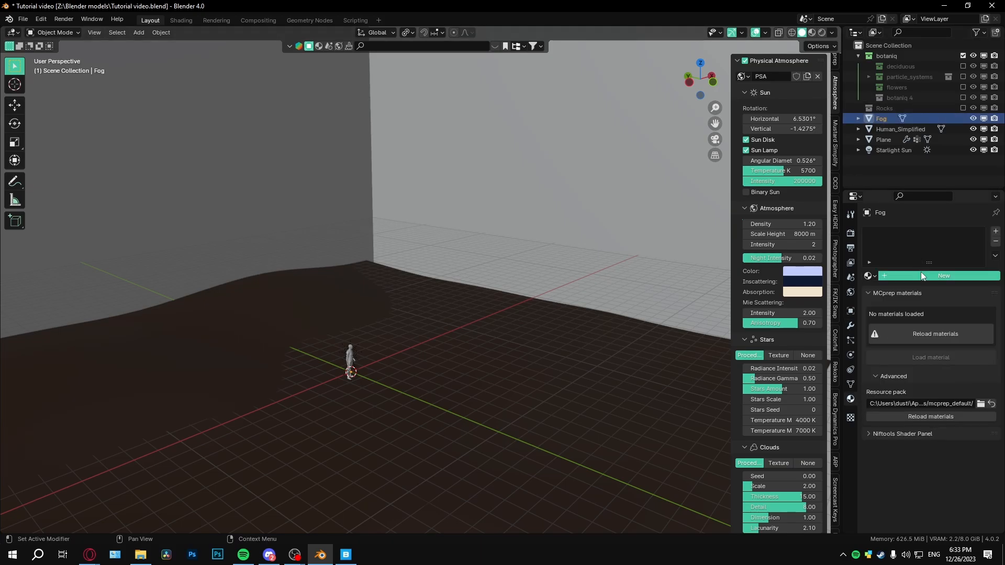
click(922, 274)
text(Fog)
key(Return)
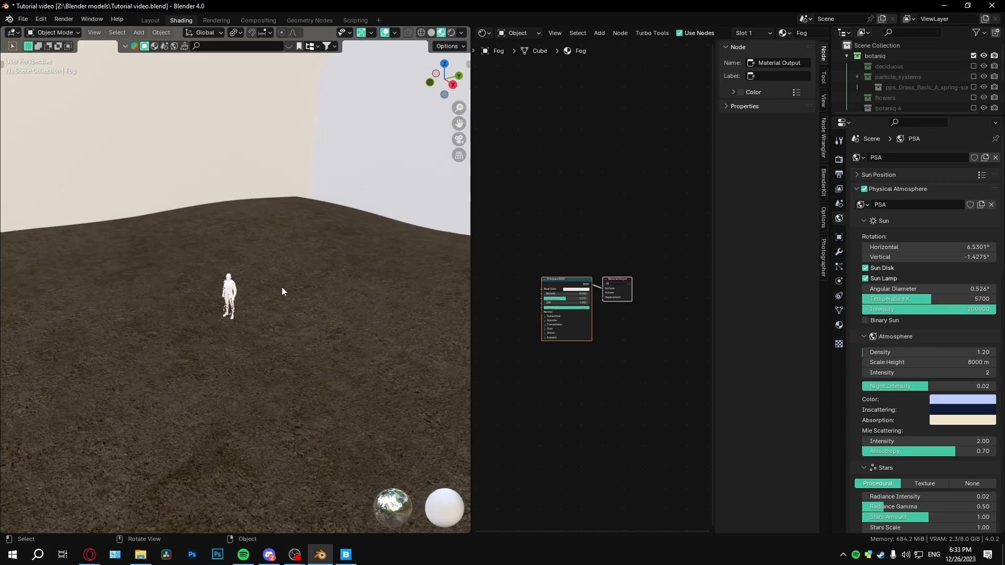
Replace the Fog material's Principled BSDF with a Principled Volume node connected to the Material Output's Volume input
key(Home)
click(574, 288)
key(x)
key(shift+a)
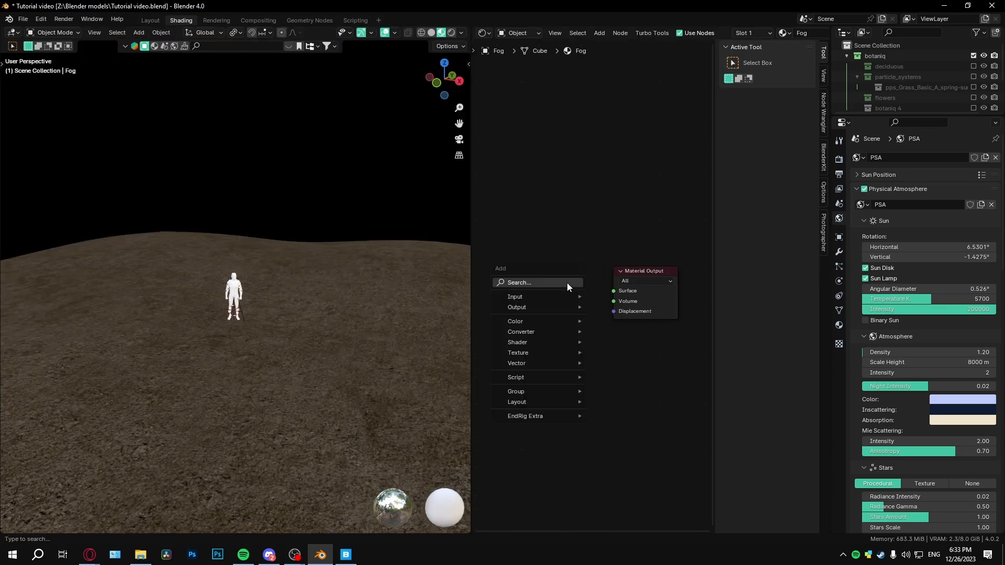
click(567, 282)
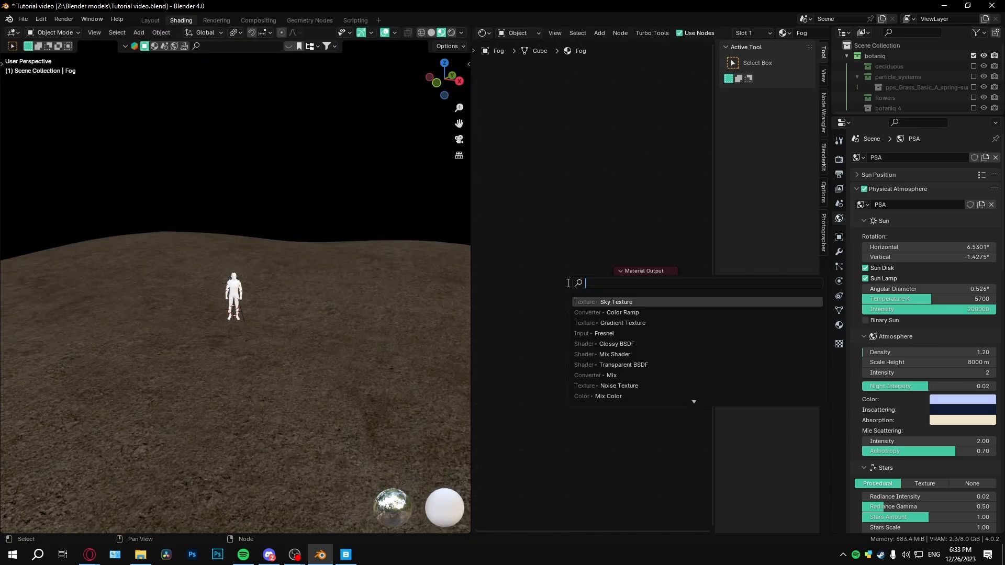
text(princ)
key(Down)
key(Return)
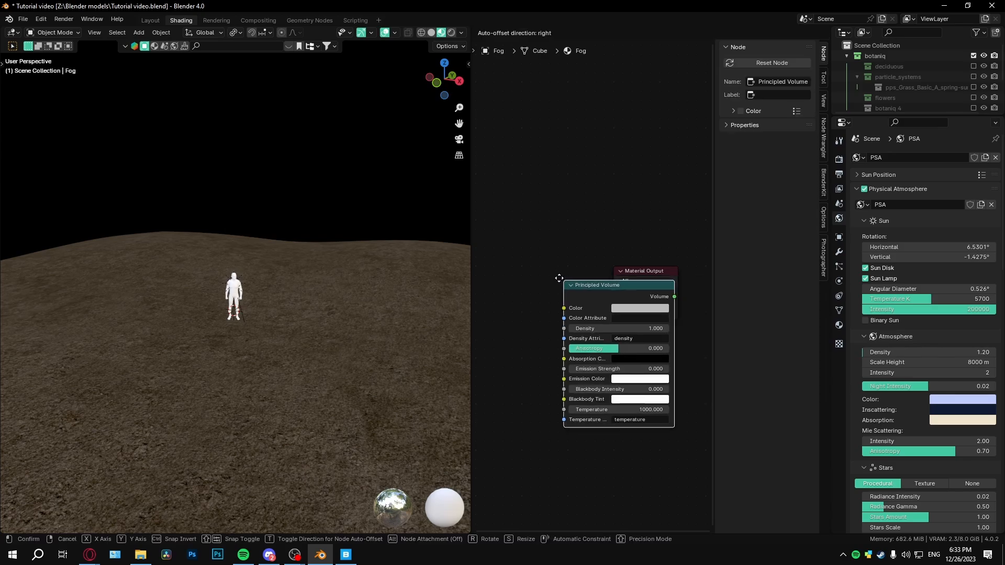
click(497, 288)
mouse_move(597, 296)
mouse_down()
mouse_move(547, 289)
mouse_move(614, 302)
mouse_up()
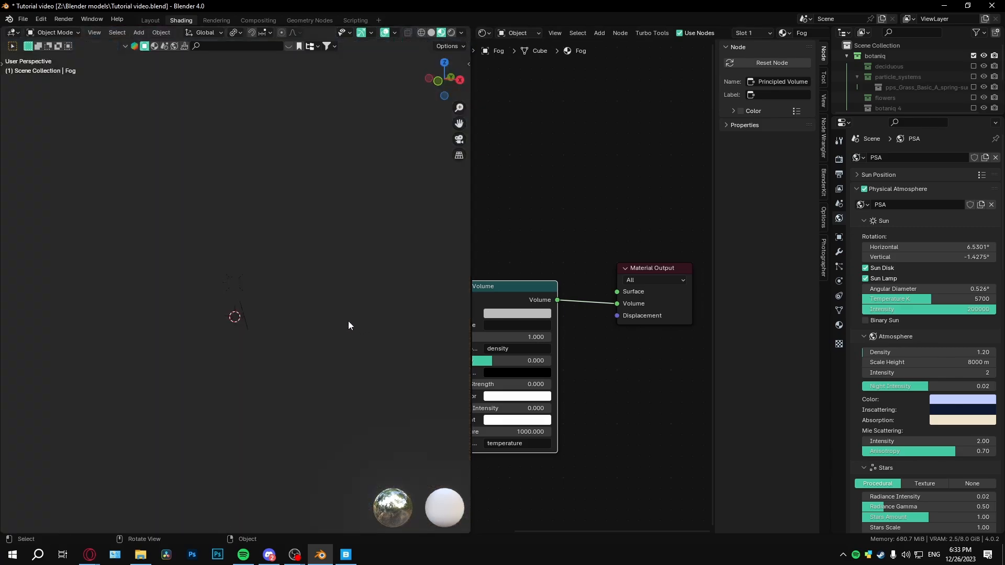
Set the Principled Volume node's Density to 0.001
scroll(535, 371, up, 4)
click(613, 306)
text(.0)
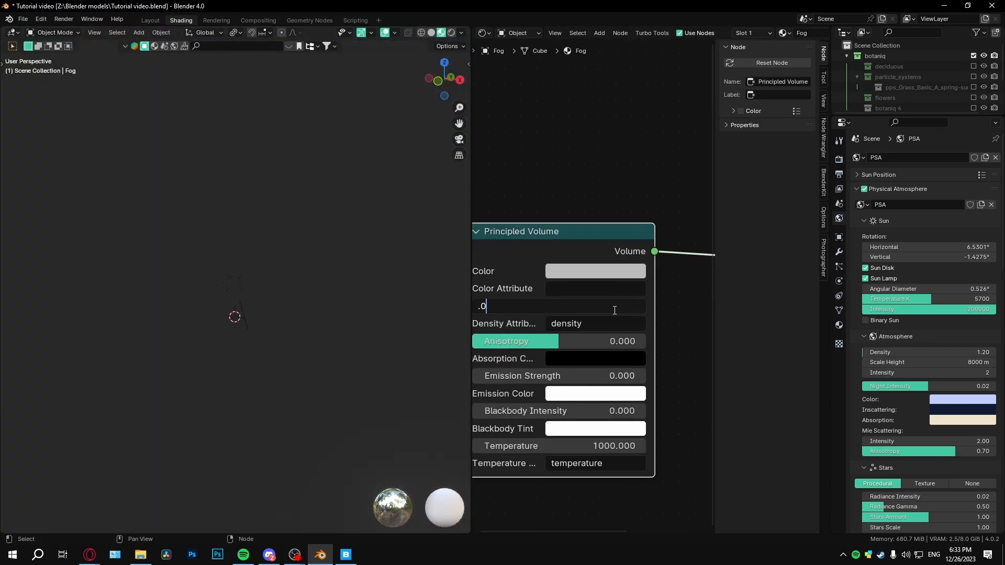
text(01)
key(Return)
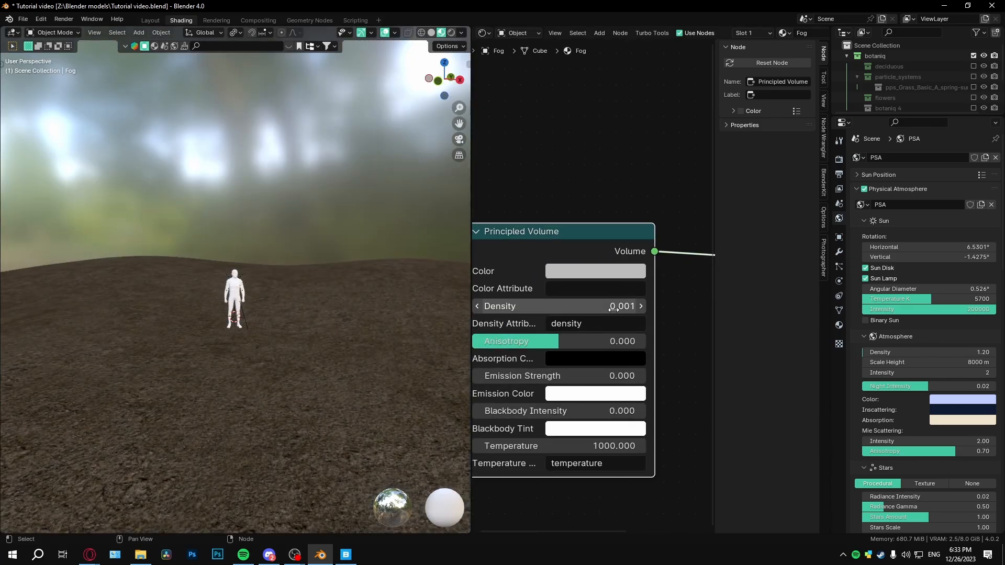
Set the Principled Volume node's Density to 0.01
click(614, 308)
key(BackSpace)
text(1)
key(Return)
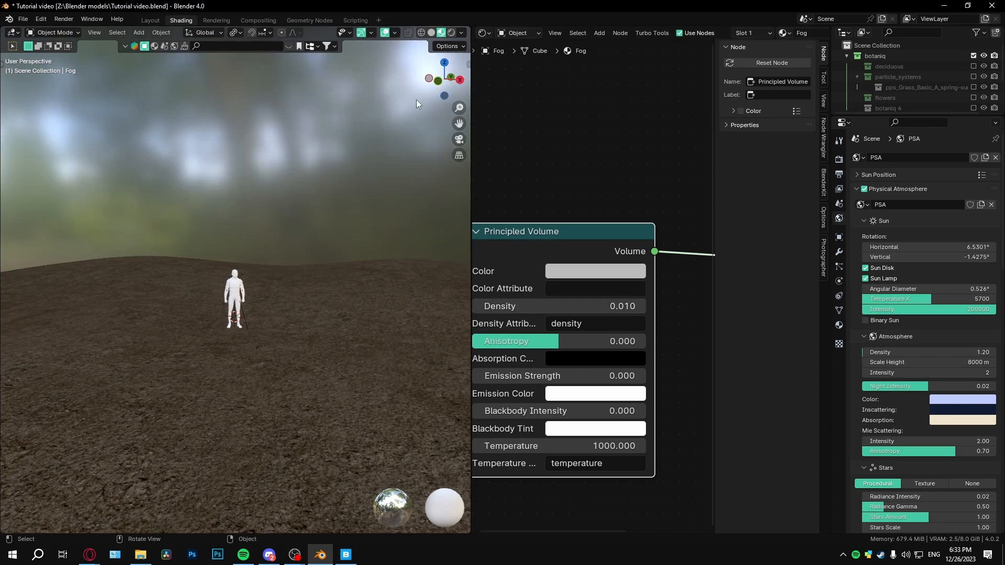
Return to the Layout workspace, save the file, and show the scene with rendered viewport shading
click(149, 21)
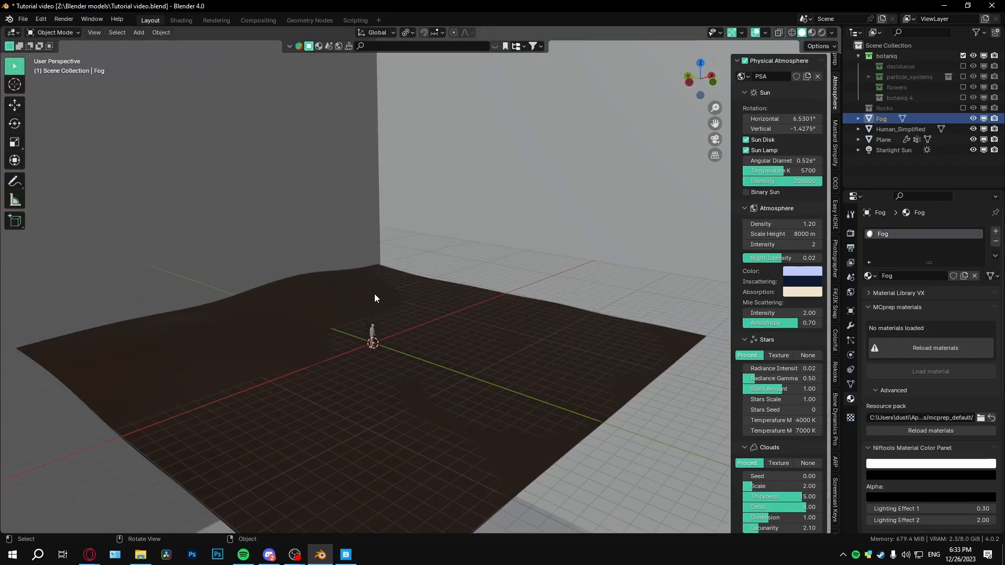
key(ctrl+s)
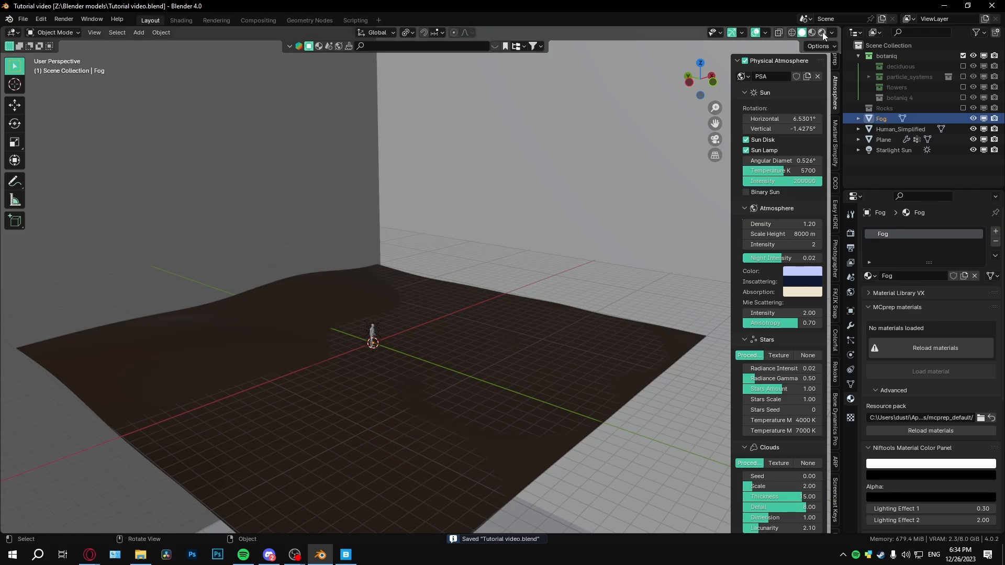
click(822, 32)
scroll(670, 151, up, 5)
middle_drag(669, 151, 657, 143)
Enable viewport display of the ground plane's Trees and grass geometry nodes modifier
click(851, 326)
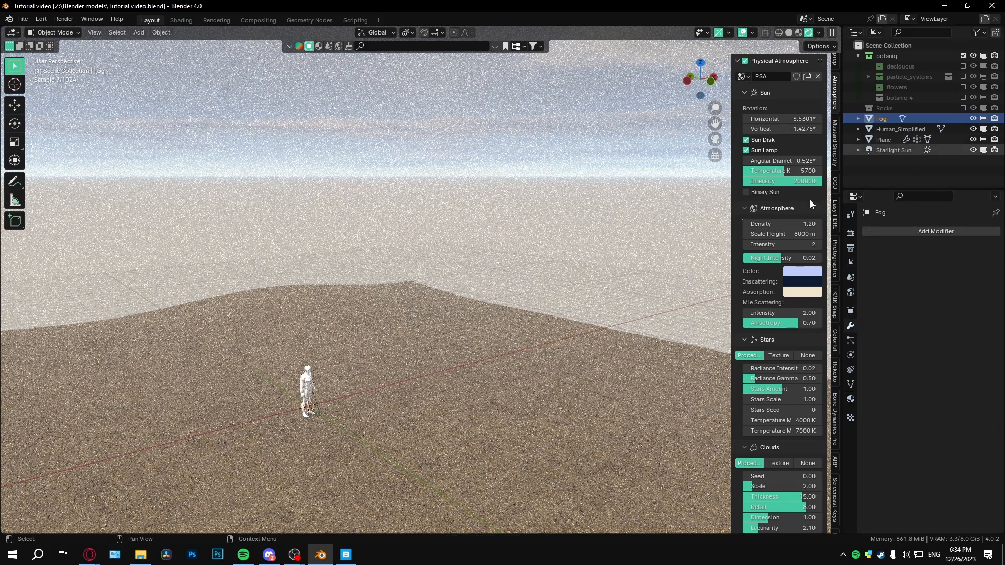
click(884, 140)
click(948, 249)
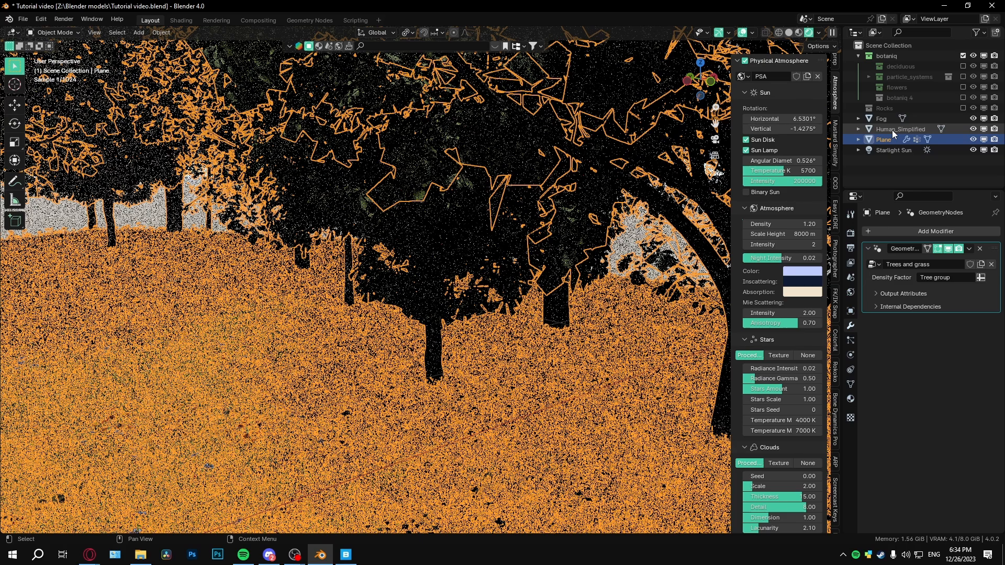
Frame the Human_Simplified figure in the viewport and turn off the viewport overlays
click(900, 129)
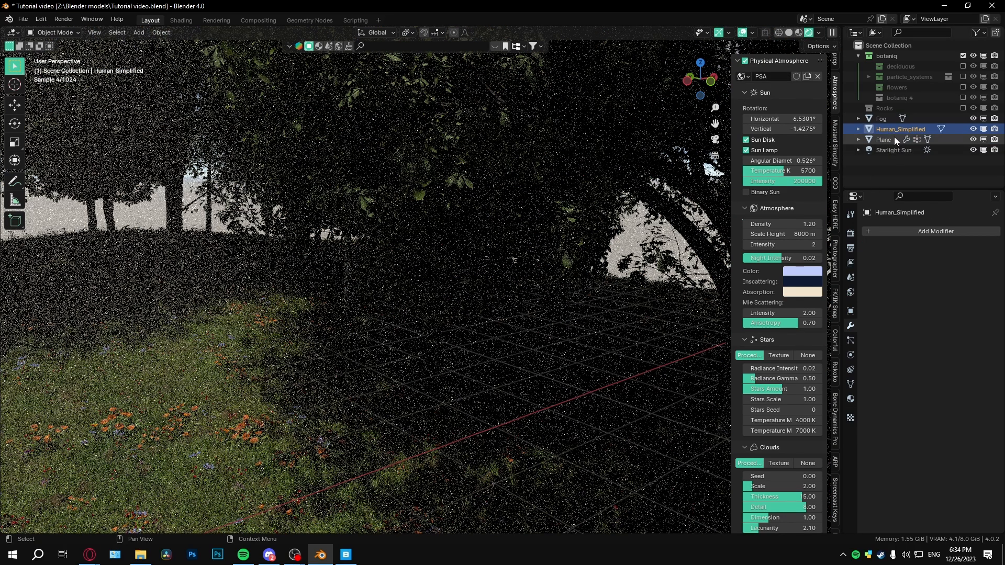
middle_drag(410, 269, 400, 291)
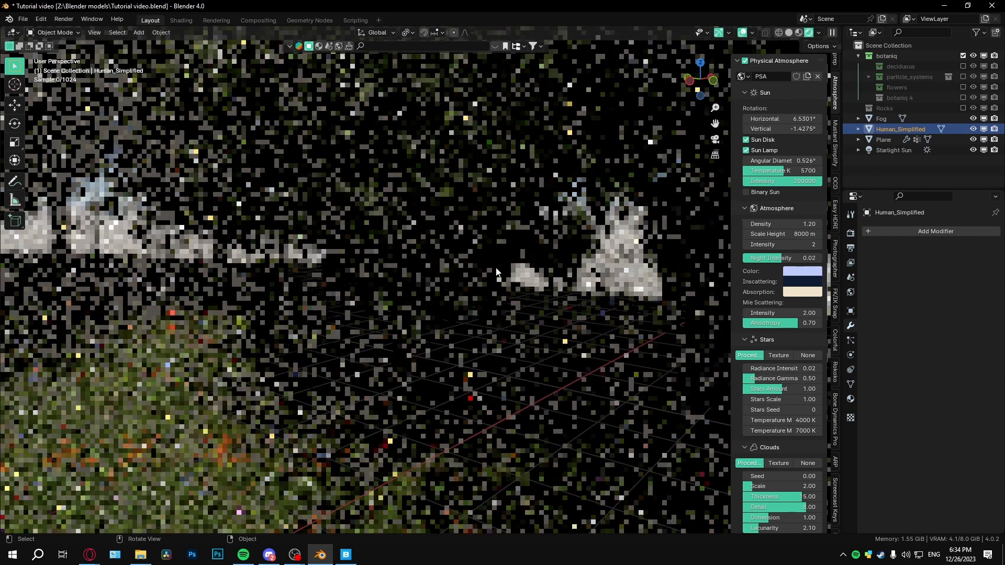
key(KP_Decimal)
middle_drag(498, 271, 403, 286)
scroll(473, 239, down, 2)
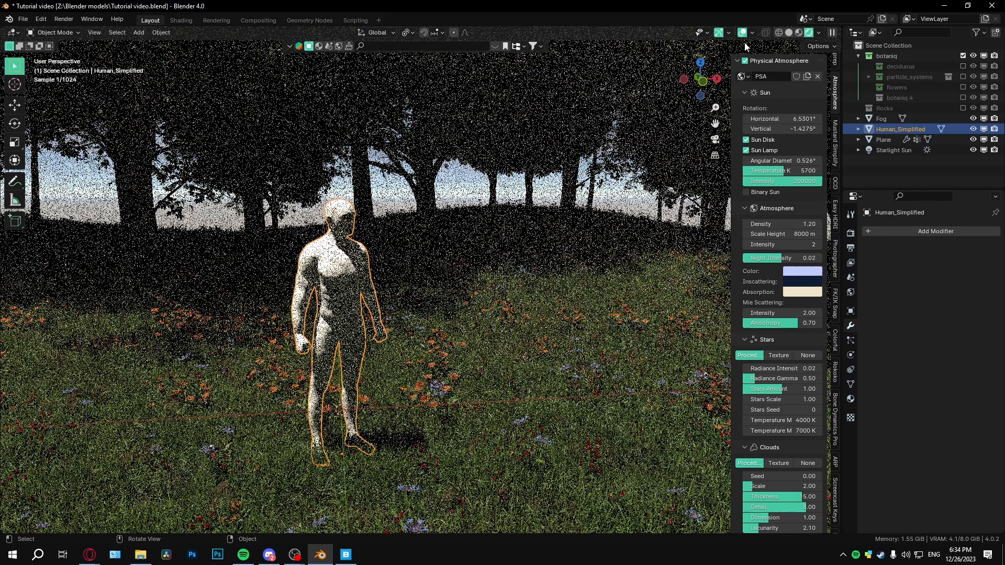
click(743, 33)
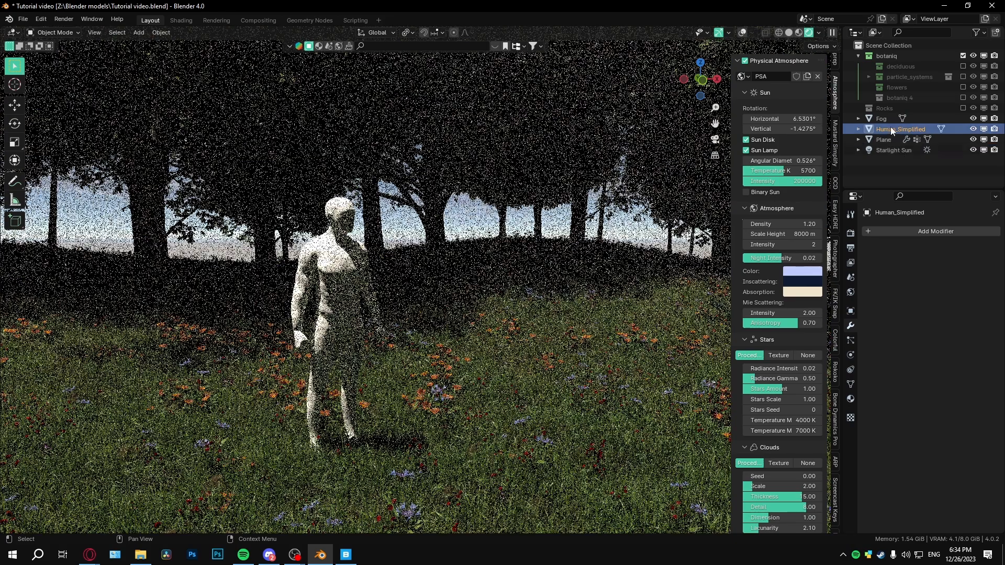
In the Fog material's volume properties, set Density to 0.0025 and raise Anisotropy to about 0.37
click(890, 119)
click(851, 399)
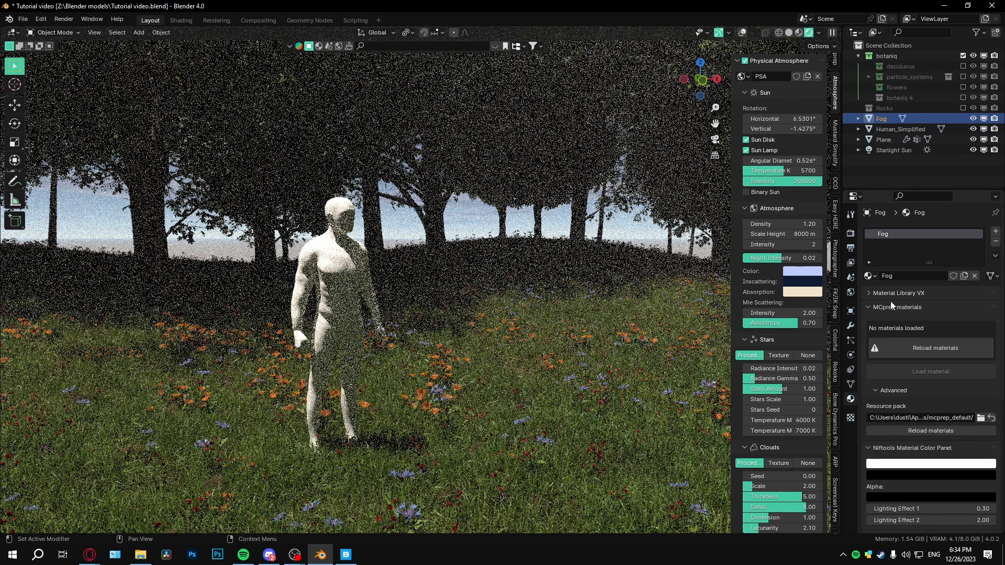
drag(885, 307, 877, 394)
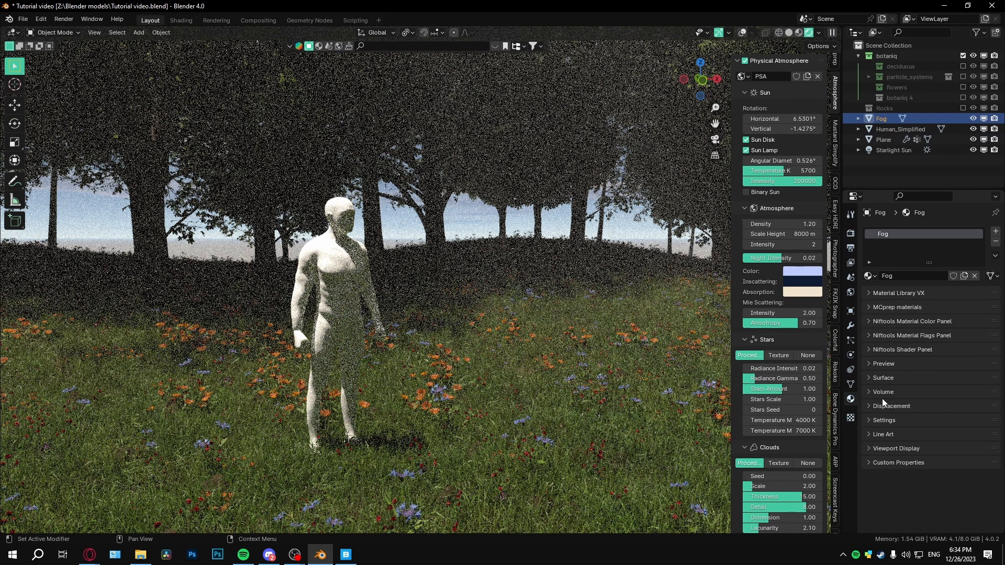
click(883, 394)
scroll(902, 417, down, 3)
double_click(954, 390)
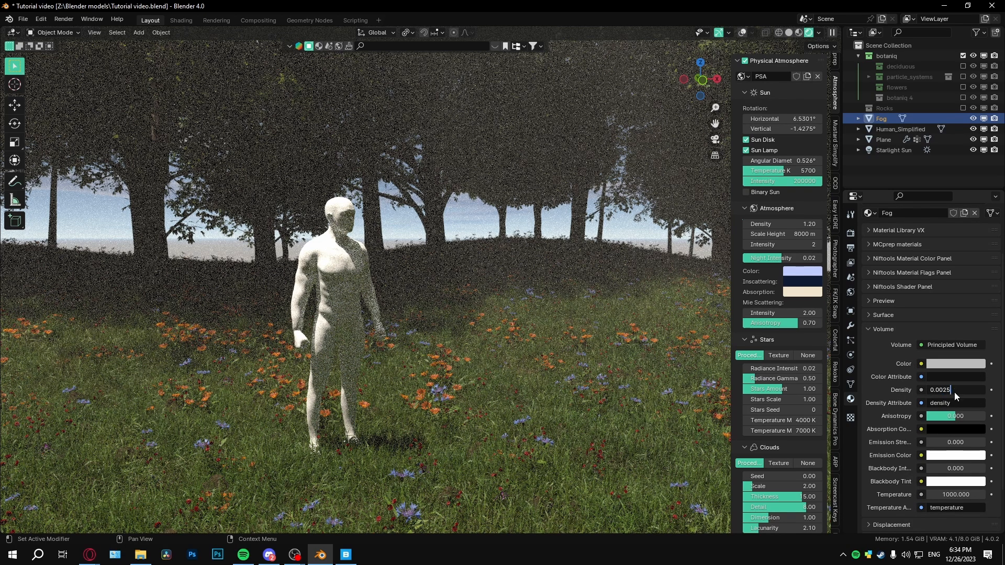
key(Return)
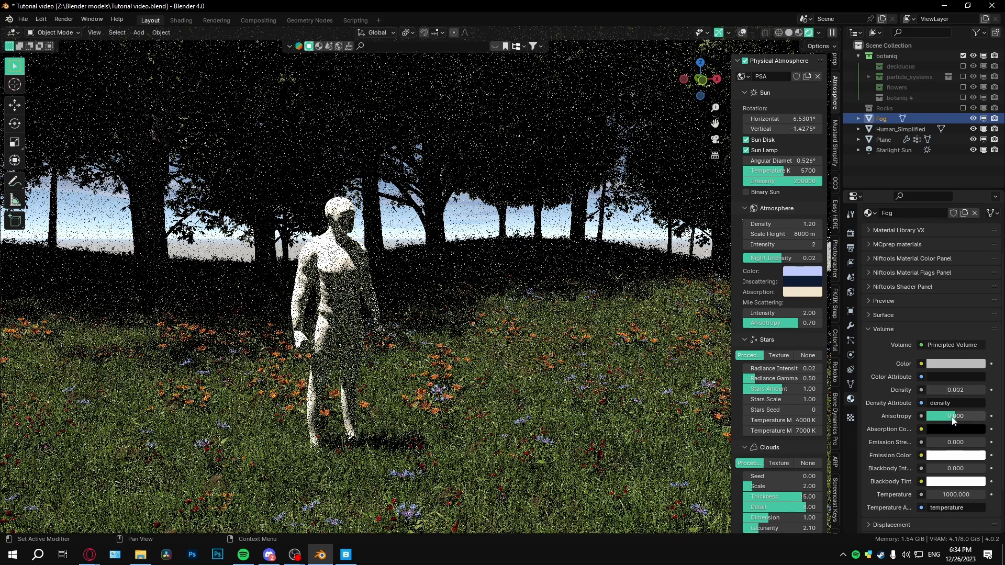
mouse_move(954, 416)
mouse_down()
mouse_move(946, 416)
mouse_move(967, 416)
mouse_up()
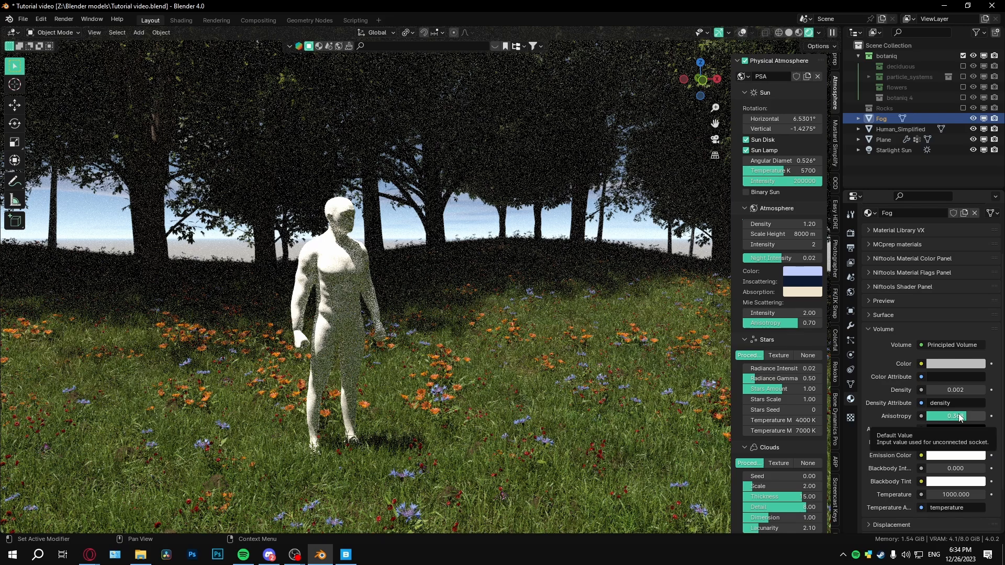
Set the Fog material's volume Density to 0.01
click(954, 389)
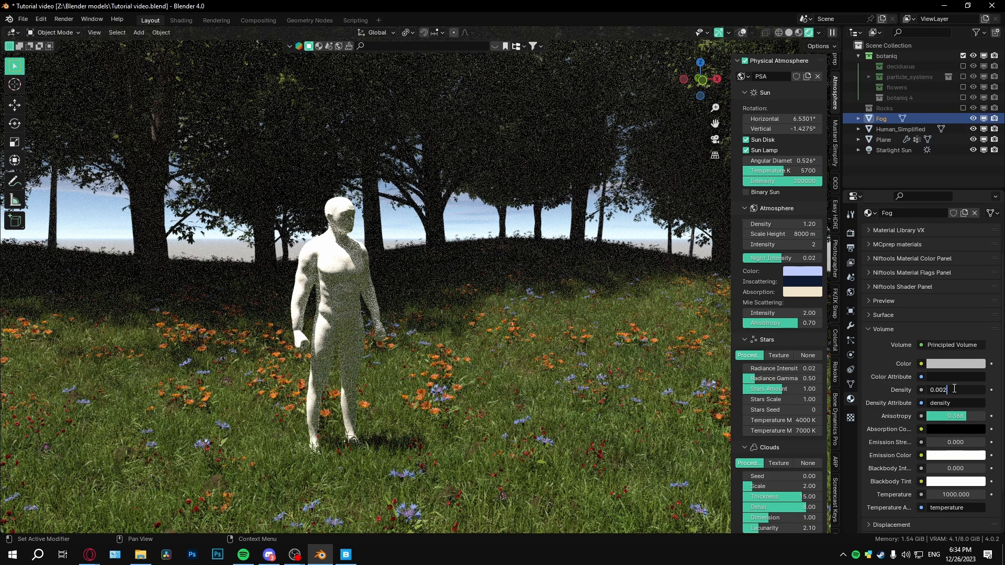
text(0.01)
key(Return)
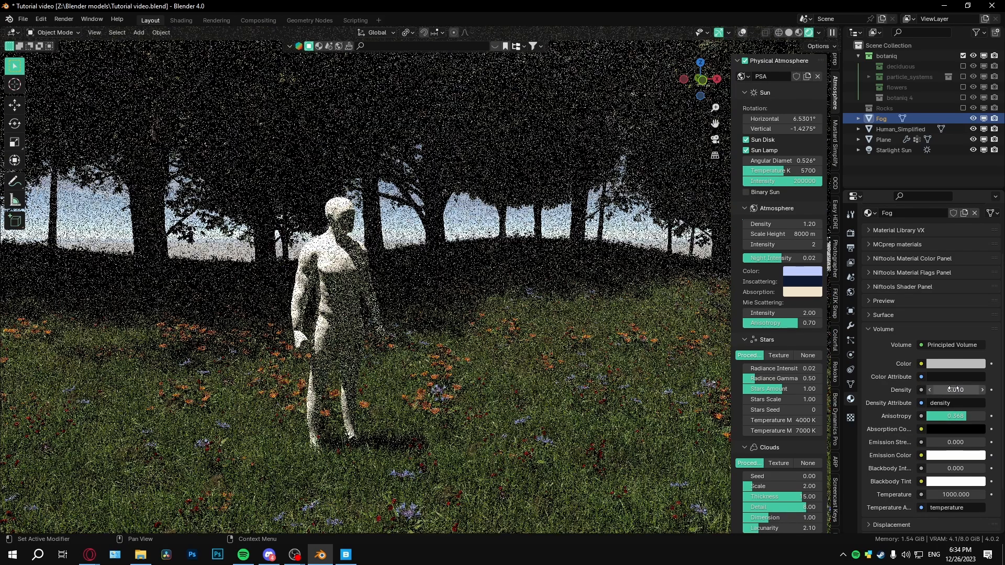
Try a blue tint for the Fog material's volume color
click(956, 364)
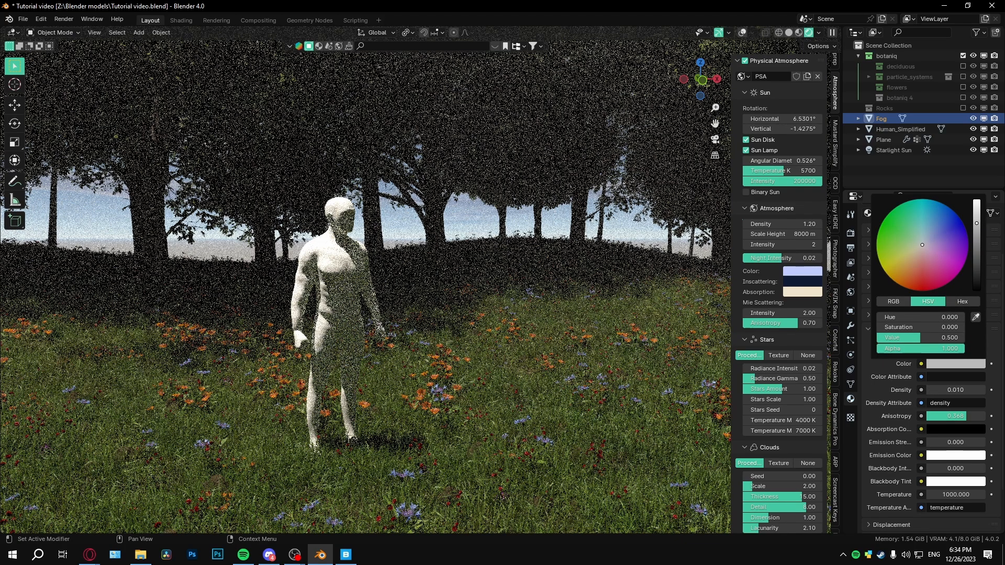
drag(923, 245, 935, 222)
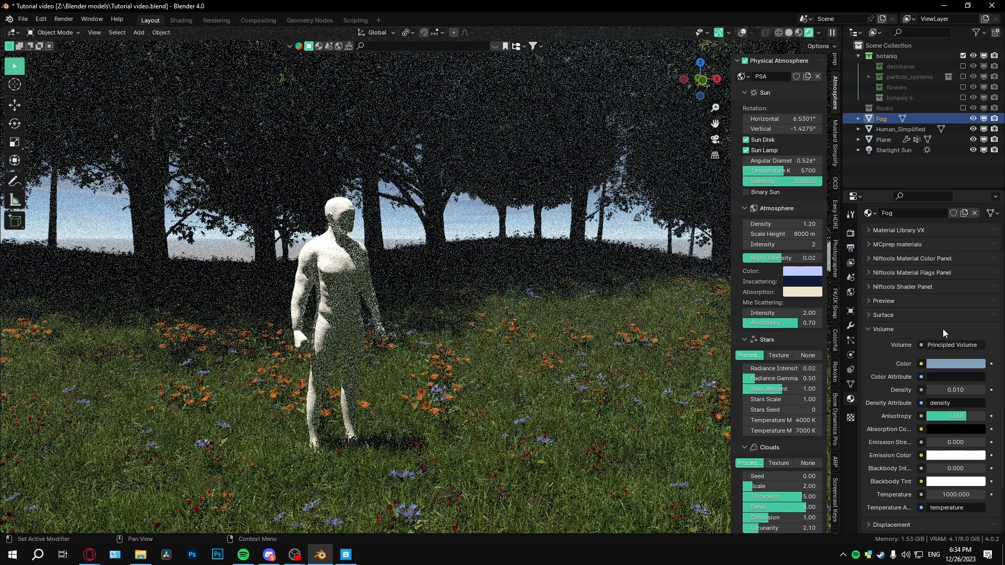
click(956, 364)
drag(929, 232, 920, 251)
Set the fog's volume color to a neutral light grey with hue and saturation at 0 and a higher value
click(943, 362)
drag(940, 328, 921, 316)
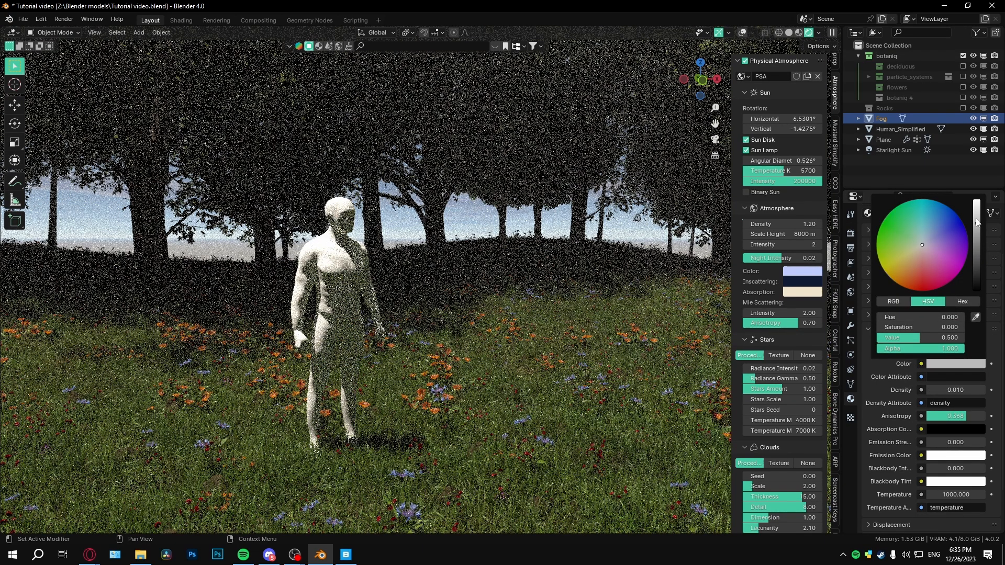
drag(977, 222, 977, 210)
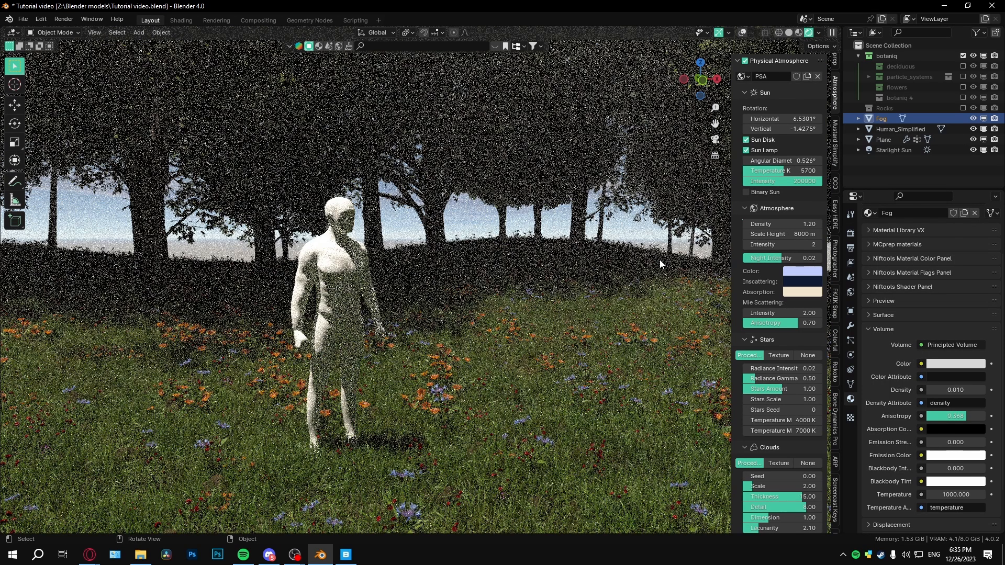
Collapse the botaniq collection in the outliner and set the Fog material's volume Density to 0.005
middle_drag(486, 300, 435, 291)
click(859, 55)
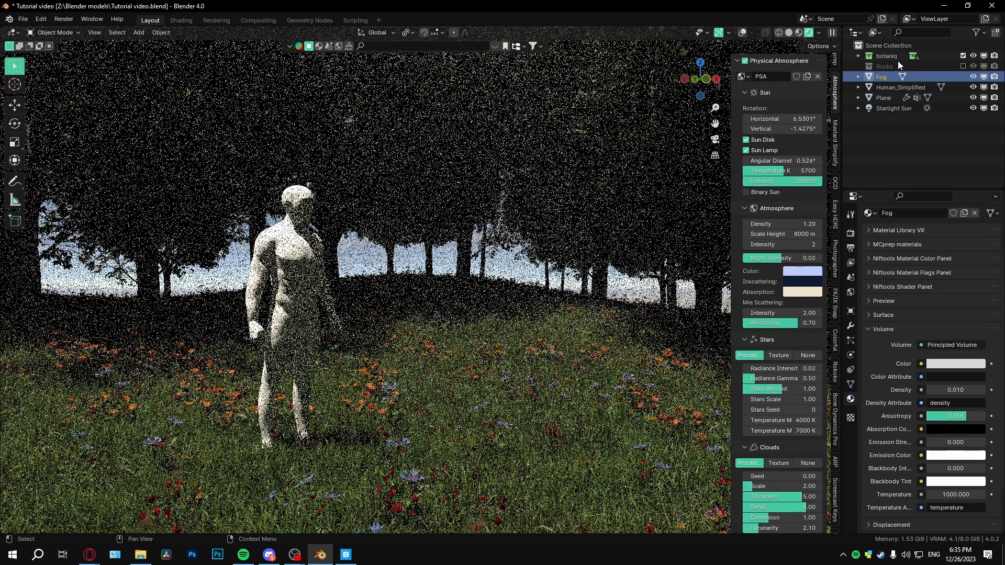
click(888, 46)
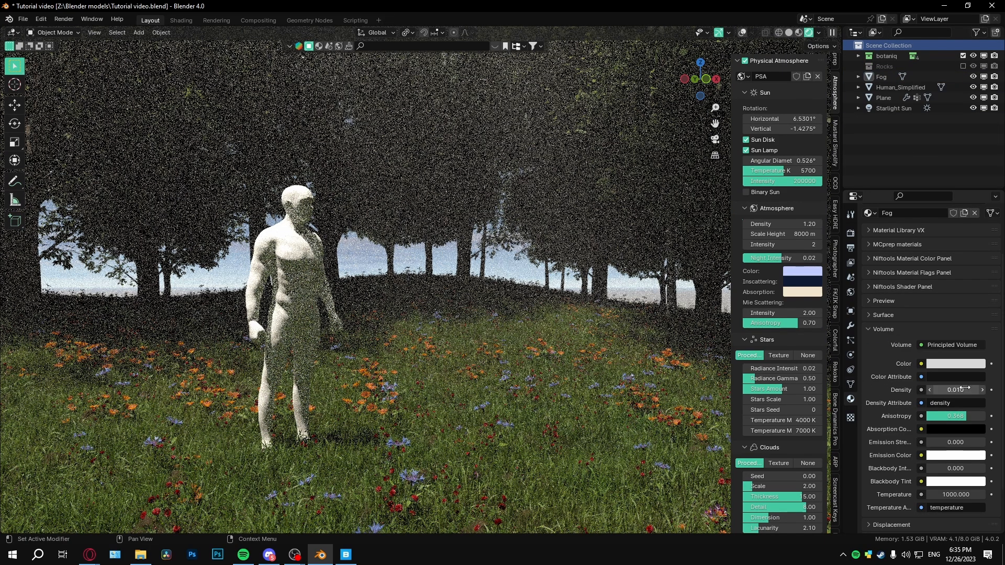
click(963, 390)
text(0.01)
key(Return)
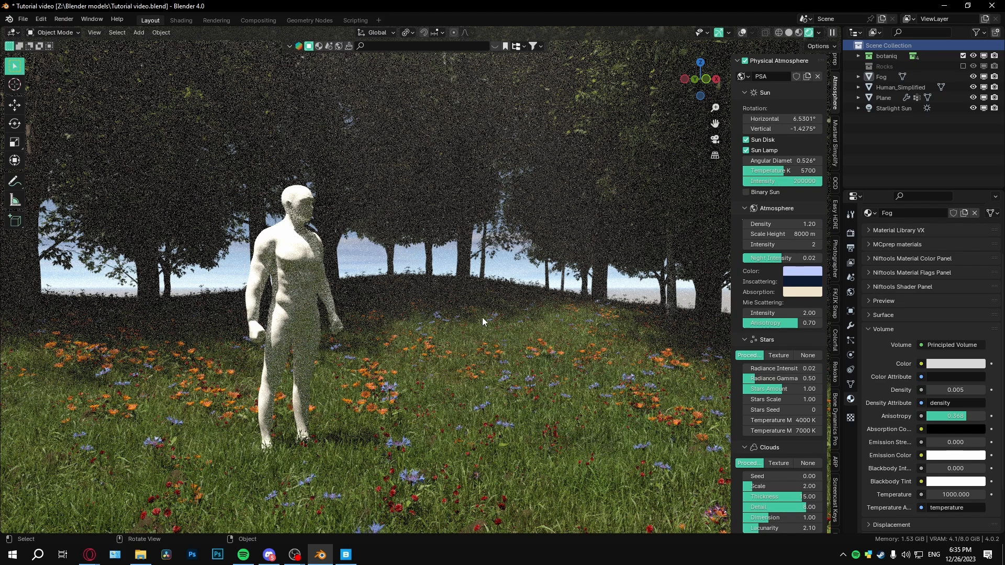
Select the ground plane and open its Trees and grass node tree in a Geometry Node Editor beside the viewport
scroll(470, 294, down, 5)
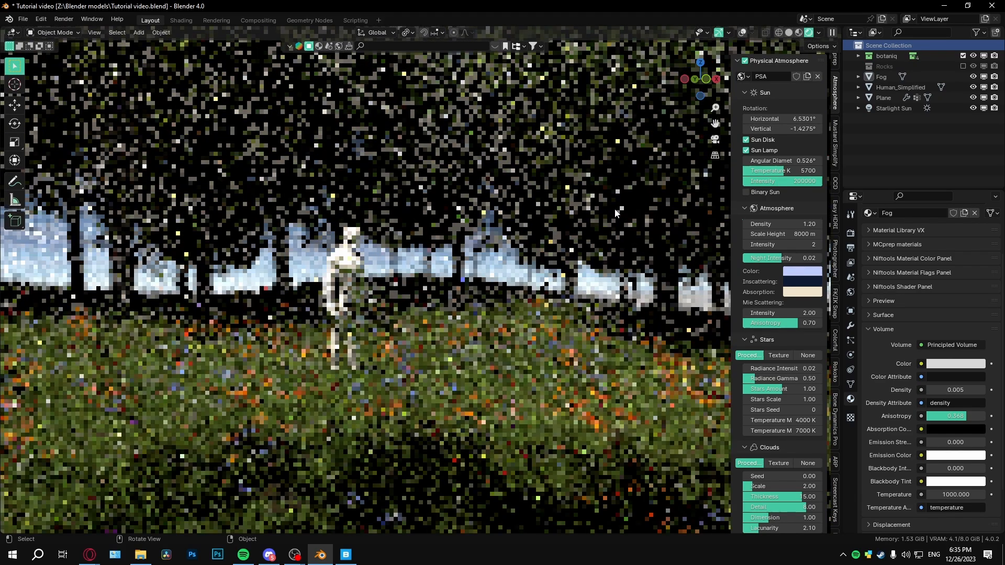
click(624, 209)
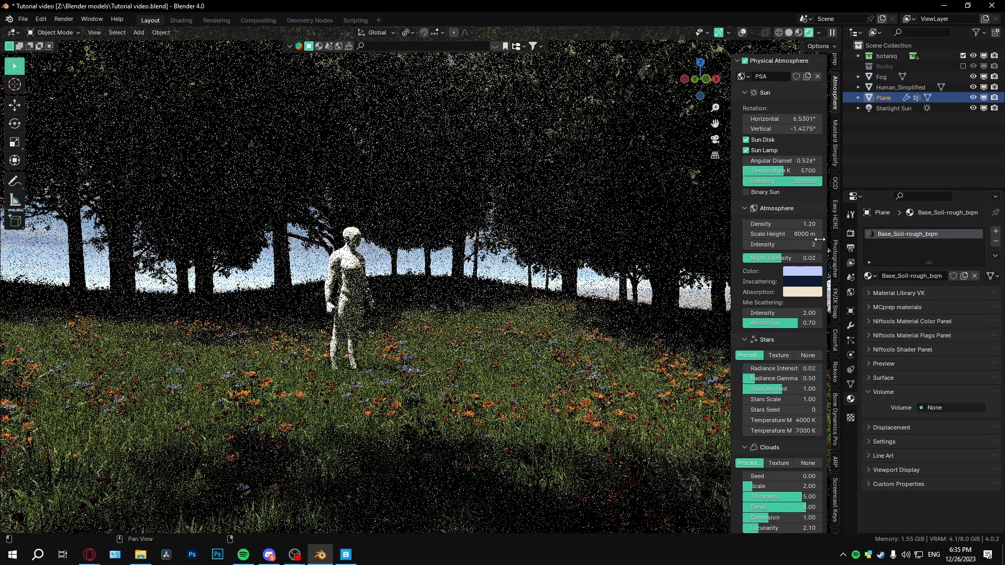
click(850, 326)
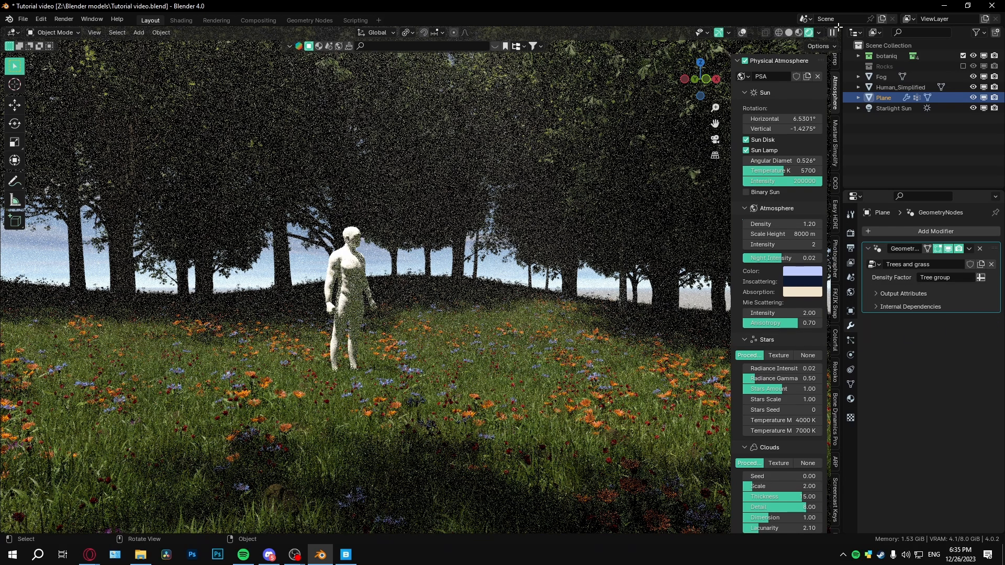
drag(838, 26, 494, 34)
click(513, 33)
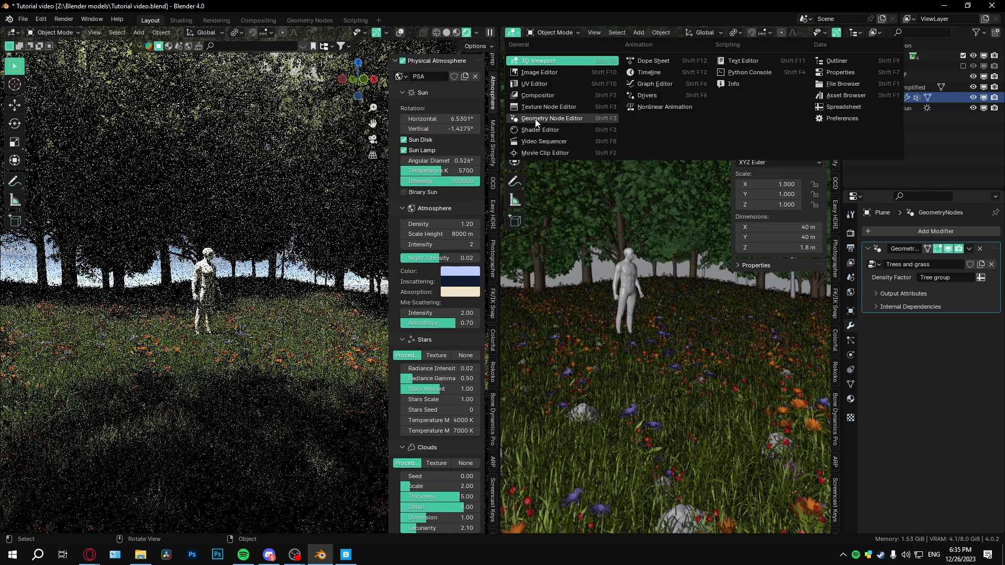
click(537, 128)
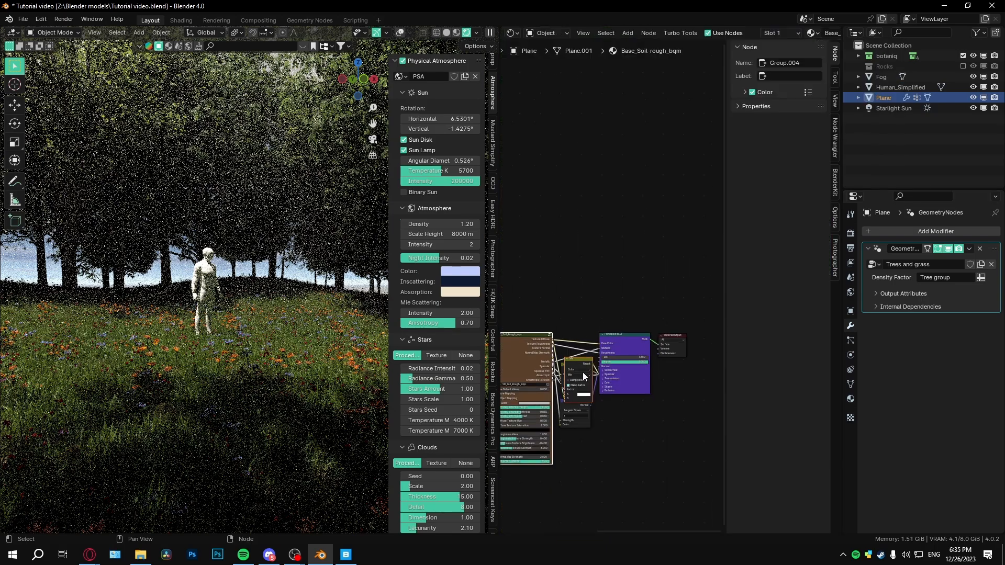
click(513, 33)
click(533, 119)
Hide the viewport sidebar and set Distance Min to 2 m on the Tree frame's Distribute Points on Faces node
scroll(628, 386, up, 3)
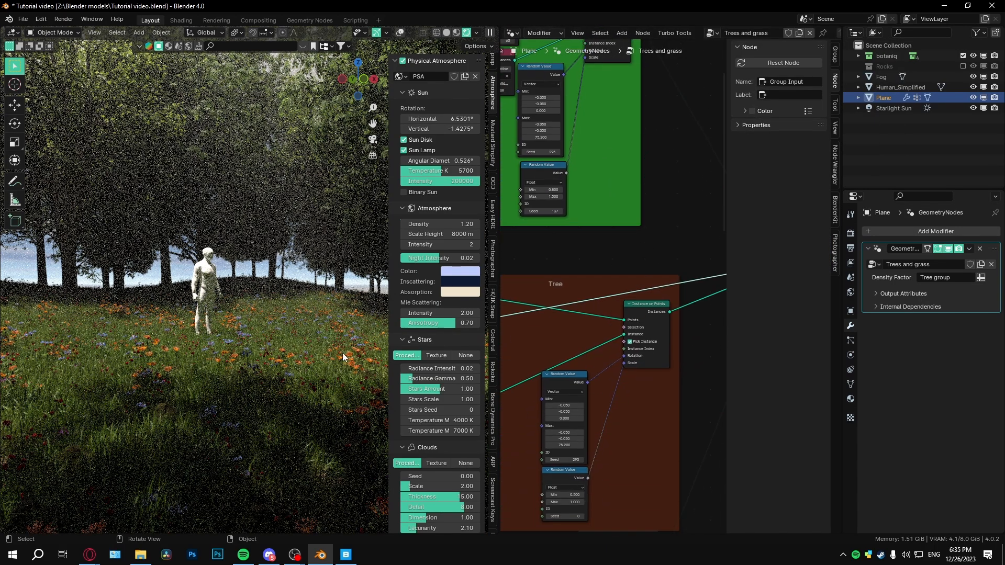
key(n)
middle_drag(623, 385, 621, 269)
scroll(620, 269, up, 6)
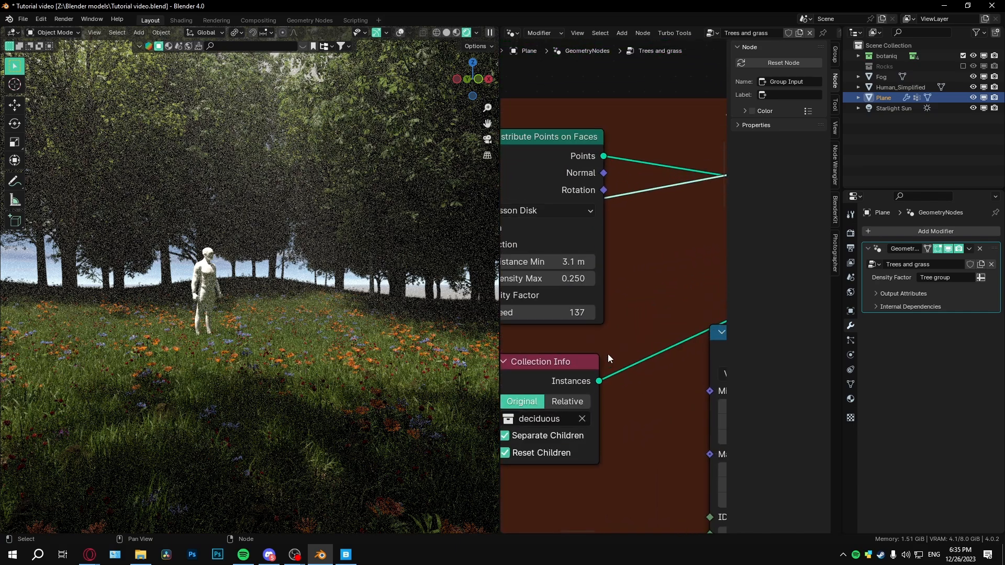
middle_drag(608, 354, 686, 365)
double_click(642, 270)
text(2.)
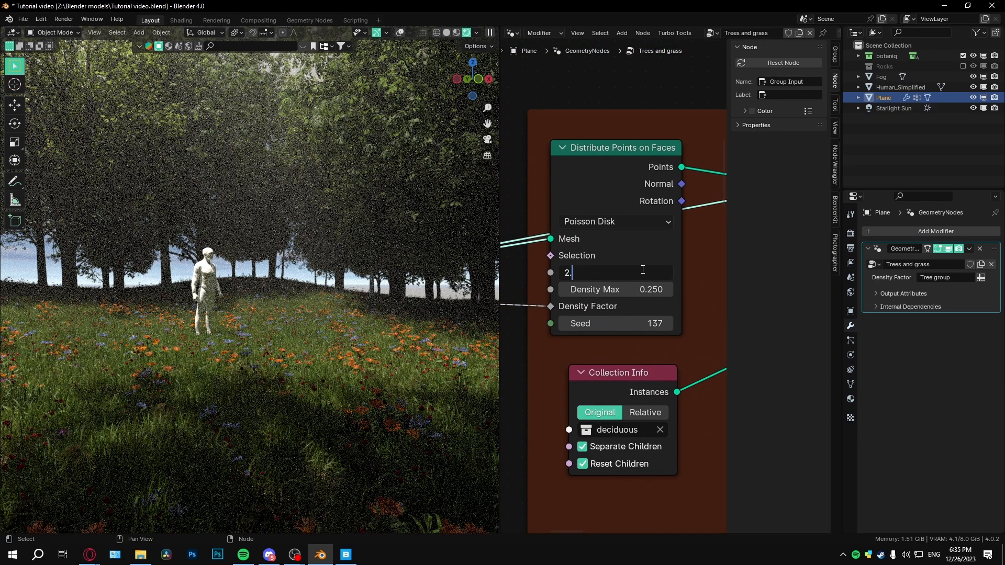
key(Return)
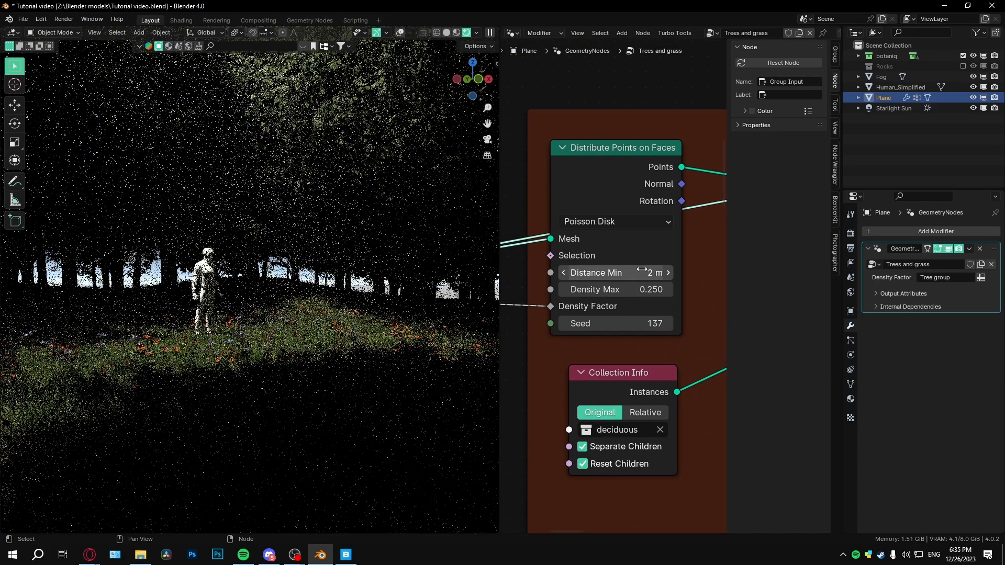
middle_drag(321, 353, 343, 351)
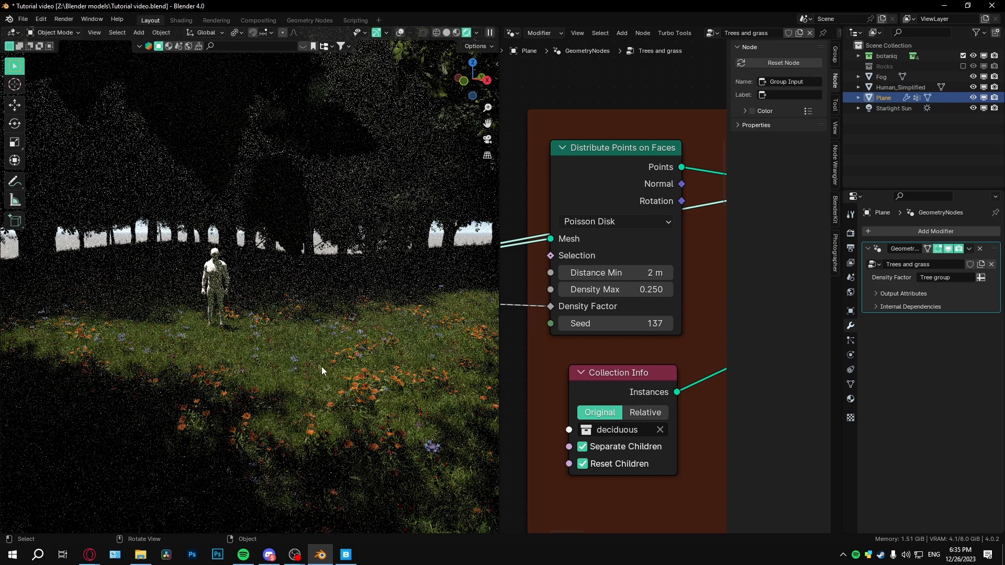
mouse_move(425, 379)
middle_down()
mouse_move(466, 366)
mouse_move(432, 373)
middle_up()
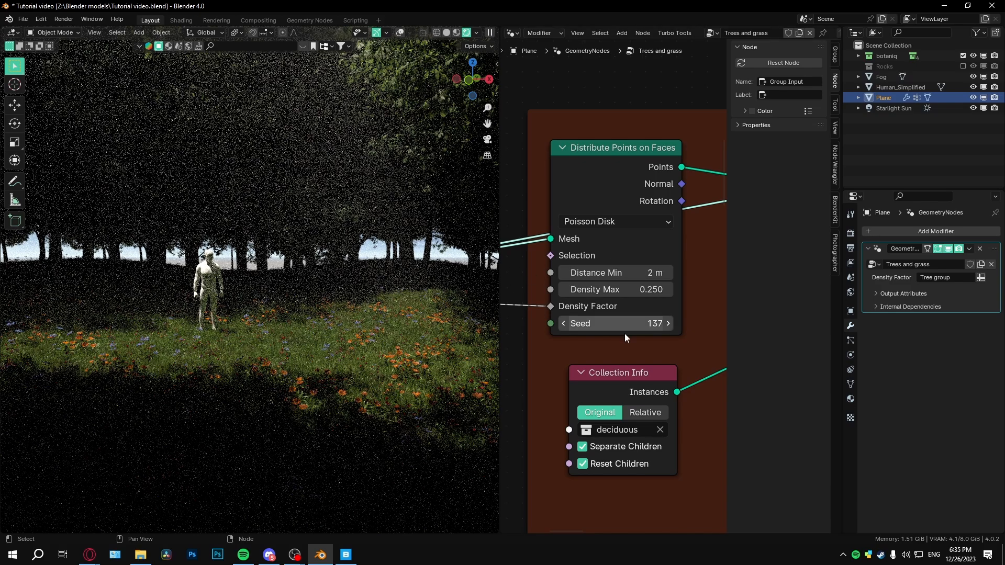
scroll(655, 298, down, 3)
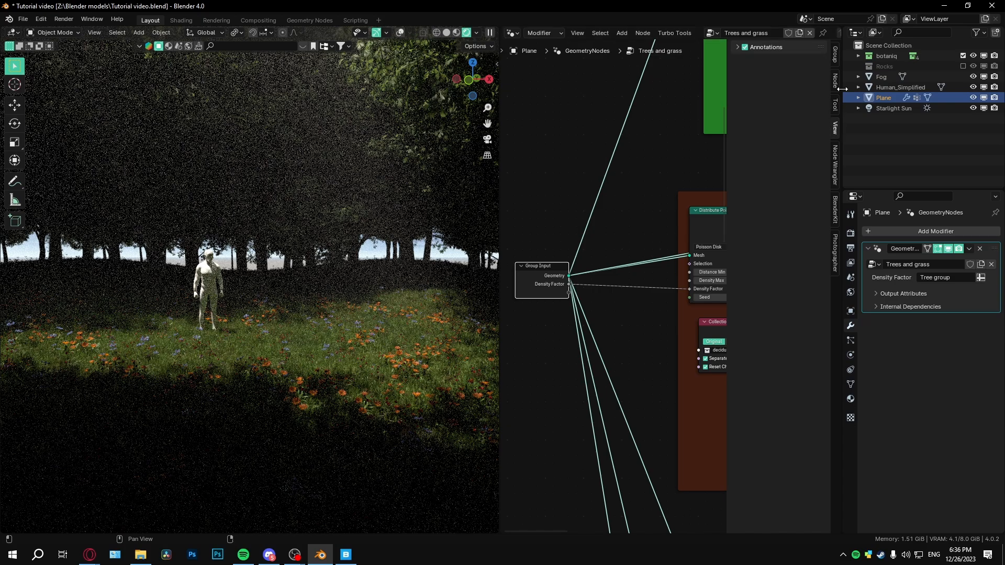
Rename the node group's Density Factor input to "Tree density" in the group interface
click(835, 57)
click(755, 88)
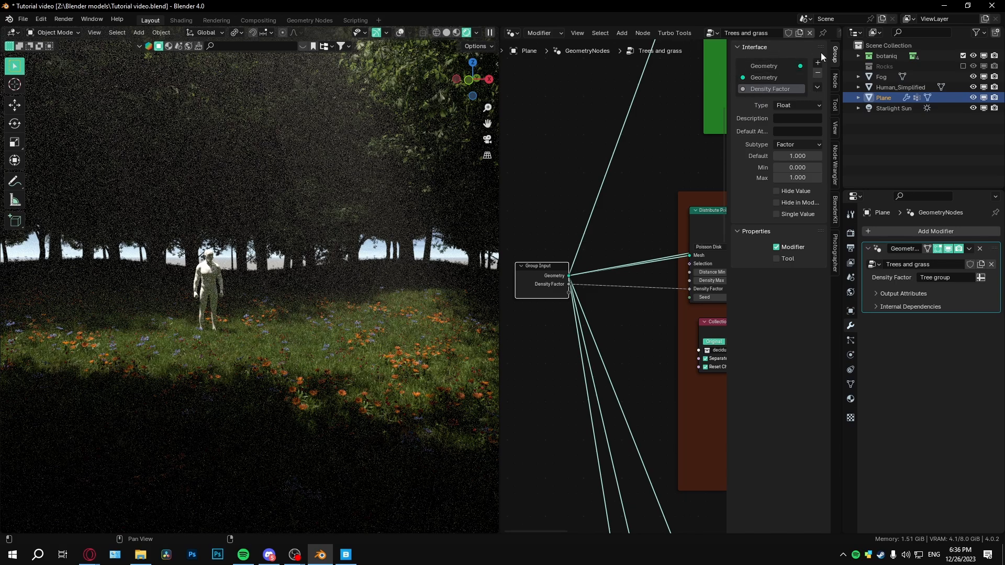
double_click(763, 88)
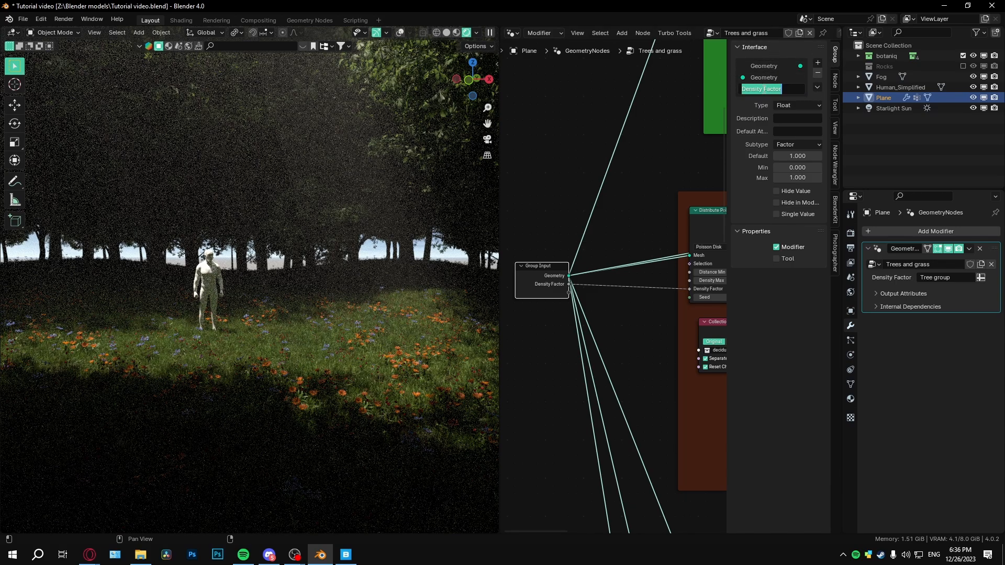
text(Tree density)
key(Return)
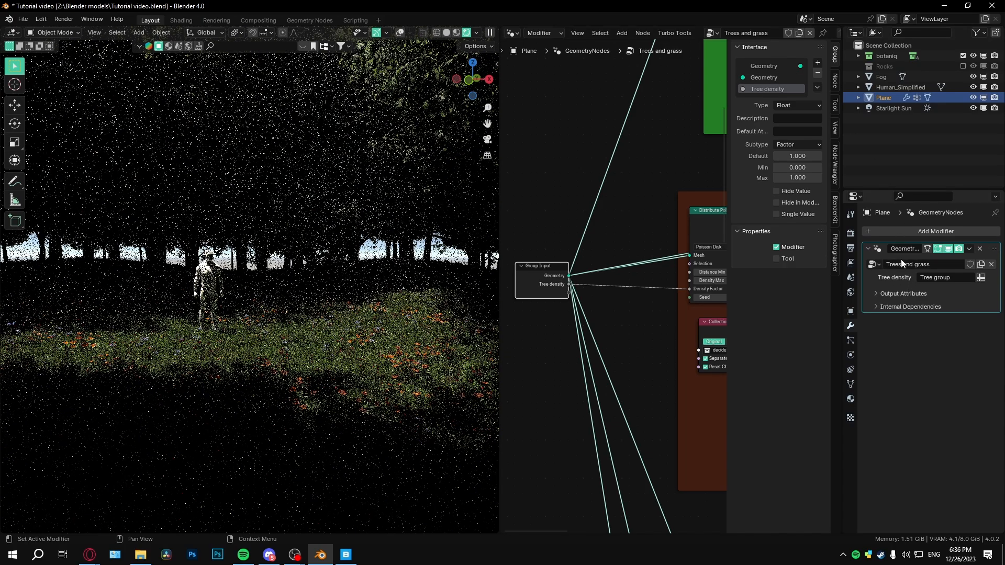
Examine the clearing around the human figure and the Grass and Tree node frames of the scatter setup
middle_drag(670, 298, 622, 307)
scroll(633, 323, up, 3)
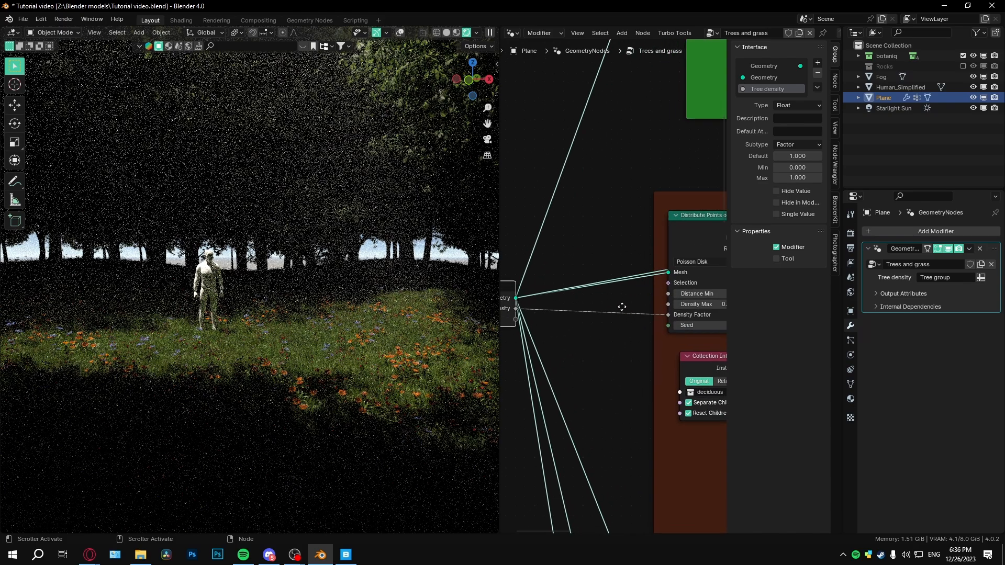
scroll(623, 306, down, 6)
middle_drag(663, 193, 624, 318)
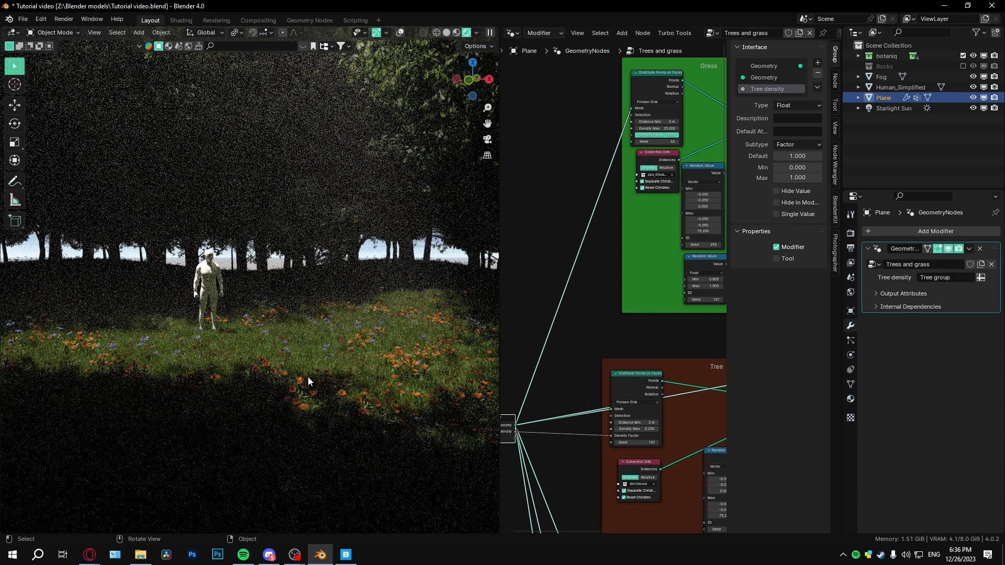
mouse_move(332, 356)
middle_down()
mouse_move(328, 347)
mouse_move(313, 372)
mouse_move(318, 349)
middle_up()
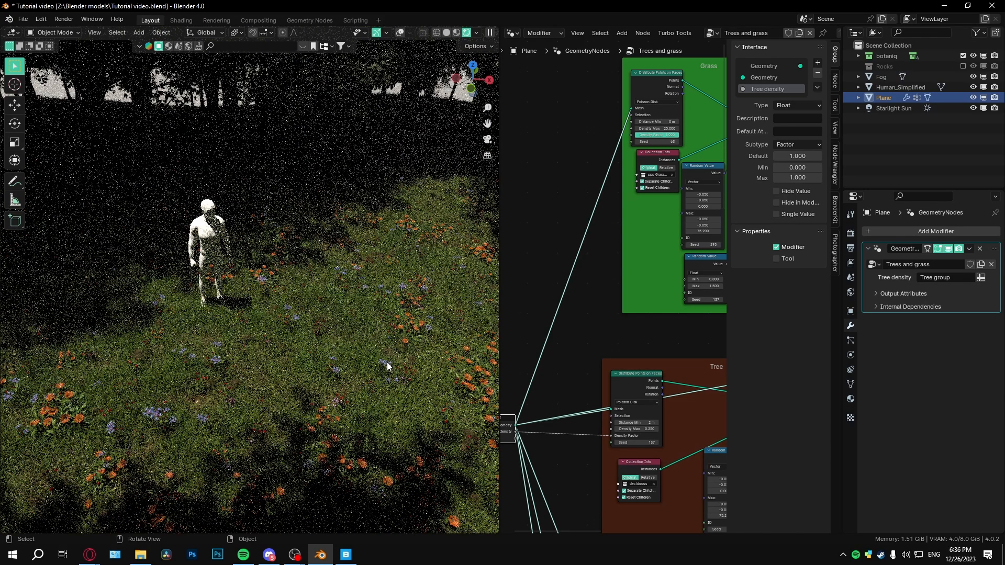
middle_drag(376, 319, 461, 273)
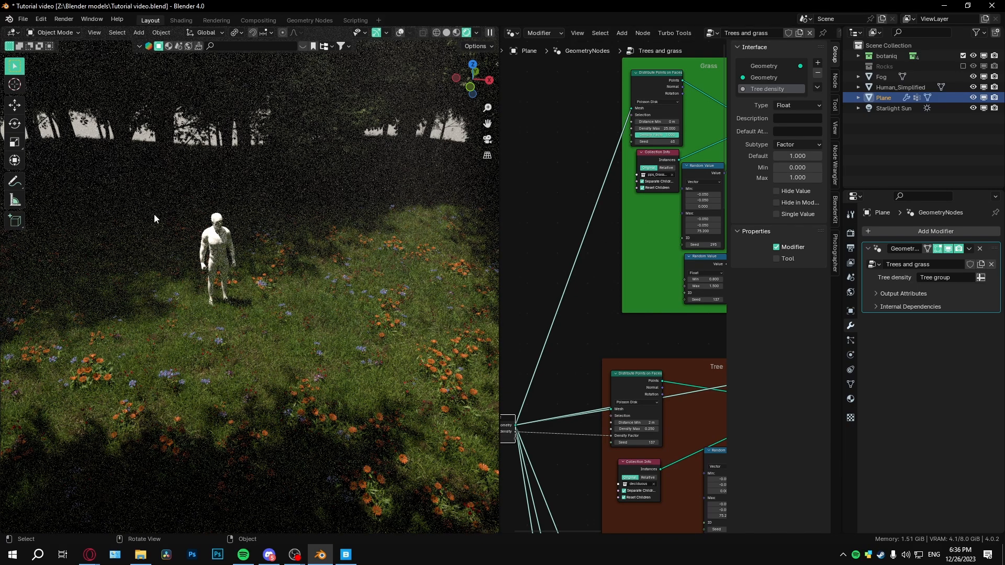
middle_drag(596, 407, 628, 351)
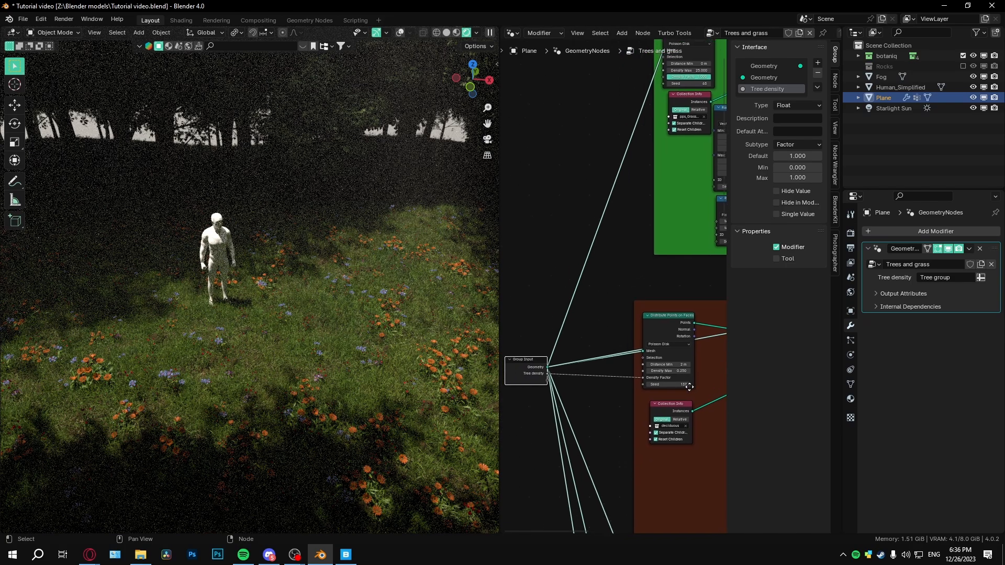
scroll(628, 352, up, 2)
scroll(445, 273, down, 1)
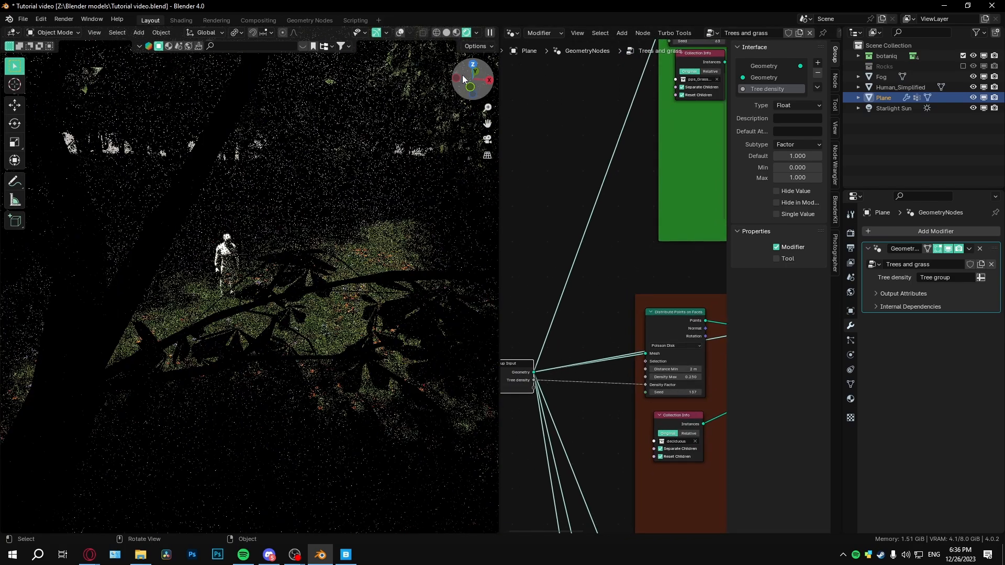
Switch the viewport to solid shading and frame the human figure among the trees
scroll(435, 203, up, 2)
click(448, 34)
mouse_move(410, 239)
middle_down()
mouse_move(398, 229)
mouse_move(373, 271)
middle_up()
scroll(592, 434, up, 3)
middle_drag(593, 435, 652, 330)
Insert a Multiply math node with a value of 1.4 between the Tree density input and the tree distribution's Density Factor
drag(556, 320, 662, 319)
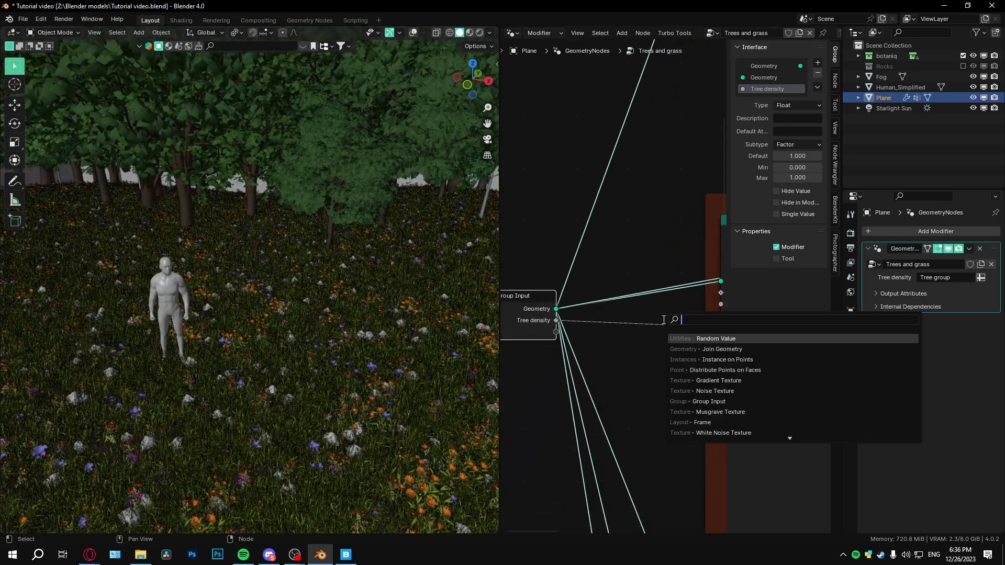
text(add)
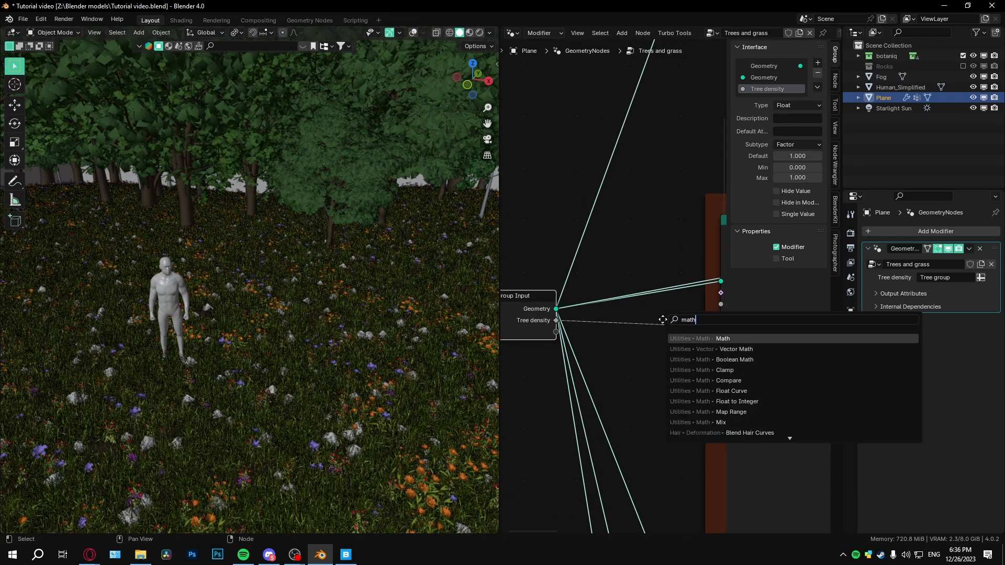
key(Return)
click(606, 312)
click(637, 344)
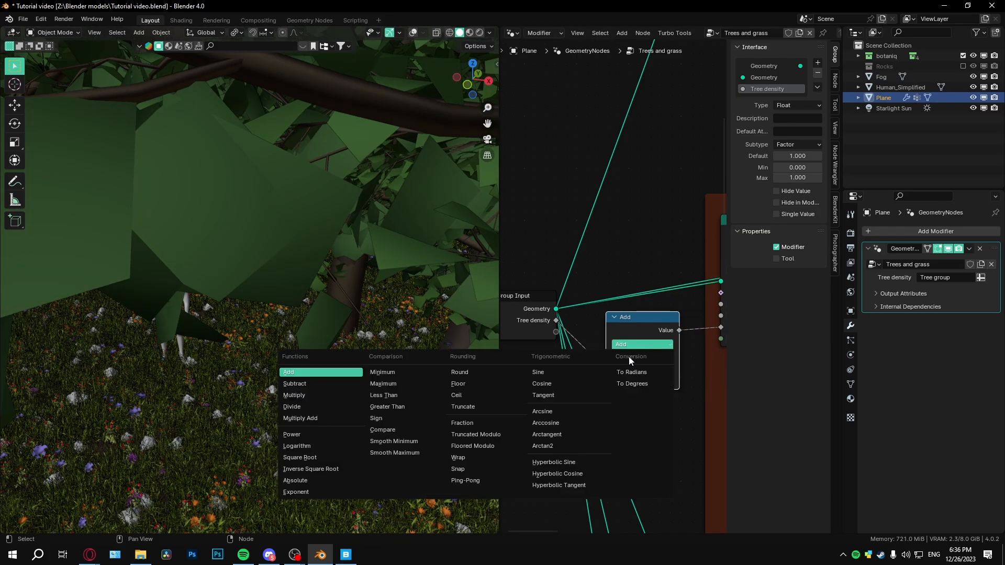
click(350, 396)
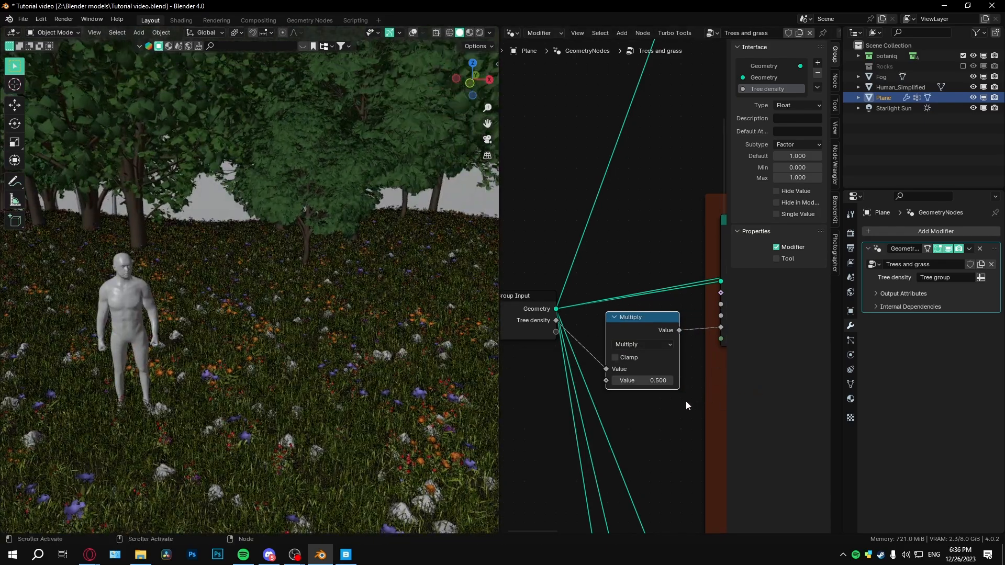
mouse_move(643, 380)
mouse_down()
mouse_move(673, 380)
mouse_move(636, 381)
mouse_up()
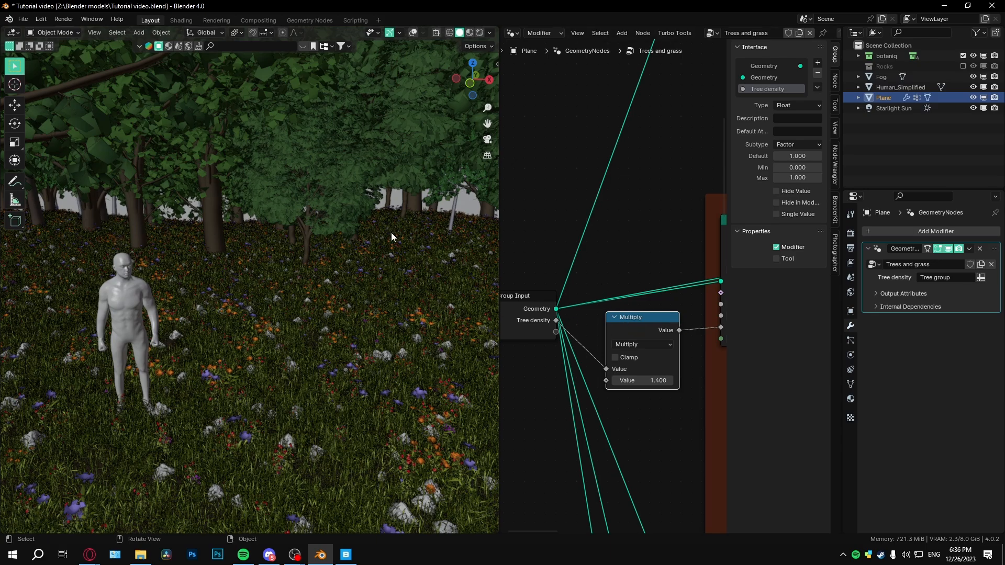
Try previewing the Multiply node's output on the ground plane through a Viewer node
ctrl+shift+click(654, 331)
scroll(282, 325, down, 8)
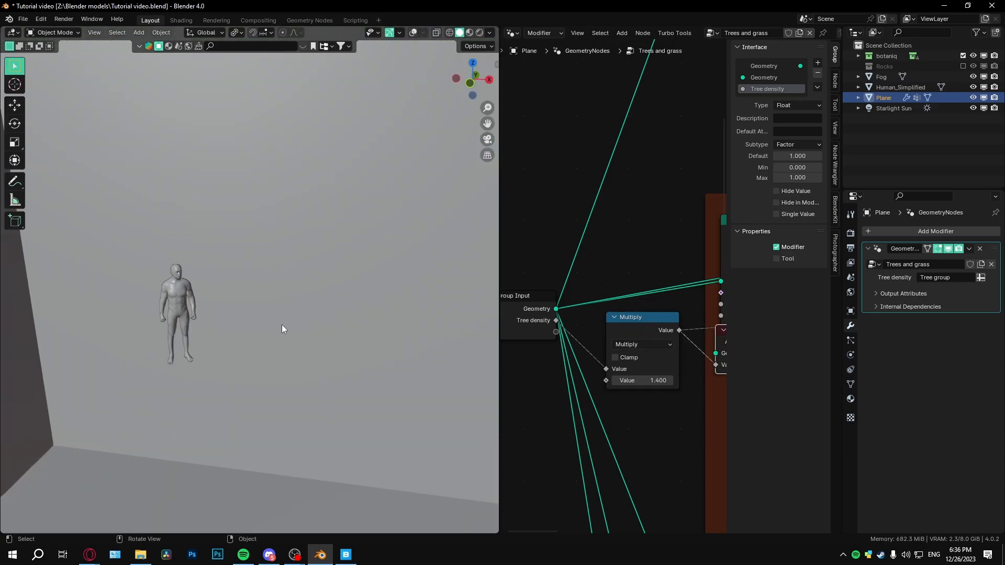
middle_drag(699, 322, 579, 321)
scroll(694, 324, down, 4)
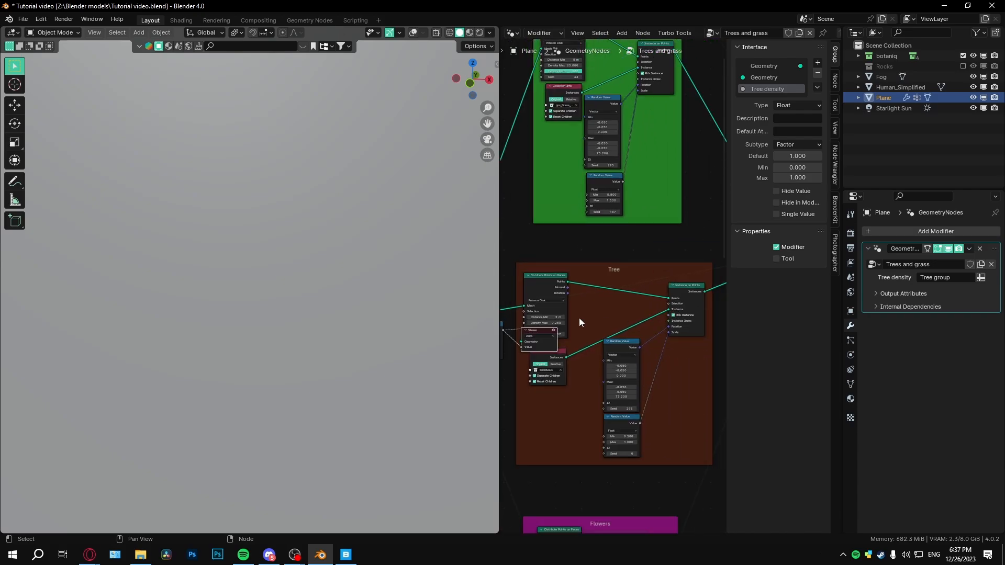
scroll(554, 357, down, 3)
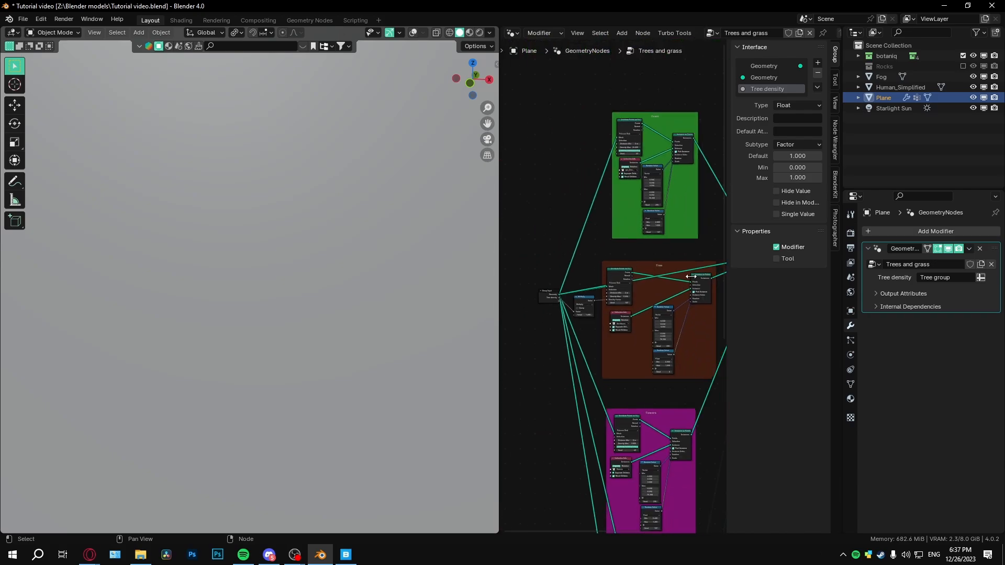
middle_drag(575, 262, 644, 315)
scroll(338, 265, up, 10)
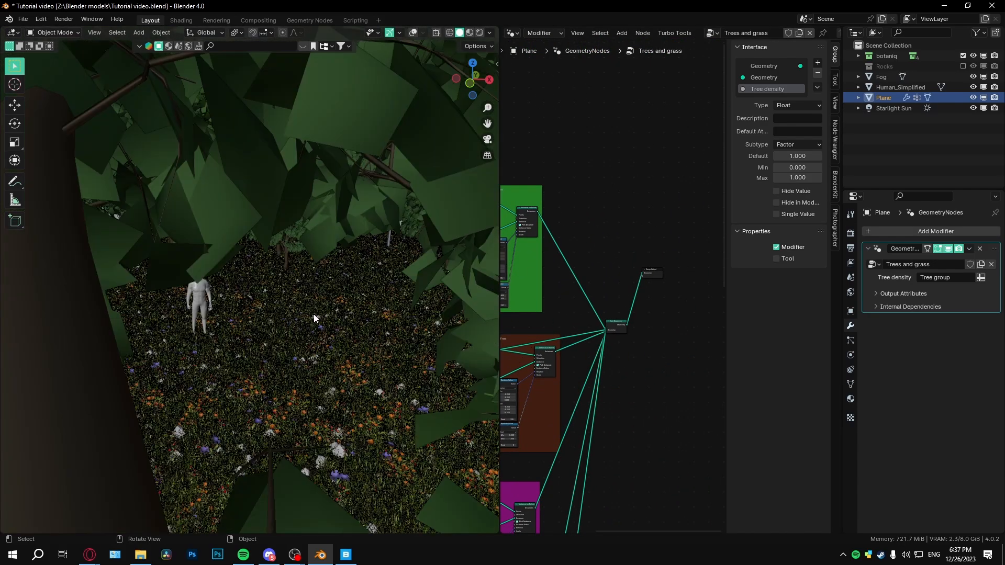
Raise the value of the Multiply node feeding the tree distribution's Density Factor to 2.8
middle_drag(536, 417, 567, 344)
scroll(623, 323, up, 5)
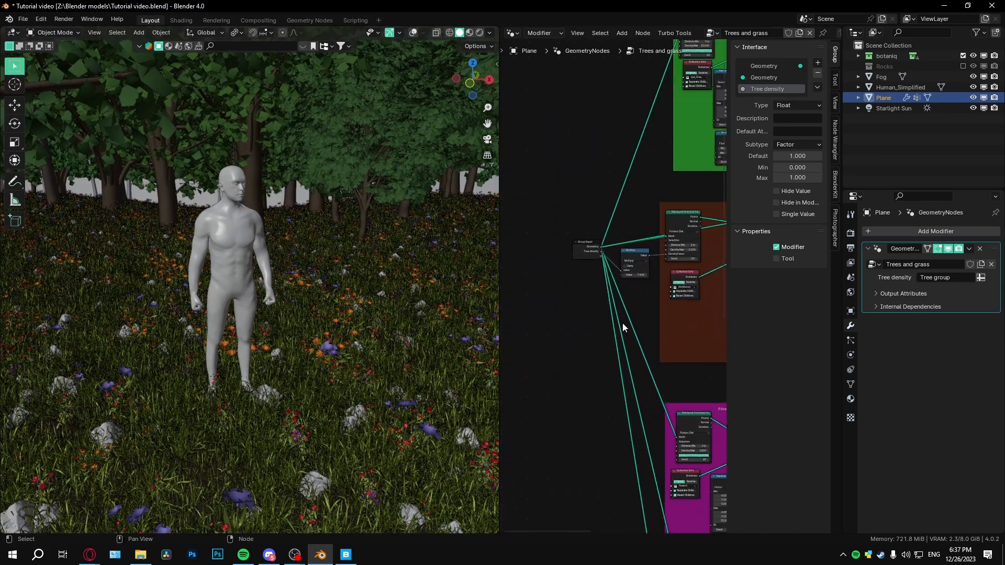
drag(579, 308, 610, 308)
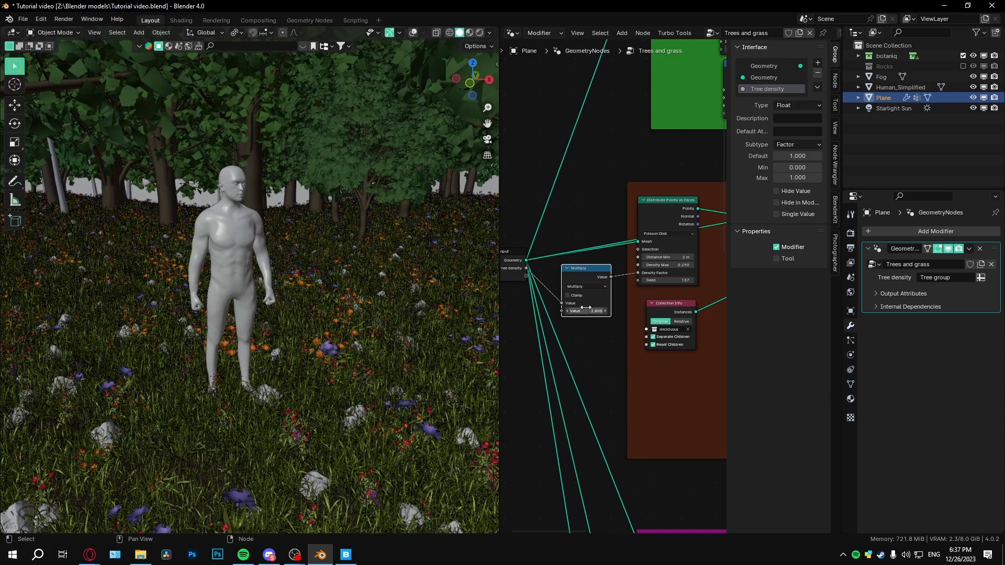
scroll(619, 297, down, 2)
middle_drag(621, 252, 612, 315)
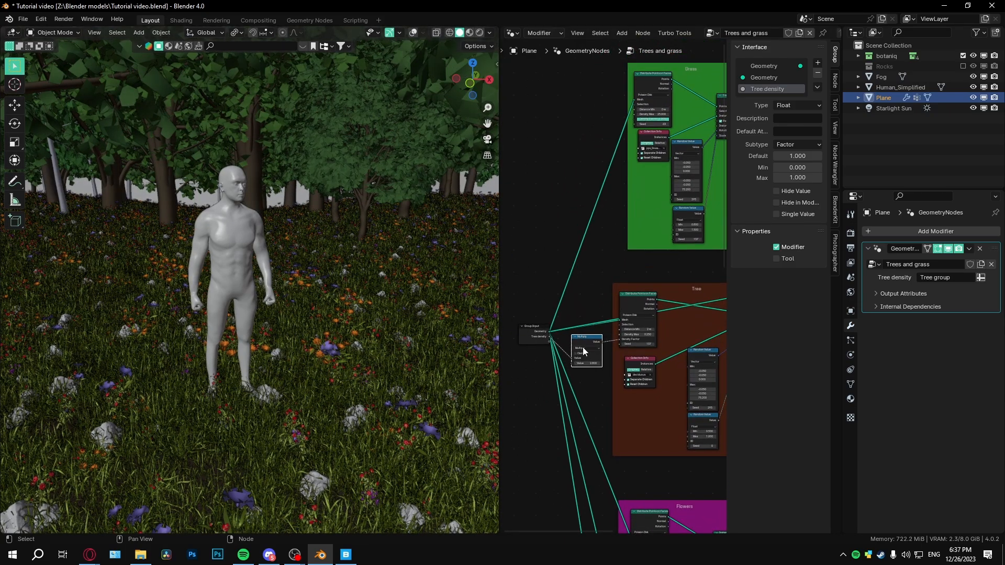
scroll(582, 349, up, 4)
middle_drag(551, 353, 566, 342)
scroll(572, 292, down, 2)
middle_drag(571, 294, 566, 310)
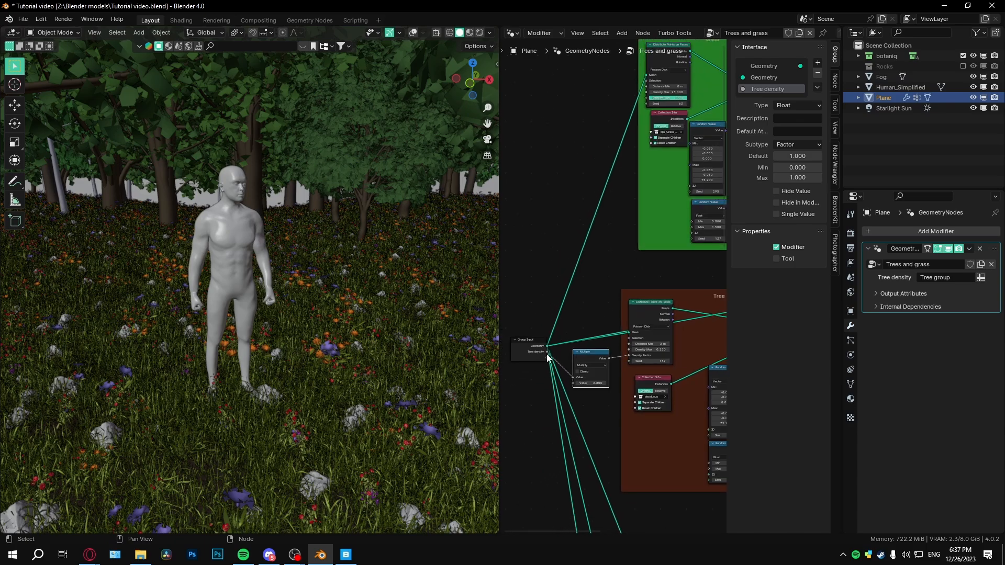
click(545, 355)
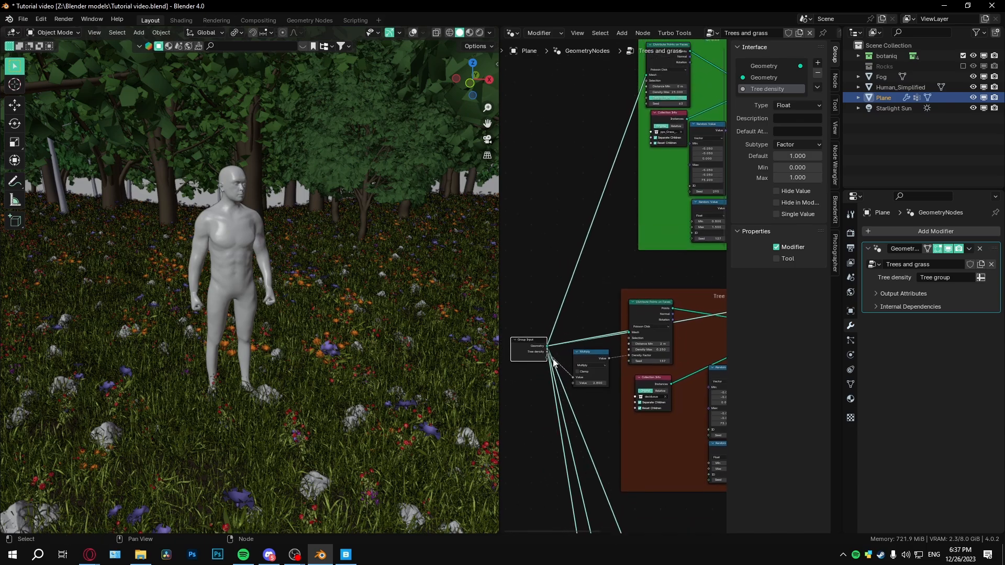
drag(548, 360, 555, 463)
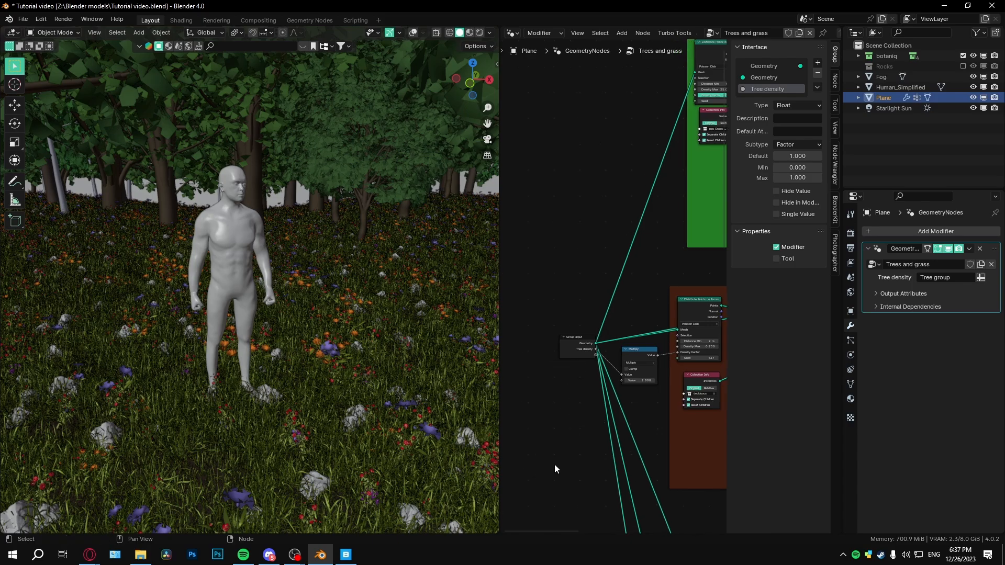
drag(595, 355, 598, 458)
Add a Reroute node below the Group Input node
middle_drag(598, 458, 577, 344)
scroll(576, 343, up, 2)
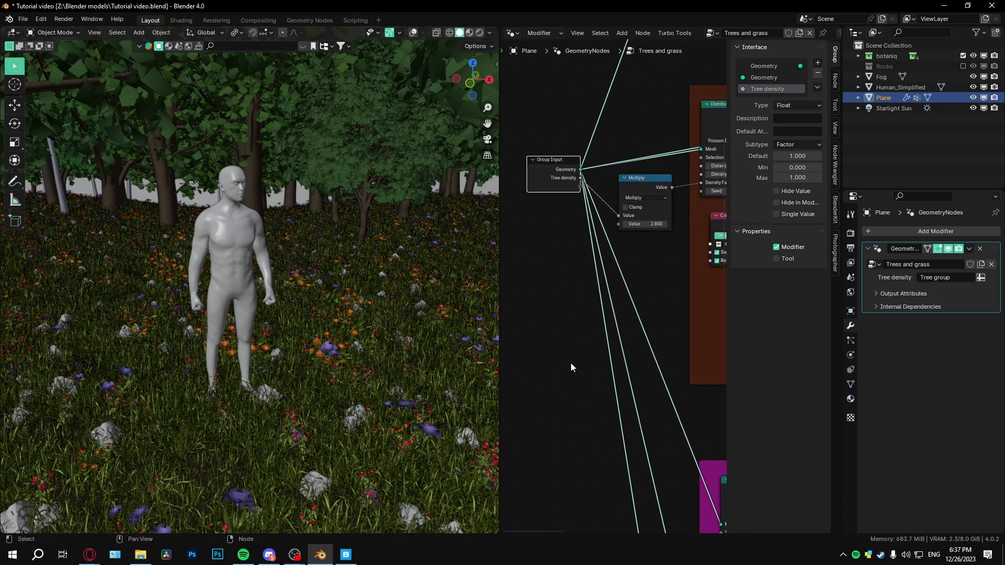
key(shift+a)
click(586, 280)
text(re)
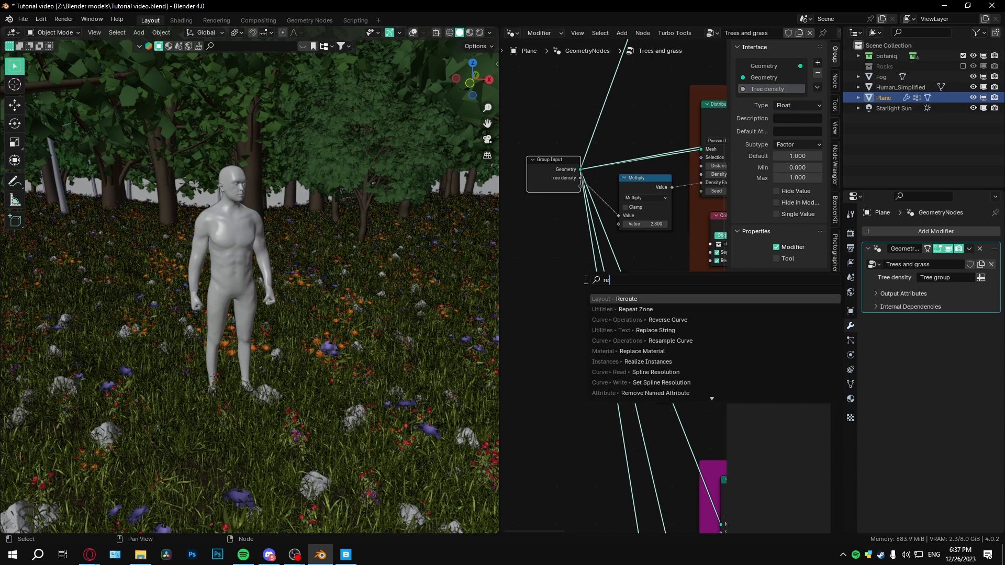
click(668, 302)
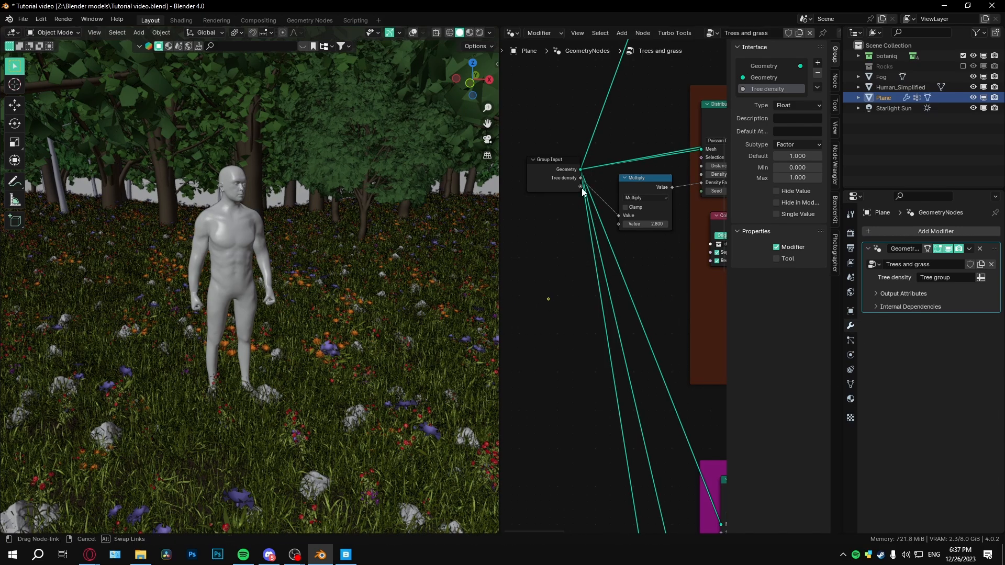
Link a new Group Input socket to the reroute and move the reroute down beside the Flowers frame
drag(548, 299, 548, 299)
key(g)
click(575, 469)
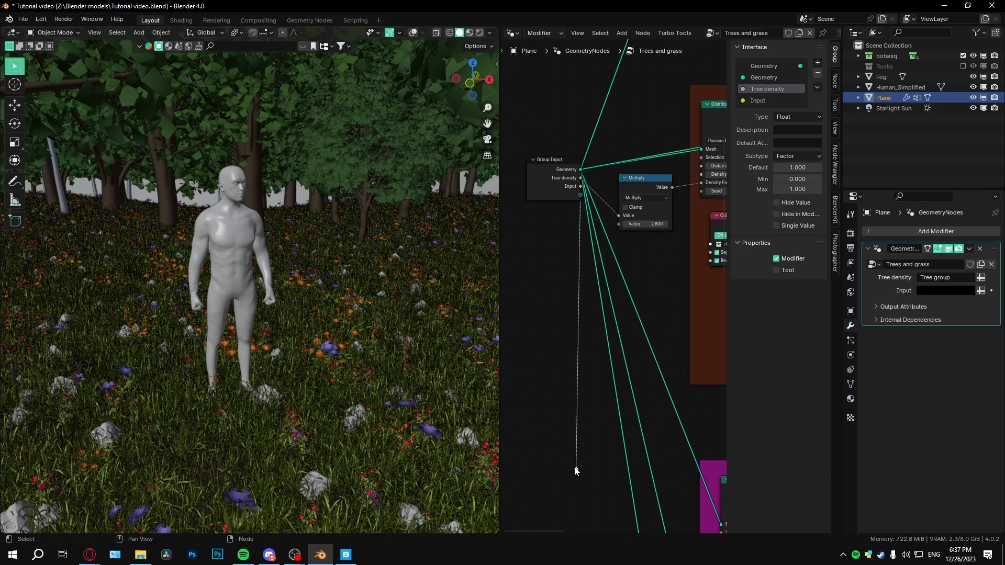
scroll(573, 471, down, 4)
middle_drag(566, 479, 581, 207)
key(g)
click(603, 396)
Connect the reroute to the Density Factor of the Distribute Points on Faces nodes in the Flowers and Red flowers frames
middle_drag(606, 384, 508, 432)
scroll(509, 432, up, 5)
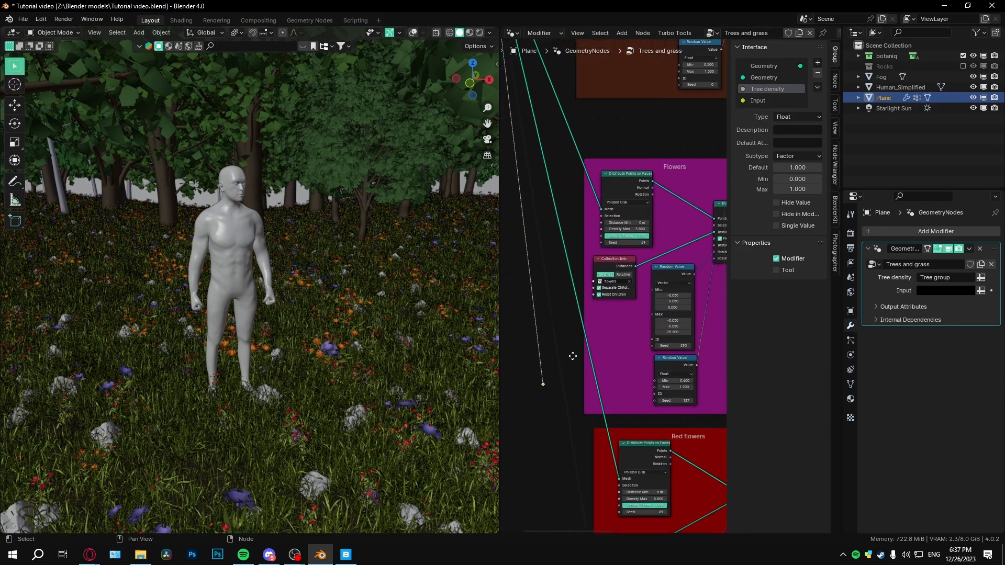
middle_drag(572, 356, 546, 378)
scroll(546, 378, up, 4)
scroll(633, 383, down, 1)
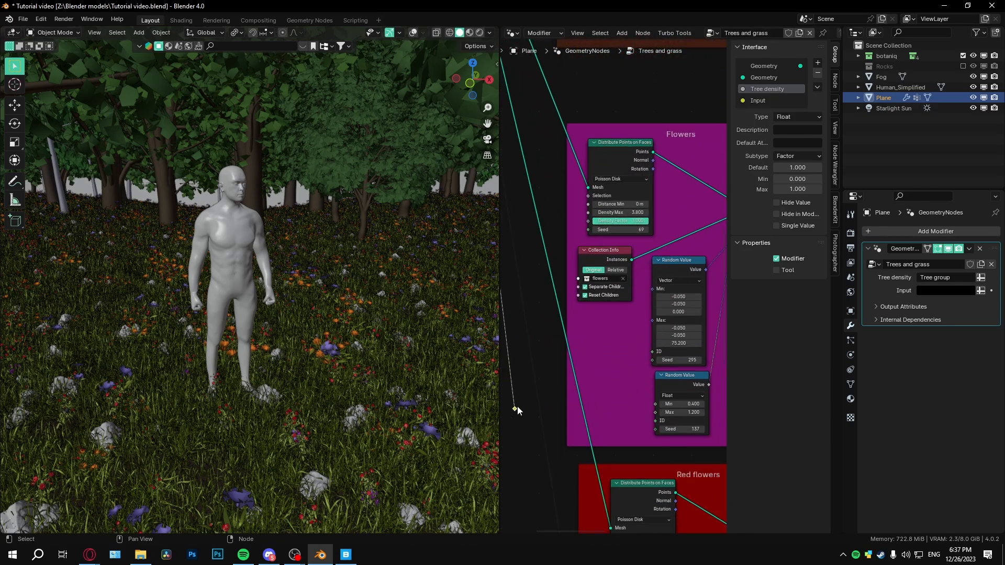
drag(515, 408, 588, 220)
scroll(544, 451, down, 1)
middle_drag(544, 452, 557, 250)
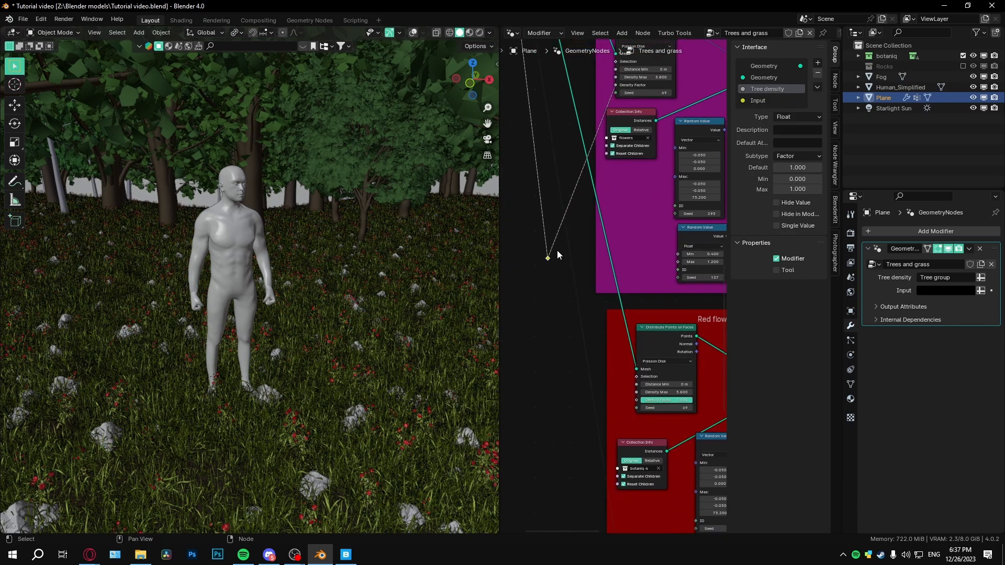
drag(638, 403, 637, 402)
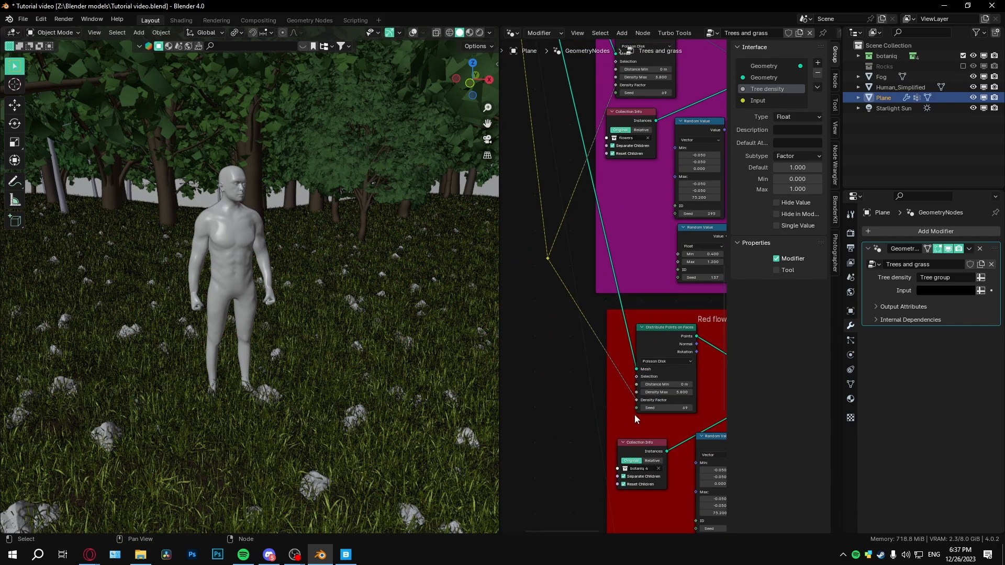
Examine the new group input's color value in the modifier and its available socket types
middle_drag(637, 416, 642, 338)
scroll(491, 358, down, 1)
middle_drag(632, 223, 606, 369)
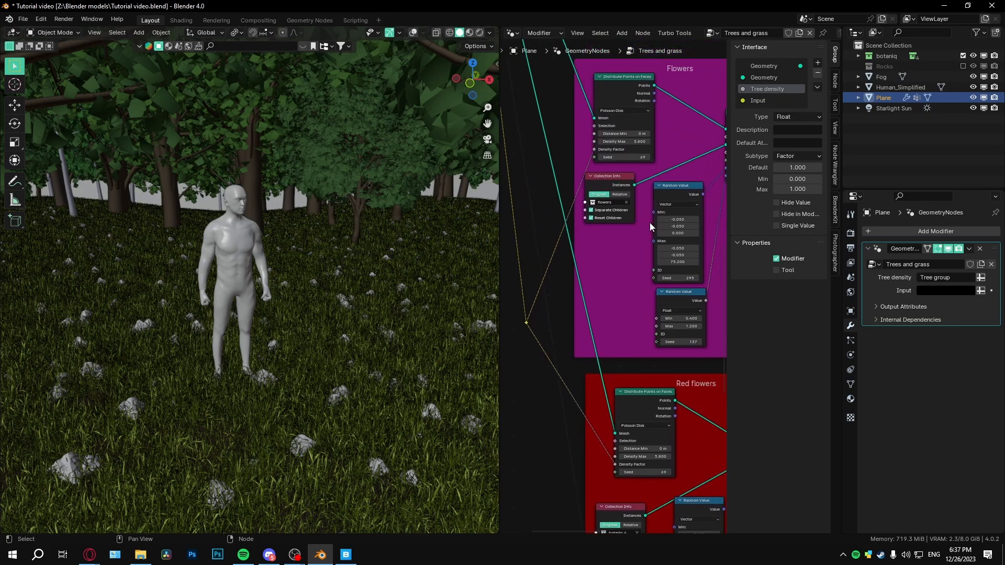
middle_drag(594, 233, 619, 388)
middle_drag(614, 153, 663, 308)
click(923, 289)
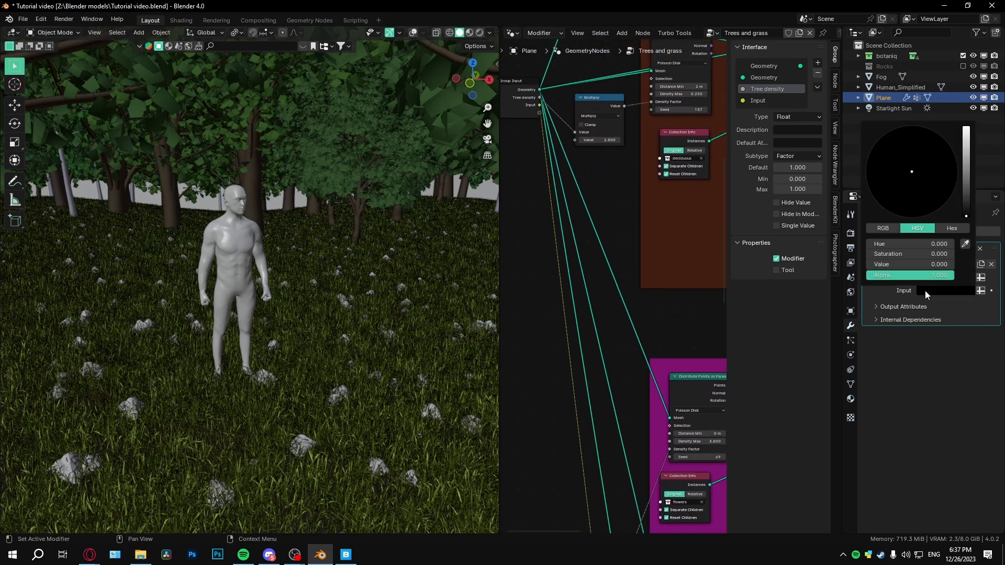
middle_drag(609, 208, 636, 276)
scroll(595, 204, up, 3)
click(595, 204)
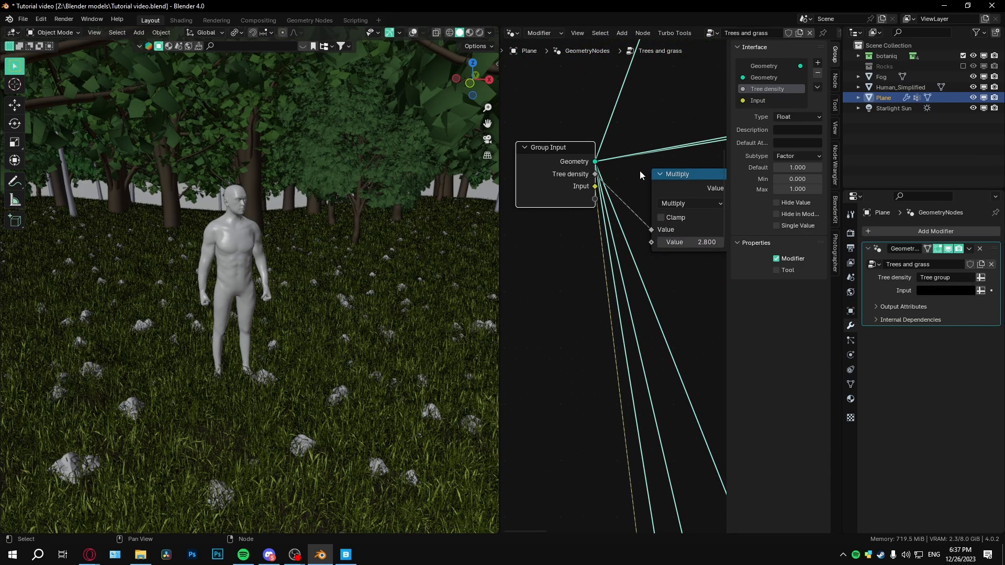
click(757, 100)
click(797, 116)
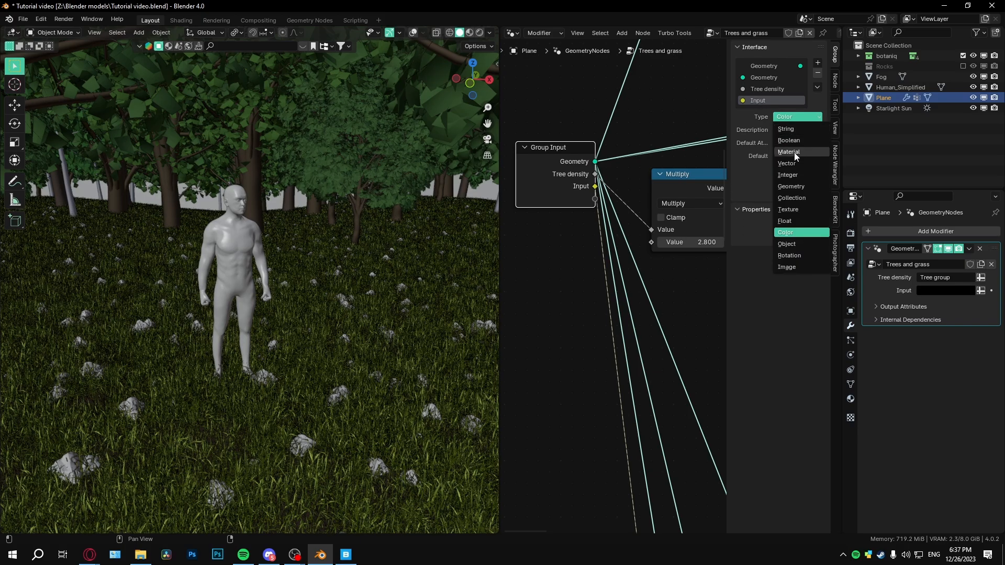
Switch the modifier's Input value to attribute input
click(981, 291)
click(966, 291)
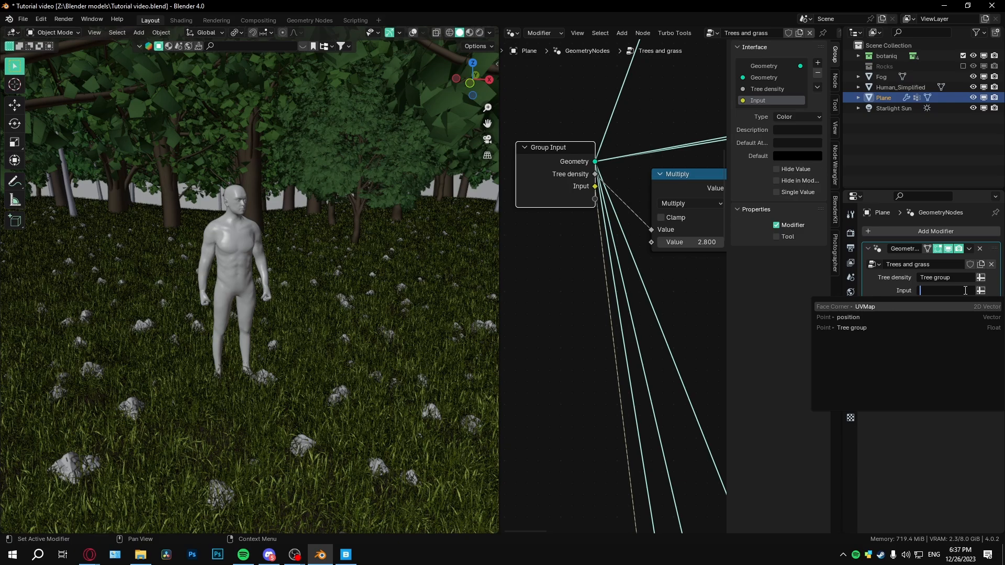
key(Escape)
Add a vertex group to the plane and name it "Flowers group"
click(851, 399)
click(851, 384)
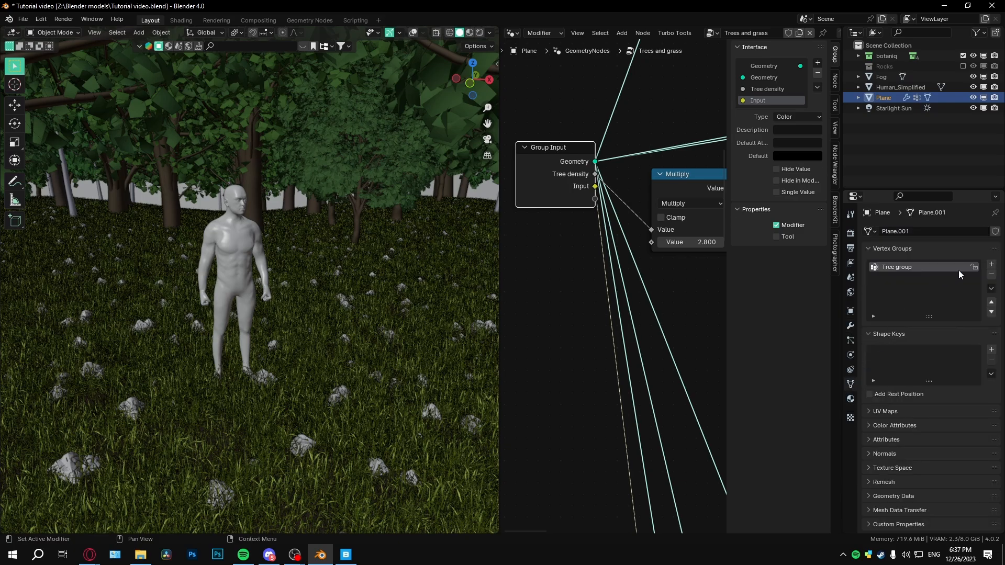
click(992, 264)
double_click(941, 281)
text(Flowers group)
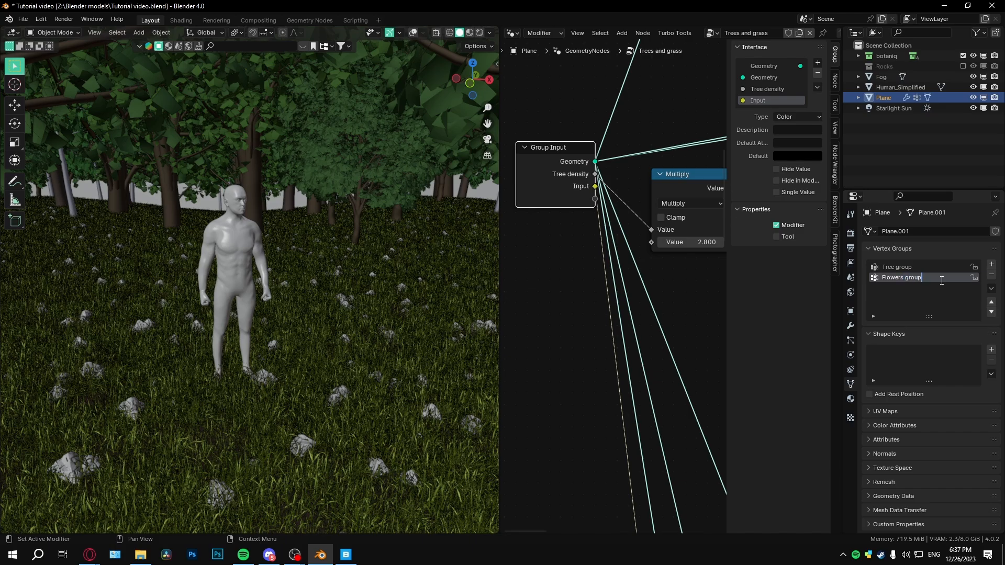
key(Return)
Assign the Flowers group to the Input of the plane's geometry nodes modifier
click(851, 328)
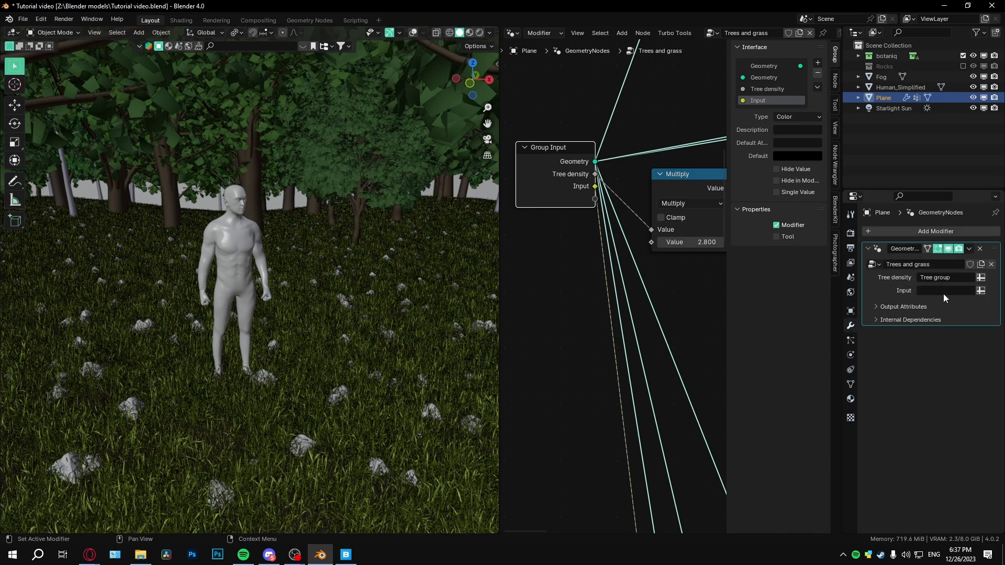
click(936, 293)
click(890, 338)
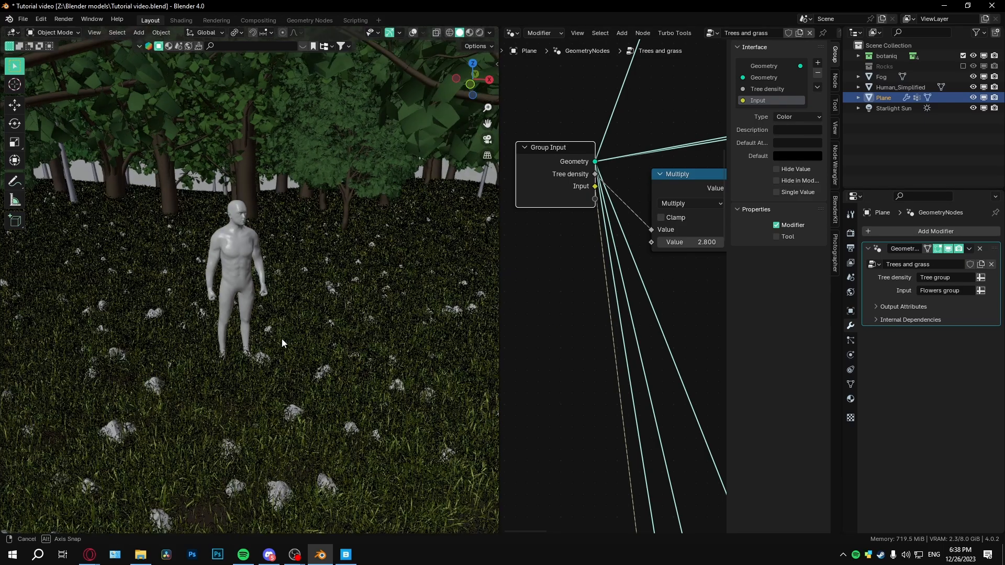
Show the viewport overlays and cut the link from the Grass frame's instances to the Join Geometry node
click(412, 33)
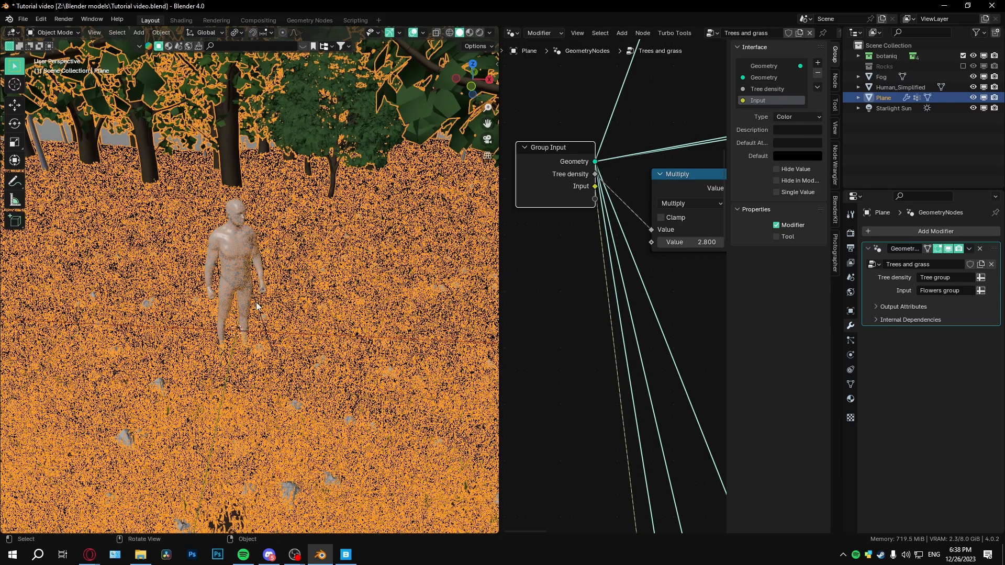
scroll(711, 257, down, 6)
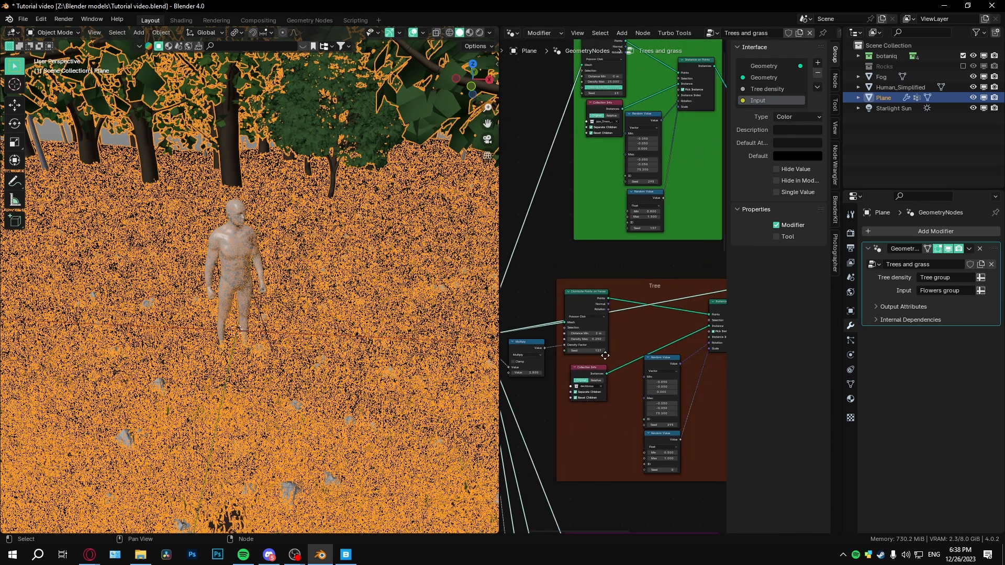
scroll(645, 268, up, 5)
scroll(641, 266, down, 3)
scroll(684, 269, up, 4)
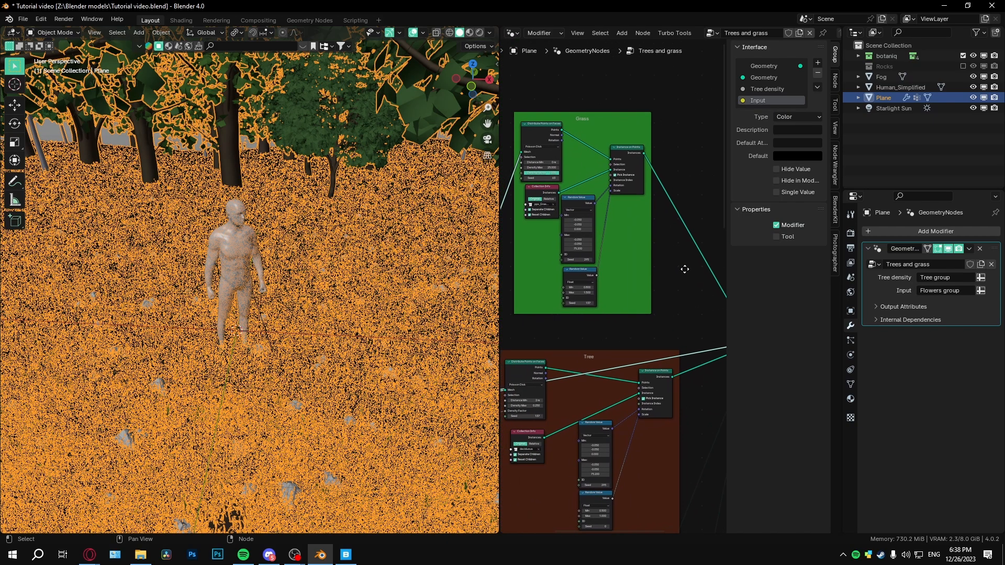
ctrl+right_drag(684, 239, 684, 239)
middle_drag(682, 321, 625, 244)
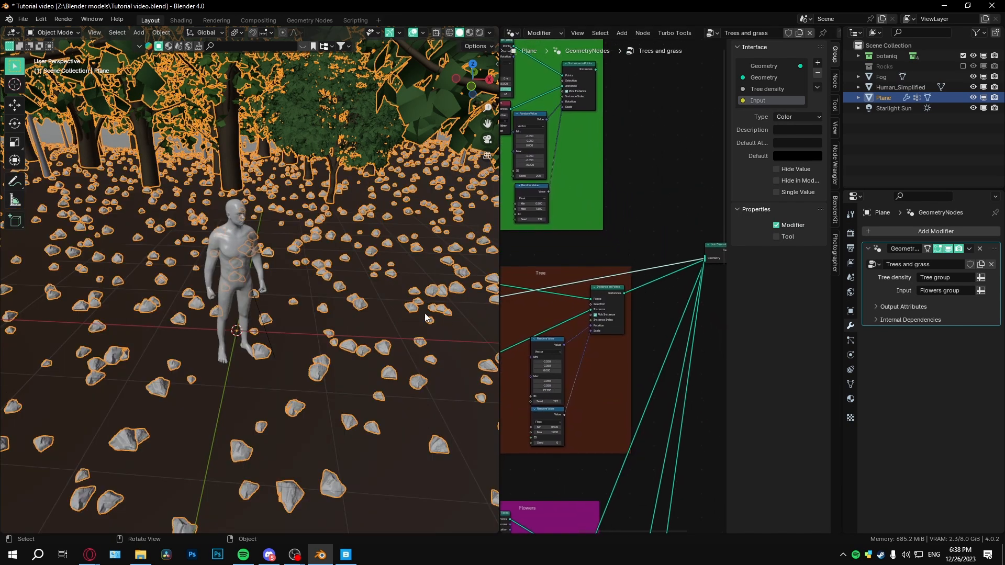
Cut the link from the Rocks frame's instances to the Join Geometry node
middle_drag(425, 313, 409, 357)
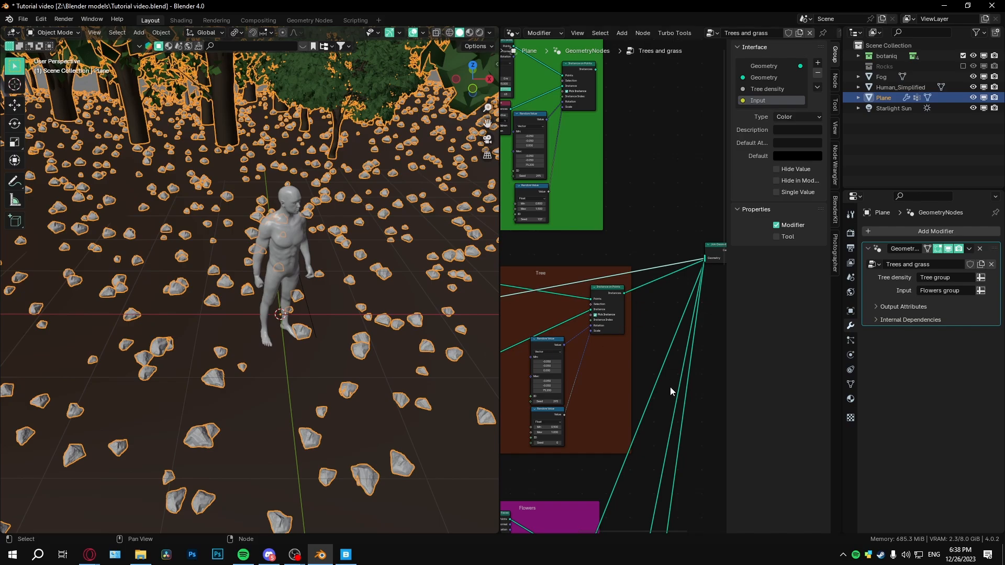
middle_drag(671, 388, 654, 104)
middle_drag(572, 402, 583, 161)
scroll(619, 319, down, 4)
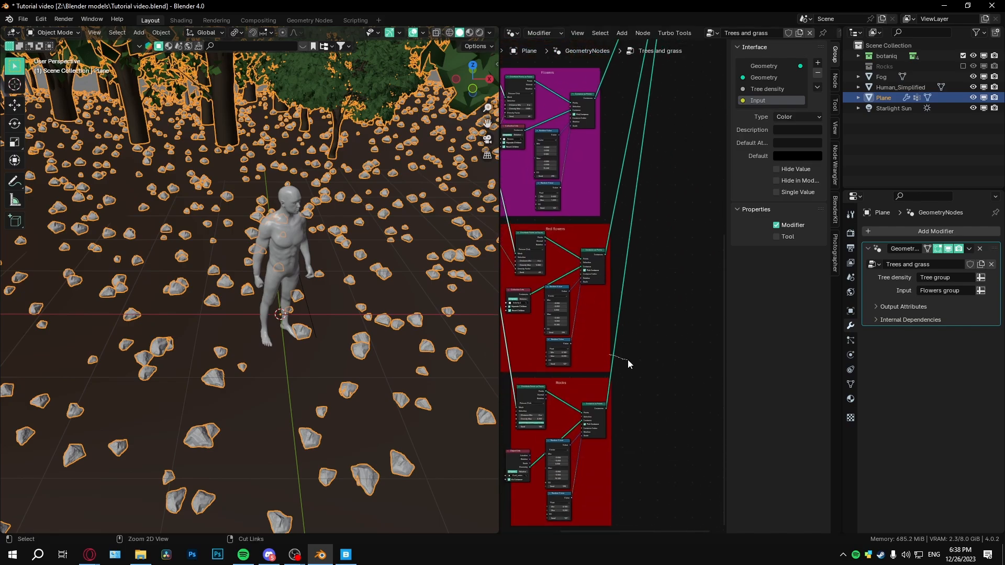
ctrl+right_drag(628, 360, 629, 360)
Paint the Flowers group at weight 1.000 on the ground around the human figure in Weight Paint mode
key(ctrl+Tab)
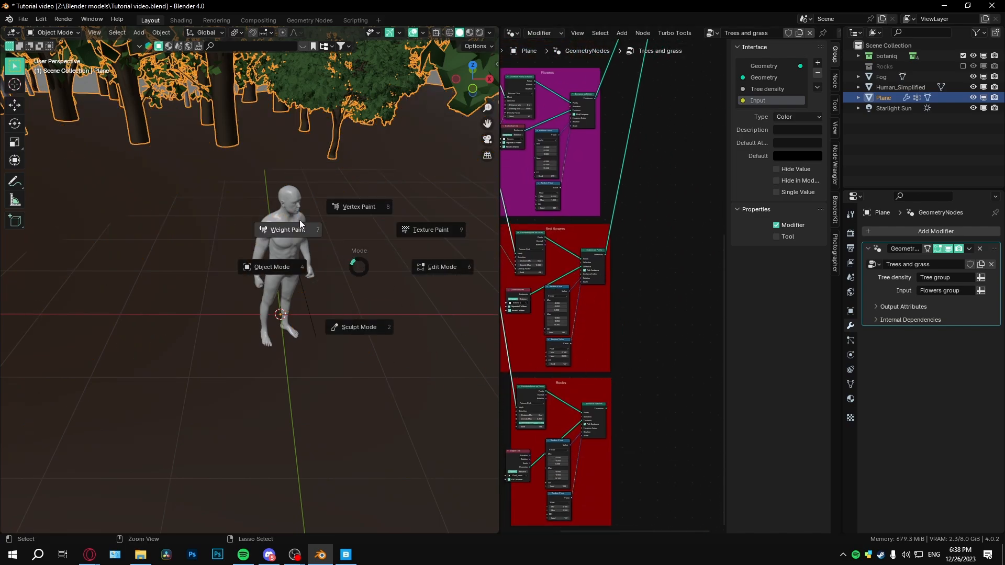
click(299, 220)
mouse_move(283, 293)
mouse_down()
mouse_move(279, 339)
mouse_move(180, 347)
mouse_move(292, 434)
mouse_move(229, 388)
mouse_up()
mouse_move(346, 294)
mouse_down()
mouse_move(246, 293)
mouse_move(120, 423)
mouse_up()
scroll(296, 326, down, 4)
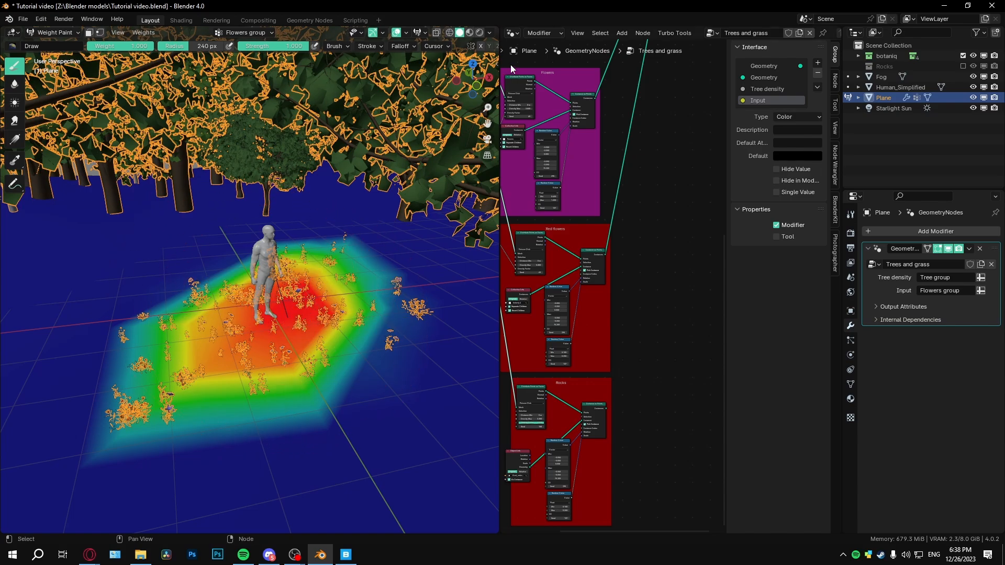
Switch the viewport to rendered shading and hide the overlays
scroll(416, 212, up, 3)
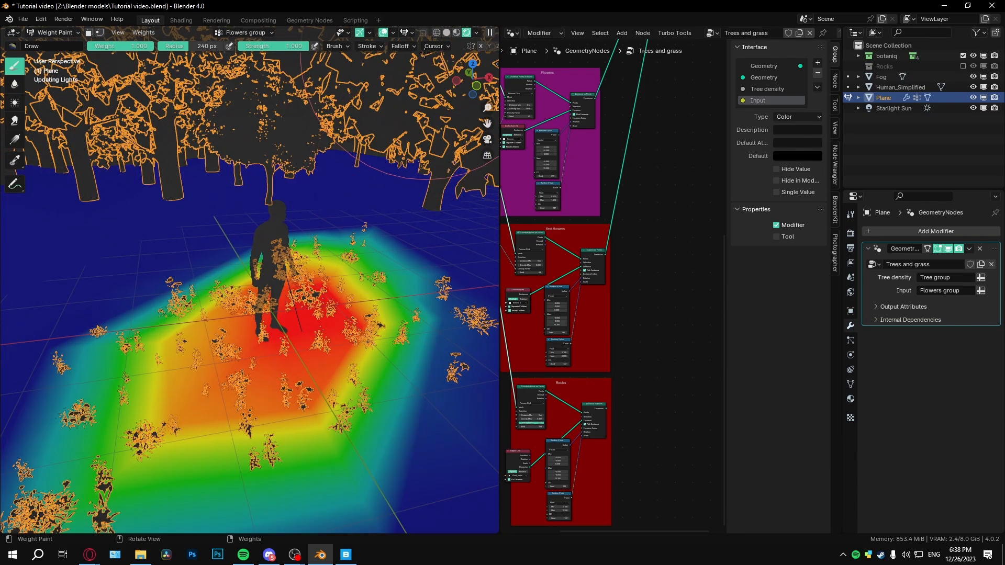
click(480, 32)
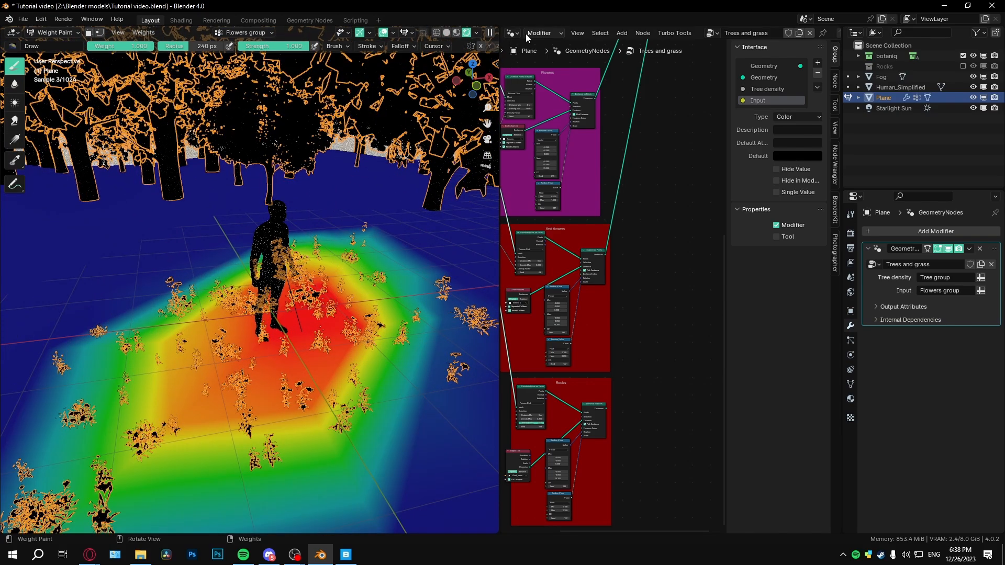
click(386, 34)
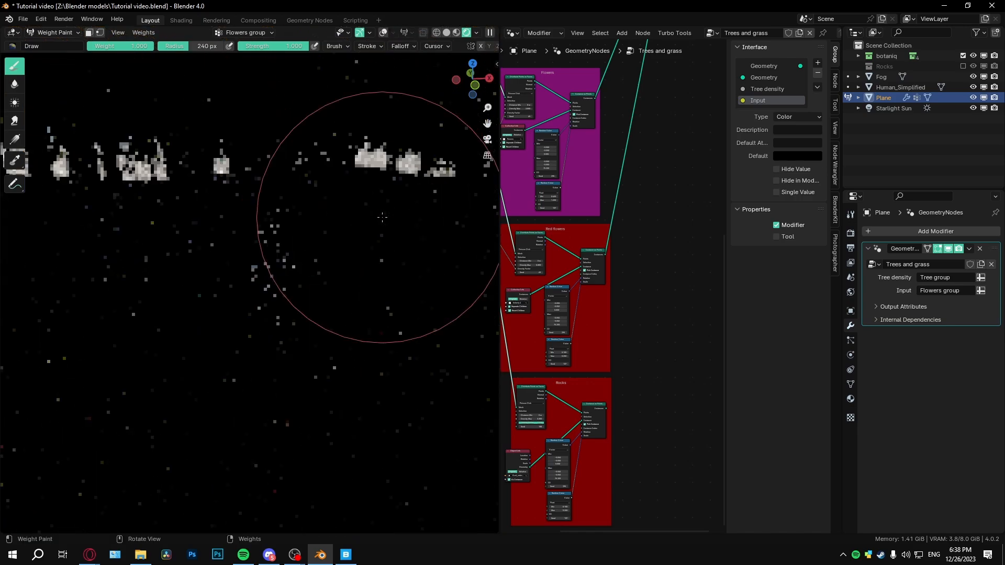
Set the value of the Multiply node feeding the Tree frame's Density Factor to 1.000
scroll(653, 354, down, 3)
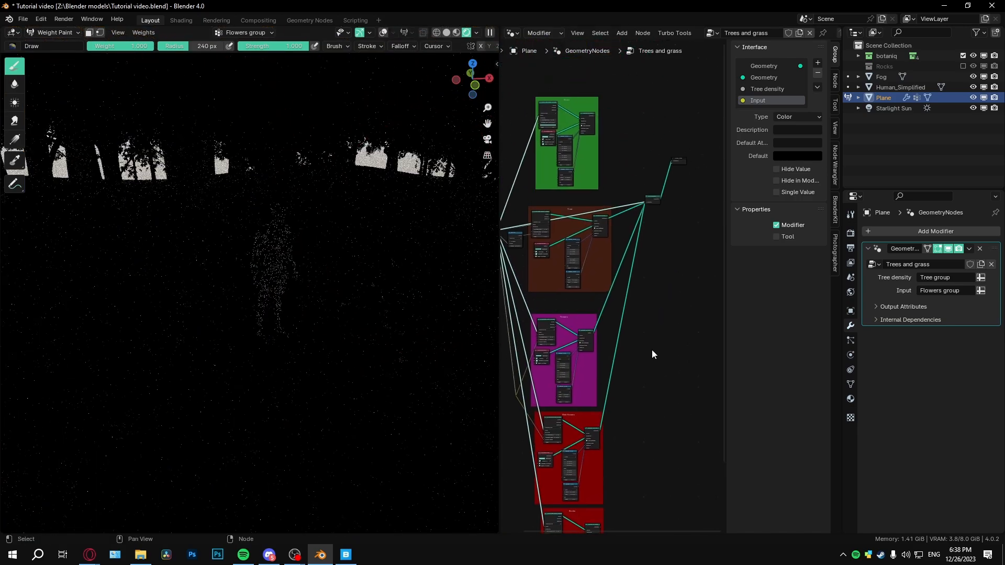
scroll(377, 359, up, 3)
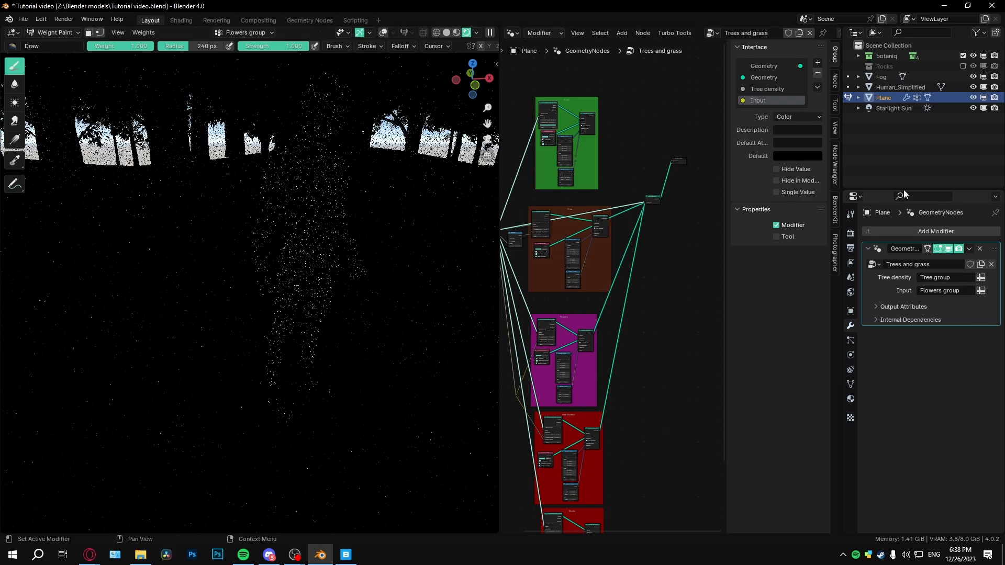
scroll(636, 303, up, 8)
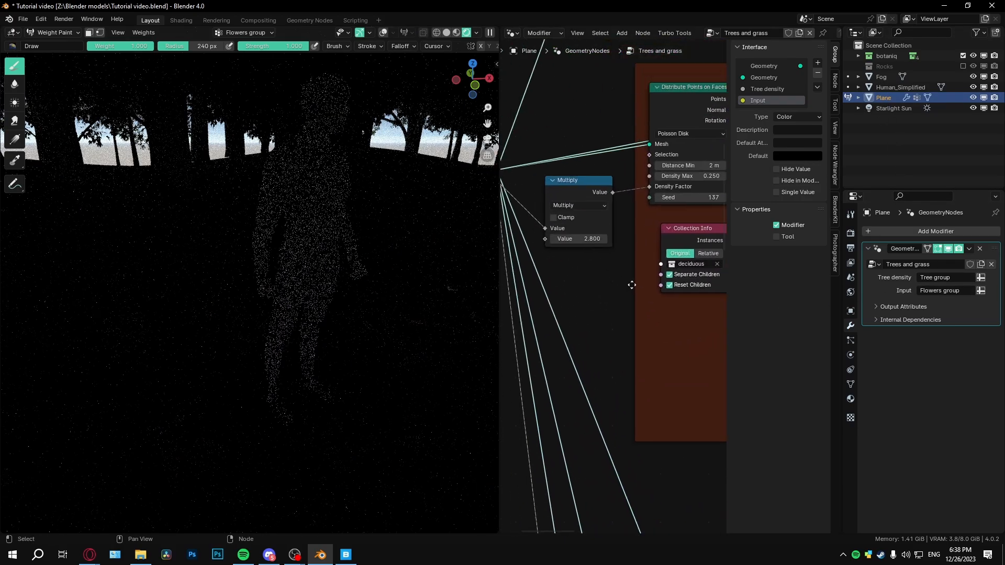
key(ctrl+z)
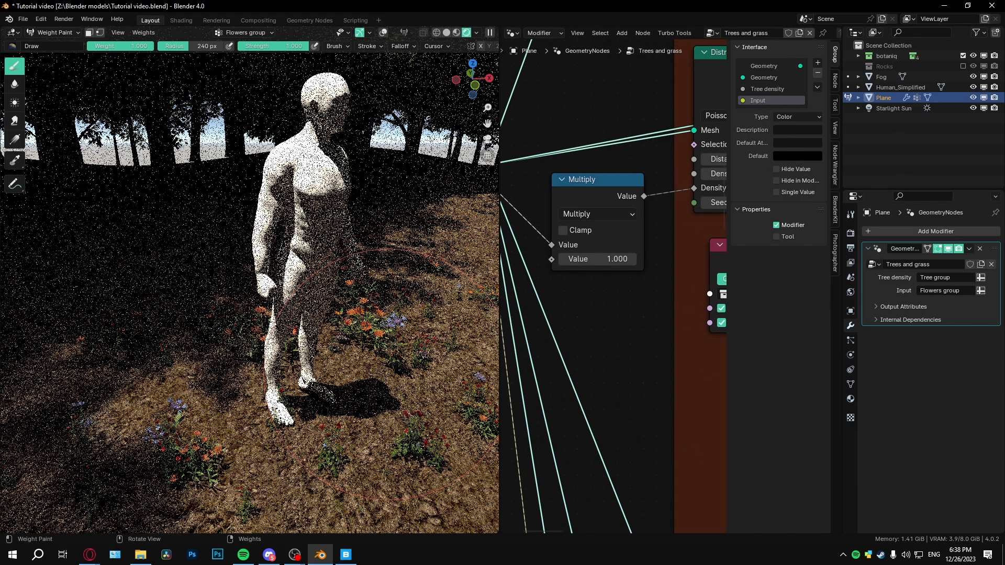
Turn the overlays back on and subdivide the ground plane's mesh in Edit Mode with 1 cut
scroll(390, 375, down, 4)
middle_drag(390, 375, 335, 377)
scroll(329, 359, down, 1)
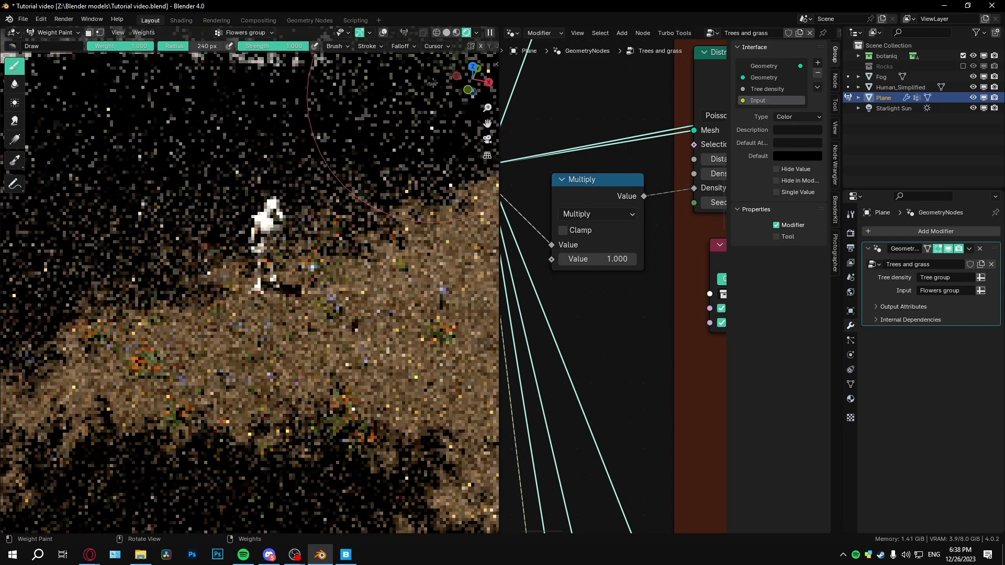
key(Tab)
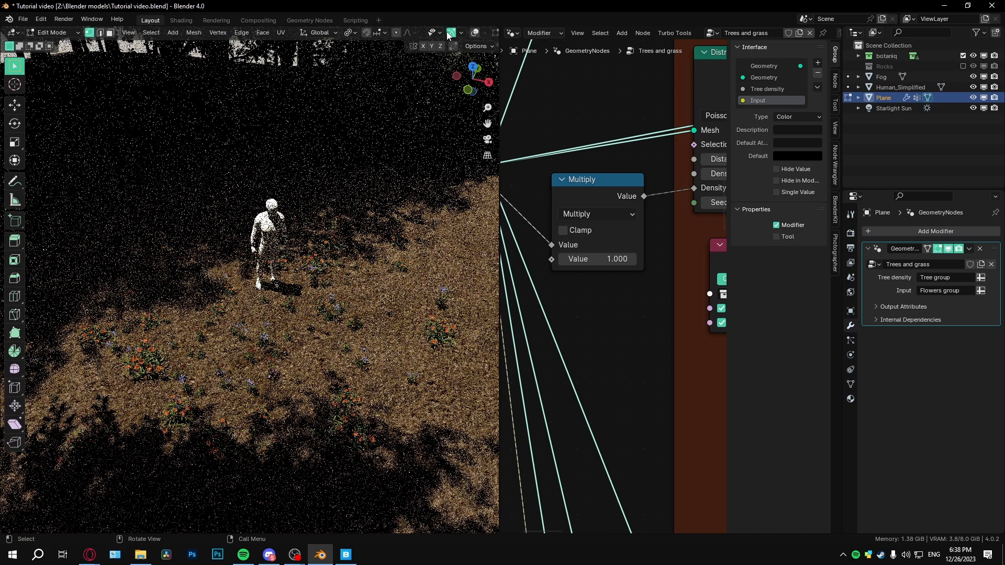
click(475, 32)
right_click(411, 296)
click(408, 298)
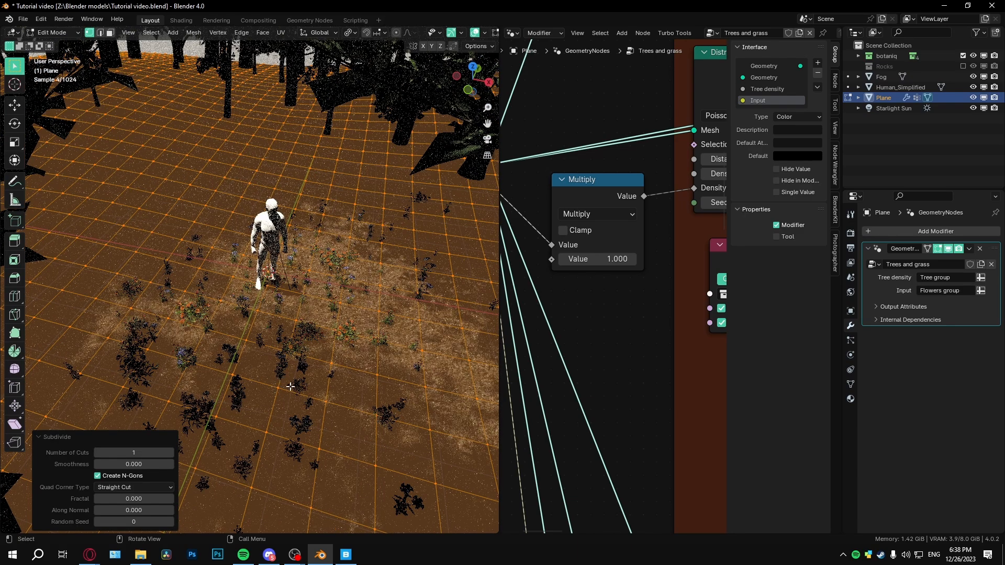
Return the ground plane to Weight Paint mode and switch the viewport to solid shading
key(ctrl+Tab)
click(174, 376)
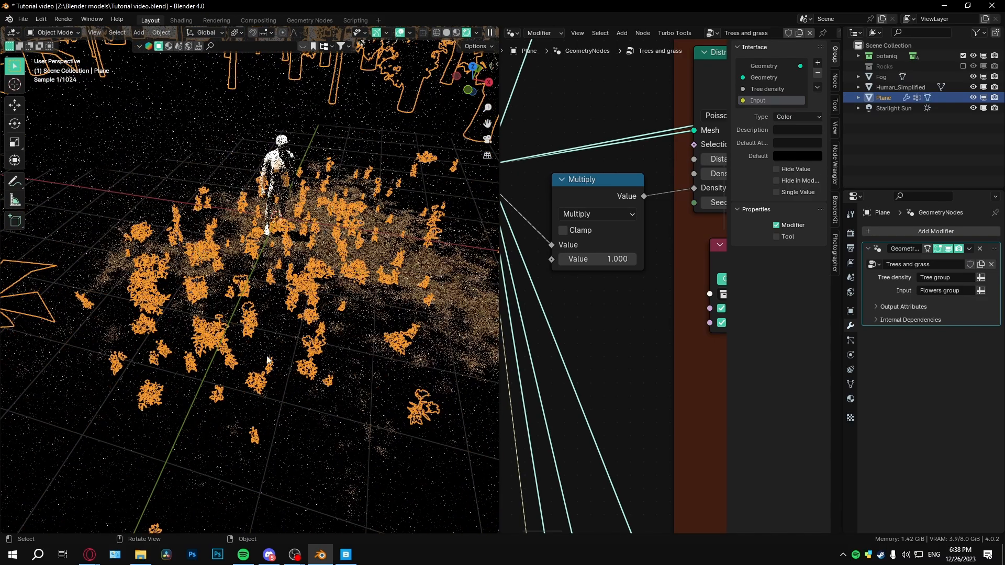
key(ctrl+Tab)
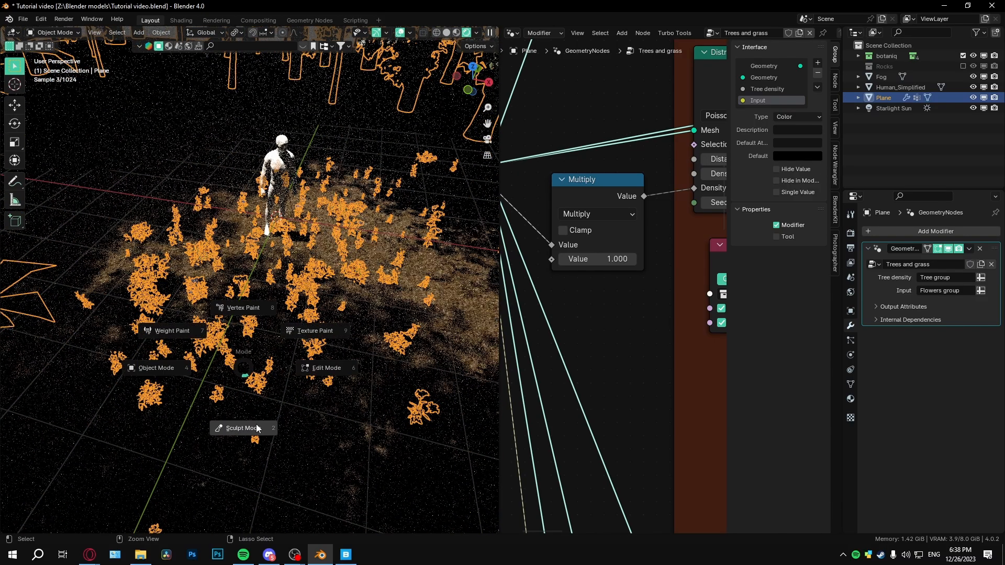
click(174, 332)
middle_drag(174, 333, 511, 136)
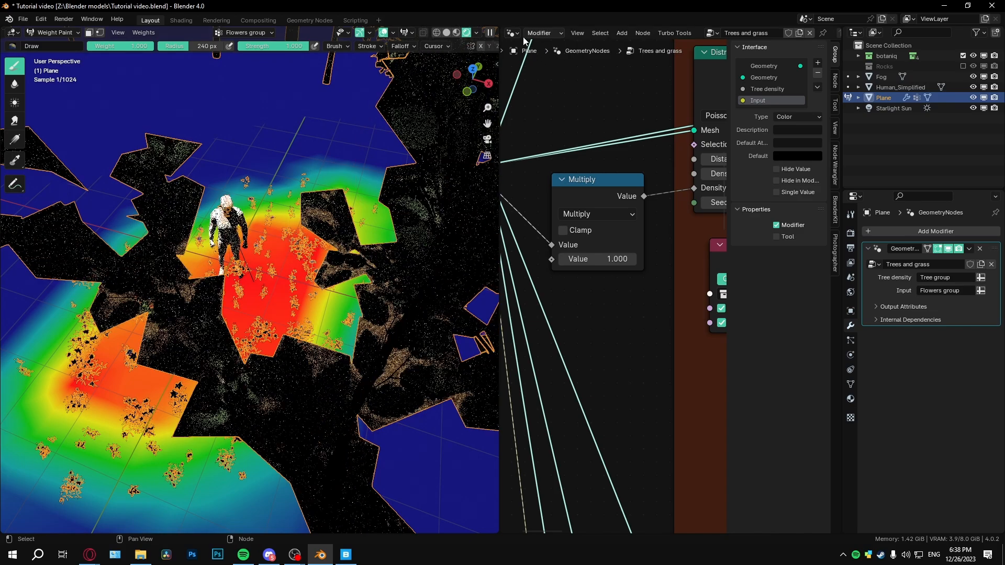
click(447, 33)
Change the node editor into a second 3D viewport with rendered shading and hide its sidebar
click(520, 34)
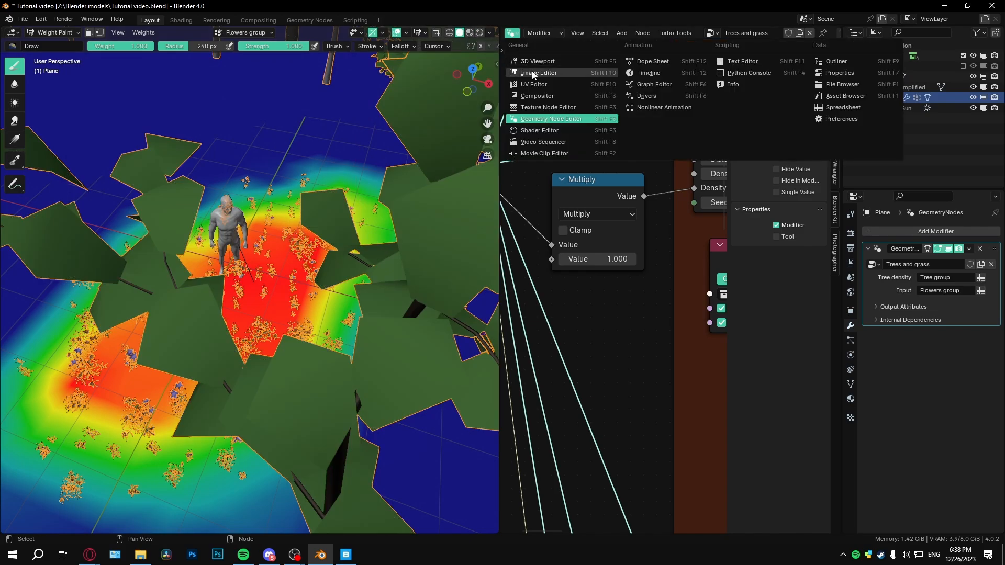
click(535, 57)
scroll(664, 325, down, 3)
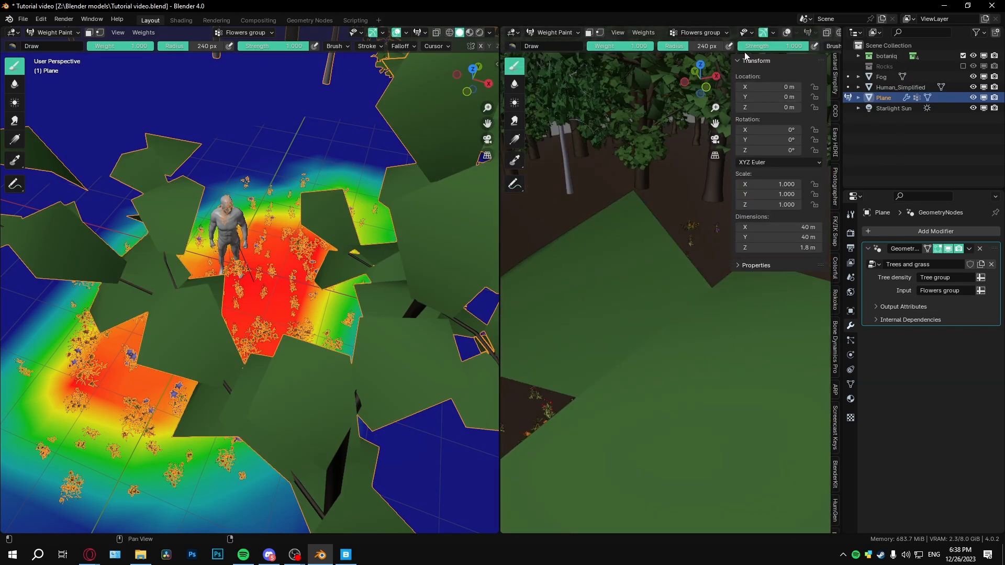
scroll(790, 33, right, 2)
click(822, 33)
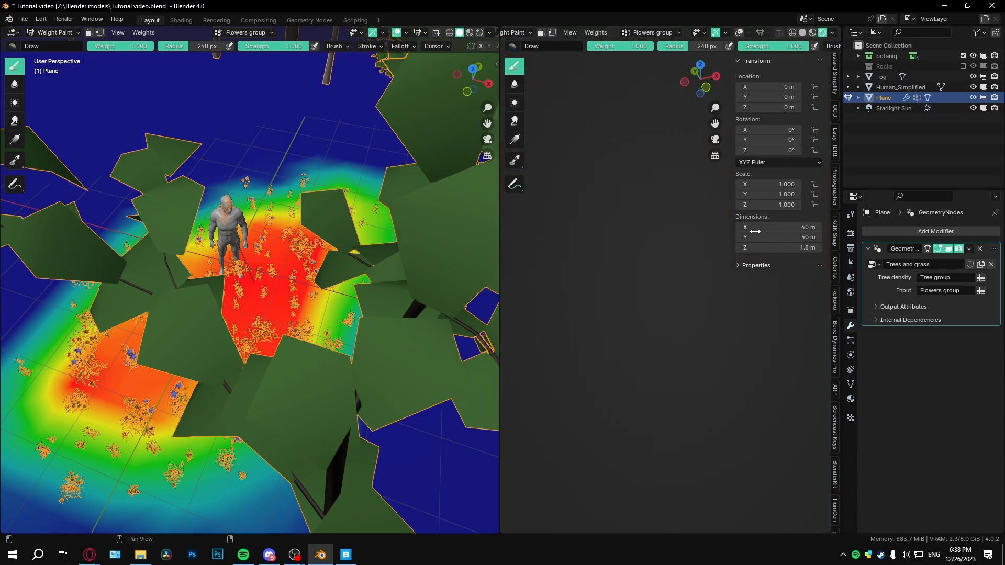
key(n)
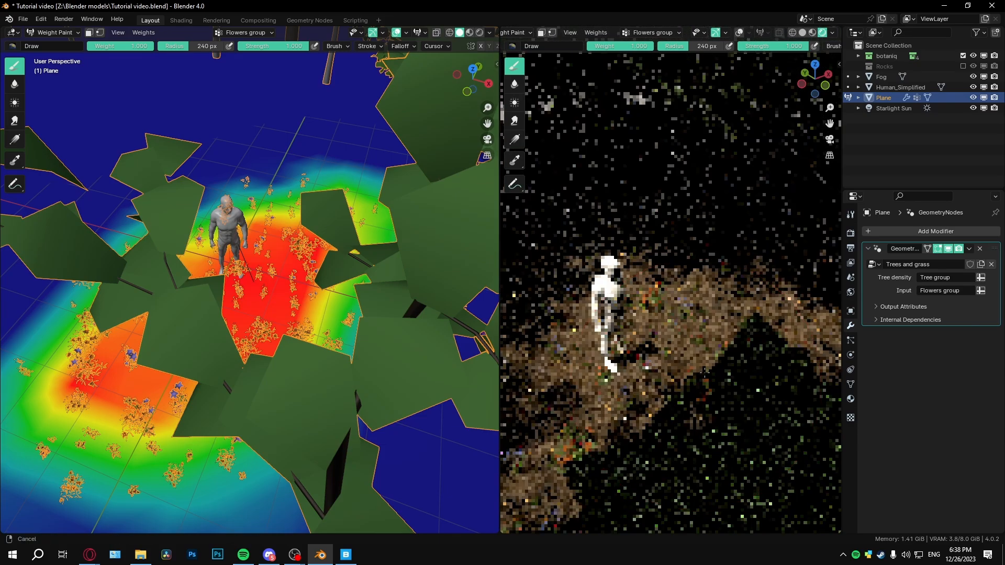
Paint away the Flowers group along the edge of the painted patch with the brush weight at 0.000
scroll(334, 303, up, 4)
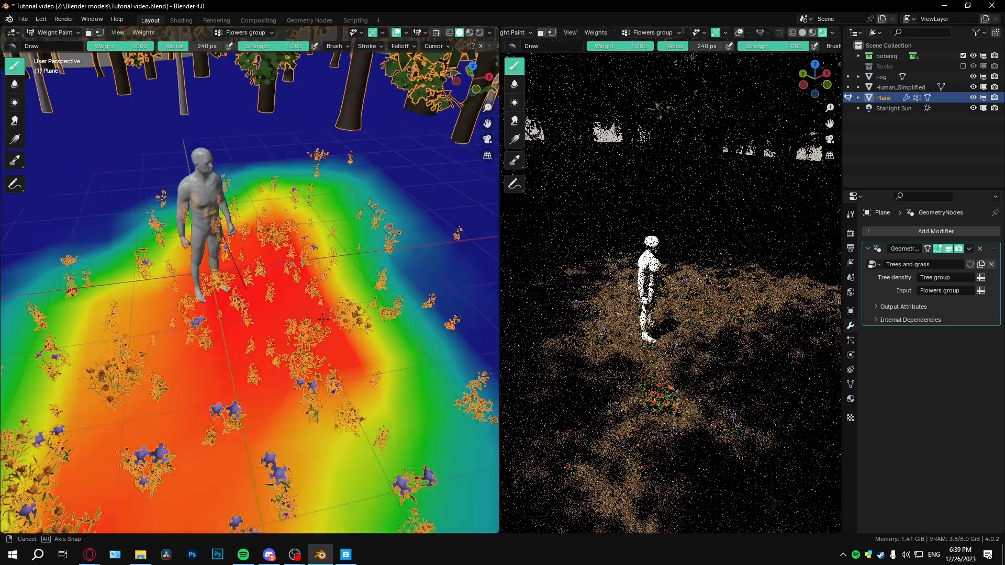
scroll(334, 303, up, 5)
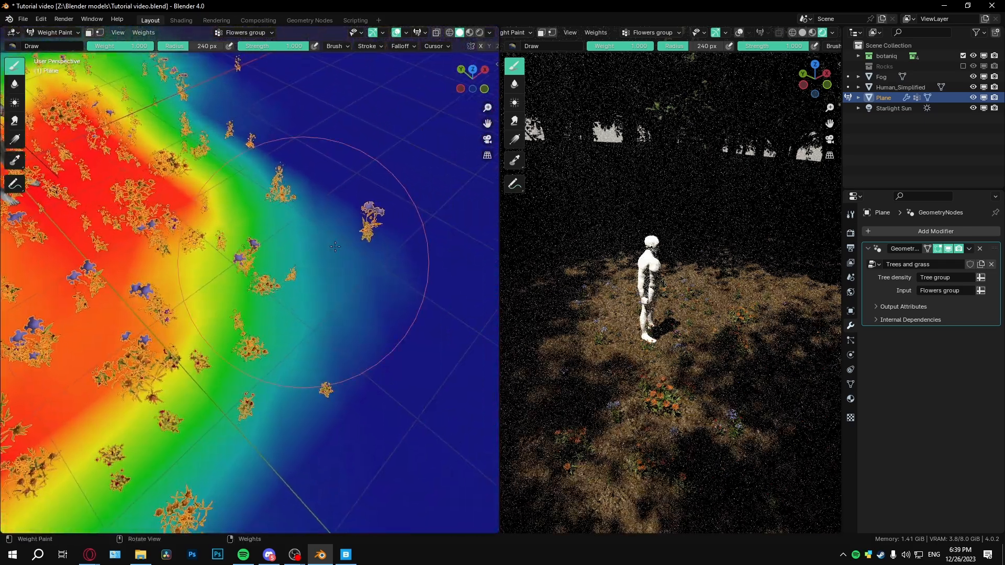
drag(399, 174, 352, 437)
drag(340, 372, 319, 414)
shift+middle_drag(319, 414, 377, 288)
drag(377, 288, 192, 451)
mouse_move(382, 314)
mouse_down()
mouse_move(359, 173)
mouse_move(325, 126)
mouse_up()
middle_drag(678, 392, 710, 341)
shift+middle_drag(204, 280, 321, 382)
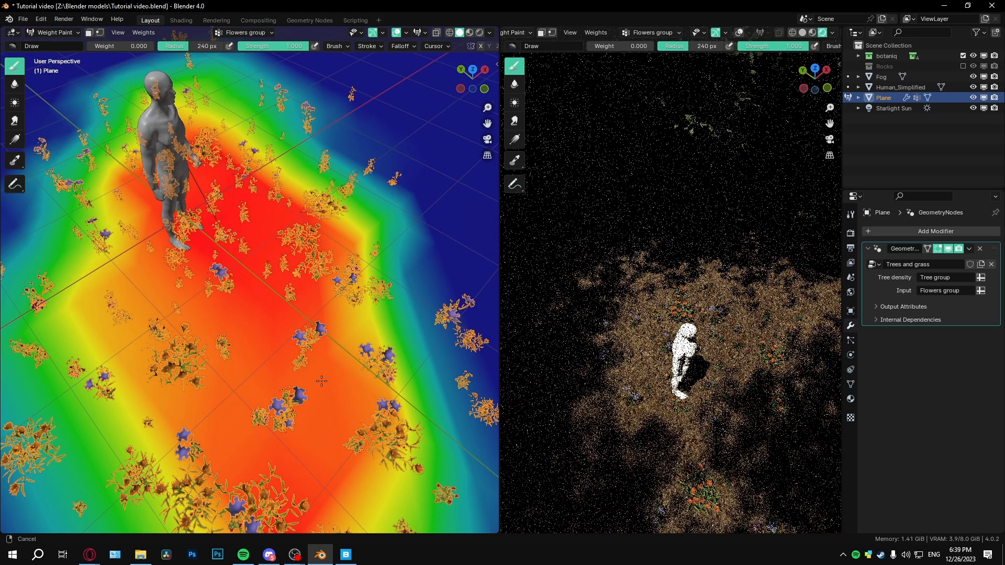
scroll(321, 381, down, 4)
middle_drag(294, 293, 262, 314)
scroll(246, 277, up, 2)
shift+middle_drag(240, 270, 262, 335)
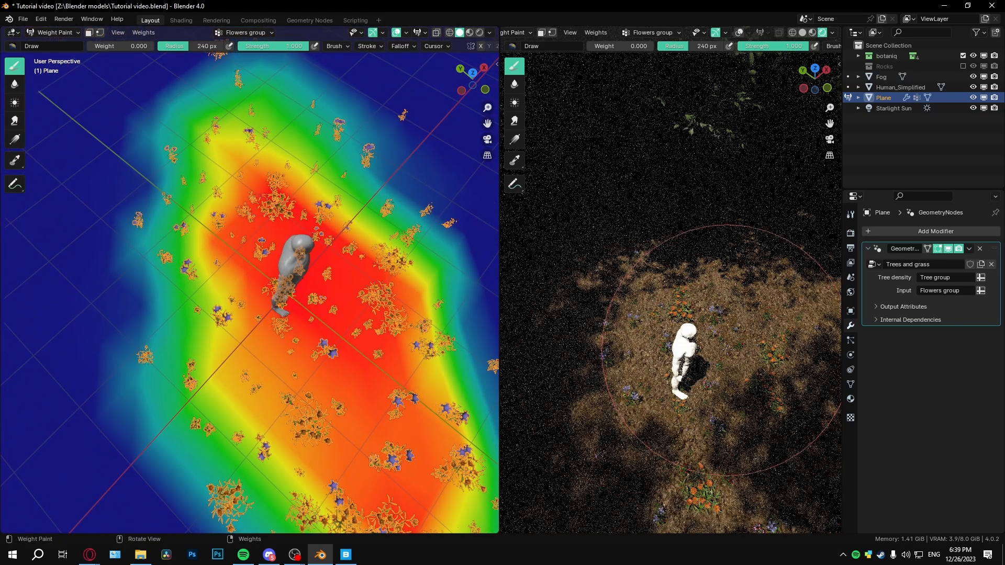
middle_drag(727, 349, 699, 278)
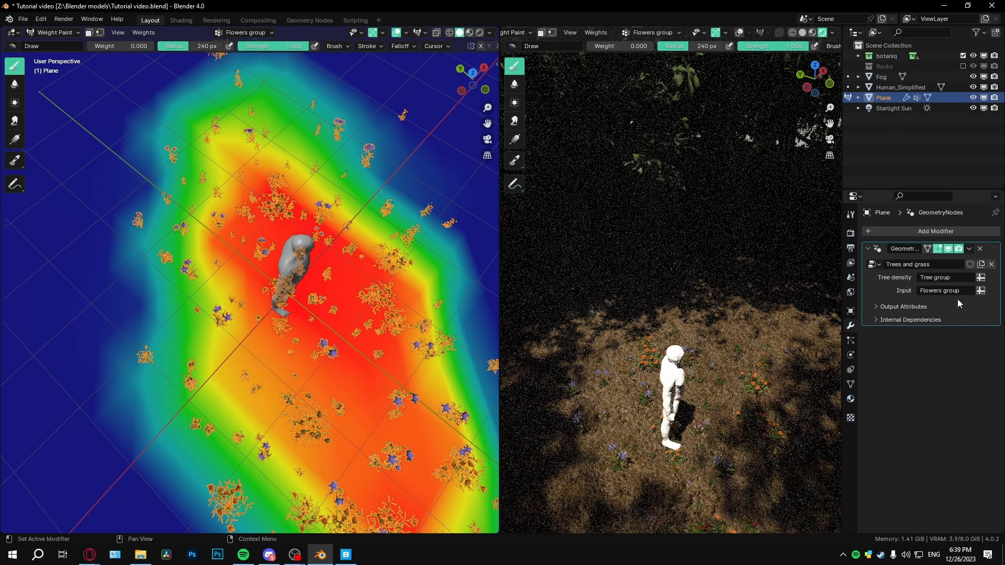
Set the brush weight to 1.000 and paint more of the Flowers group behind and around the human figure
click(948, 250)
click(949, 250)
drag(103, 47, 168, 48)
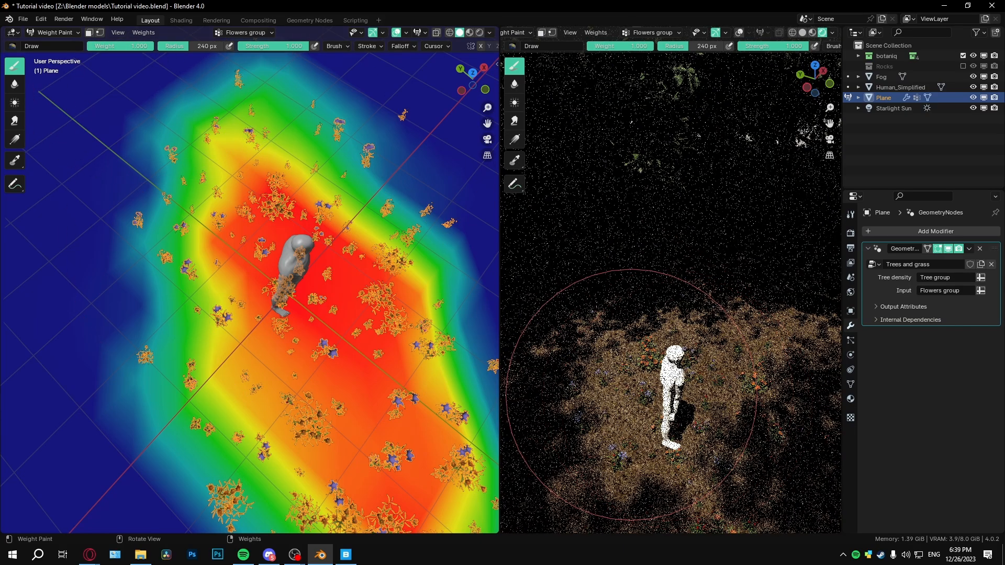
drag(631, 395, 661, 398)
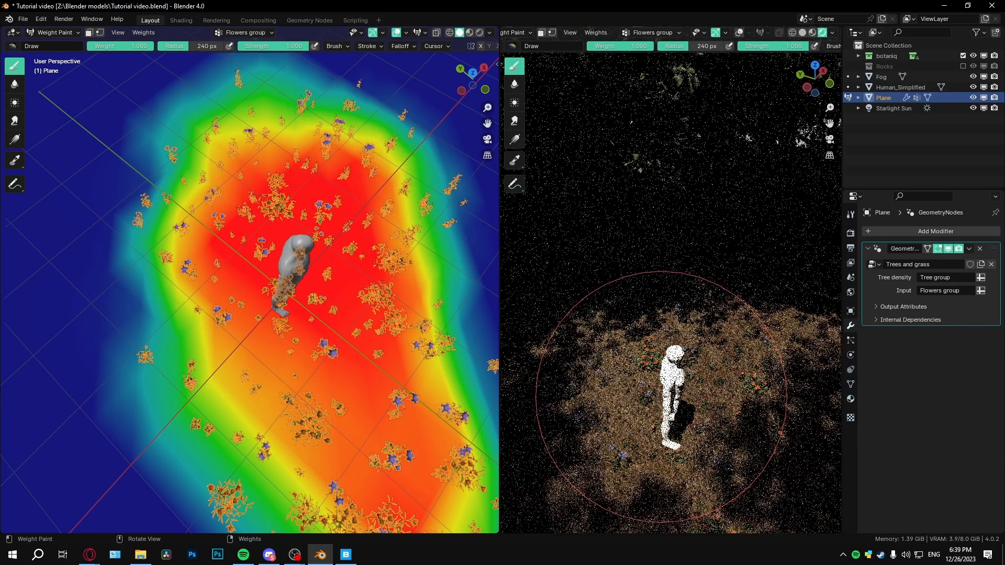
Switch to Object Mode and inspect the flowers around the human figure in the rendered viewport
mouse_move(663, 397)
middle_down()
mouse_move(664, 338)
mouse_move(738, 347)
mouse_move(605, 297)
middle_up()
key(ctrl+Tab)
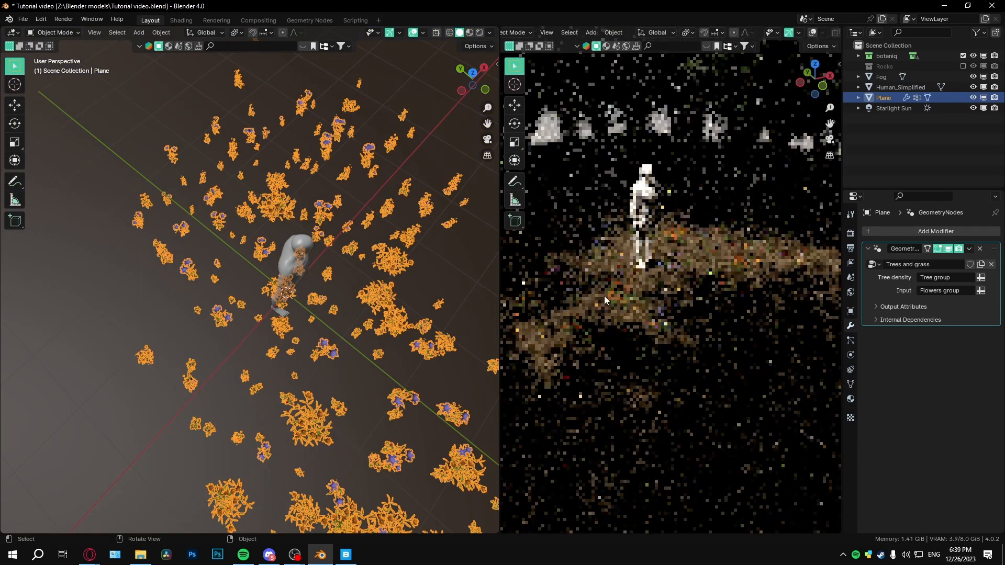
scroll(605, 297, down, 3)
middle_drag(678, 364, 675, 377)
scroll(675, 378, up, 5)
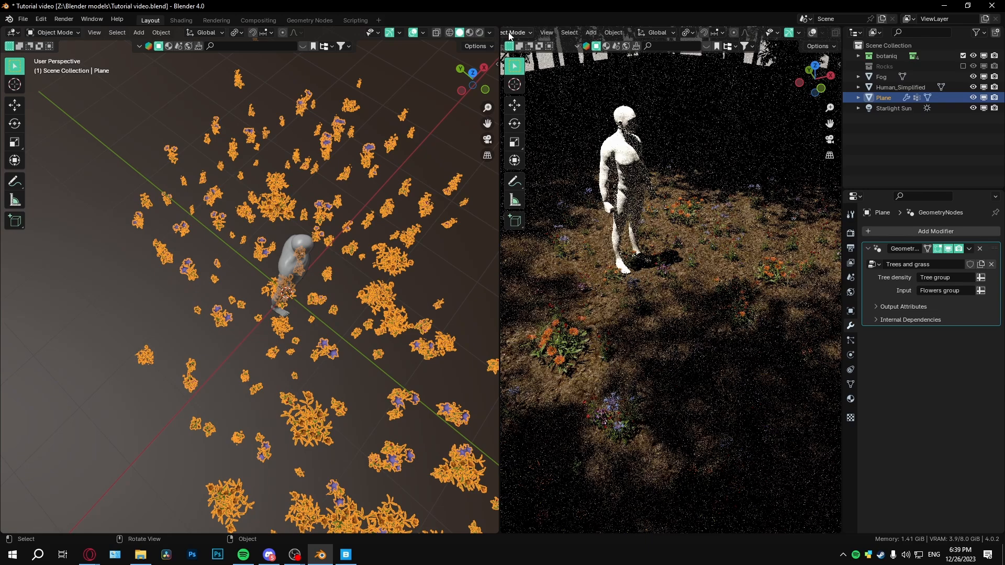
Turn the solid viewport into a Geometry Node Editor and link the green grass frame and the lowest red frame to Join Geometry
click(13, 33)
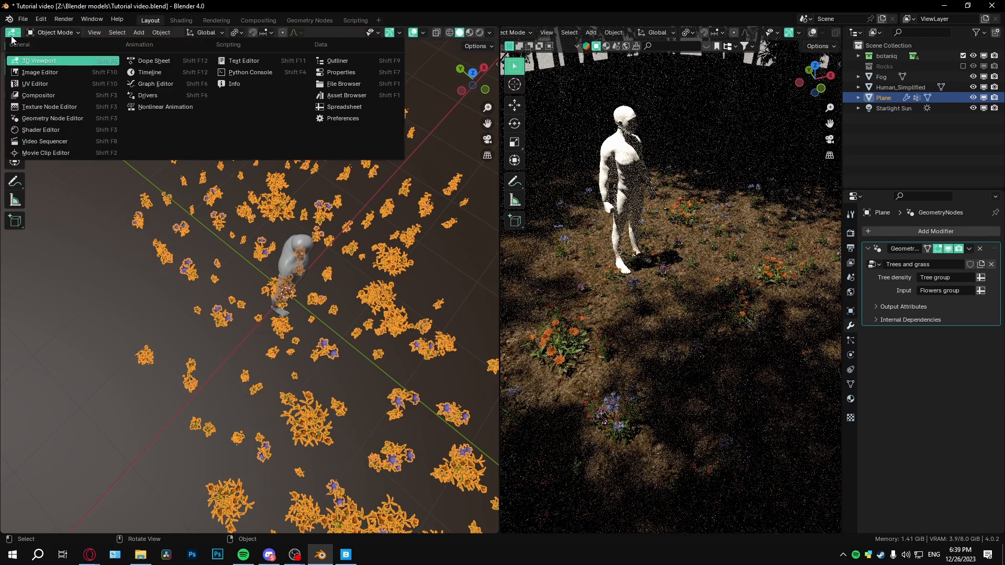
click(41, 119)
alt+right_drag(186, 338, 312, 512)
scroll(312, 513, down, 7)
middle_drag(309, 513, 268, 254)
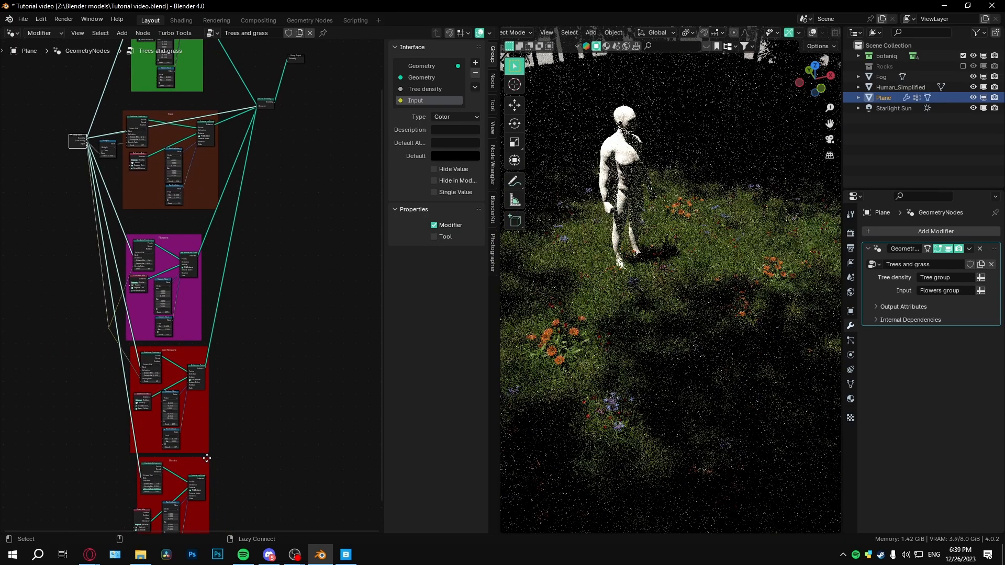
alt+right_drag(195, 481, 280, 108)
Move the Group Input node and the reroute point on its Input link clear of the frames
scroll(220, 157, up, 4)
key(g)
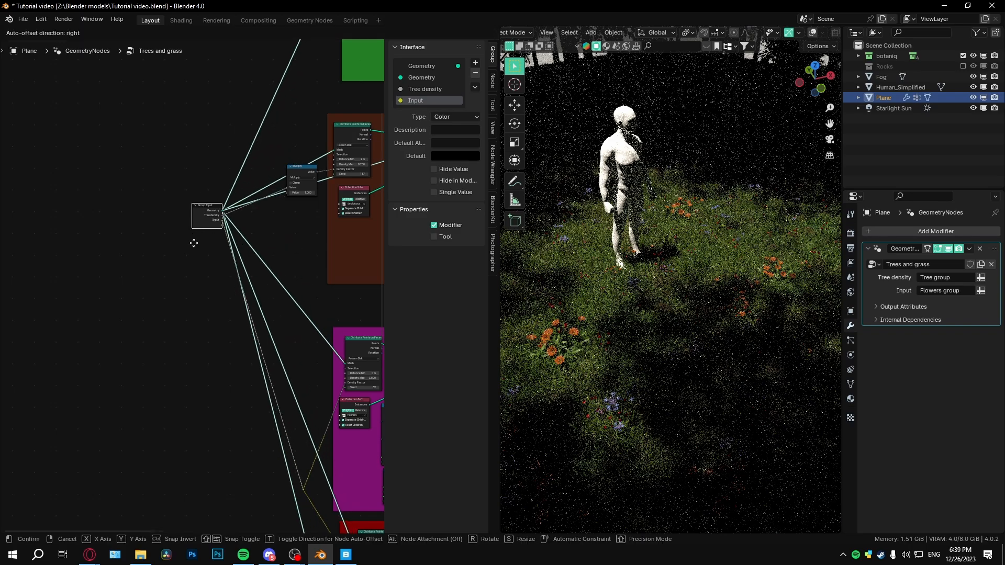
drag(194, 243, 148, 296)
middle_drag(292, 468, 318, 344)
click(329, 368)
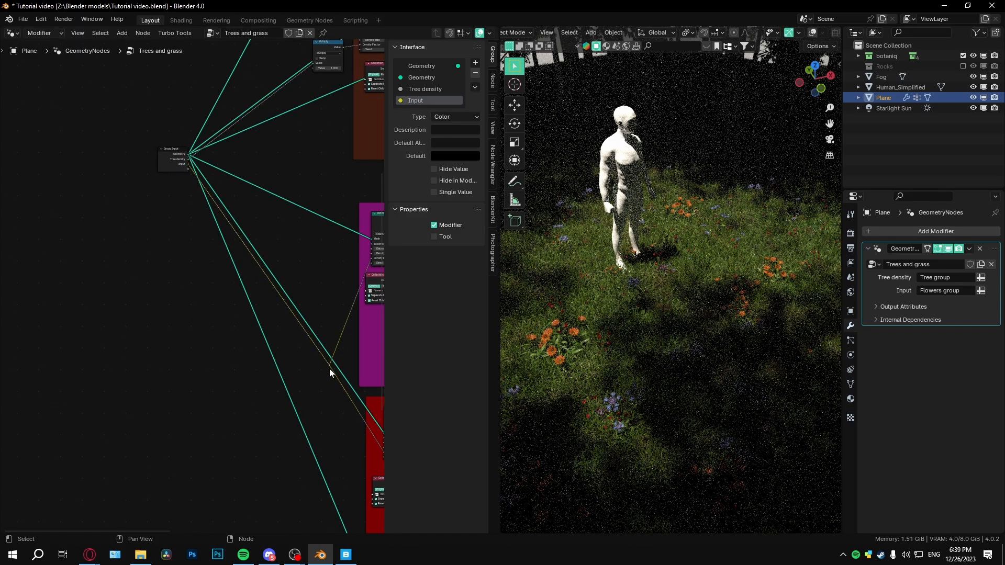
drag(330, 365, 294, 243)
Change the type of the group's Input socket to Float
middle_drag(263, 188, 262, 278)
scroll(262, 266, up, 5)
scroll(262, 278, up, 1)
click(449, 117)
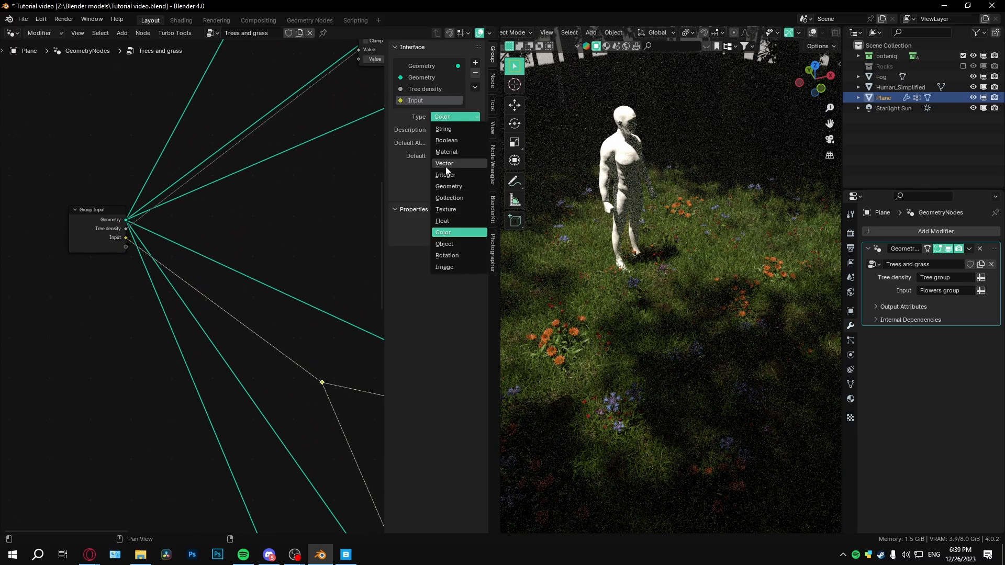
click(444, 226)
Insert a Math node set to Multiply on the link between the Group Input's Input socket and the reroute
scroll(191, 287, up, 1)
key(shift+a)
click(286, 276)
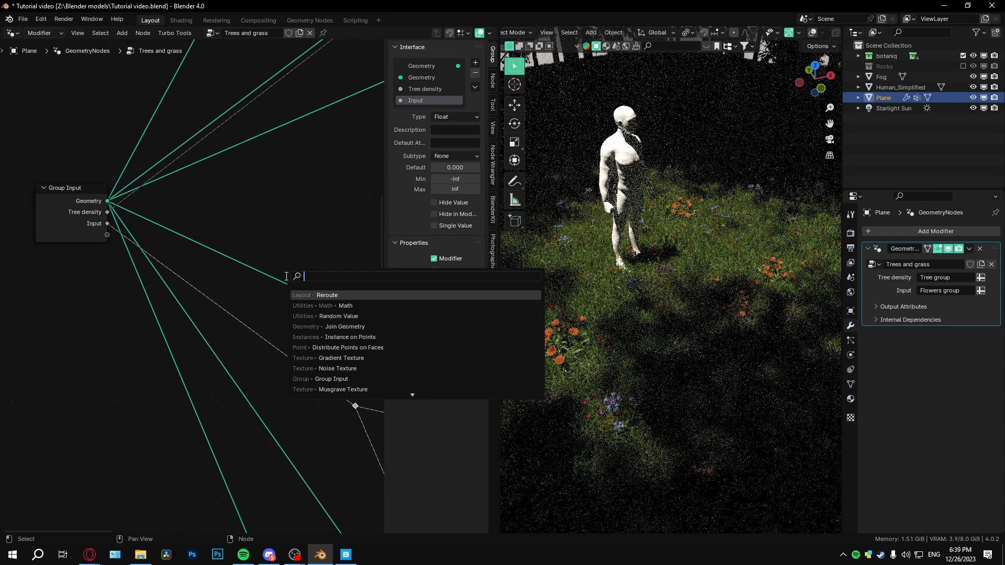
text(c)
key(BackSpace)
text(na)
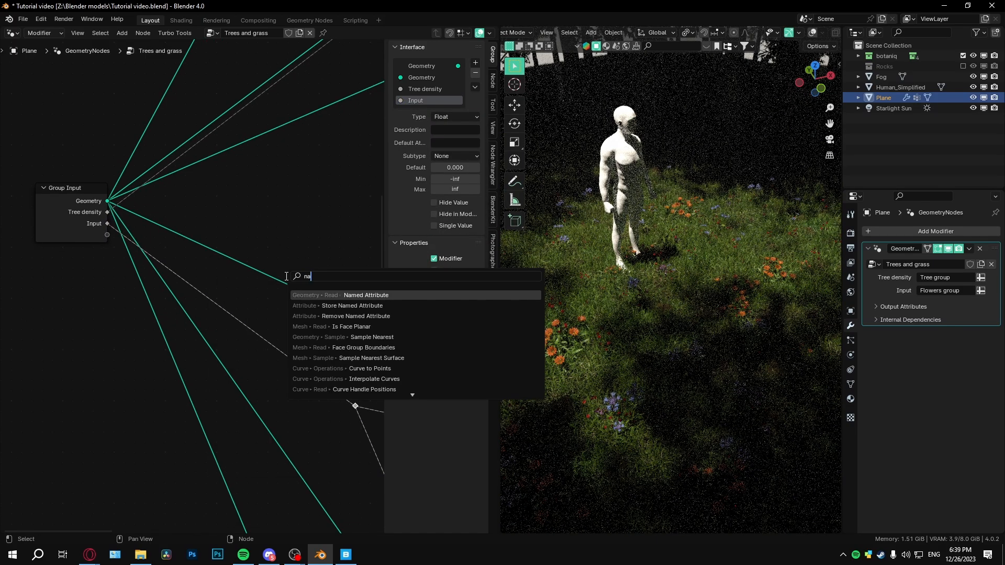
key(BackSpace)
key(BackSpace)
text(m)
key(Return)
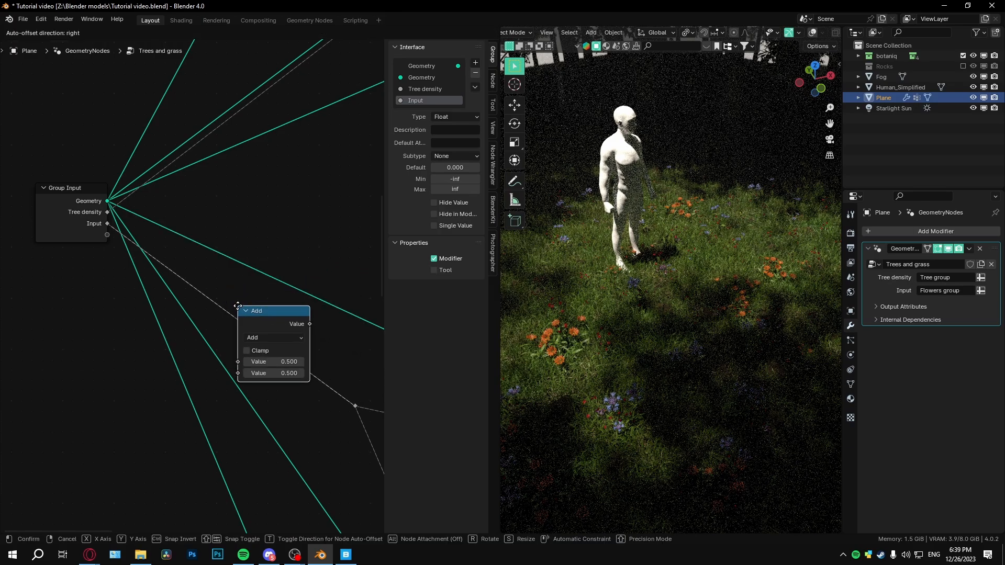
click(246, 305)
click(272, 337)
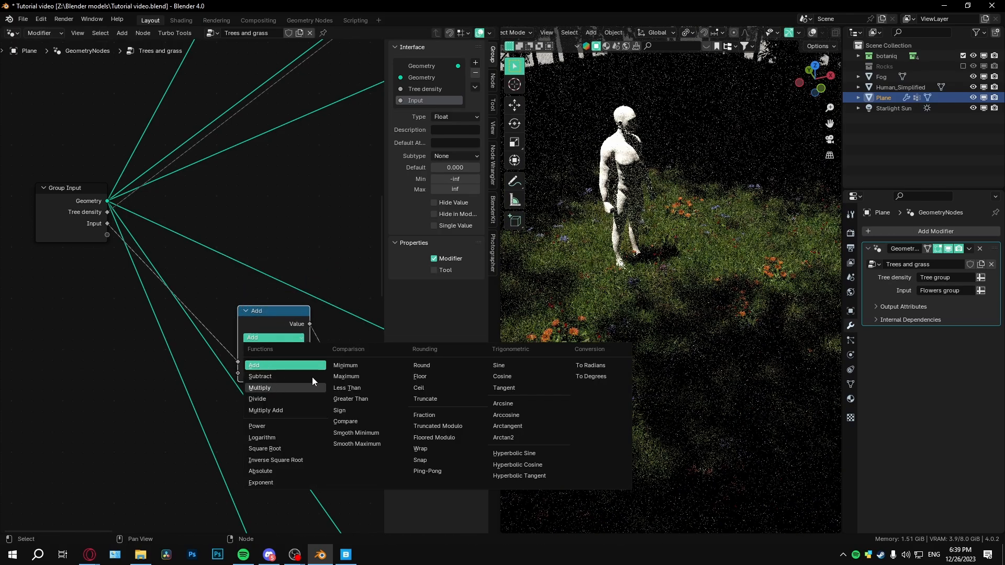
click(260, 388)
Try multiplier values of 2 and 5 on the new Multiply node and raise it to 30.700
click(285, 373)
text(2)
key(Return)
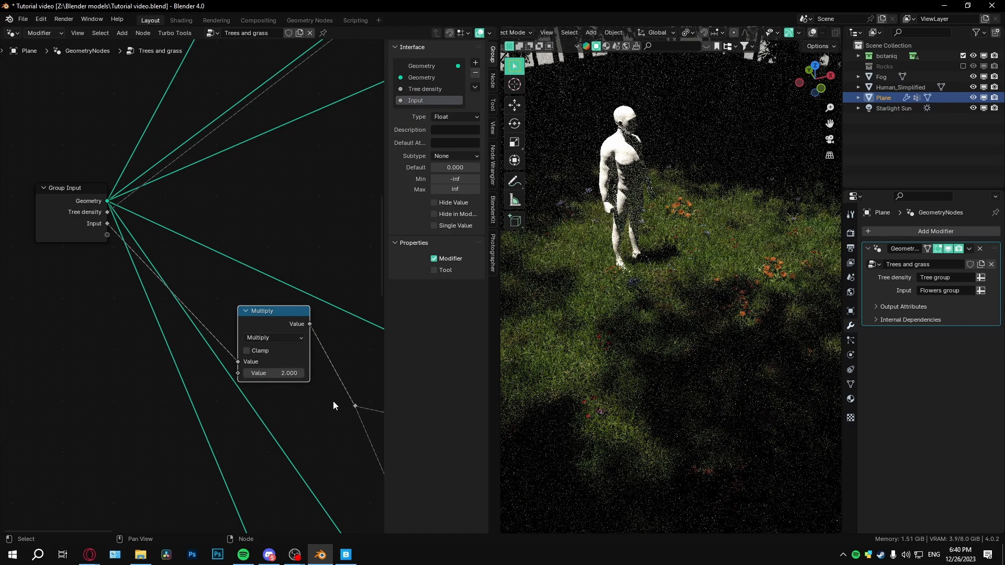
click(285, 373)
text(5)
key(Return)
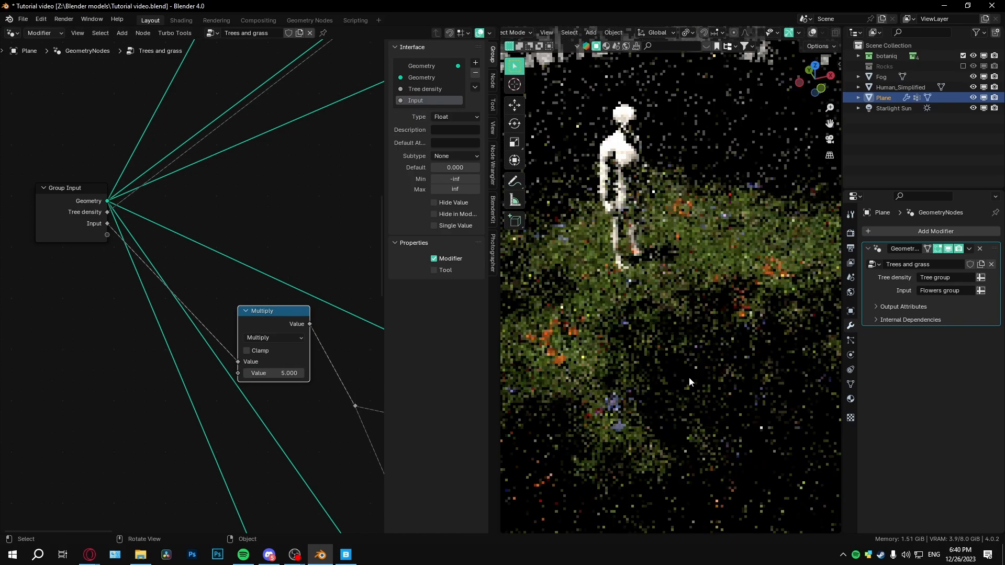
drag(292, 372, 456, 372)
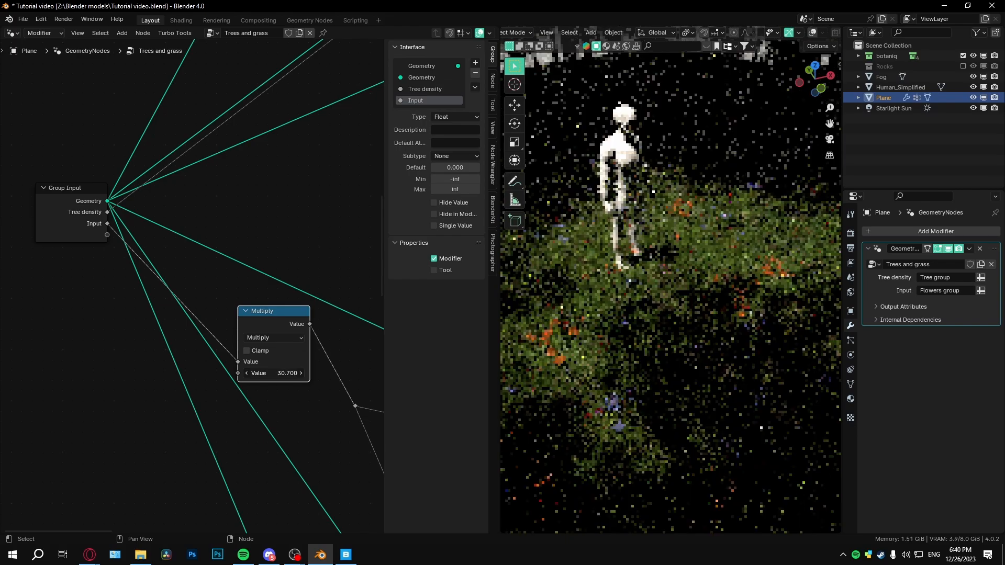
Set Density Max to 9.800 on the Flowers frame's Distribute Points on Faces node
scroll(693, 379, down, 3)
middle_drag(693, 379, 731, 361)
scroll(371, 393, down, 5)
middle_drag(370, 393, 160, 272)
scroll(321, 383, up, 3)
middle_drag(322, 383, 231, 266)
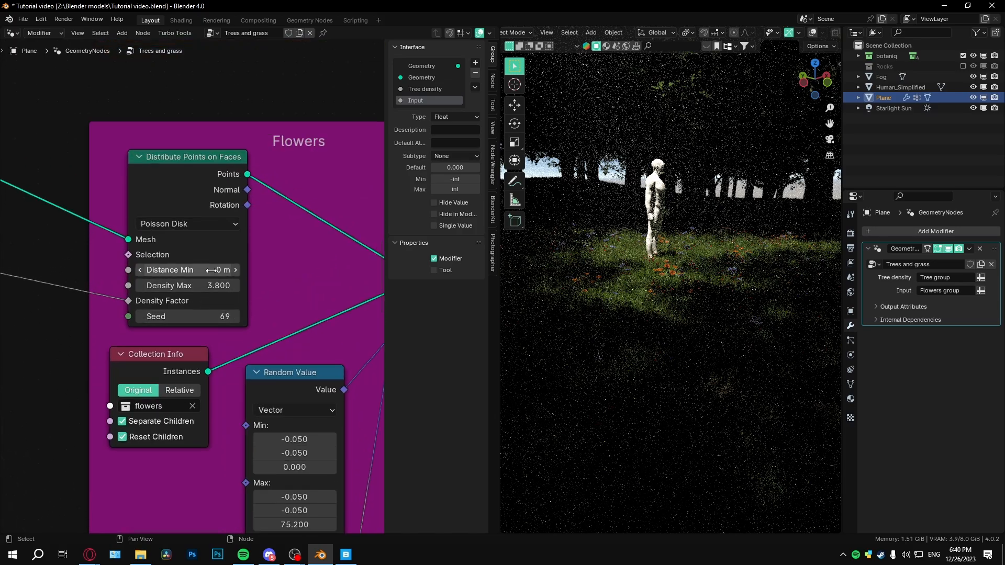
drag(189, 285, 209, 285)
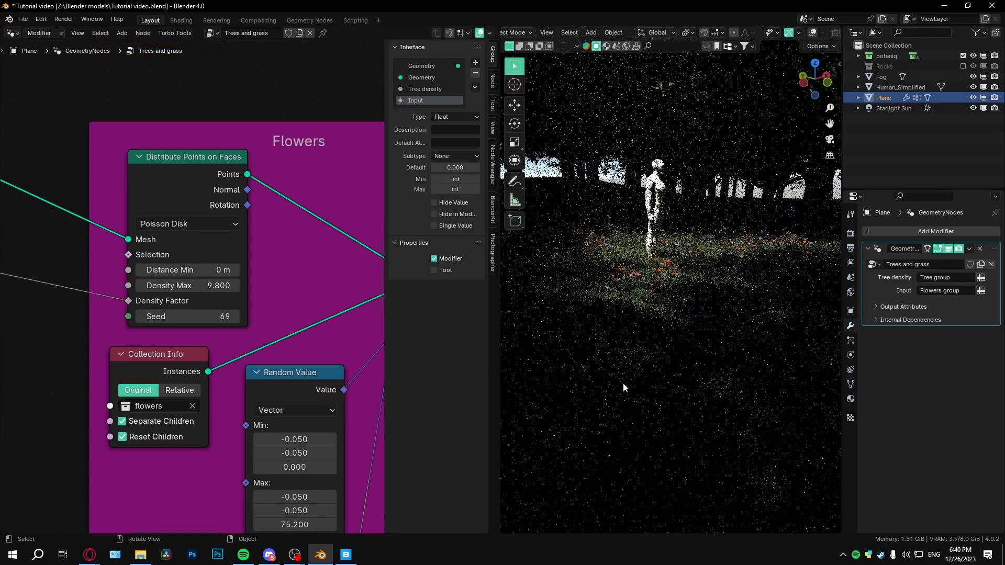
Add a camera to the forest scene
middle_drag(716, 312, 702, 349)
scroll(652, 307, up, 5)
scroll(651, 296, down, 8)
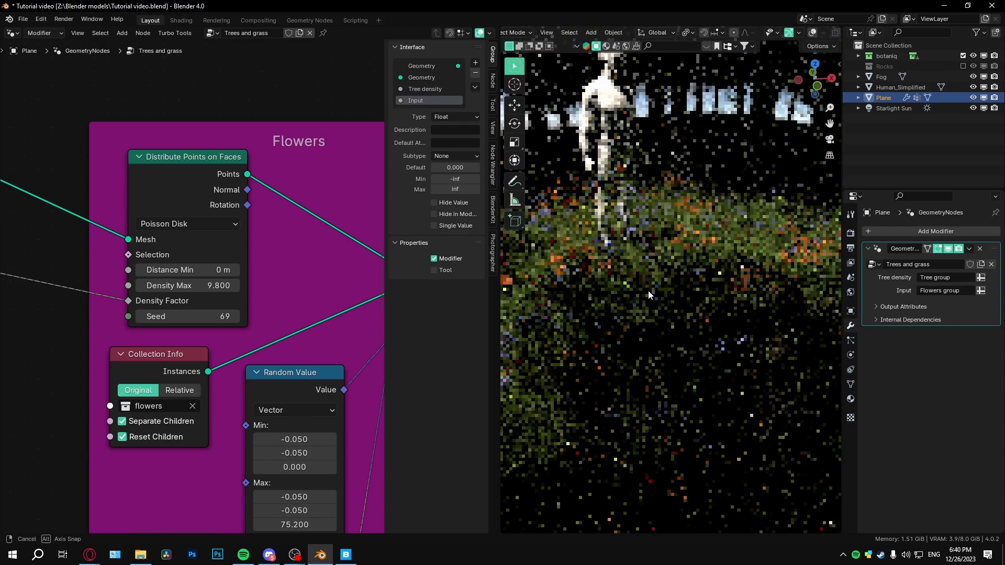
middle_drag(649, 293, 703, 268)
key(shift+a)
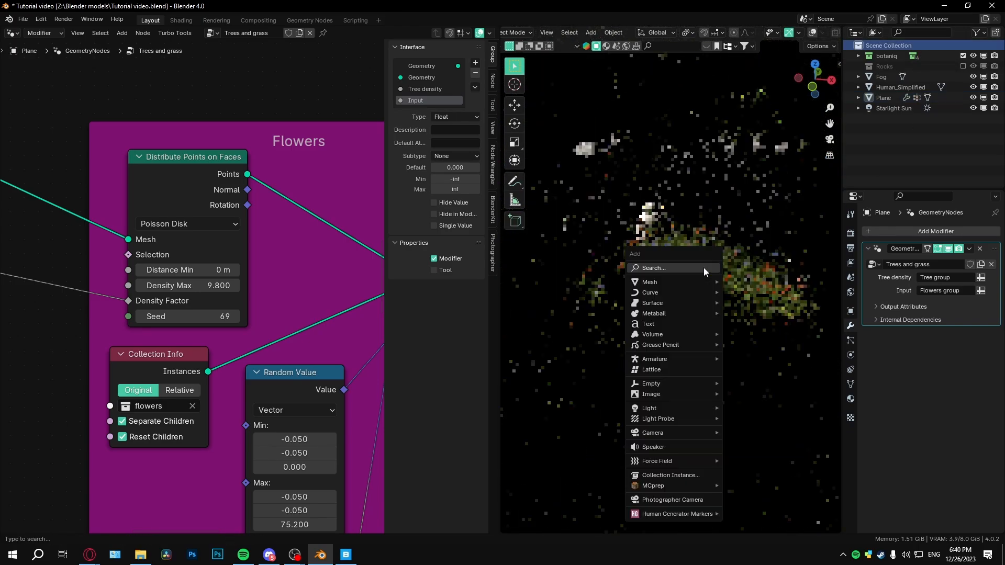
mouse_move(653, 434)
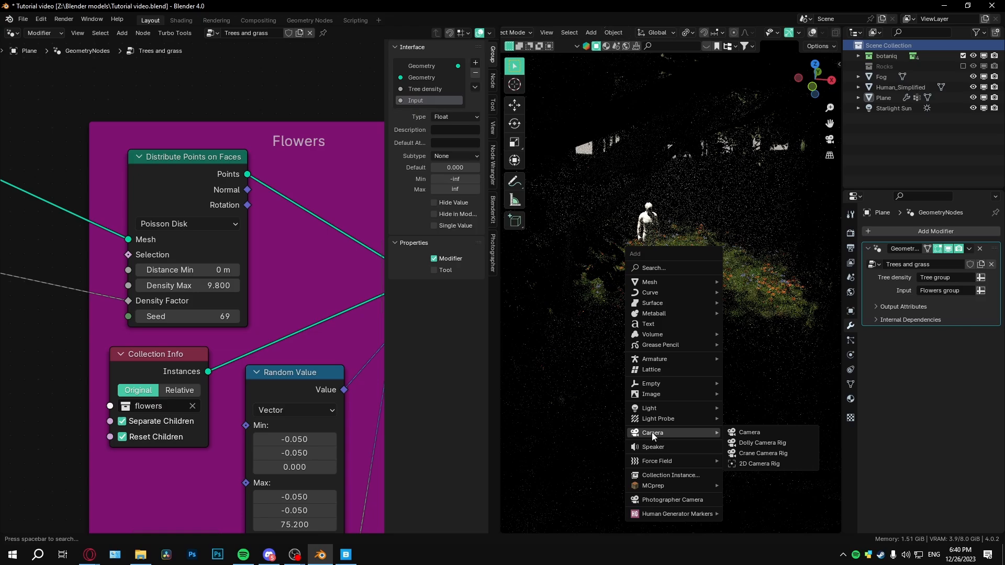
click(750, 431)
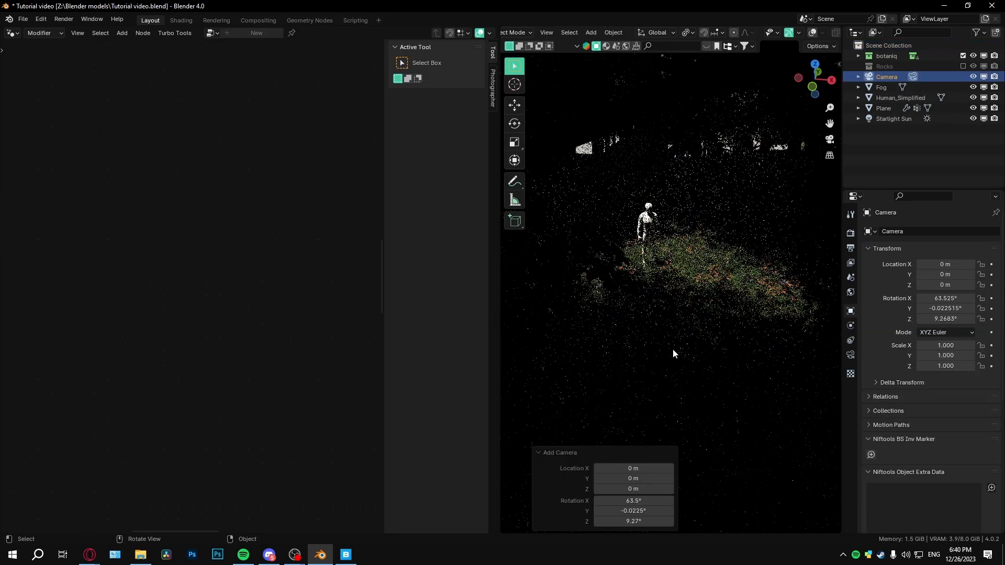
Turn the node editor area into a 3D viewport and raise the camera about 0.95 m along Z
click(13, 33)
click(32, 63)
middle_drag(425, 56, 445, 293)
key(g)
key(z)
click(572, 252)
Look through the camera in the rendered view, moving it about 2.8 m back along negative Y and tilting it up toward the figure
key(KP_0)
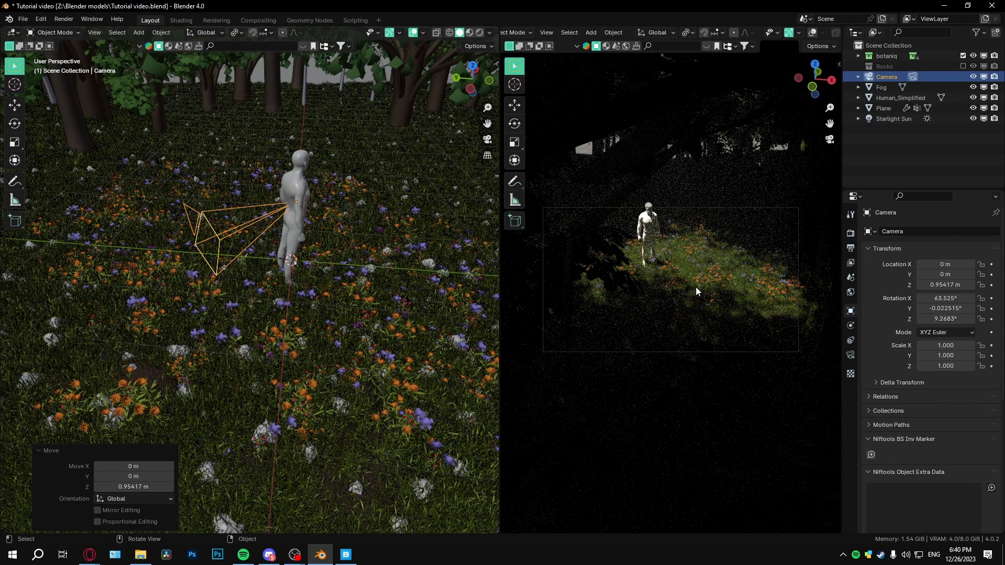
key(t)
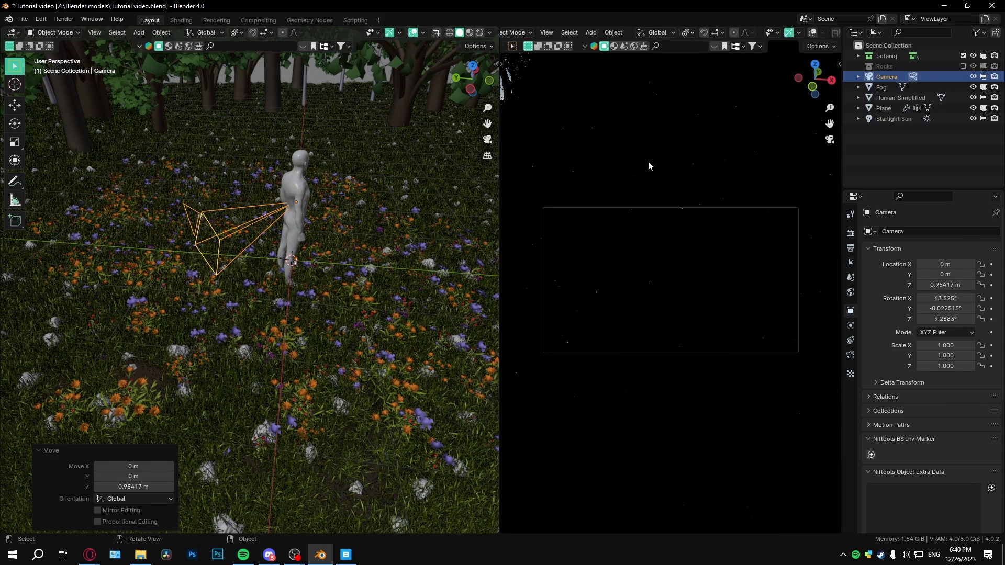
middle_drag(282, 255, 335, 246)
key(g)
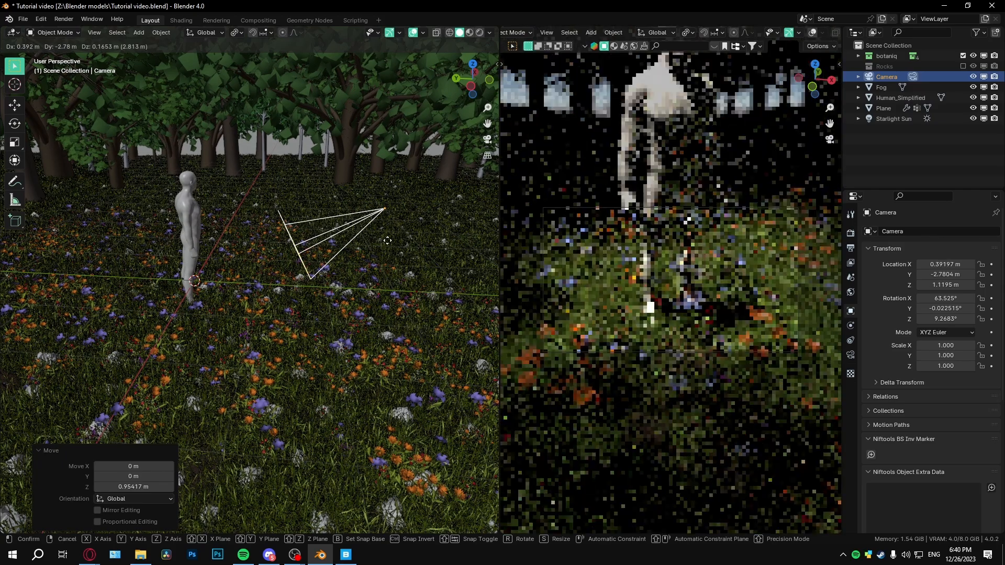
key(Return)
key(r)
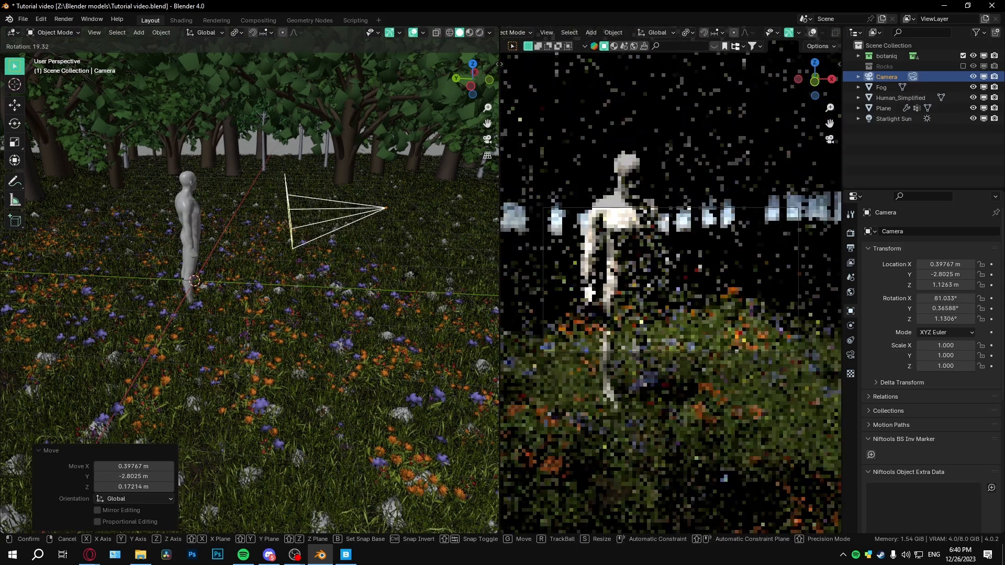
click(401, 282)
Move the camera farther back and lower, and tilt it up by about 5°
key(g)
click(470, 308)
shift+middle_drag(469, 307, 346, 246)
key(r)
key(Return)
Move the camera about 0.89 m farther back and 0.47 m lower, and rotate it about 3.4° upward
key(g)
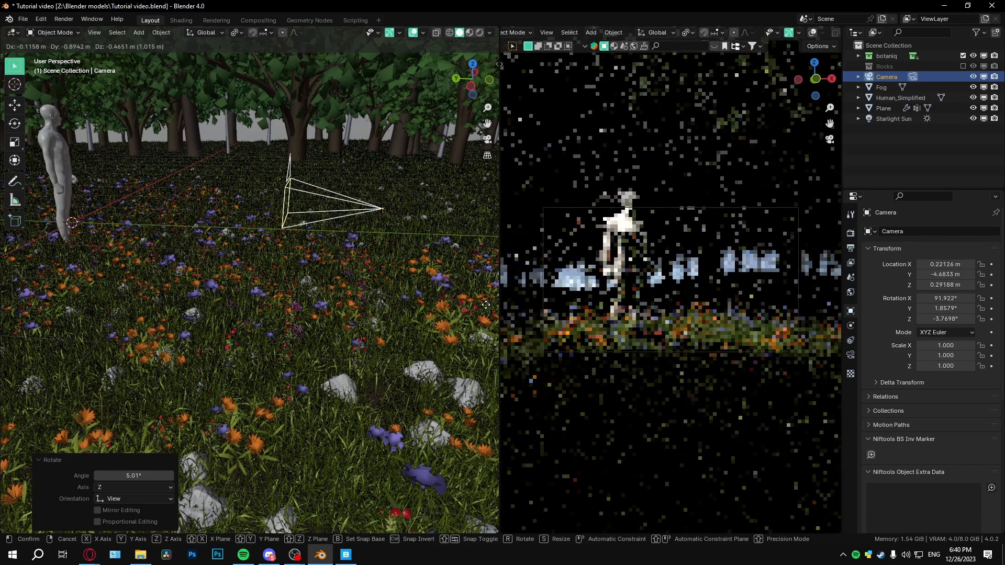
click(486, 305)
scroll(442, 274, down, 1)
shift+middle_drag(442, 274, 422, 242)
key(r)
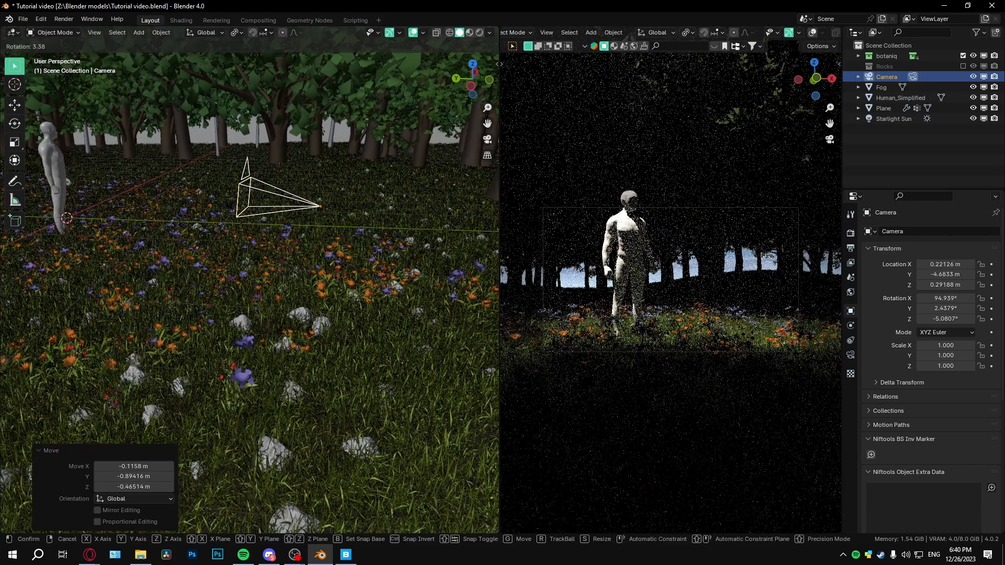
click(360, 256)
Set the render resolution to 1080 × 1920 px for a vertical frame
click(850, 248)
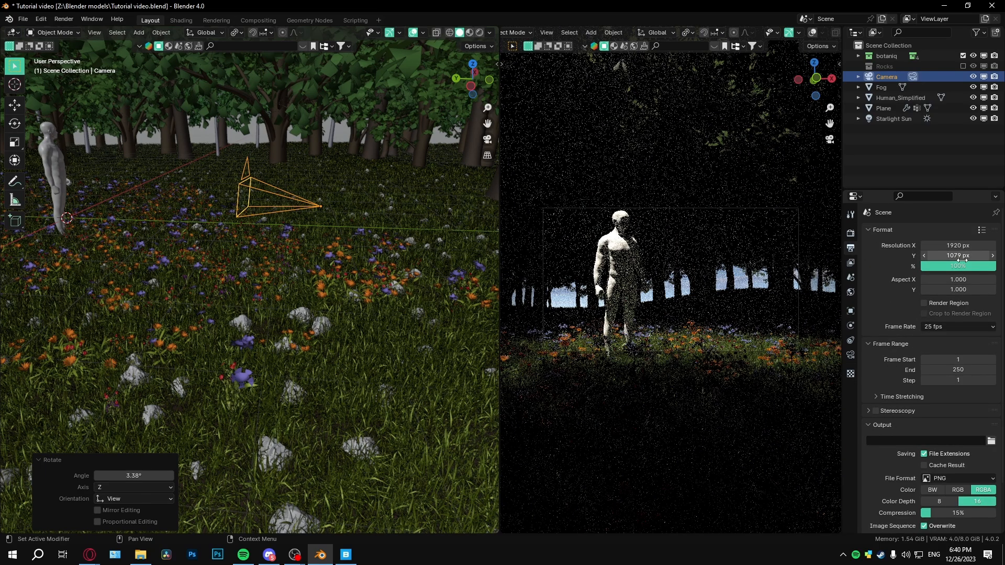
click(955, 247)
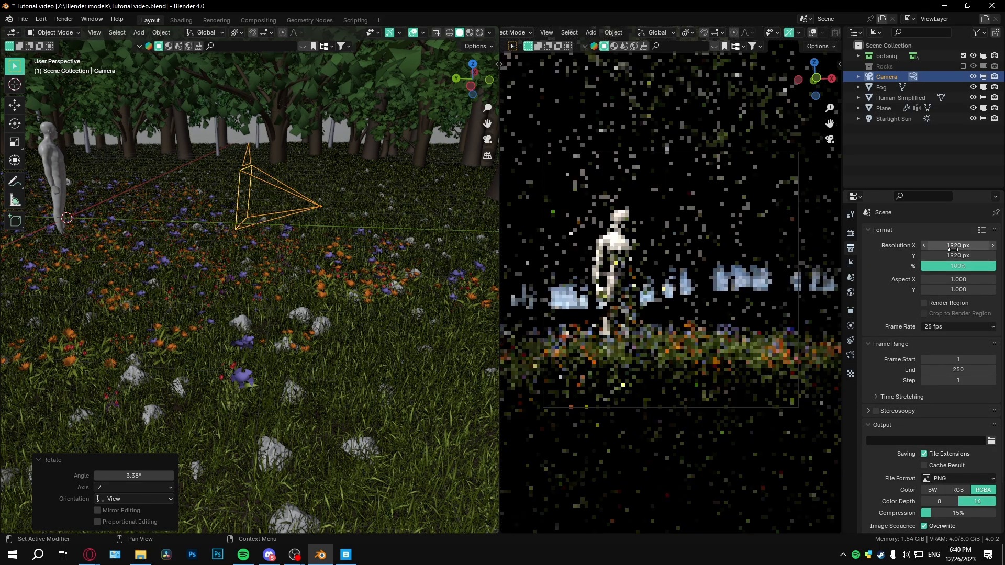
text(1080)
key(Return)
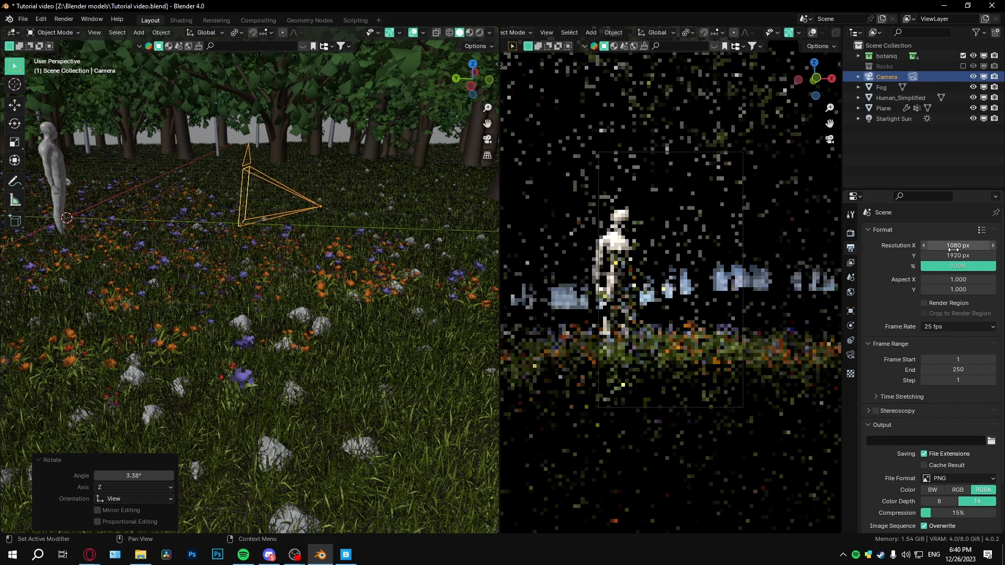
Shift the camera horizontally by about -0.44 m in X and -0.39 m in Y to center the figure
key(g)
key(shift+z)
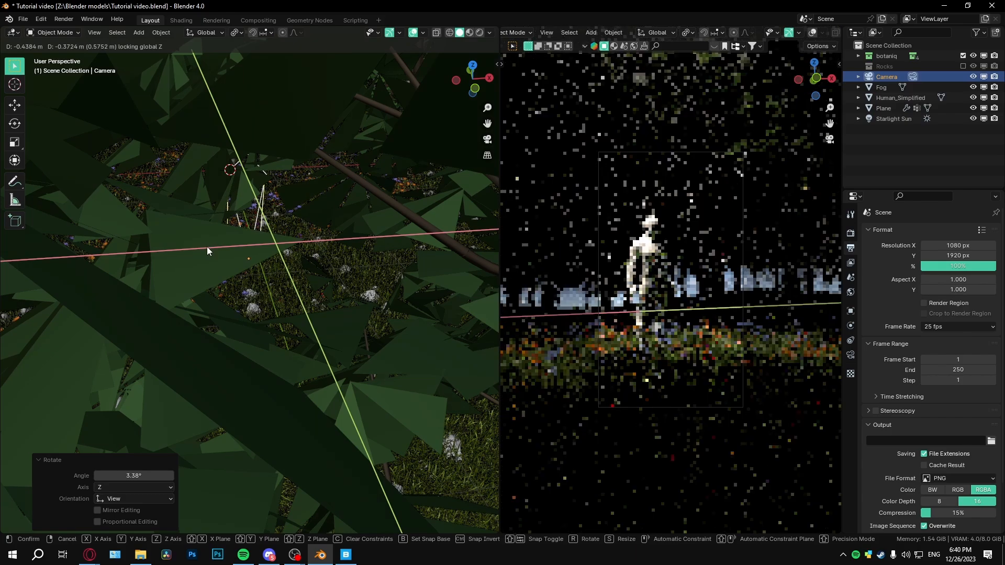
click(208, 247)
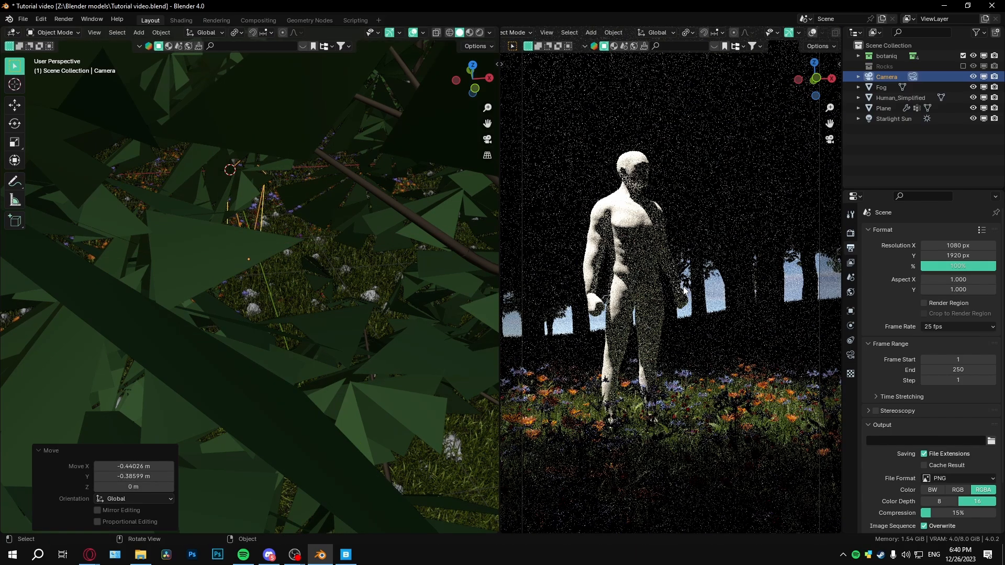
scroll(257, 229, down, 6)
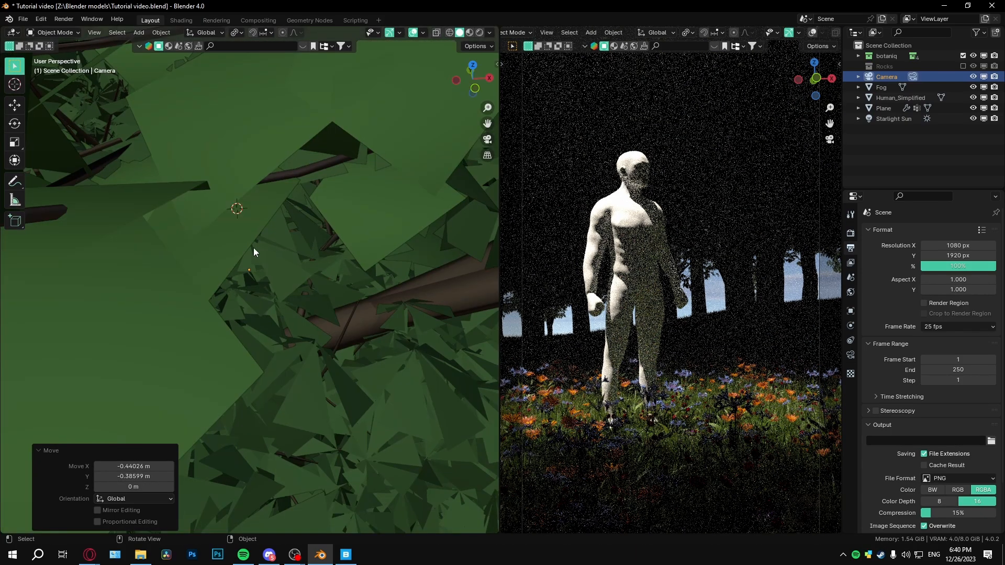
Select the Starlight Sun and try rotating it about 27.9° in one view and back the other way from another angle
click(894, 119)
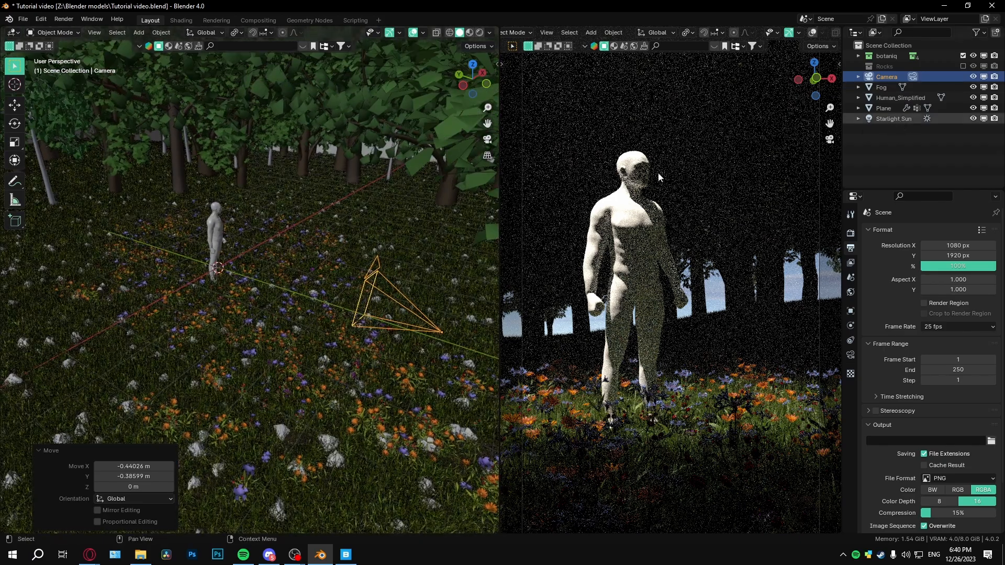
scroll(297, 197, up, 8)
key(r)
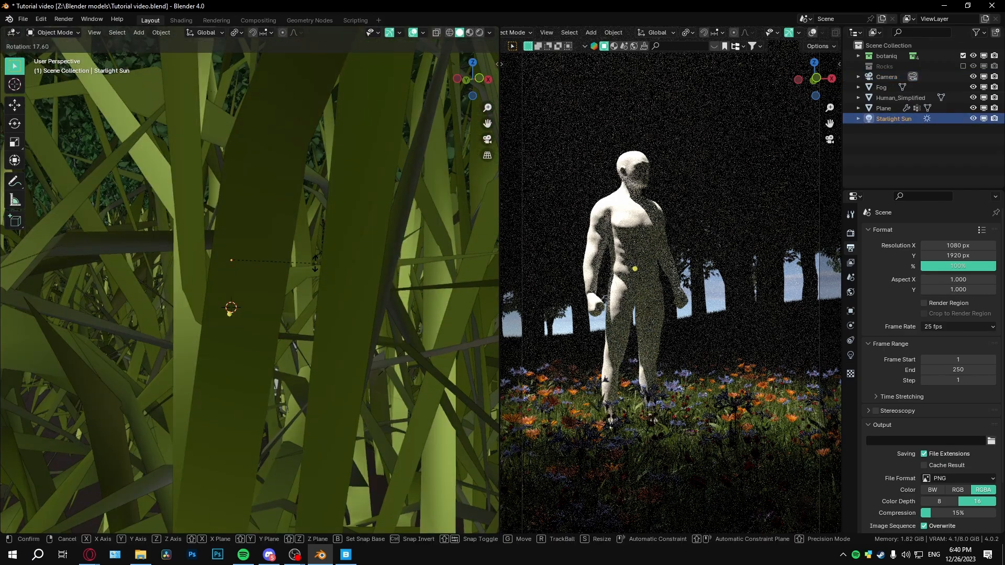
click(313, 273)
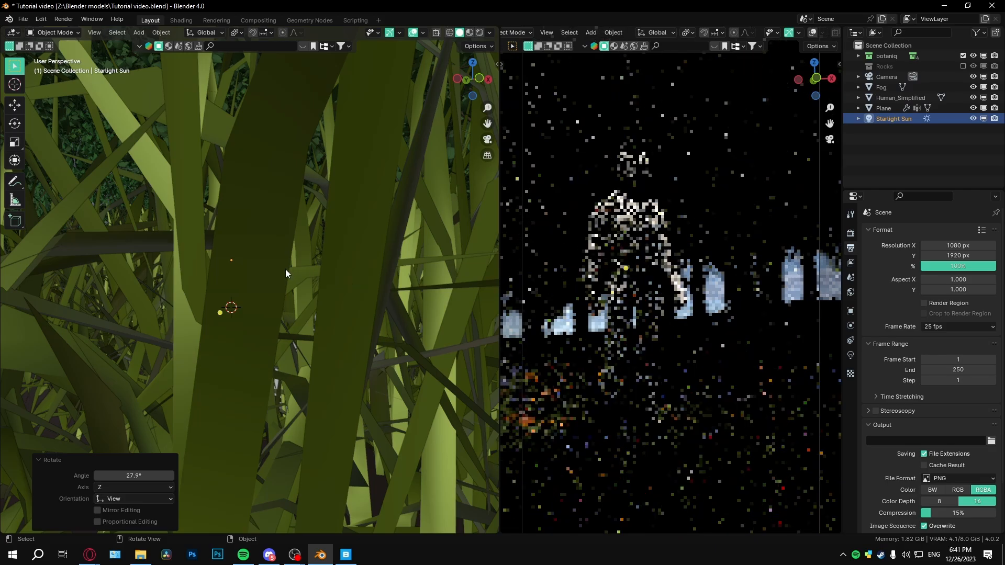
scroll(285, 293, down, 8)
scroll(276, 302, down, 2)
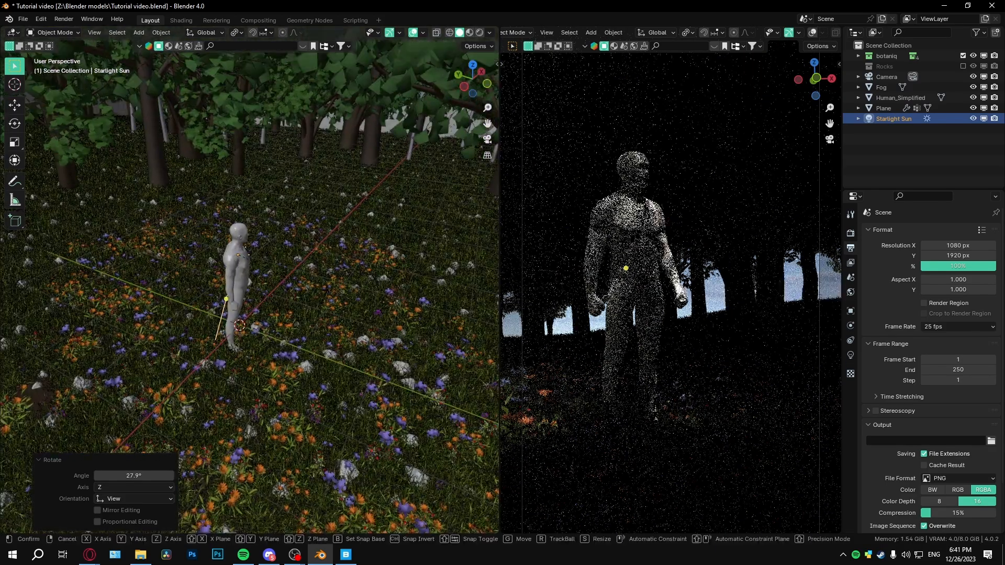
key(r)
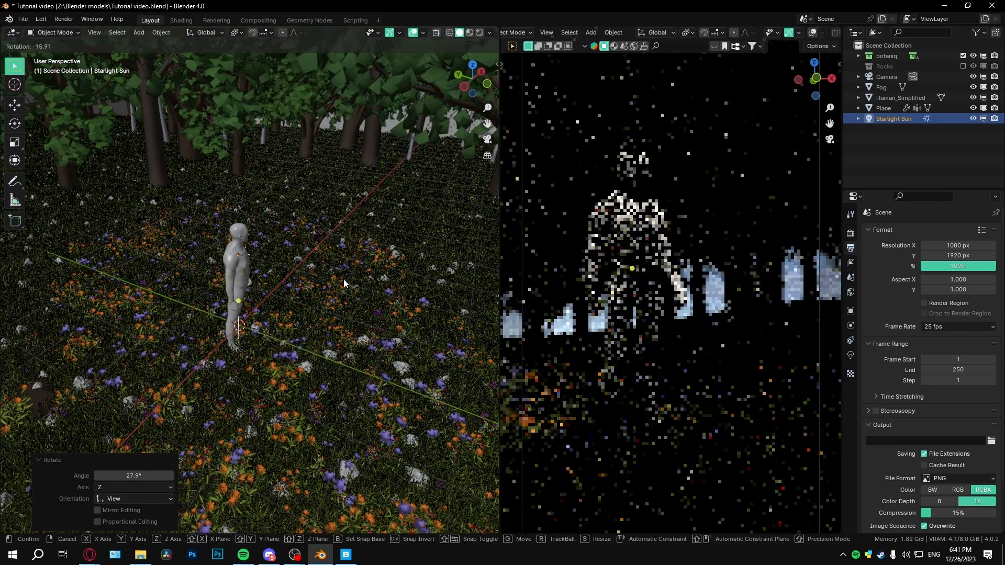
click(344, 278)
Clear the Starlight Sun's rotation and raise the light about 0.99 m along Z
key(alt+r)
middle_drag(343, 278, 280, 246)
key(g)
key(z)
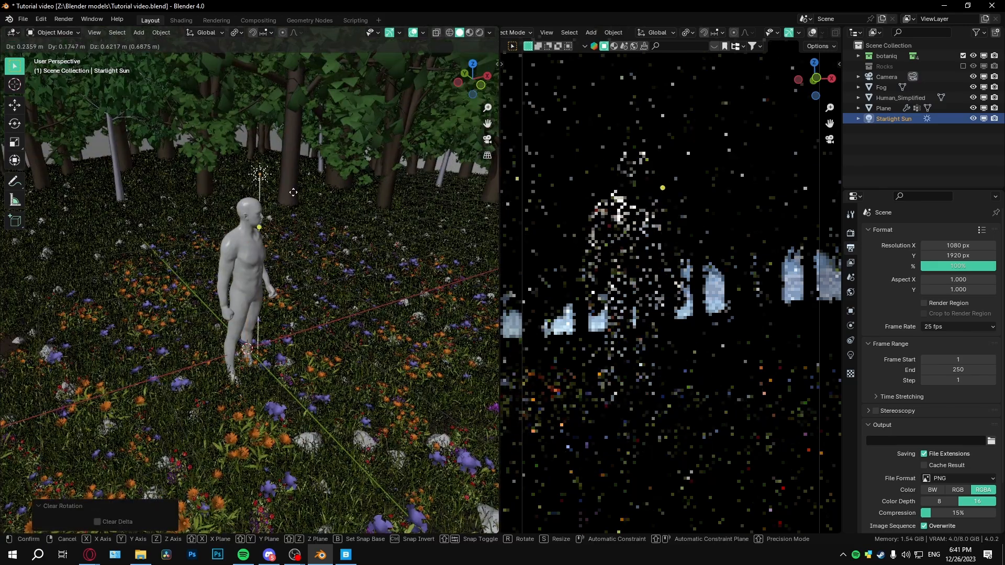
click(287, 151)
Rotate the Starlight Sun by about 16.6°, -4° and -25° in the view to light the figure and flowers
key(r)
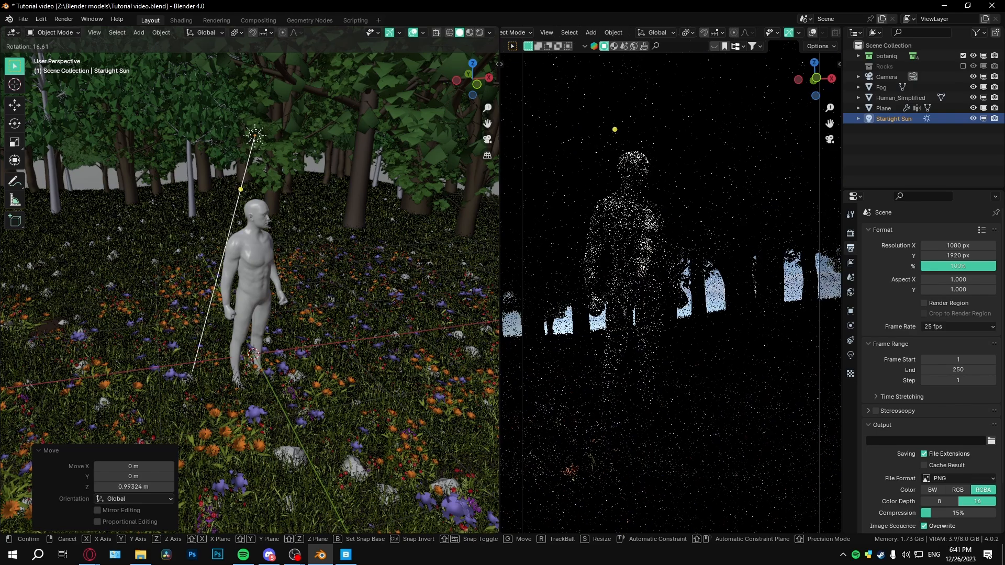
click(351, 256)
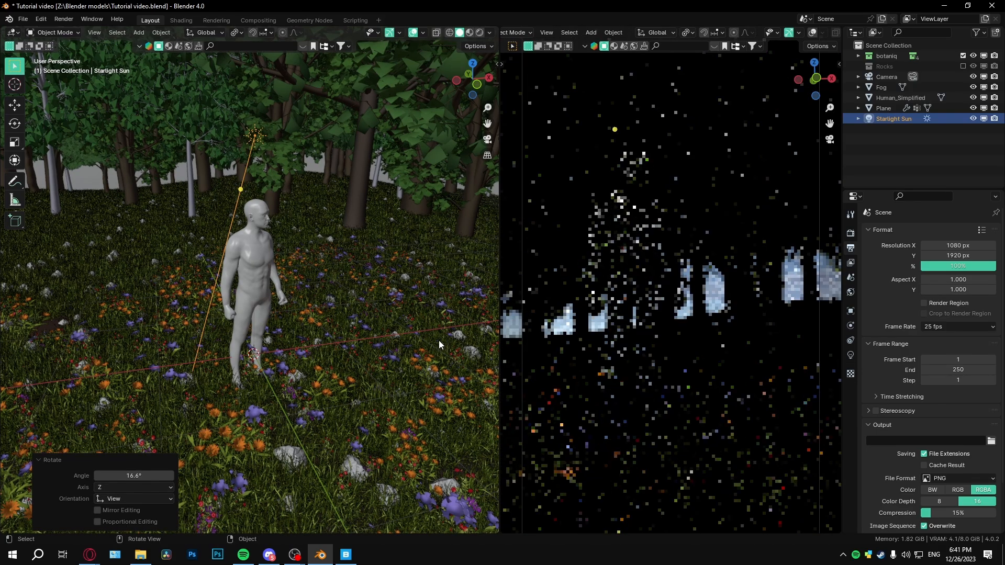
scroll(439, 340, down, 1)
key(r)
click(460, 281)
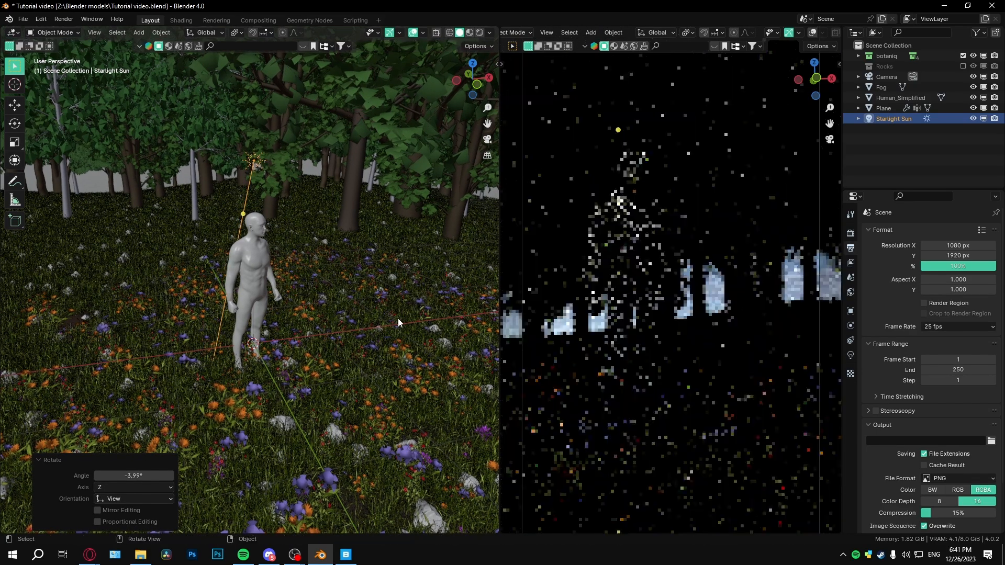
key(r)
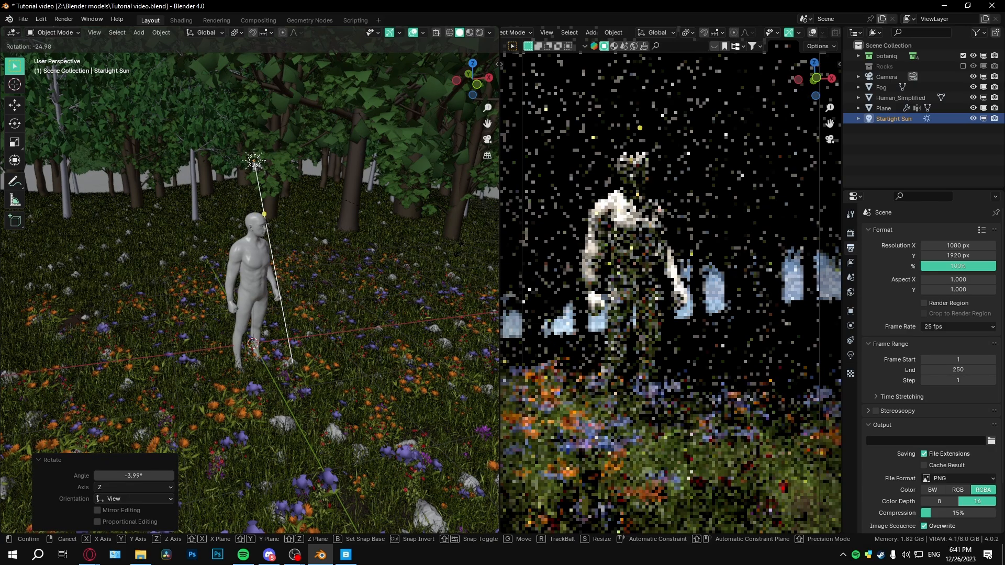
click(573, 242)
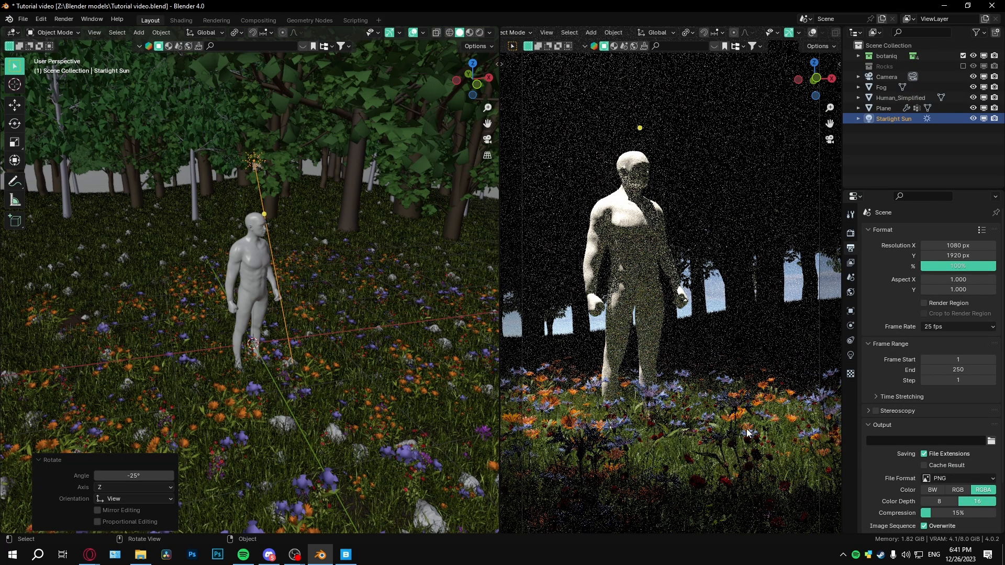
scroll(691, 496, down, 1)
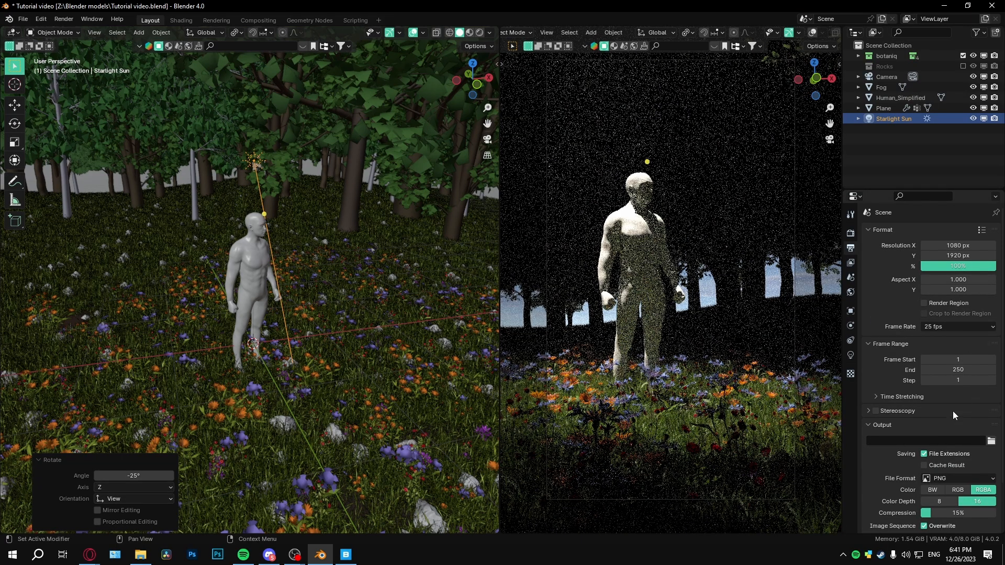
Select the ground plane and switch it to Weight Paint mode
click(365, 432)
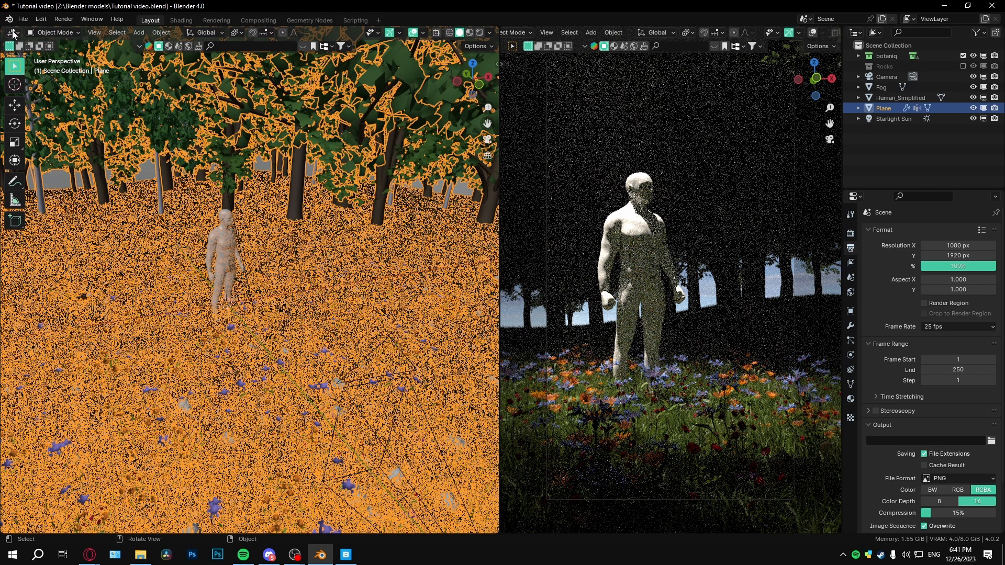
click(13, 33)
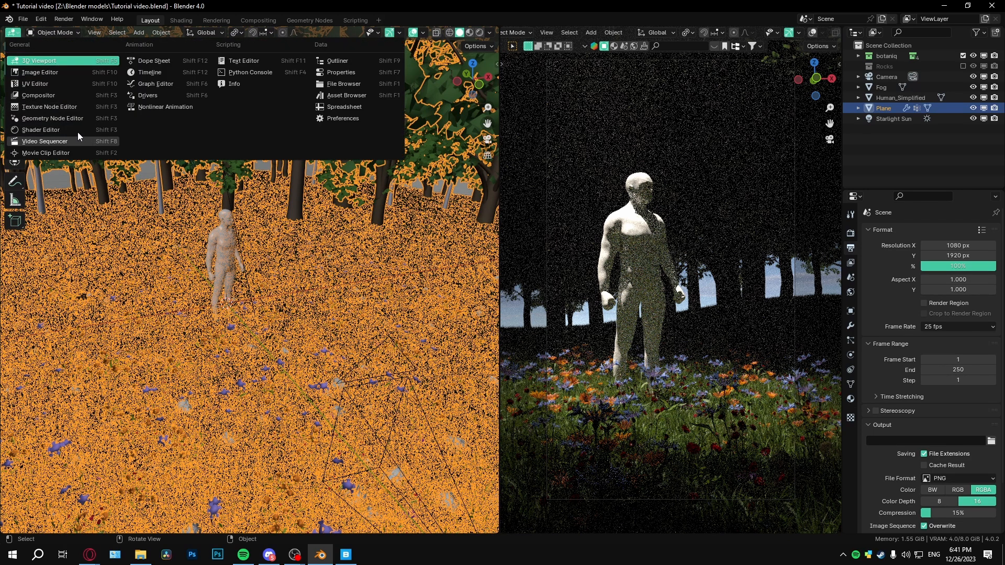
key(ctrl+Tab)
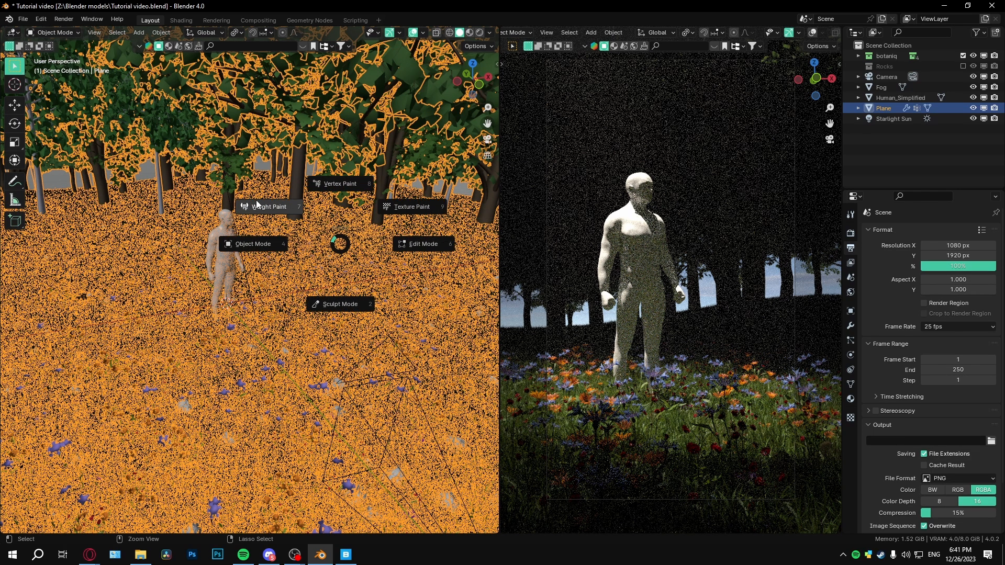
click(259, 203)
Paint weight 0 into the Flowers group across the ground in front of the figure with overlays shown, and hide the overlays
click(396, 33)
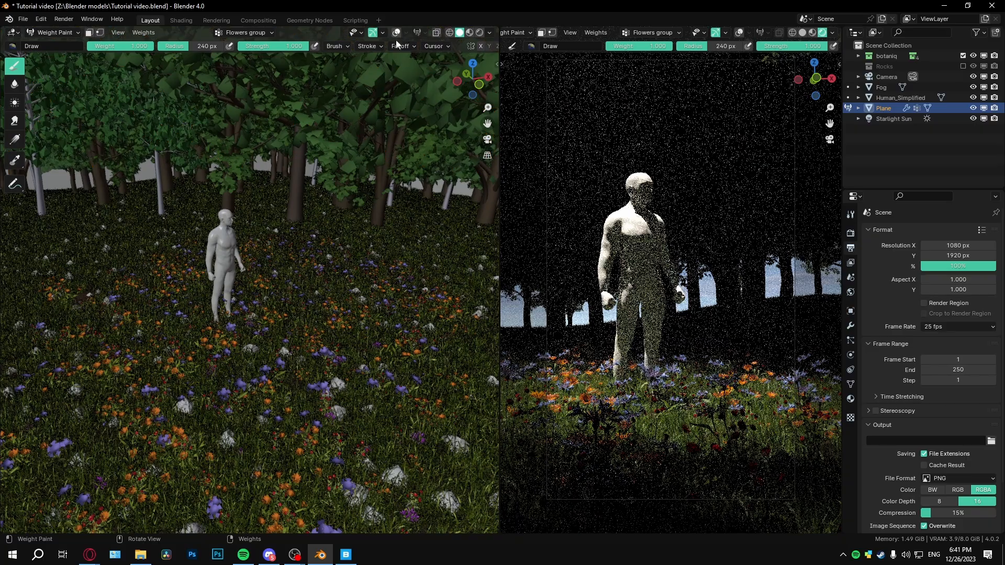
click(397, 33)
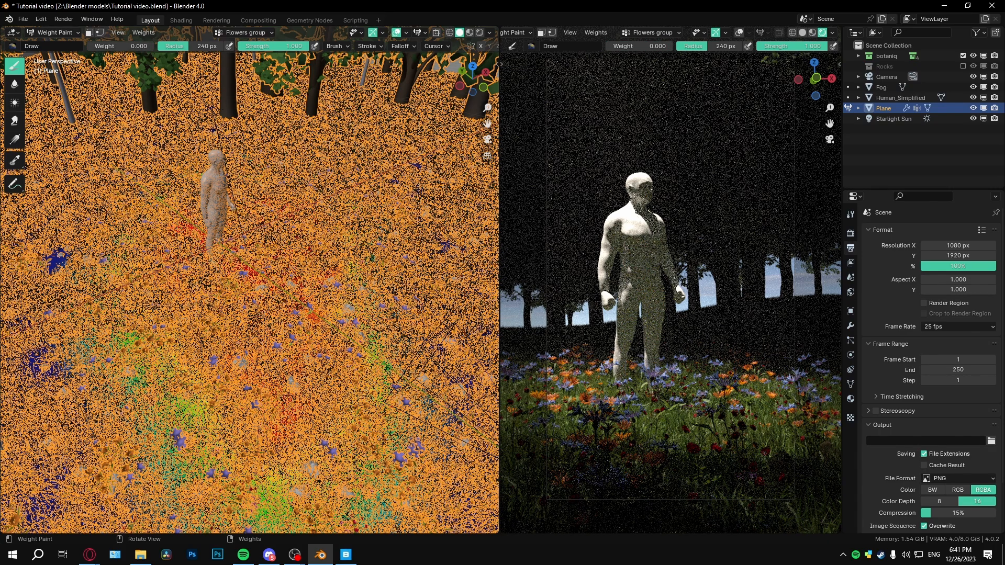
mouse_move(383, 440)
mouse_down()
mouse_move(382, 424)
mouse_move(157, 450)
mouse_up()
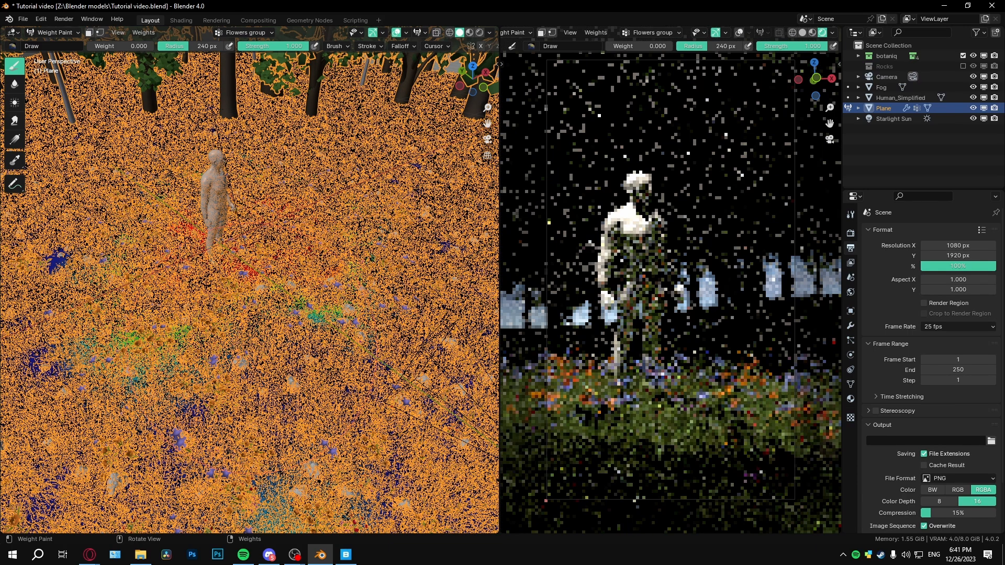
click(397, 33)
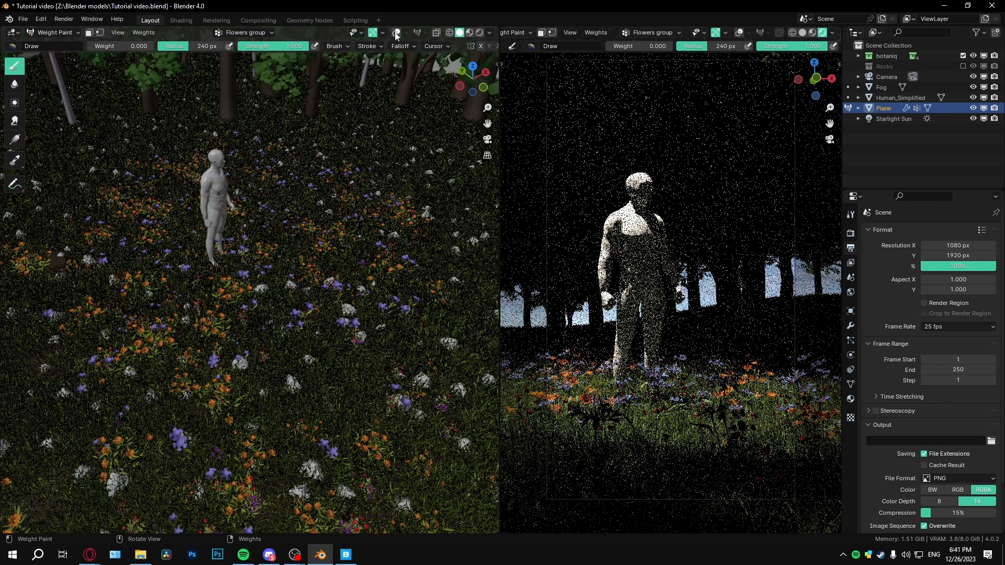
Show the viewport overlays again and return the ground plane from Weight Paint to Object Mode
click(396, 33)
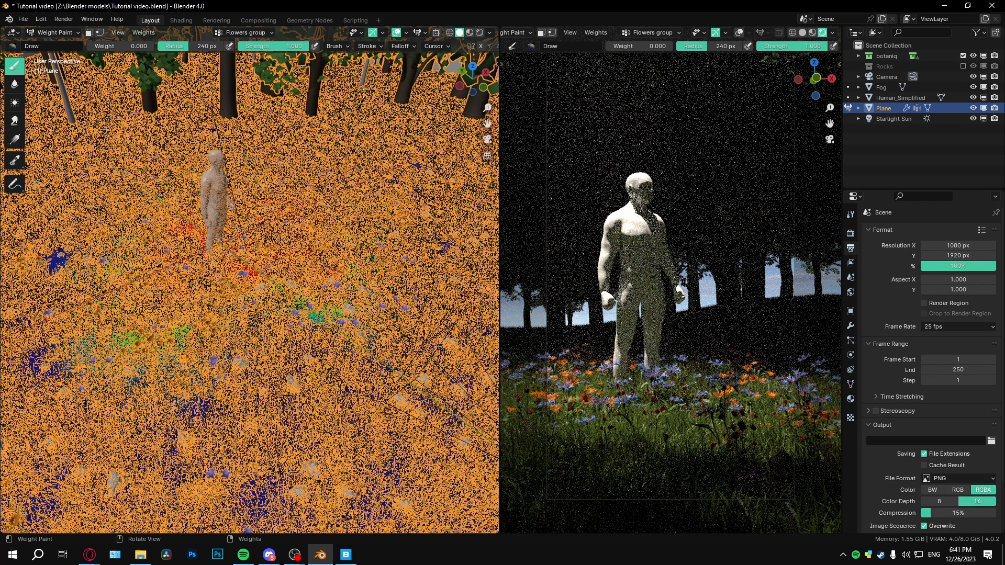
key(ctrl+Tab)
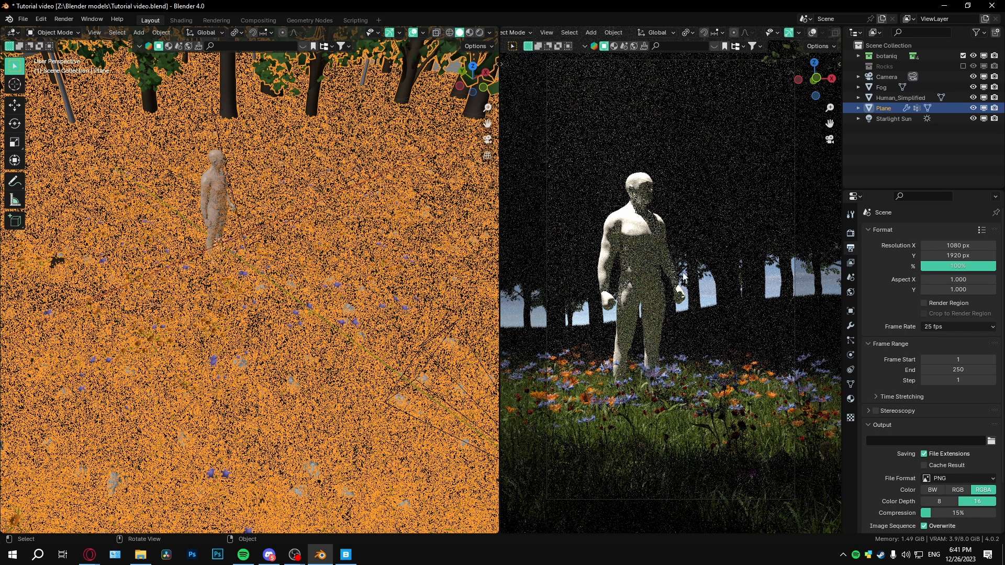
scroll(678, 271, up, 1)
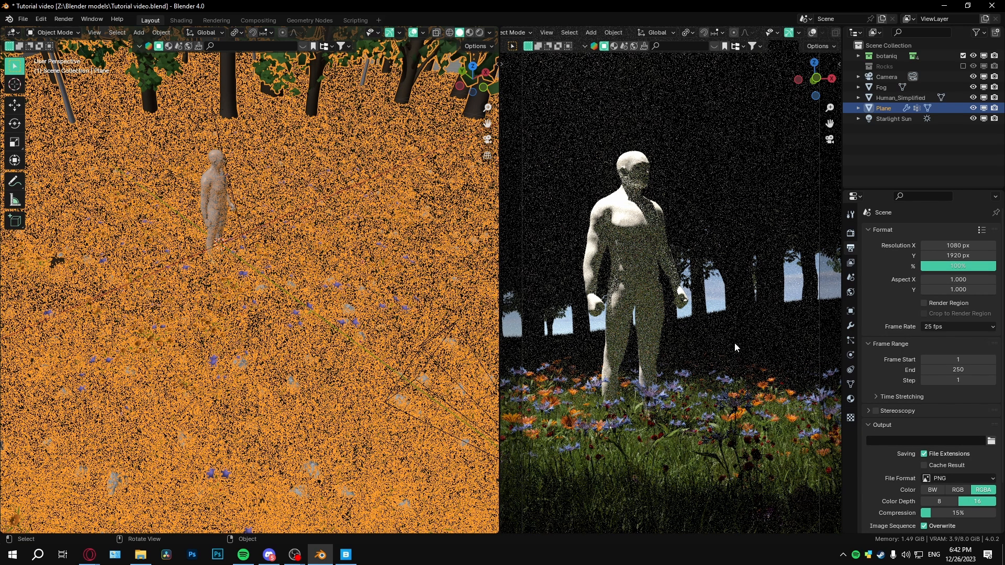
Enable depth of field on the camera and pick the human figure as its focus object
click(851, 399)
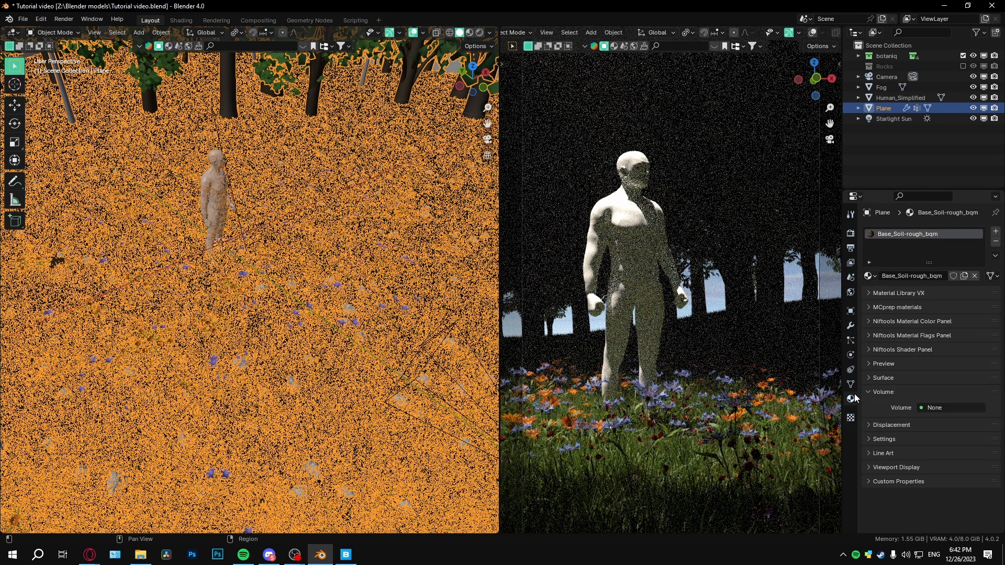
click(667, 210)
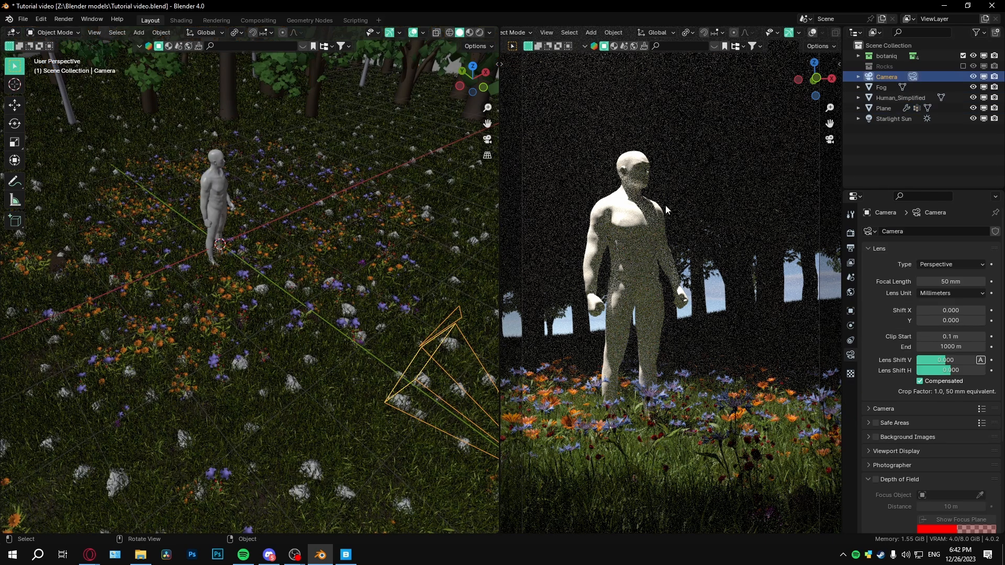
scroll(891, 397, down, 5)
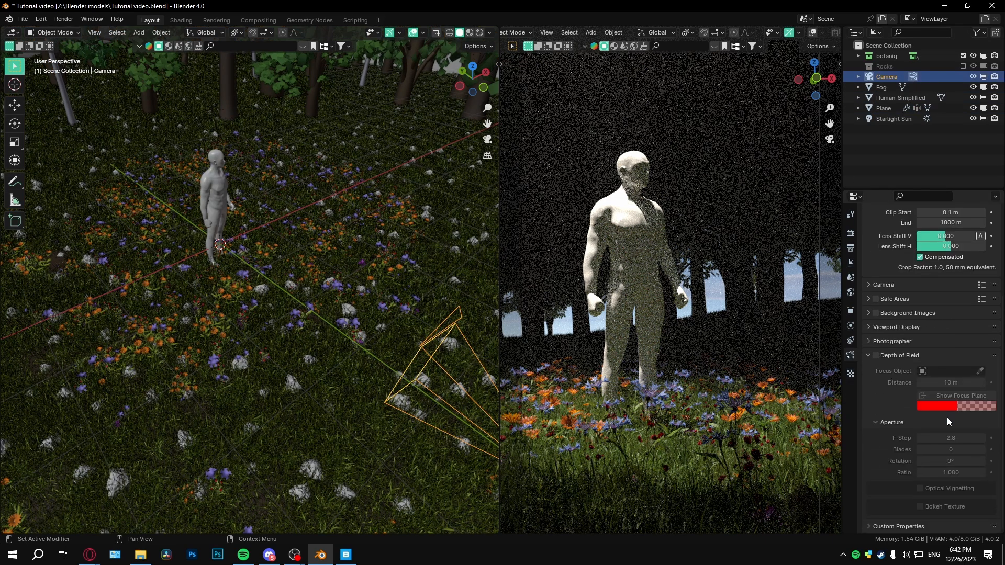
click(876, 355)
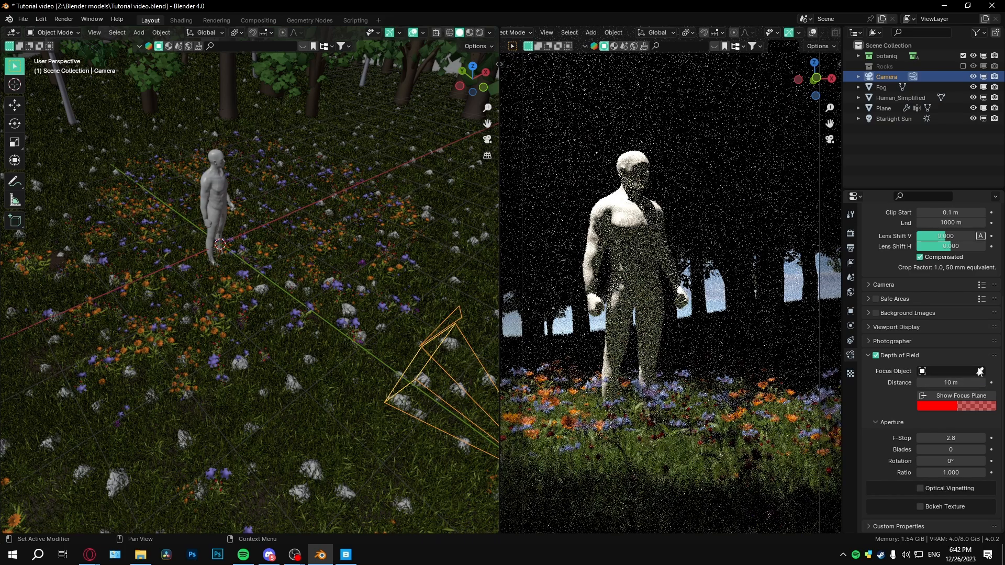
click(979, 372)
click(638, 260)
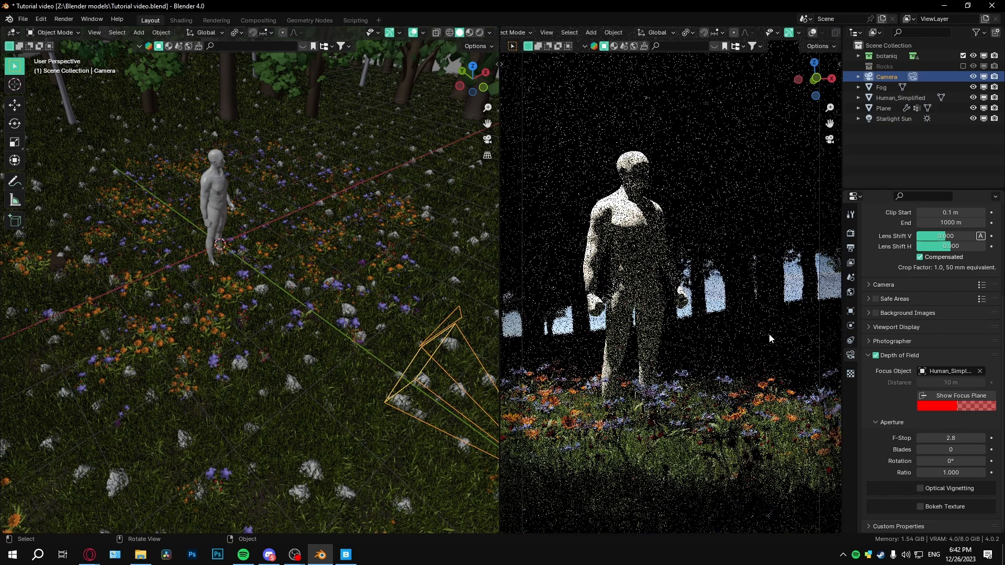
Set the camera's depth of field F-Stop to 1.4
click(963, 440)
text(1)
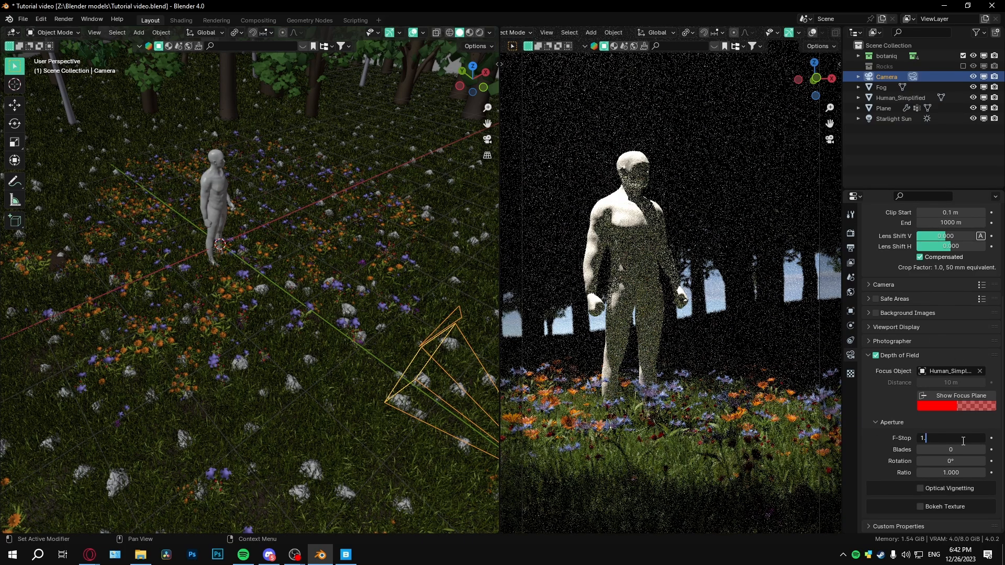
text(.4)
key(Return)
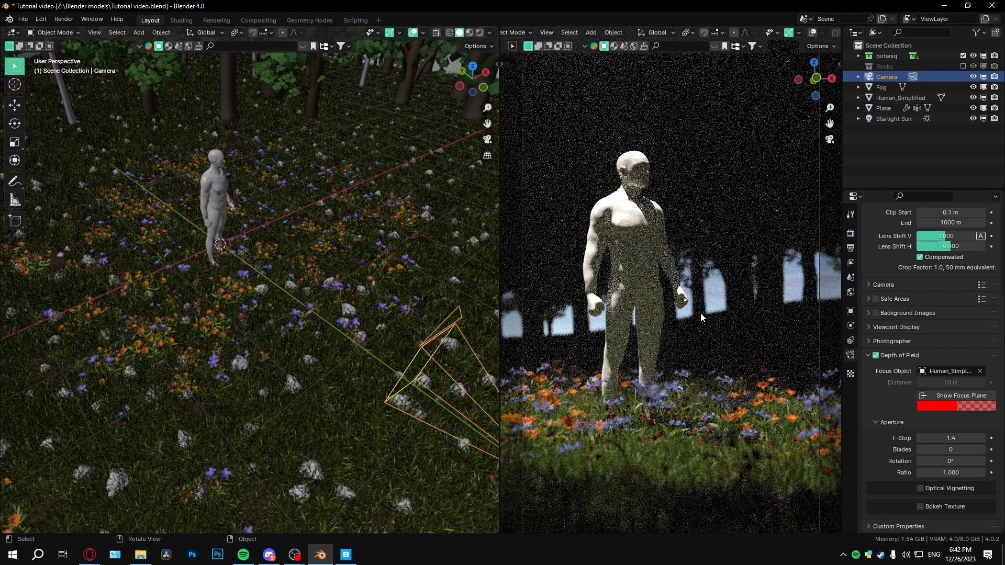
middle_drag(179, 197, 231, 255)
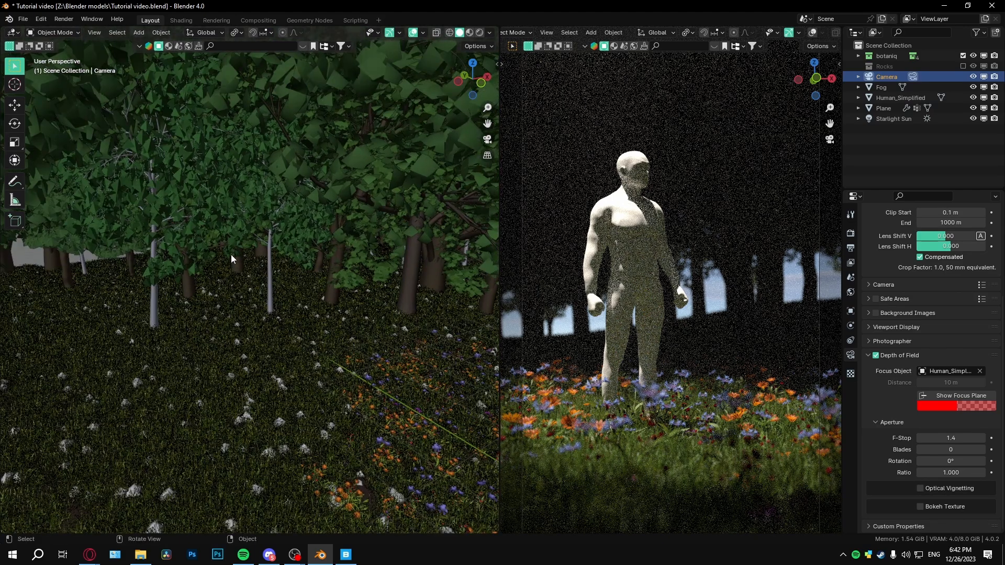
click(107, 268)
key(Tab)
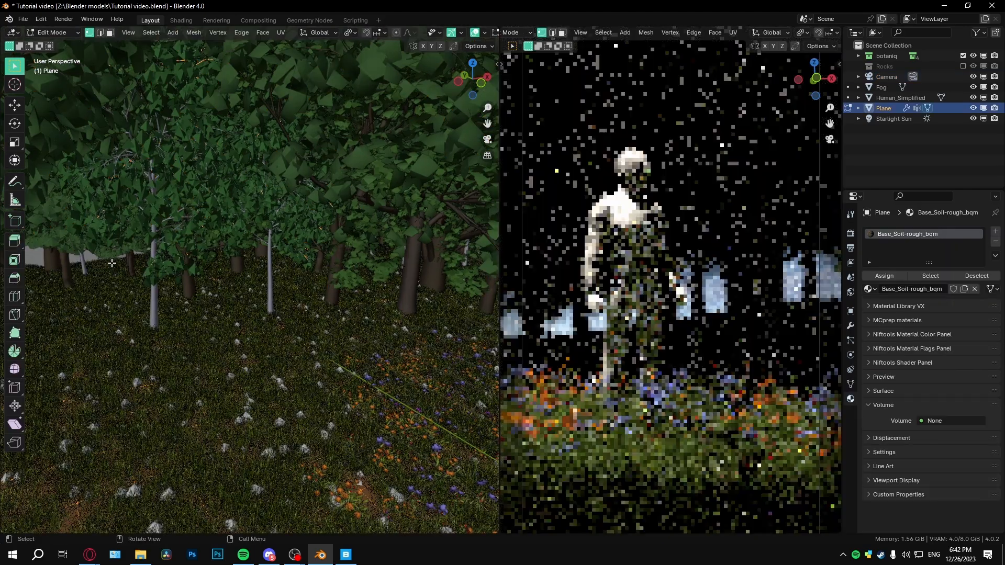
click(121, 375)
scroll(227, 317, up, 6)
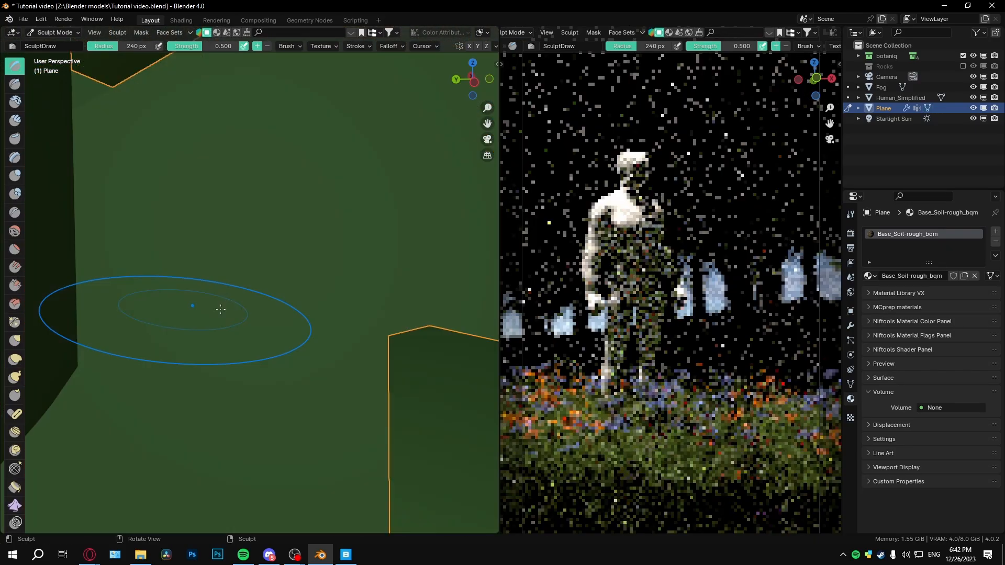
scroll(228, 316, down, 10)
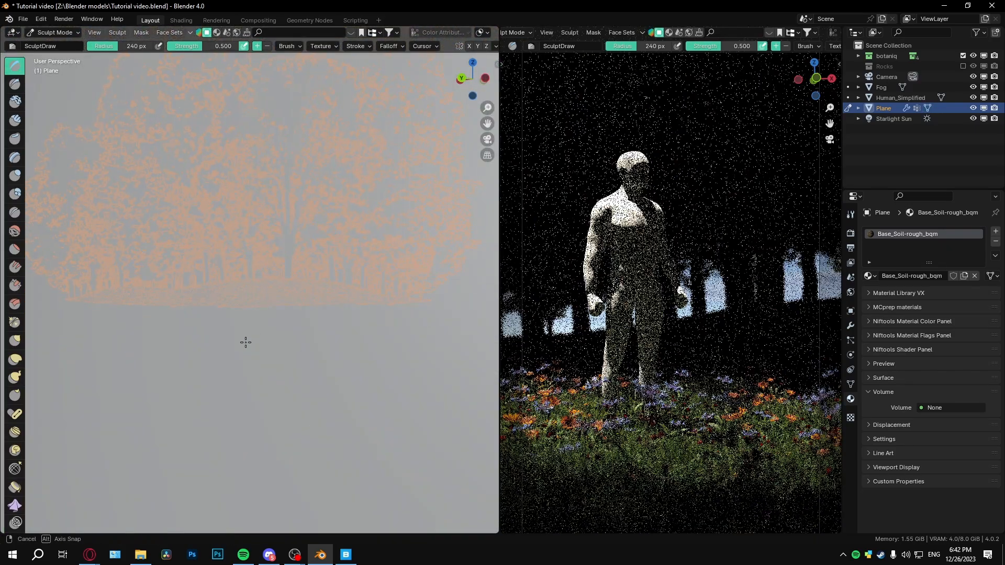
scroll(245, 341, down, 3)
mouse_move(284, 357)
middle_down()
mouse_move(282, 387)
mouse_move(340, 315)
middle_up()
scroll(338, 335, up, 4)
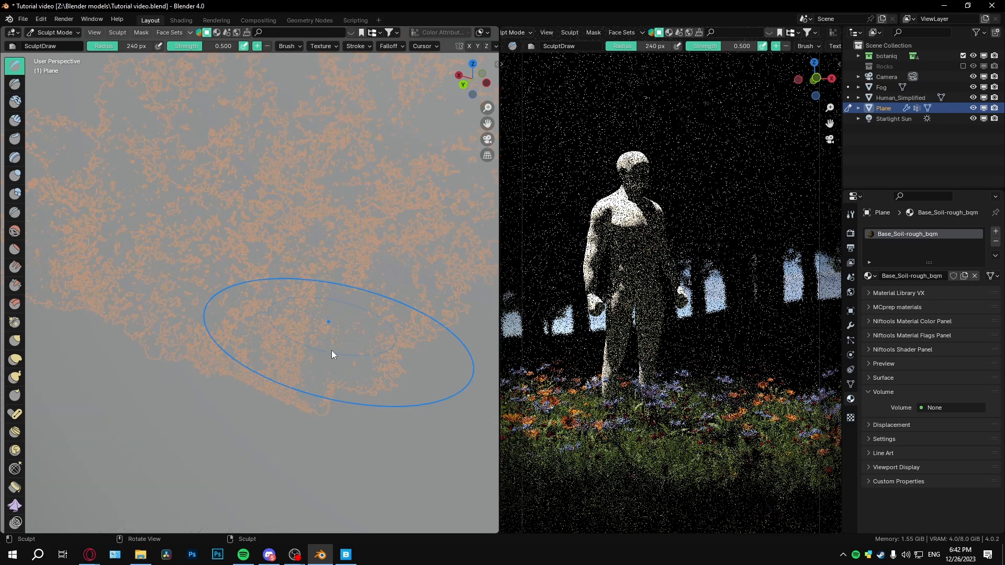
key(ctrl+Tab)
Select the Fog cube and set its viewport display to Bounds
click(361, 374)
scroll(361, 360, down, 8)
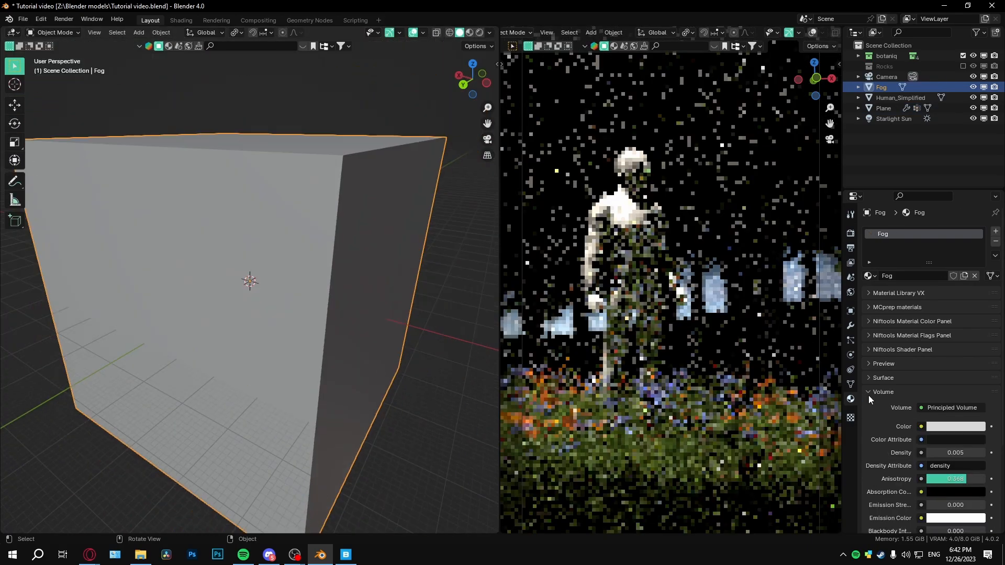
scroll(909, 426, down, 5)
click(851, 311)
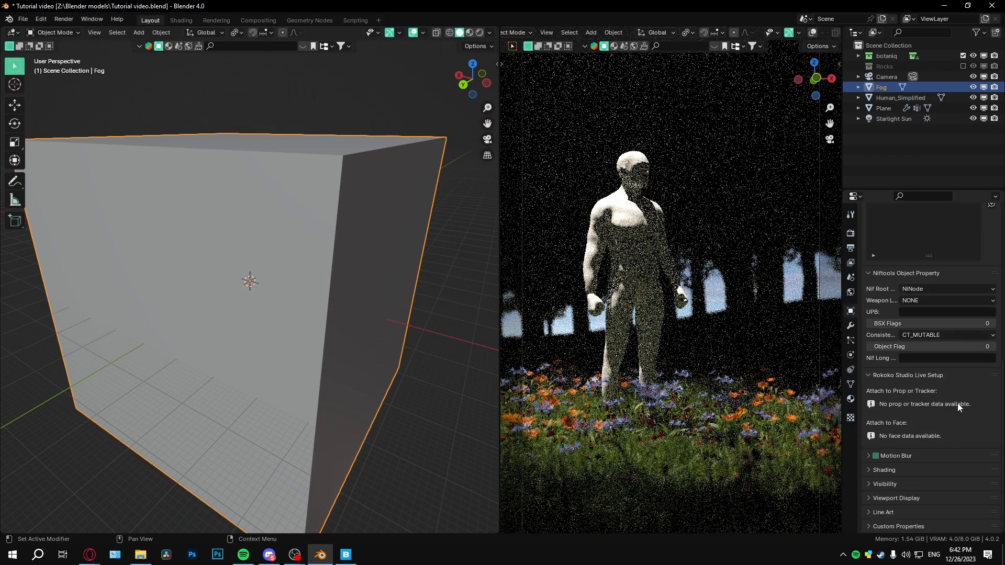
click(907, 499)
scroll(946, 502, down, 6)
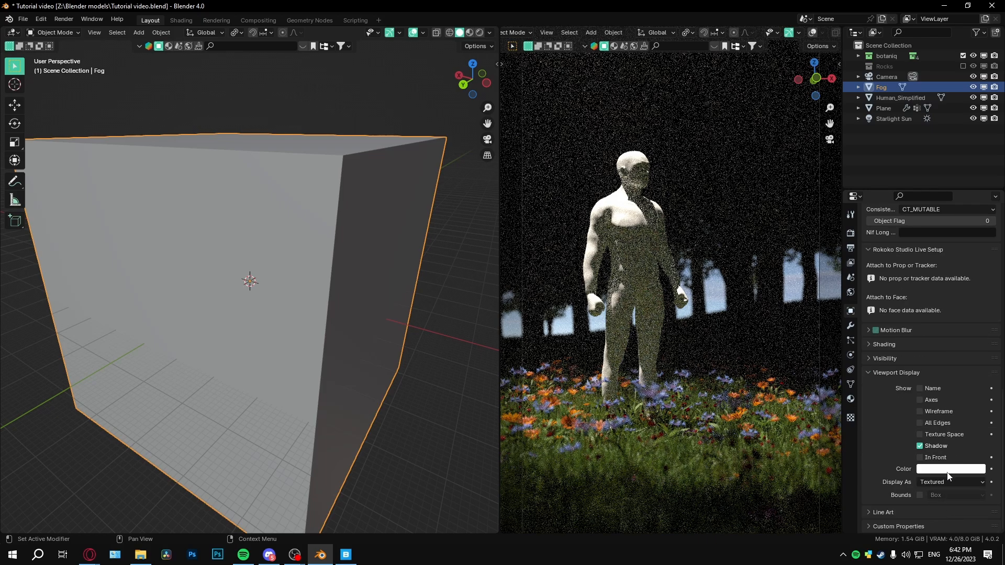
click(931, 494)
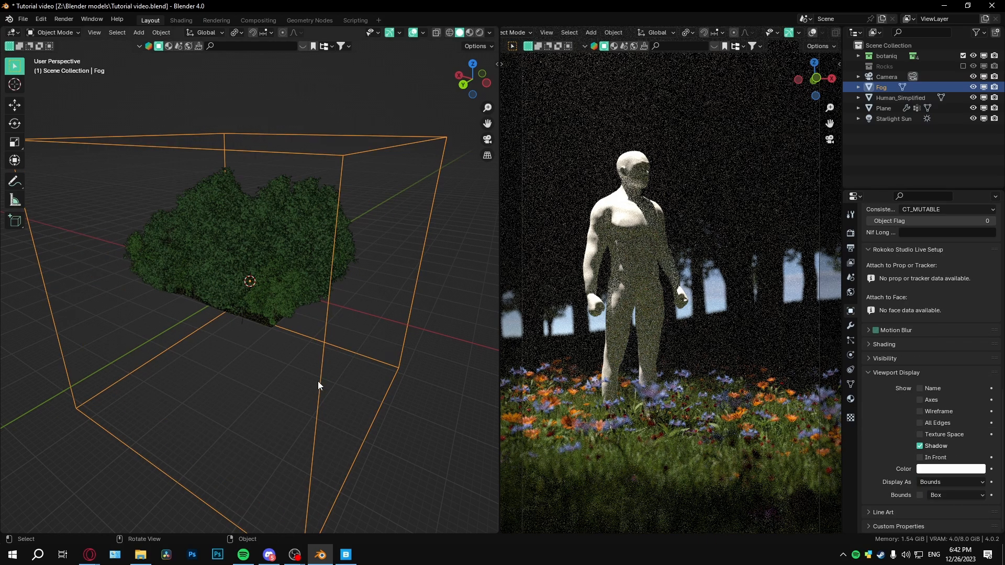
Enter Edit Mode on the ground plane and try lifting an edge vertex with smooth proportional editing, size about 7.4 m
scroll(309, 380, up, 5)
click(278, 413)
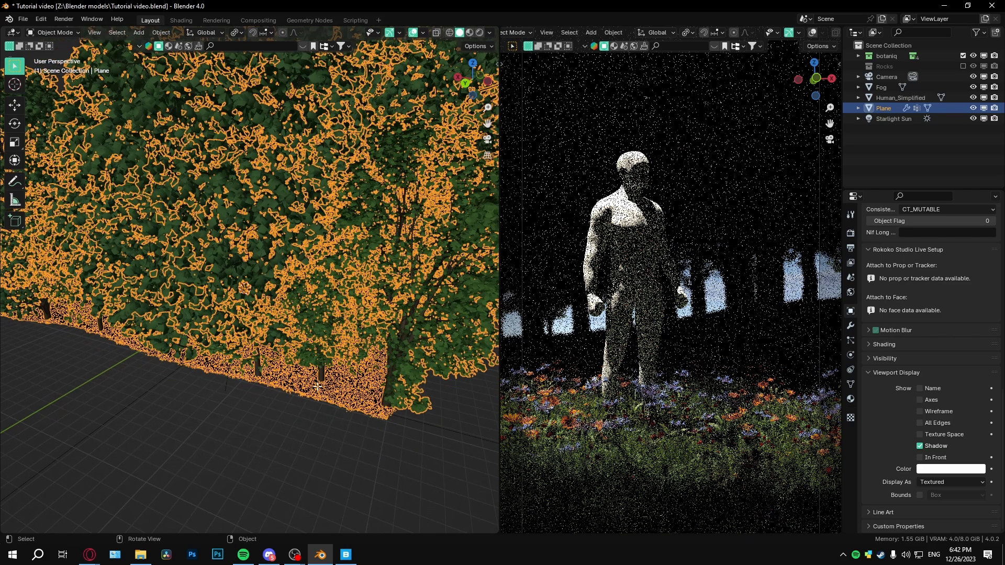
key(Tab)
middle_drag(299, 392, 310, 358)
click(309, 357)
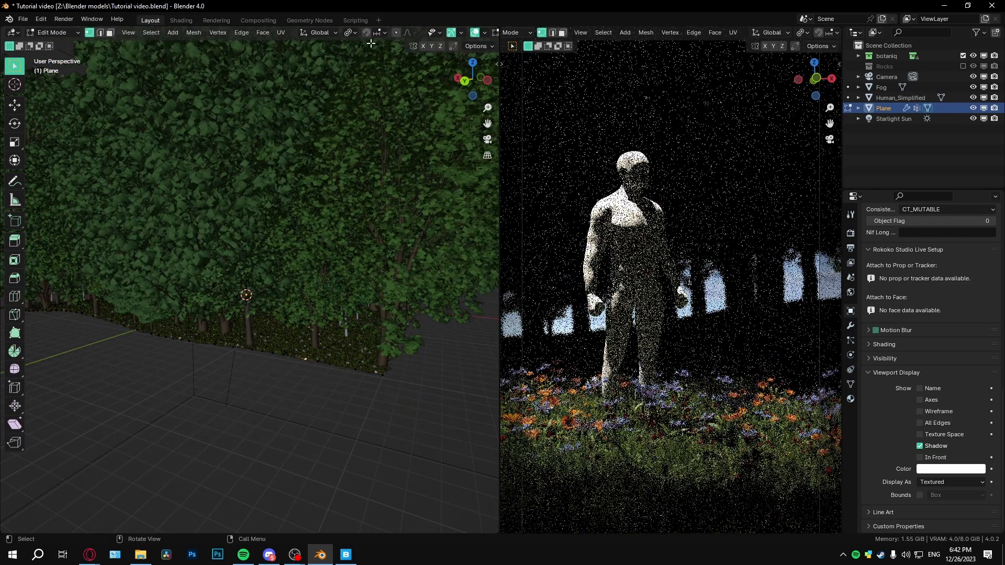
middle_drag(350, 303, 349, 283)
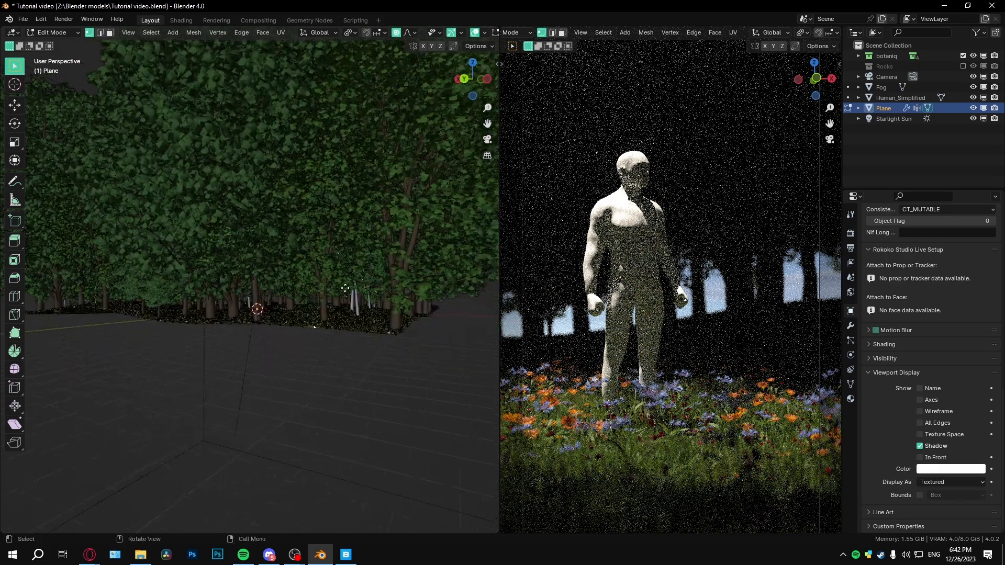
key(g)
scroll(345, 262, down, 20)
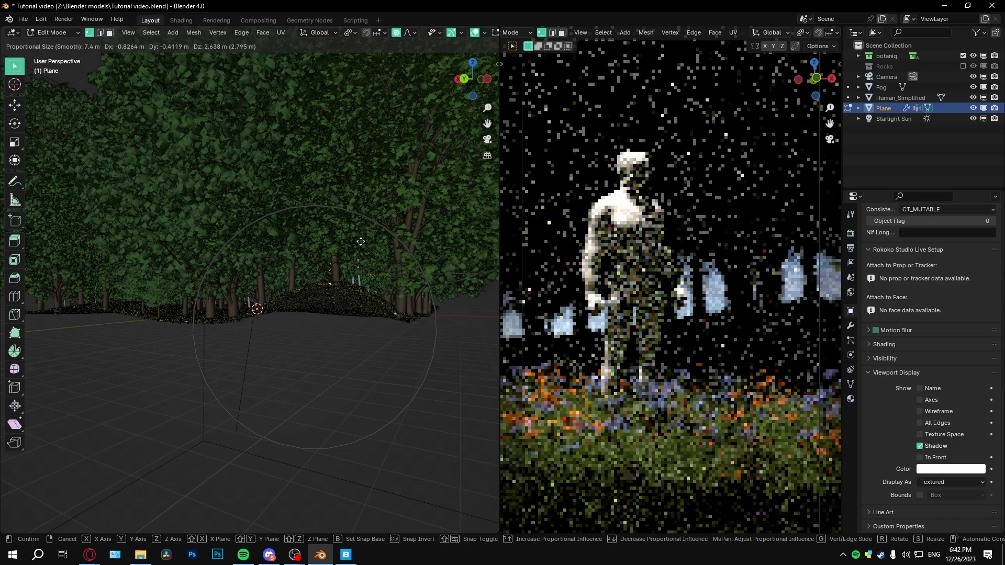
Raise two vertices along the ground's edge about 2.4 m and 2.7 m in Z with a proportional size of about 10.83 m
click(199, 317)
key(g)
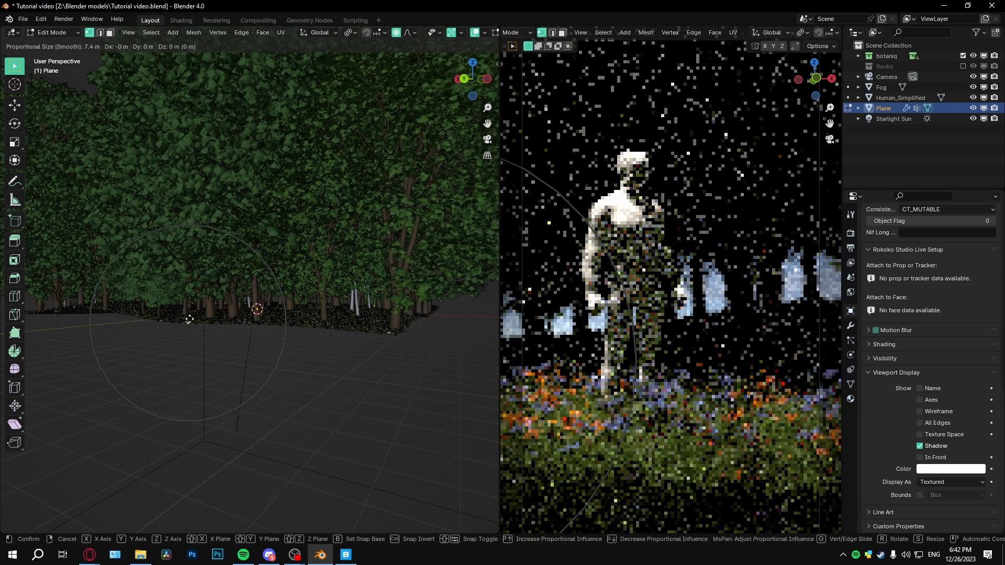
key(z)
scroll(202, 297, down, 2)
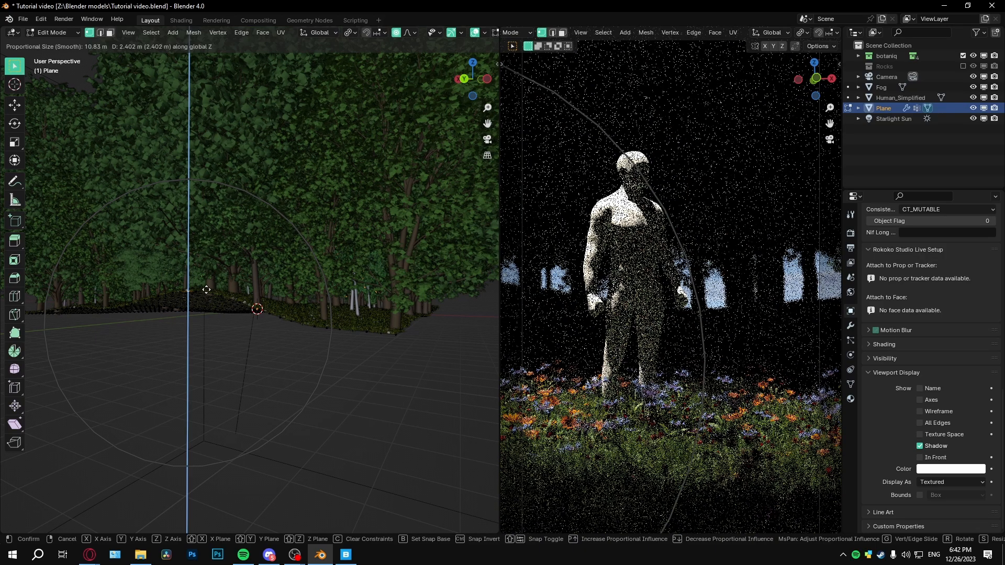
click(206, 290)
key(g)
key(z)
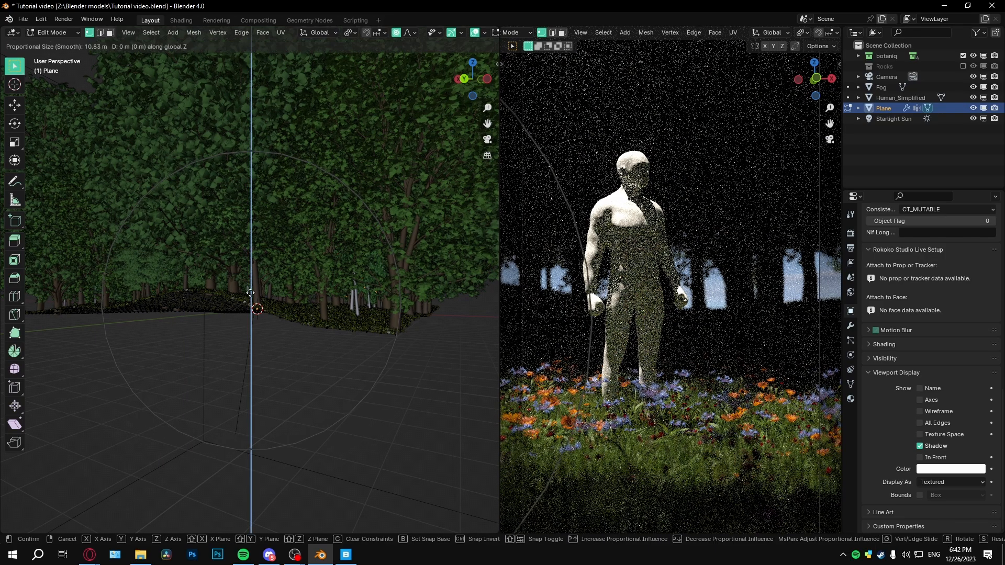
click(255, 266)
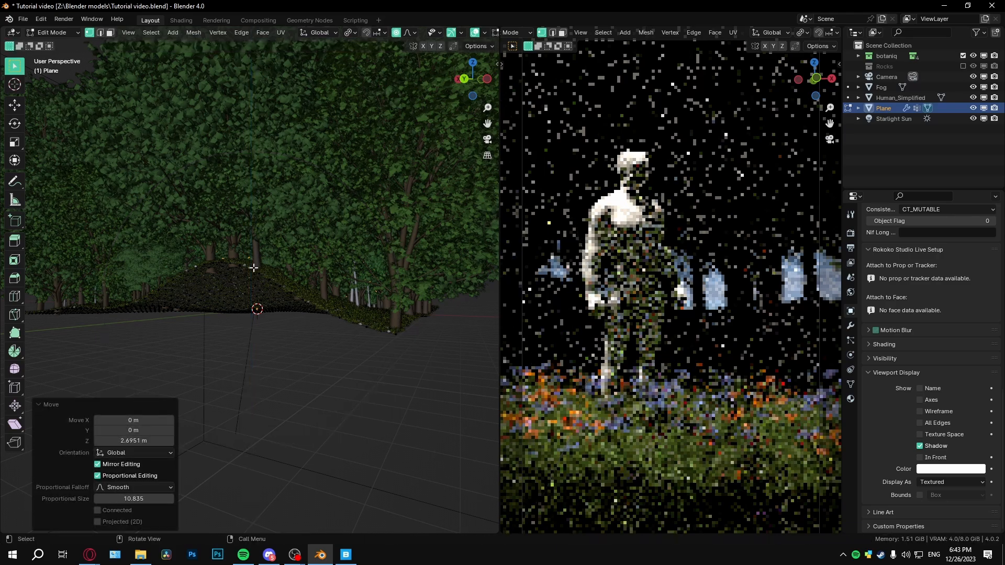
Raise another vertex on the ground's edge by about 3.1 m along Z, and undo all the terrain raises
key(g)
key(z)
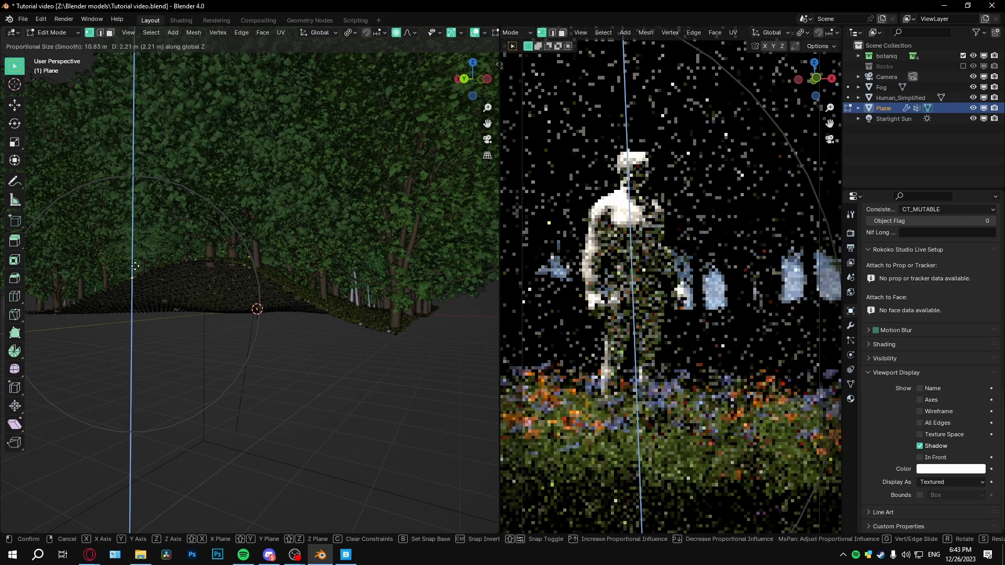
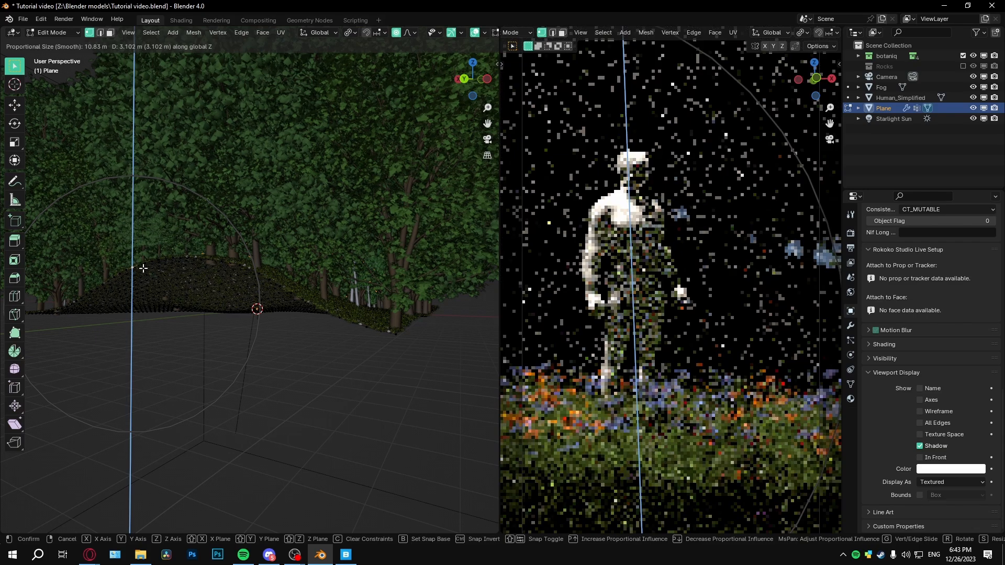
click(228, 298)
key(ctrl+z)
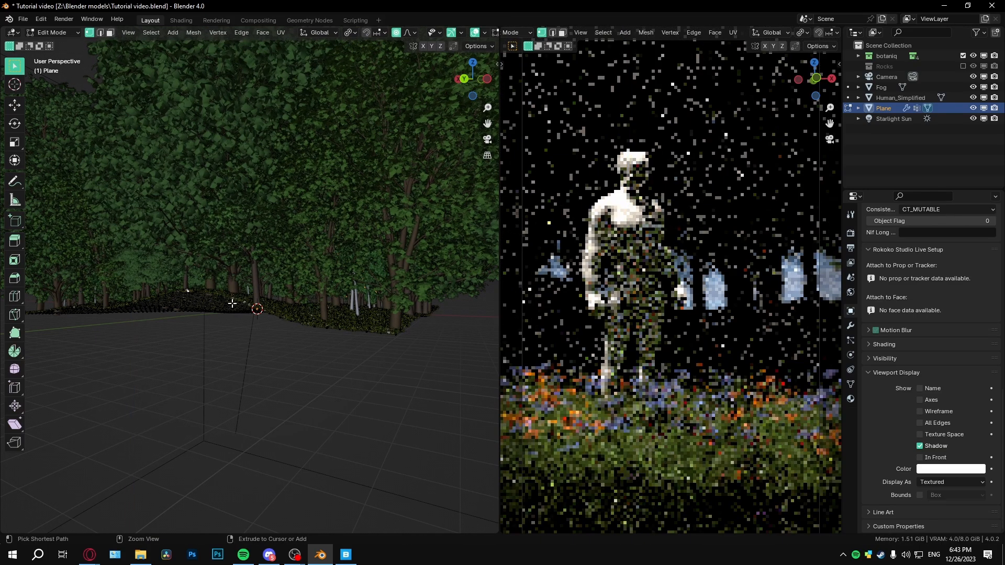
Return the ground plane to Object Mode and save the file
key(ctrl+Tab)
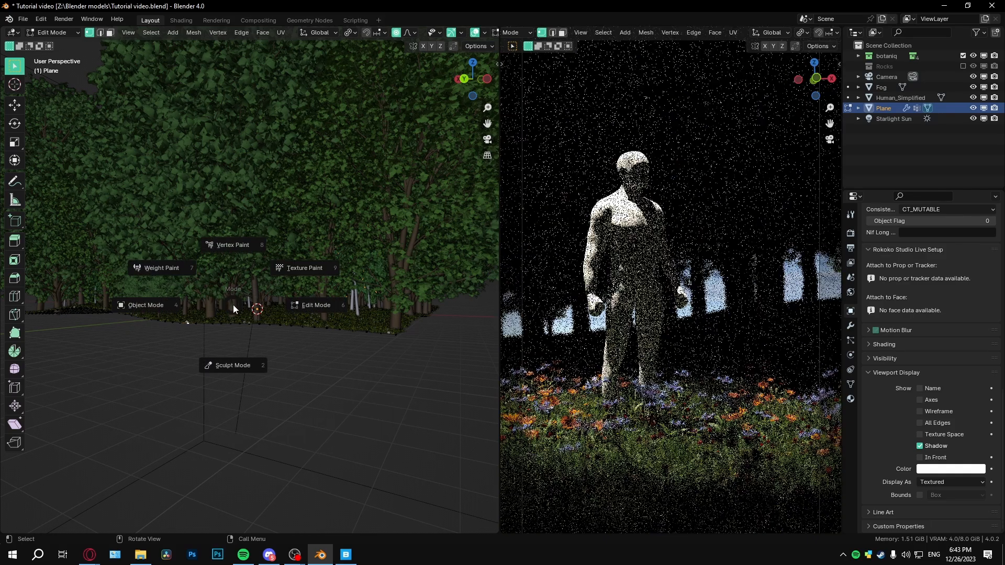
click(182, 308)
middle_drag(309, 361, 353, 365)
key(ctrl+s)
Add a plane mesh, move it by about -32.5, 16.3 and -23.5 m beside the forest, and scale it by about -24.5
scroll(343, 381, down, 5)
key(shift+a)
mouse_move(325, 213)
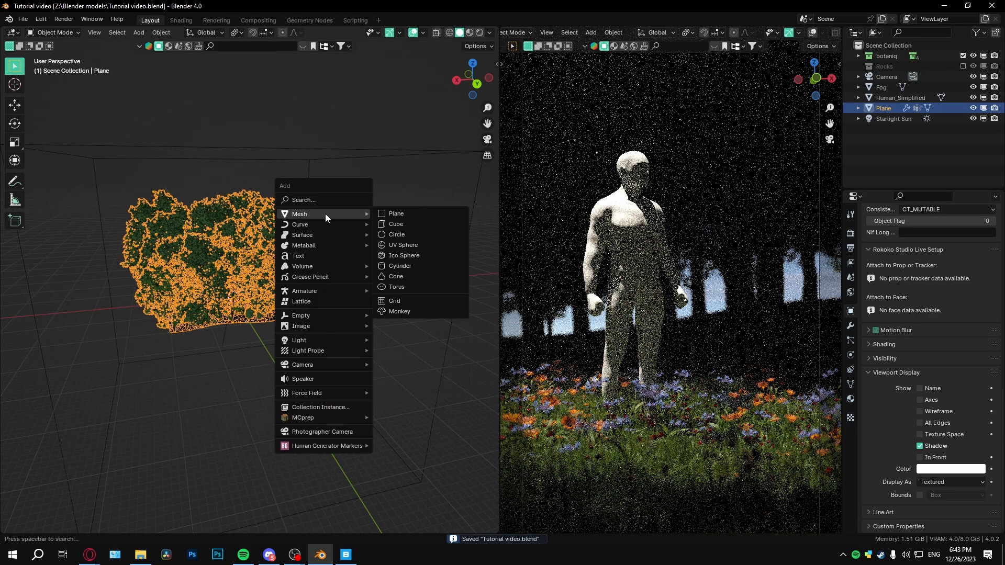
click(411, 218)
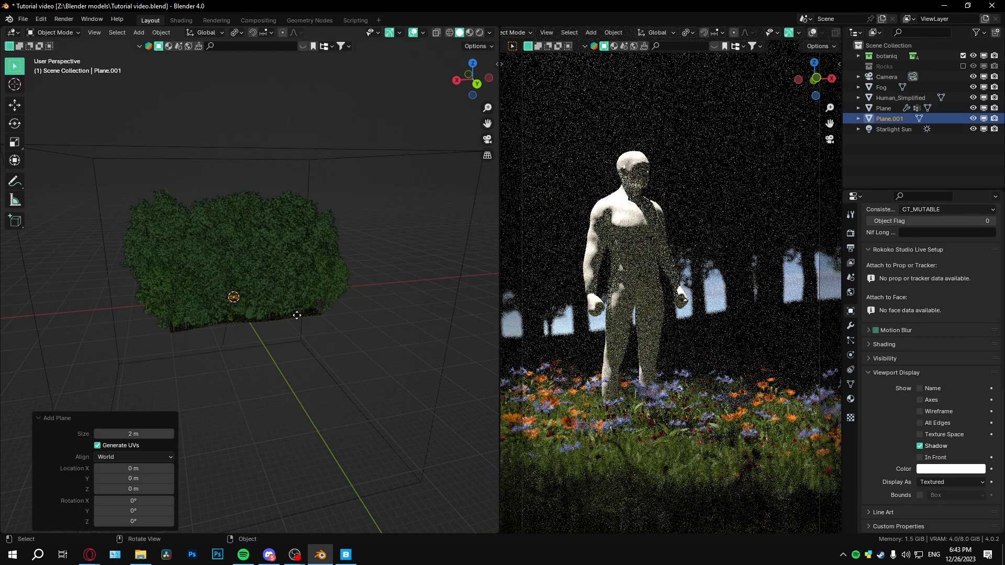
key(g)
click(343, 387)
key(s)
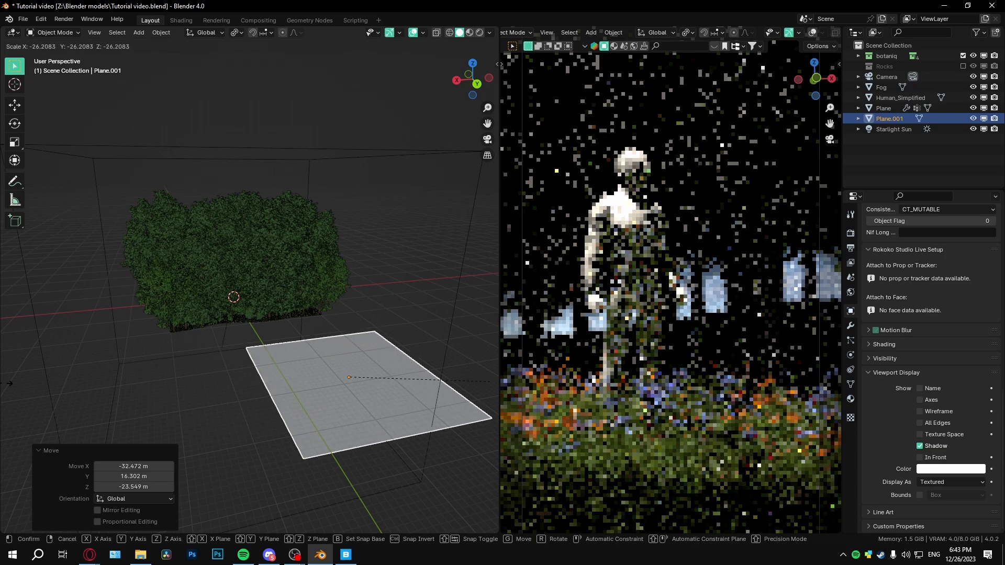
click(463, 283)
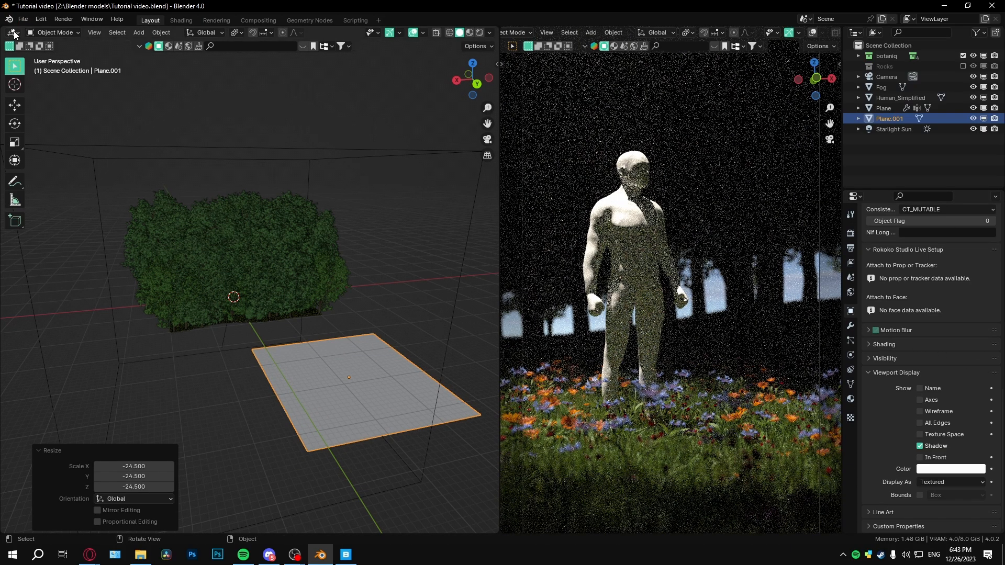
Add a Geometry Nodes modifier to the new plane and create a new node group for it
click(11, 34)
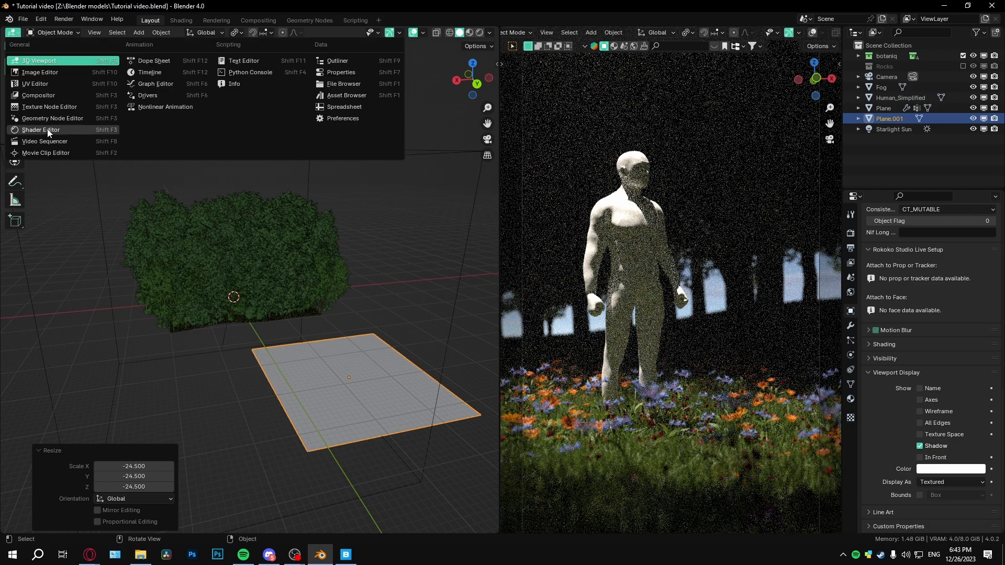
click(851, 325)
click(925, 233)
key(space)
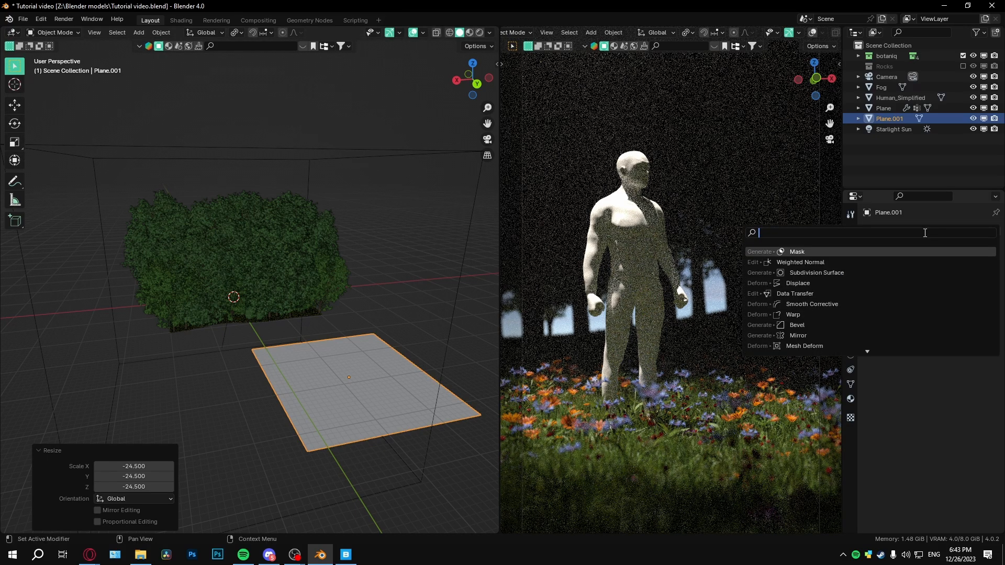
key(Return)
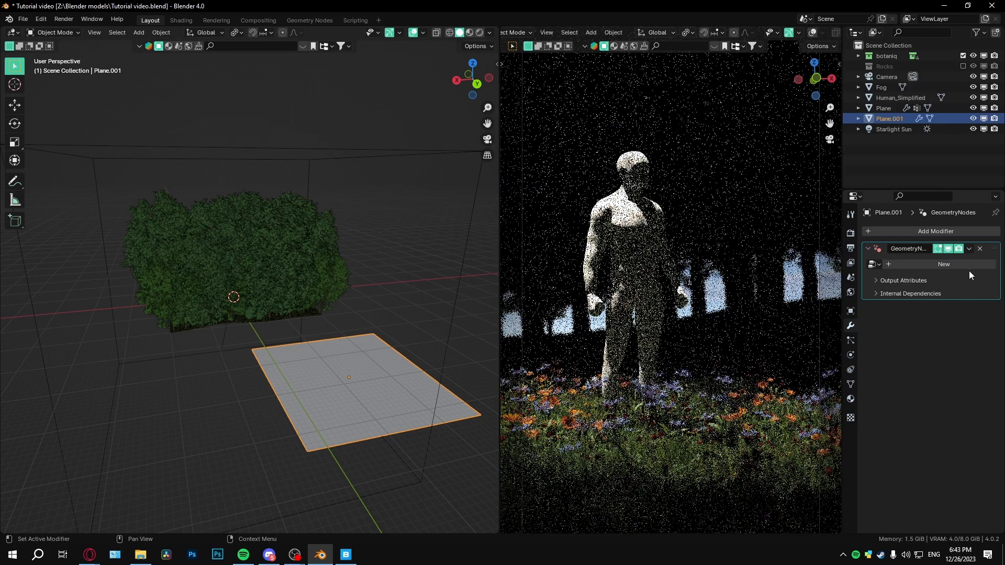
click(963, 265)
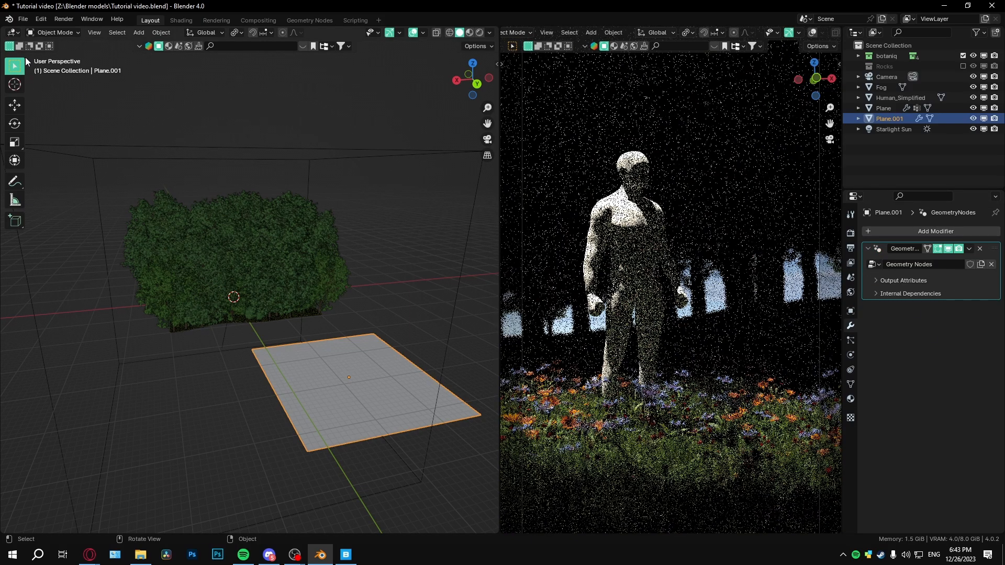
Open the ground plane's node tree in the Geometry Node Editor and copy the Tree frame together with its nodes
click(12, 32)
click(33, 119)
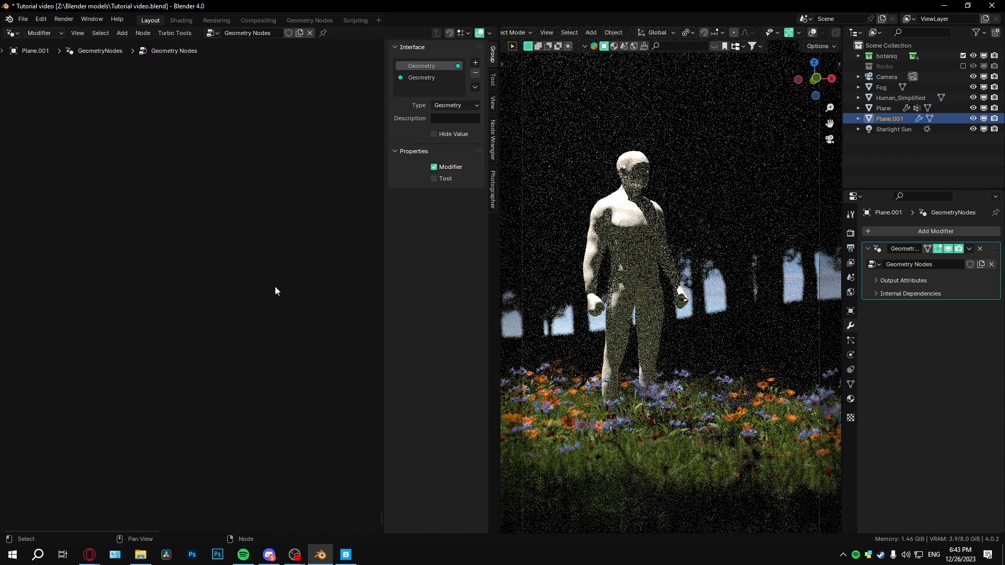
click(736, 459)
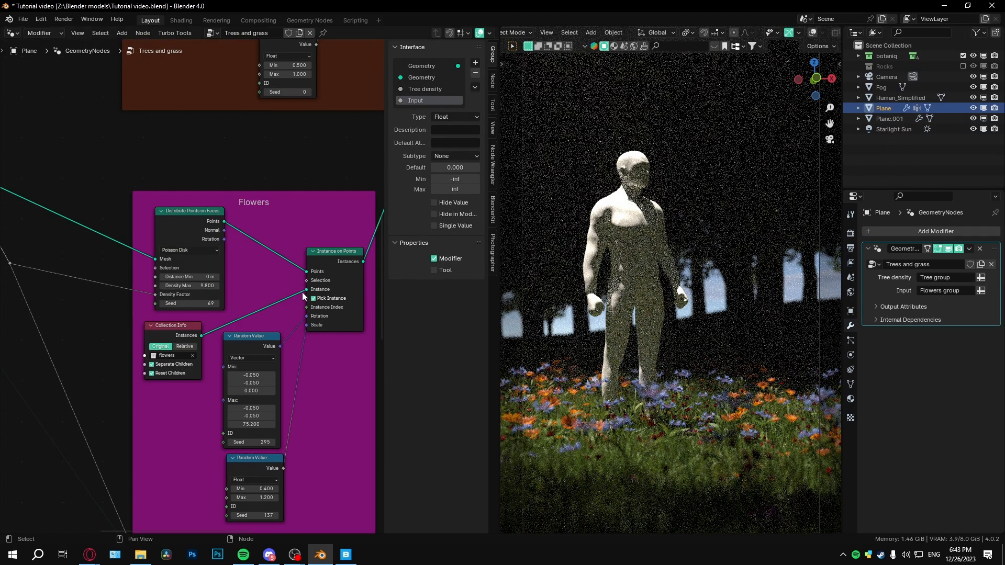
key(Home)
scroll(211, 425, up, 3)
middle_drag(211, 425, 168, 292)
scroll(168, 292, down, 1)
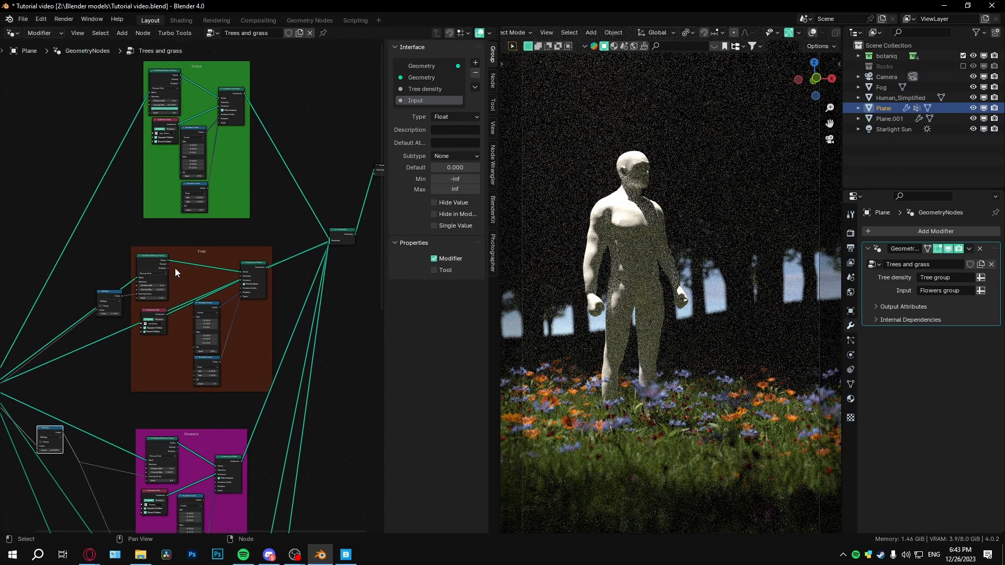
drag(94, 248, 259, 343)
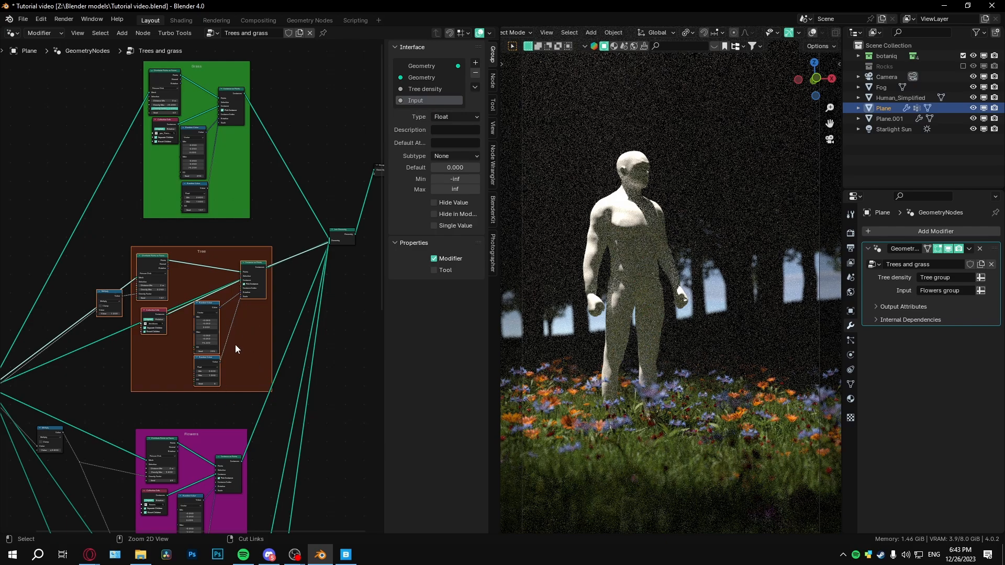
Paste the Tree frame below the Group Input and Group Output nodes in the new plane's node group, and remove the Multiply node
click(899, 121)
key(ctrl+v)
key(g)
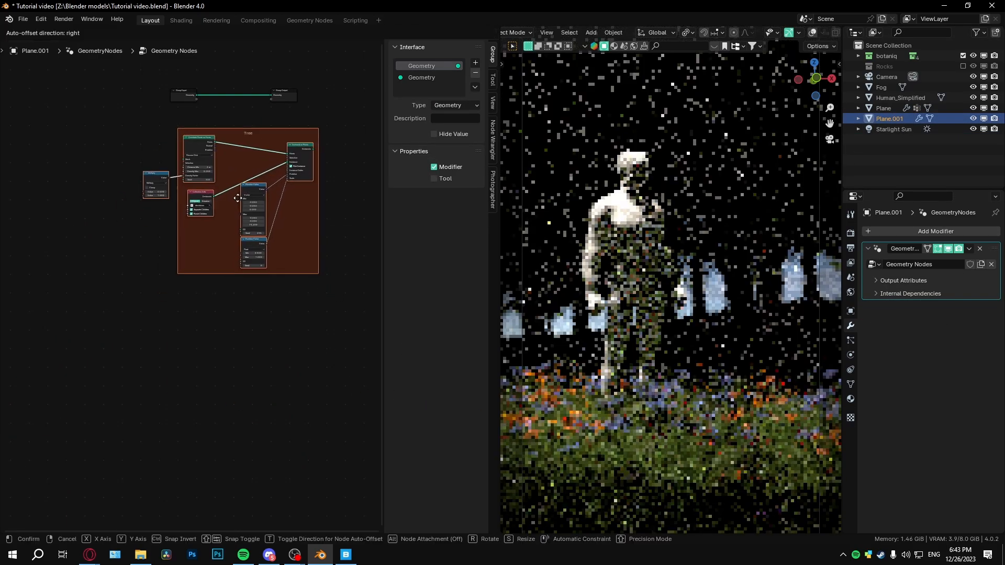
scroll(237, 197, up, 3)
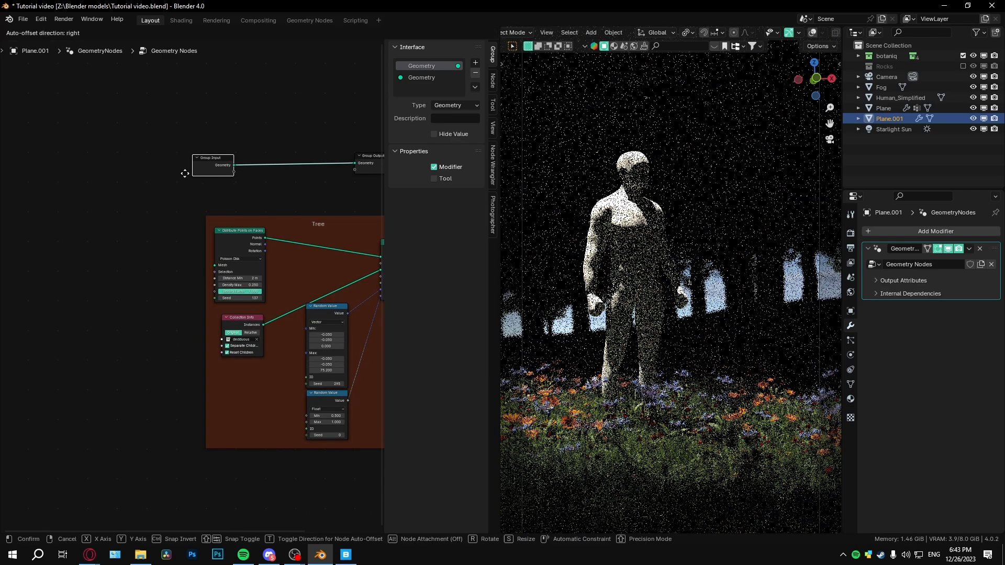
Connect Group Input's Geometry to Distribute Points on Faces' Mesh, and Instance on Points' Instances to Group Output, deleting the stray Viewer node
click(68, 260)
drag(112, 256, 215, 265)
middle_drag(281, 277, 93, 339)
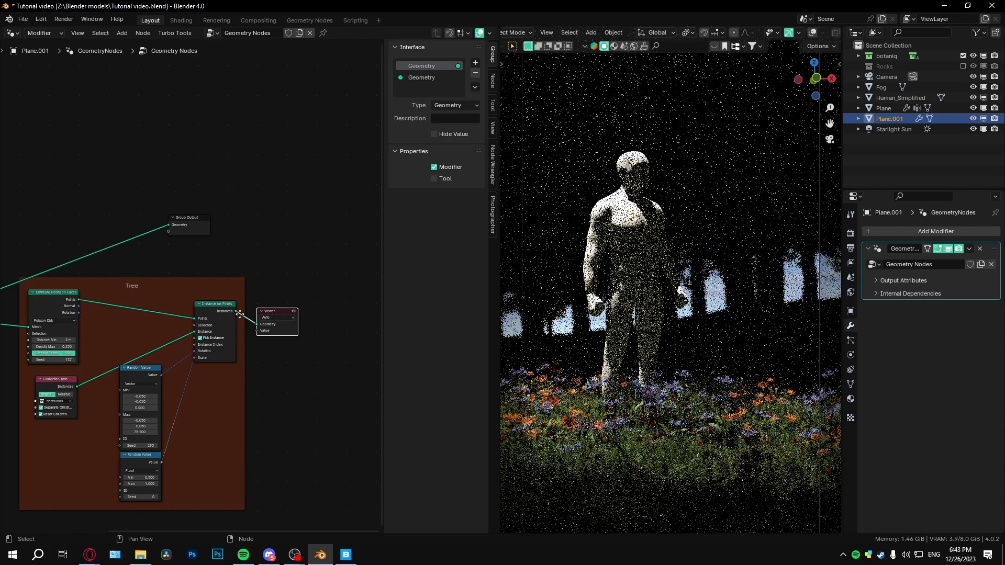
key(Delete)
drag(237, 311, 341, 302)
Switch back to the 3D Viewport and turn off the Geometry Nodes modifier's viewport display on the new plane
middle_drag(177, 407, 248, 308)
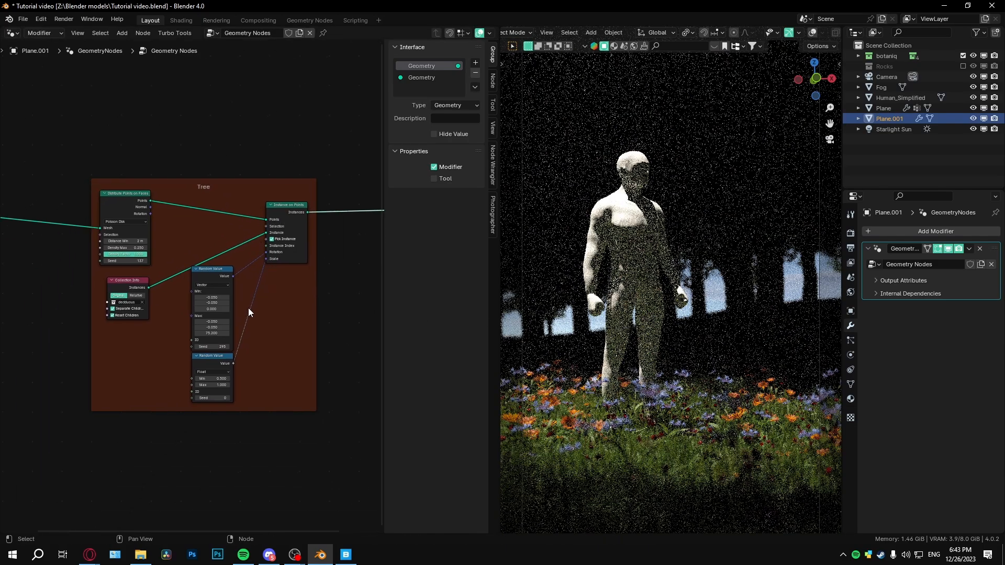
click(20, 34)
click(37, 65)
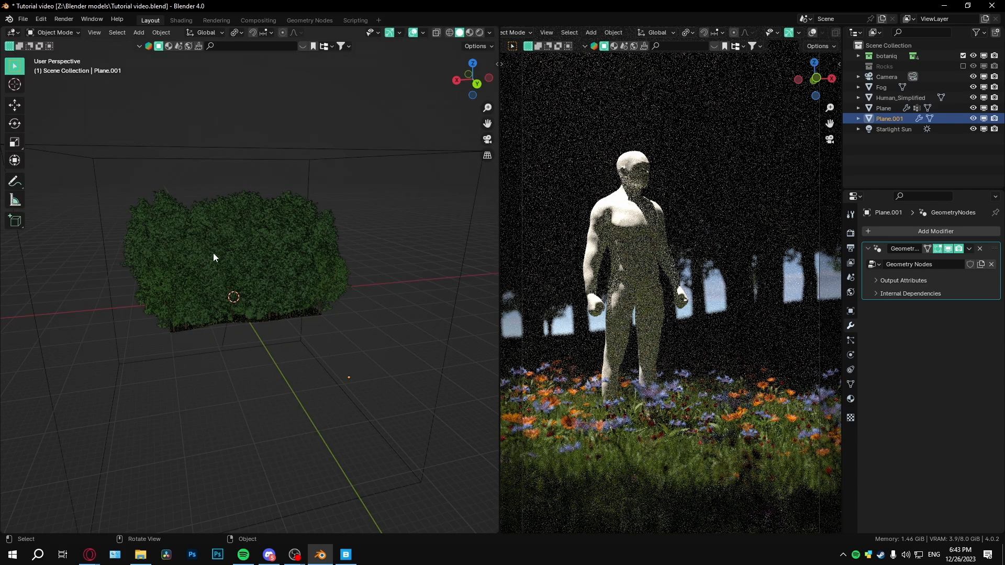
scroll(288, 298, up, 6)
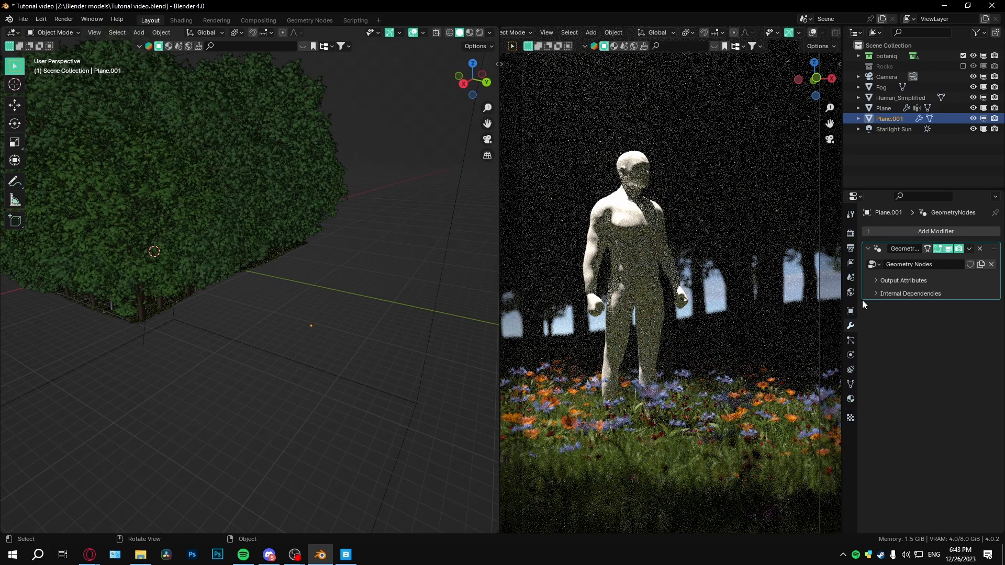
middle_drag(288, 322, 330, 302)
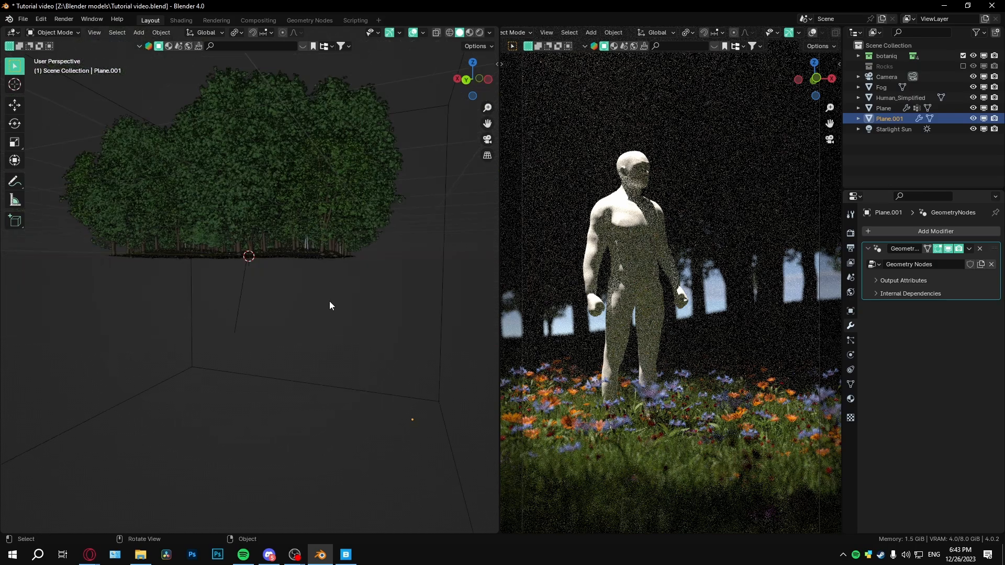
click(948, 249)
scroll(248, 305, down, 3)
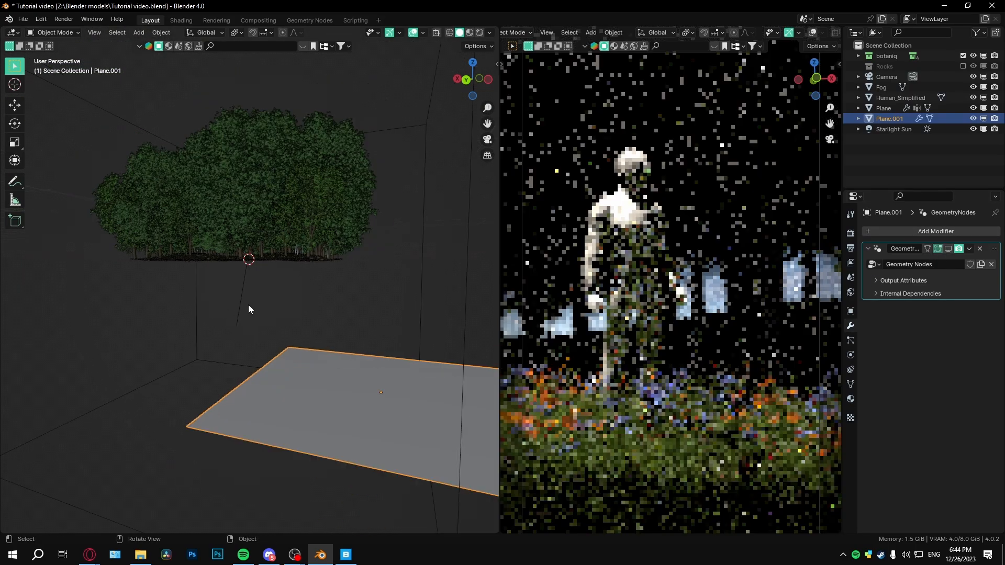
Raise the plane about 23.3 m in Z, move it by about -32.1, 12.2 and -0.5 m, and turn the modifier's viewport display on
key(g)
key(z)
click(201, 313)
middle_drag(202, 313, 326, 326)
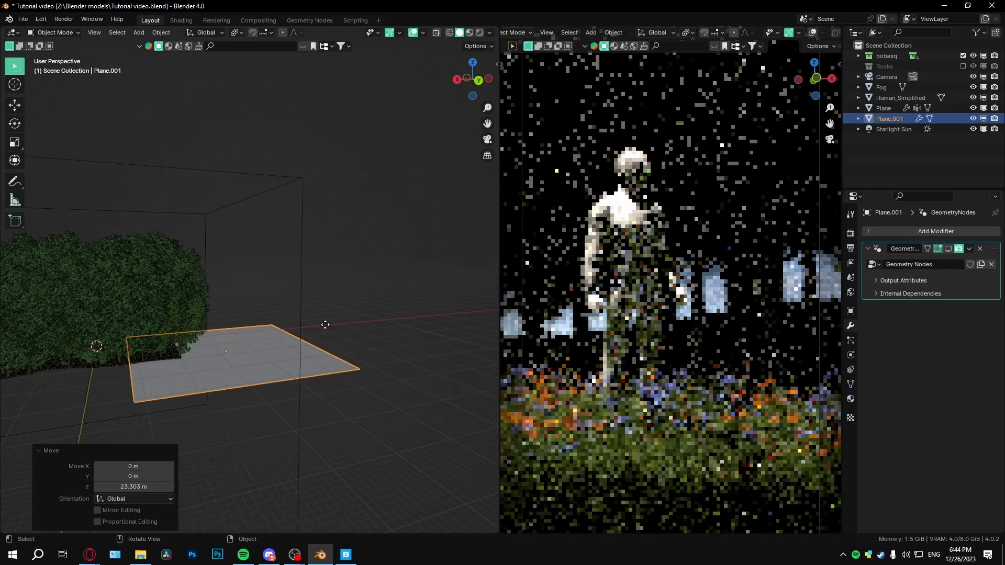
click(948, 249)
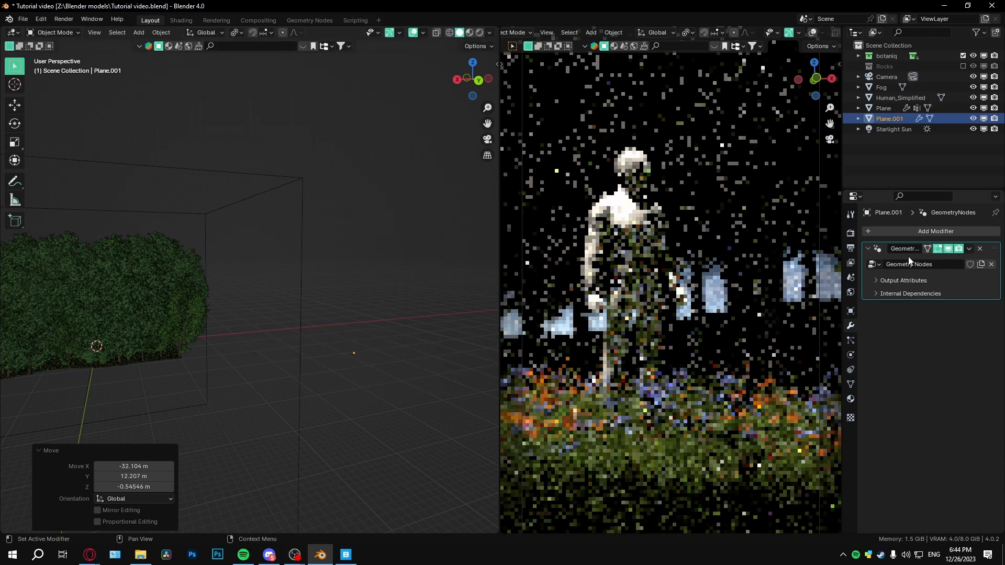
scroll(362, 304, down, 3)
scroll(343, 332, up, 3)
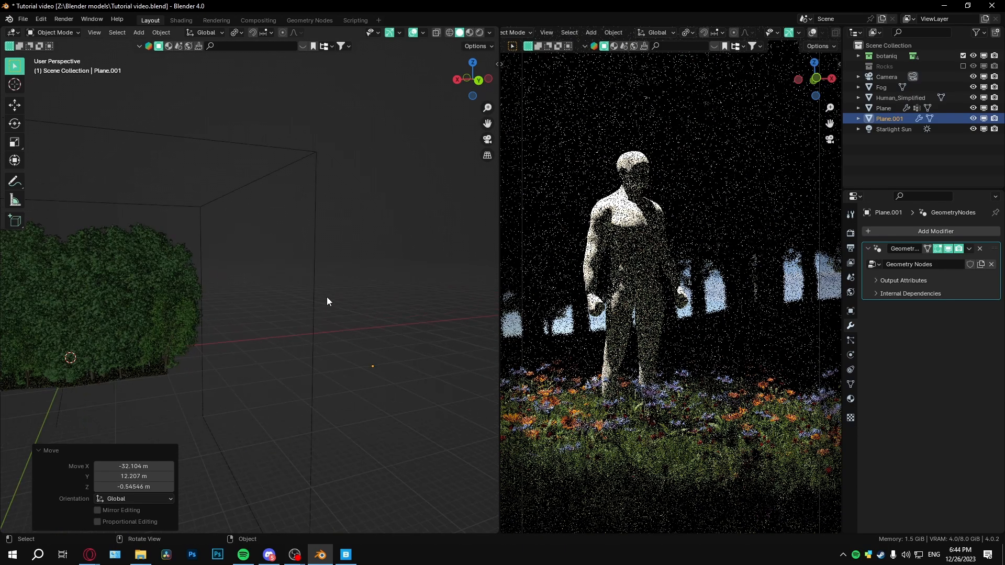
middle_drag(327, 297, 343, 263)
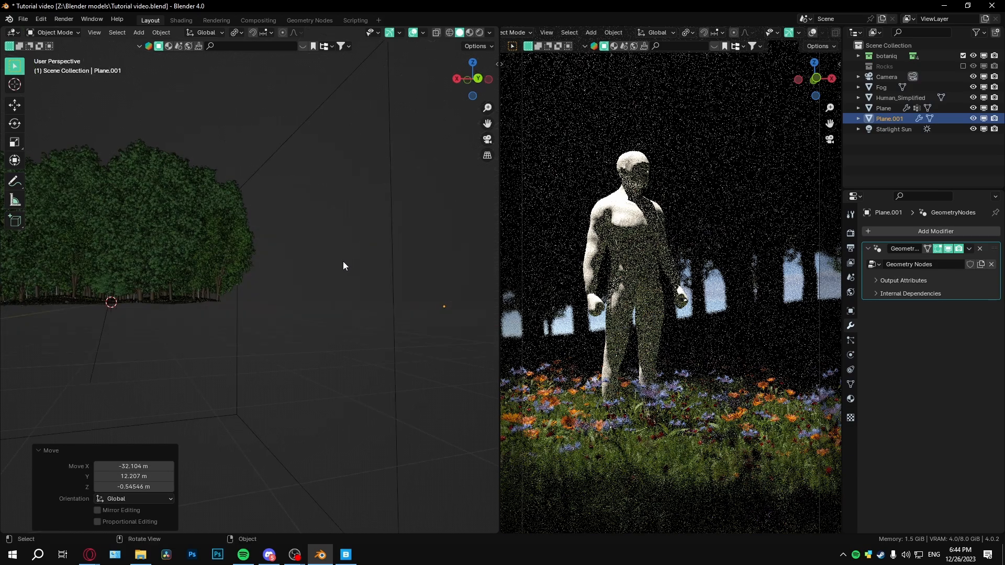
key(Tab)
key(Tab)
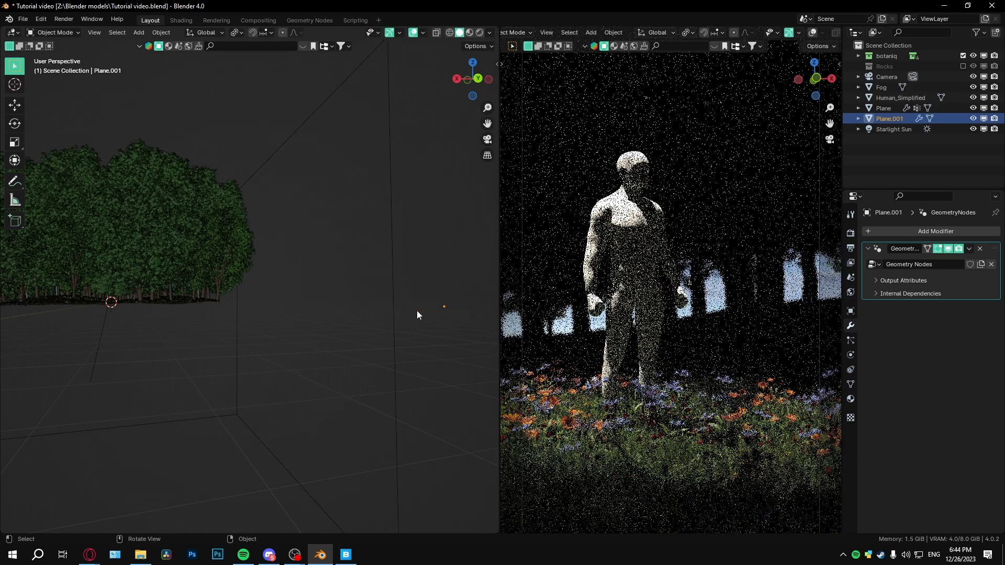
Clear the new plane's location, and move it by about -46.1, 13.7 and -3 m beside the forest
key(g)
key(Escape)
key(alt+g)
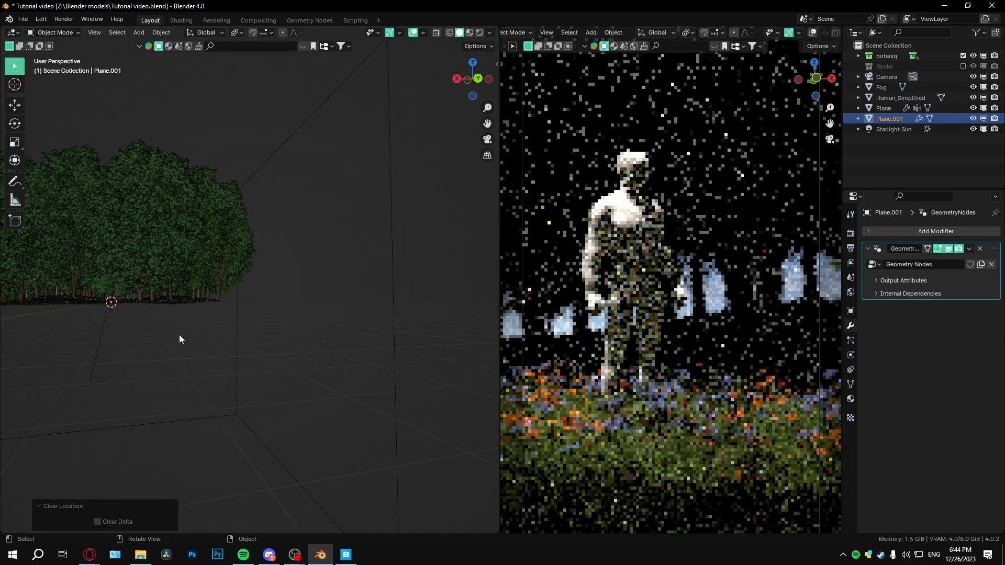
key(g)
key(z)
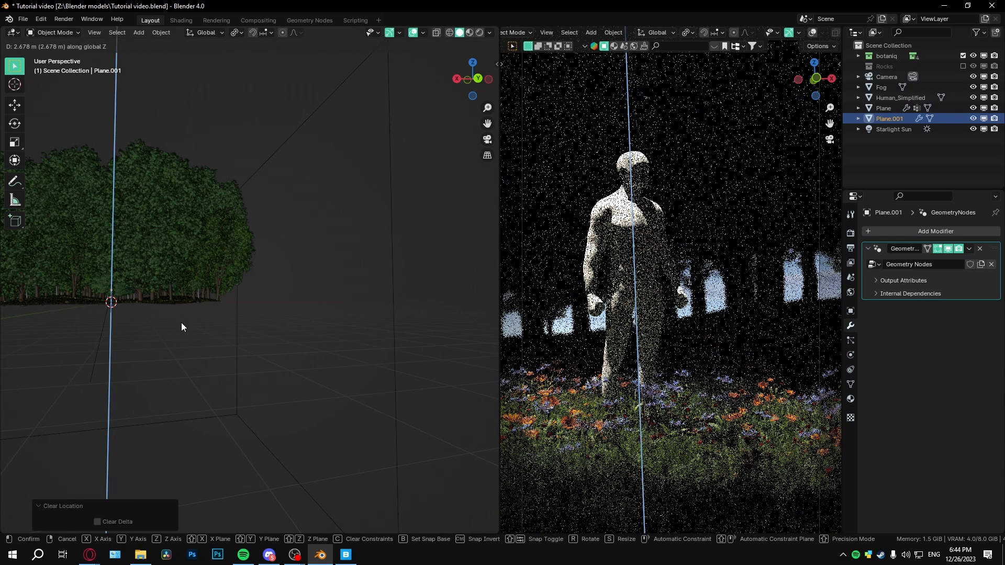
key(Escape)
scroll(231, 297, down, 20)
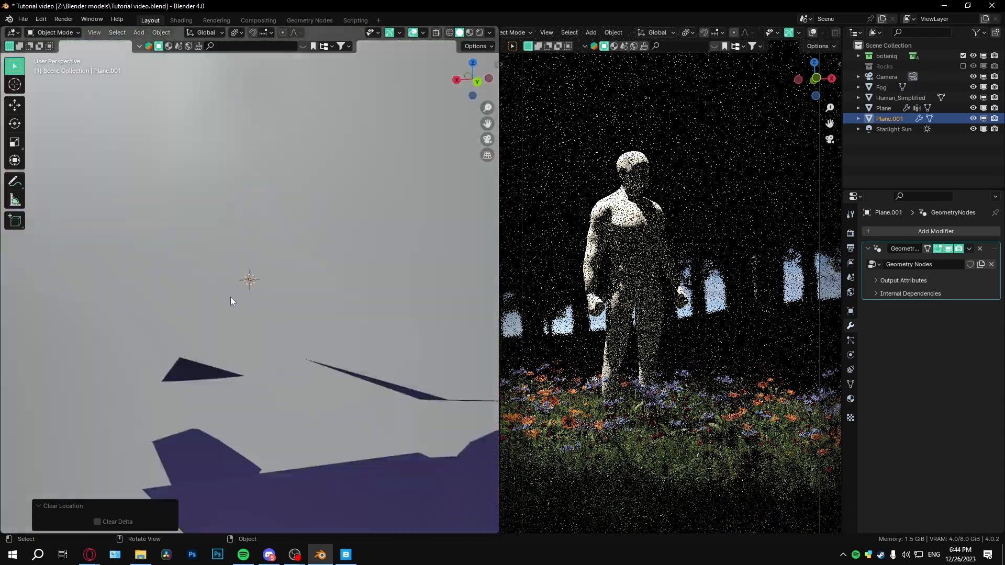
scroll(270, 341, down, 10)
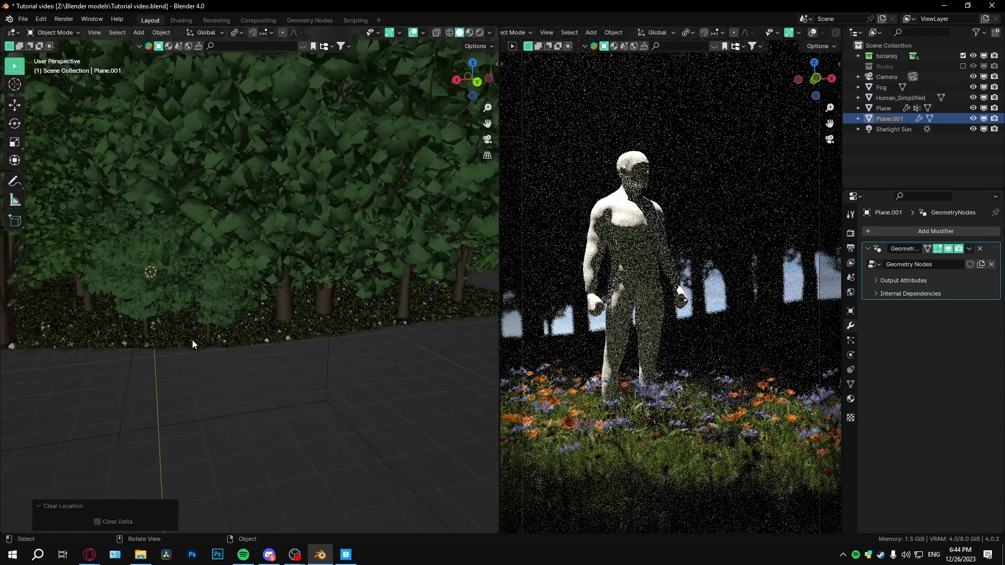
key(g)
click(226, 172)
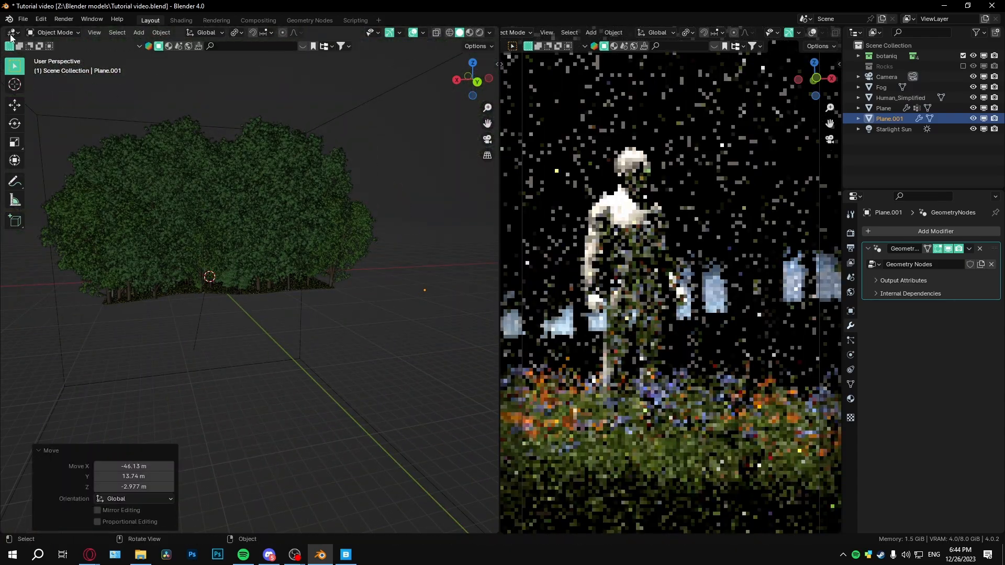
Open the new plane's node tree in the Geometry Node Editor and set Distribute Points on Faces' Distance Min to 0 m
click(12, 33)
click(31, 122)
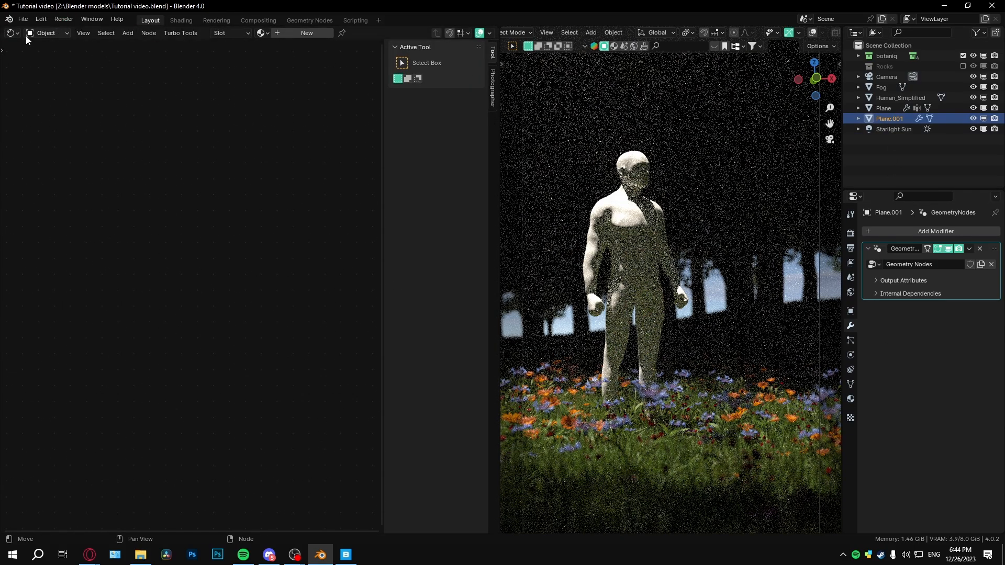
click(13, 33)
click(45, 121)
scroll(175, 287, up, 8)
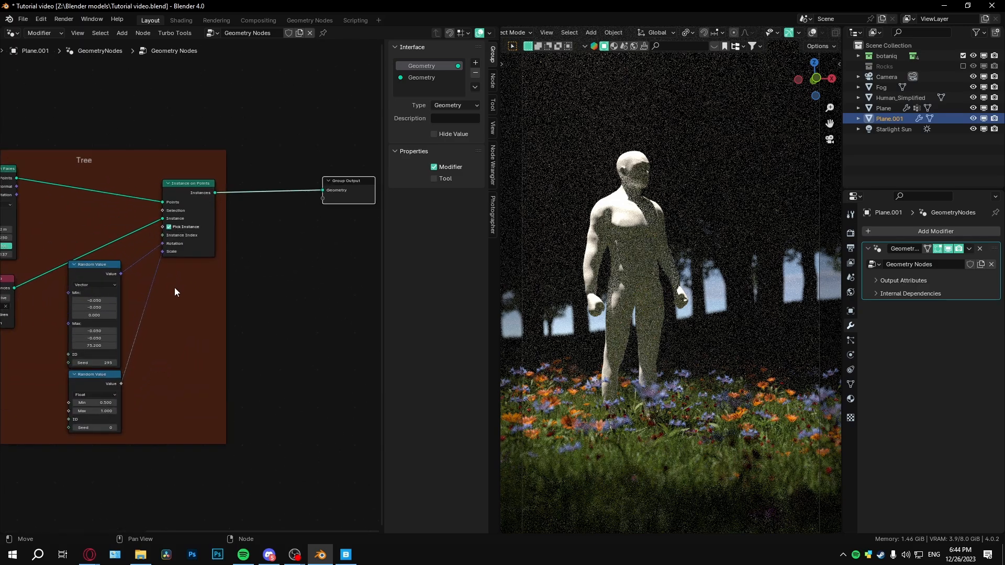
scroll(230, 307, down, 2)
middle_drag(195, 309, 287, 305)
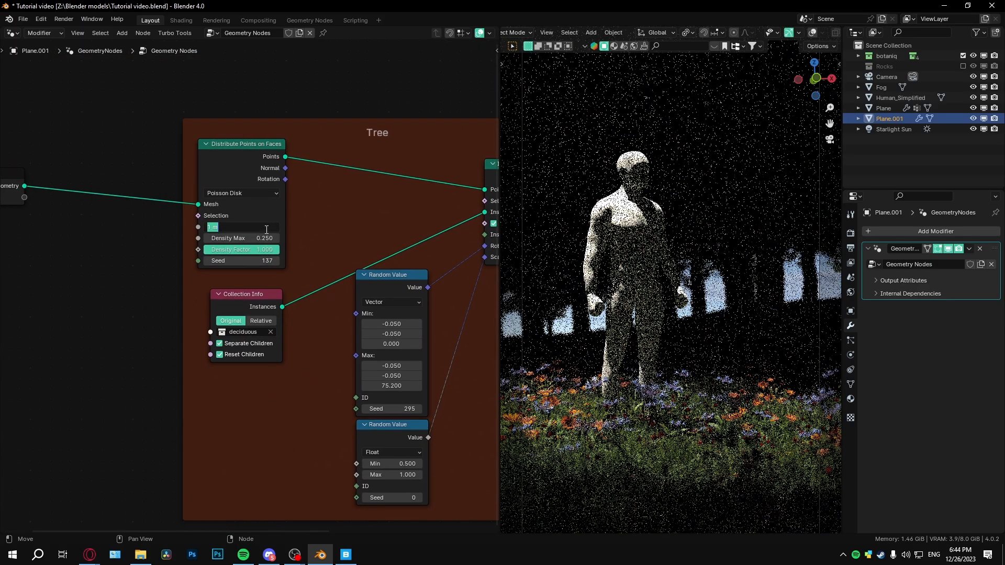
text(9)
key(Return)
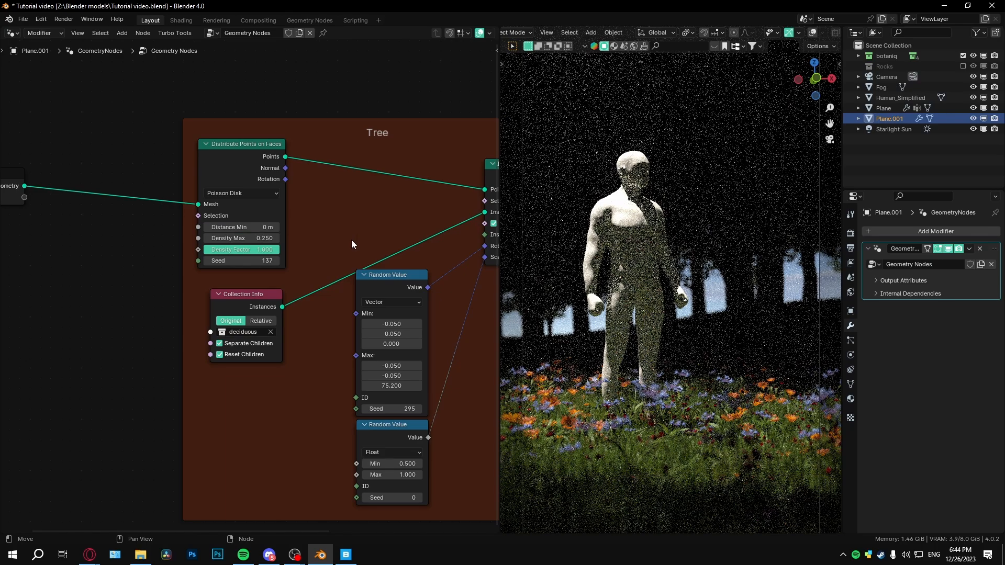
Split the node editor area into two stacked halves and show the 3D Viewport in the upper one
drag(5, 30, 6, 291)
click(12, 32)
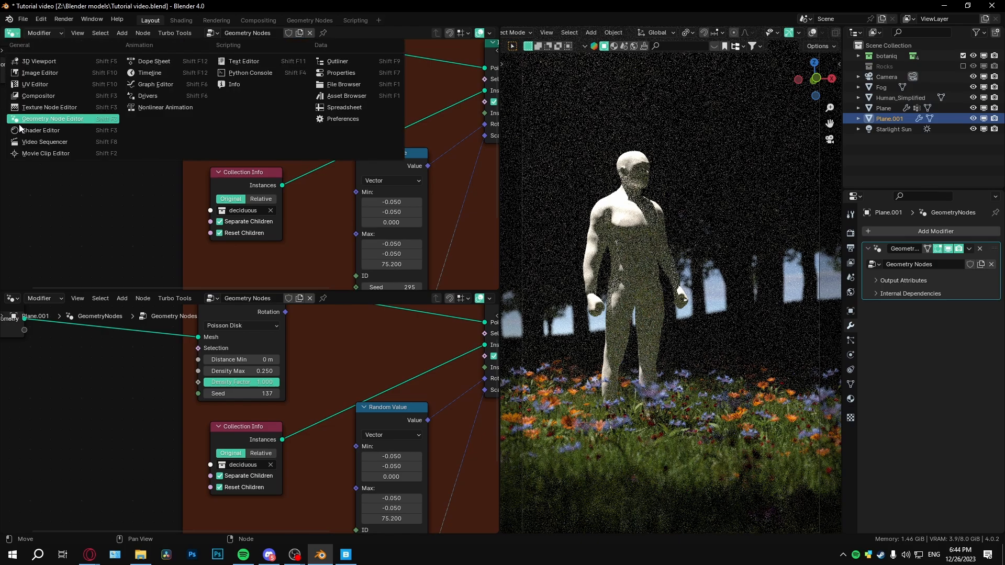
click(31, 64)
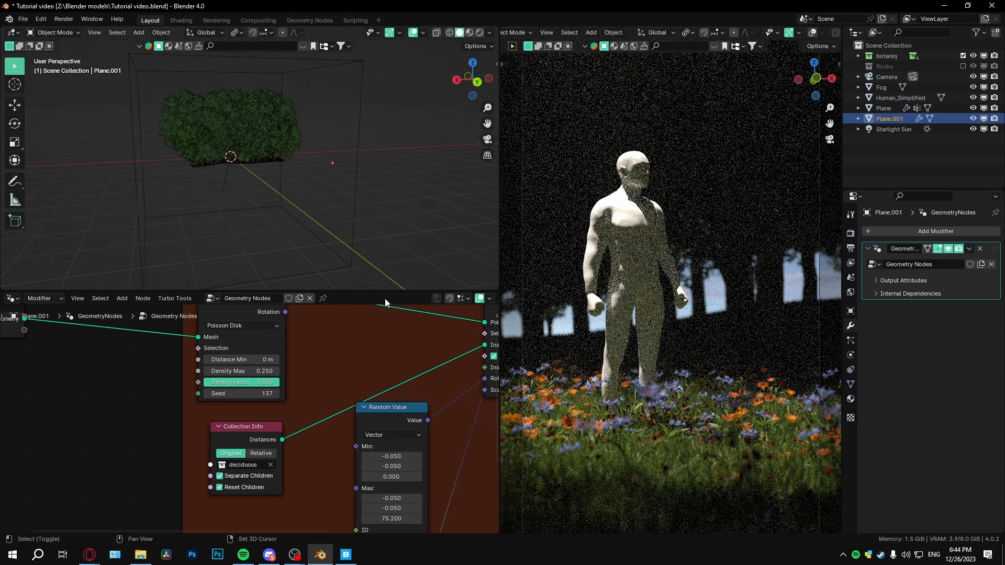
Set the Seed of Distribute Points on Faces in the new plane's node tree to 0
middle_drag(343, 401, 260, 401)
scroll(262, 401, down, 2)
middle_drag(319, 388, 285, 422)
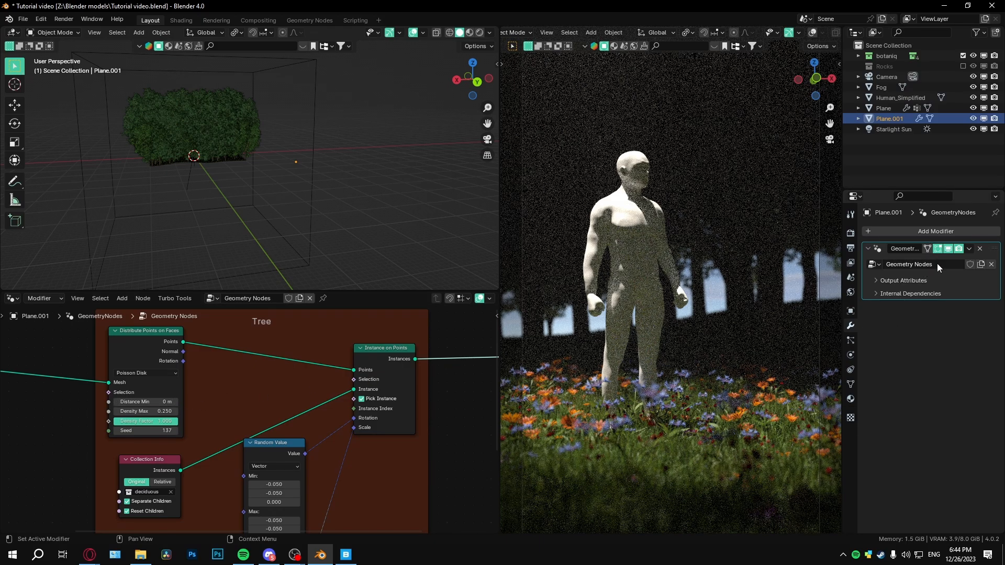
middle_drag(194, 396, 224, 354)
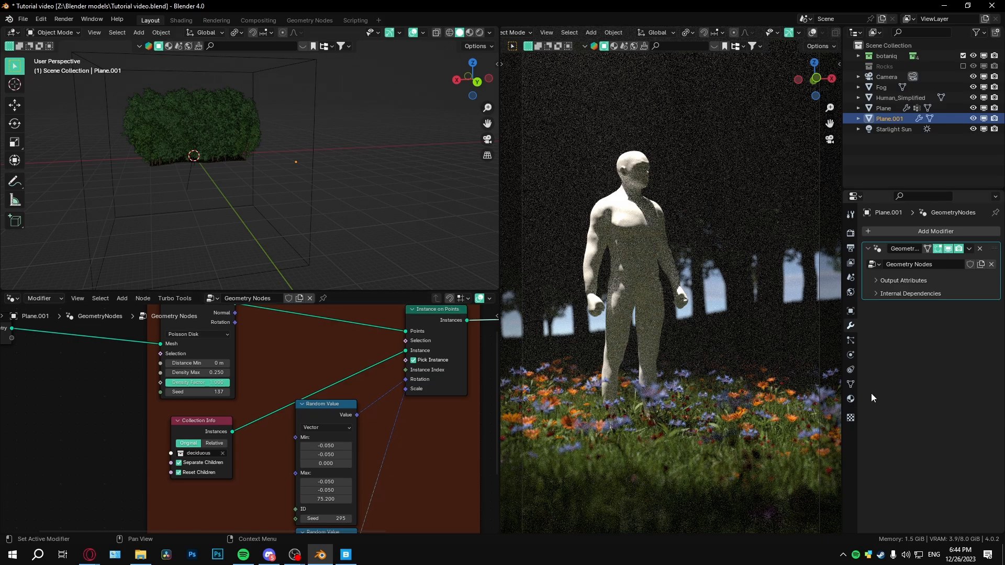
click(850, 384)
middle_drag(214, 350, 278, 378)
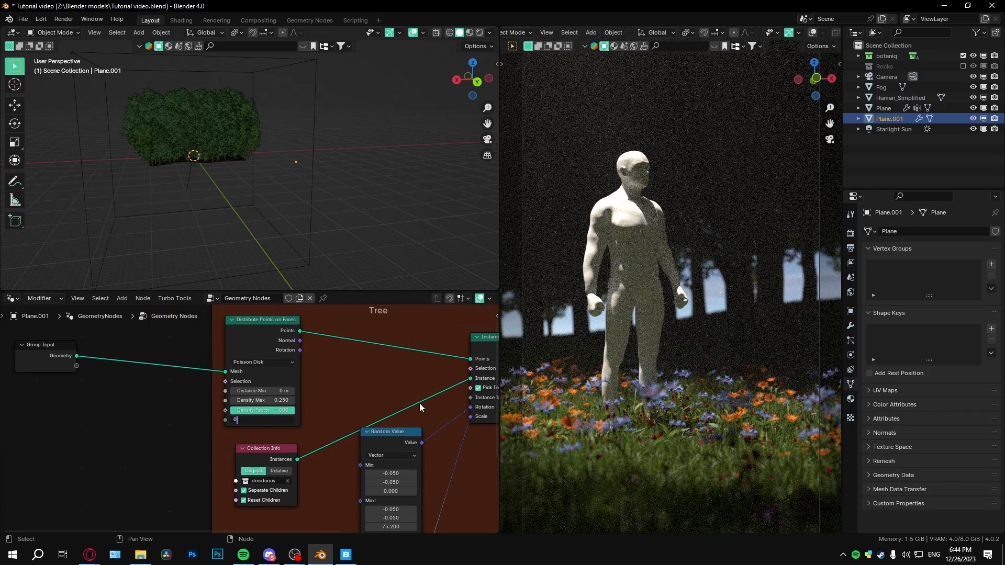
key(Return)
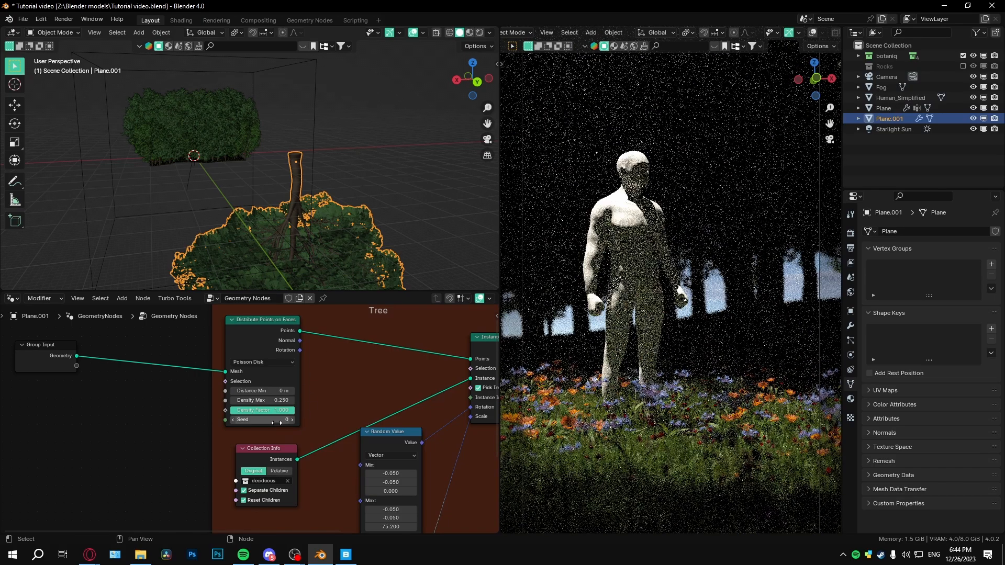
drag(276, 423, 341, 426)
key(ctrl+z)
middle_drag(305, 449, 301, 360)
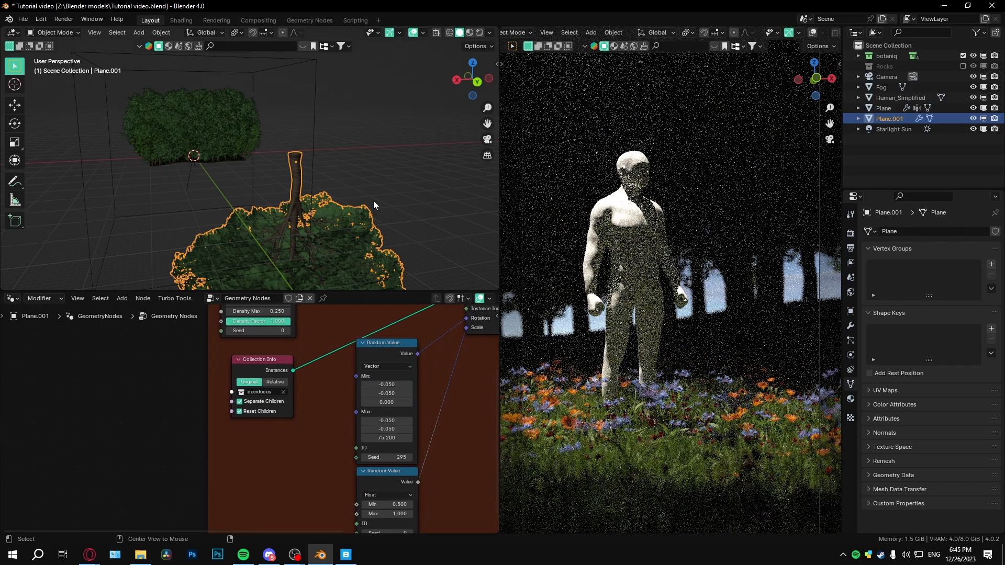
Clear the new plane's scale and enlarge the whole object uniformly in Object Mode
key(alt+s)
scroll(336, 213, up, 2)
key(s)
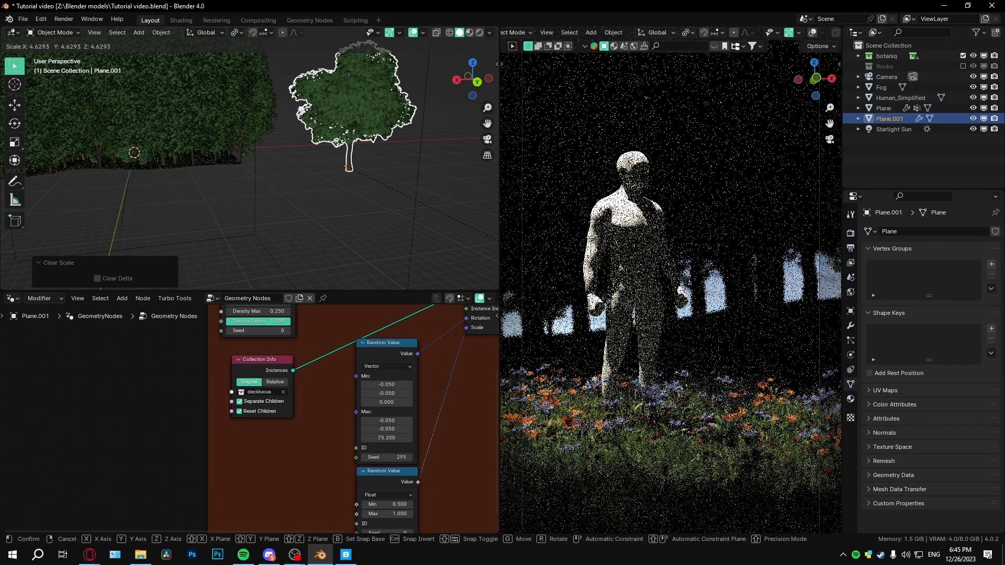
click(338, 240)
key(Tab)
key(s)
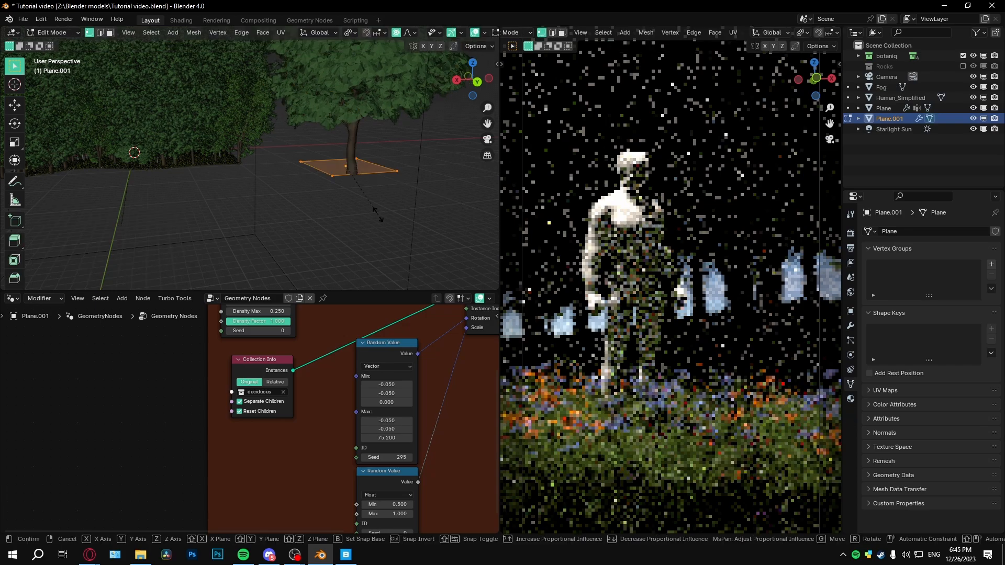
right_click(323, 82)
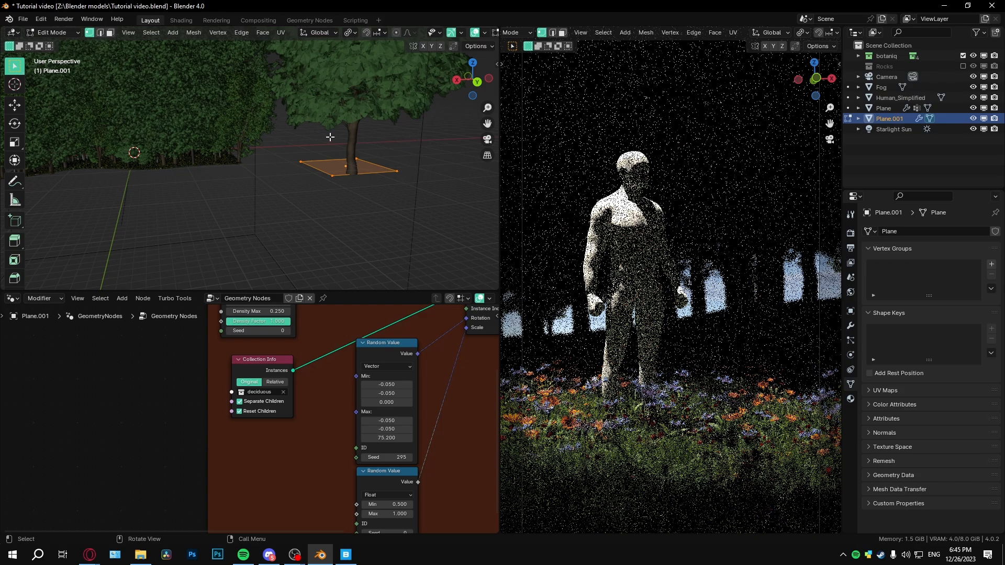
key(Tab)
key(s)
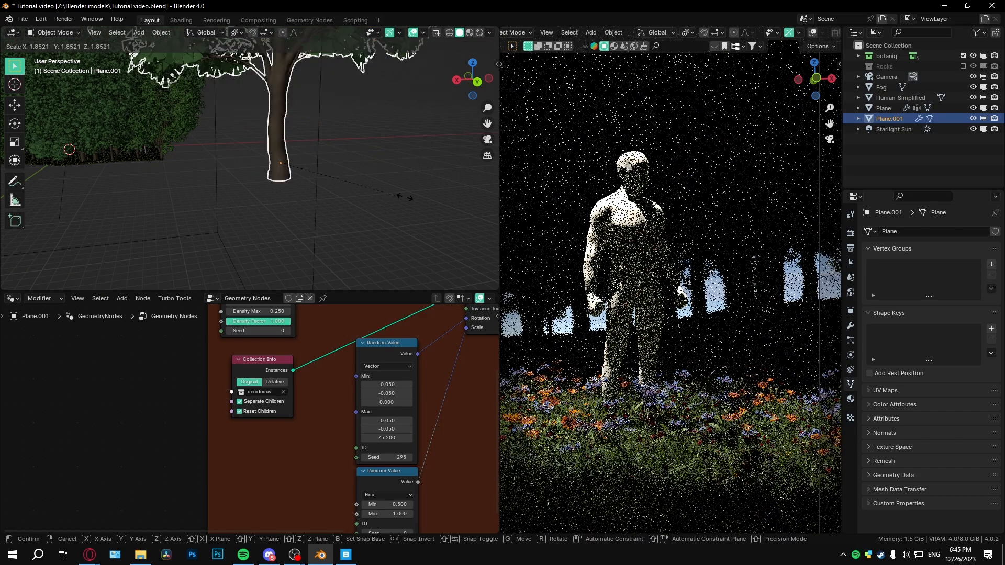
right_click(350, 184)
Scale the new plane's mesh uniformly by about 6.65 in Edit Mode to scatter more trees
key(Tab)
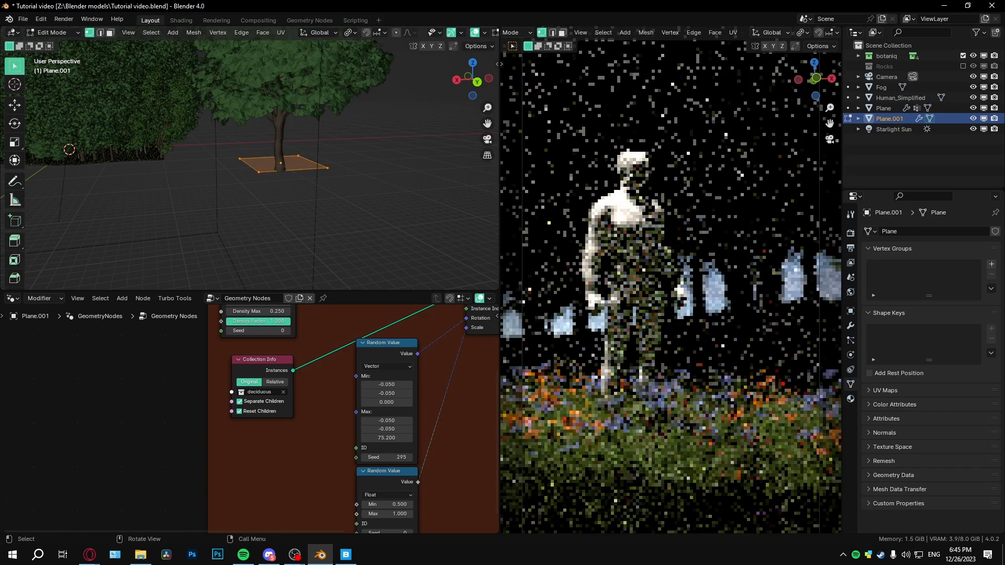
key(s)
click(308, 215)
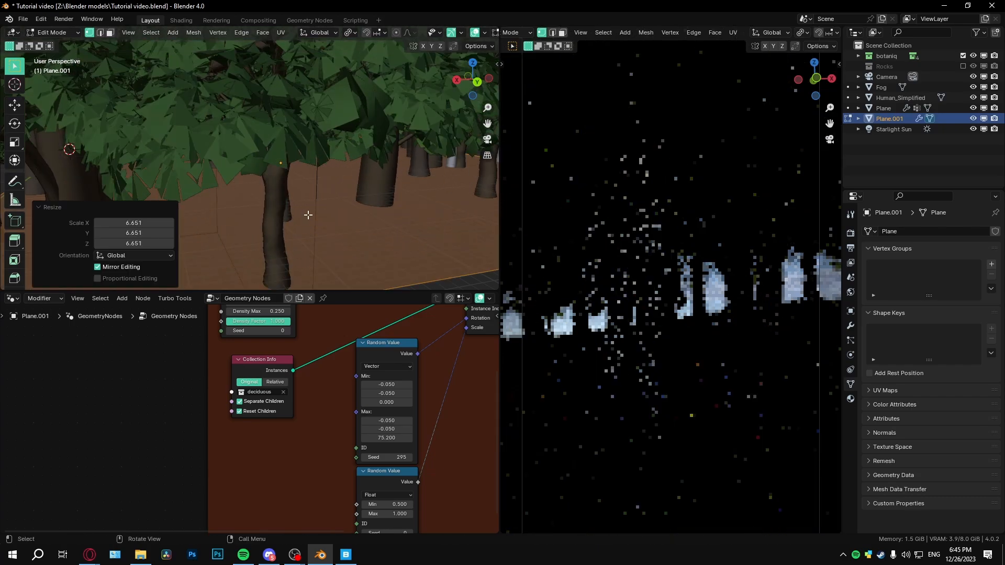
scroll(308, 215, down, 4)
Scale the tree plane object down to about a third, and move it by about -4.7, 5.4 and -21 m
key(Tab)
key(s)
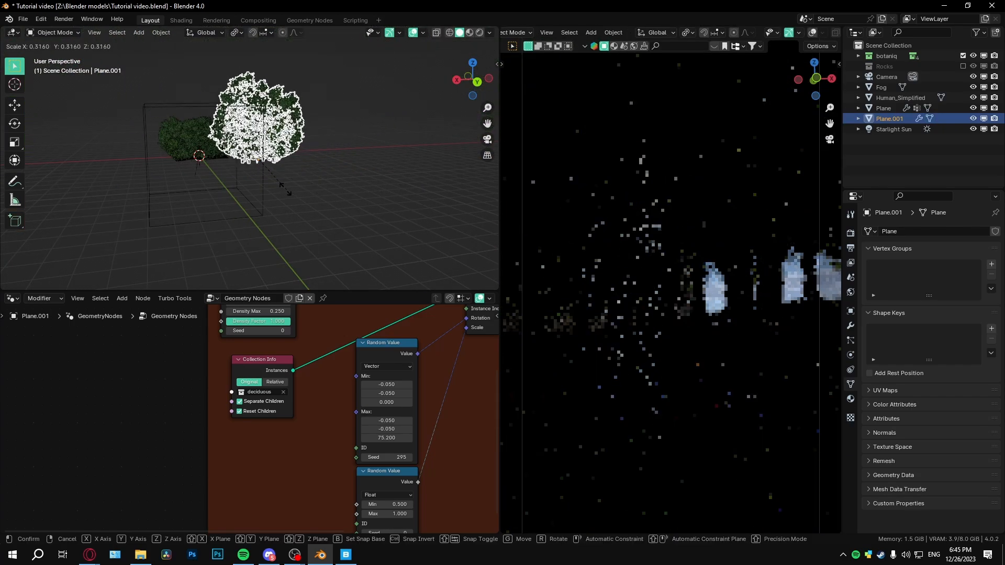
click(285, 190)
key(g)
click(299, 177)
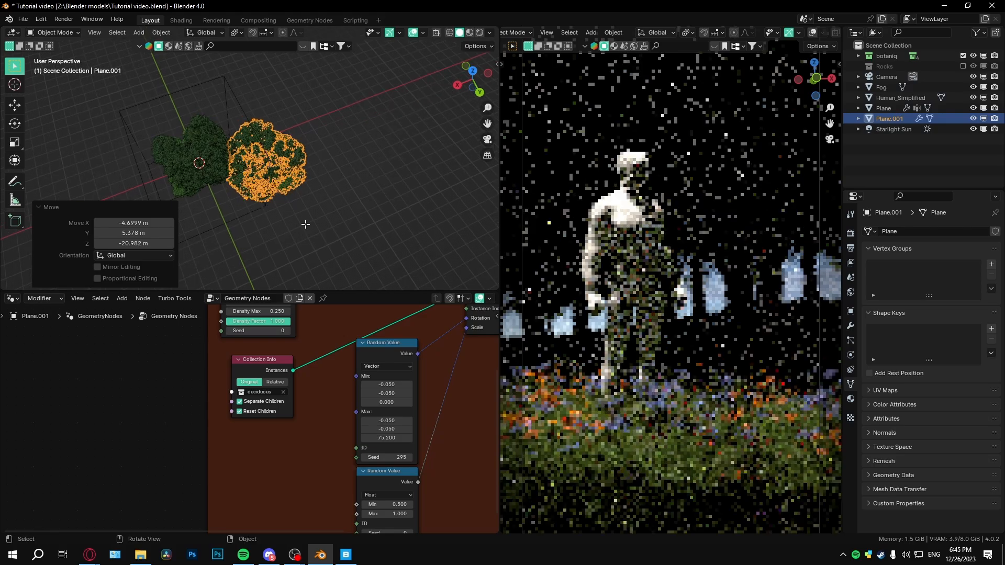
Stretch the tree plane's mesh along X by about 4.8 in Edit Mode to form a long strip
key(Tab)
scroll(296, 213, up, 3)
middle_drag(297, 213, 284, 147)
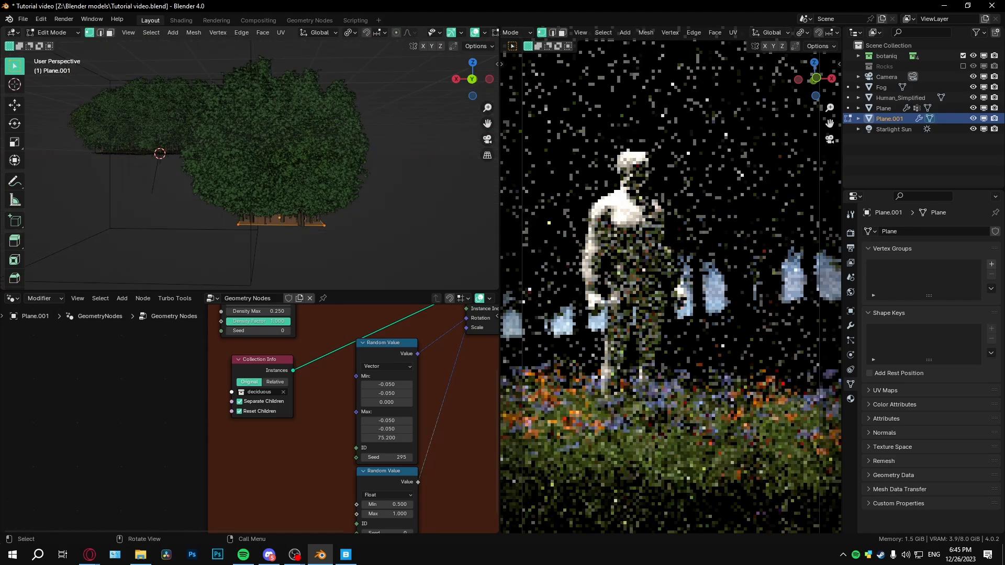
key(s)
key(x)
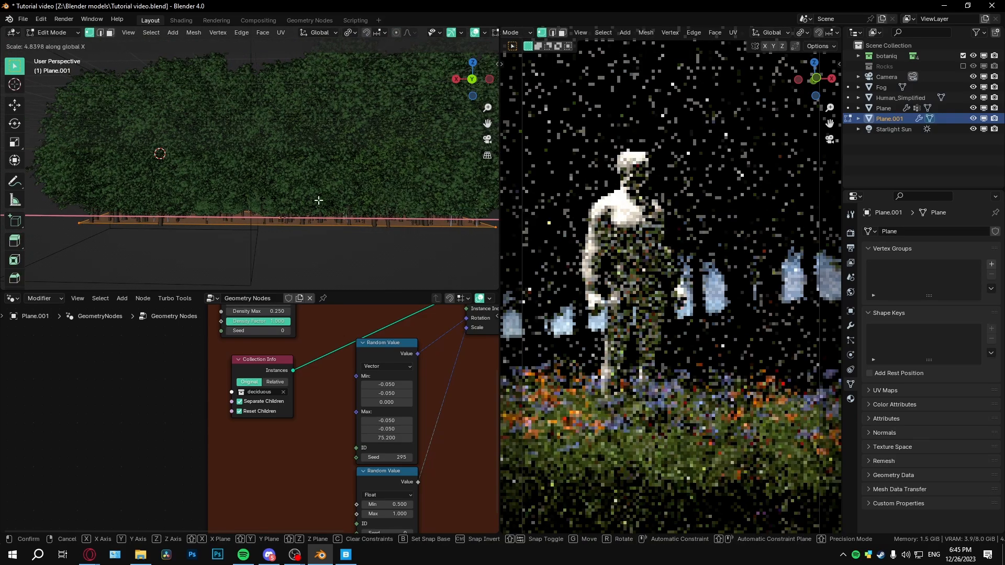
click(159, 153)
Scale the tree plane object by 0.678 in Object Mode, and move it by about -17.7, 33.1 and 3.5 m
key(Tab)
key(s)
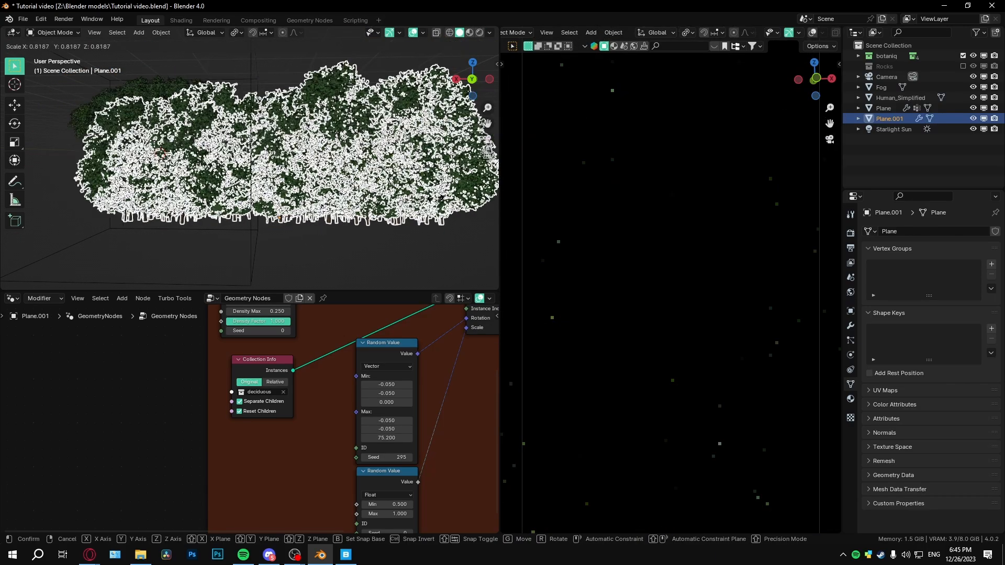
click(314, 199)
middle_drag(314, 199, 361, 245)
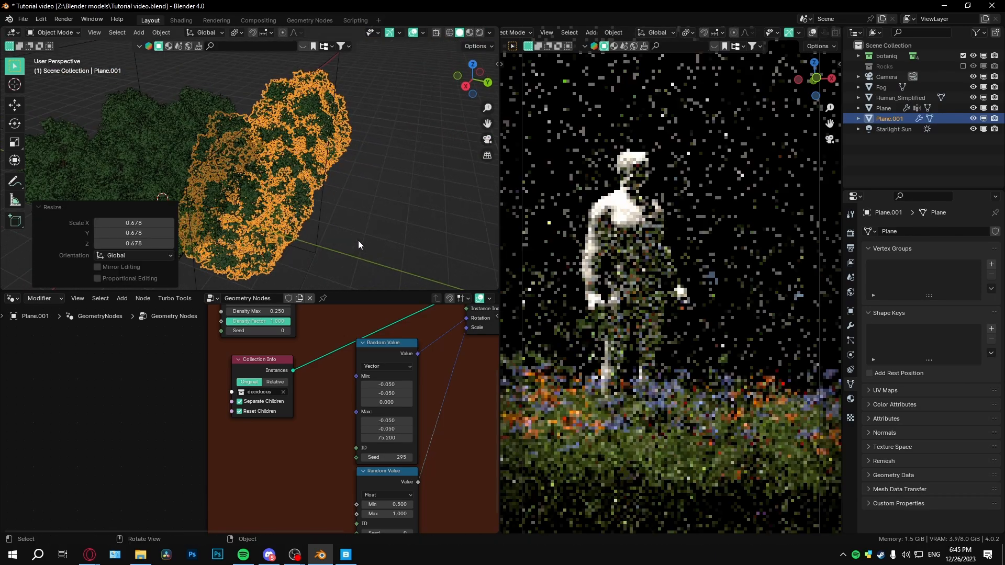
key(g)
click(422, 188)
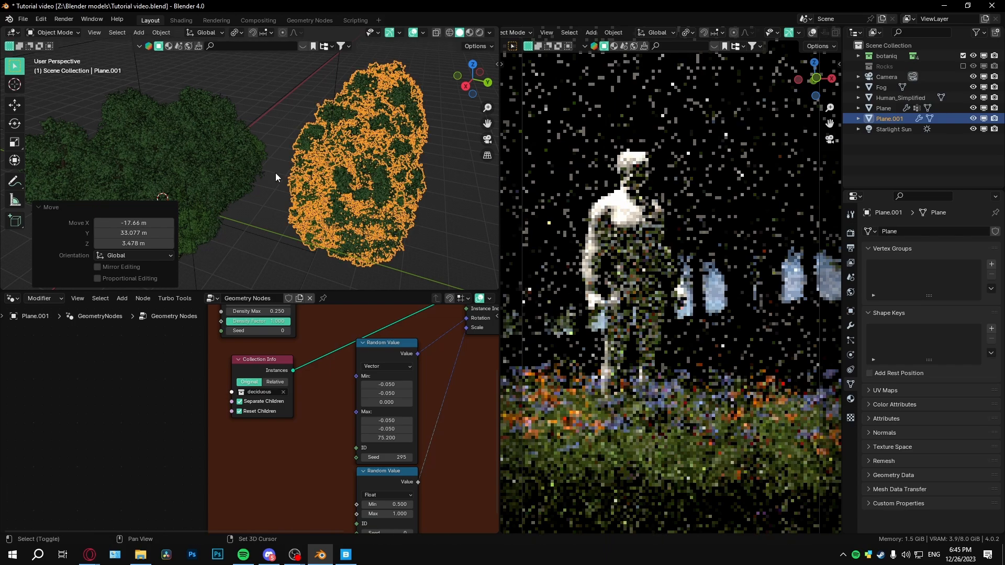
Turn off the viewport display of the original ground plane's Trees and grass modifier
middle_drag(422, 187, 294, 214)
middle_drag(347, 175, 227, 155)
click(207, 155)
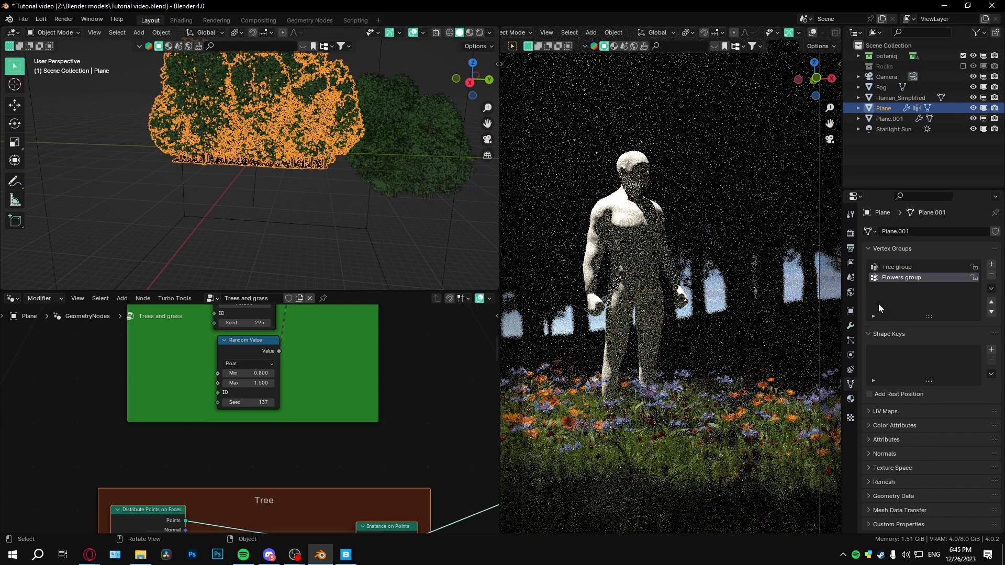
click(850, 325)
click(949, 249)
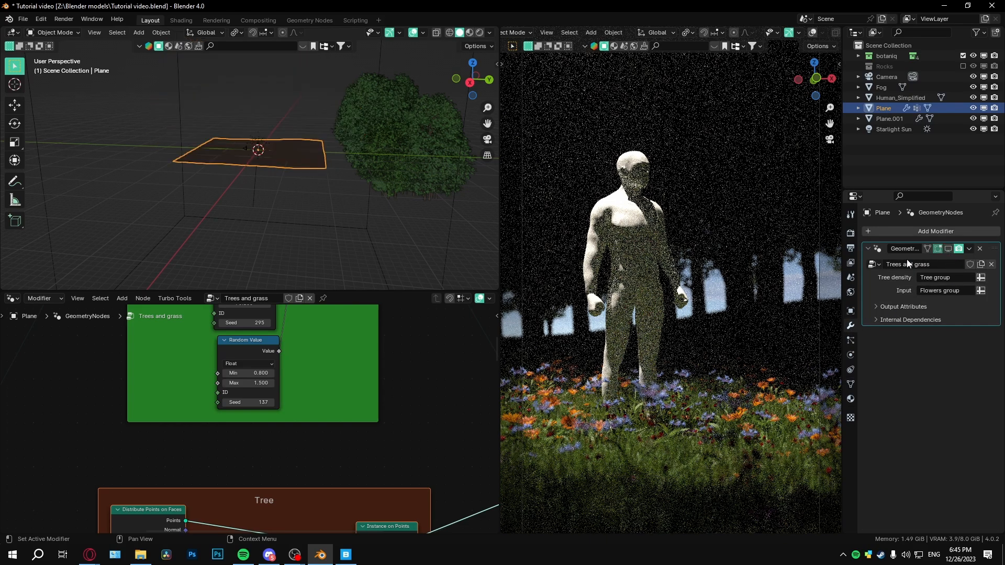
middle_drag(398, 204, 271, 198)
scroll(271, 193, down, 2)
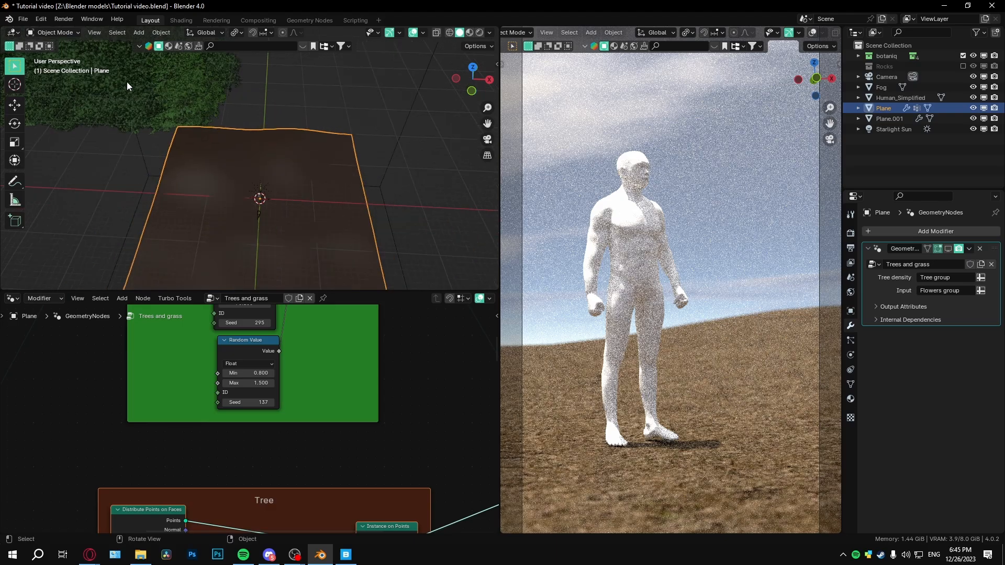
Move the tree plane by about 70.8, 6.7 and 2.2 m behind the ground, and turn the ground modifier's viewport display back on
click(127, 82)
key(g)
click(441, 192)
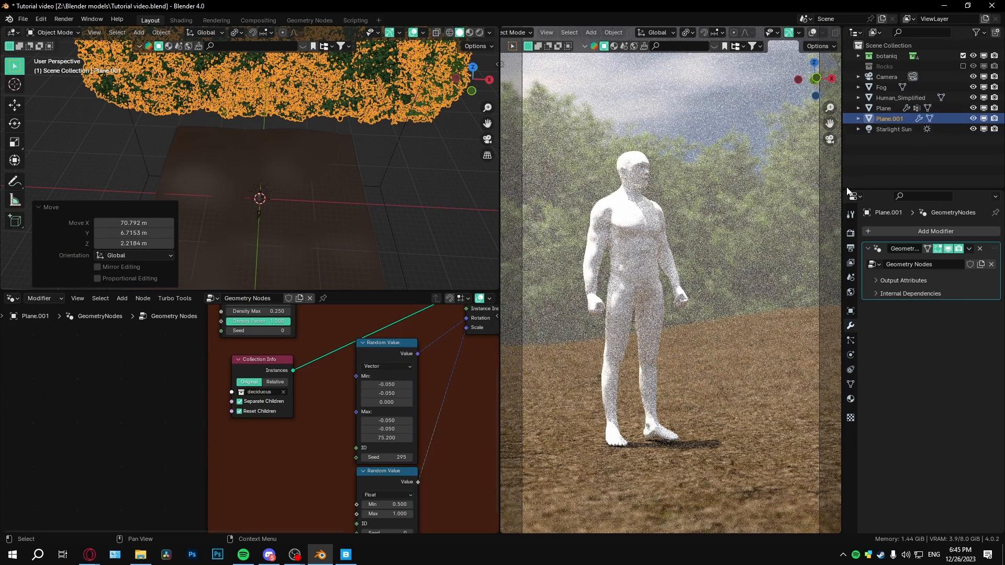
click(329, 225)
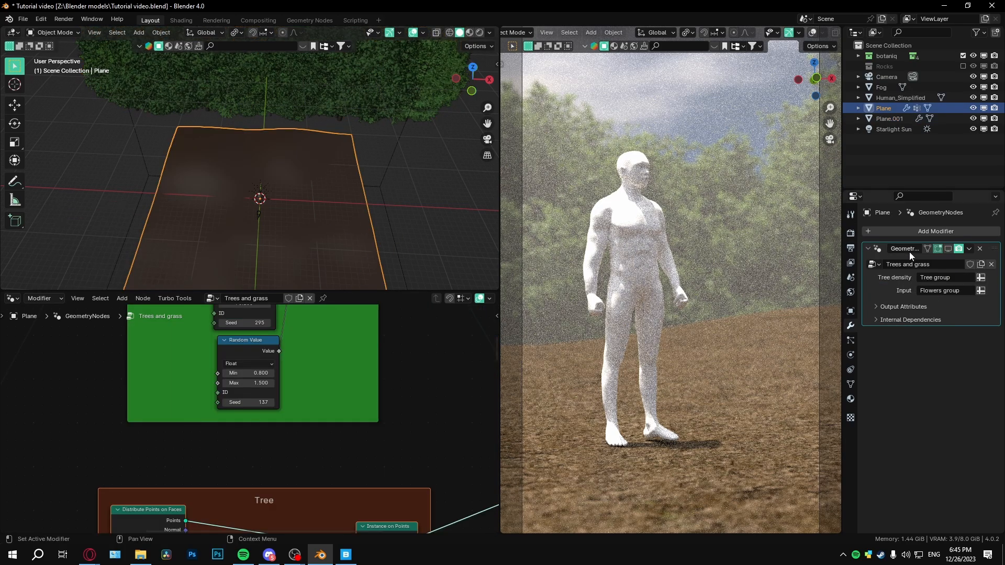
click(948, 248)
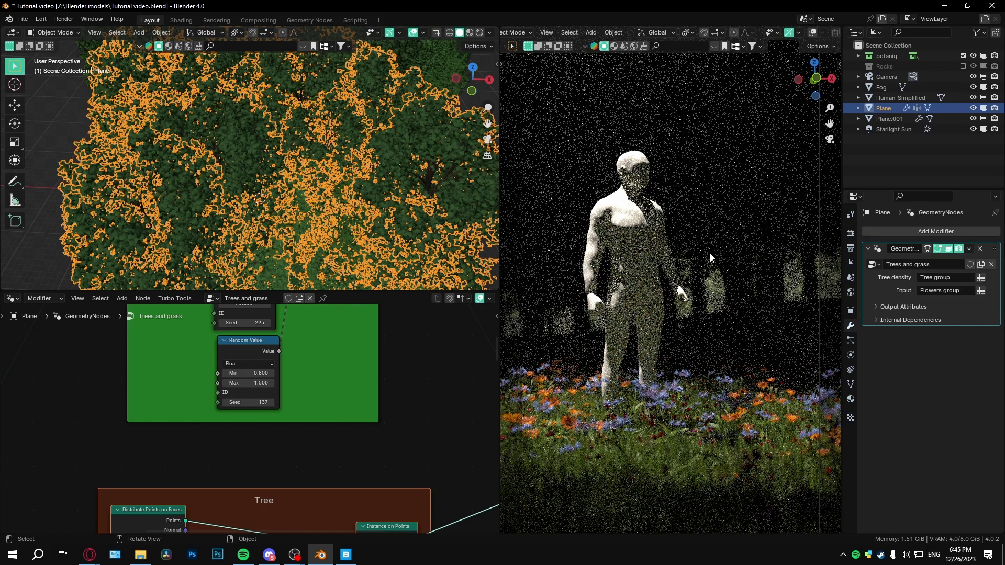
middle_drag(310, 228, 356, 168)
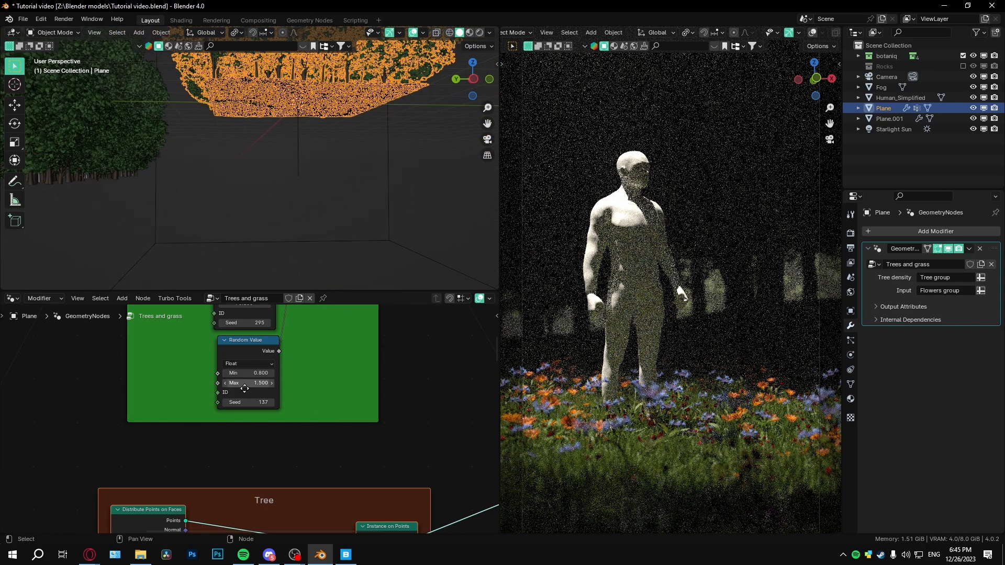
middle_drag(244, 389, 384, 514)
middle_drag(356, 366, 328, 382)
scroll(325, 421, down, 15)
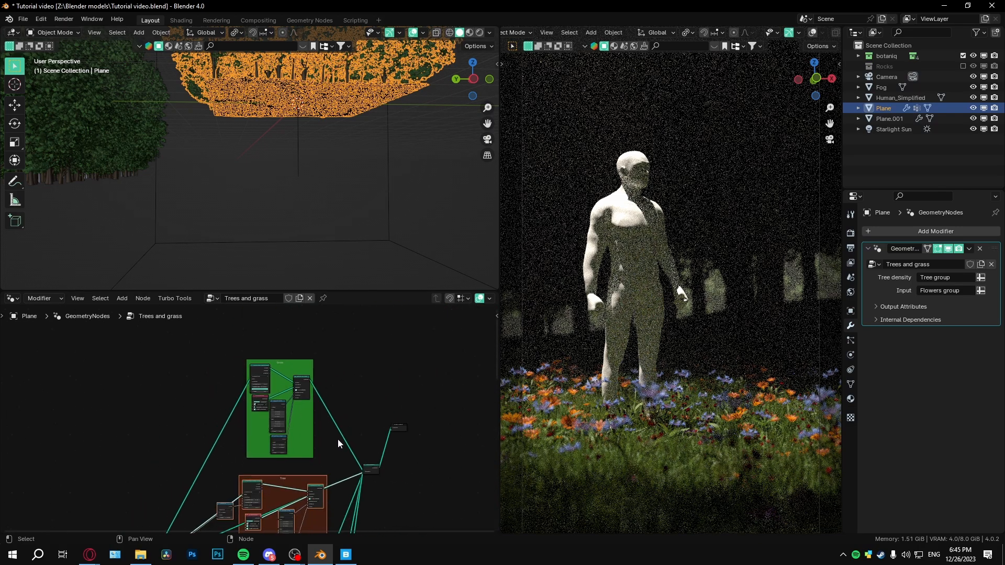
middle_drag(338, 444, 325, 386)
Set Density Max on the background tree plane's Distribute Points on Faces node to 0.010, and raise it to 0.050
click(94, 152)
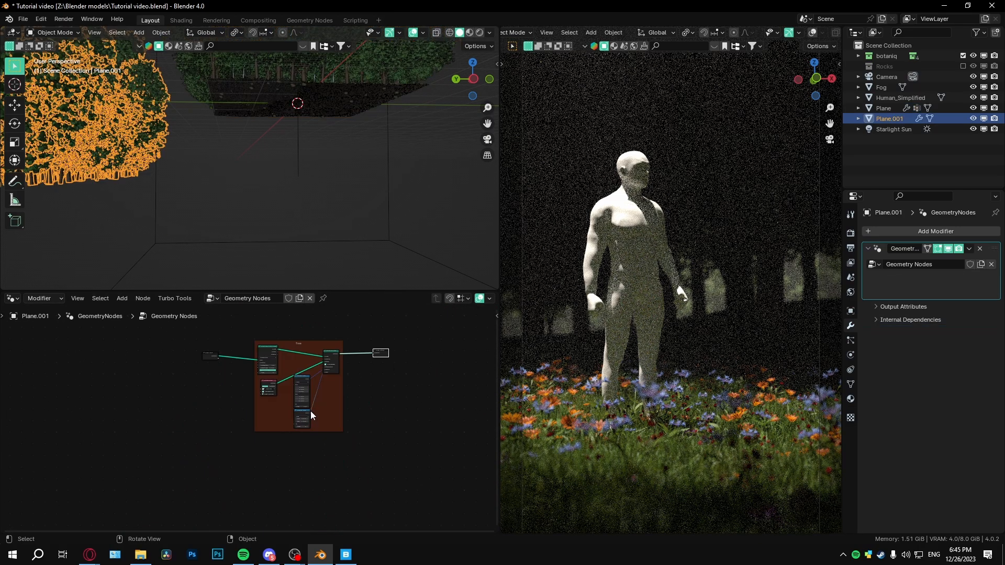
scroll(304, 397, up, 18)
middle_drag(423, 378, 297, 420)
middle_drag(310, 337, 336, 419)
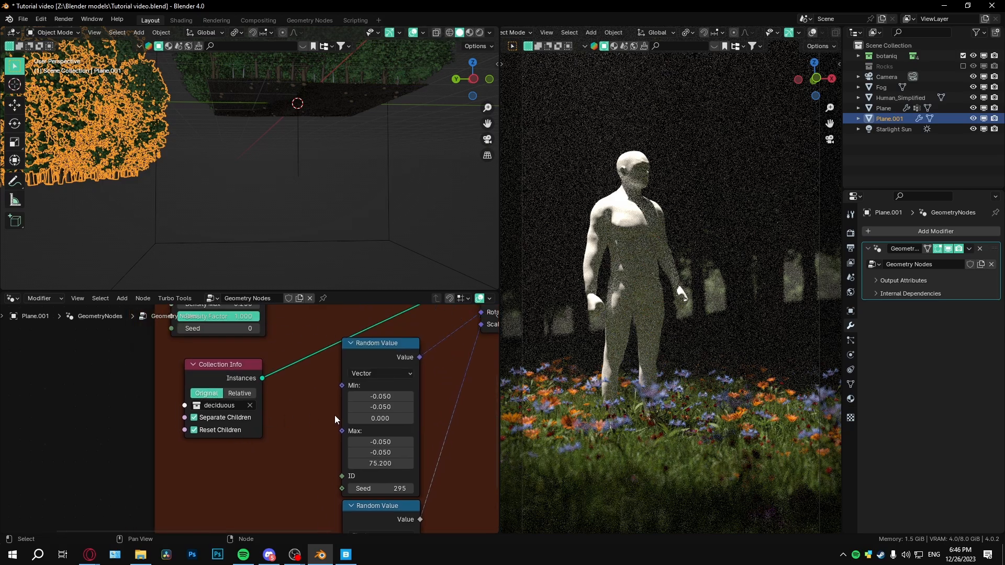
middle_drag(238, 330, 267, 424)
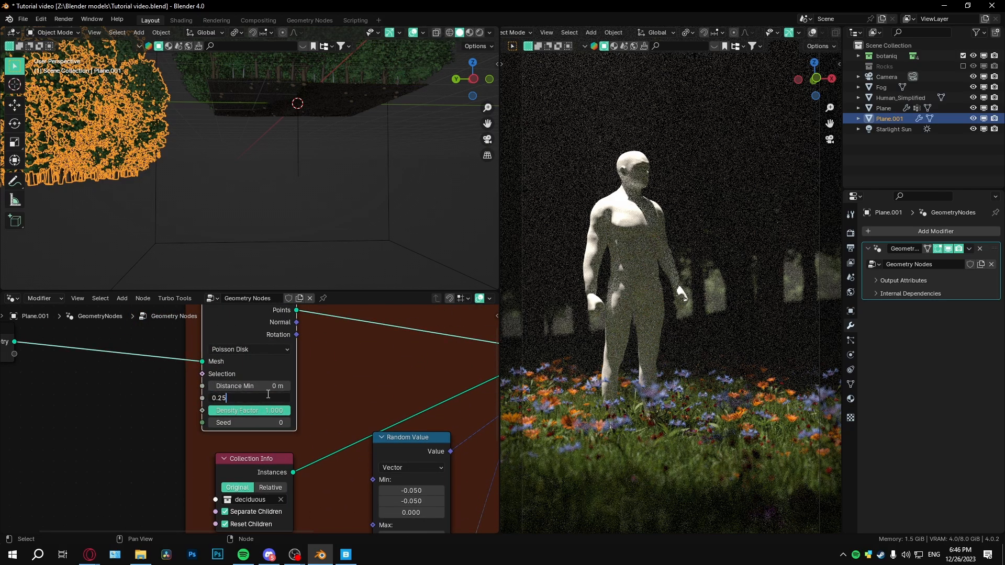
click(268, 395)
text(0.010)
key(Return)
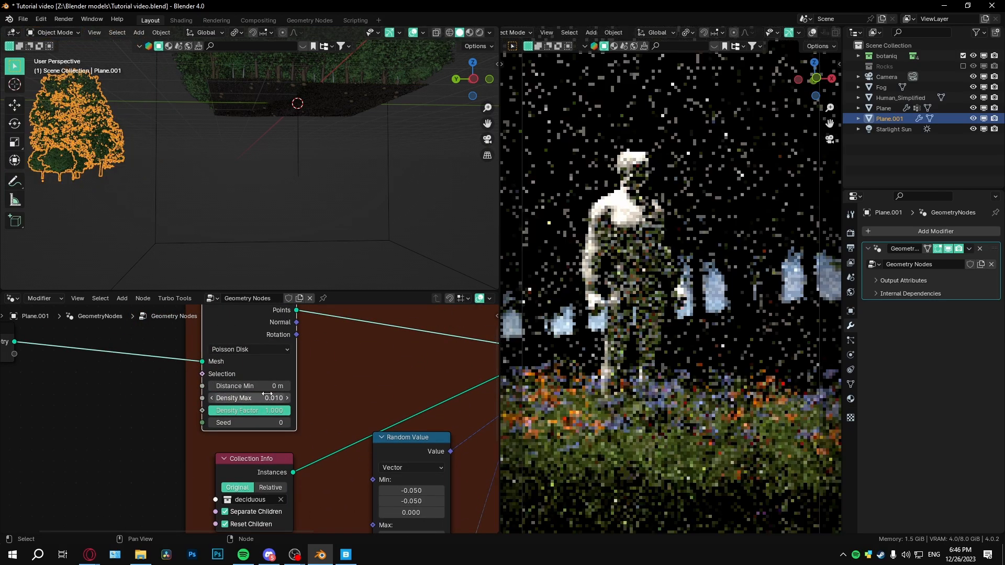
middle_drag(218, 142, 270, 270)
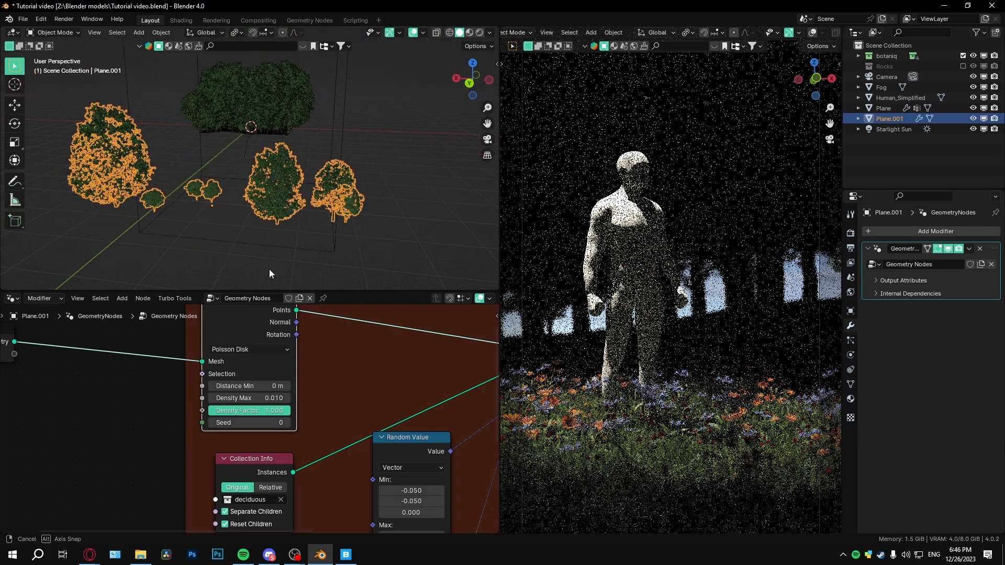
click(236, 400)
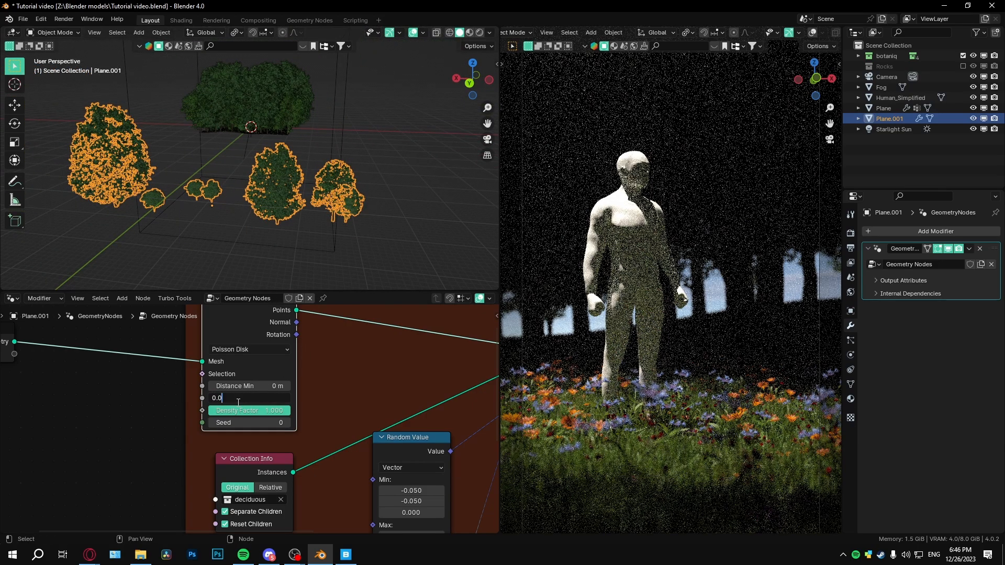
key(BackSpace)
text(5)
key(Return)
Move the background tree plane by about -9.4, -3.9 and 7.6 m, and by about 1.3, -20.1 and 7.9 m
key(g)
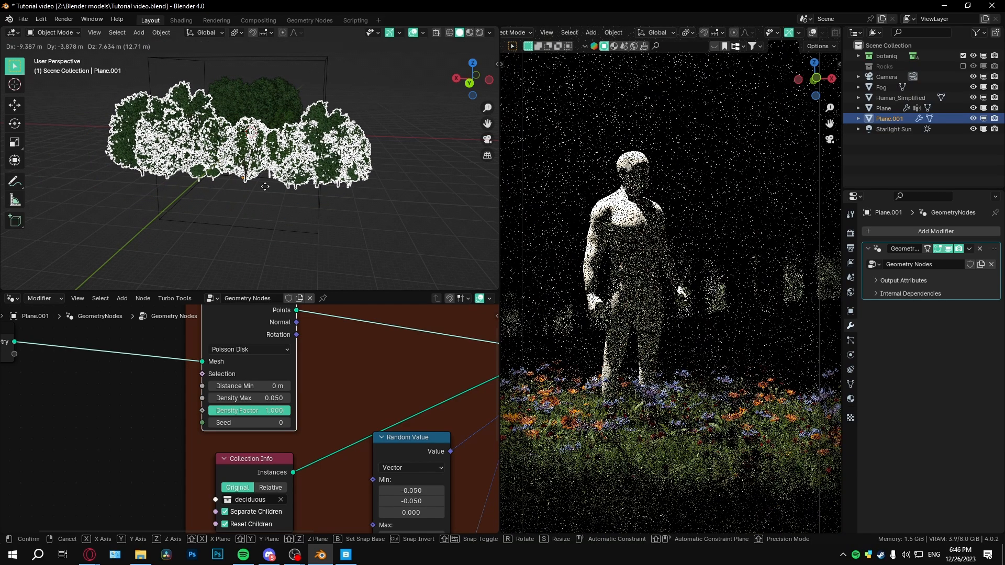
click(265, 187)
middle_drag(267, 184, 183, 184)
key(g)
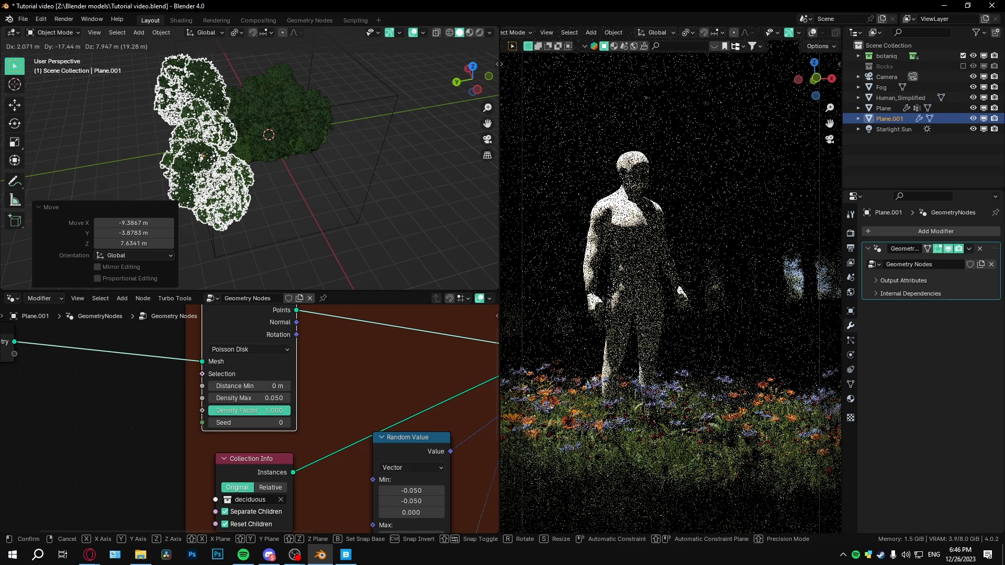
click(213, 167)
middle_drag(214, 168, 293, 173)
middle_drag(658, 254, 763, 318)
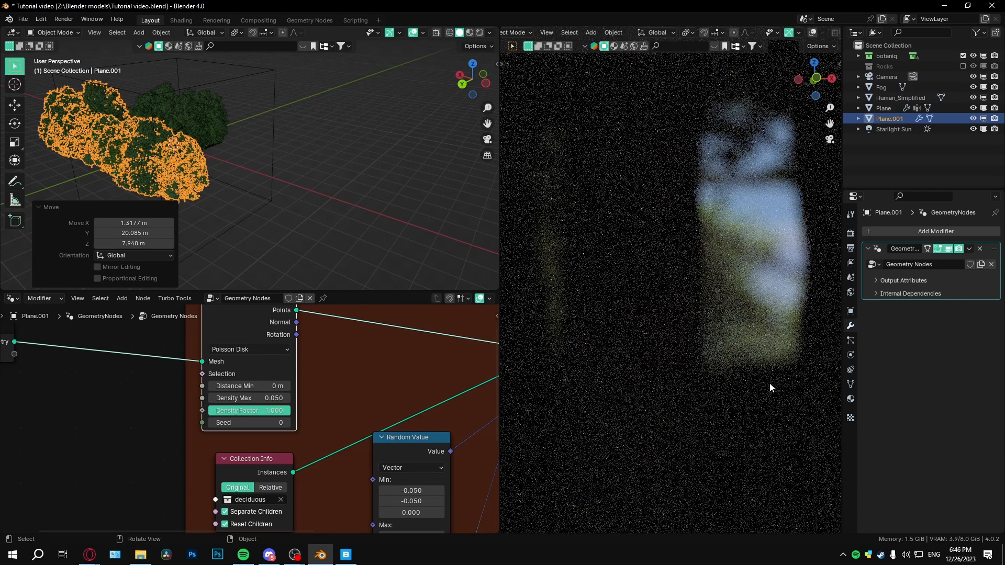
Turn off the camera's Depth of Field
click(882, 88)
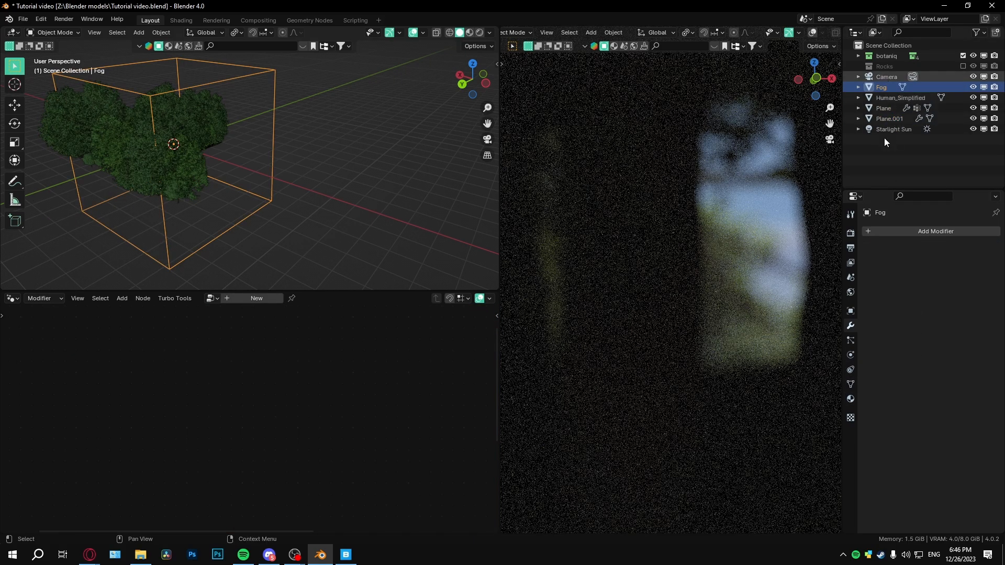
click(887, 77)
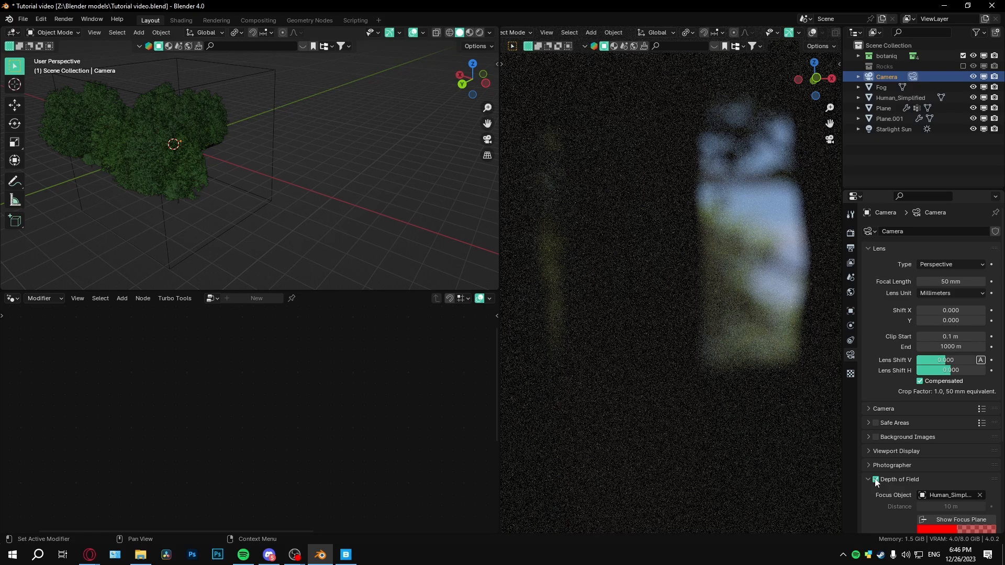
click(875, 479)
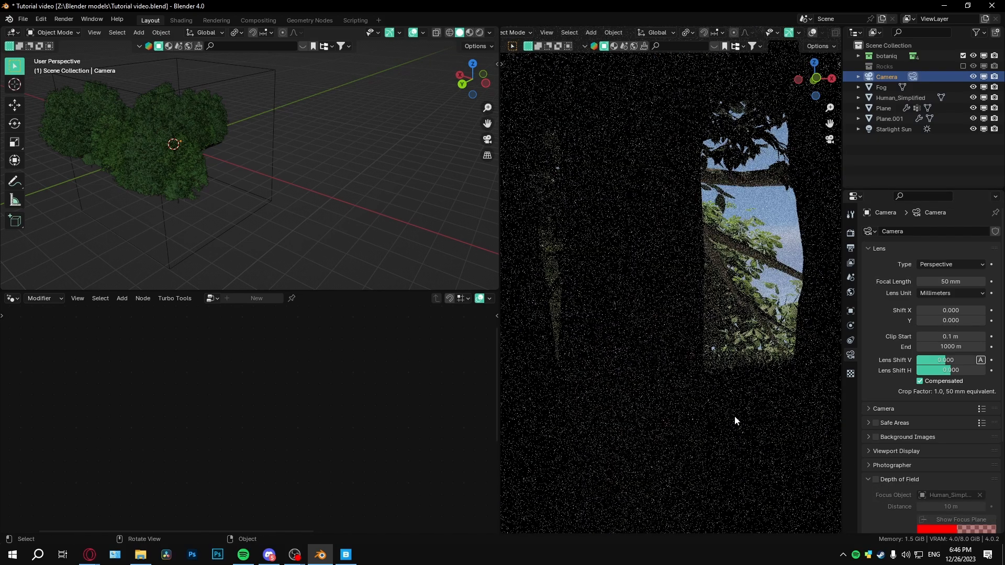
Scale the background tree plane by 0.889 and move it by about 0.3, 9.6 and -0.6 m
middle_drag(201, 214, 447, 206)
click(258, 205)
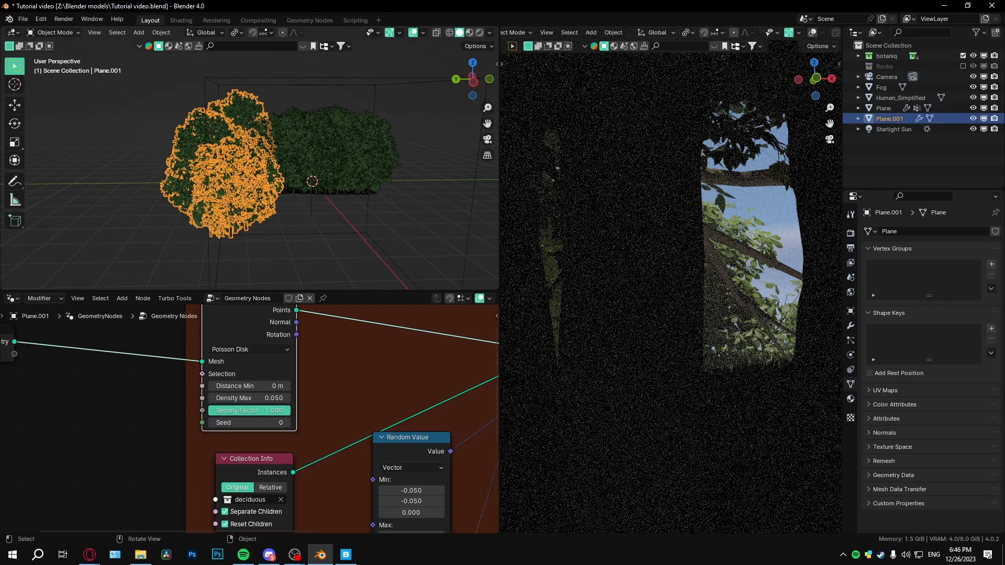
key(s)
click(424, 213)
key(g)
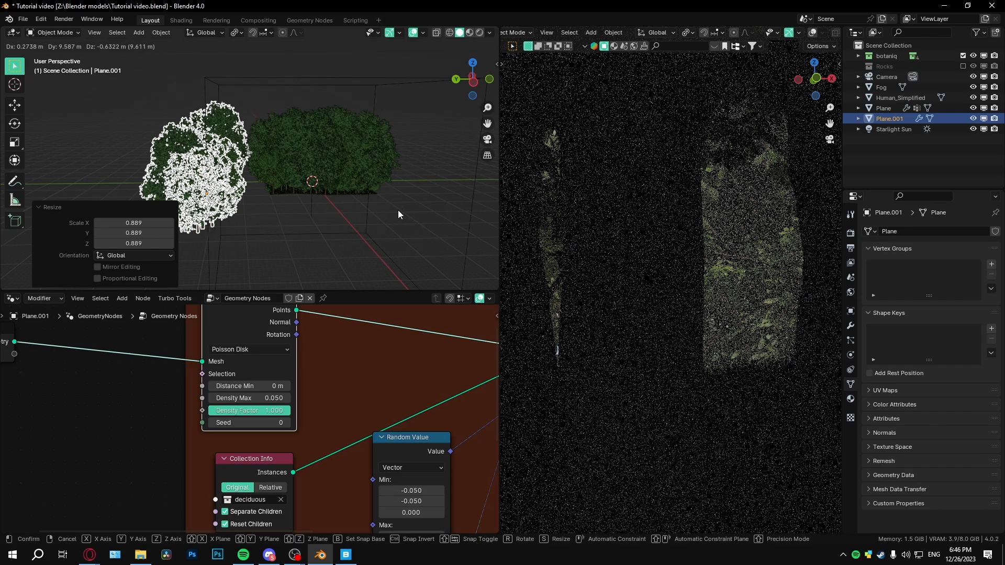
click(397, 210)
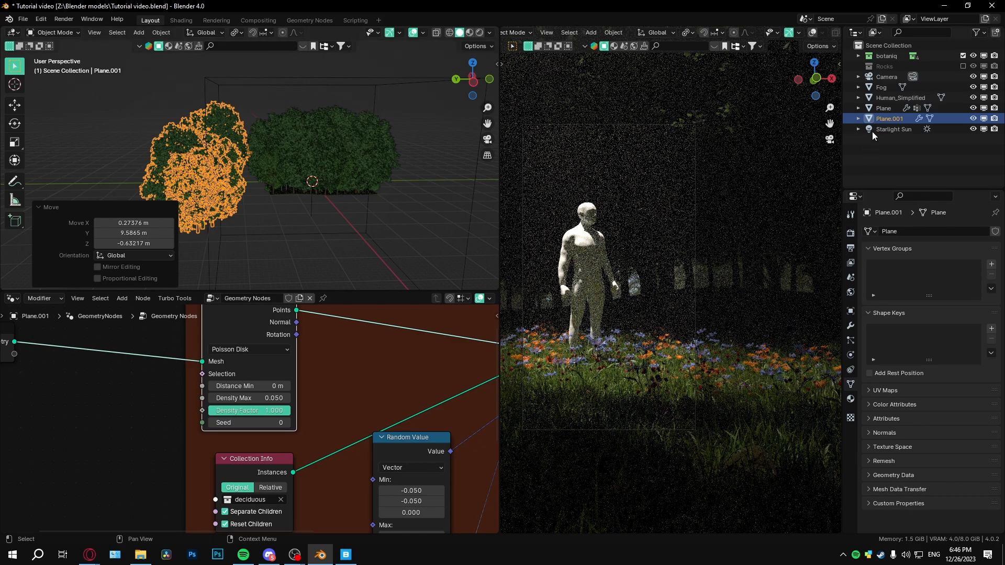
Turn the camera's Depth of Field back on and fit the camera frame in the rendered view
click(886, 77)
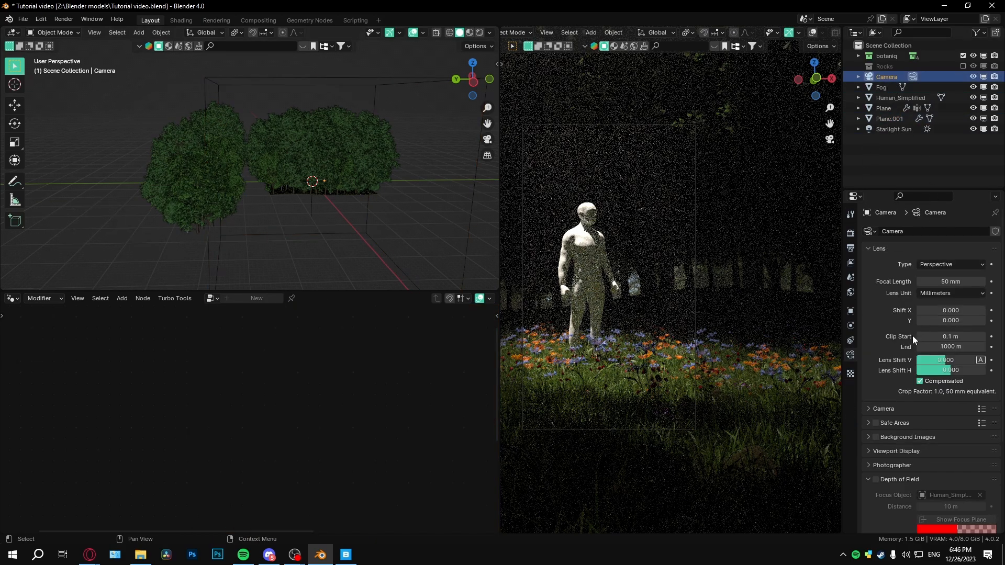
scroll(959, 480, down, 4)
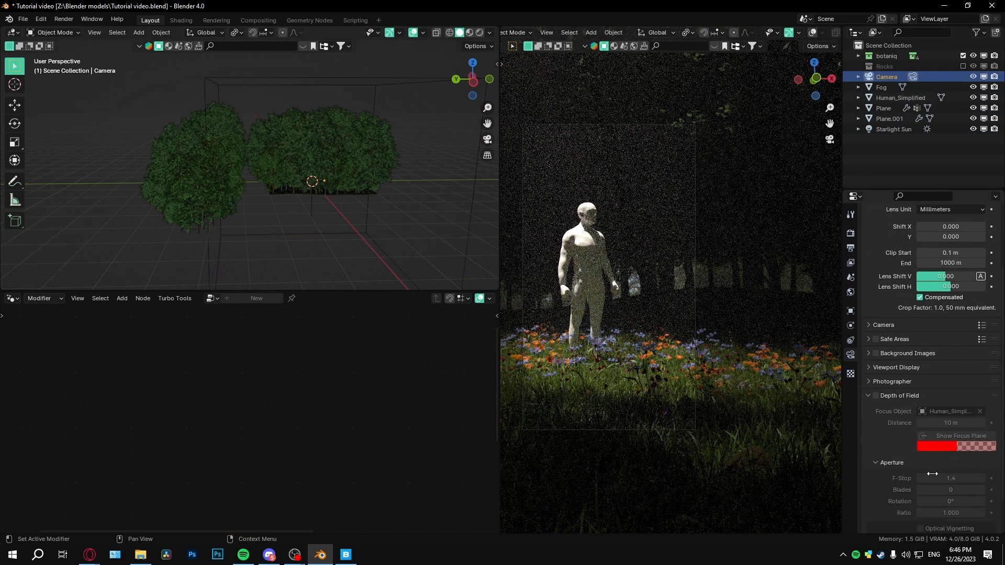
click(876, 396)
key(Home)
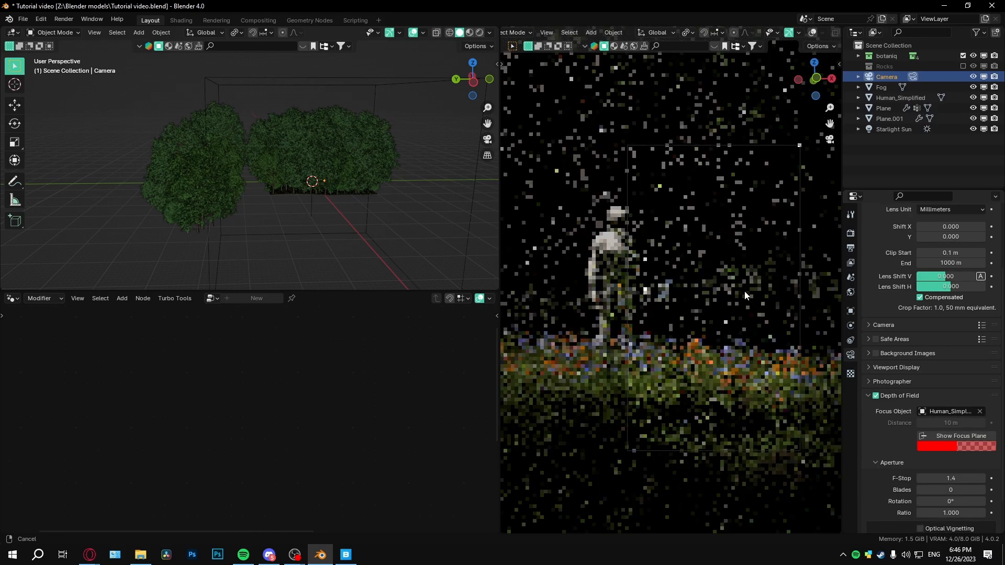
Set the camera's Passepartout opacity to 1.000 in its viewport display settings
scroll(922, 489, down, 2)
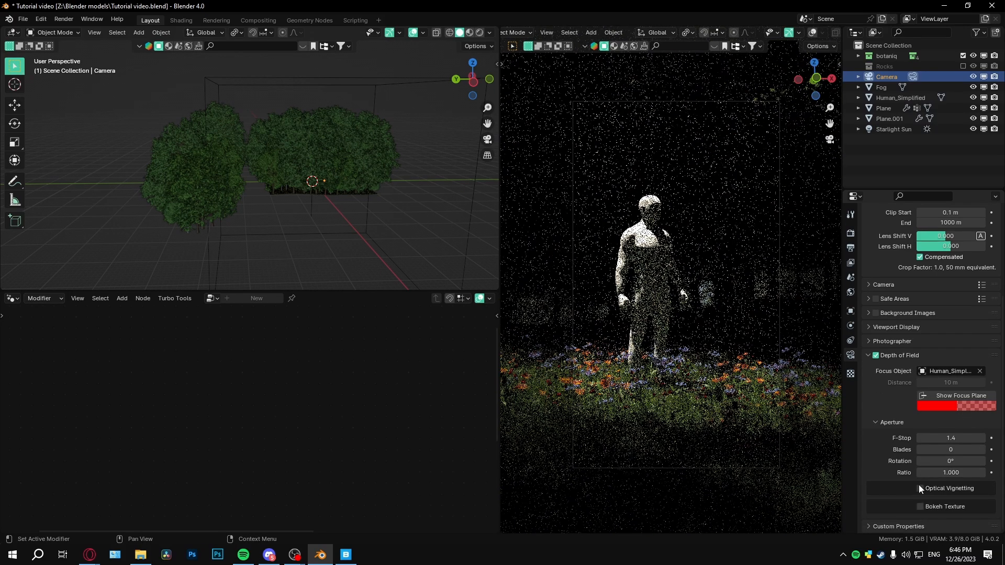
click(896, 327)
drag(950, 404, 986, 404)
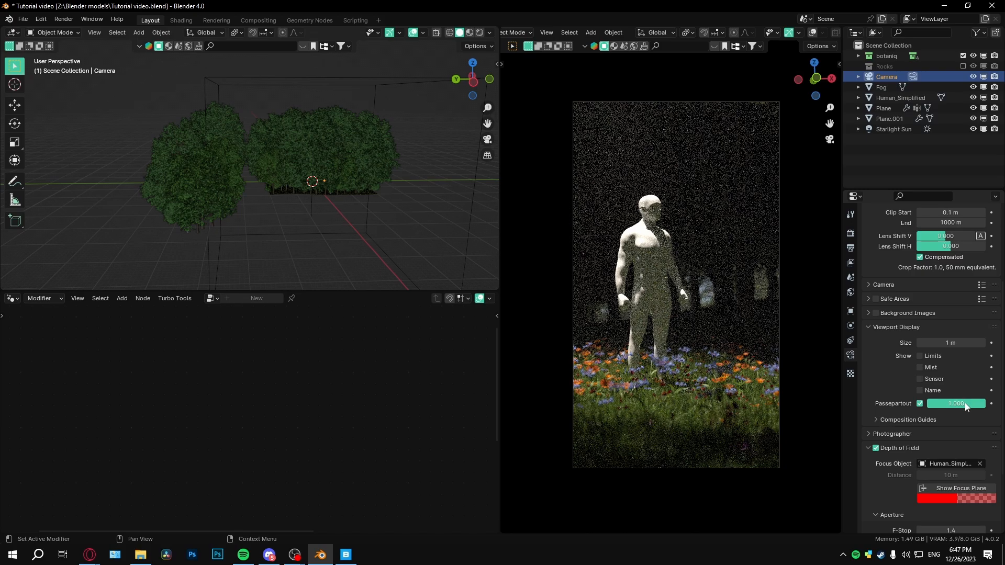
drag(966, 407, 987, 404)
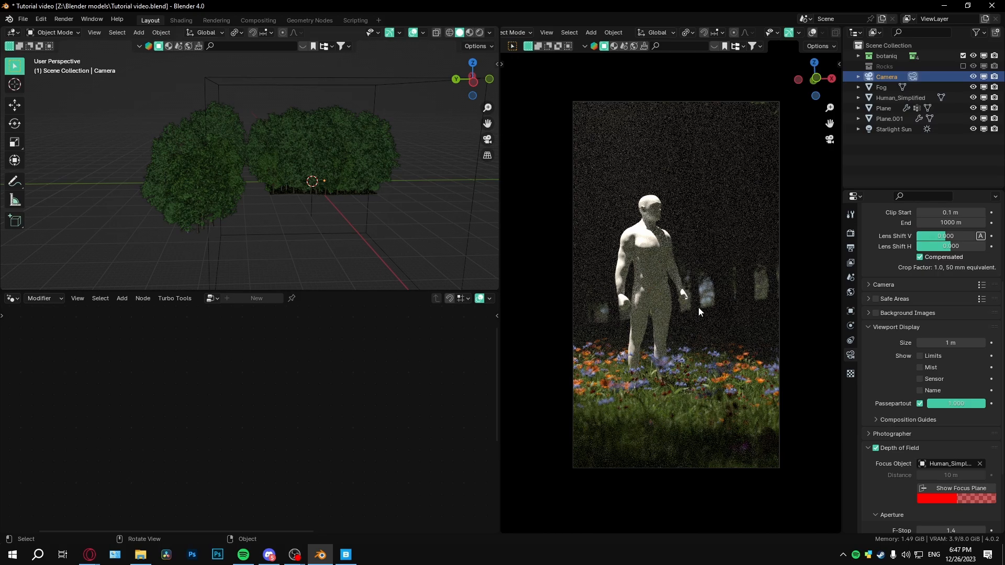
scroll(722, 242, up, 1)
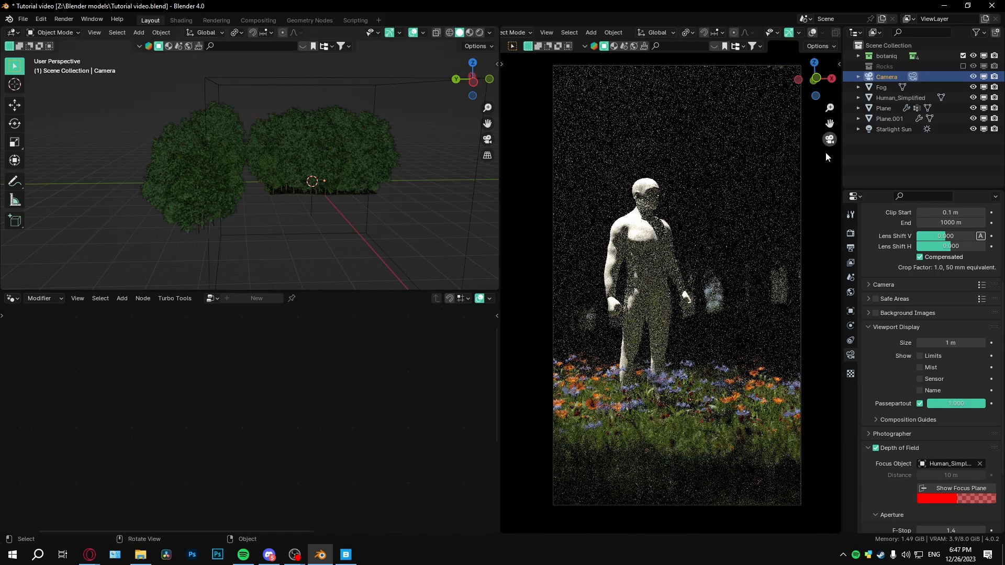
scroll(327, 208, up, 1)
Frame the Starlight Sun above the figure and add a point light at the world origin
scroll(155, 179, up, 2)
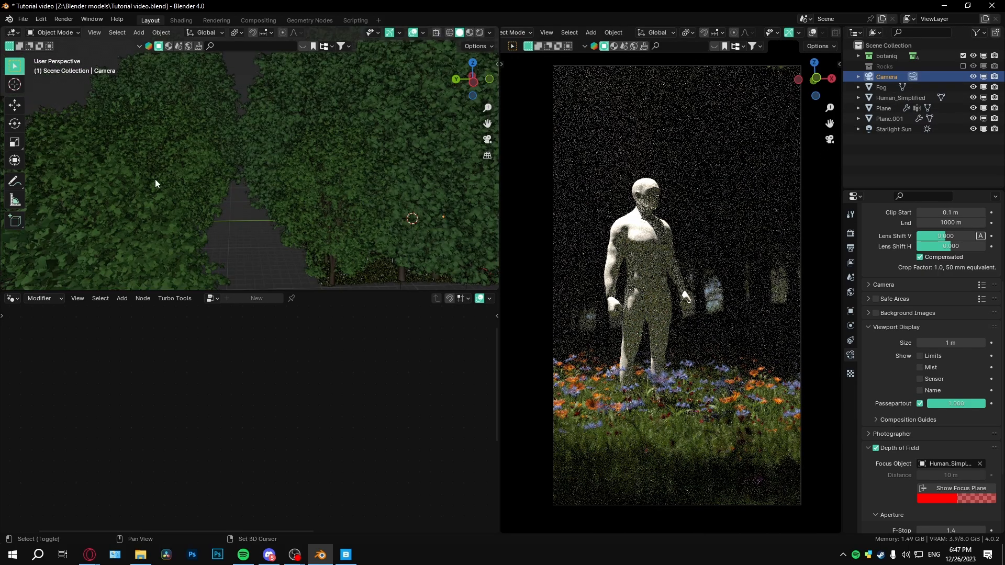
scroll(262, 187, up, 2)
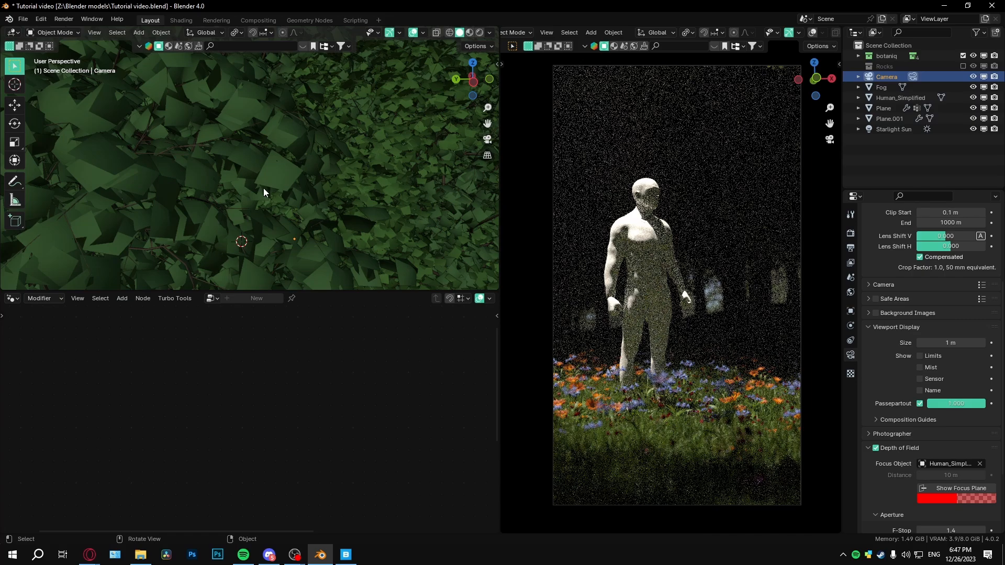
click(899, 130)
key(KP_Decimal)
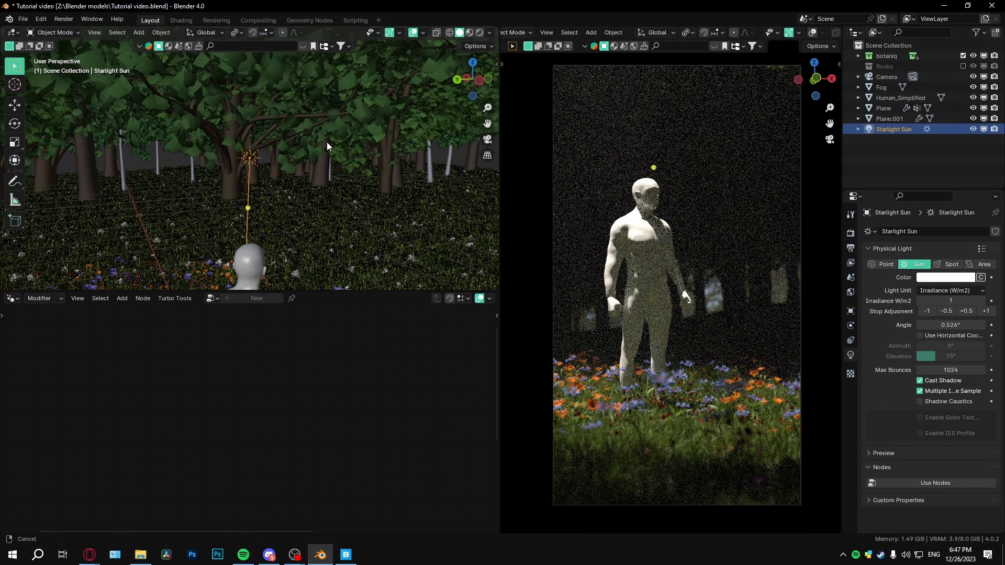
scroll(327, 146, down, 3)
mouse_move(325, 197)
middle_down()
mouse_move(314, 188)
mouse_move(335, 183)
middle_up()
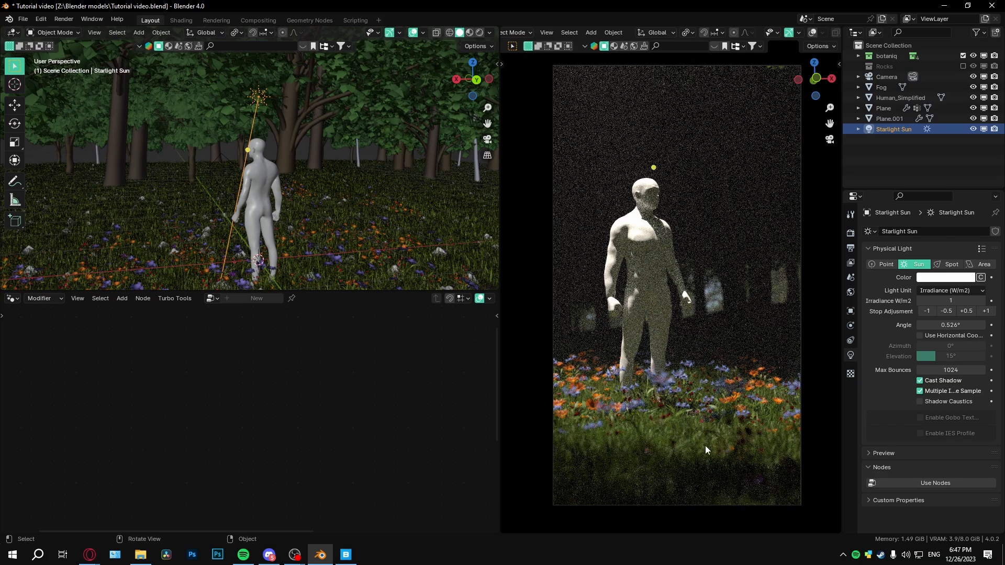
middle_drag(262, 169, 366, 163)
key(shift+a)
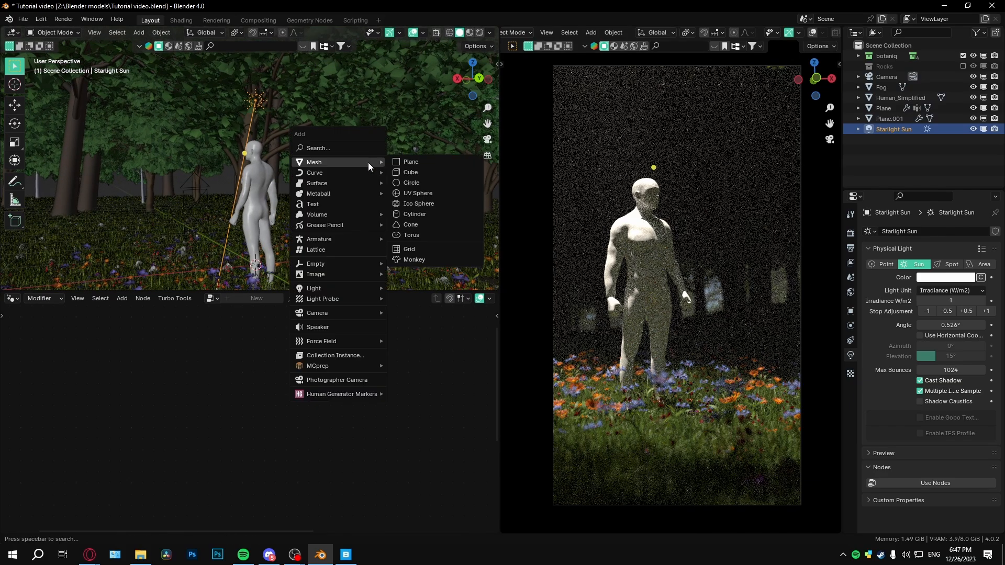
mouse_move(318, 288)
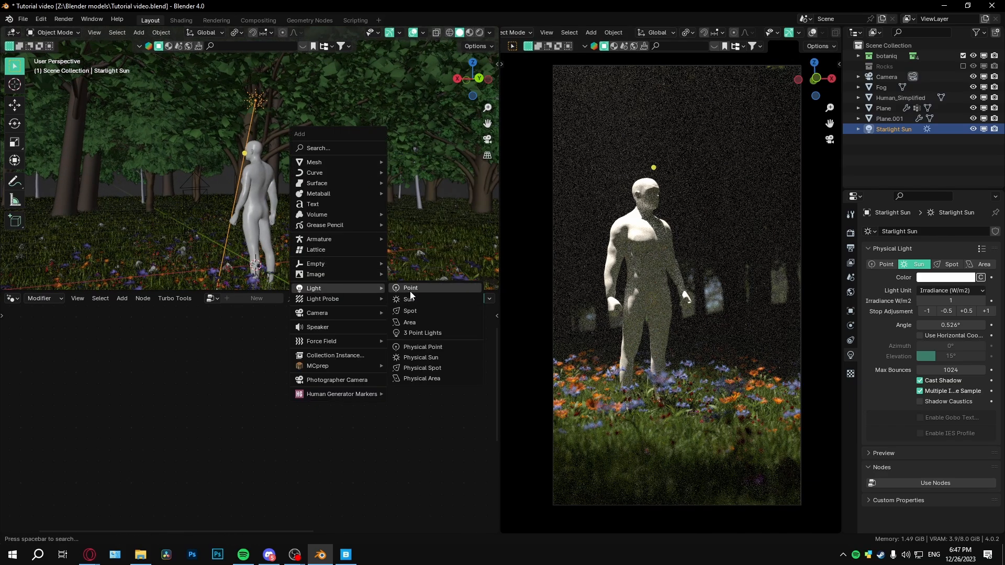
click(406, 289)
key(g)
right_click(316, 185)
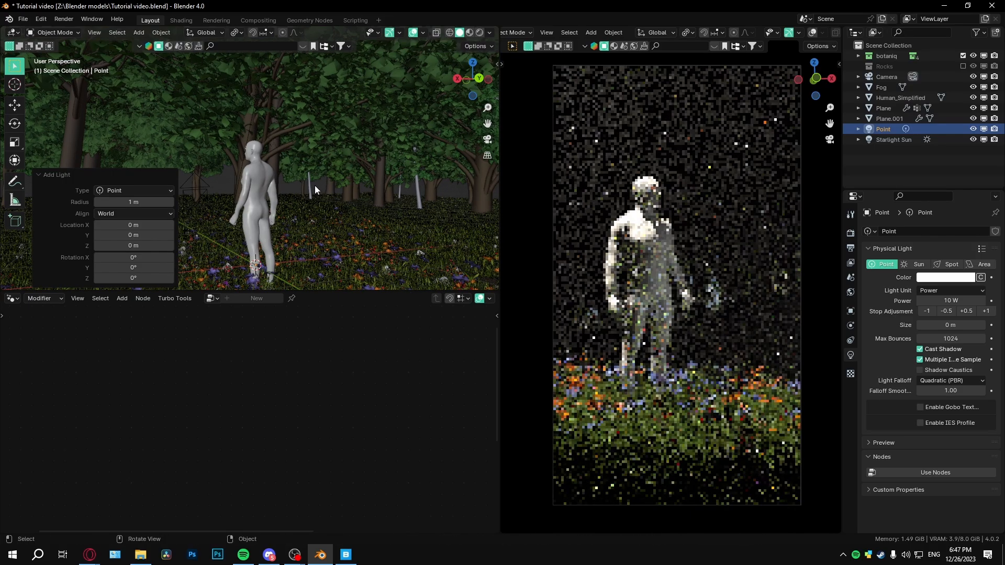
Move the new point light by about 1.4, -0.5 and 1.1 m, away from the figure's feet
key(KP_Decimal)
middle_drag(256, 244, 337, 254)
key(g)
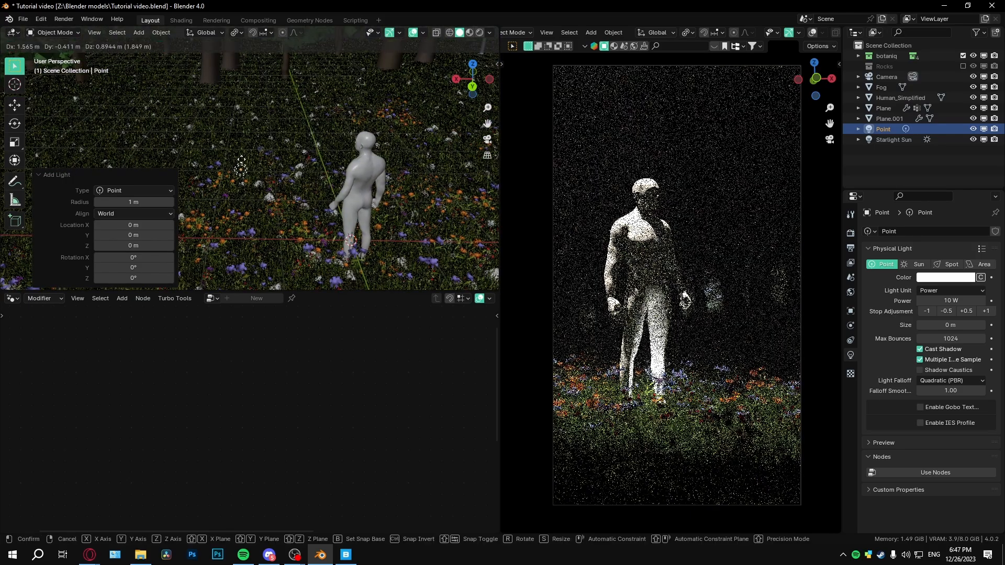
click(387, 220)
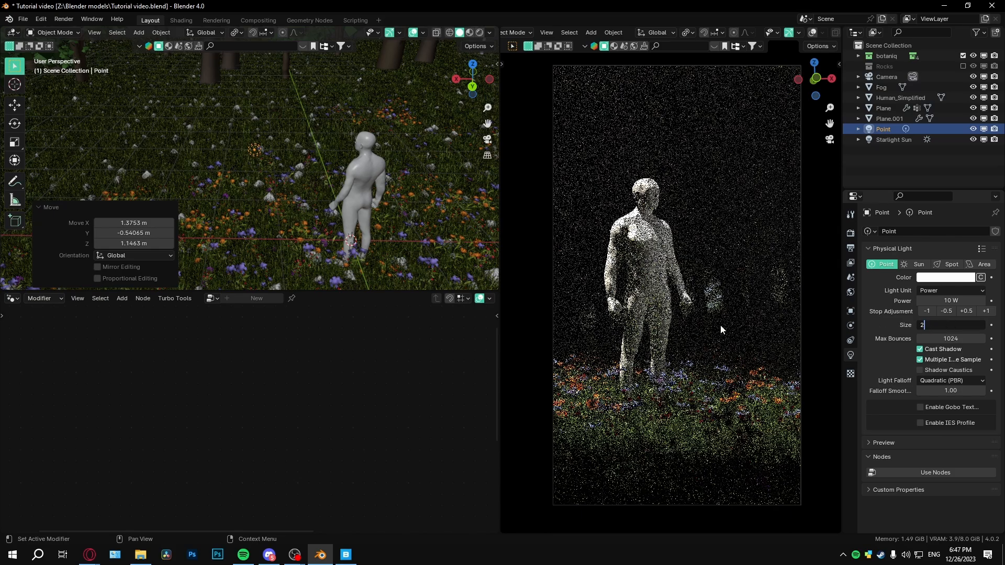
Set the point light's size to 2 m and raise its power by three full stops to 80 W
text(2)
key(Return)
click(986, 311)
click(986, 311)
click(986, 311)
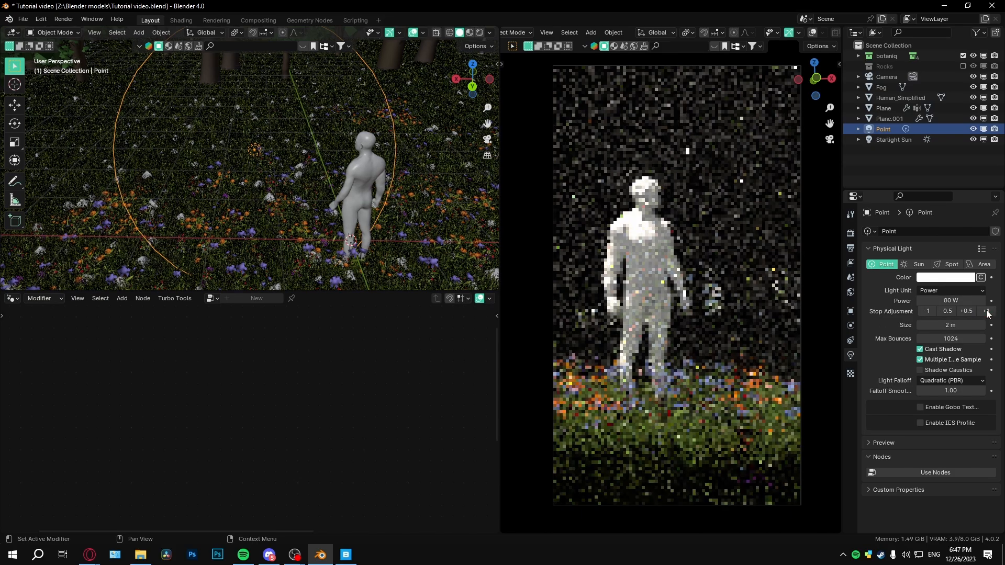
Reposition the point light beside the figure, finishing with a move of about 0.1, -0.5 and -0.1 m
middle_drag(473, 215, 404, 191)
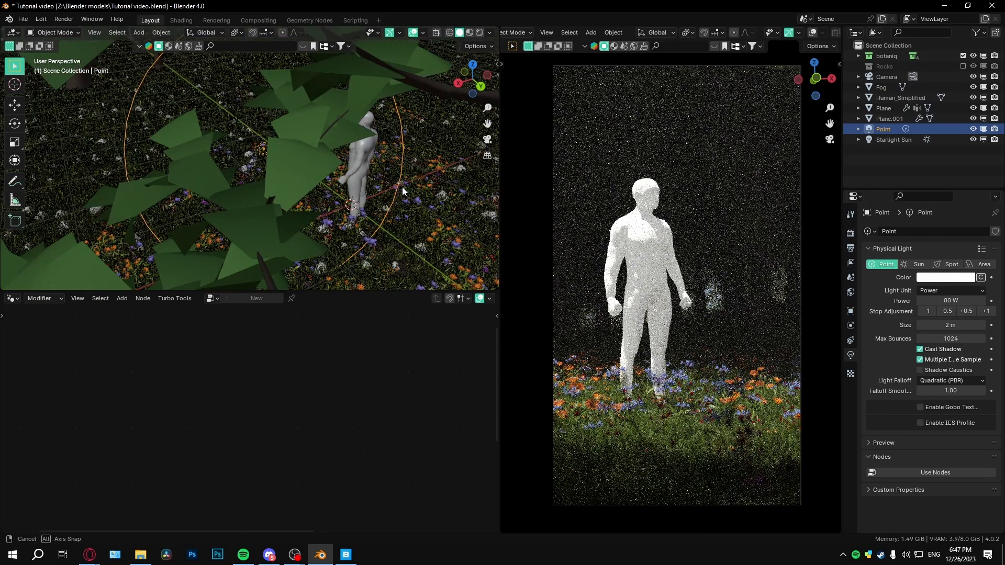
key(g)
click(219, 149)
mouse_move(216, 150)
middle_down()
mouse_move(246, 97)
mouse_move(208, 173)
mouse_move(273, 124)
mouse_move(216, 198)
mouse_move(217, 166)
middle_up()
key(g)
click(227, 88)
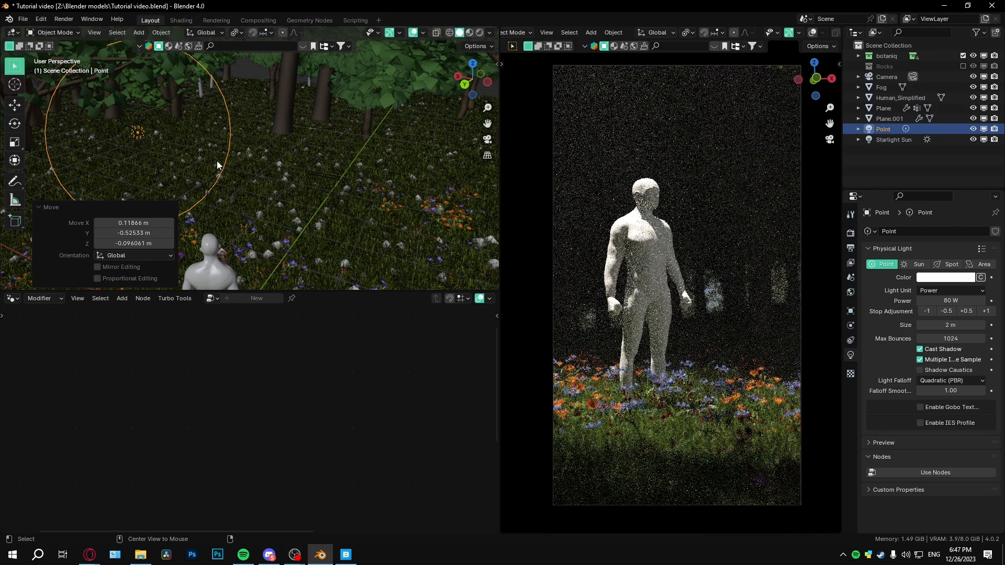
Make a linked duplicate of the point light moved about -4.9 and -1.4 m, and linked duplicates of both moved about -3.3 and 7.9 m horizontally
key(alt+d)
click(427, 205)
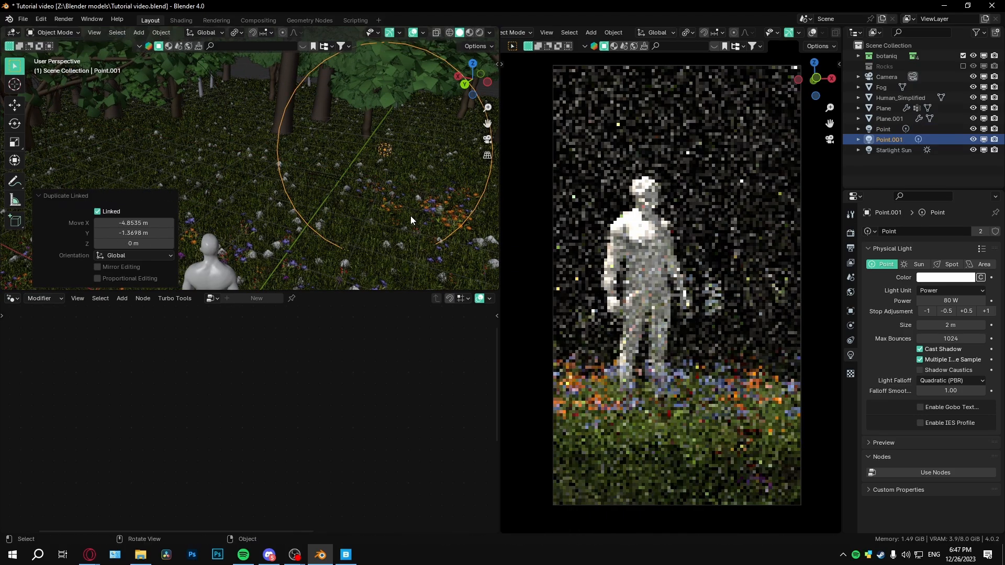
middle_drag(346, 246, 304, 202)
shift+click(887, 149)
shift+click(888, 130)
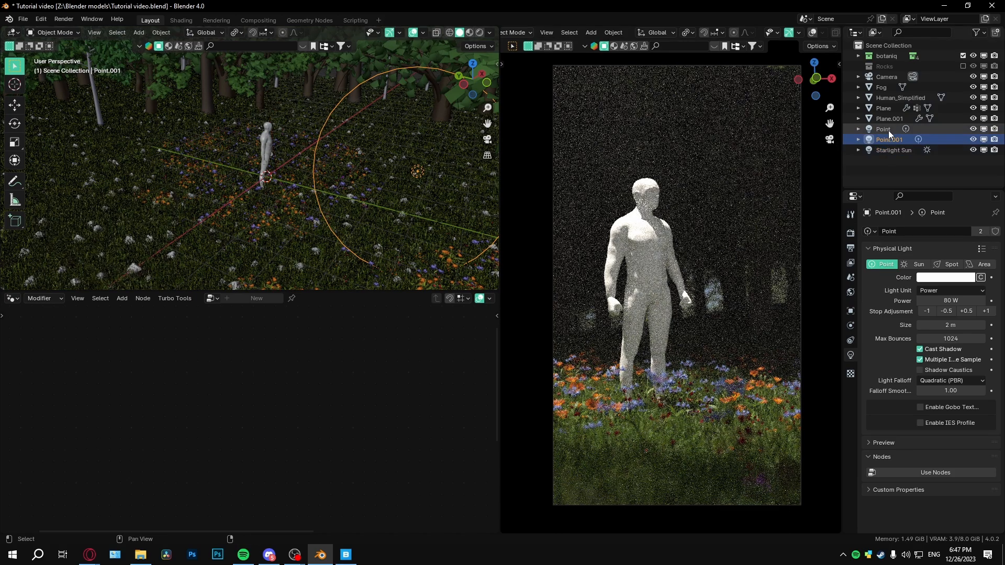
key(alt+d)
key(shift+z)
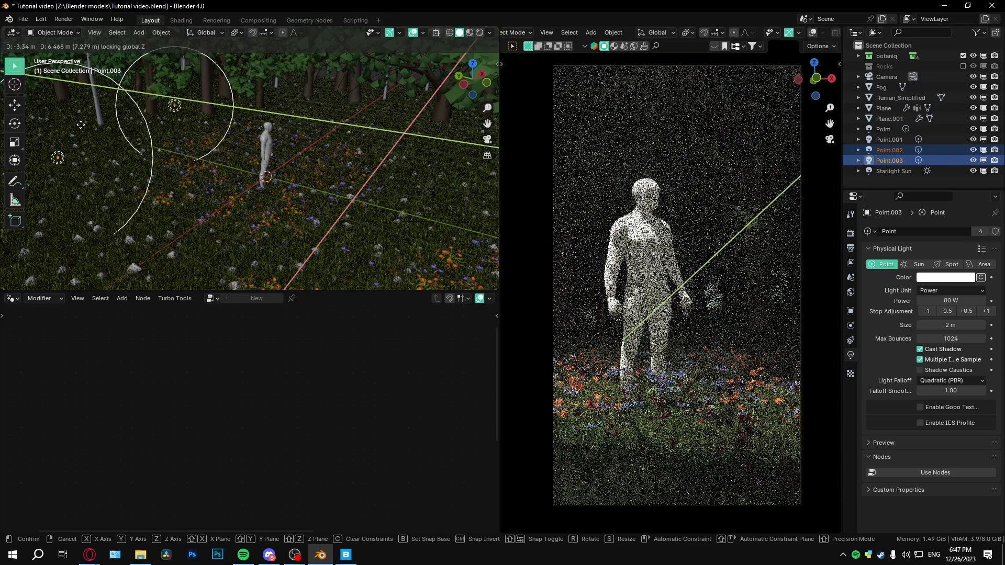
click(52, 116)
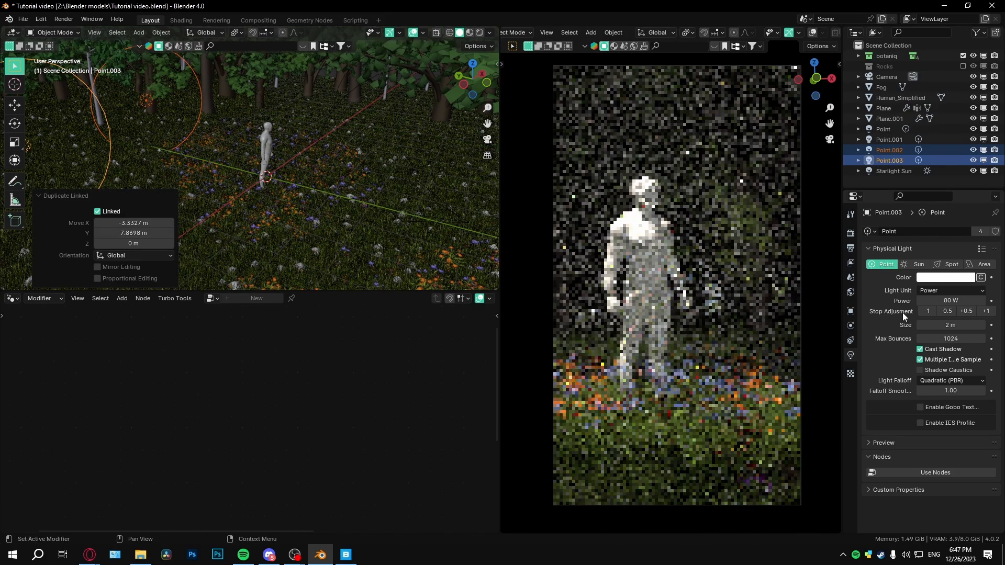
Tint the linked point lights pale blue and lower their power by one full stop to 40 W
click(949, 278)
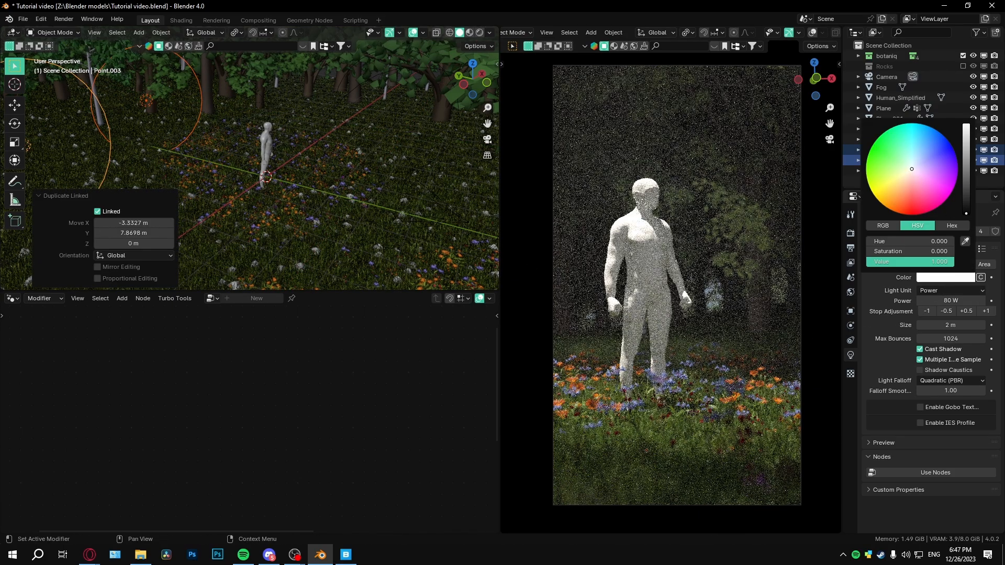
click(915, 164)
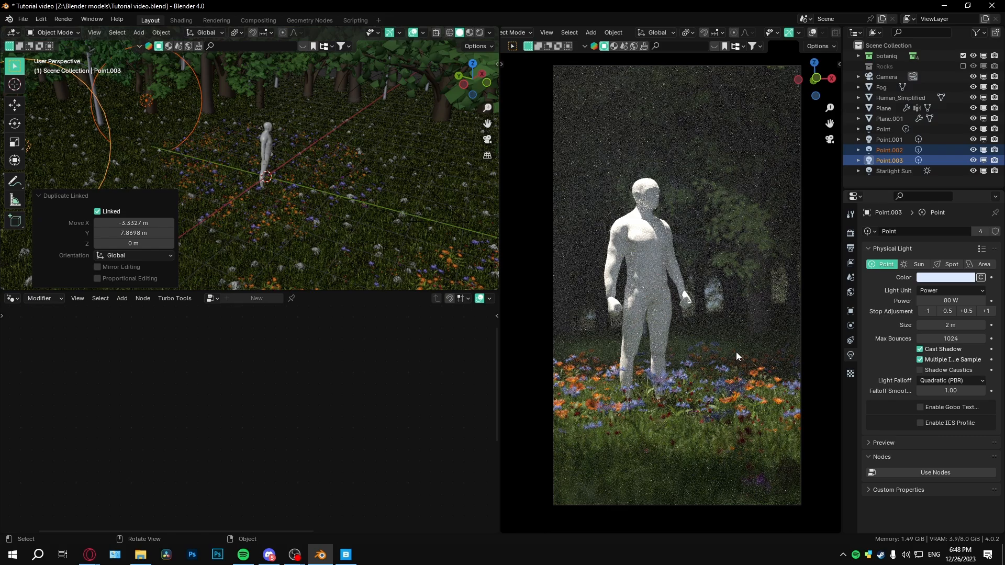
scroll(736, 352, up, 3)
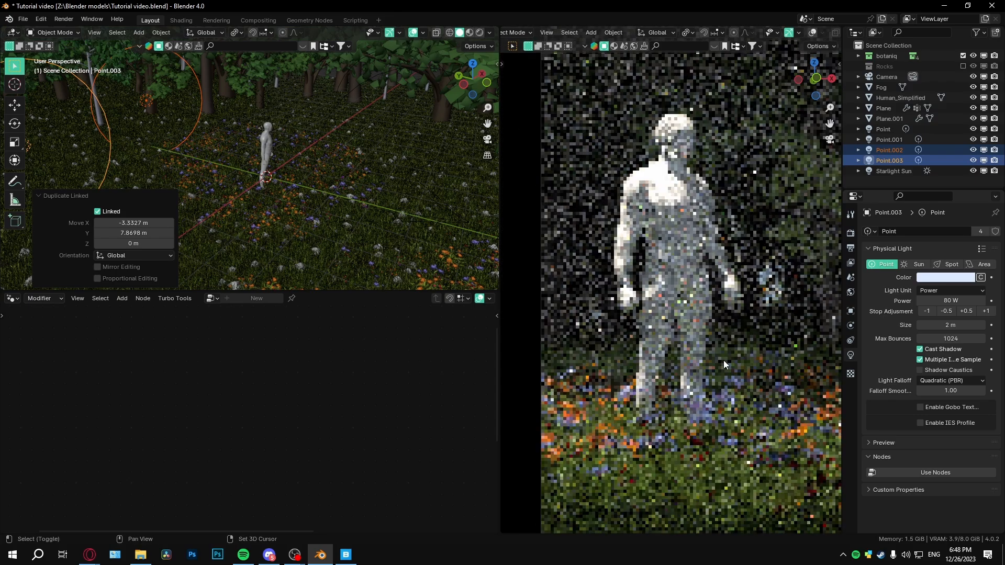
click(931, 309)
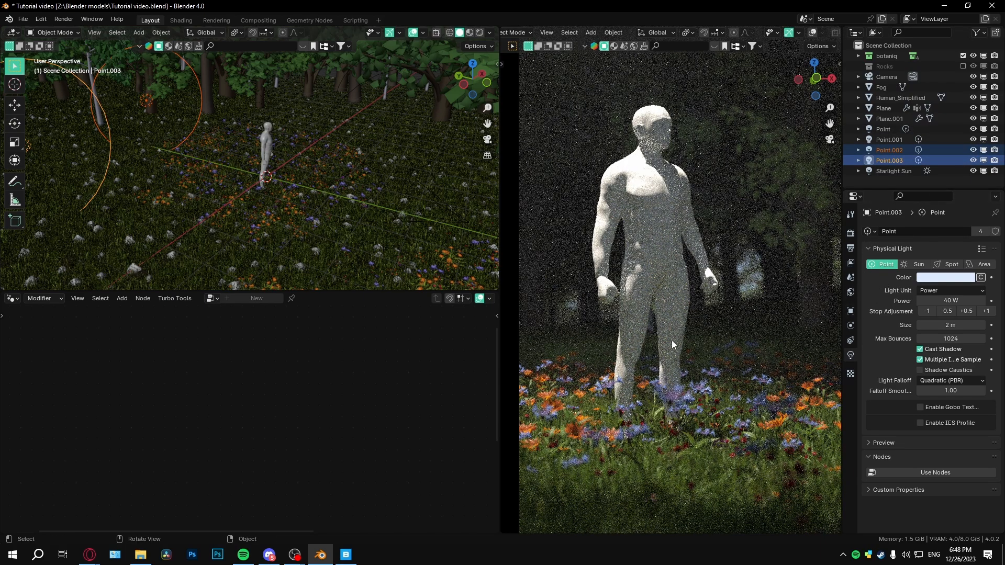
Disable all four point lights in the viewport and re-enable them to compare the lighting
click(985, 160)
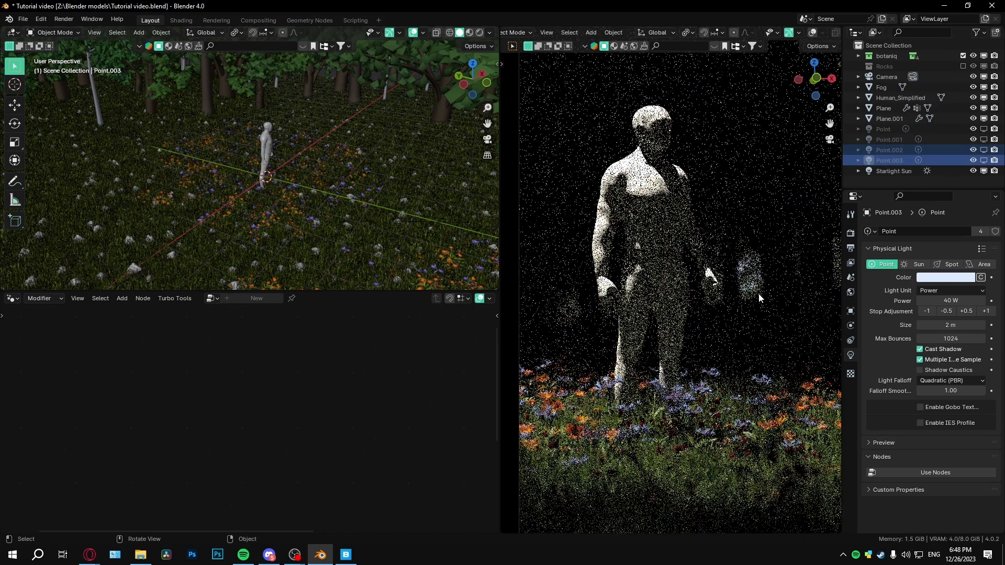
click(985, 160)
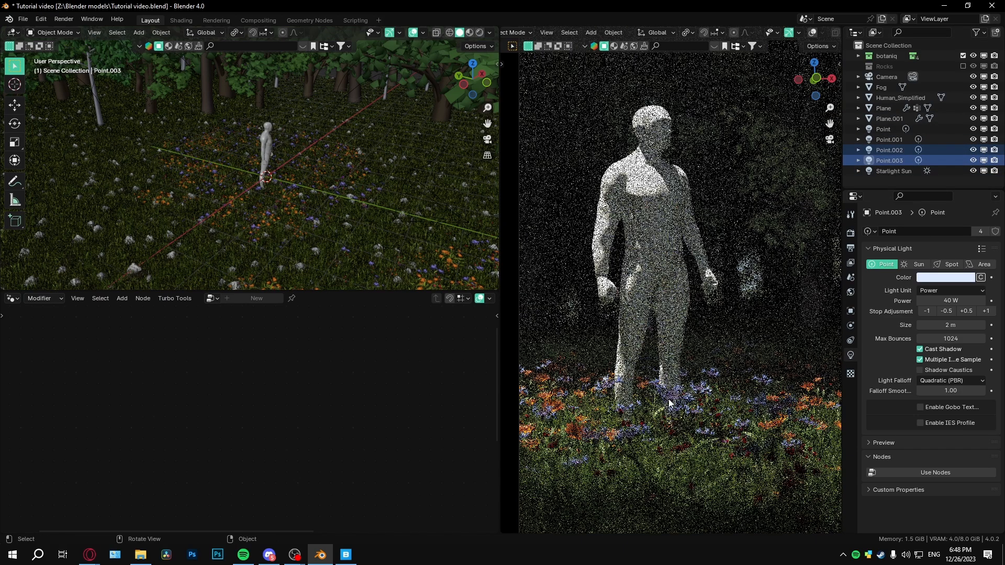
Set the linked point lights' size to 5 m and raise their power by two full stops to 160 W
middle_drag(359, 252, 422, 189)
click(948, 325)
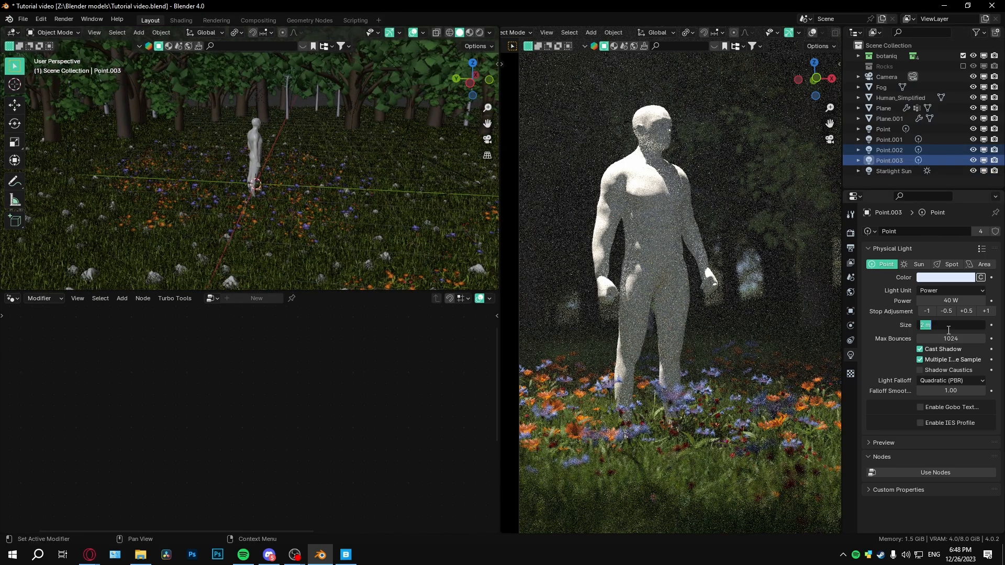
text(5)
key(Return)
click(986, 311)
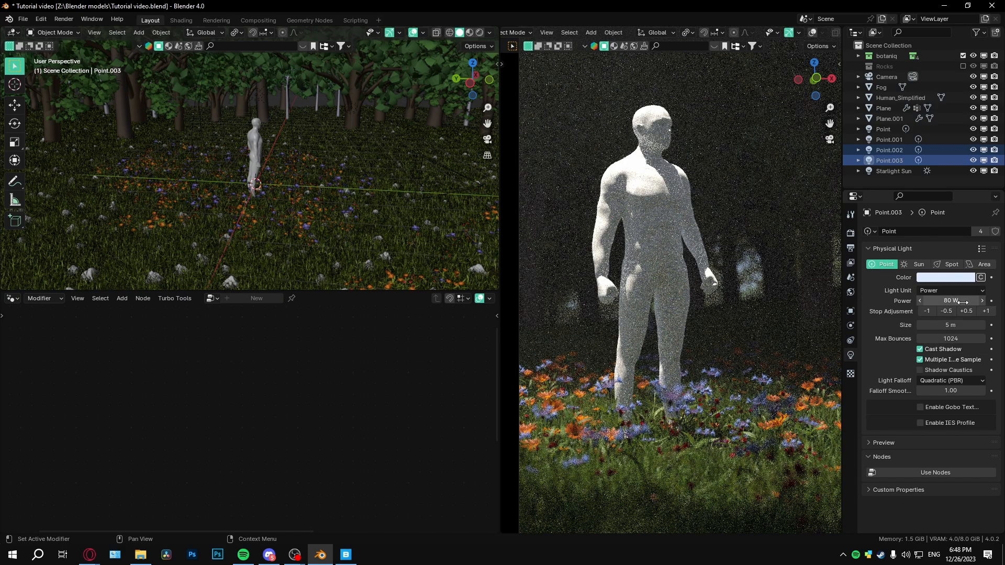
click(988, 311)
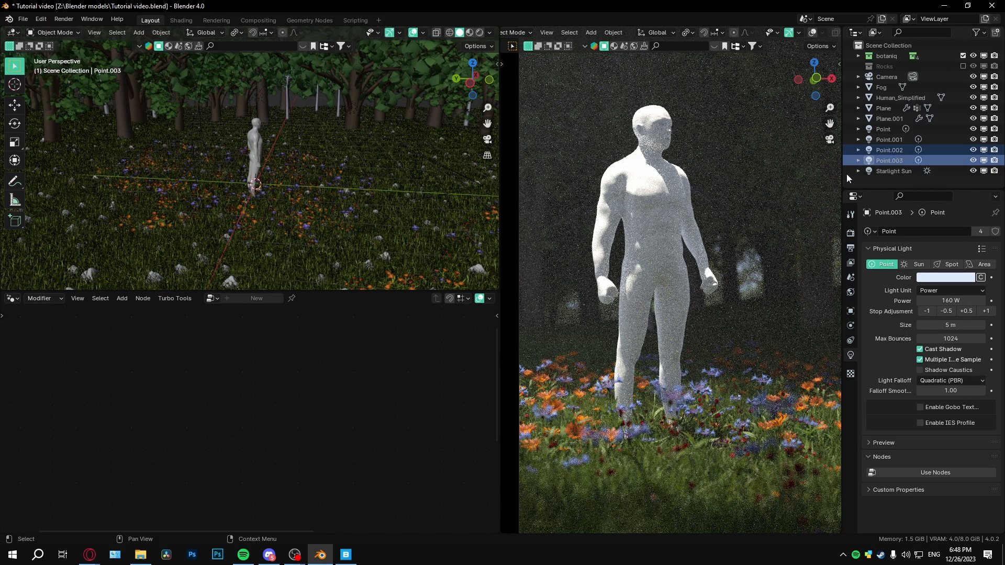
Try raising the Starlight Sun's irradiance by one stop to 2 W/m2, and return it to 1
middle_drag(396, 213, 259, 203)
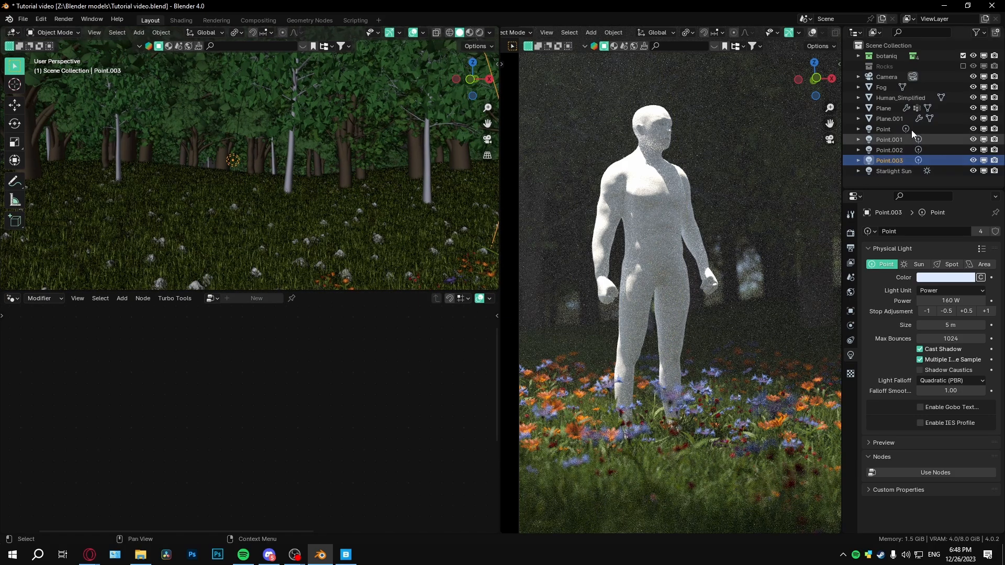
click(884, 87)
click(890, 171)
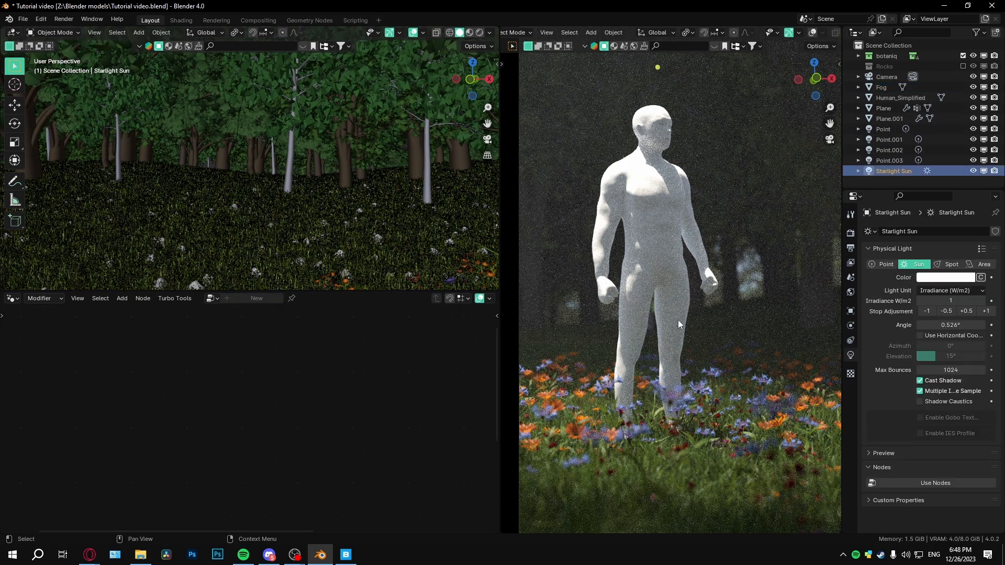
click(984, 312)
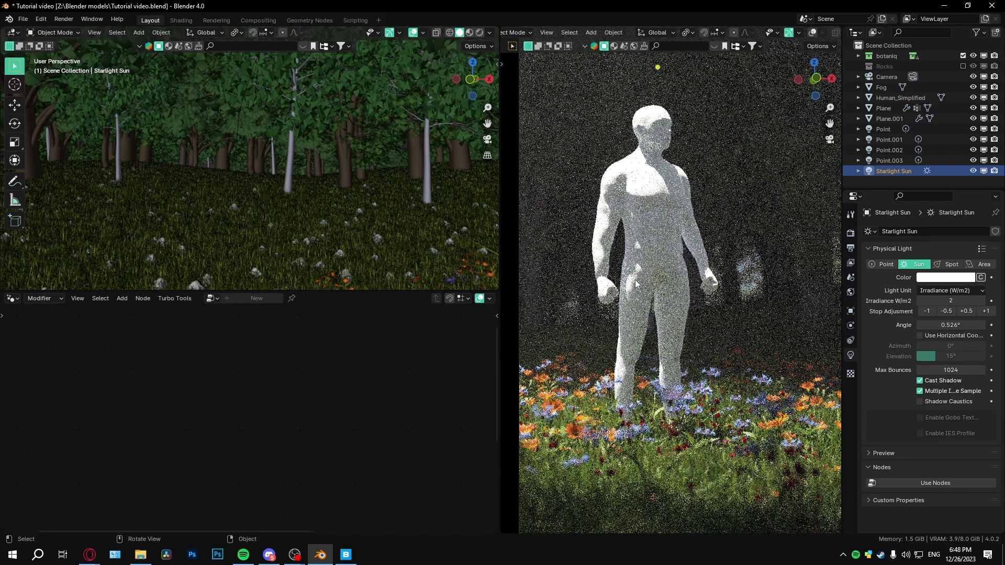
click(927, 313)
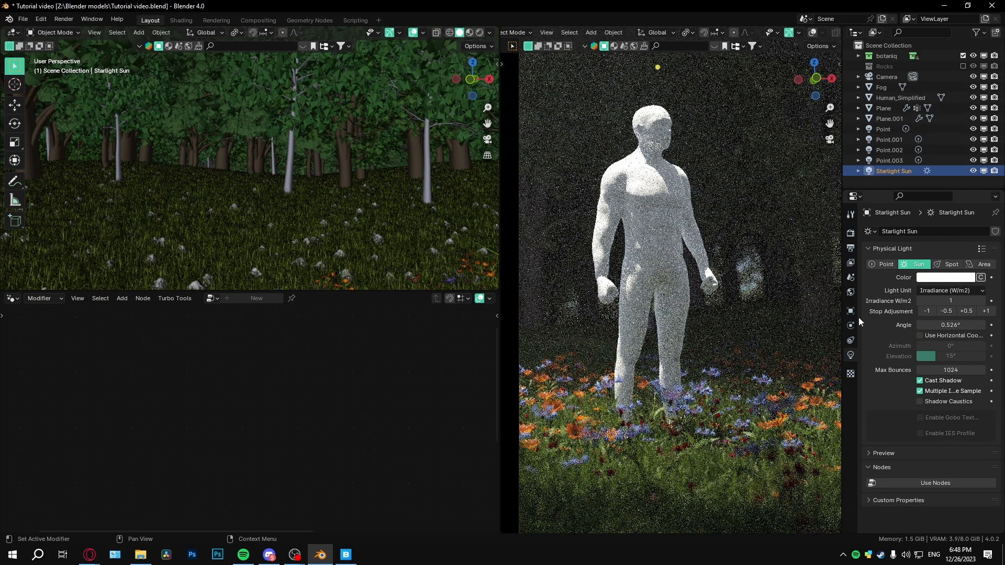
Set the sun intensity of the PSA physical atmosphere to 400000 in the world settings
click(851, 292)
scroll(922, 431, down, 4)
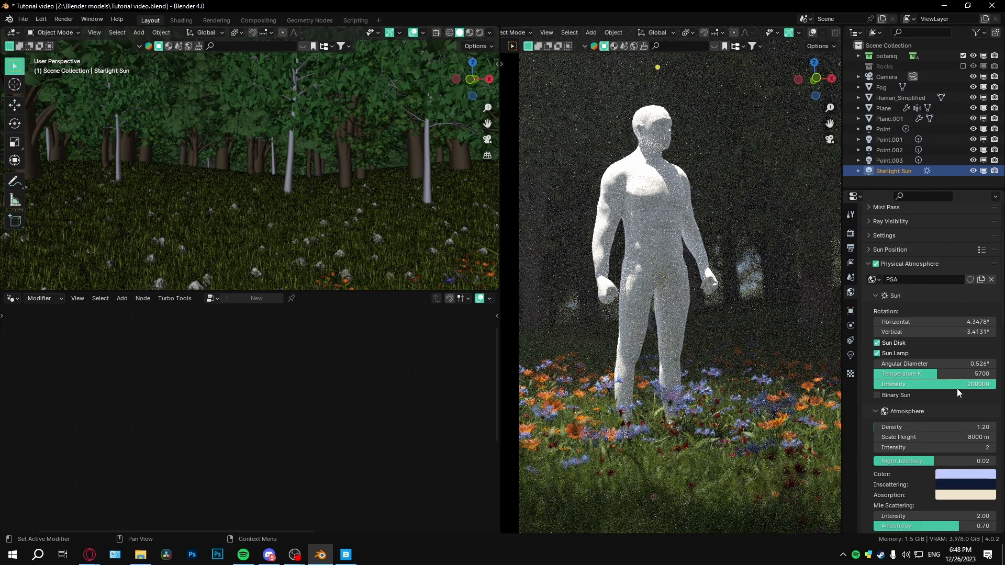
double_click(957, 389)
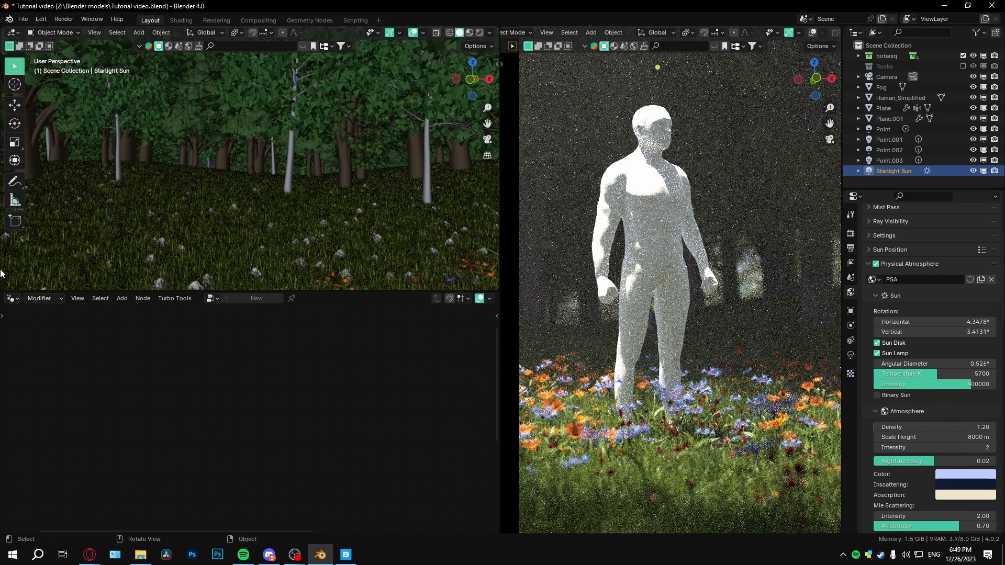
Display the world's shader nodes in the node editor and give the PSA world a fake user
click(16, 298)
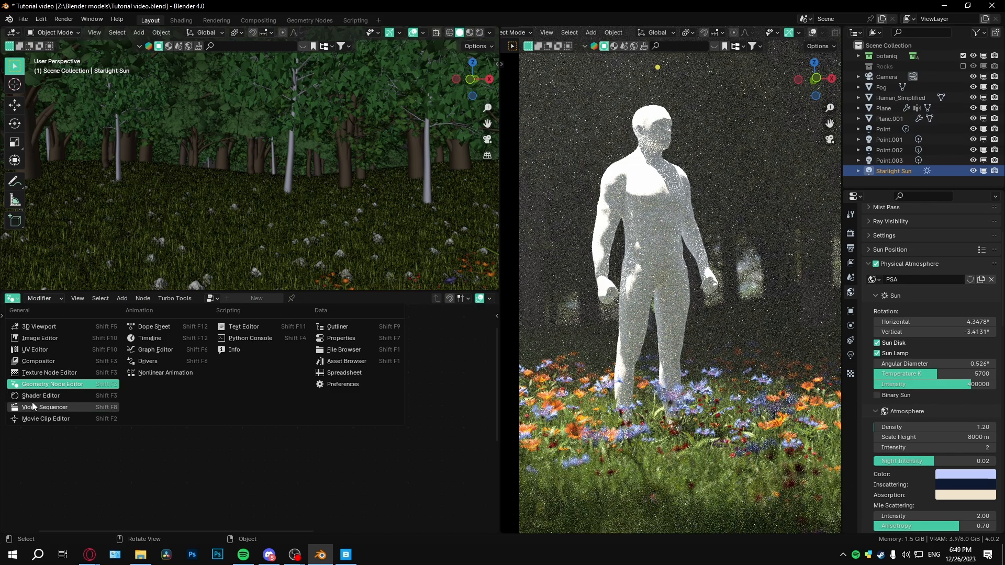
click(39, 396)
click(43, 302)
click(39, 335)
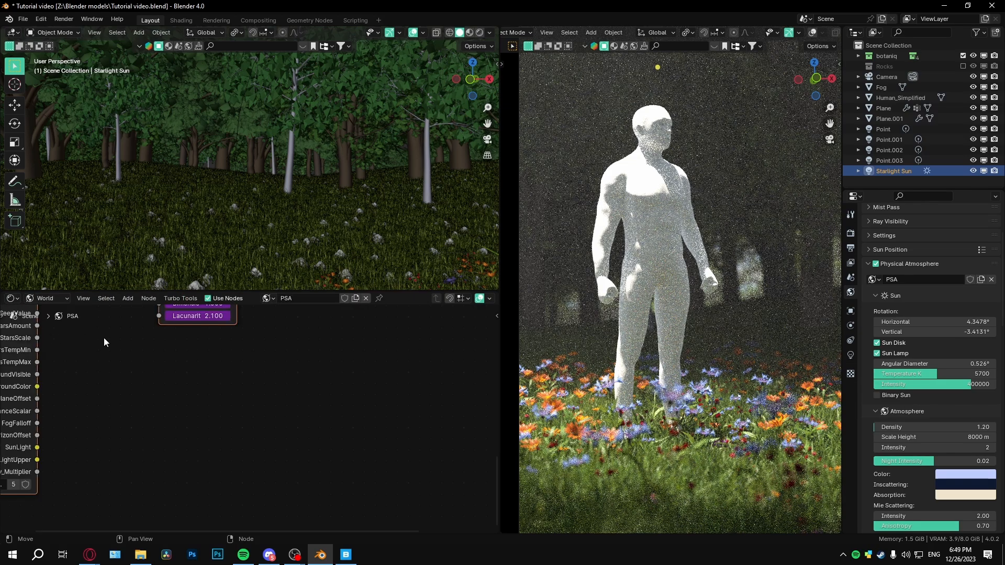
scroll(145, 372, down, 3)
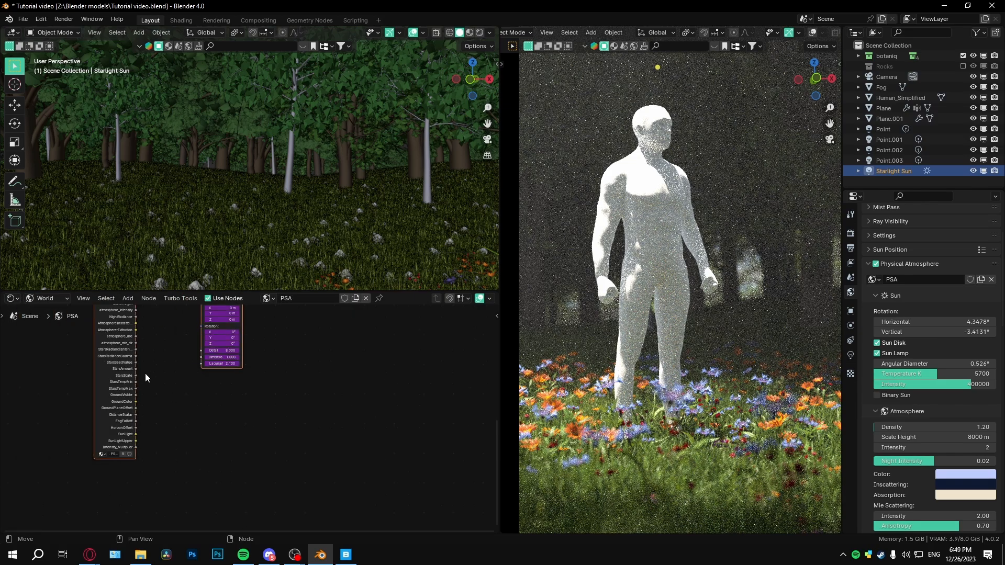
click(344, 298)
Switch the scene to the Default Blender world and hide the Starlight Sun
click(268, 299)
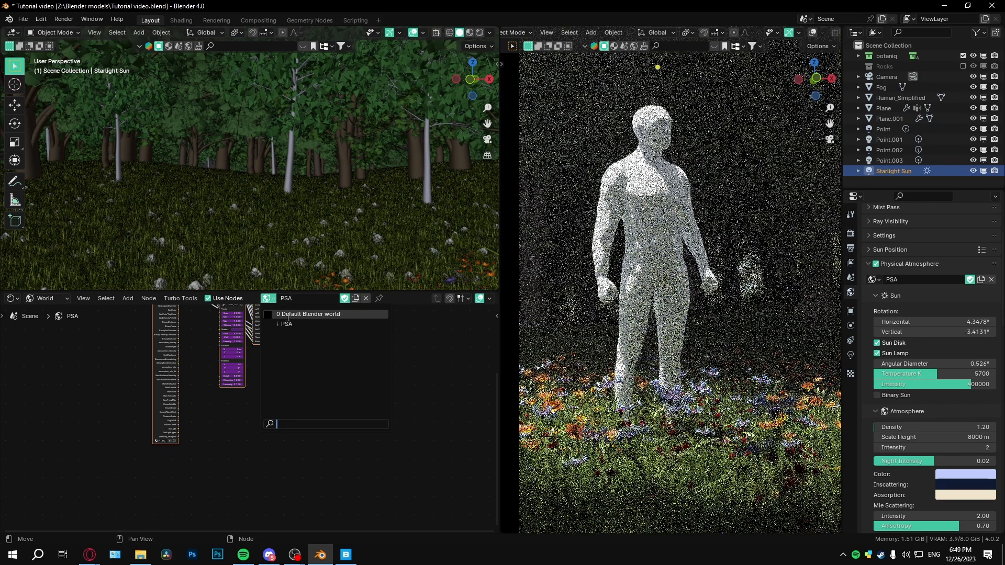
click(310, 315)
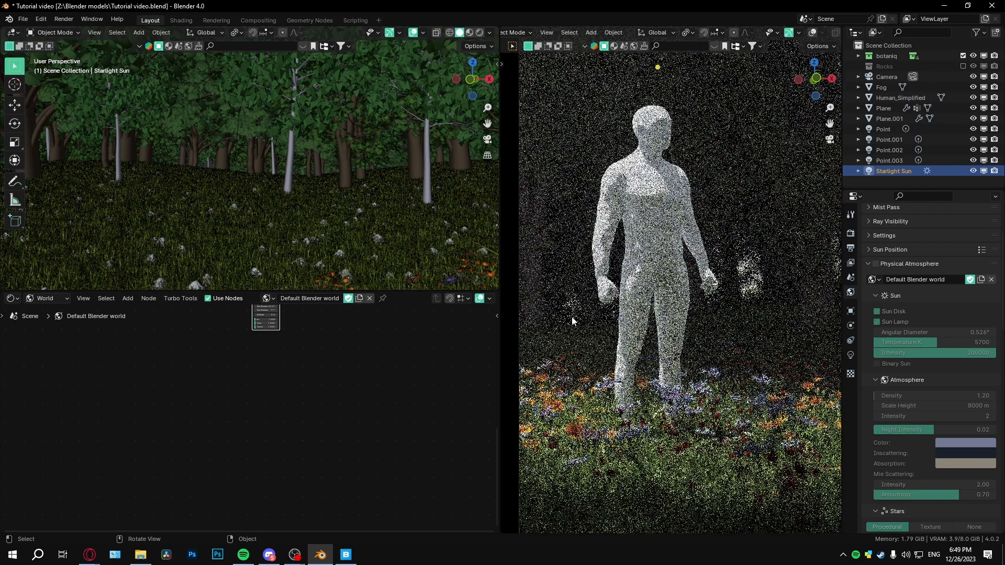
key(Home)
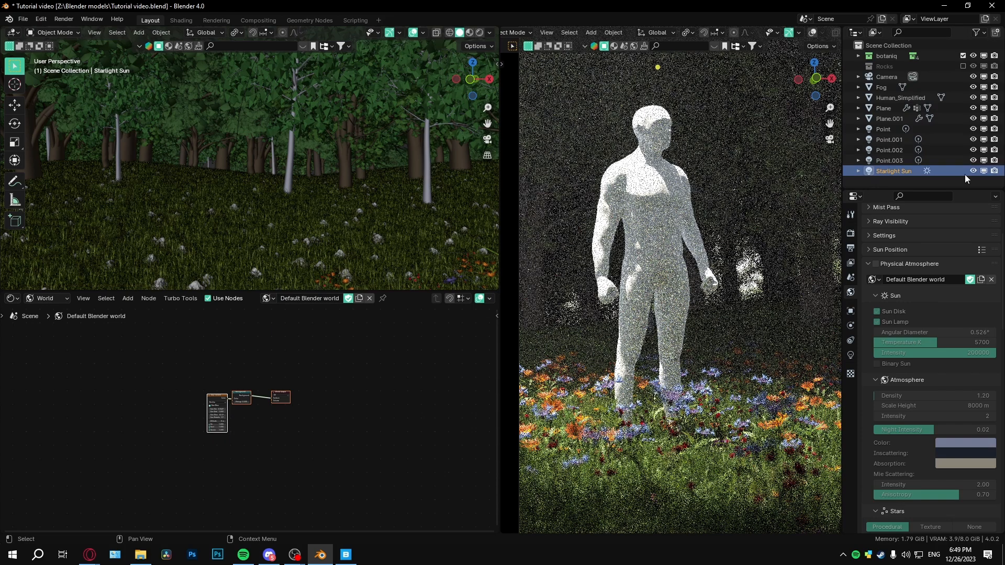
key(h)
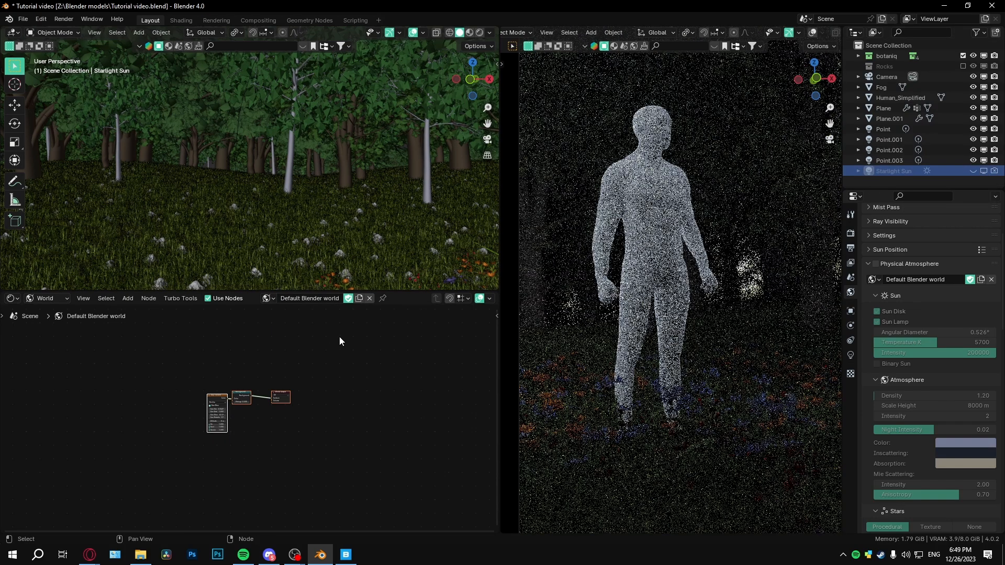
Adjust the Sky Texture's sun elevation to 82.1° and sun rotation to -65.5°, starting from 90° and 0°
scroll(281, 429, up, 2)
scroll(280, 425, up, 5)
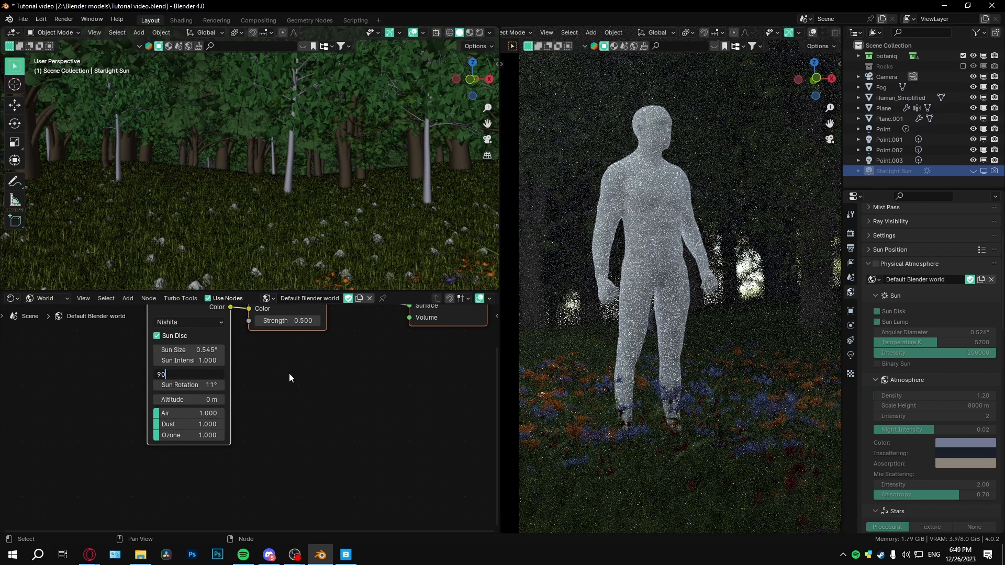
key(Tab)
text(0)
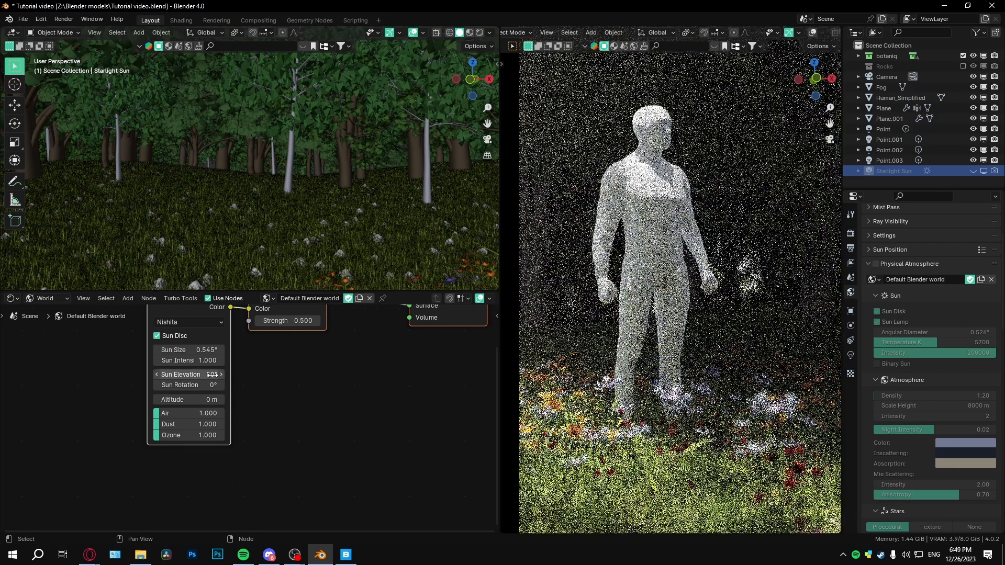
mouse_move(189, 374)
mouse_down()
mouse_move(172, 374)
mouse_move(263, 385)
mouse_move(198, 385)
mouse_up()
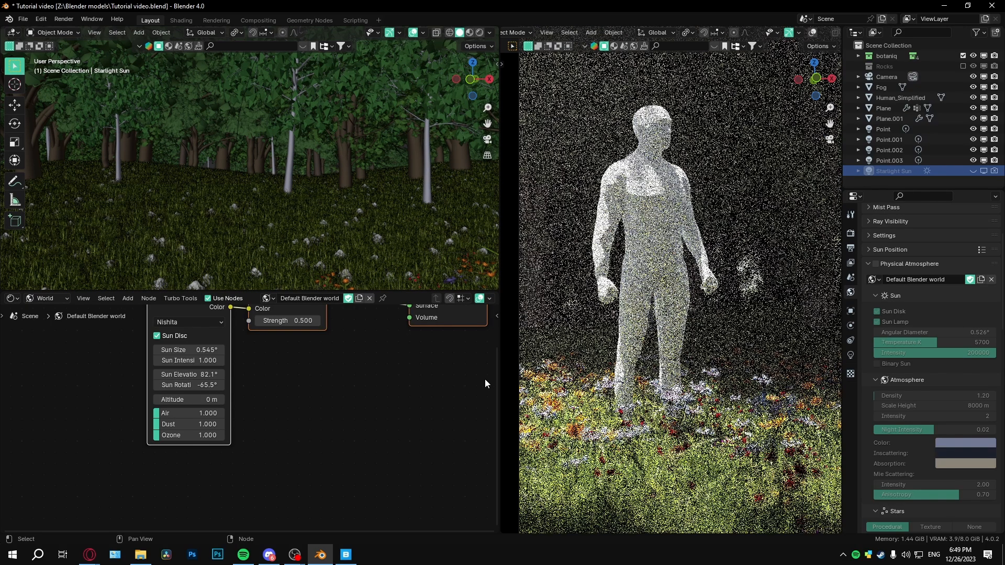
Set the Sky Texture's air to 1, dust to 0.231 and ozone to 2.692
scroll(249, 441, up, 4)
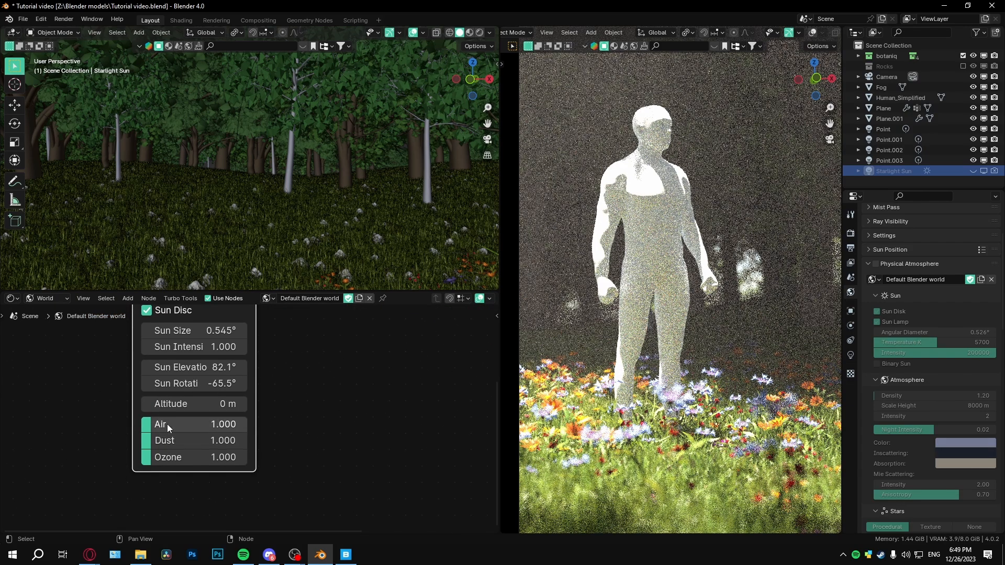
mouse_move(167, 429)
mouse_down()
mouse_move(184, 429)
mouse_move(151, 429)
mouse_up()
click(178, 425)
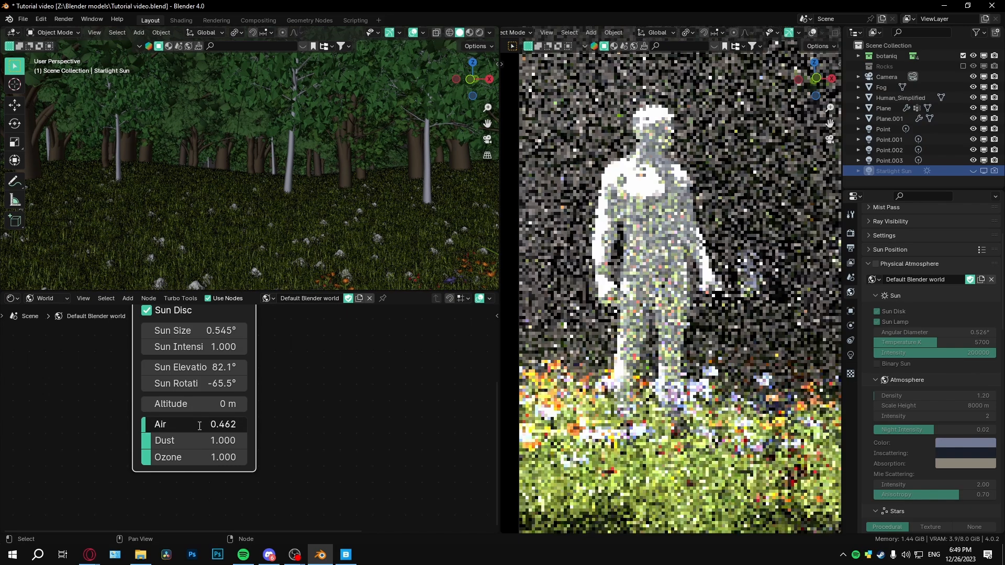
text(1)
key(Return)
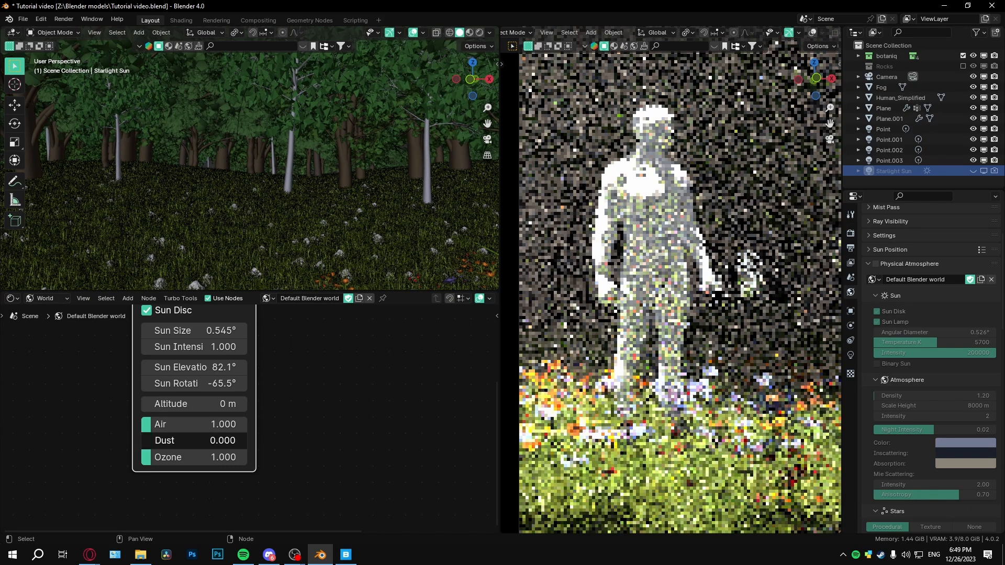
mouse_move(178, 457)
mouse_down()
mouse_move(208, 457)
mouse_move(196, 457)
mouse_up()
Set the Sky Texture's altitude to 8000 m
click(179, 405)
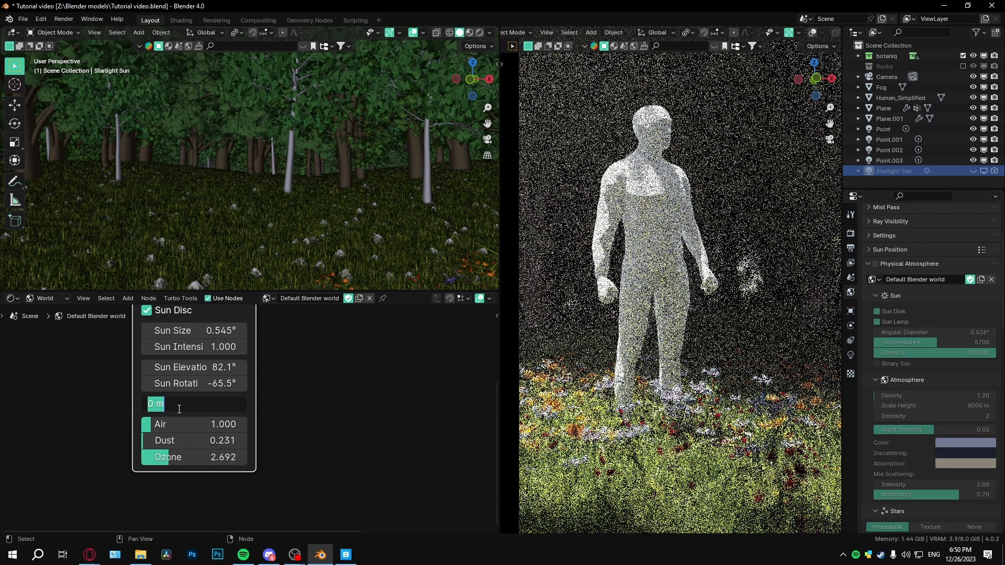
text(9)
key(BackSpace)
text(8000)
key(Return)
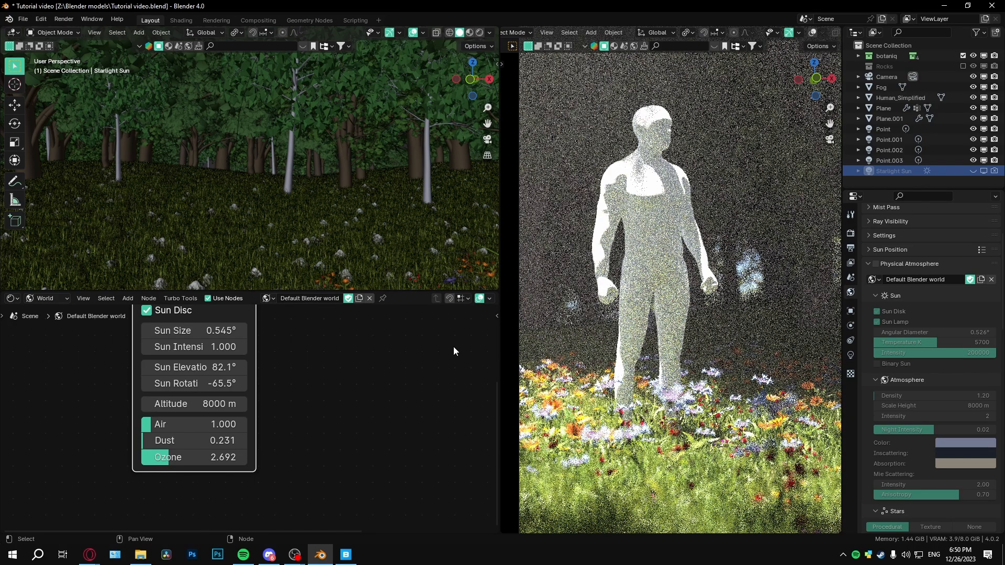
Set the strength of the world's Background node to 0.25
middle_drag(350, 386, 256, 507)
click(263, 412)
text(0.25\)
key(Return)
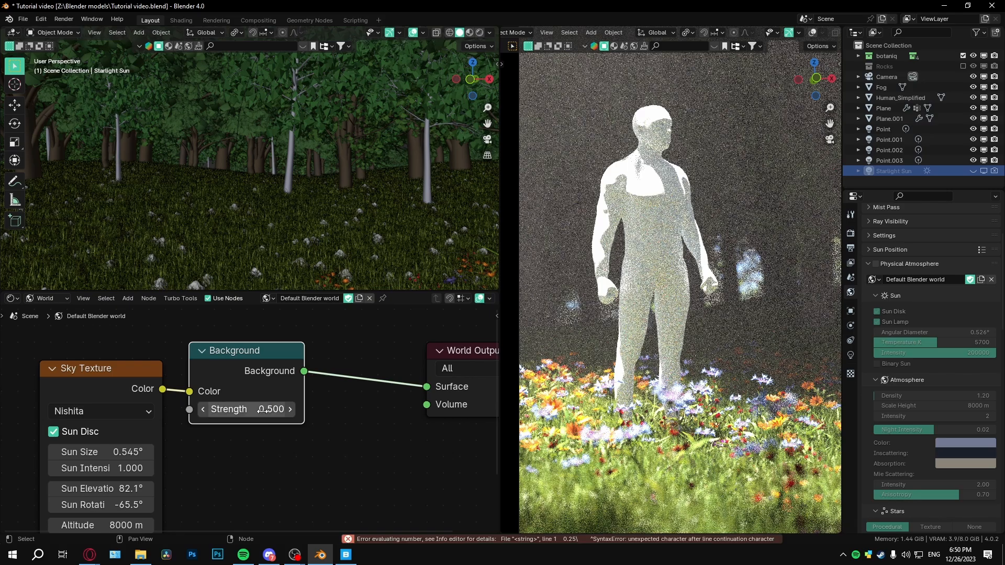
click(263, 412)
text(.25)
key(Return)
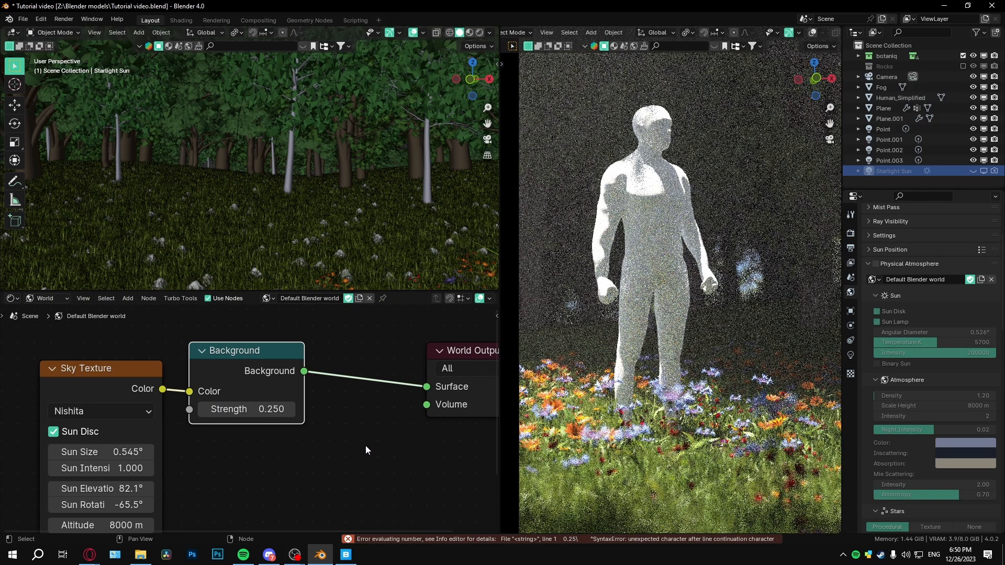
Adjust the Sky Texture's sun elevation to 78.3° and its sun rotation to -88.7°
middle_drag(189, 490, 229, 423)
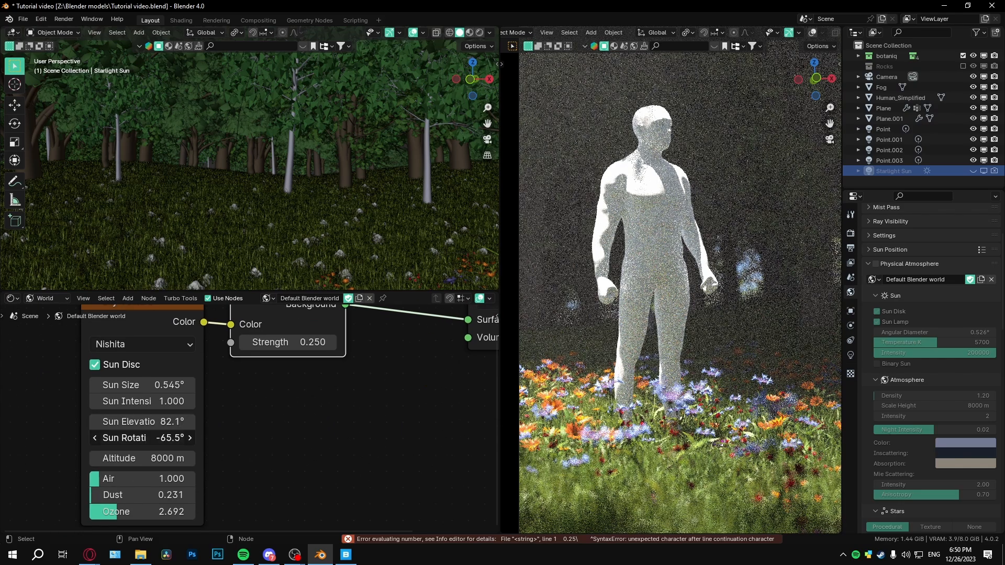
drag(152, 438, 35, 438)
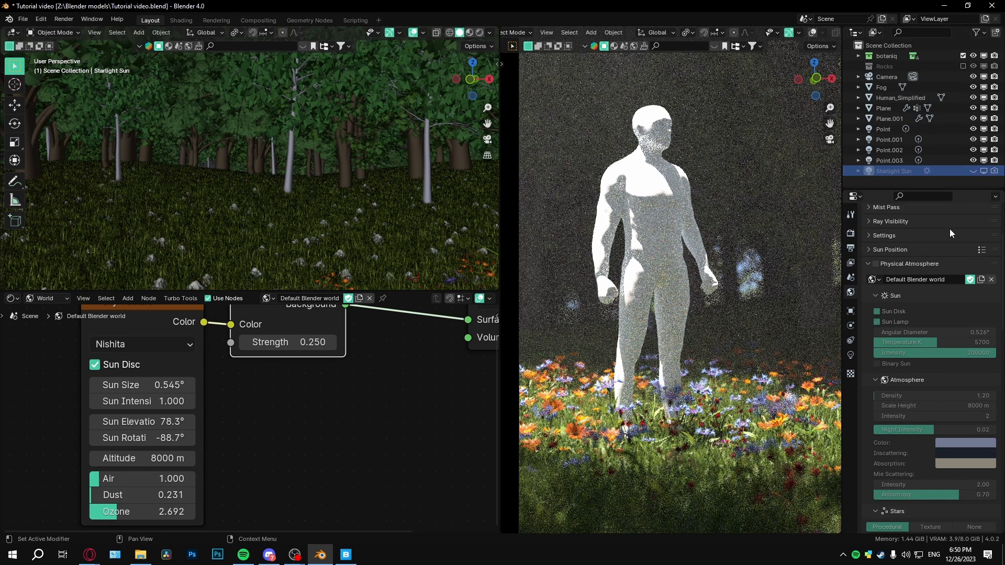
key(KP_0)
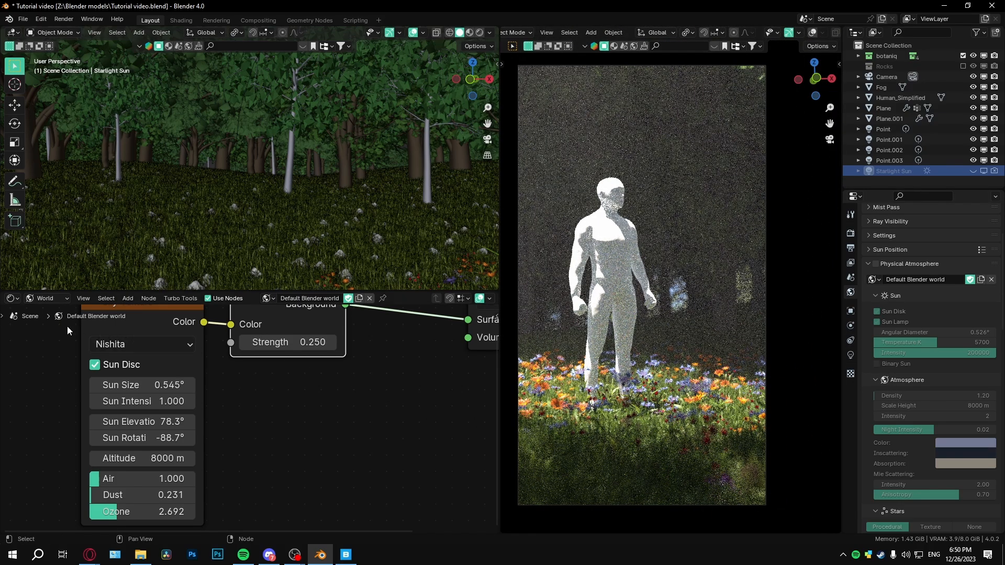
Open the ground plane's Trees and grass geometry nodes and enlarge the node editor
click(13, 298)
click(63, 373)
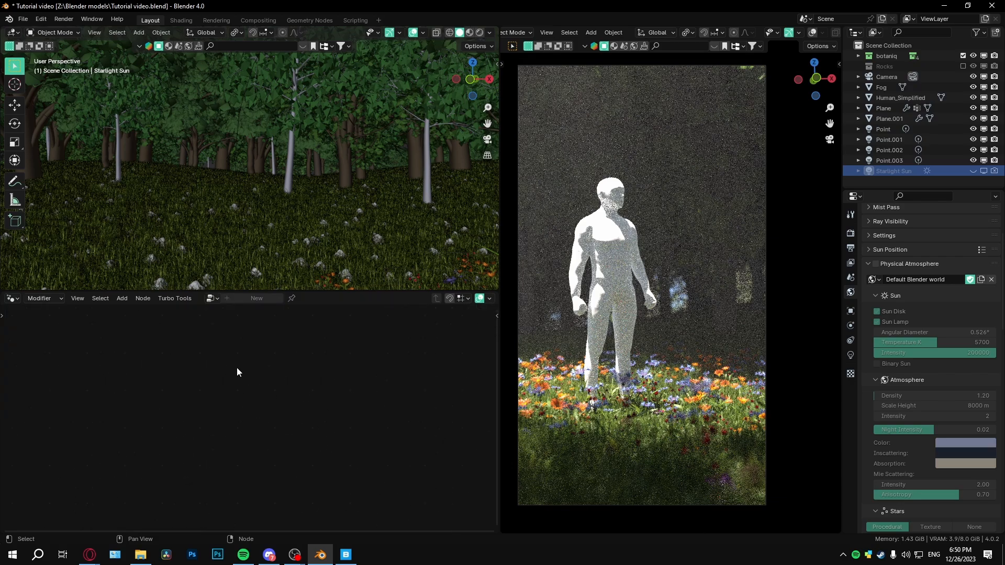
click(325, 249)
scroll(310, 492, down, 3)
scroll(309, 492, up, 3)
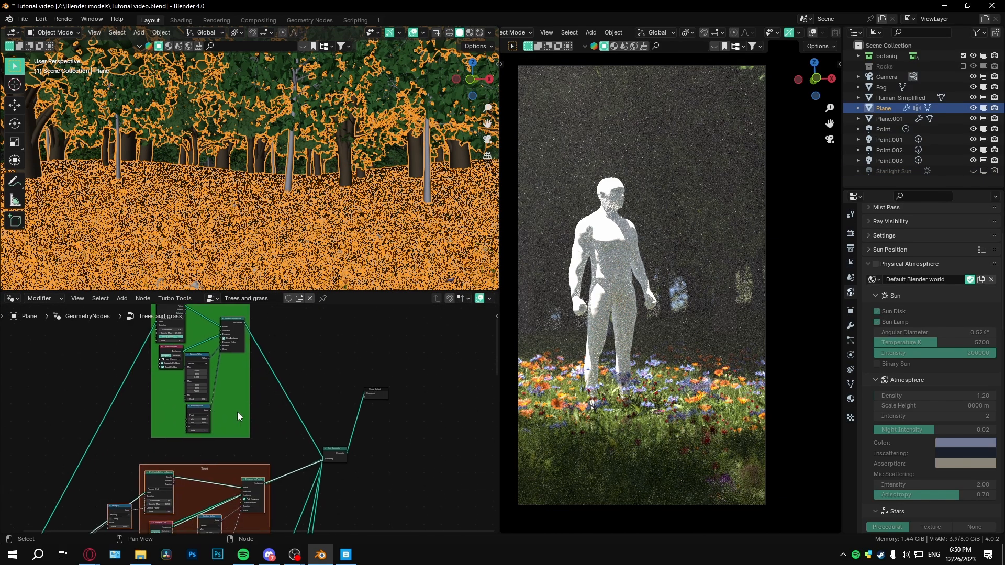
middle_drag(264, 476, 301, 353)
shift+scroll(301, 353, down, 10)
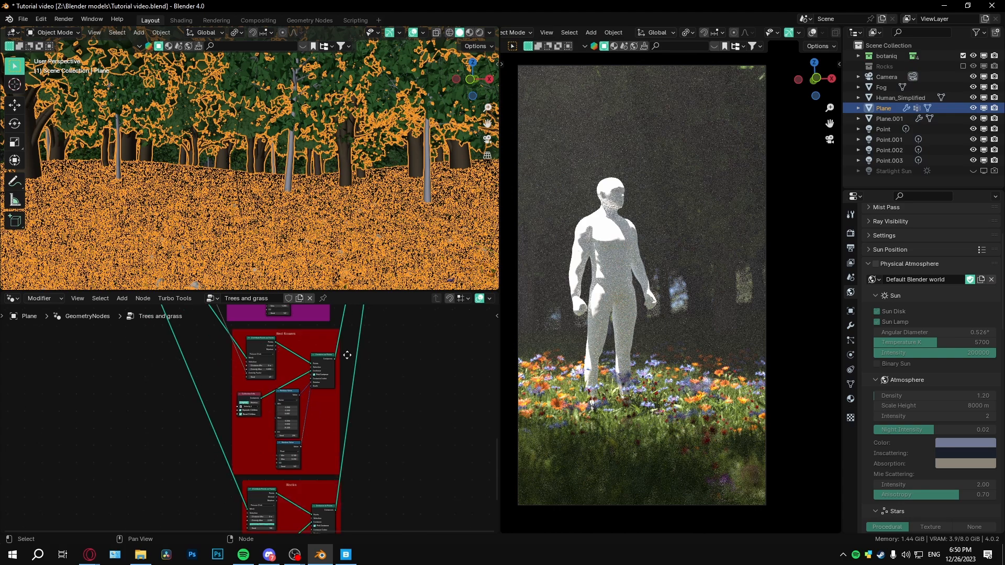
drag(349, 292, 348, 175)
Examine the Trees and grass node groups, their Group Input connections and the Tree density and Input vertex groups in the plane's modifier
scroll(287, 367, up, 4)
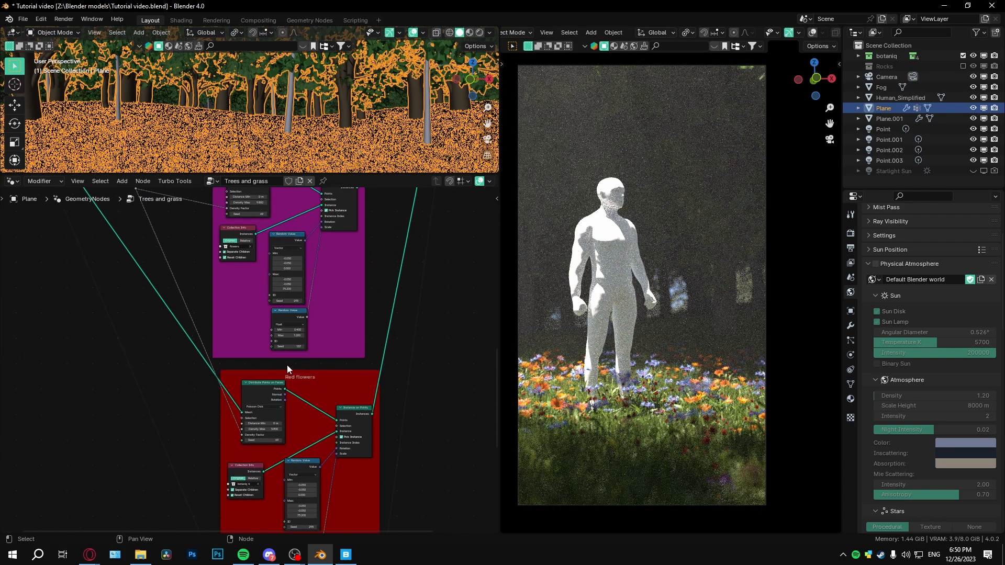
scroll(276, 416, up, 1)
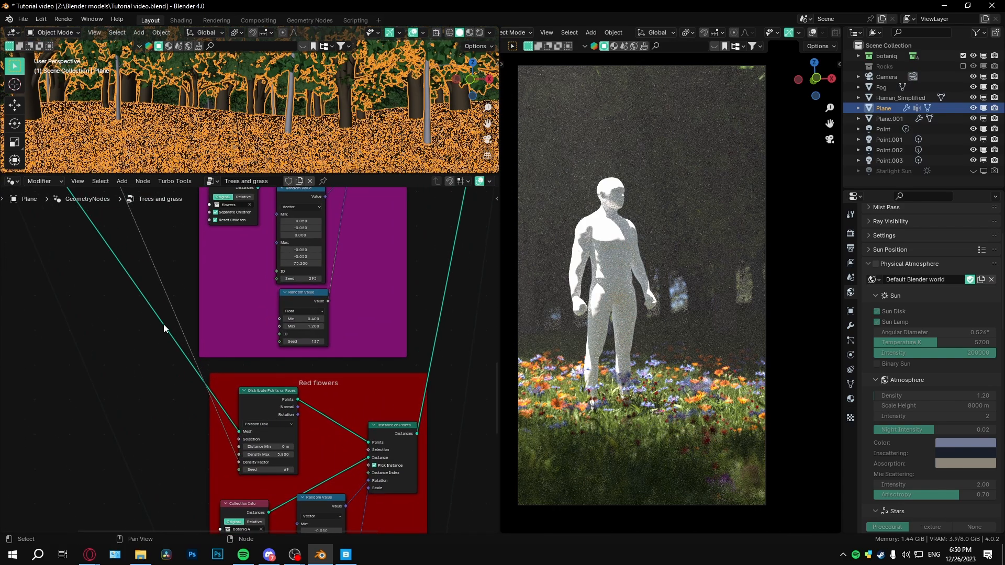
scroll(163, 329, down, 2)
shift+scroll(113, 224, up, 3)
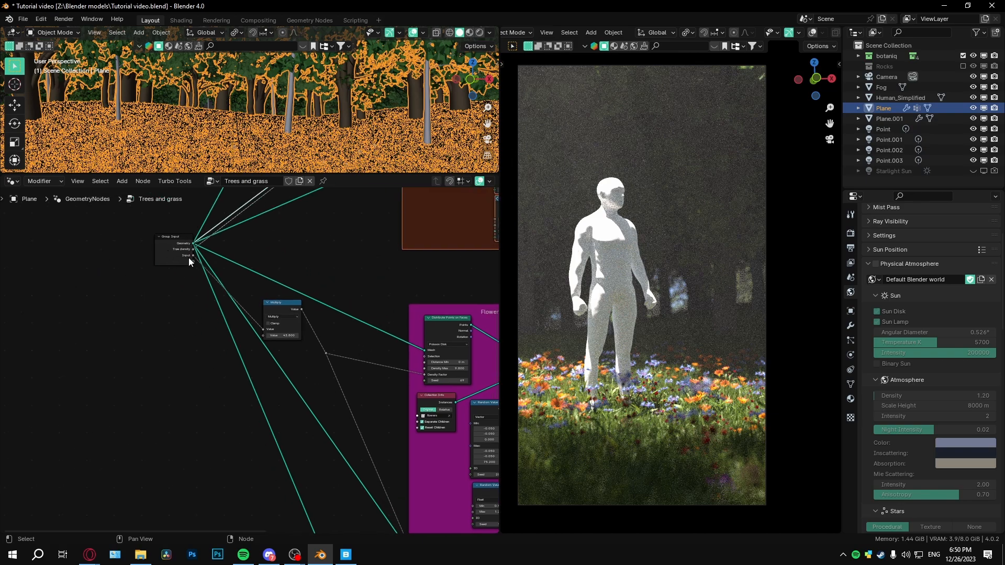
drag(191, 260, 154, 375)
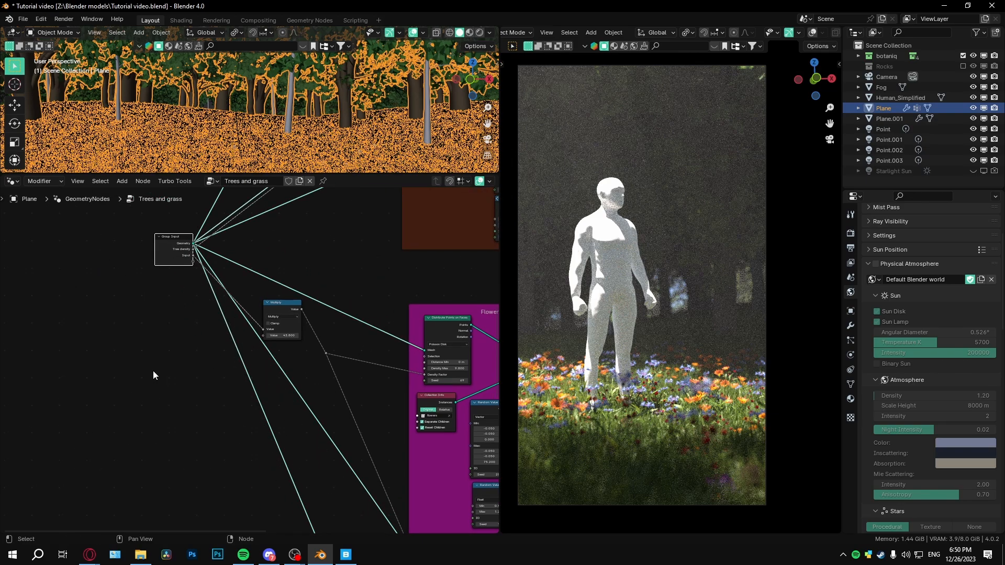
click(851, 325)
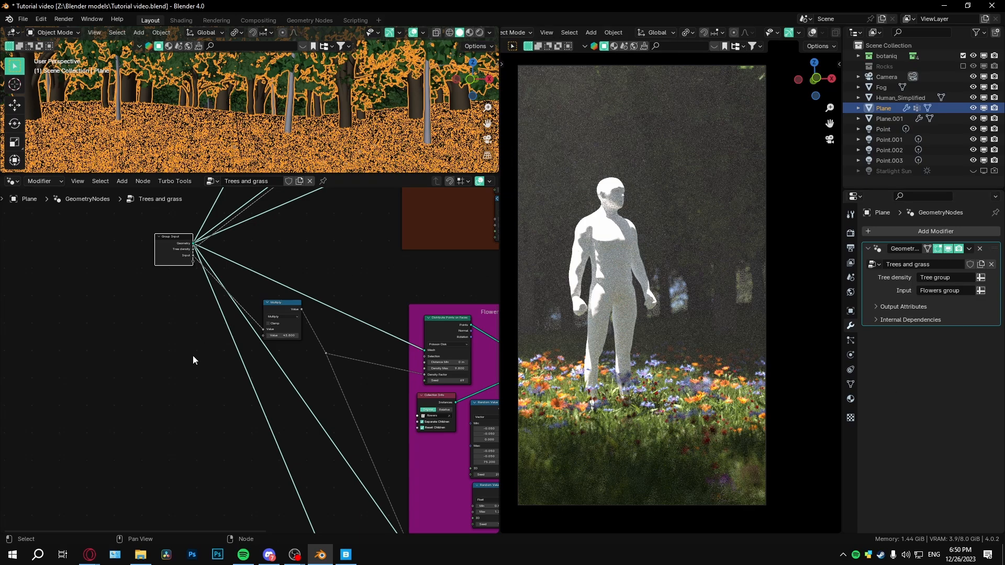
middle_drag(359, 332, 136, 366)
scroll(359, 384, down, 1)
middle_drag(389, 400, 333, 419)
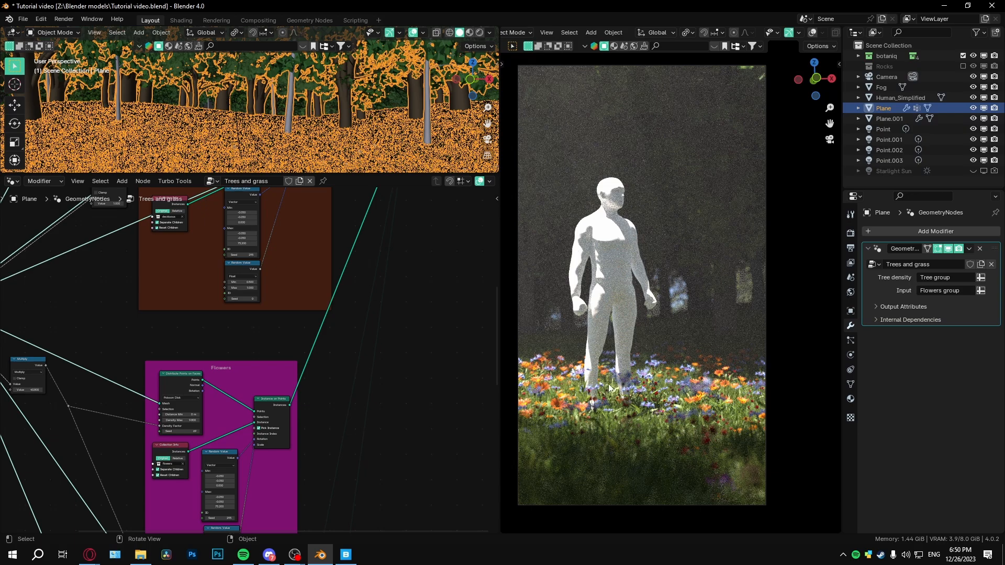
scroll(253, 394, down, 2)
scroll(286, 305, up, 4)
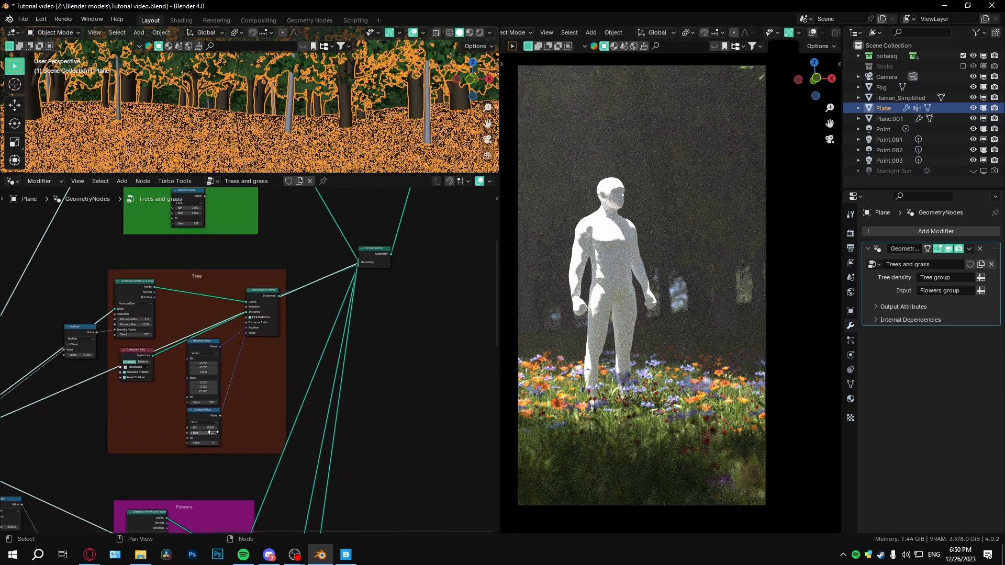
Raise the power of the shared point light data by one stop to 320 W through Point.001
click(891, 140)
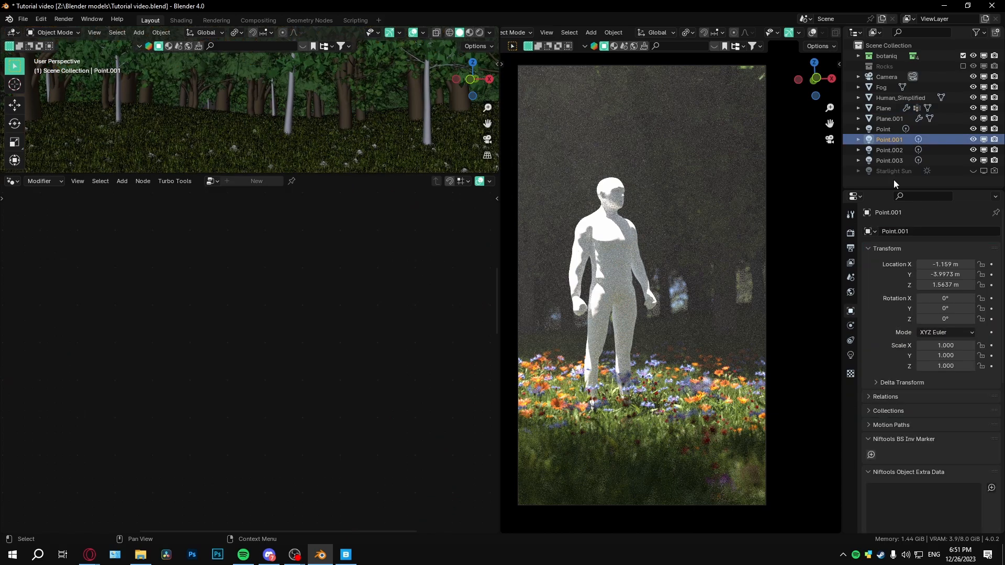
click(851, 355)
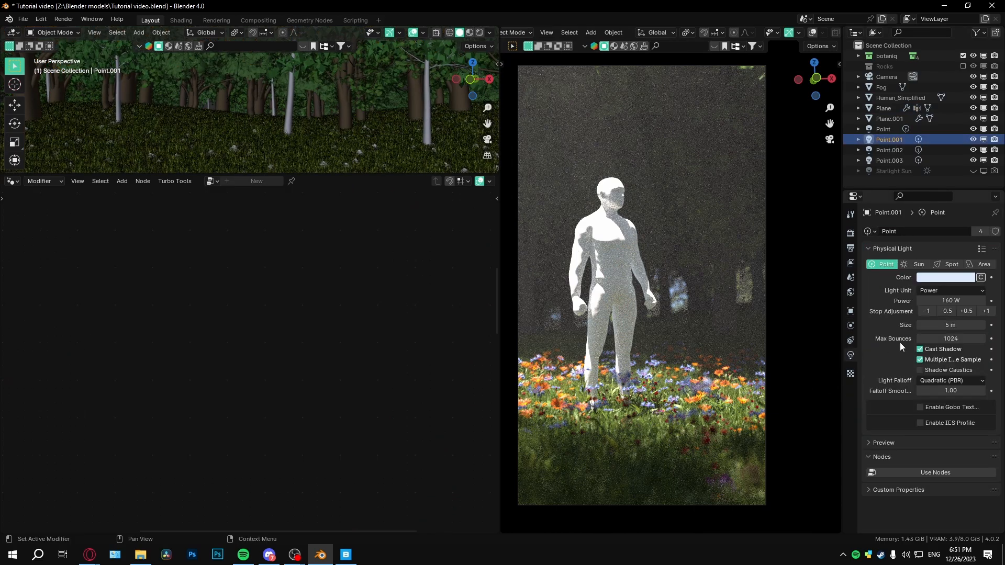
click(985, 311)
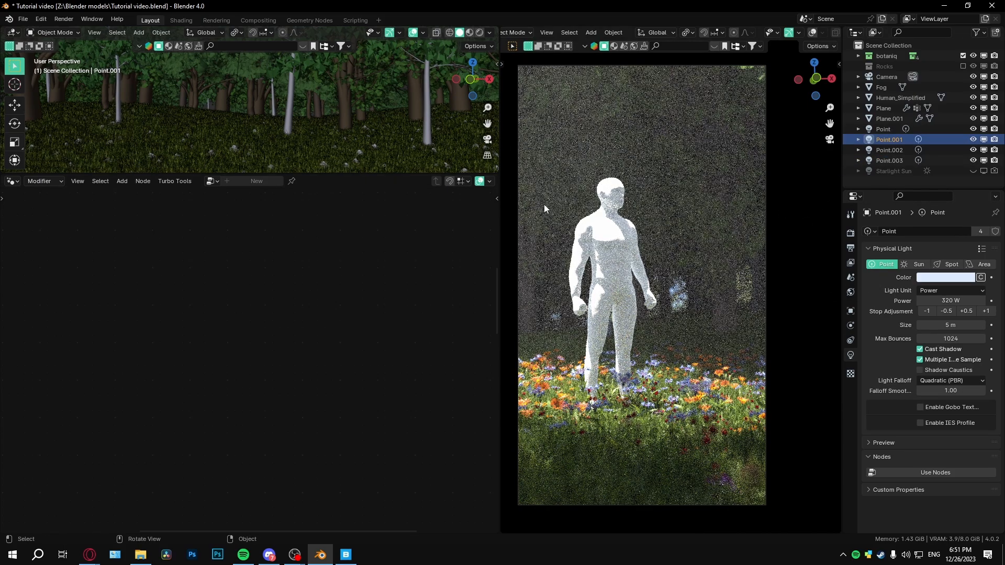
Enlarge the 3D viewport above the node editor and move the light named Point horizontally, keeping its height locked
drag(262, 174, 262, 346)
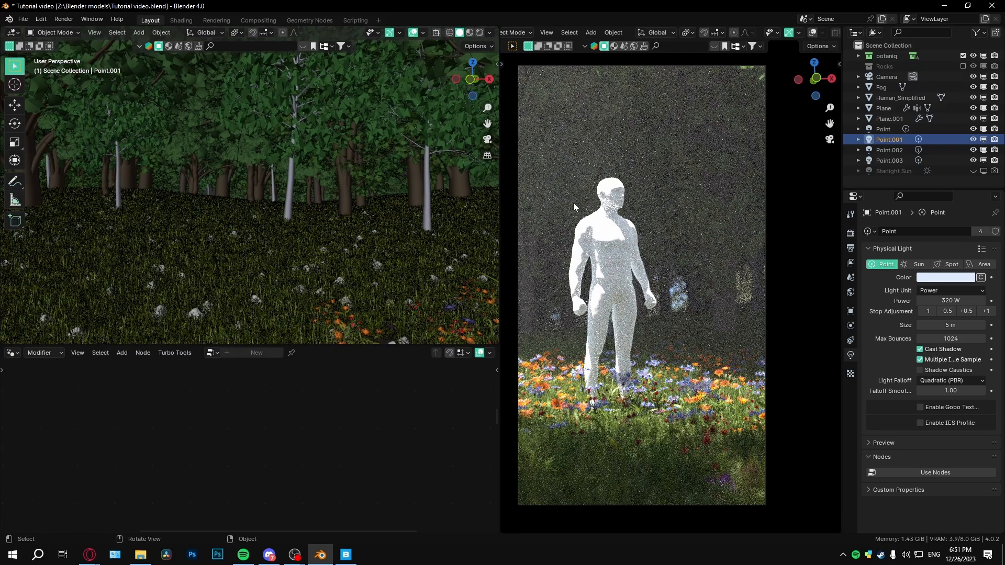
click(888, 160)
middle_drag(356, 246, 377, 271)
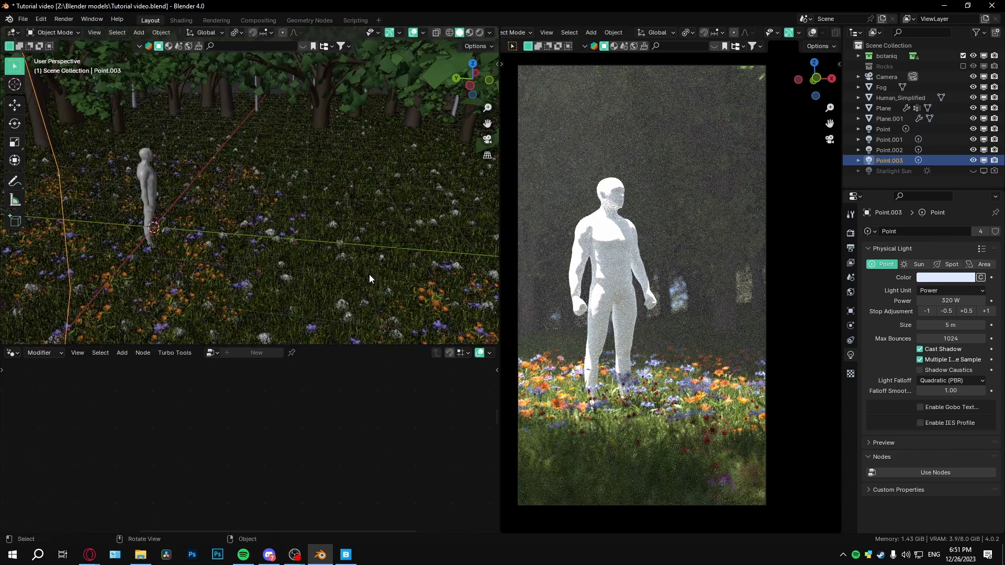
click(414, 241)
middle_drag(413, 241, 390, 241)
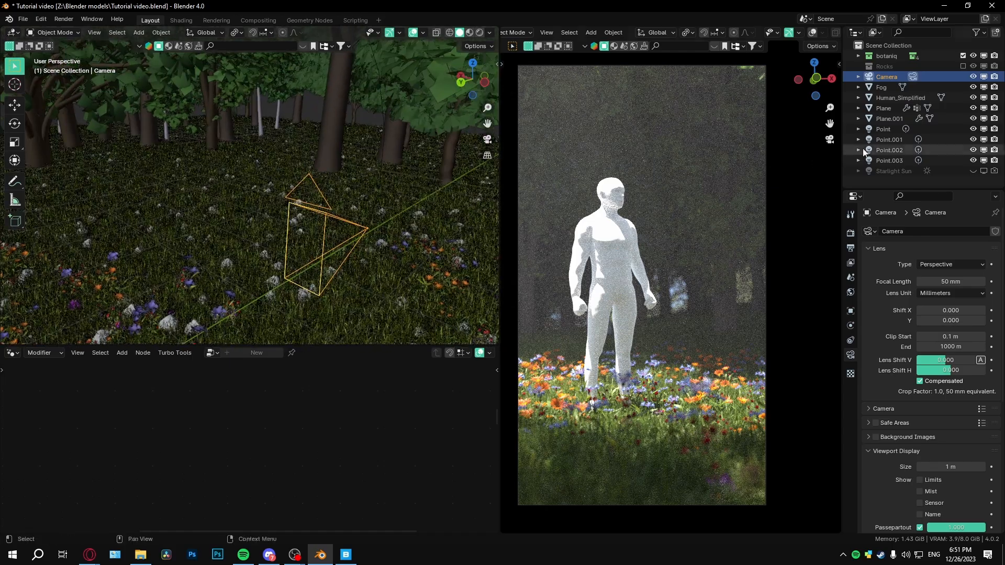
click(893, 140)
click(883, 130)
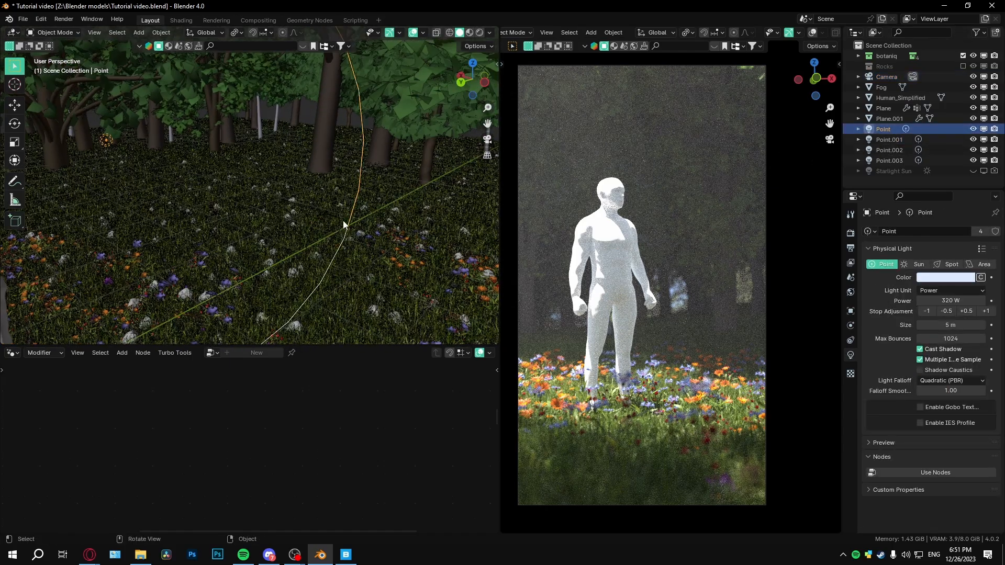
middle_drag(367, 219, 361, 201)
key(g)
key(shift+z)
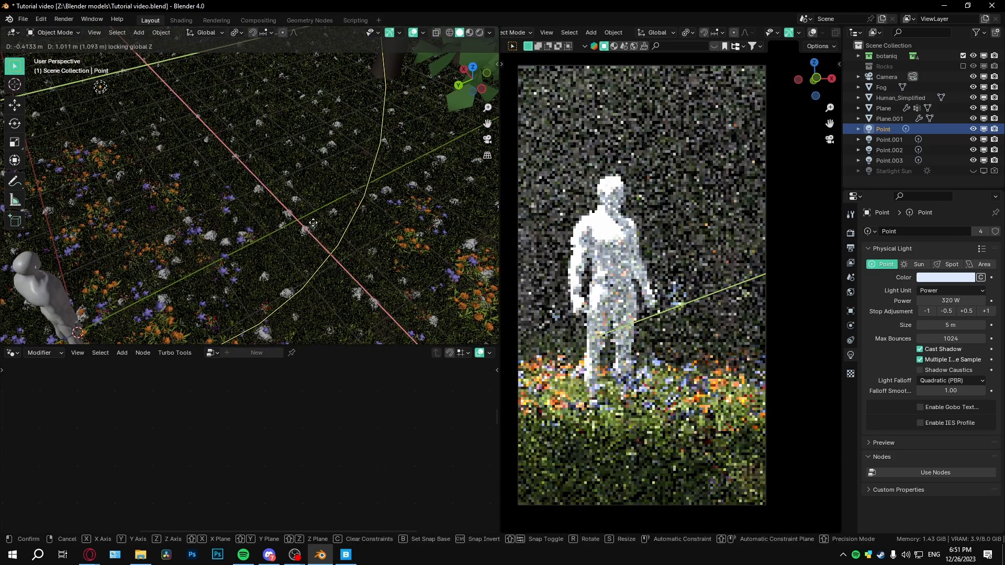
click(306, 223)
Move the Point.003 light horizontally with its height locked
click(892, 160)
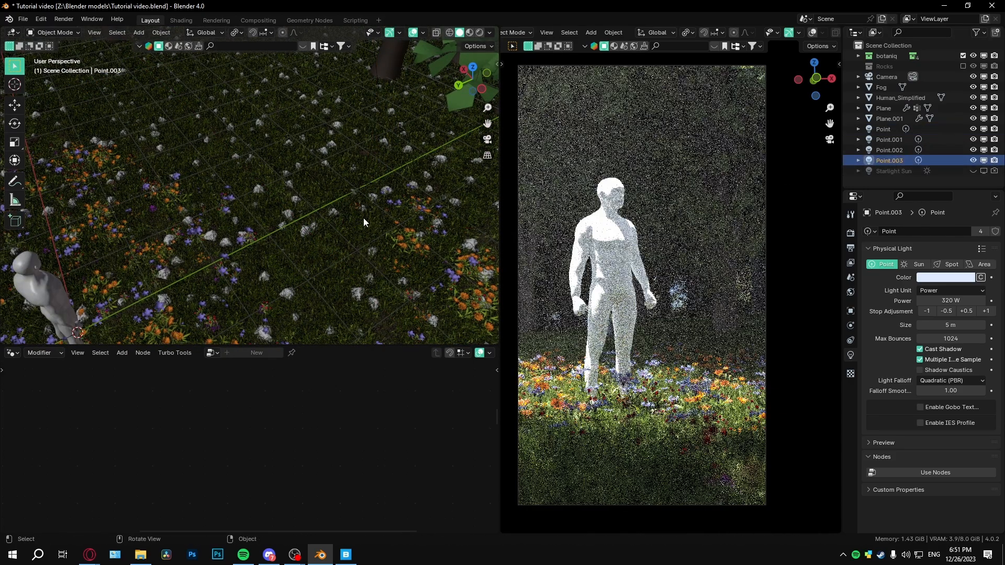
key(g)
key(shift+z)
click(388, 235)
Move the Point.001 light horizontally by about -1.69 m in X and 2.27 m in Y, with its height locked
click(892, 150)
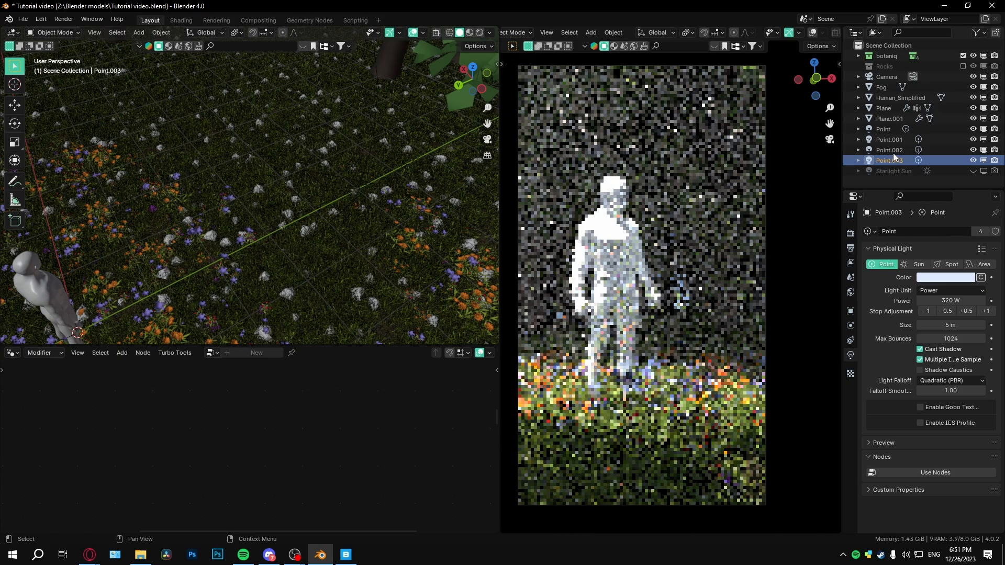
middle_drag(376, 218, 291, 199)
click(890, 139)
key(g)
key(shift+z)
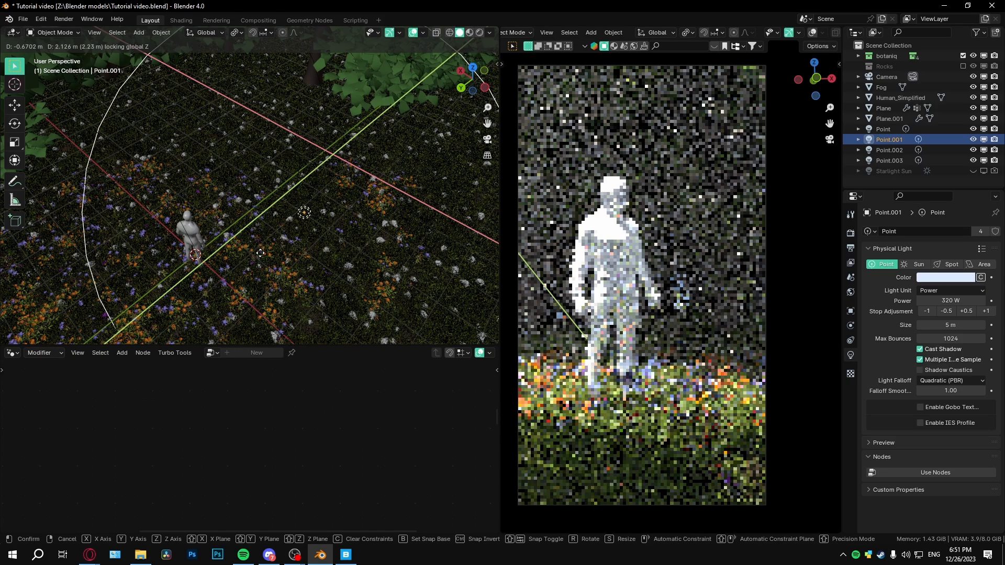
click(299, 279)
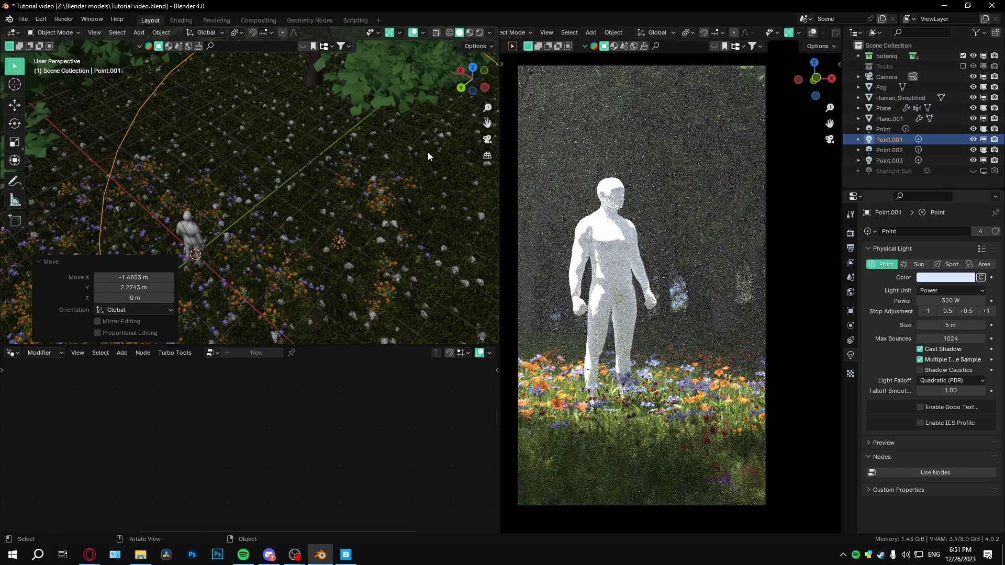
Change the node editor to the Shader Editor and assign the PSA world to the scene
click(12, 352)
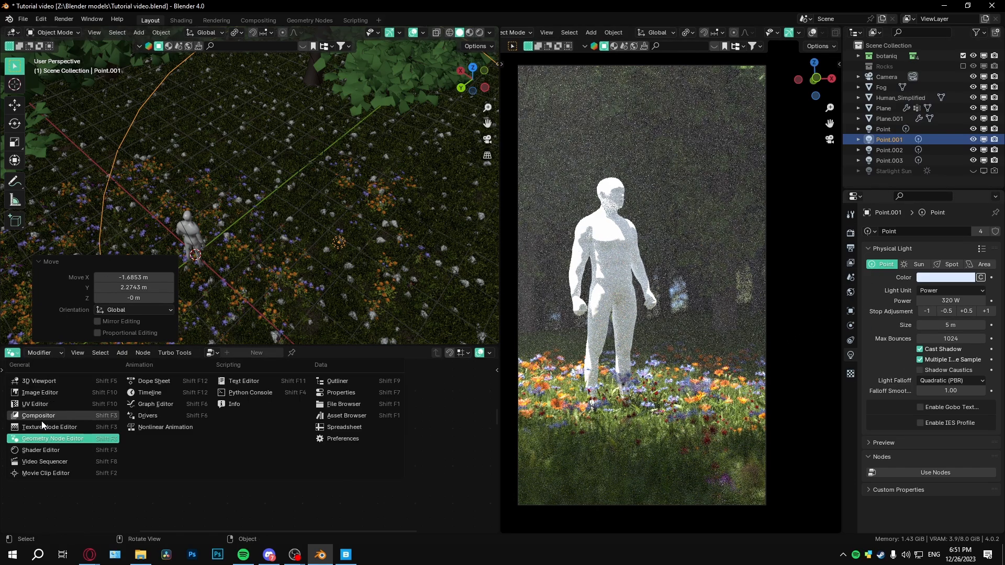
click(42, 450)
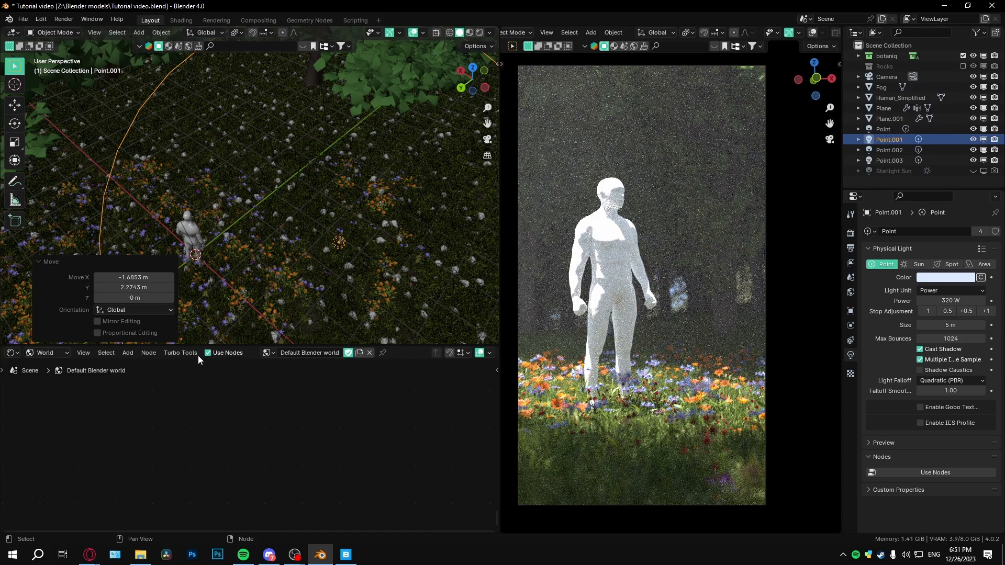
click(268, 352)
click(284, 377)
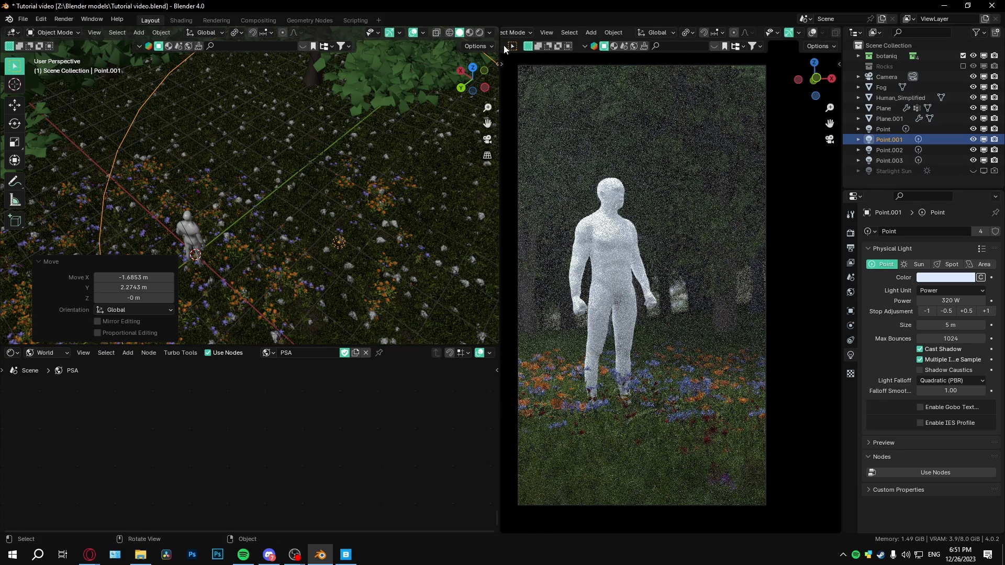
Unhide the Starlight Sun and enable it for both viewports and renders
click(490, 33)
scroll(825, 34, down, 3)
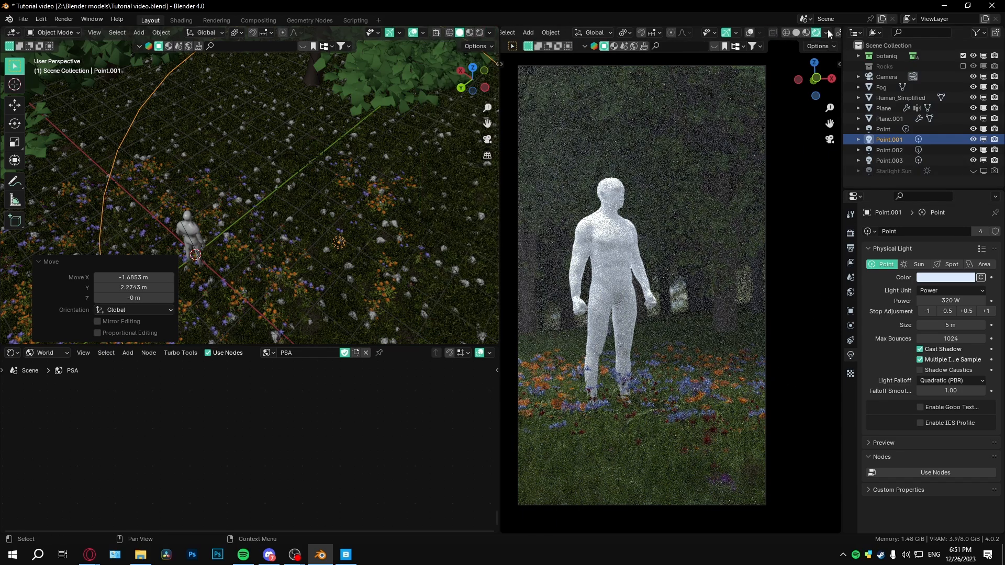
click(827, 33)
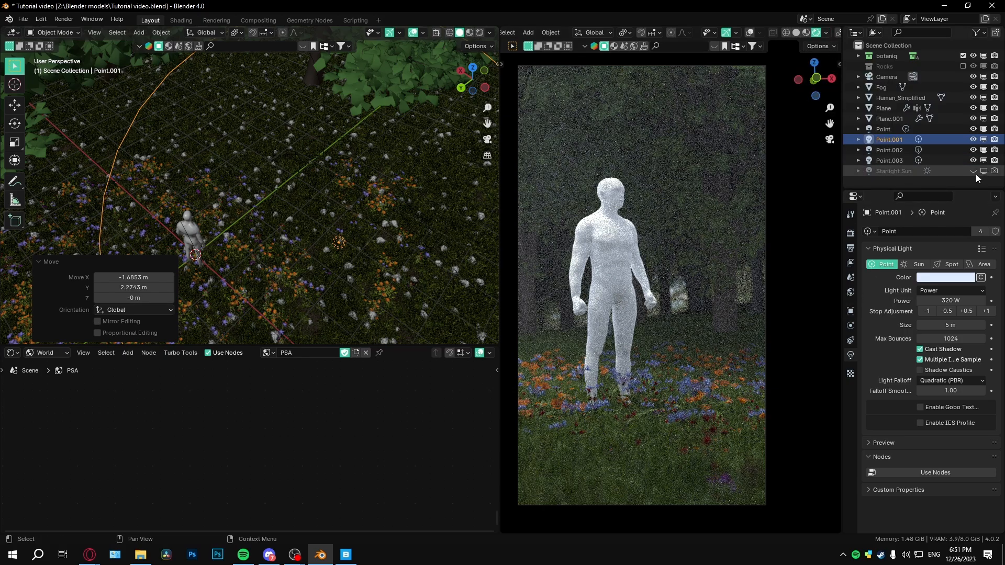
click(993, 173)
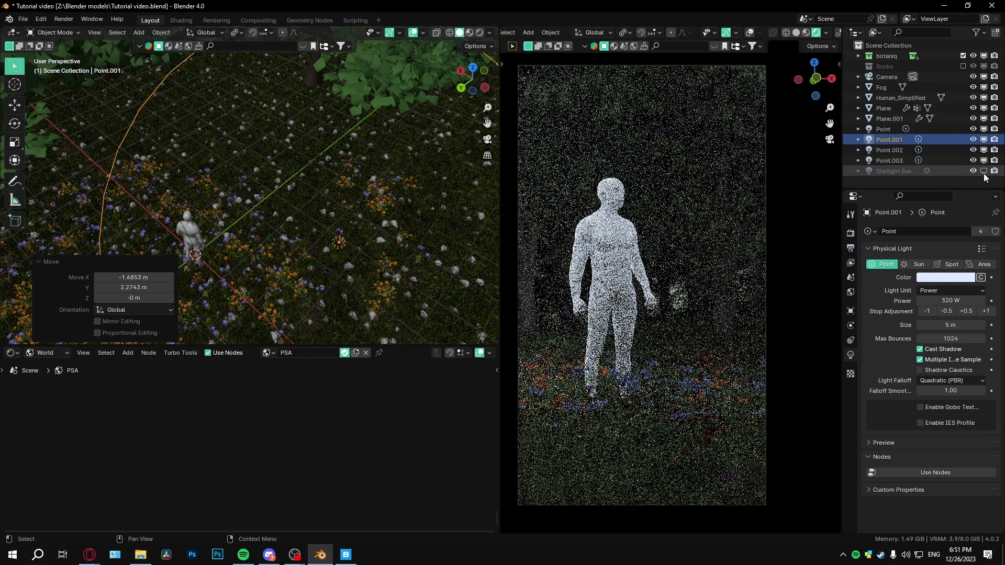
click(984, 172)
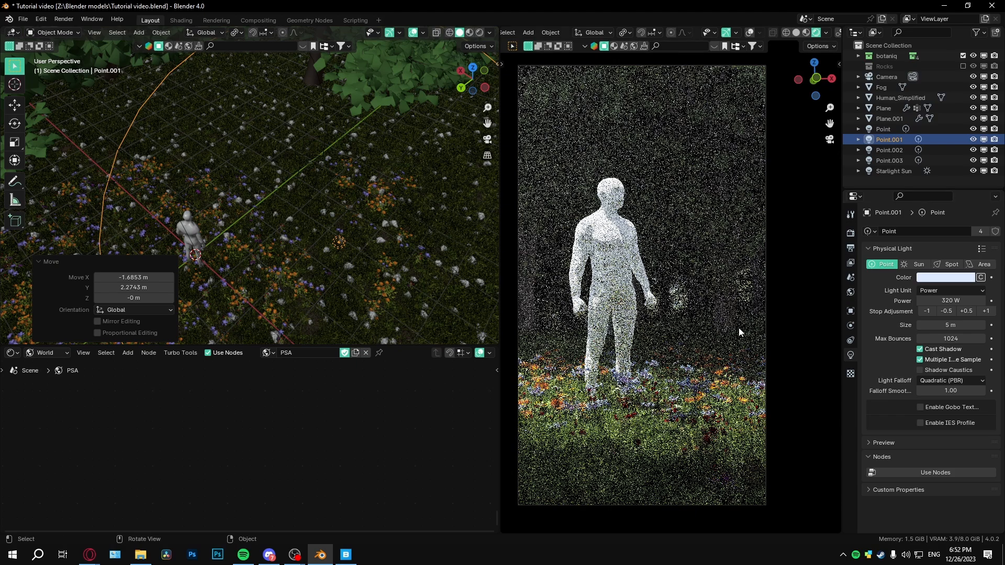